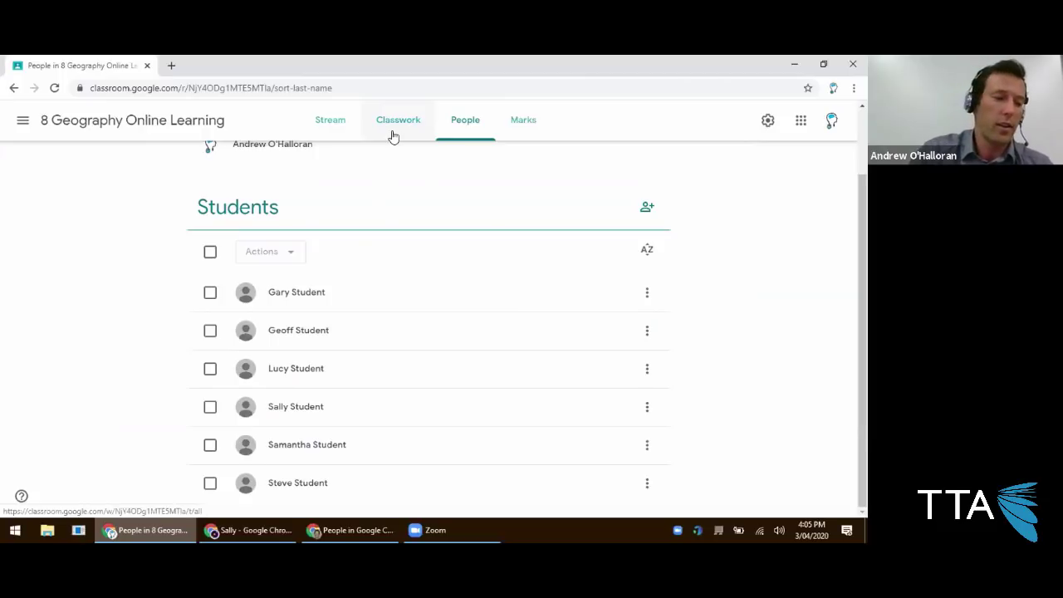
Go to Classwork and expand each item in turn, ending on 5. Geomorphic Hazards.
click(313, 122)
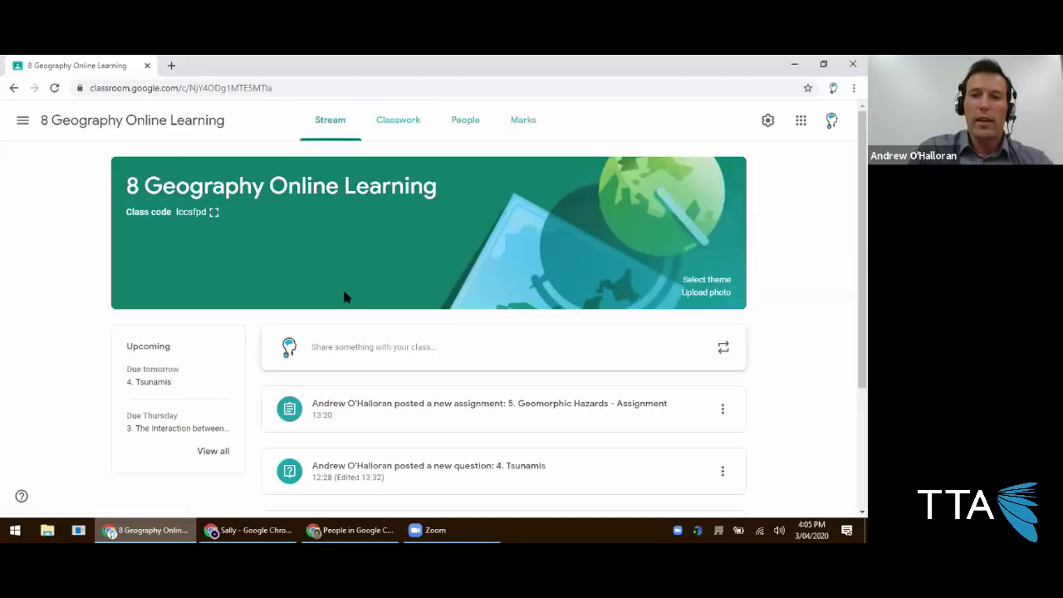
click(396, 130)
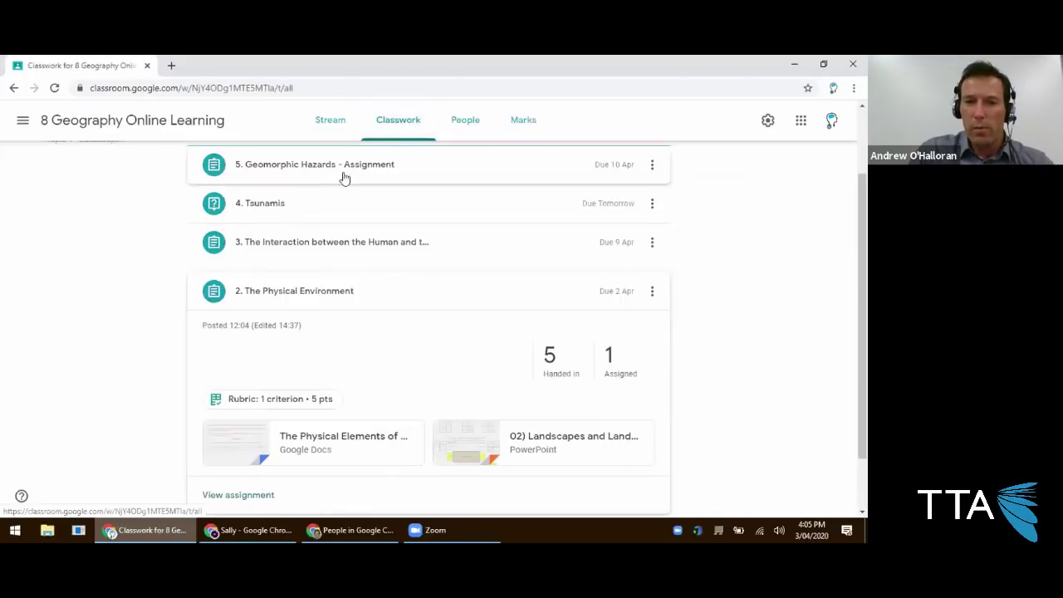
click(281, 357)
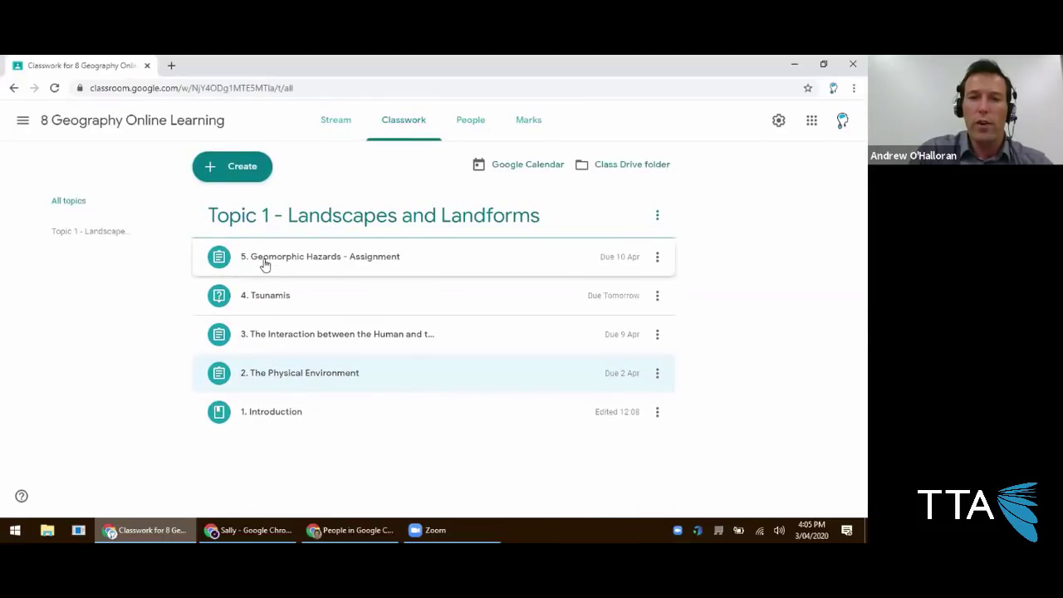
click(247, 413)
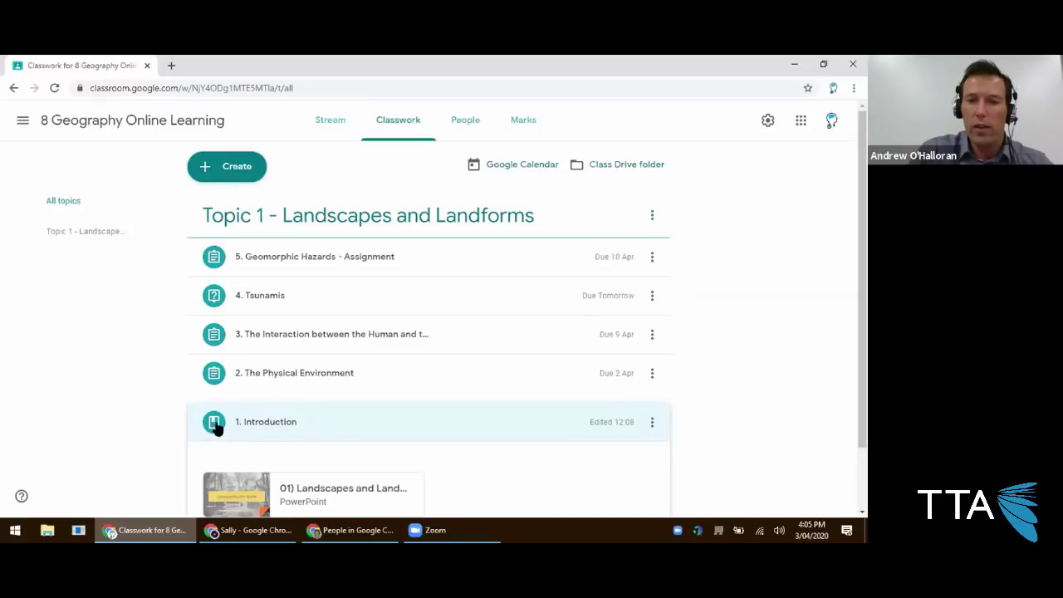
click(215, 379)
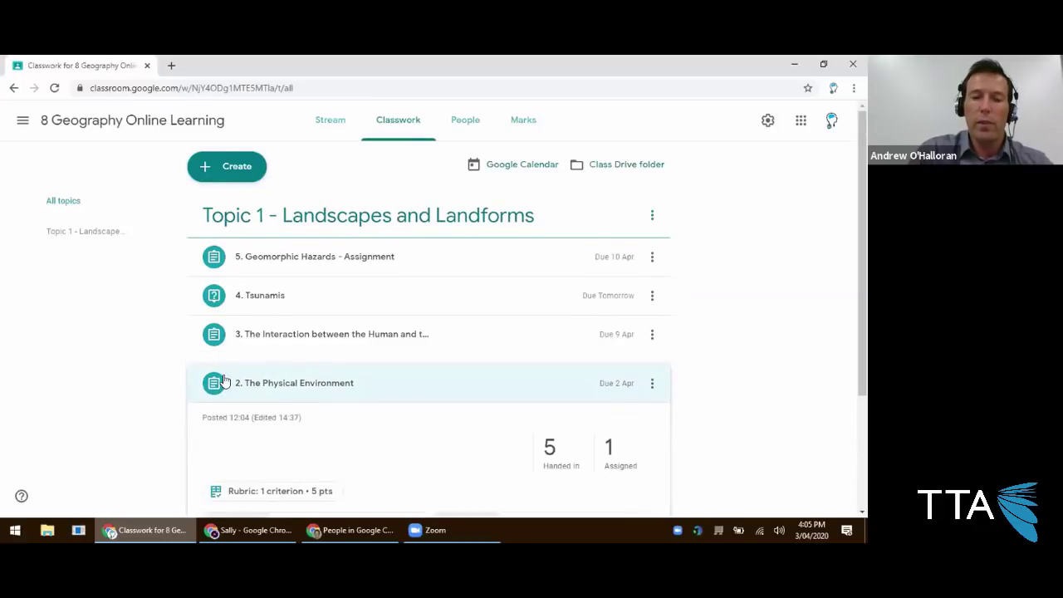
click(214, 272)
click(213, 233)
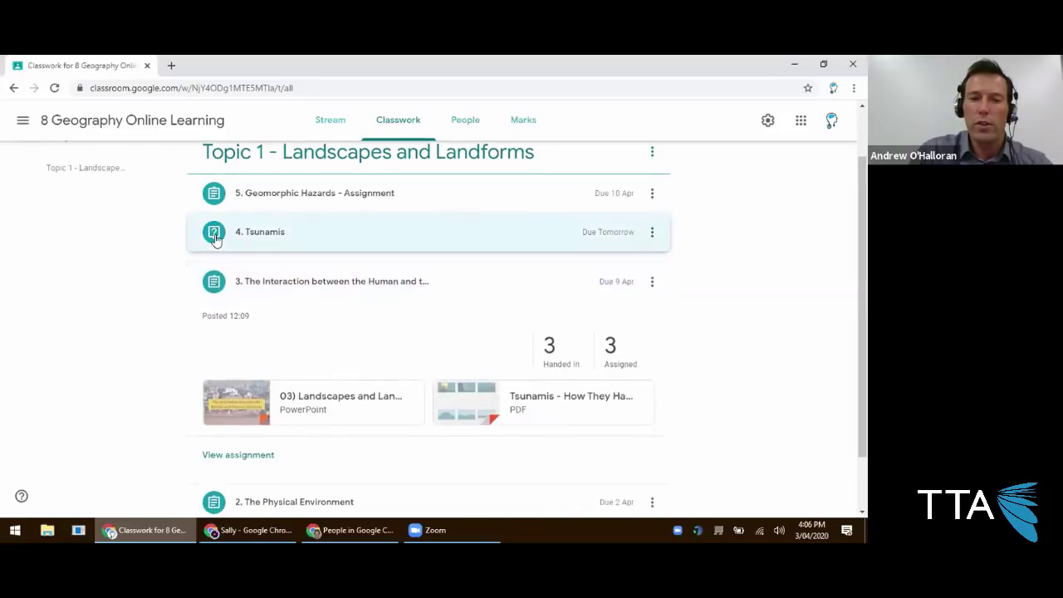
click(216, 198)
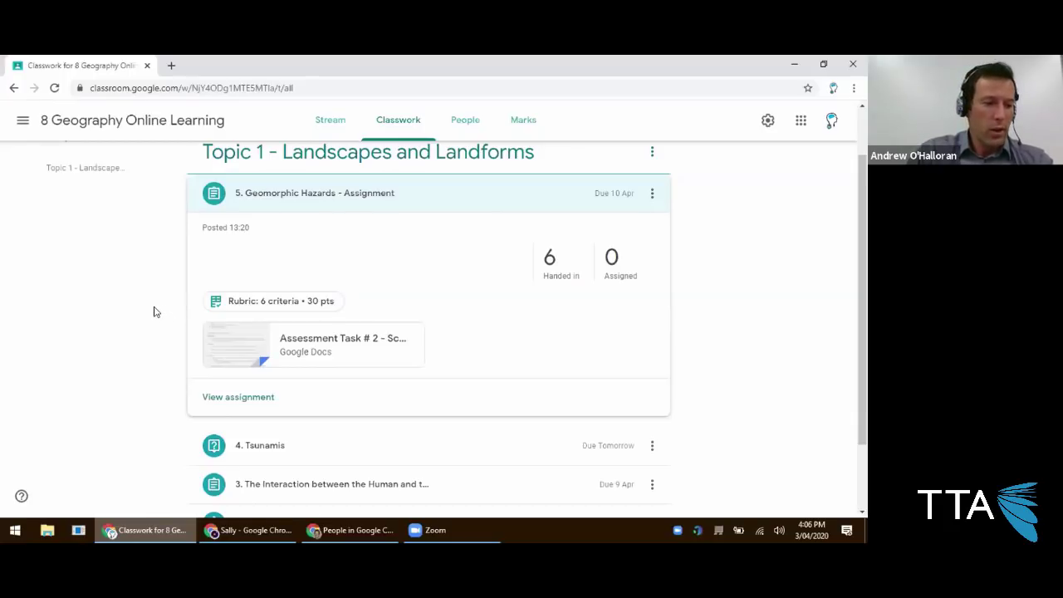
scroll(153, 312, up, 2)
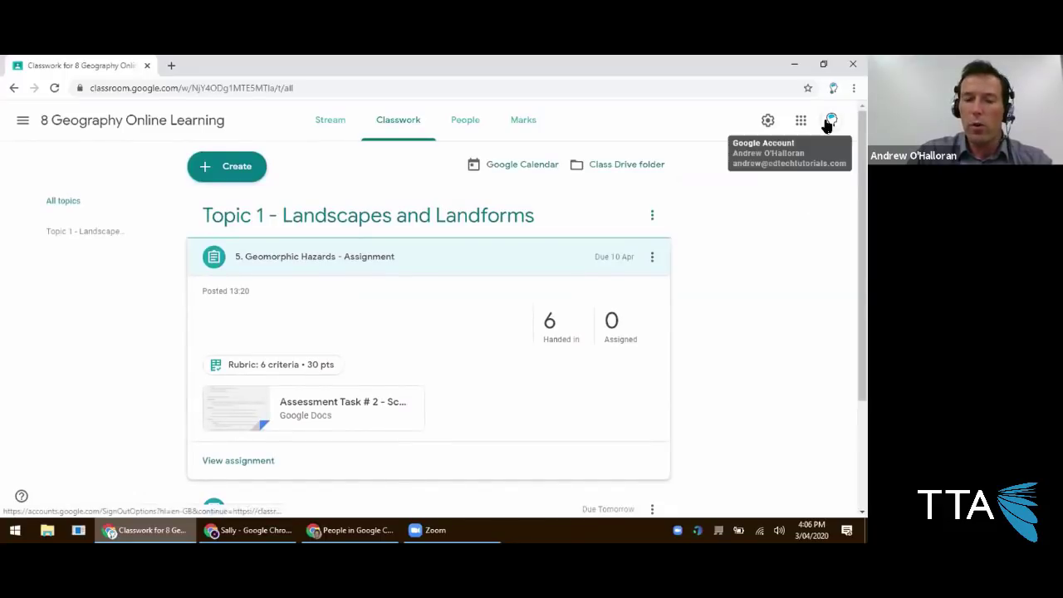
click(246, 529)
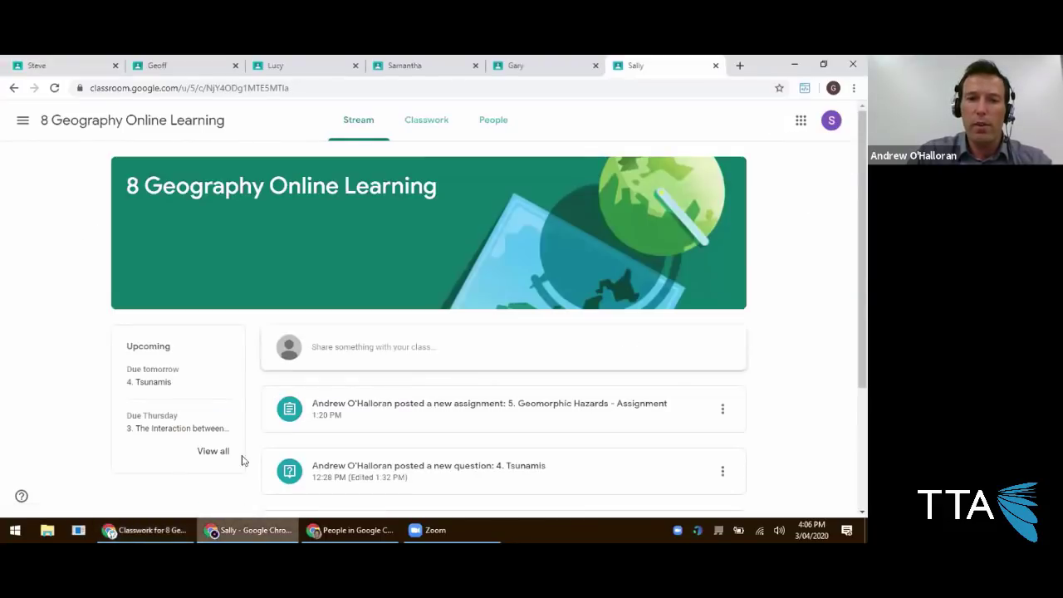
click(68, 72)
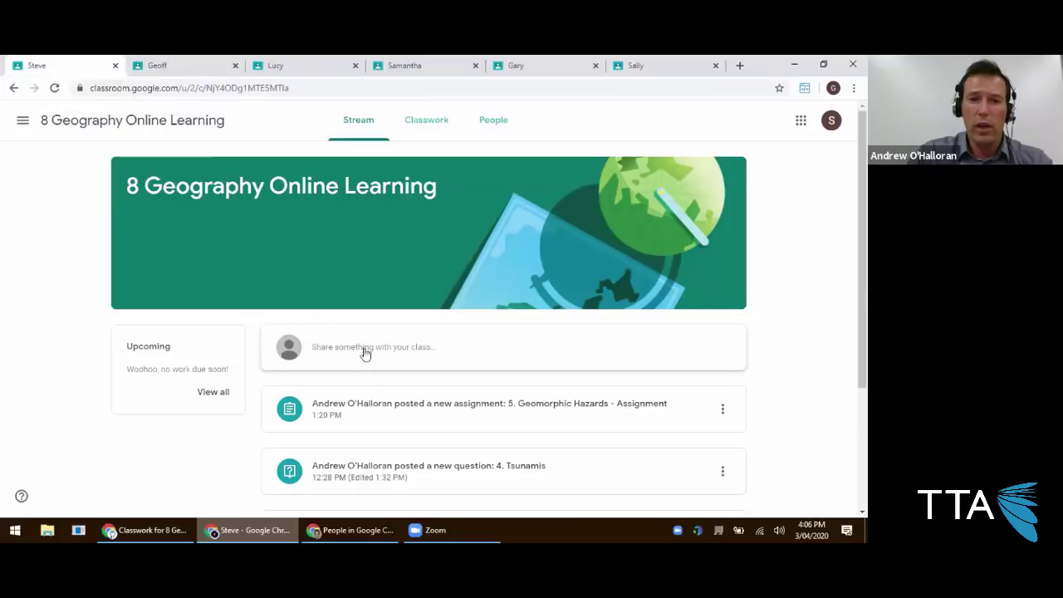
scroll(361, 382, down, 2)
scroll(365, 369, up, 2)
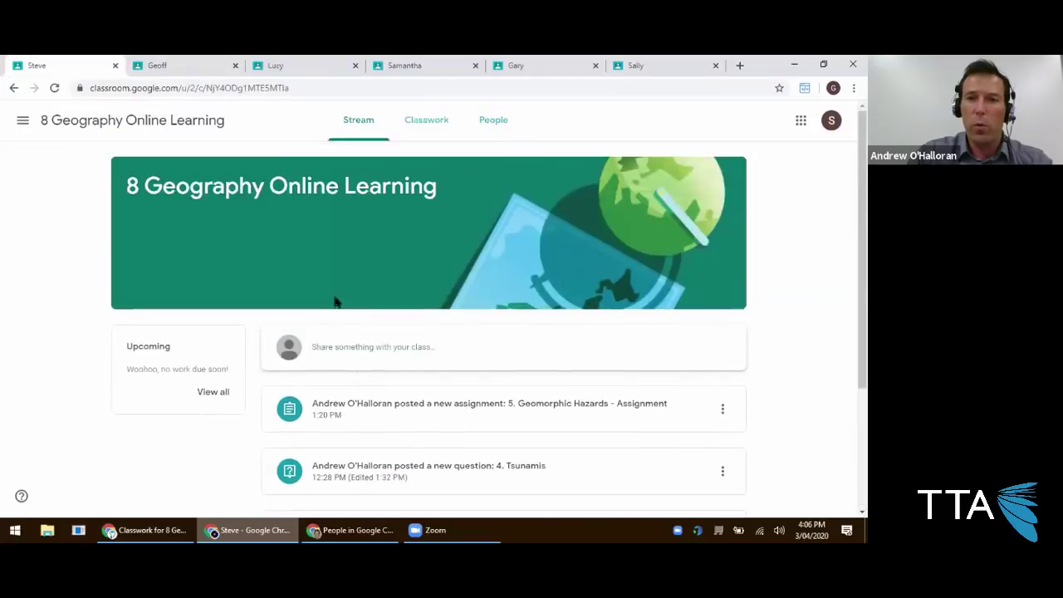
click(169, 68)
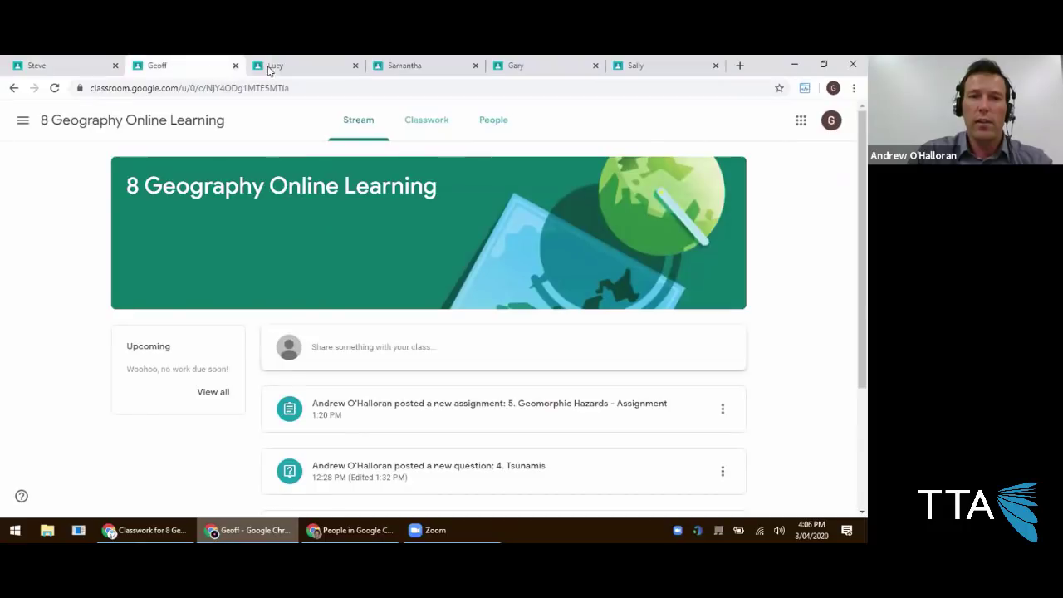
click(280, 69)
click(415, 69)
click(517, 68)
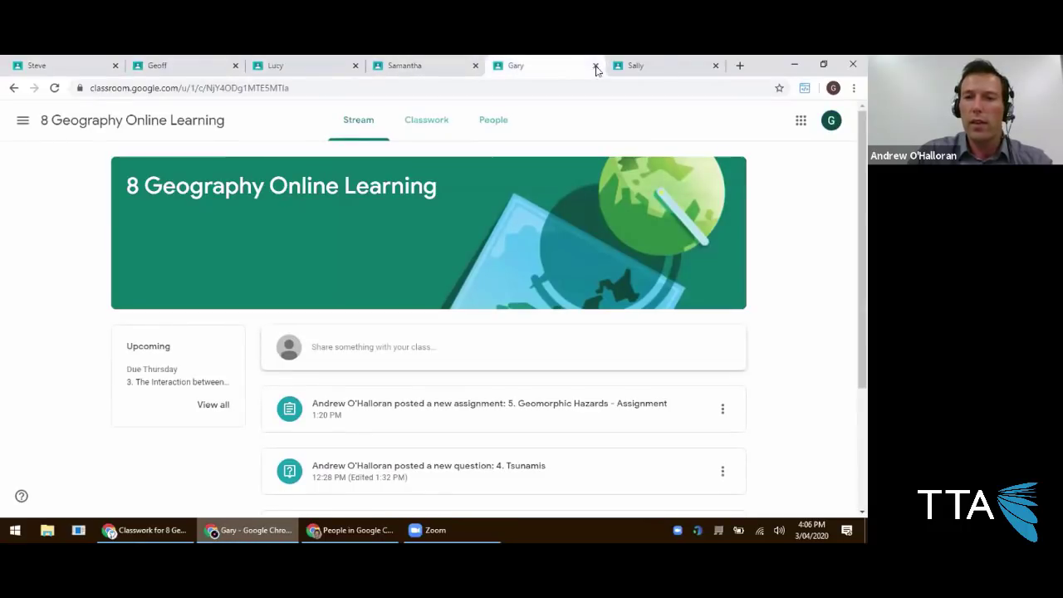
click(636, 66)
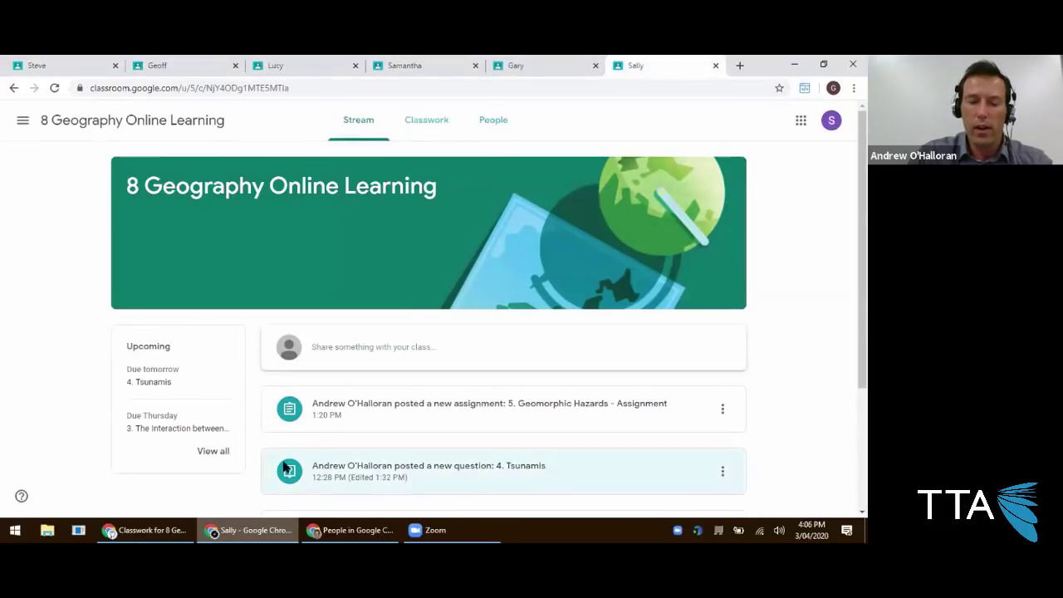
click(145, 530)
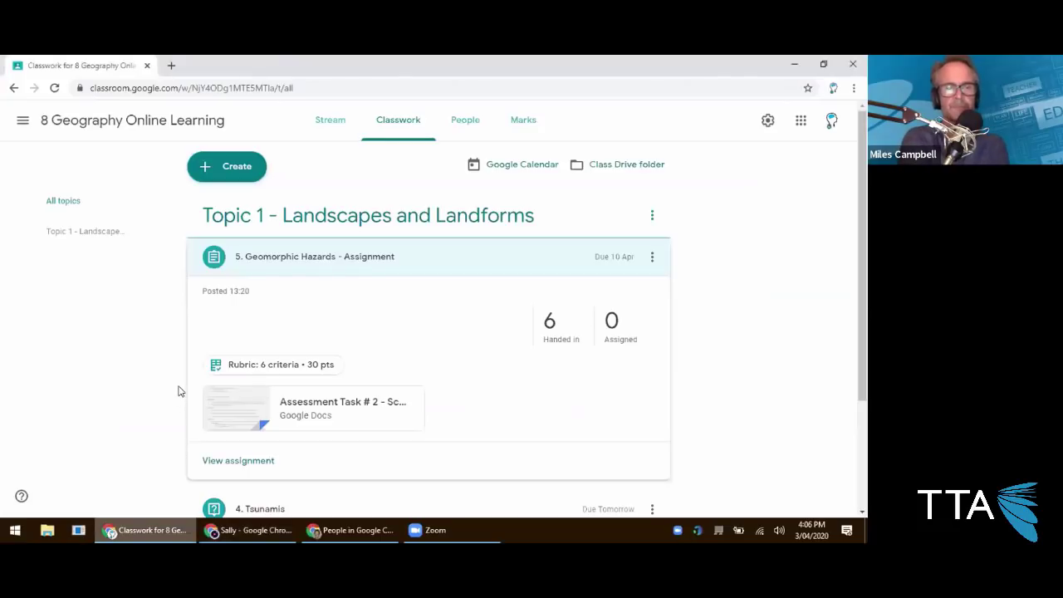
Open 2. The Physical Environment's instructions and its attached worksheet document.
scroll(203, 328, down, 2)
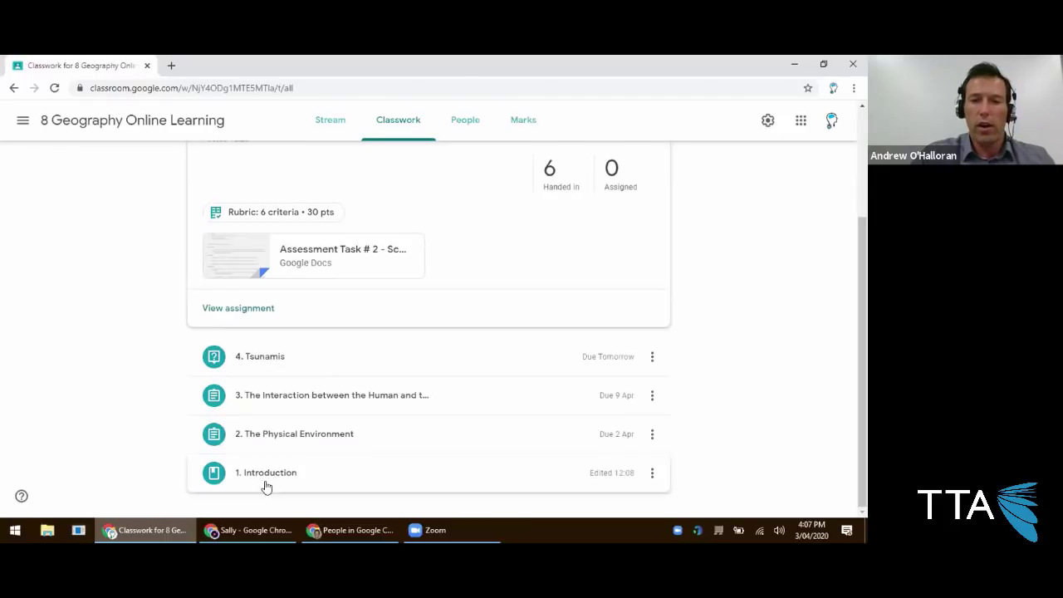
click(302, 443)
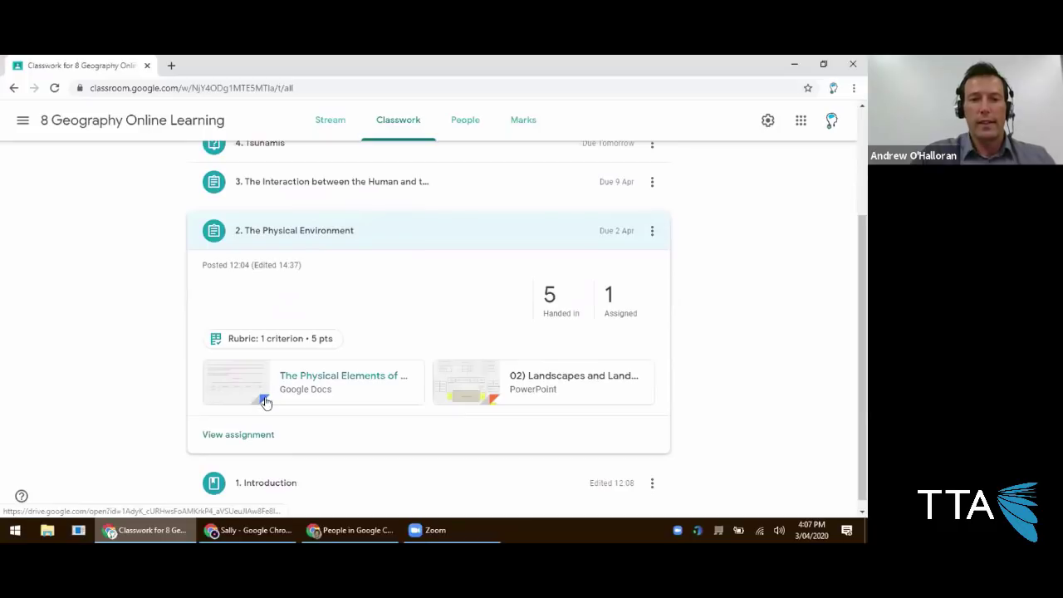
click(221, 437)
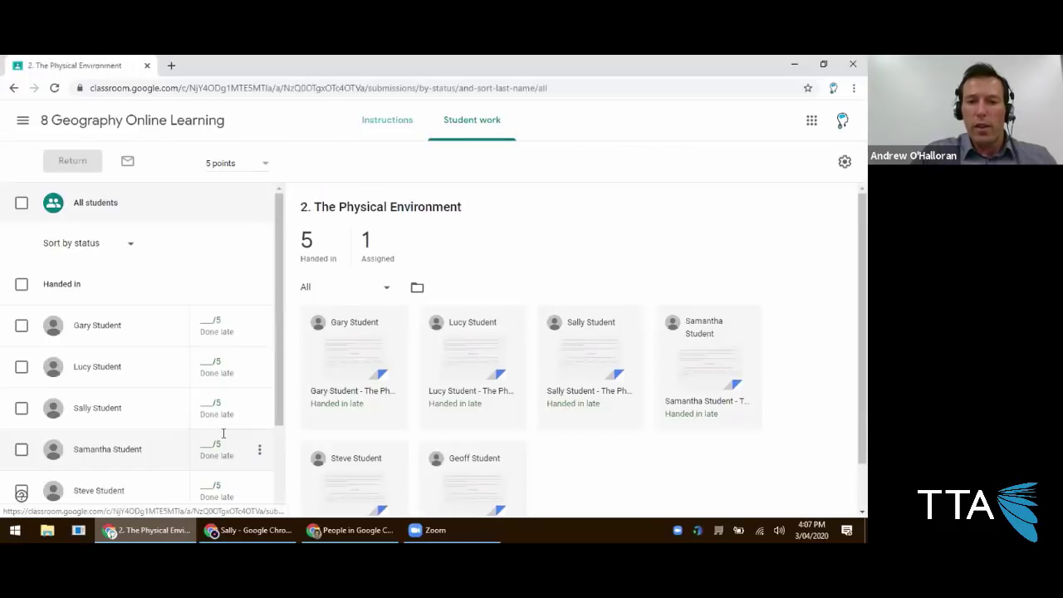
click(390, 123)
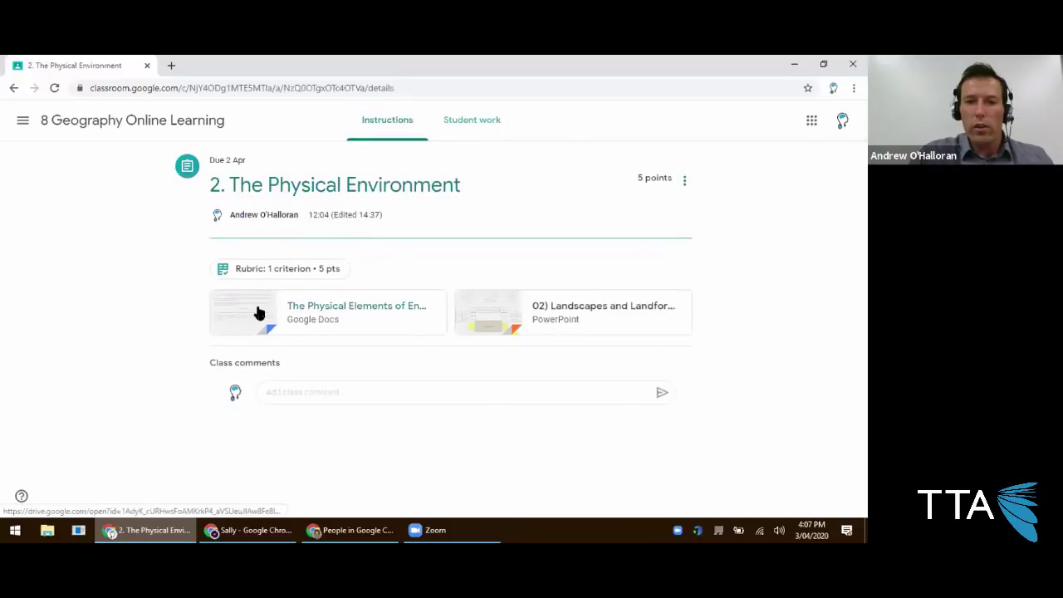
click(258, 313)
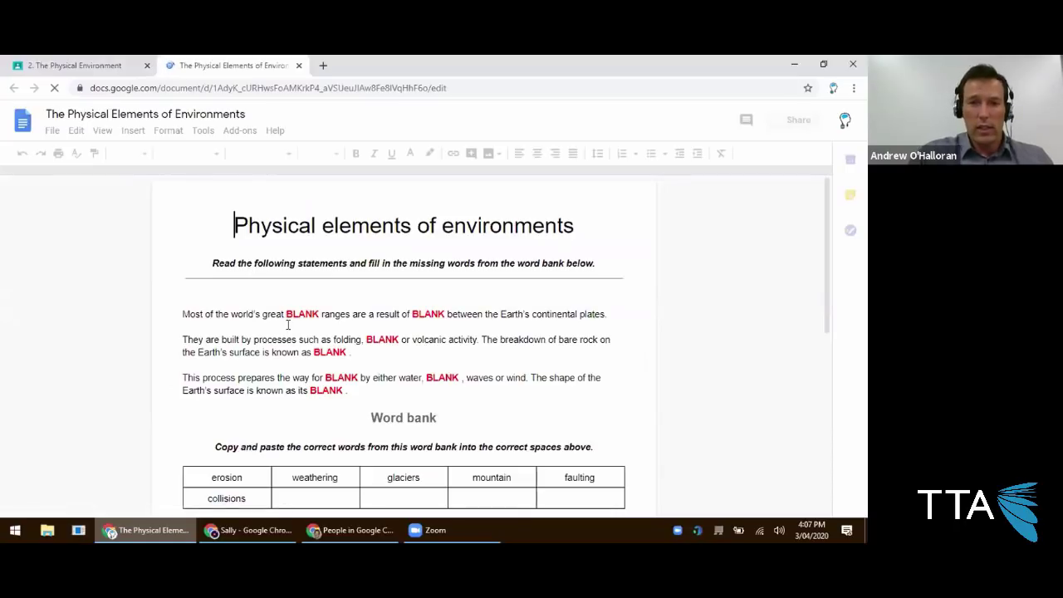
Cut 'mountain' from the word bank table and paste it over the first BLANK.
scroll(278, 308, down, 1)
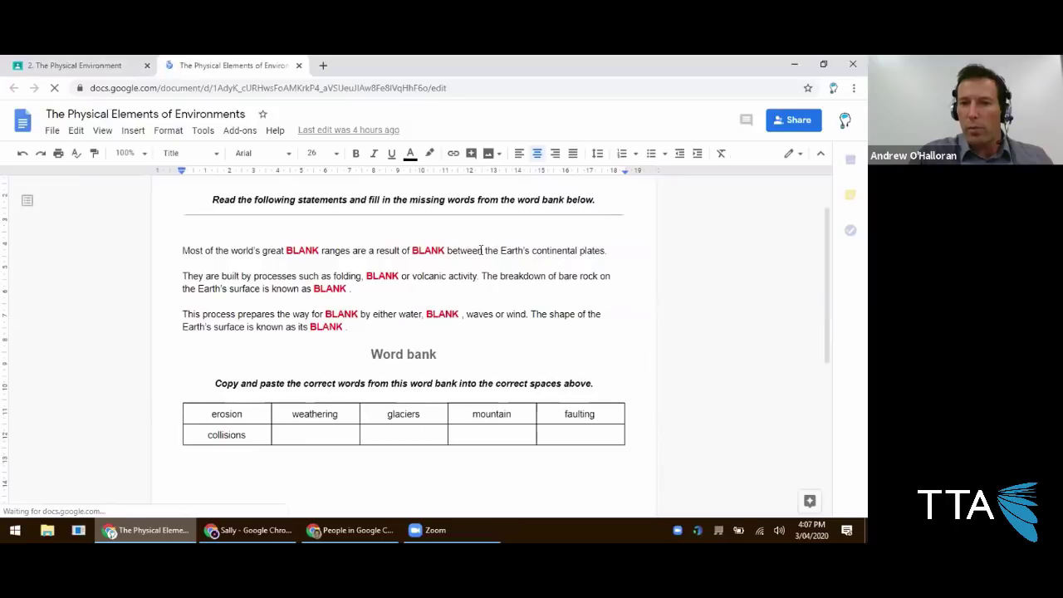
click(303, 413)
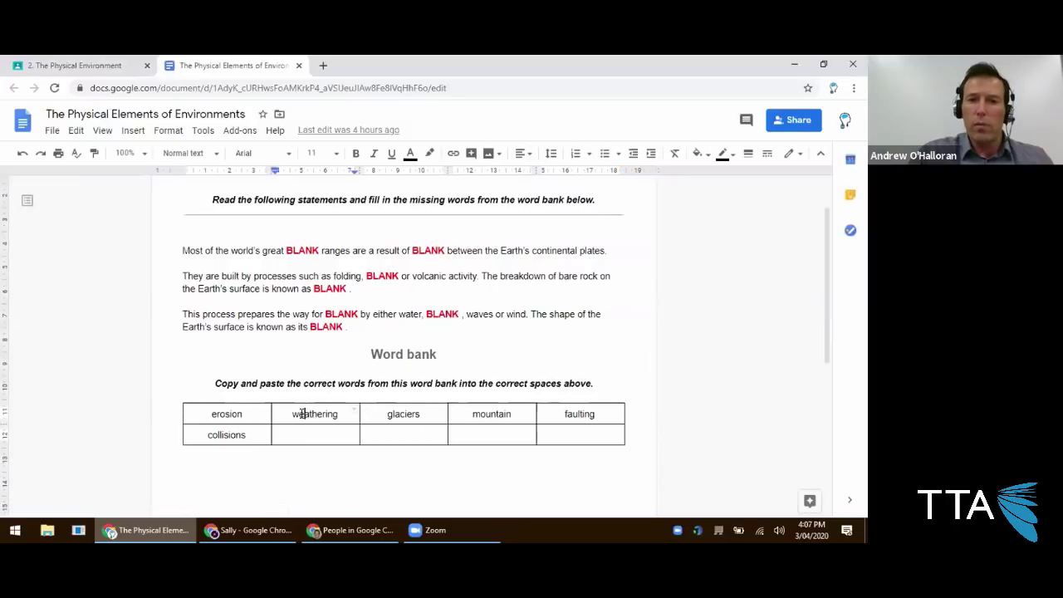
double_click(488, 415)
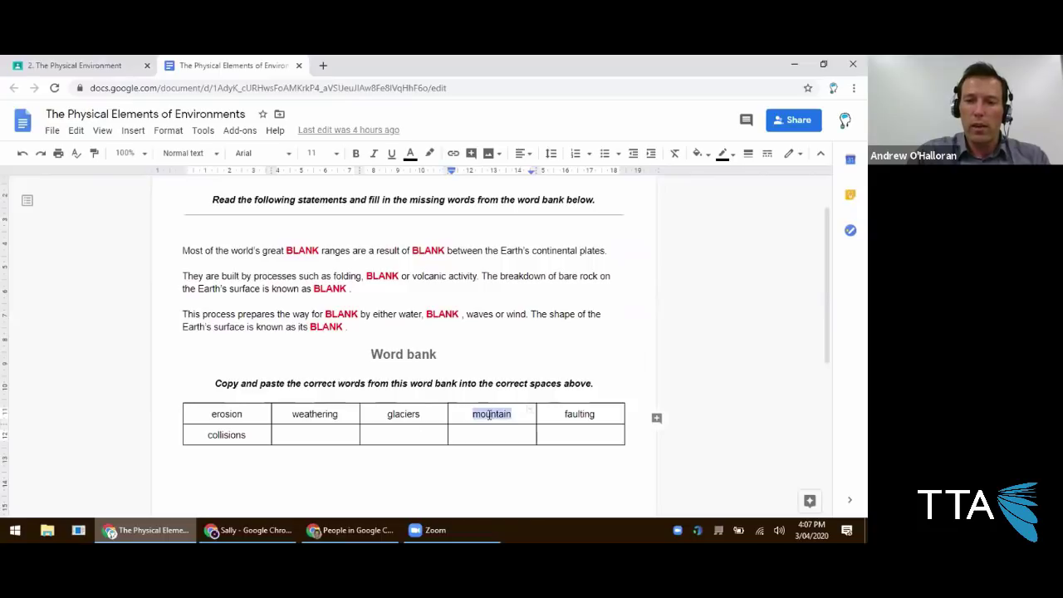
key(ctrl+x)
double_click(304, 251)
key(ctrl+v)
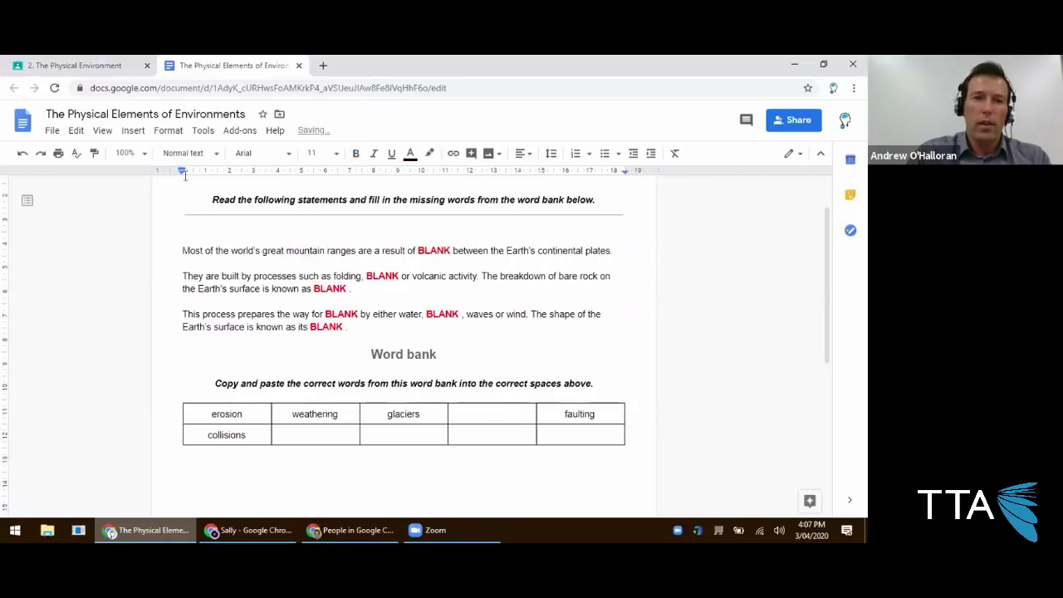
click(109, 75)
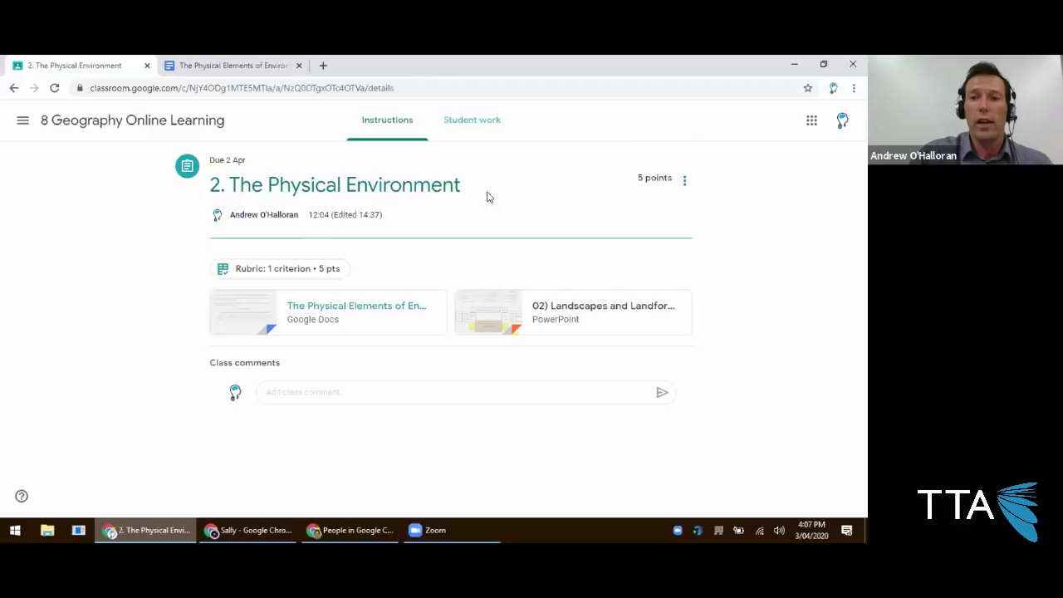
Enter marks 4, 4, 3, 2 and 5 for the handed-in students.
click(451, 133)
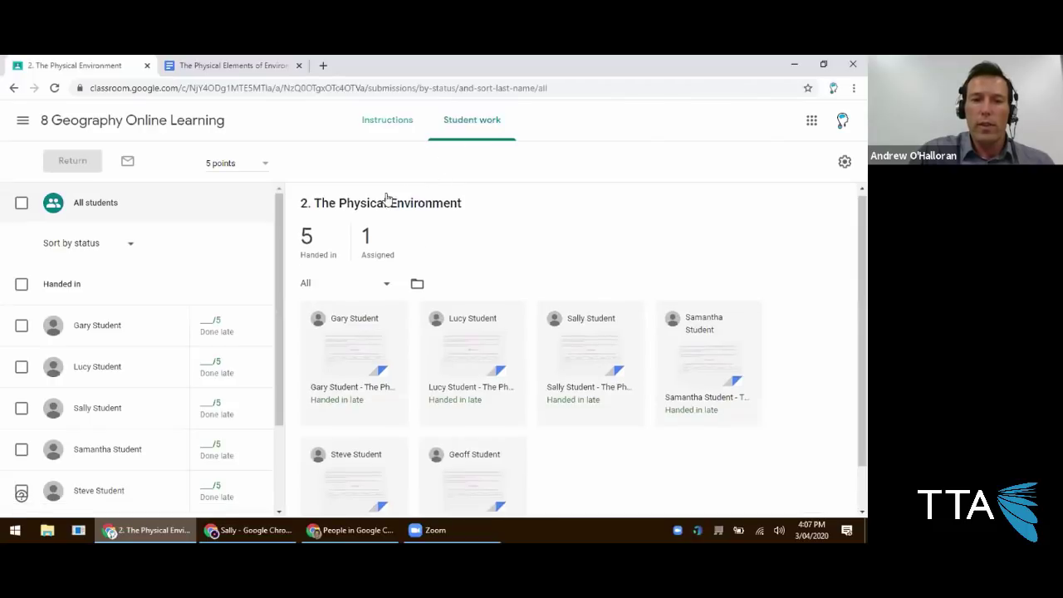
scroll(387, 204, down, 1)
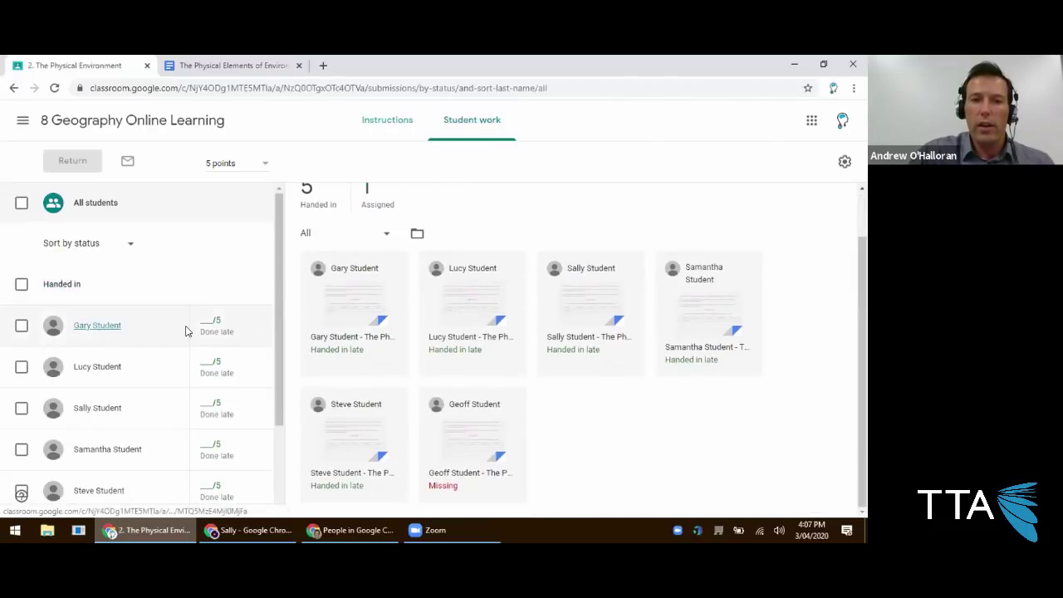
click(203, 321)
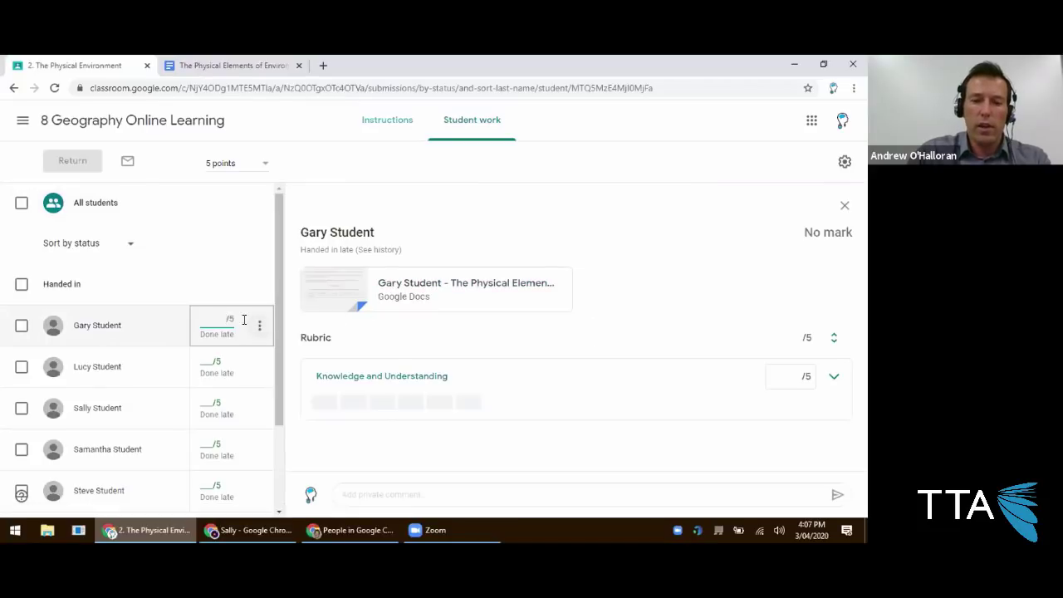
text(4)
click(170, 280)
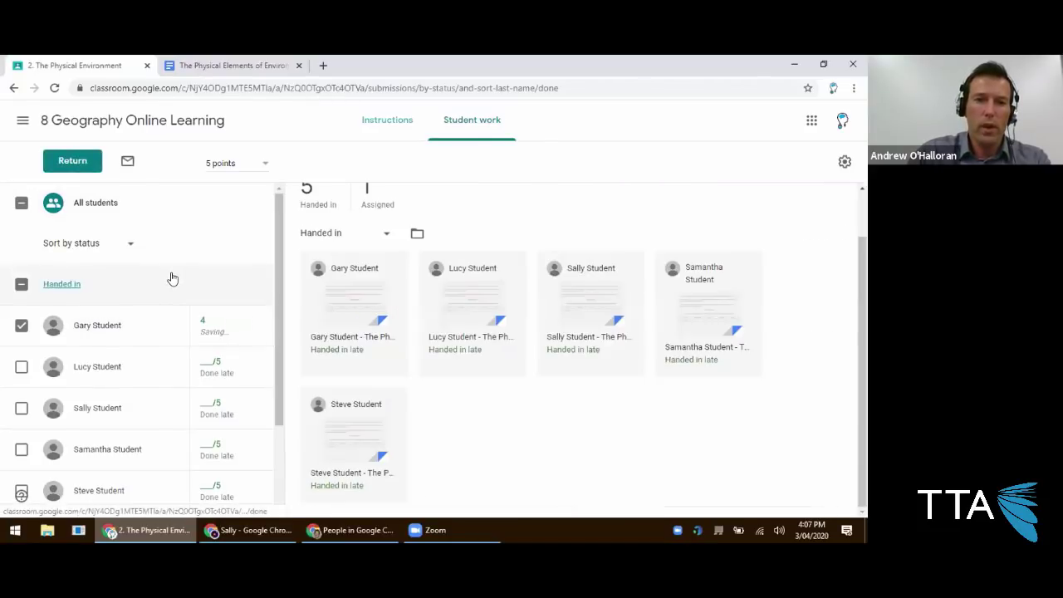
click(96, 368)
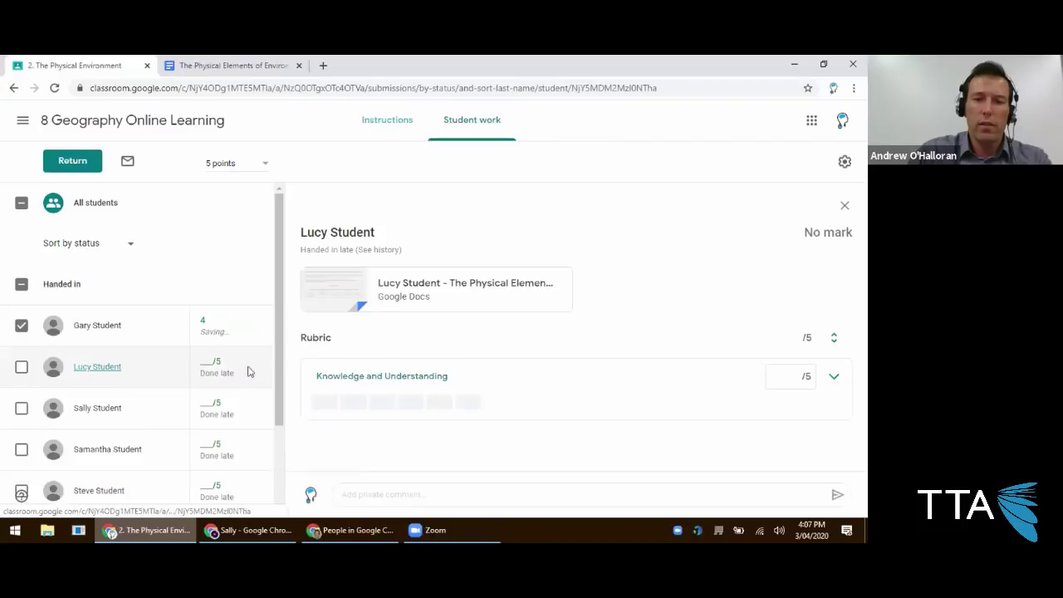
click(203, 367)
text(4)
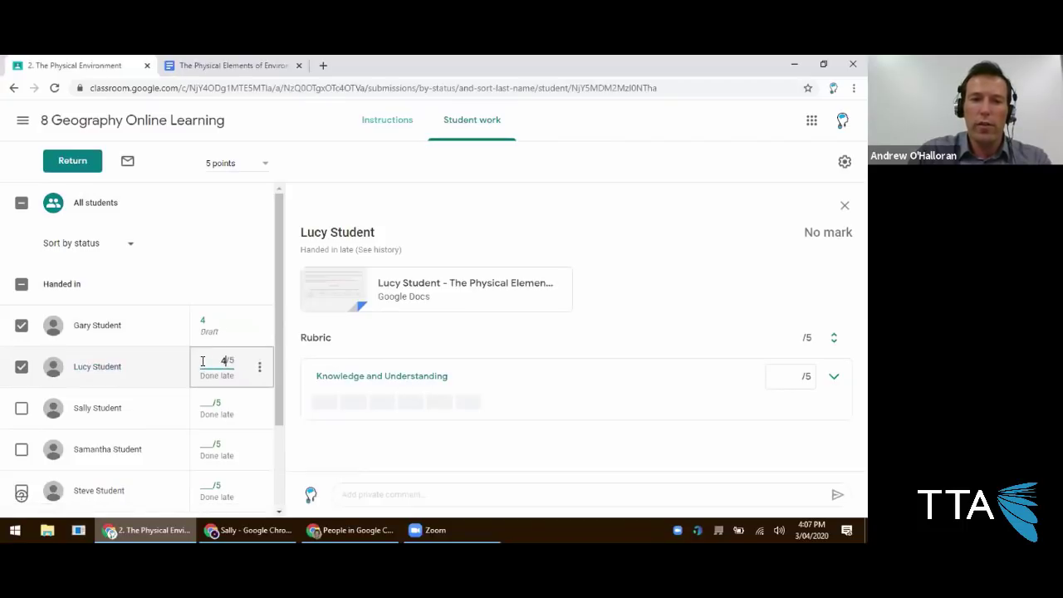
click(208, 408)
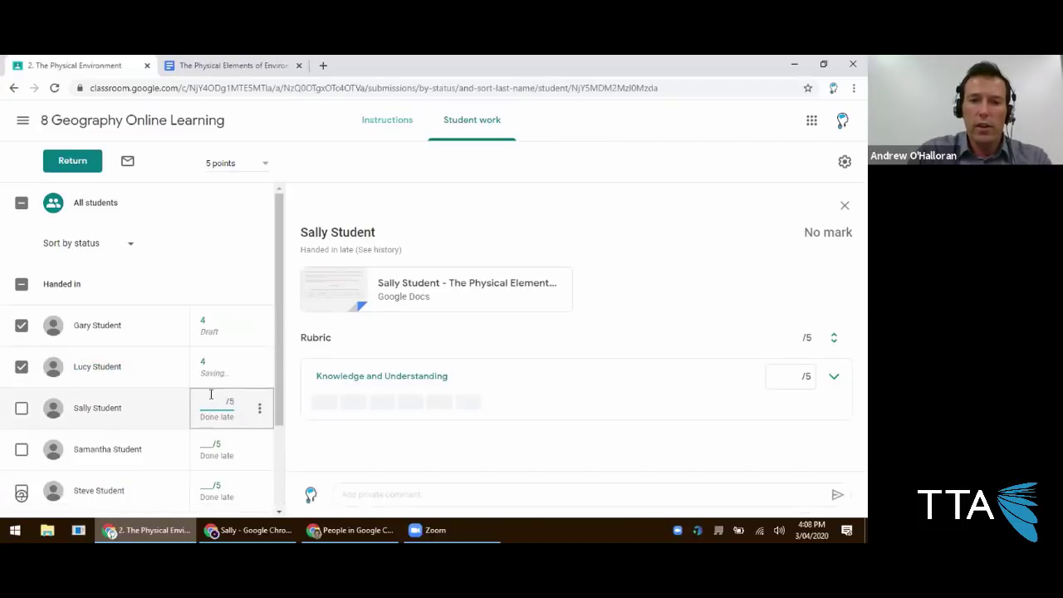
text(3)
scroll(211, 421, down, 1)
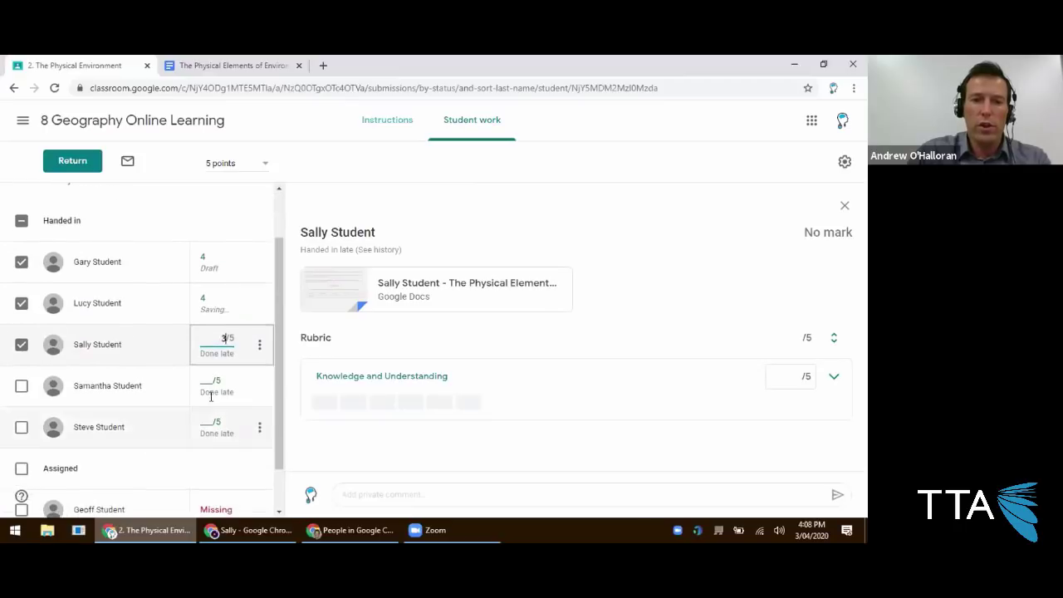
click(210, 387)
text(2)
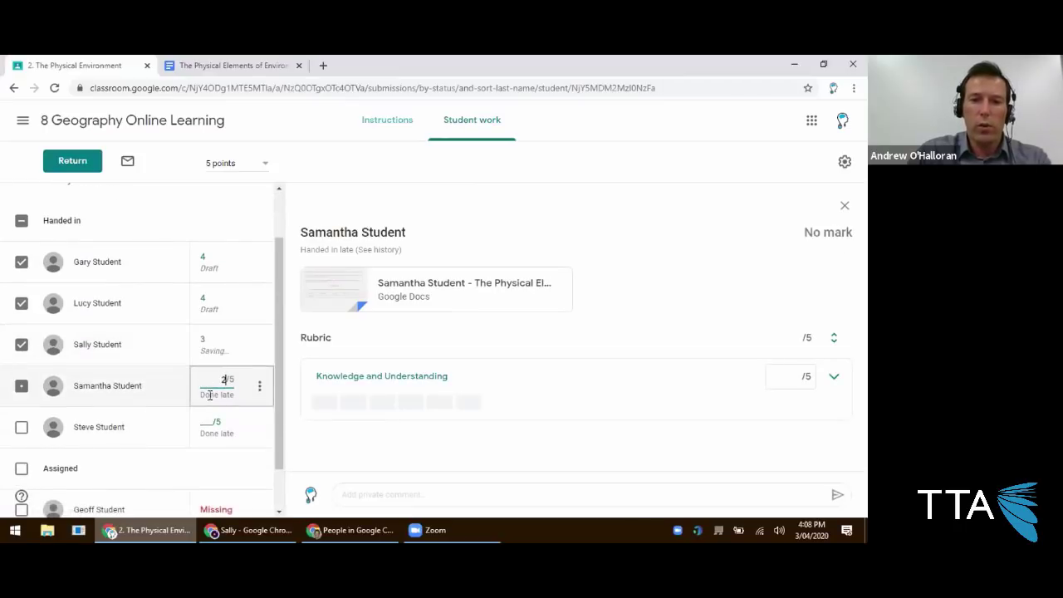
click(210, 410)
text(5)
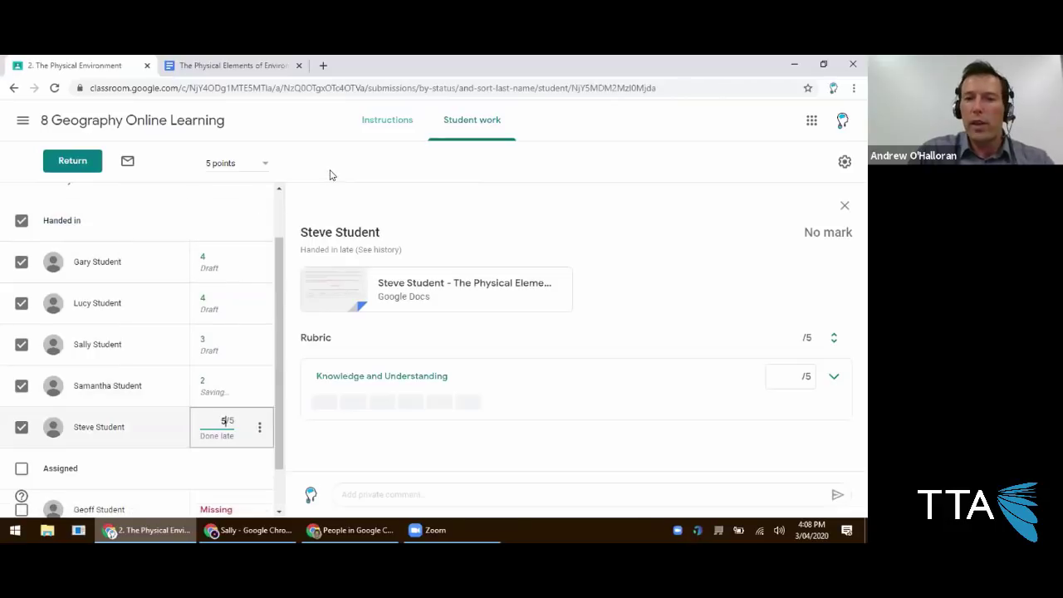
Change the assignment's total to 100 points and confirm the update.
click(237, 163)
key(BackSpace)
text(100)
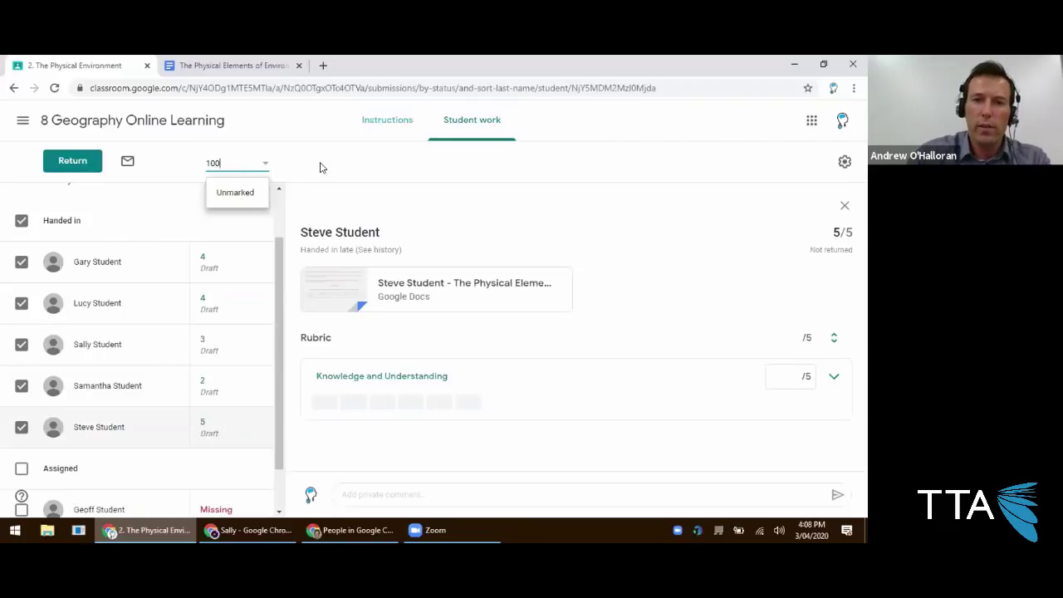
click(322, 168)
click(489, 346)
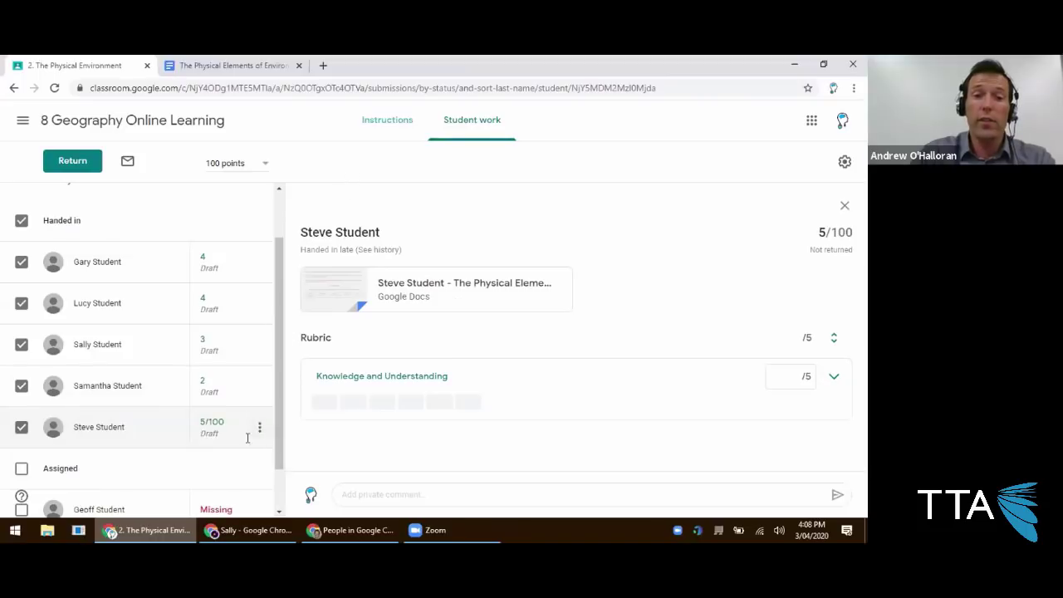
click(249, 530)
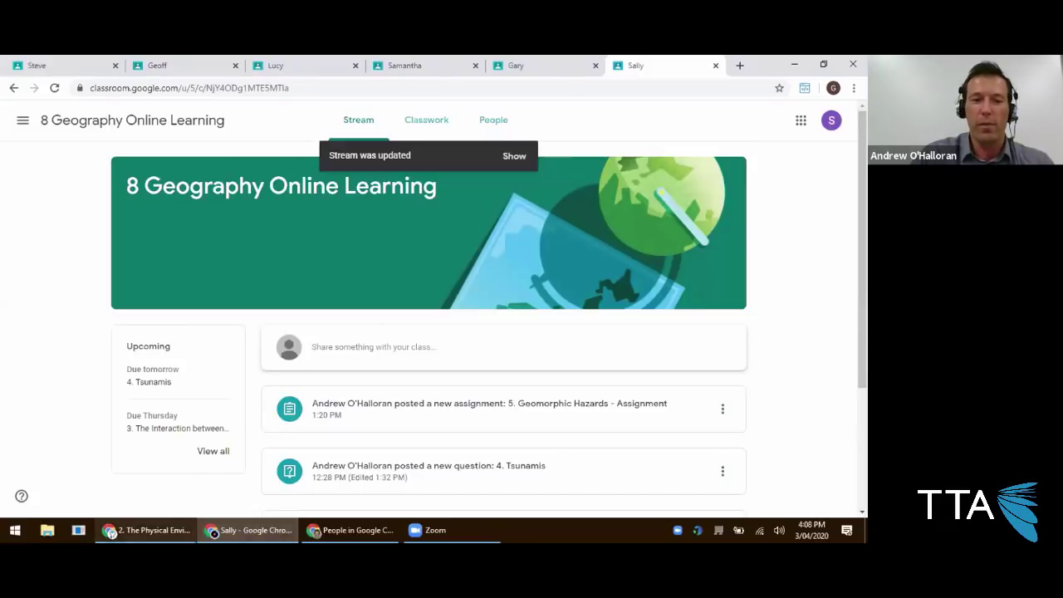
mouse_move(145, 530)
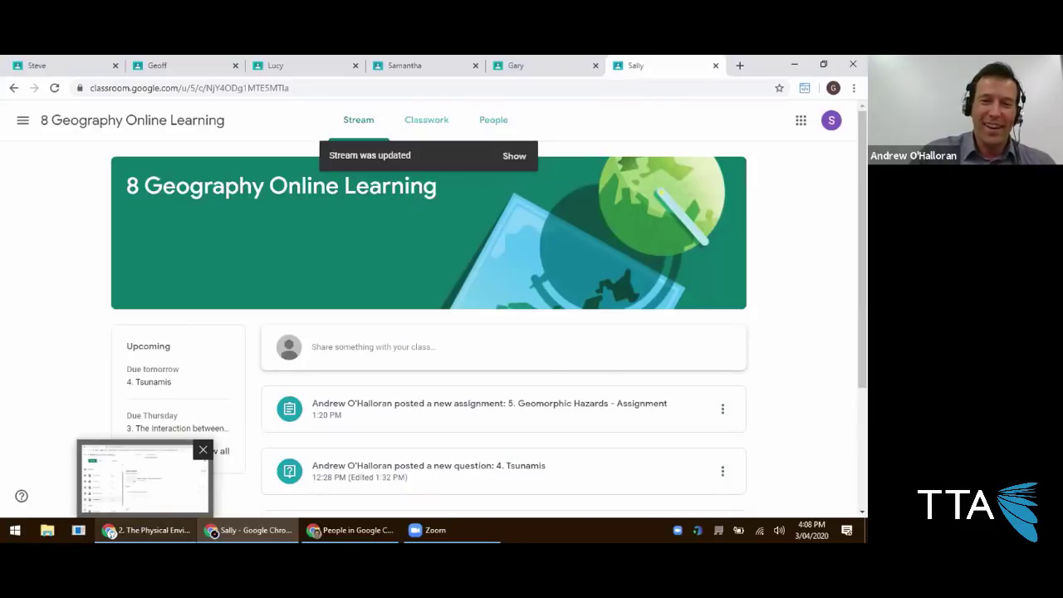
click(207, 480)
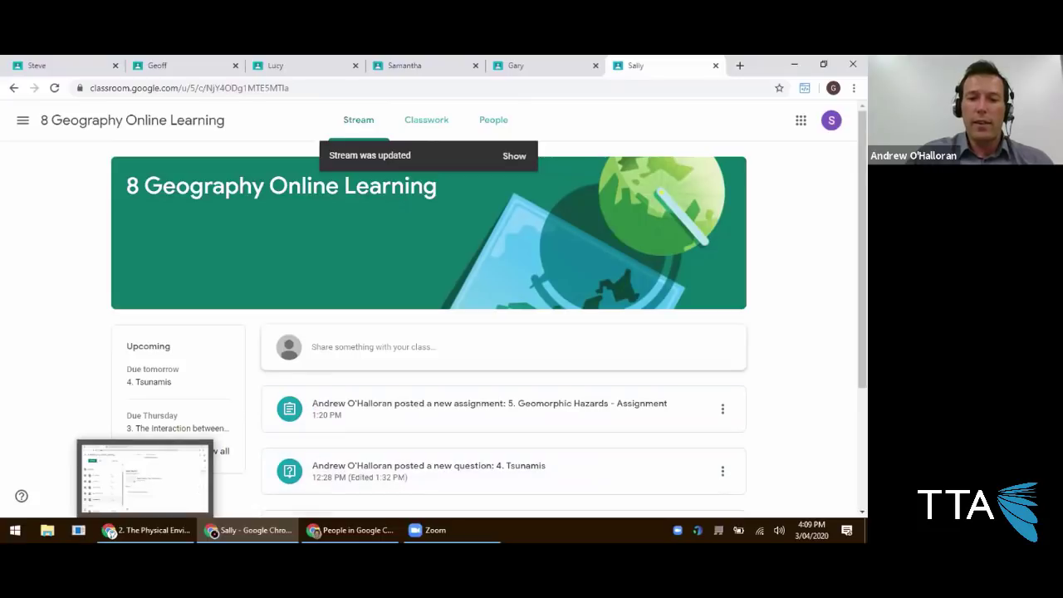
click(144, 479)
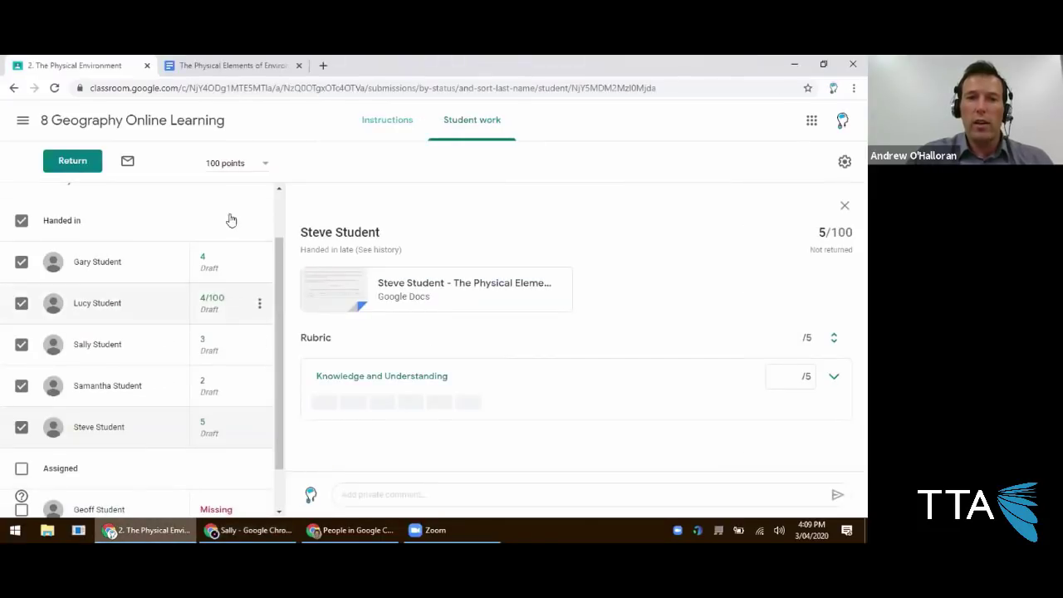
Switch the assignment to Ungraded and confirm the point change.
drag(245, 162, 195, 159)
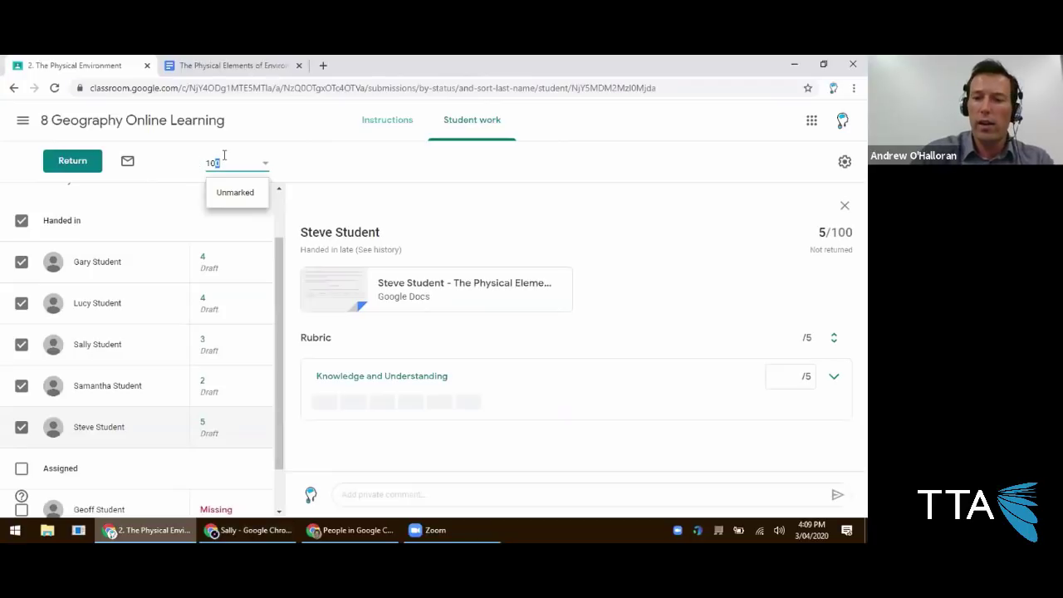
click(226, 196)
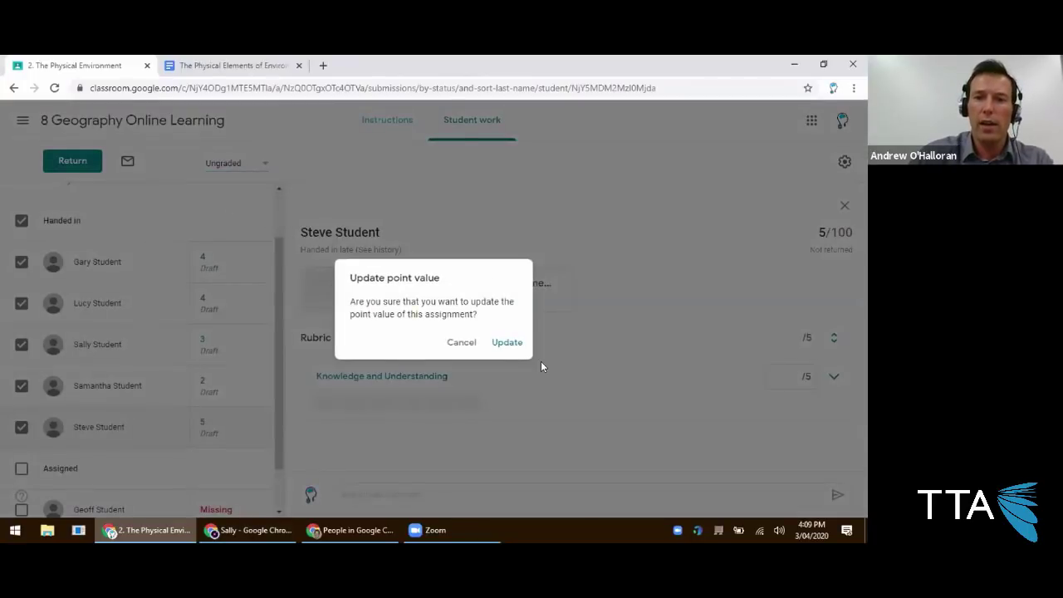
click(507, 346)
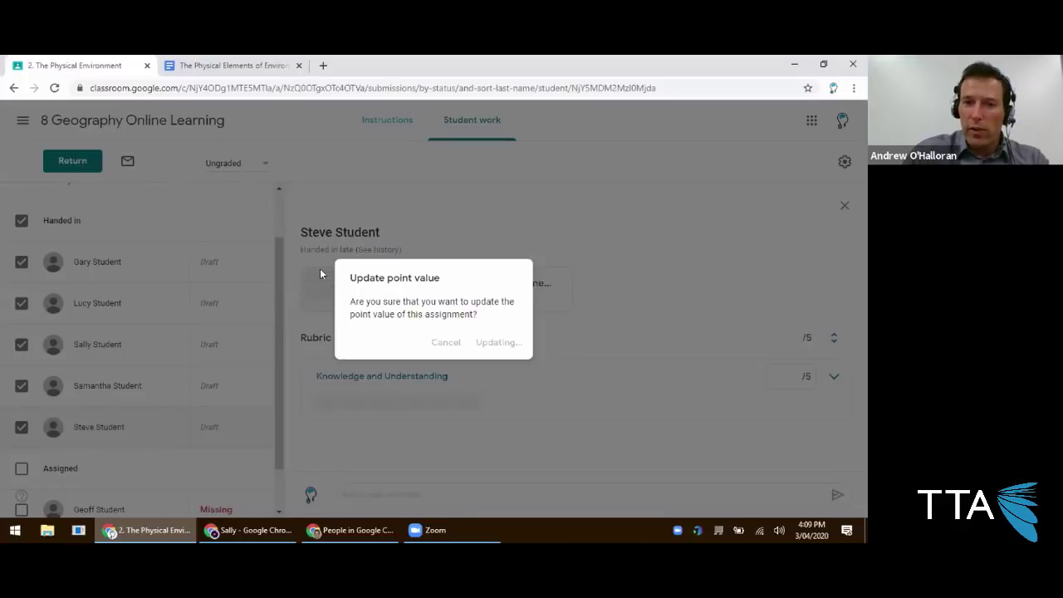
Restore the total to 5 points, then go to the 8 Geography Online Learning class page.
click(54, 87)
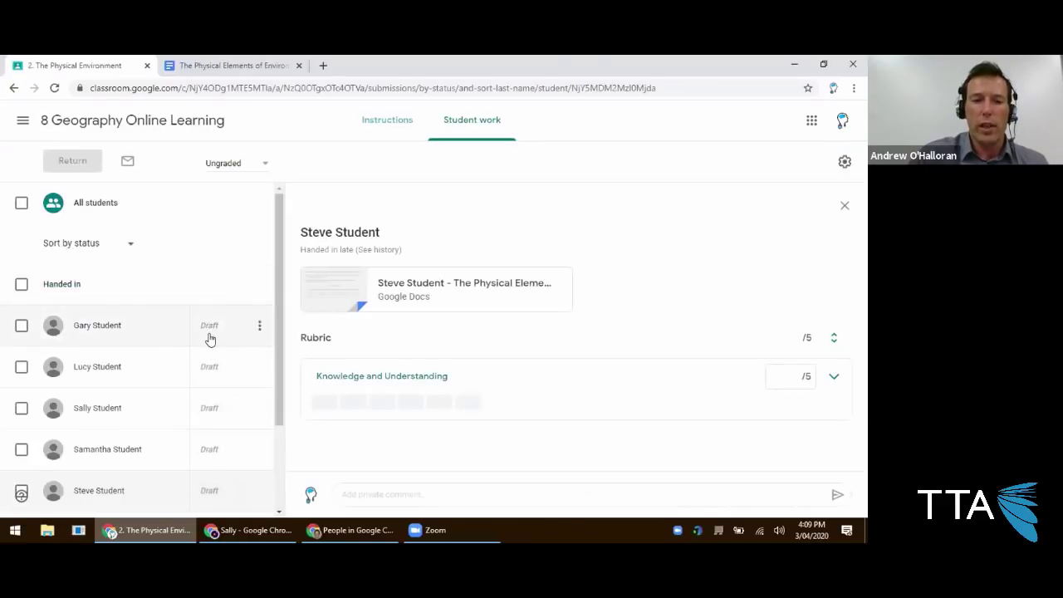
scroll(210, 339, down, 1)
click(209, 275)
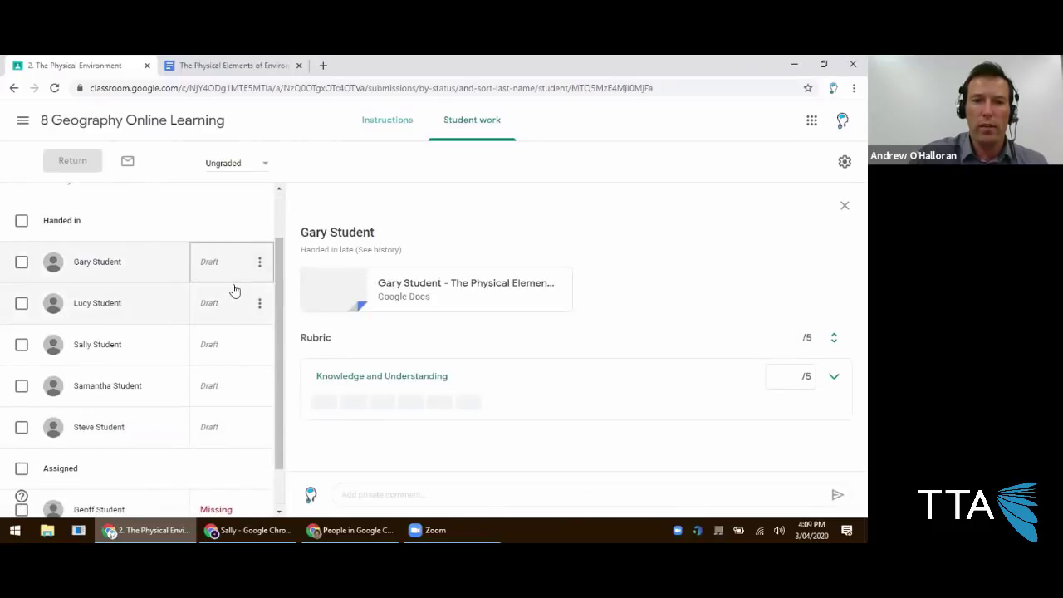
scroll(237, 270, up, 1)
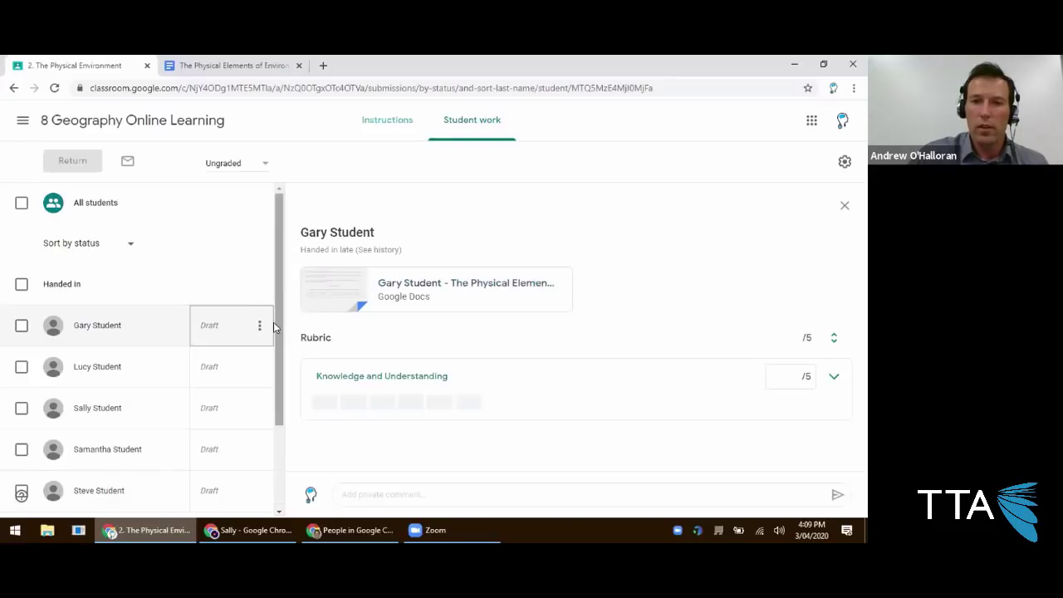
scroll(273, 324, down, 1)
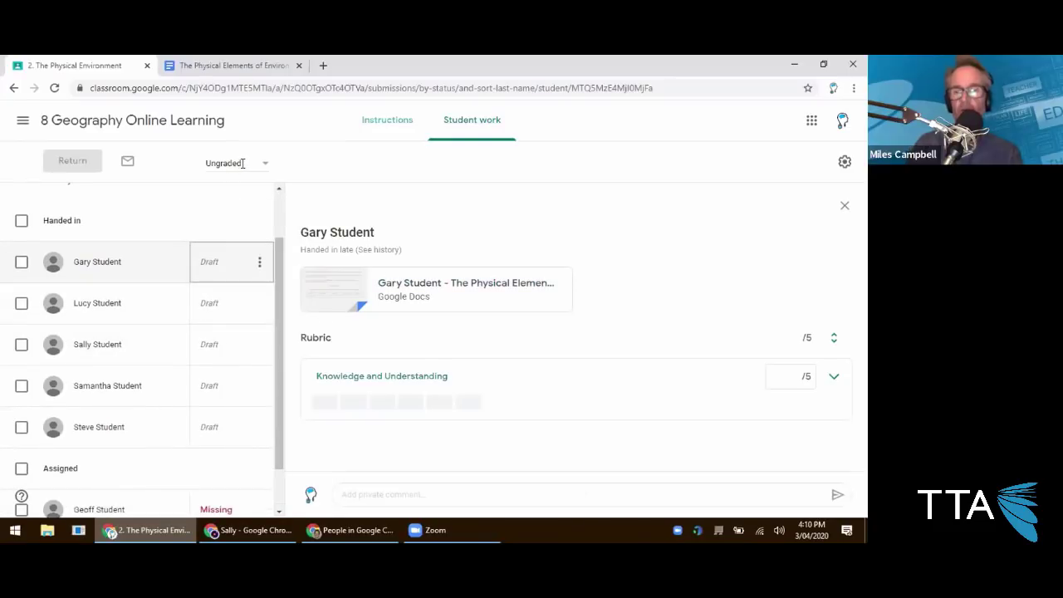
drag(243, 163, 192, 161)
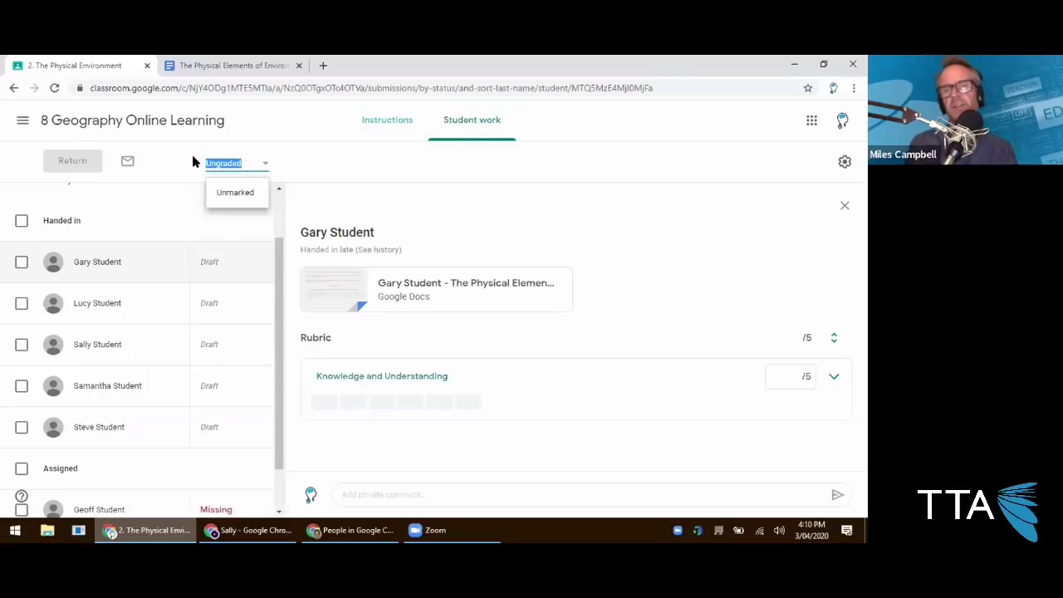
text(5)
click(383, 174)
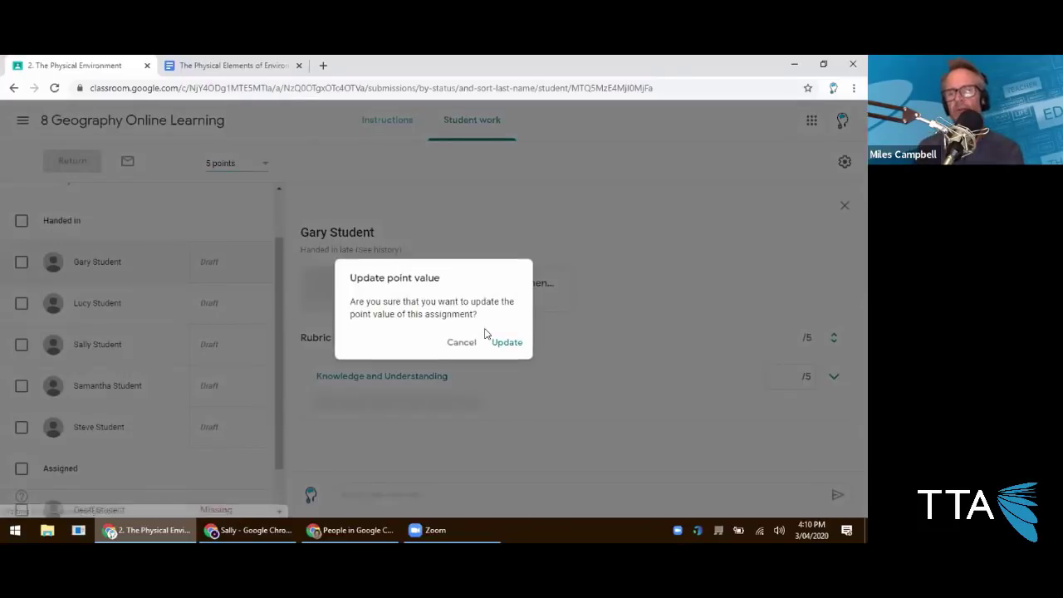
click(499, 342)
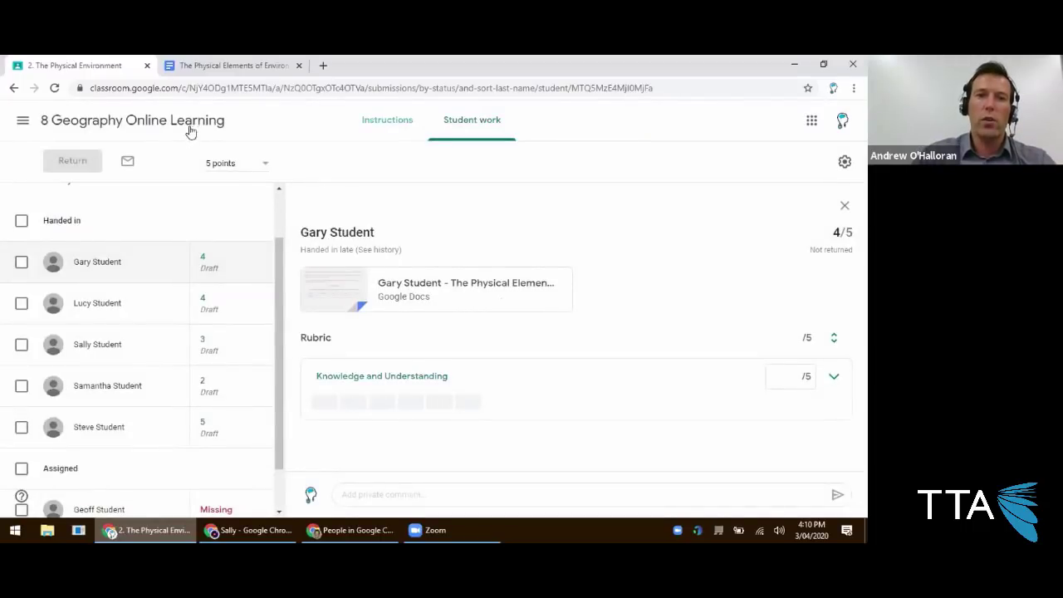
click(193, 125)
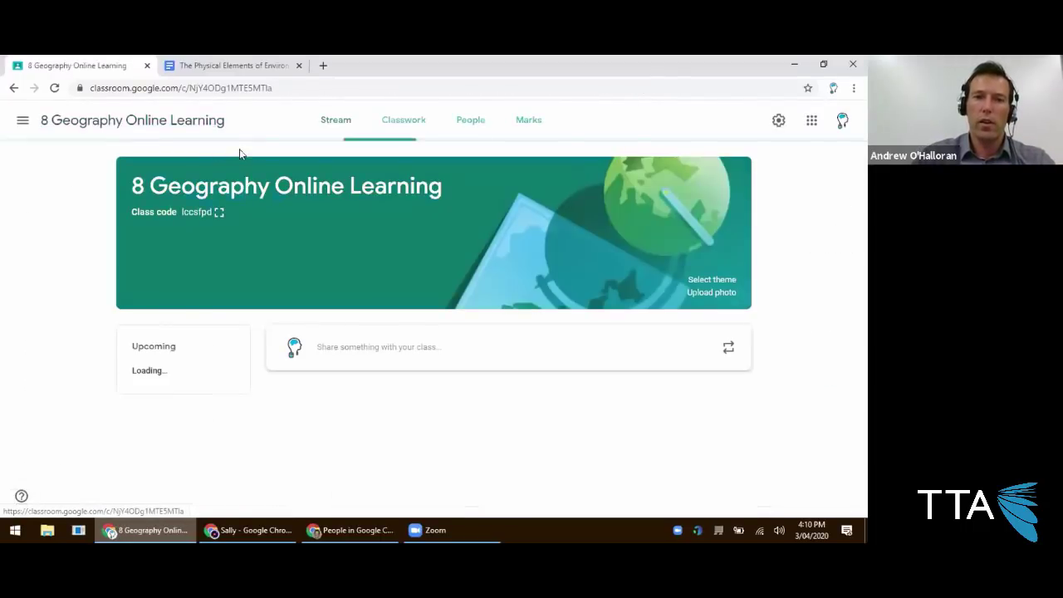
Start a new quiz assignment from Classwork, then discard it.
click(406, 122)
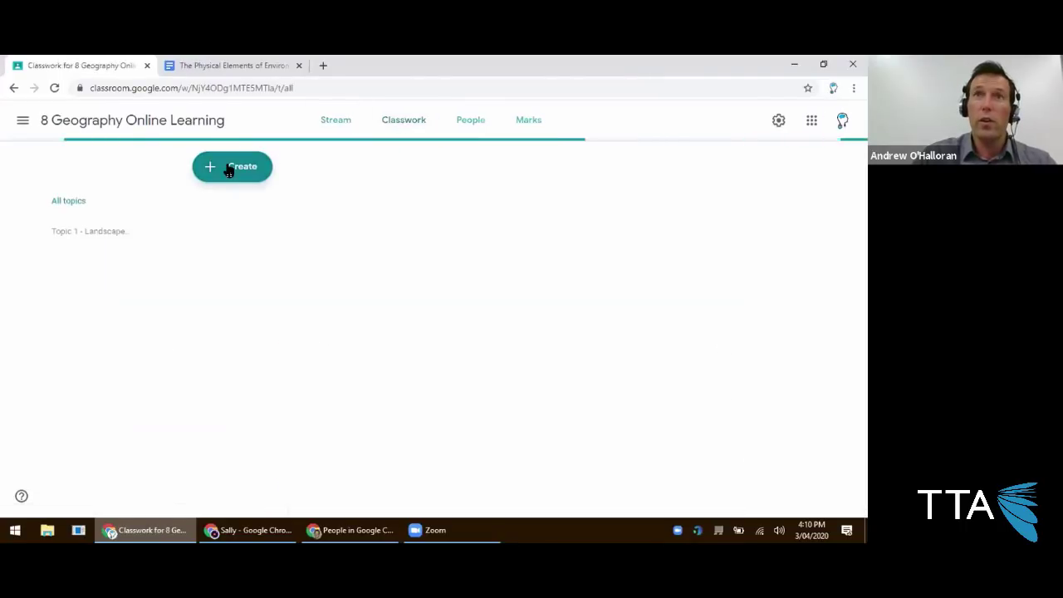
click(230, 170)
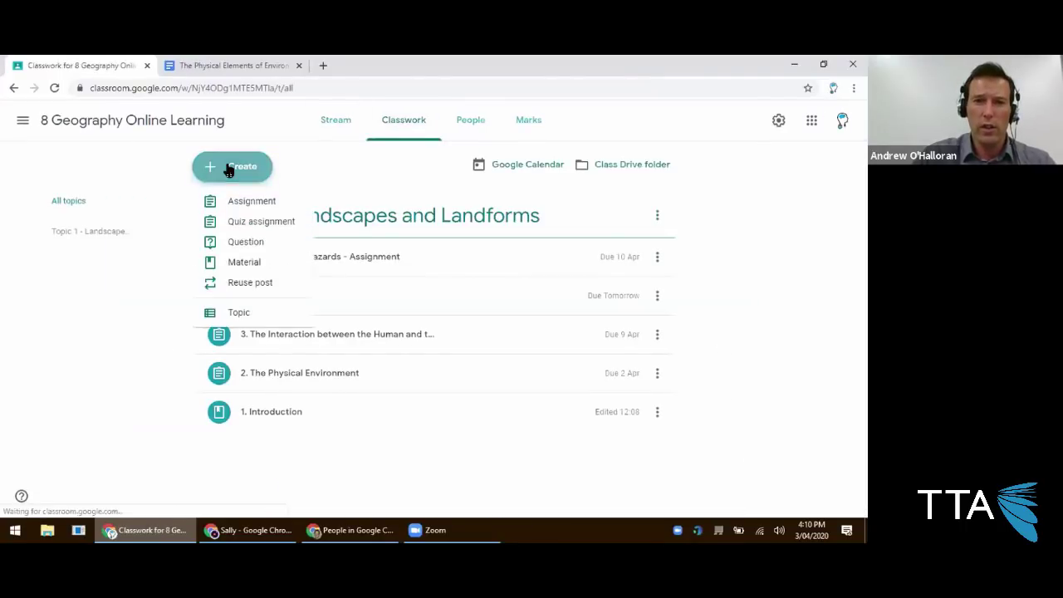
click(264, 224)
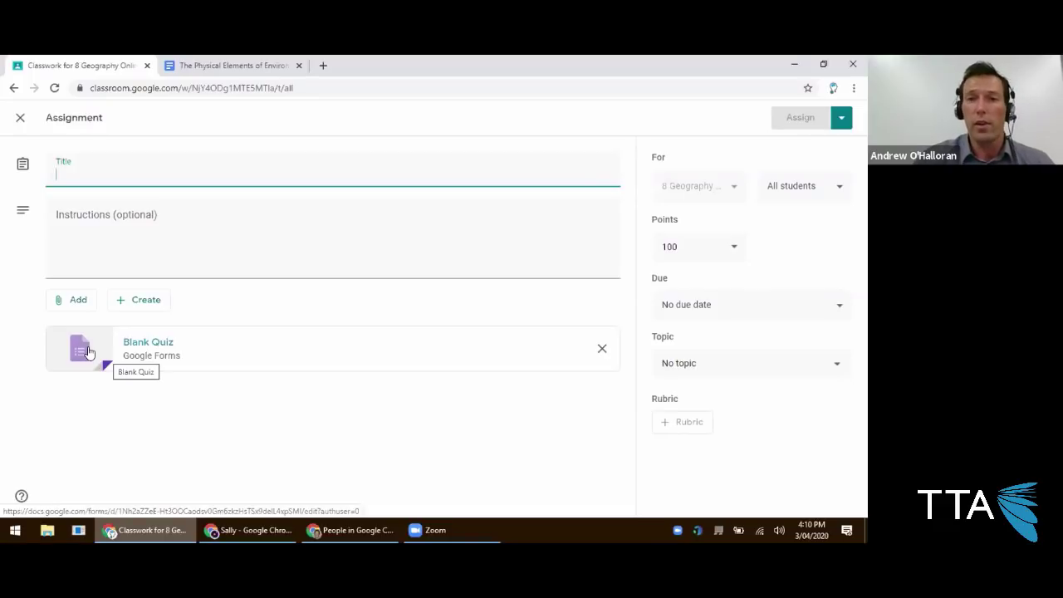
click(22, 118)
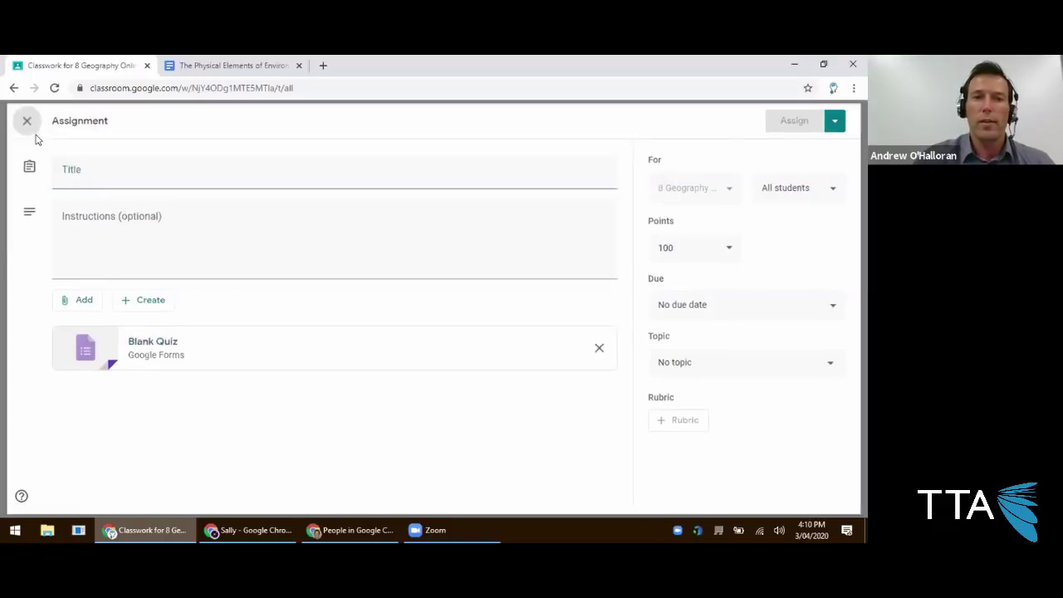
Return to the Classwork list and expand 2. The Physical Environment.
click(208, 66)
click(103, 64)
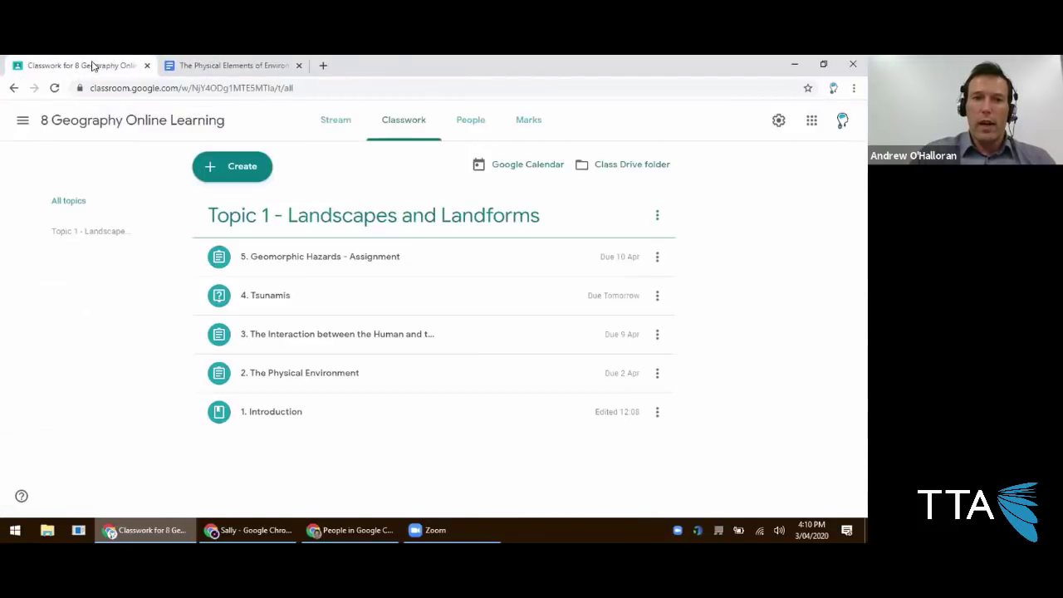
click(294, 378)
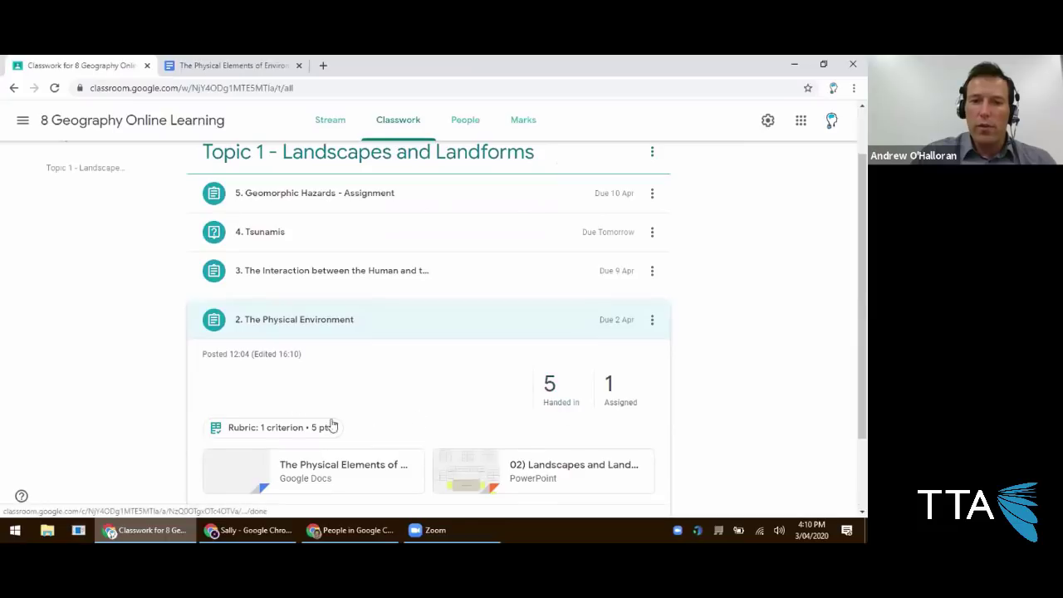
Open the student work, select all five handed-in students and choose Return.
click(552, 399)
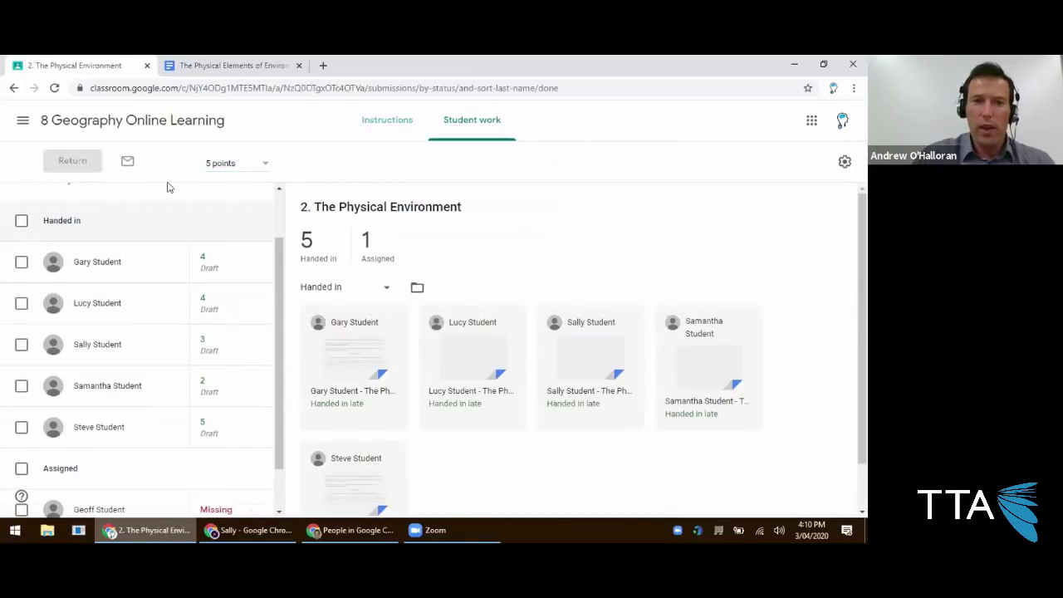
click(21, 223)
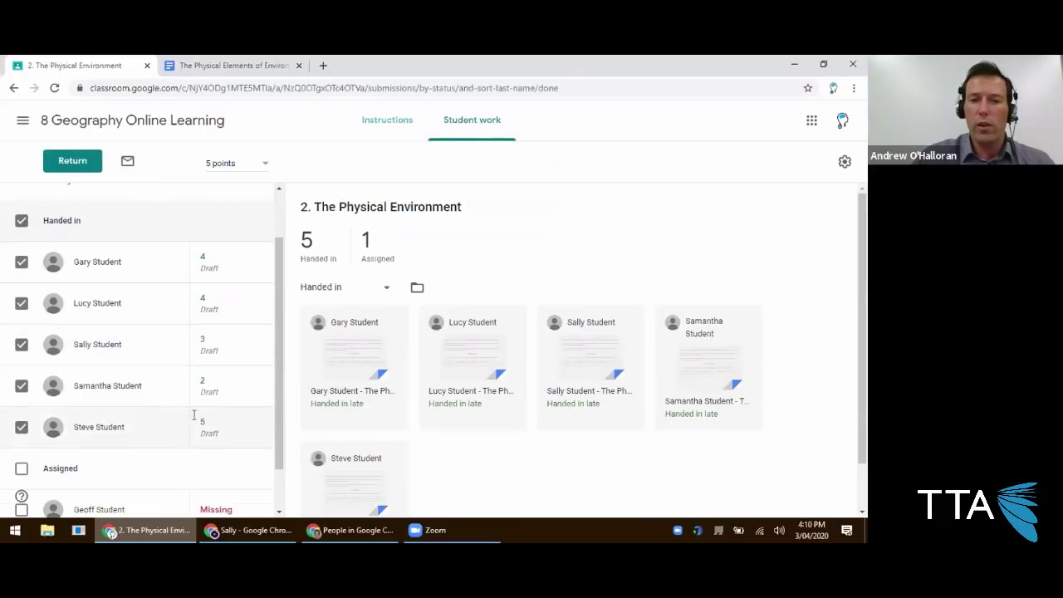
click(86, 166)
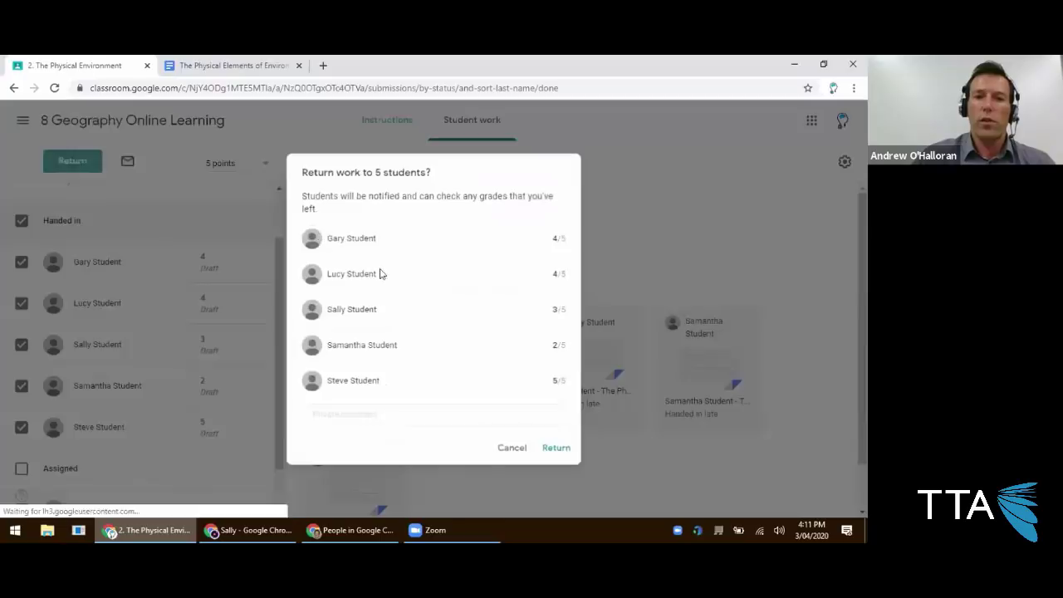
Add a private comment describing the 5-mark and 4-mark criteria and return the work.
click(454, 414)
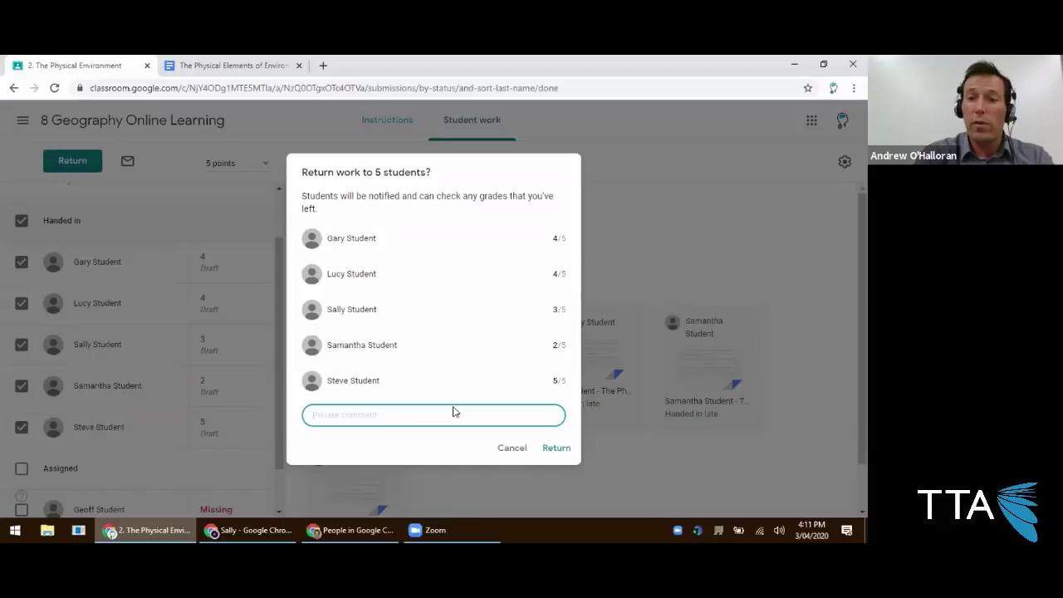
text(5 m)
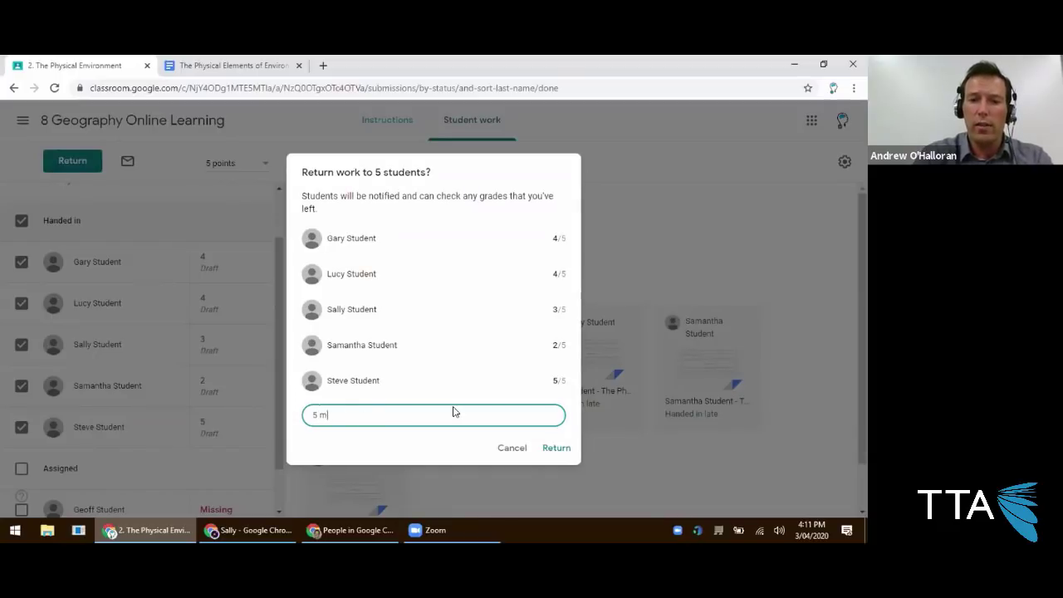
text(arks - outstanding use of terms and co)
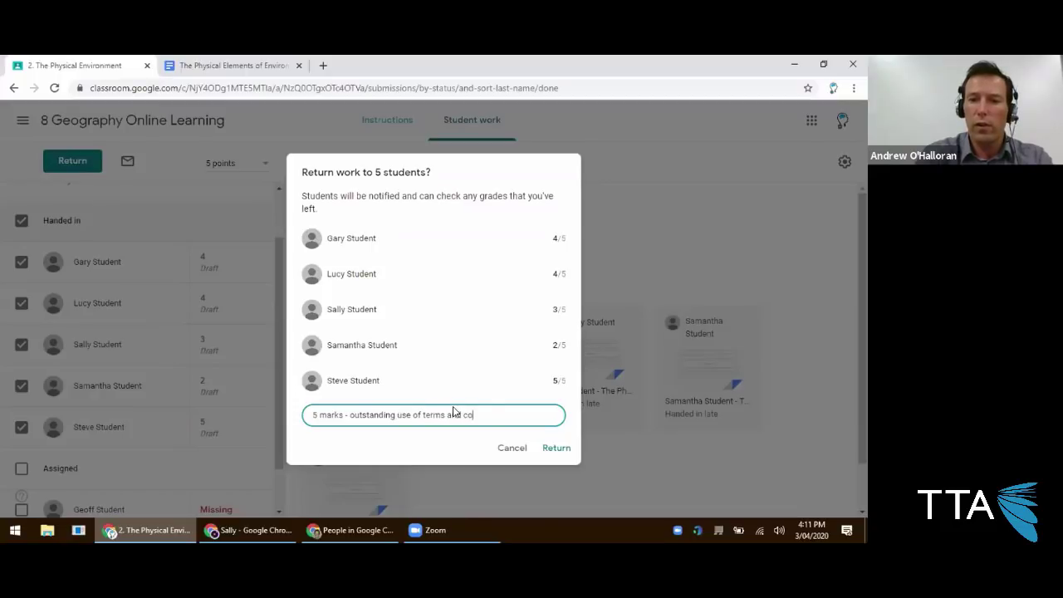
text(cnepts)
key(BackSpace)
key(BackSpace)
key(BackSpace)
key(BackSpace)
key(BackSpace)
key(BackSpace)
key(BackSpace)
text(oncepts)
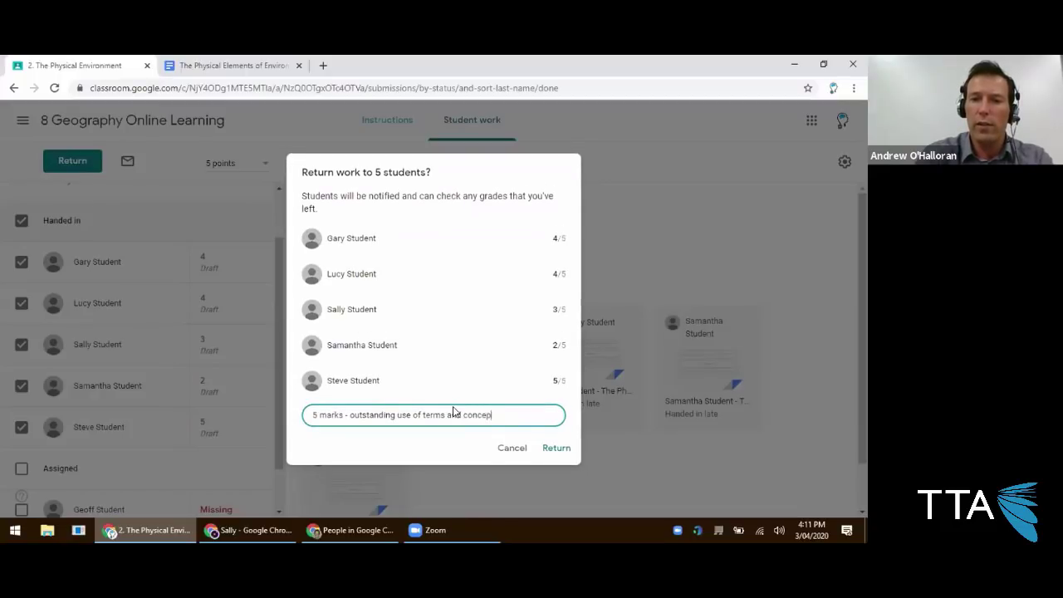
key(Return)
text(4)
text( 0)
key(BackSpace)
text(marks - )
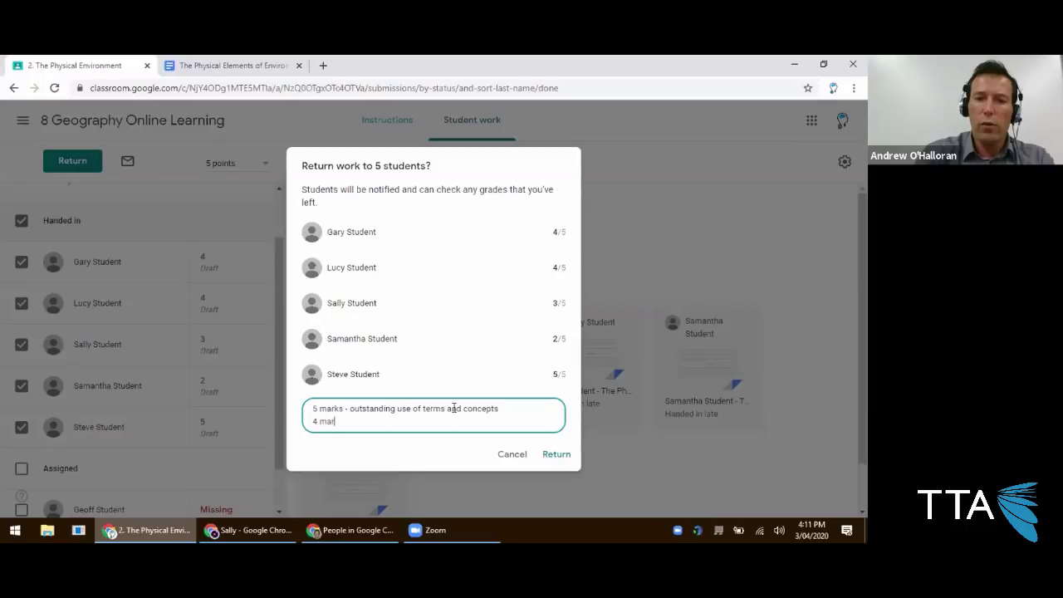
text(some term)
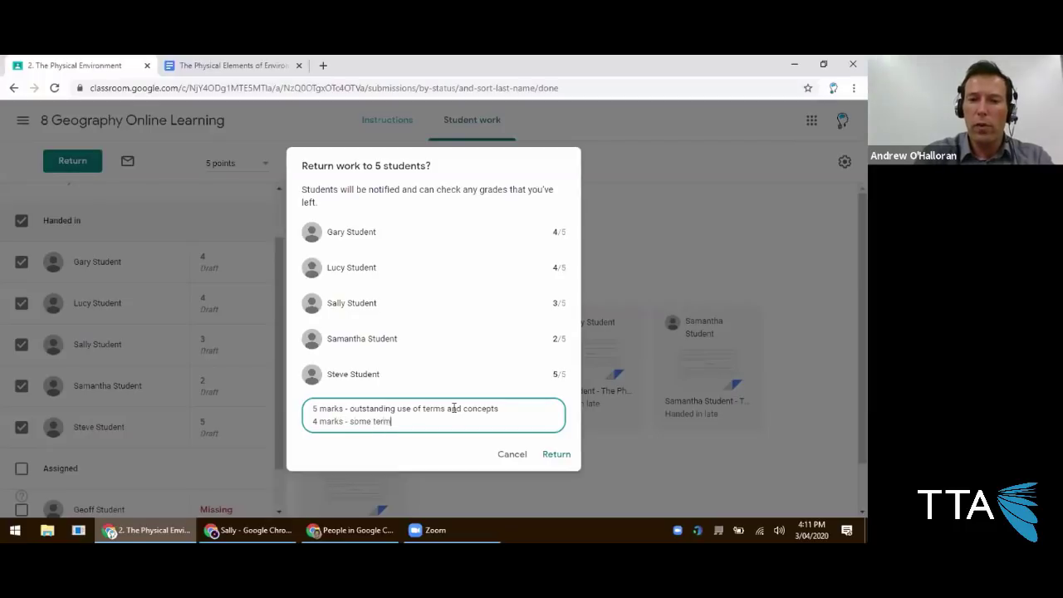
text(s and concepts missed but mostly all there.)
key(Tab)
key(Tab)
key(Return)
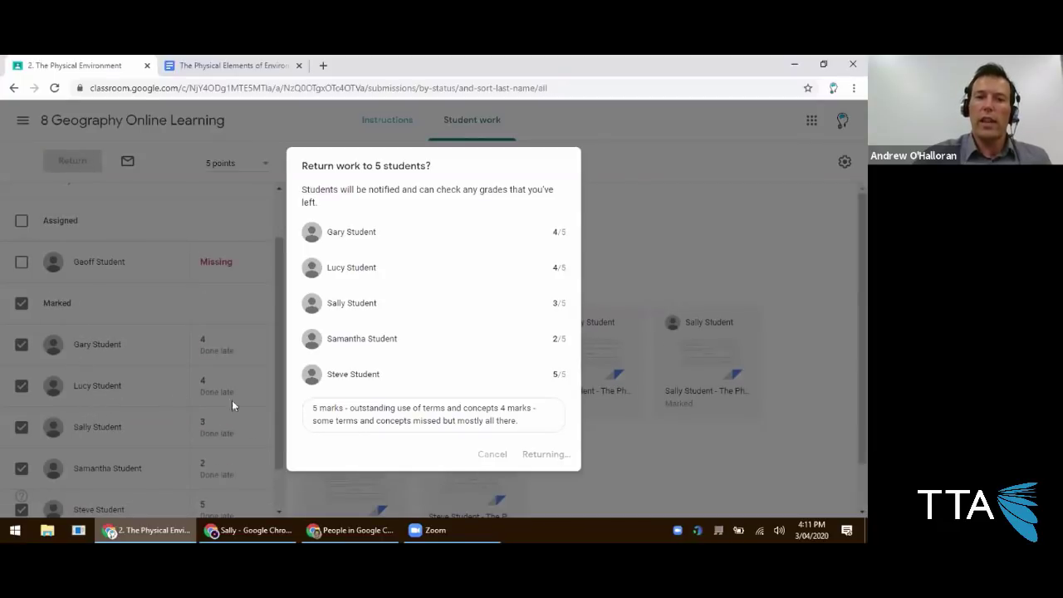
click(249, 530)
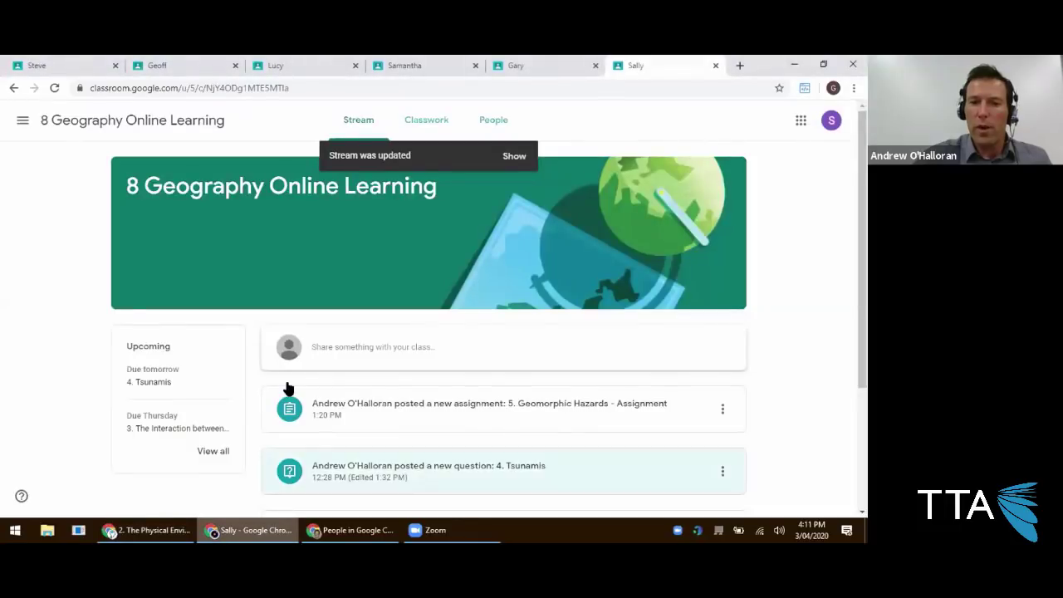
In a student's view, open the 2. The Physical Environment assignment page.
click(63, 66)
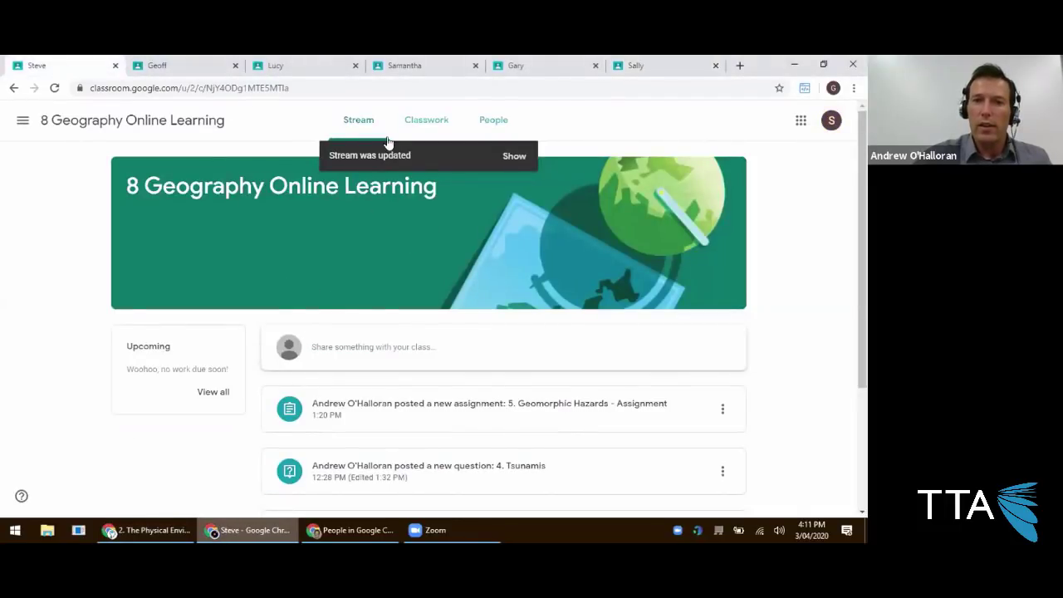
click(428, 130)
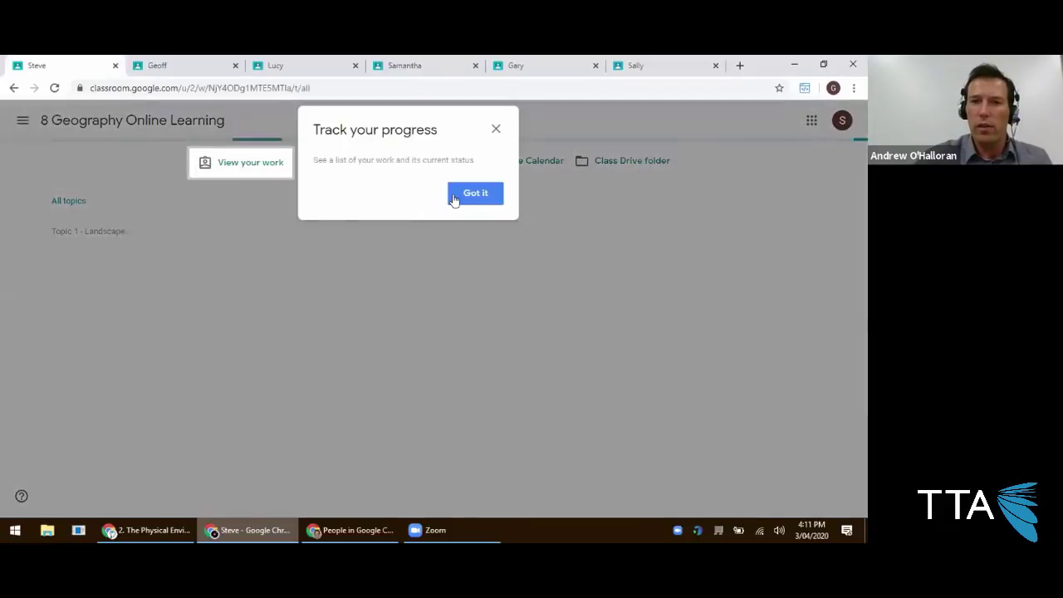
click(456, 196)
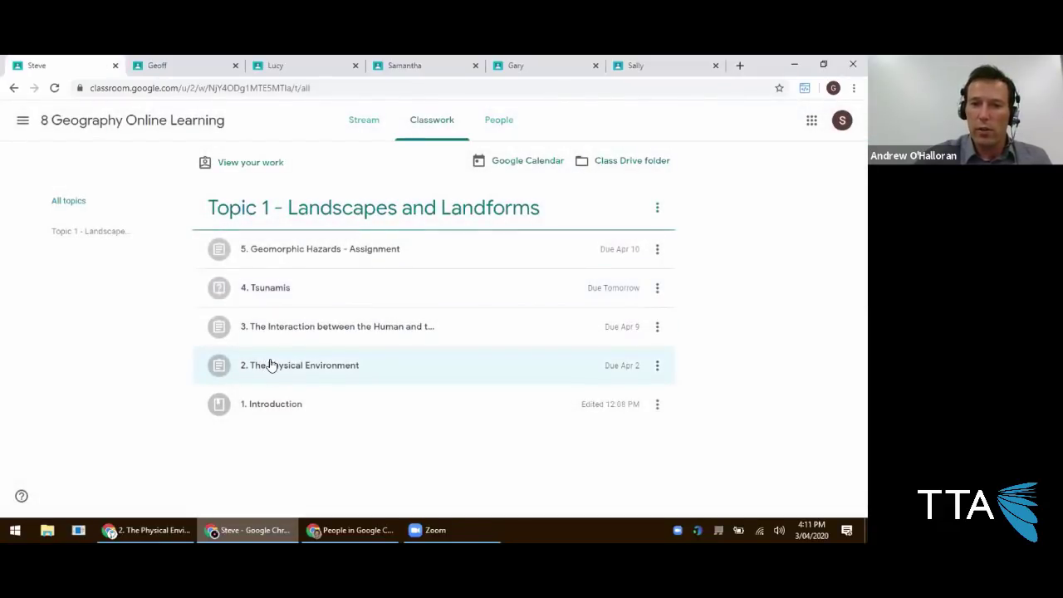
click(269, 364)
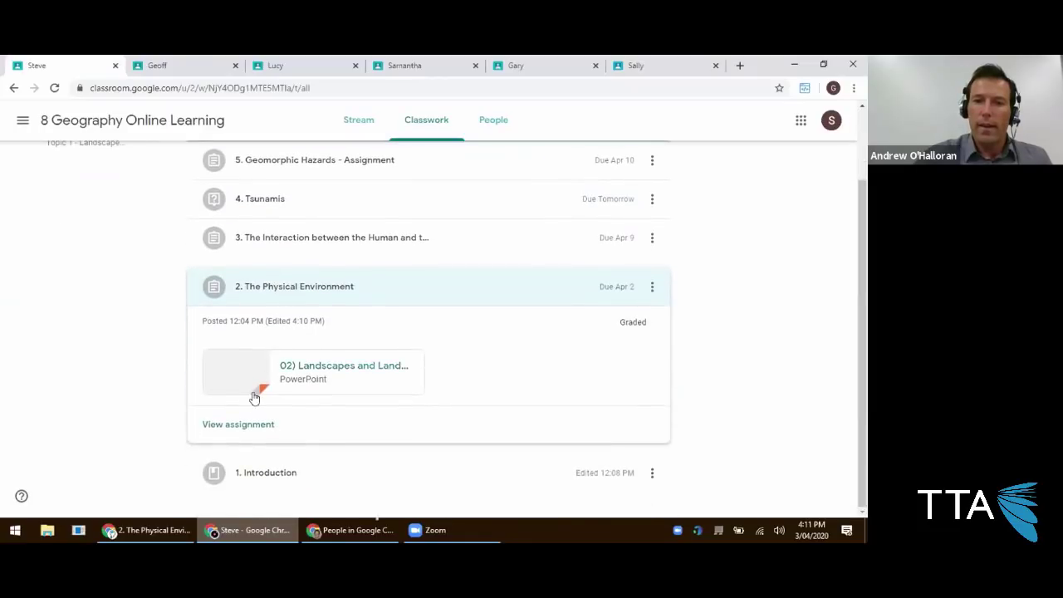
click(261, 449)
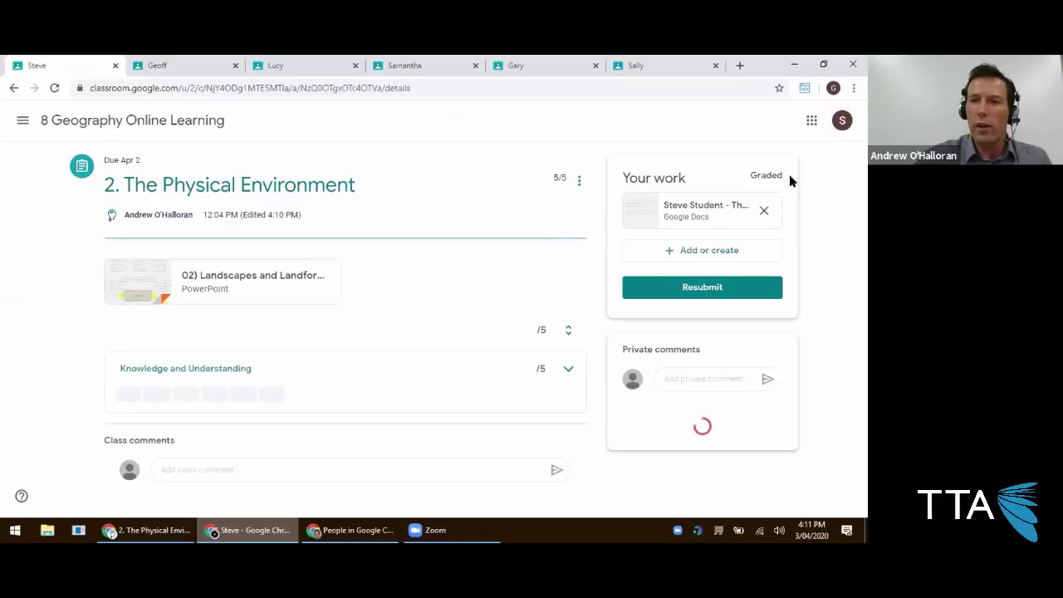
Verify the 5/5 grade and the private comment, then switch to another student.
double_click(568, 182)
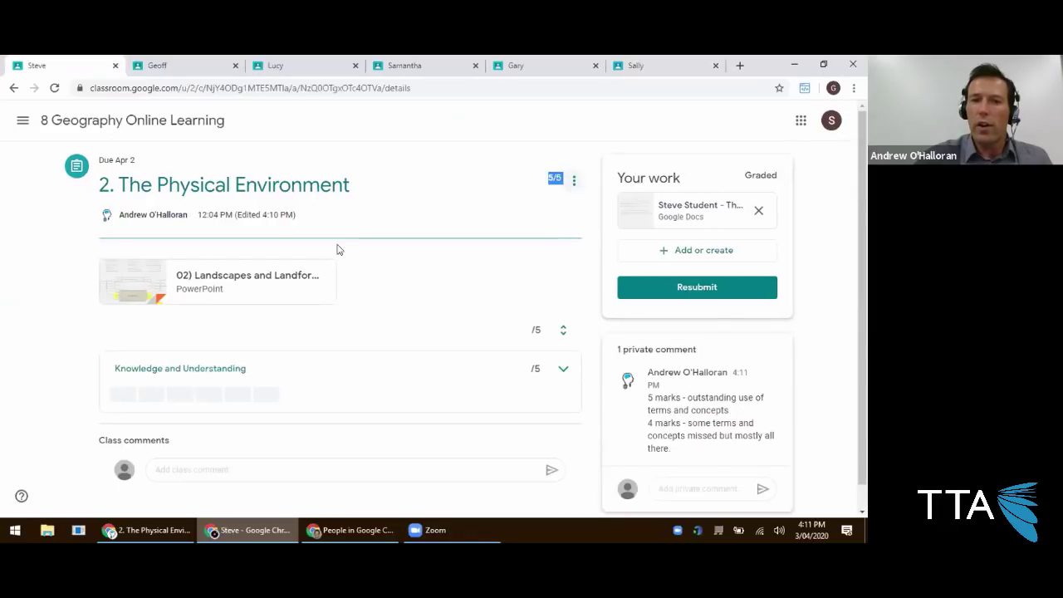
scroll(275, 324, down, 1)
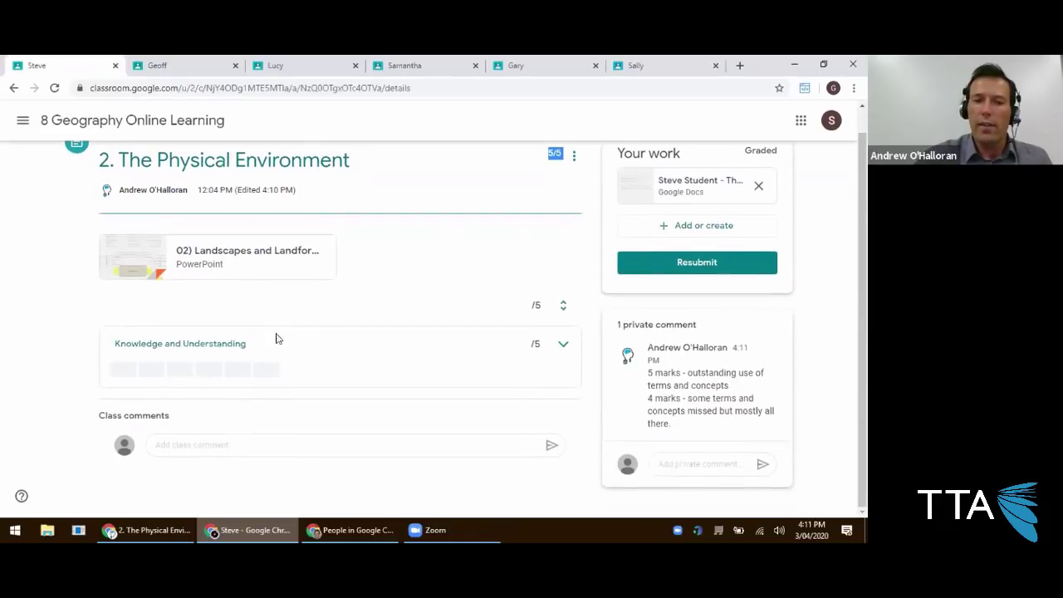
drag(646, 353, 695, 429)
drag(617, 328, 700, 328)
click(653, 353)
drag(653, 353, 678, 429)
click(682, 379)
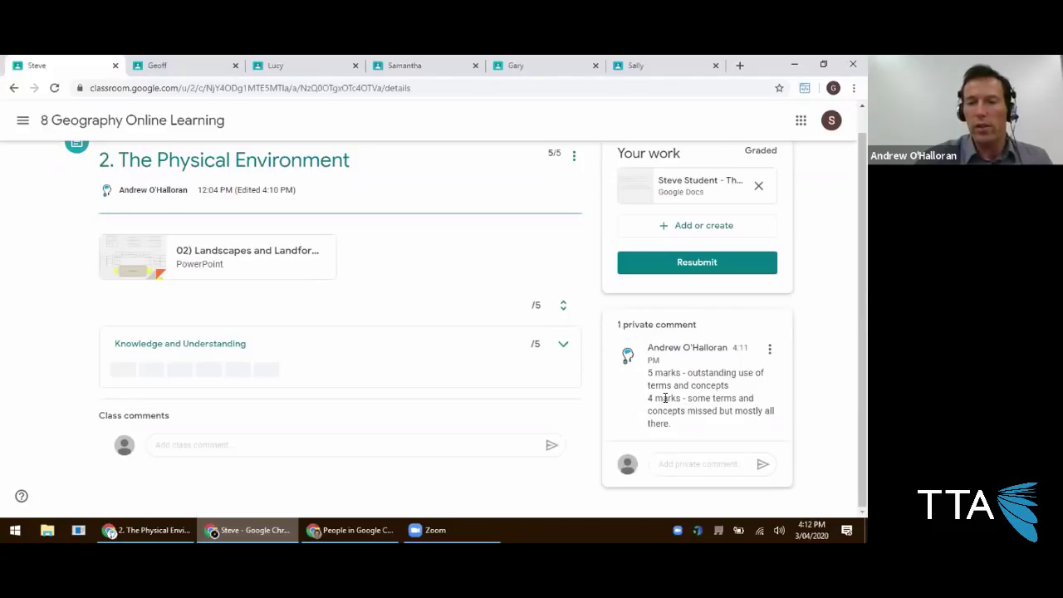
click(183, 67)
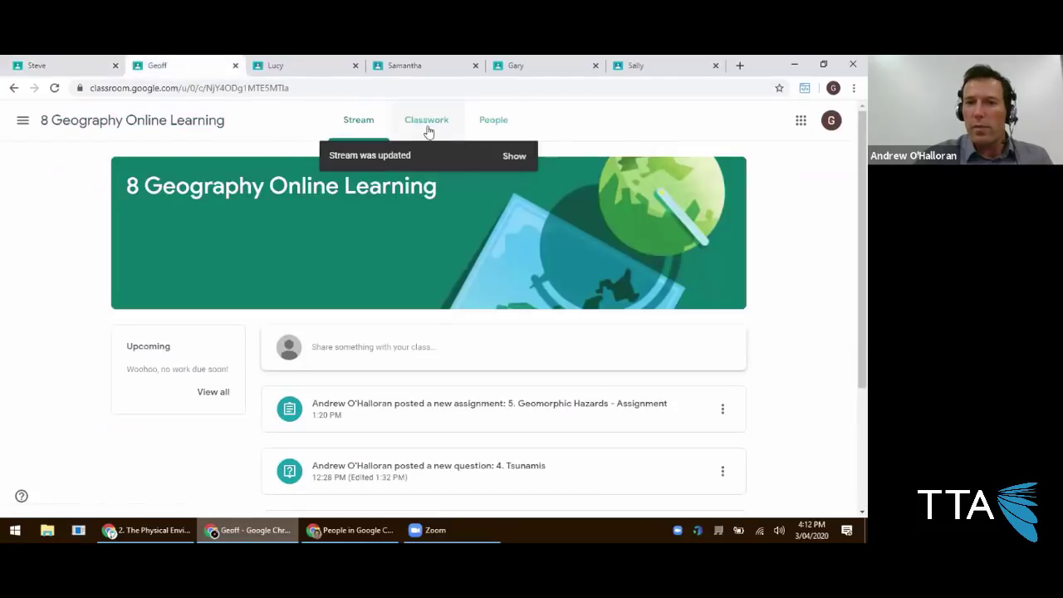
In the next student's Classwork, expand 2. The Physical Environment to see its Missing status.
click(427, 121)
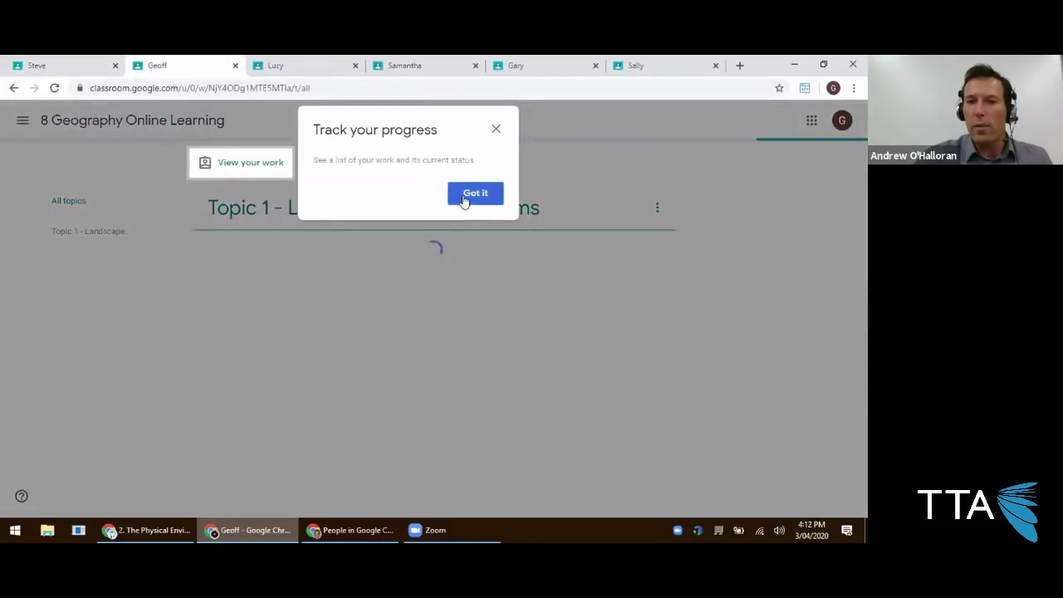
click(462, 198)
click(278, 373)
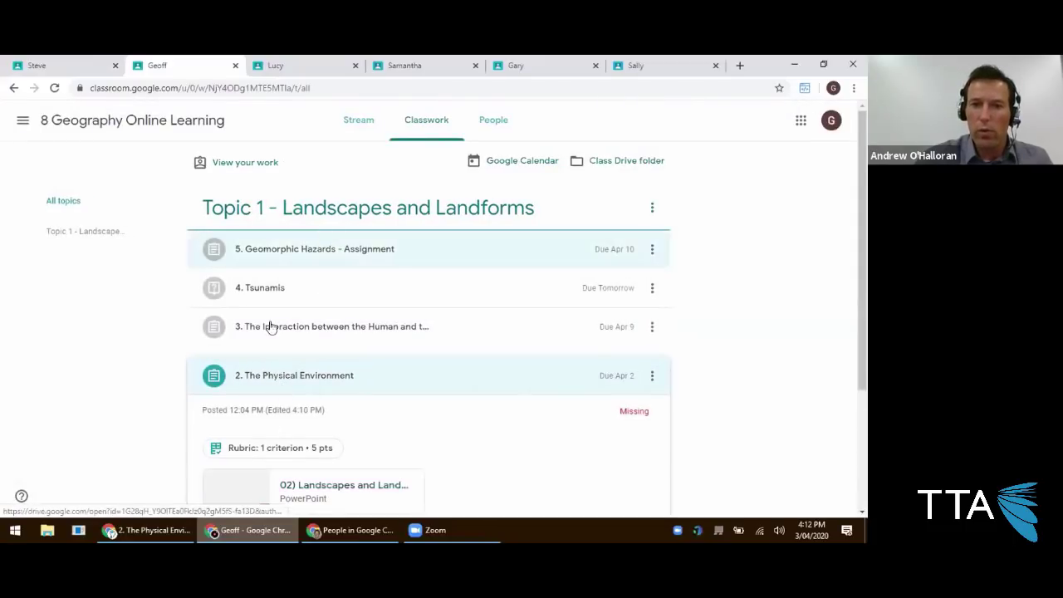
In a third student's view, check the 4/5 grade and comment, then return to the teacher.
click(303, 65)
click(417, 122)
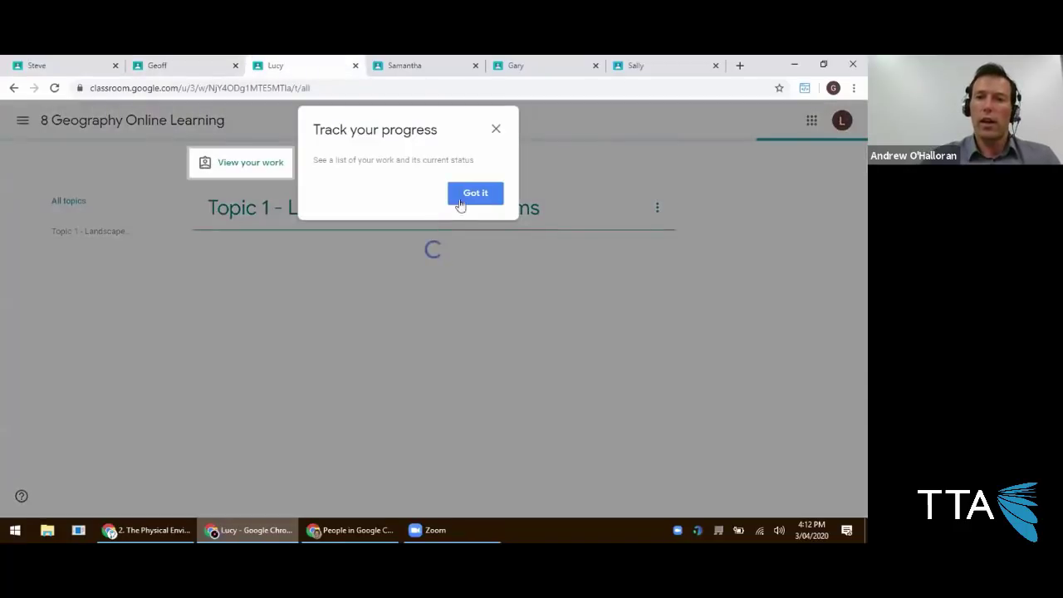
click(462, 197)
click(281, 364)
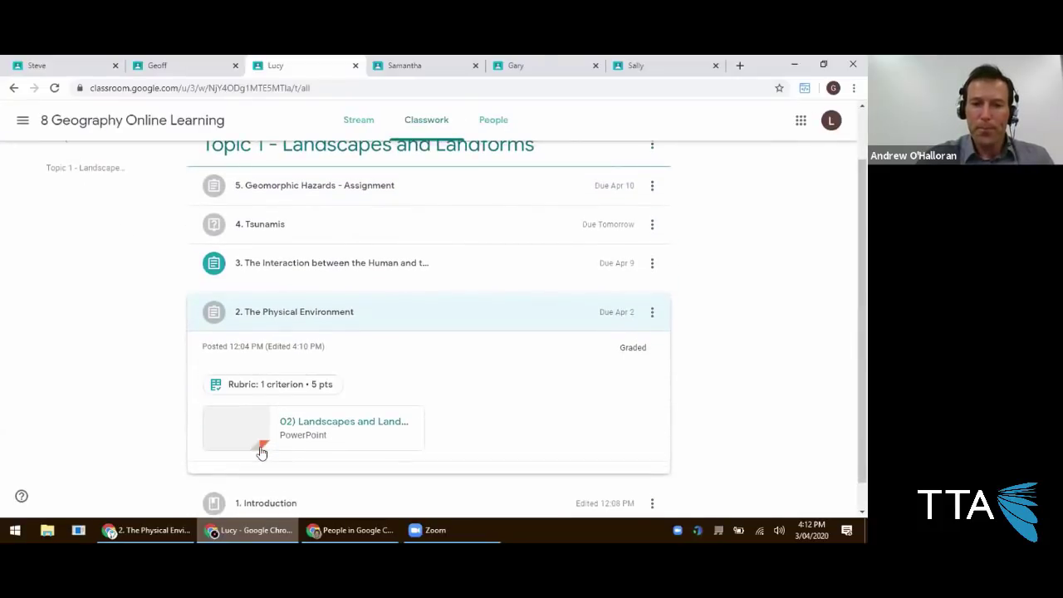
click(262, 424)
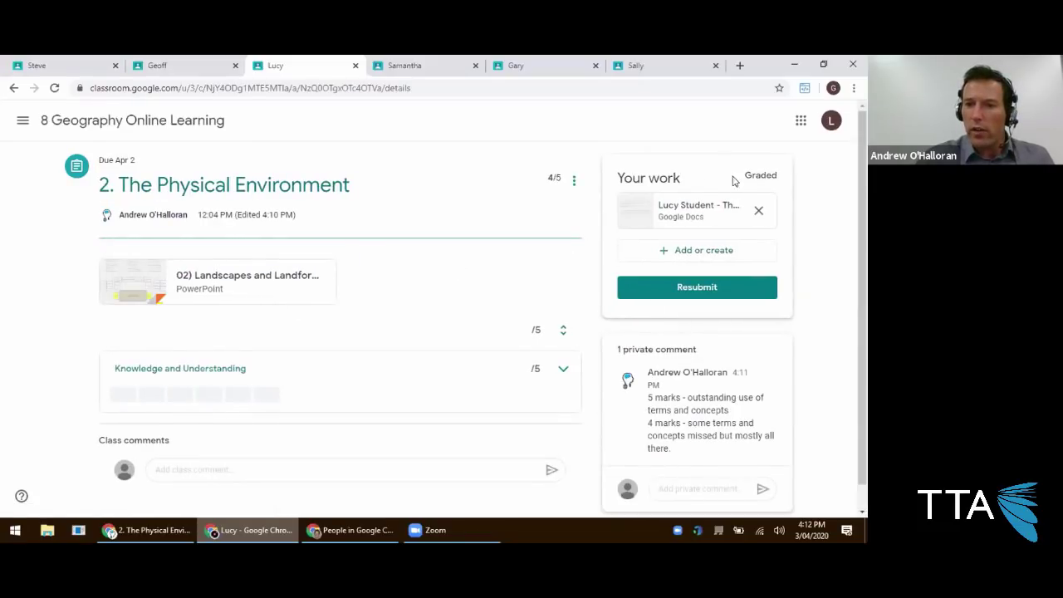
drag(546, 181, 559, 177)
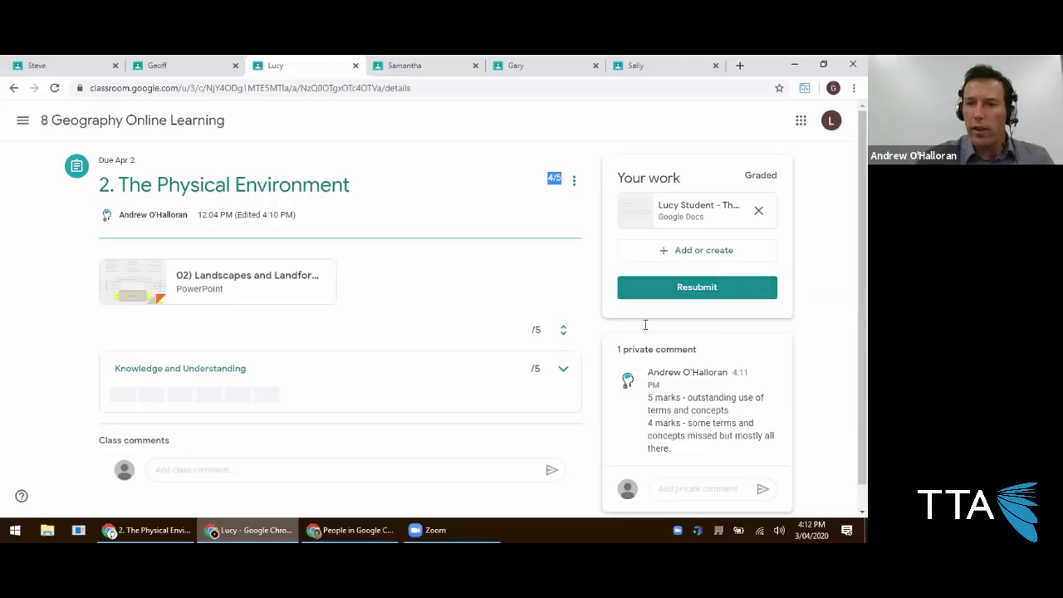
drag(644, 399, 694, 455)
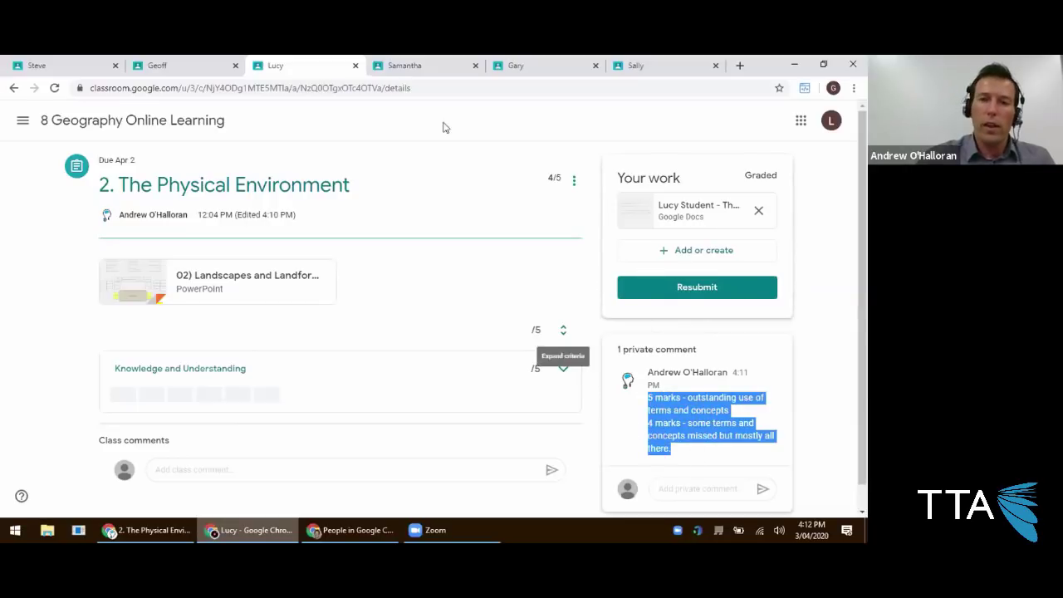
click(49, 66)
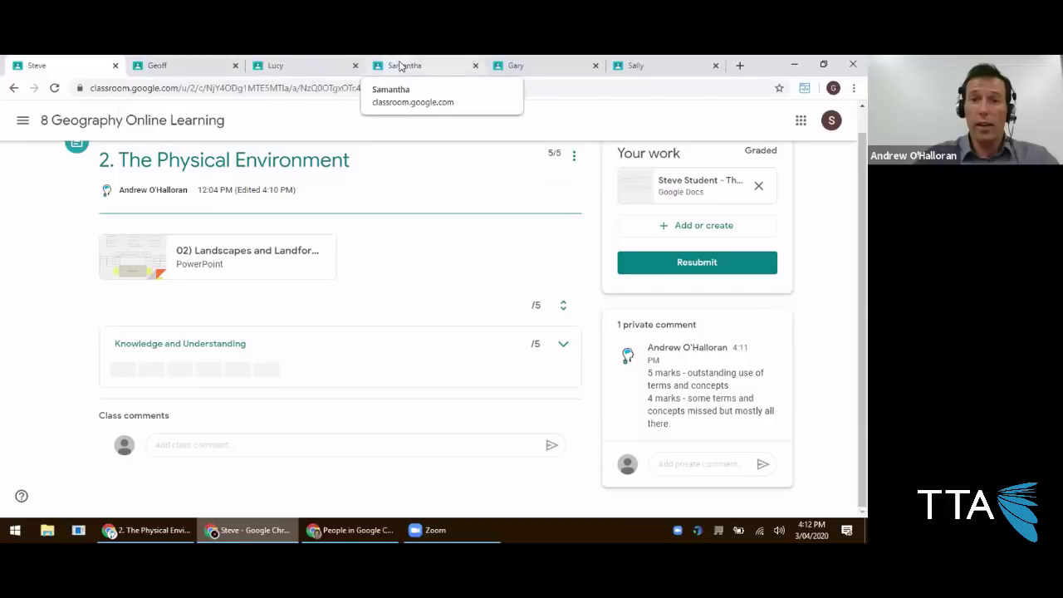
click(133, 530)
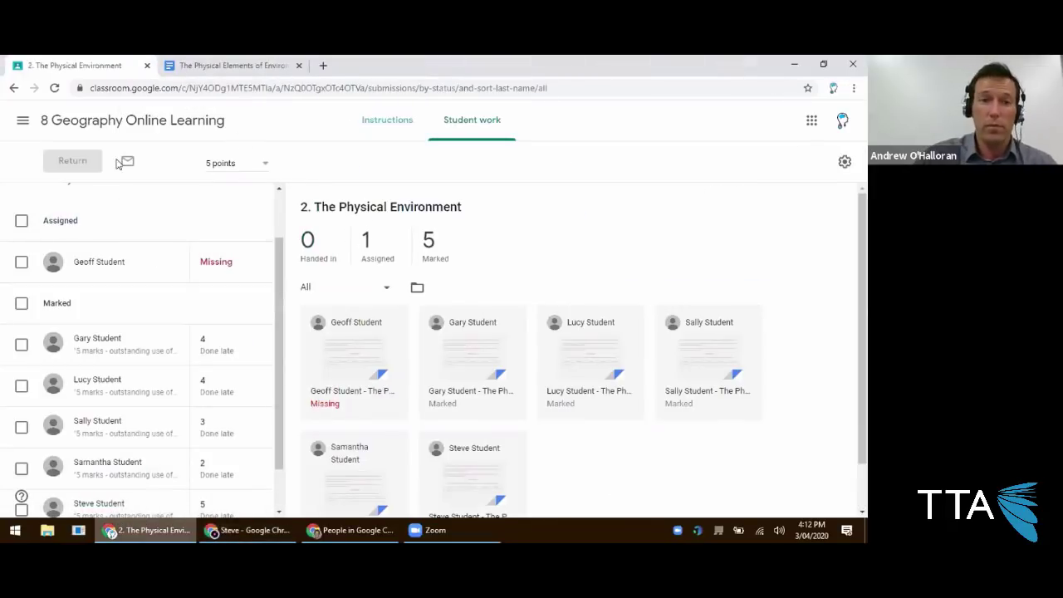
Create a quiz assignment titled '6. Quiz' and open its Blank Quiz in Forms.
click(117, 122)
click(388, 122)
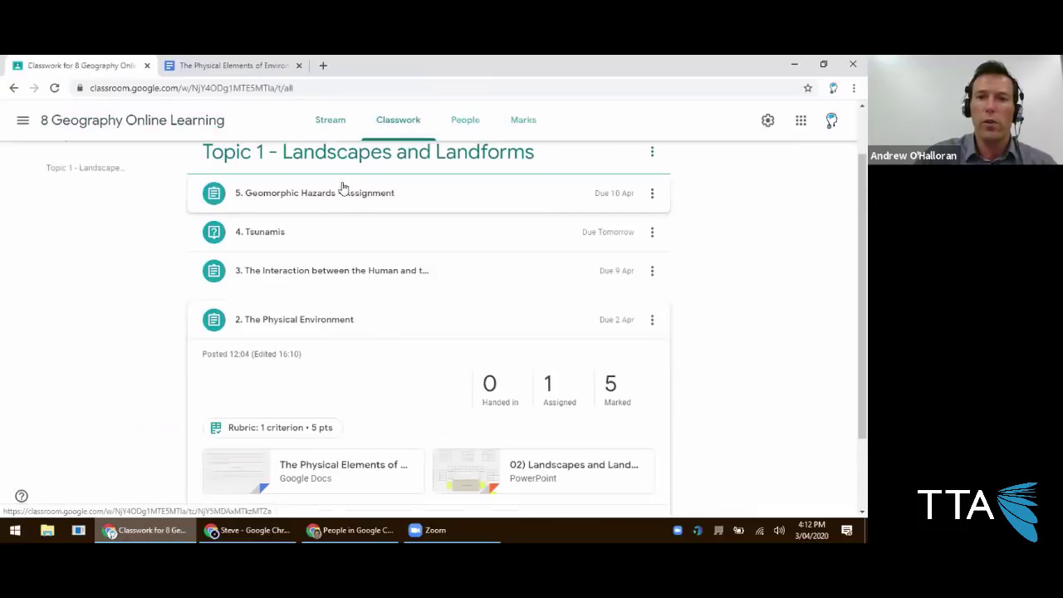
click(229, 176)
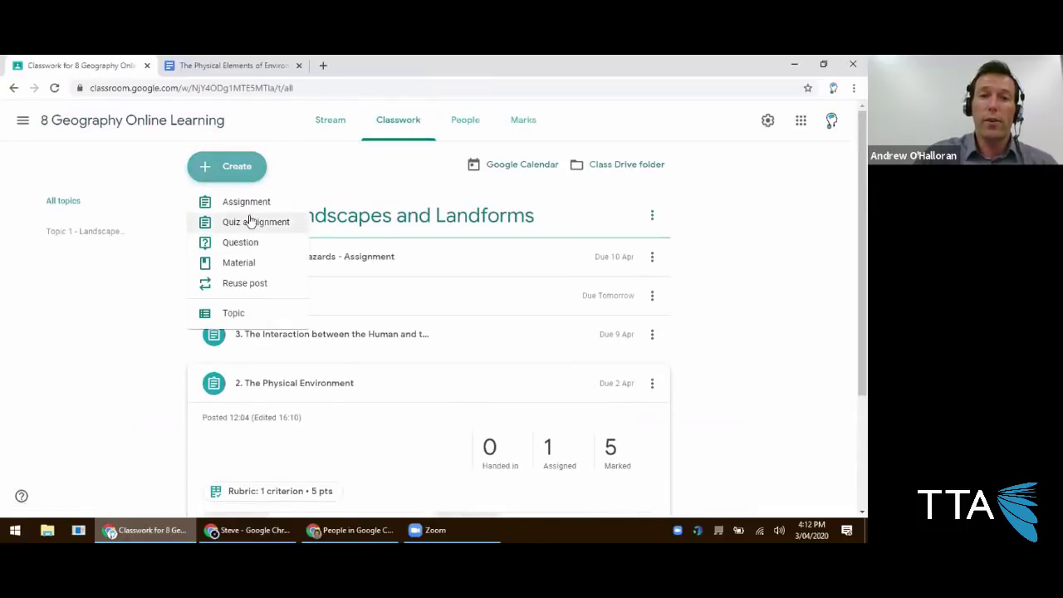
click(247, 223)
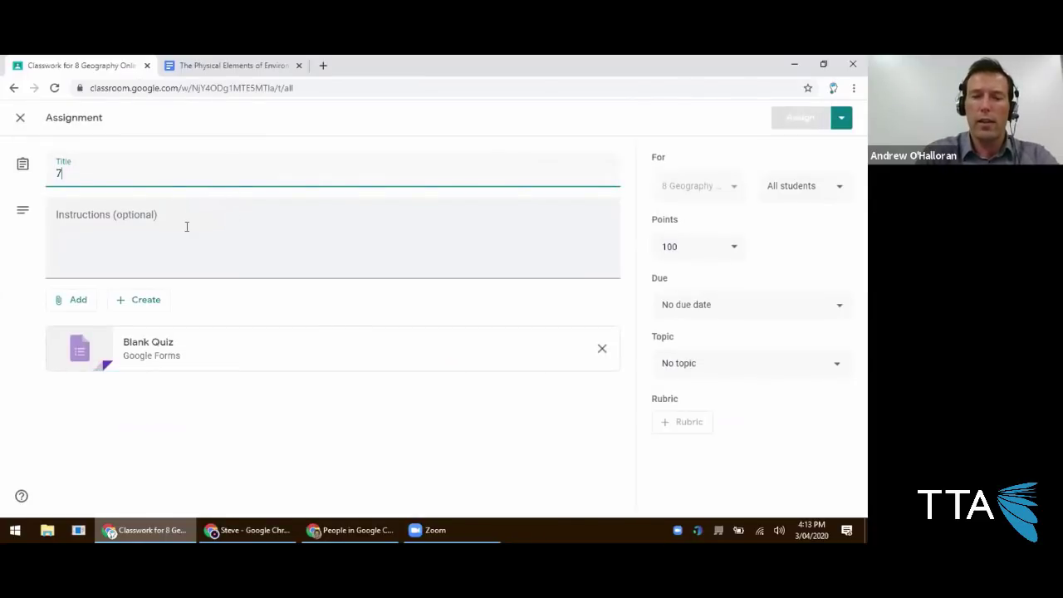
text(7.)
key(BackSpace)
key(BackSpace)
text(6. Quiz)
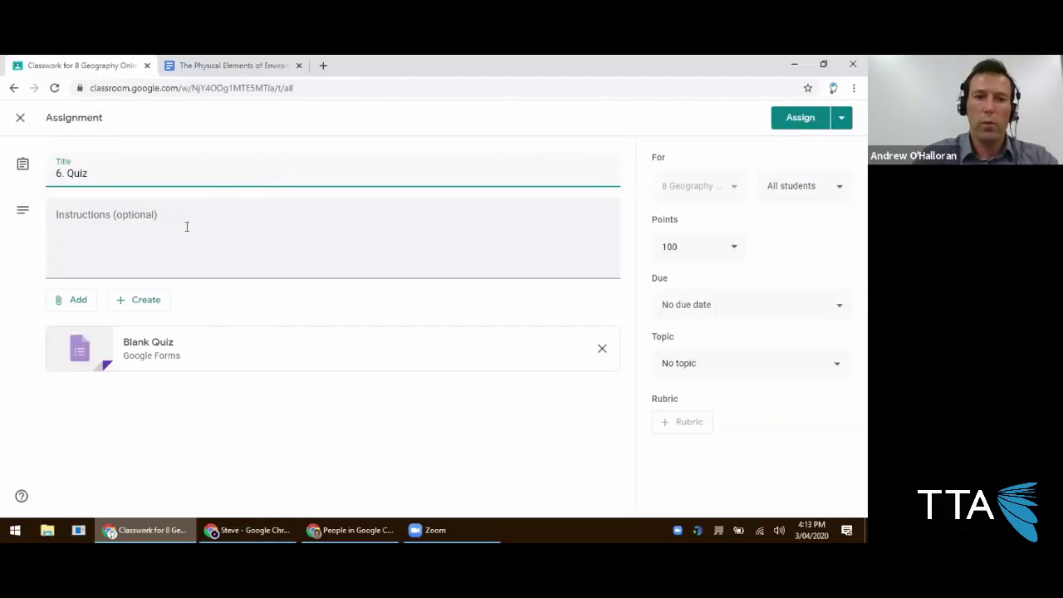
click(148, 349)
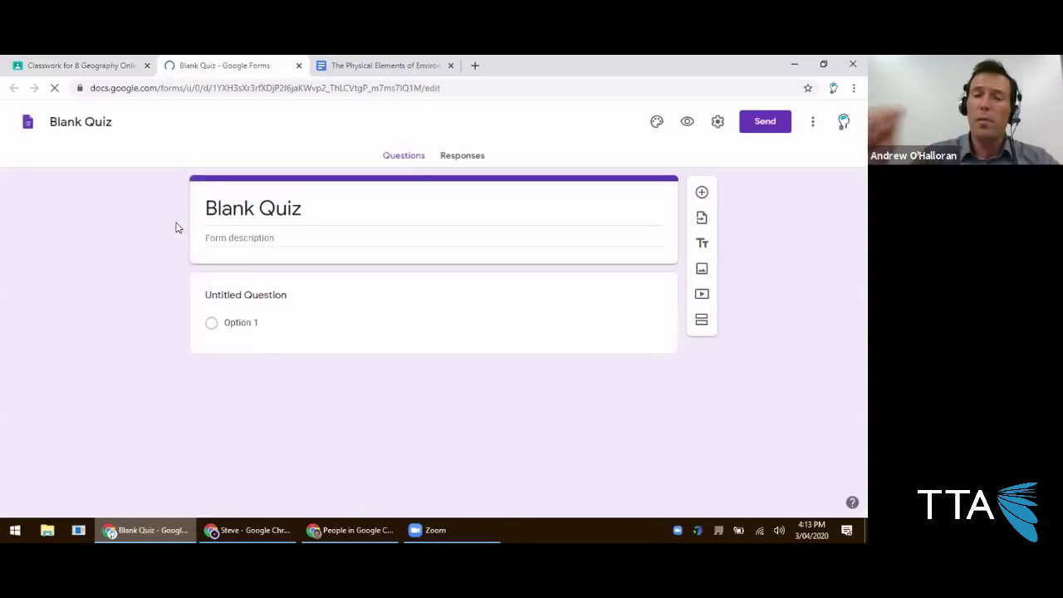
Title the question 'Question 1', give it options A, B, C and D, and duplicate it twice.
click(241, 294)
text(Question 1)
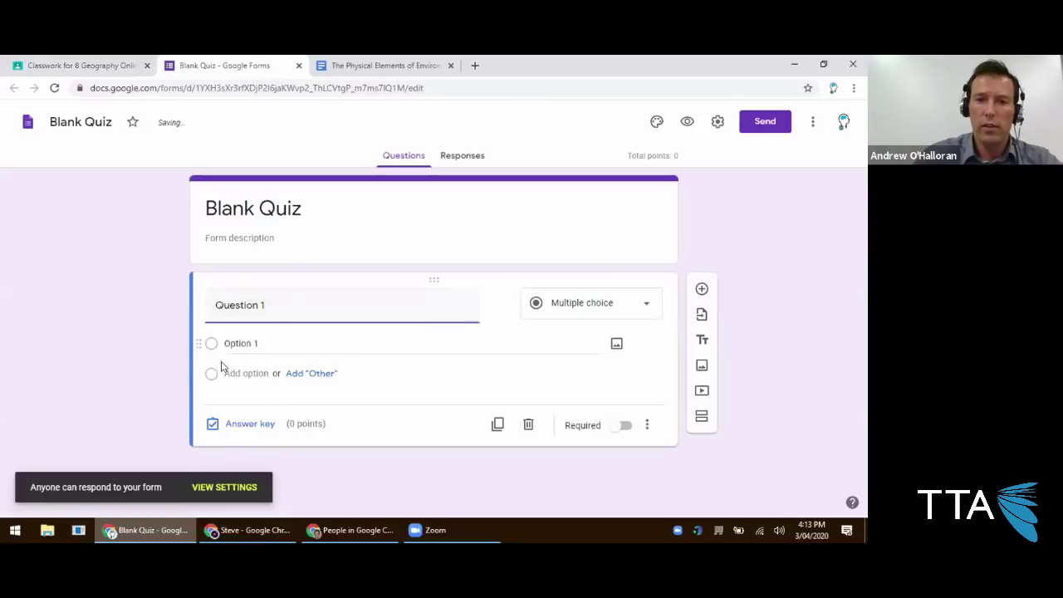
click(224, 345)
text(A)
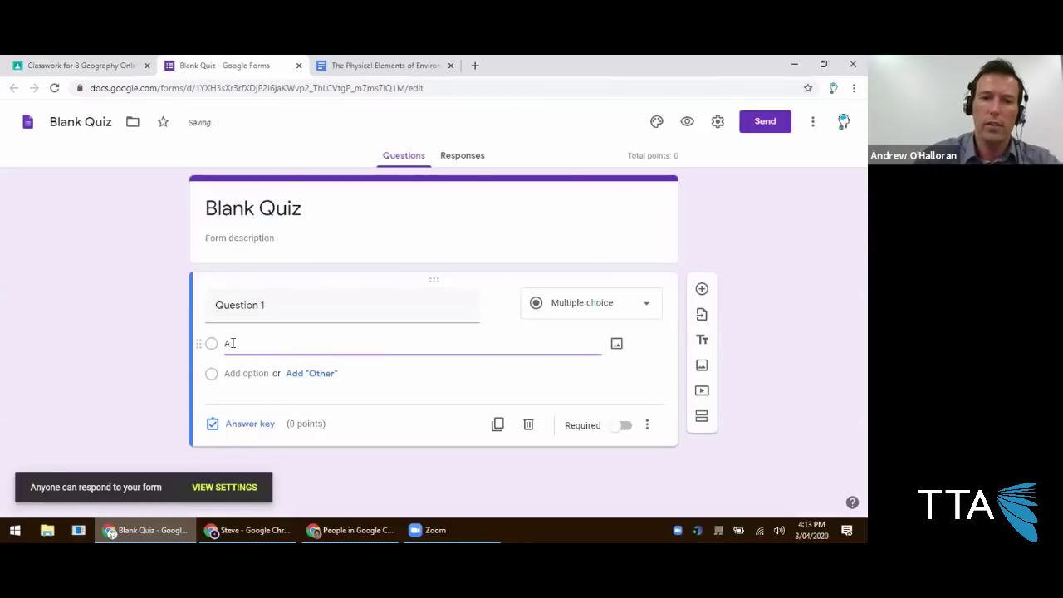
click(271, 340)
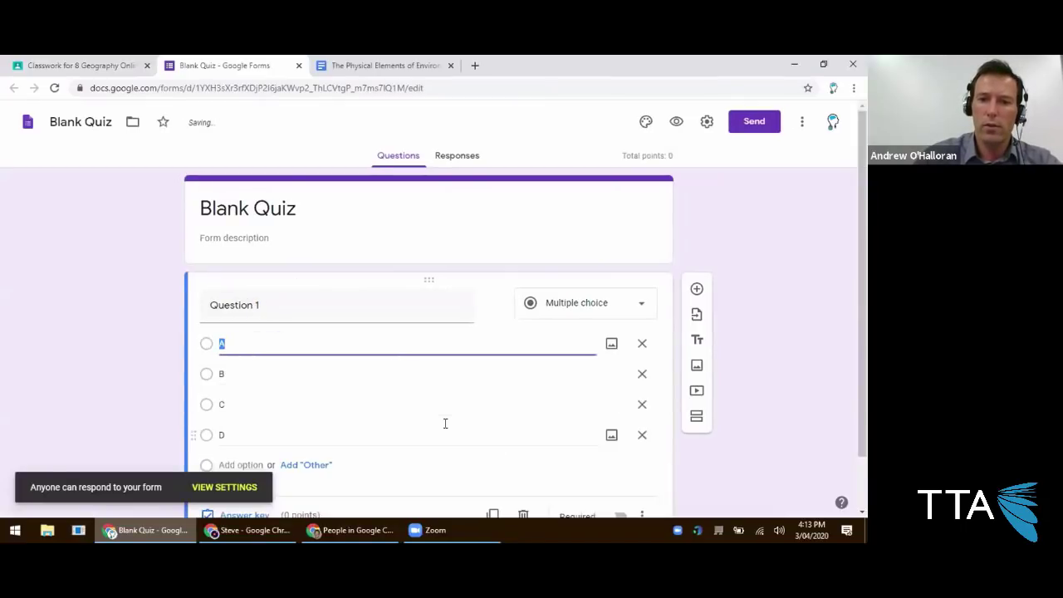
click(493, 456)
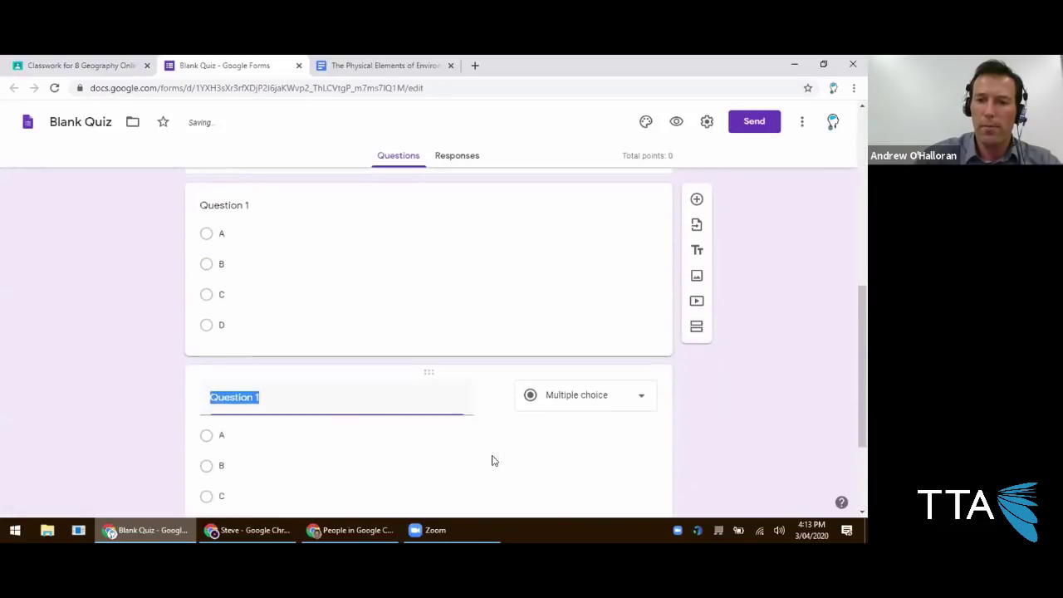
click(491, 459)
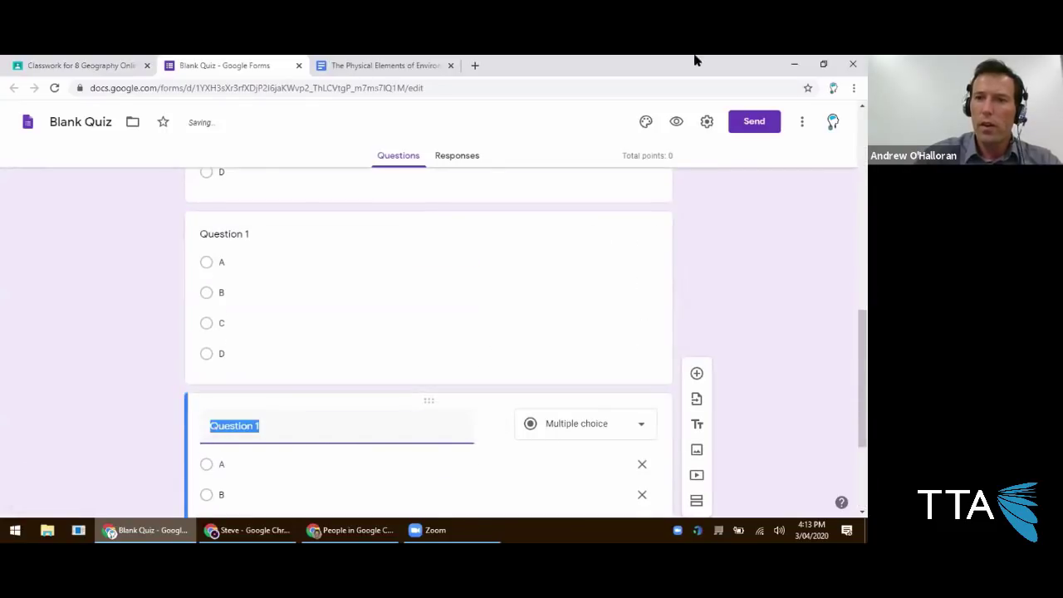
Preview the quiz as students will see it and scroll through it.
click(676, 123)
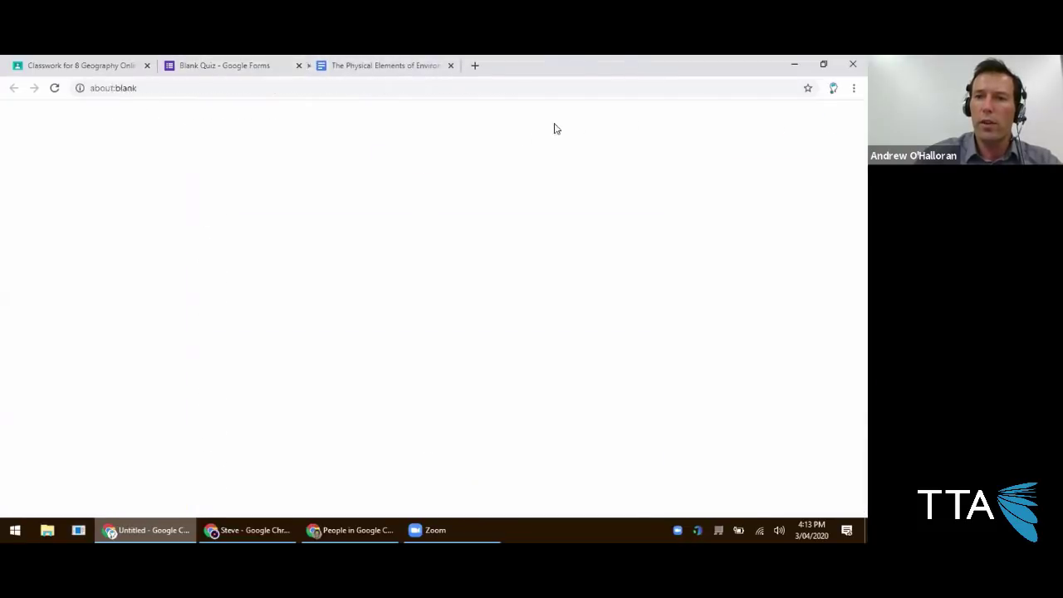
scroll(207, 253, down, 3)
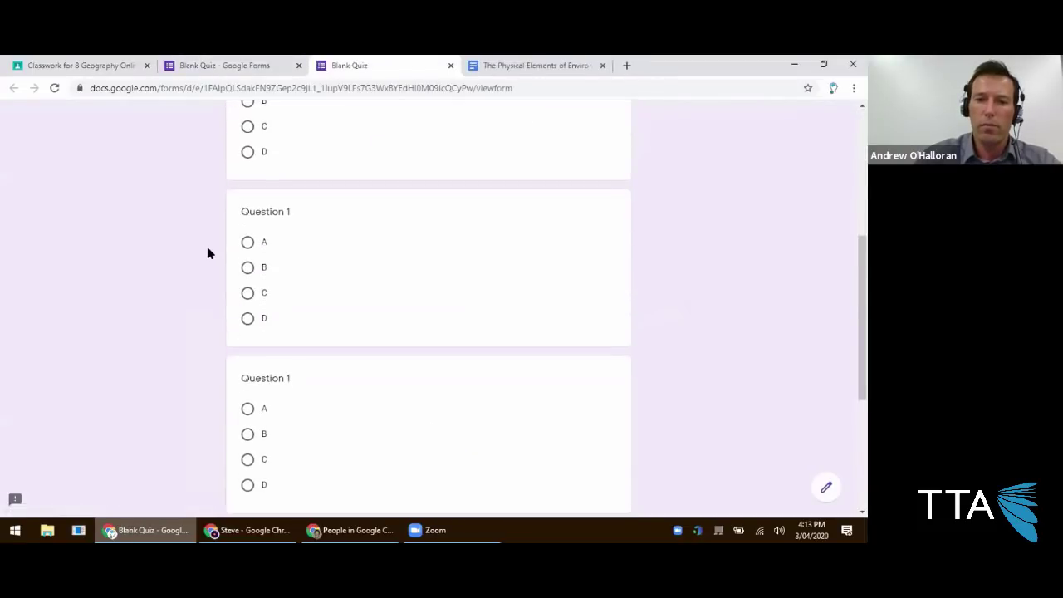
scroll(208, 249, down, 3)
scroll(207, 250, up, 6)
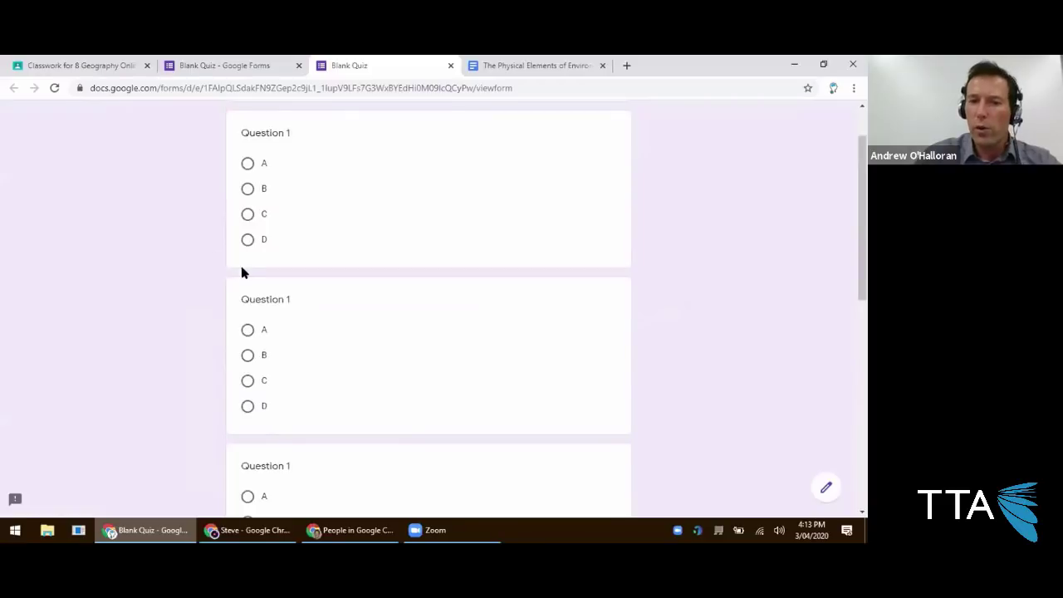
Back in the editor, show the quiz's Responses summary with 0 responses.
click(269, 73)
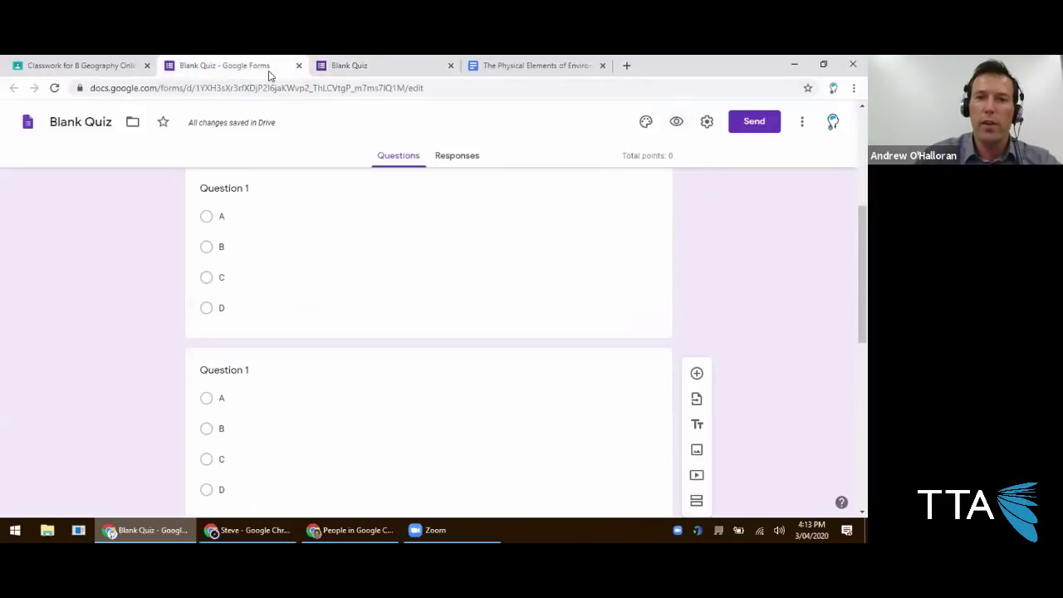
click(440, 160)
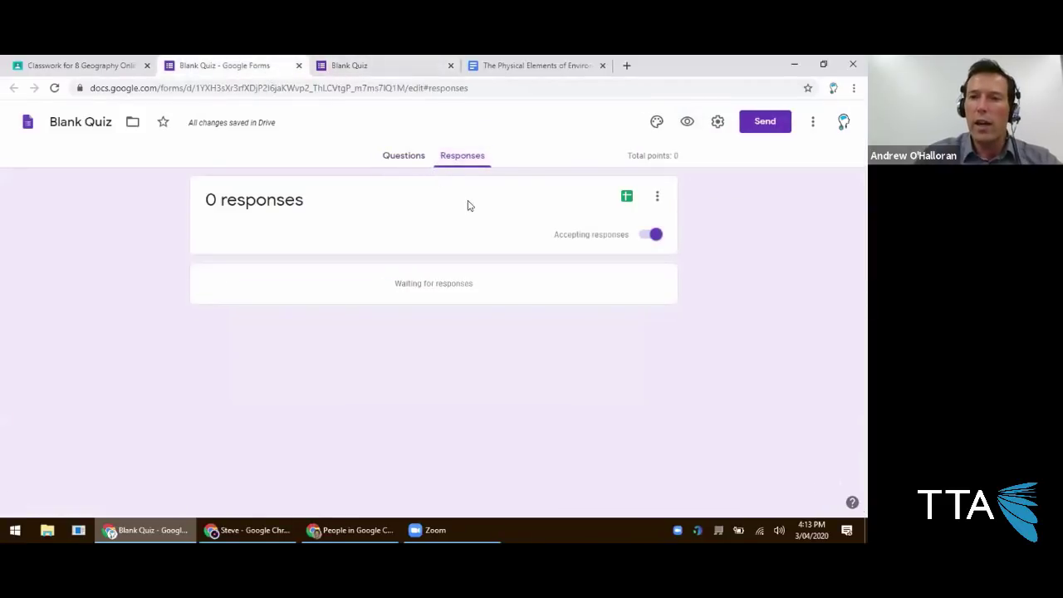
click(392, 161)
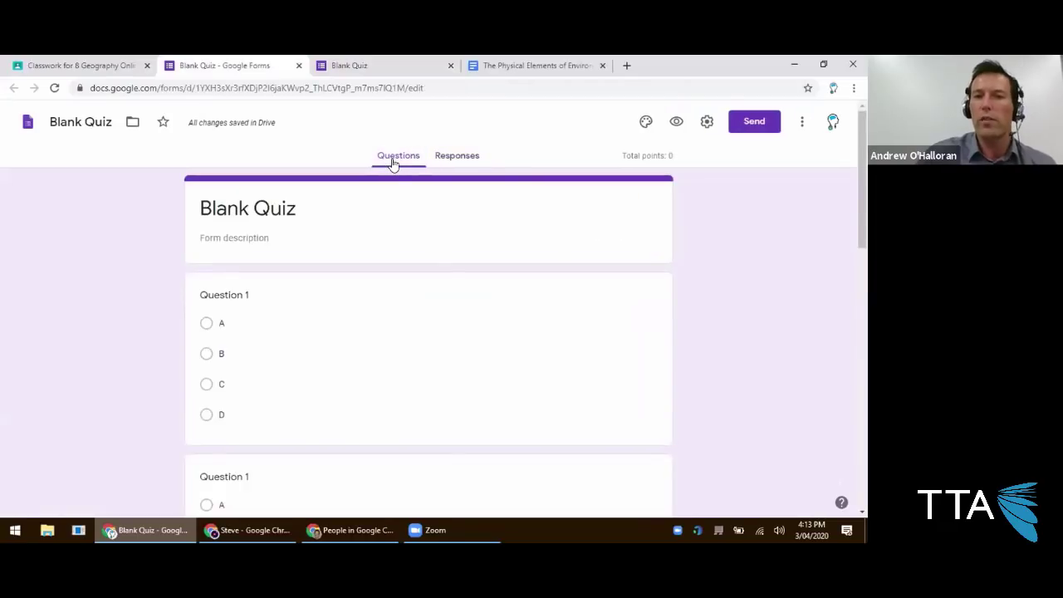
click(459, 162)
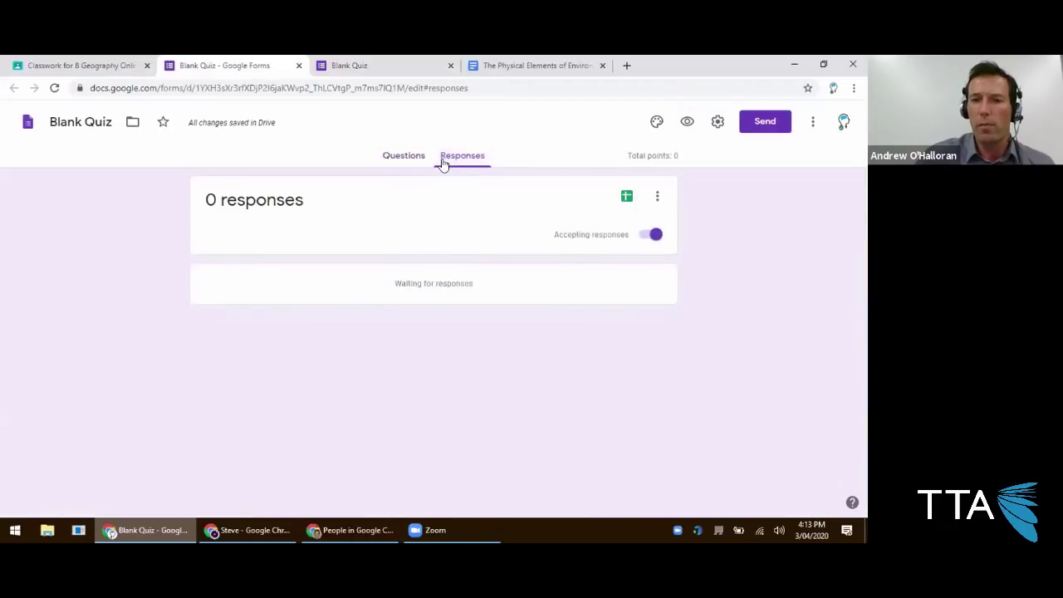
click(407, 163)
click(451, 161)
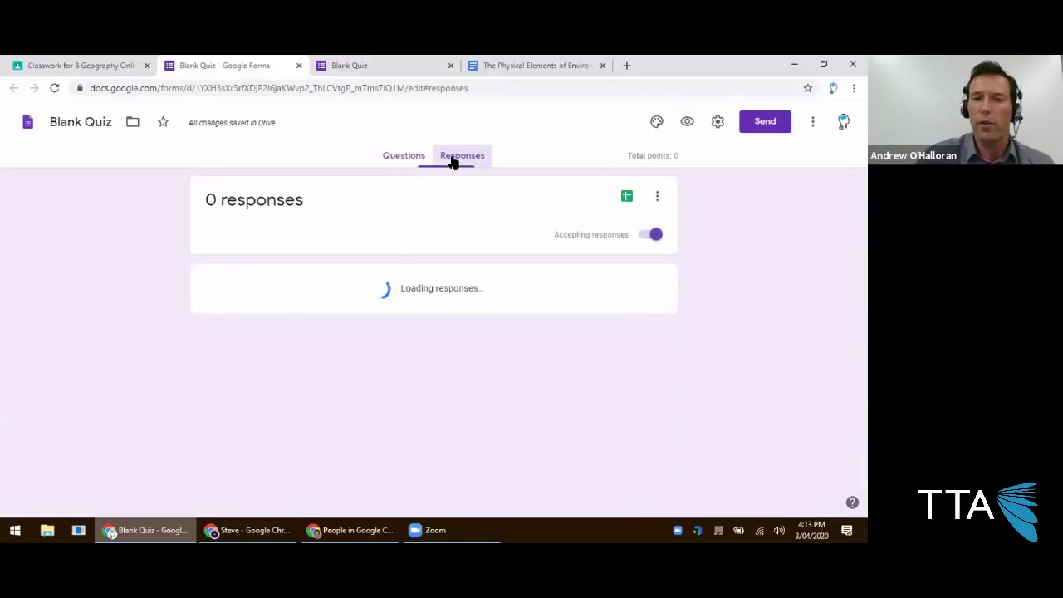
Turn off accepting responses and reload the preview to check the form is closed.
click(652, 234)
click(399, 66)
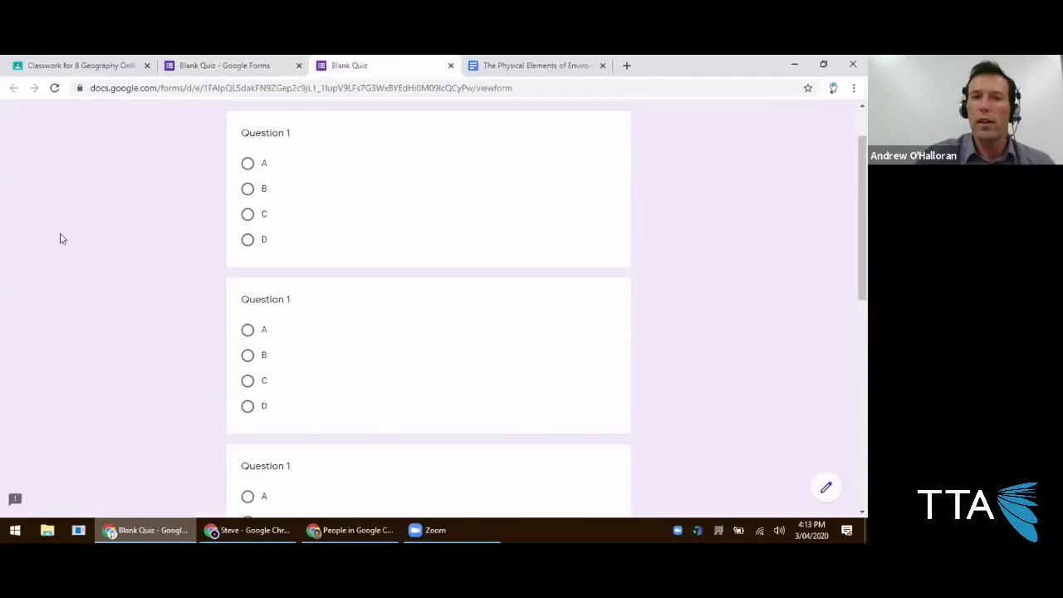
scroll(111, 236, up, 1)
click(55, 88)
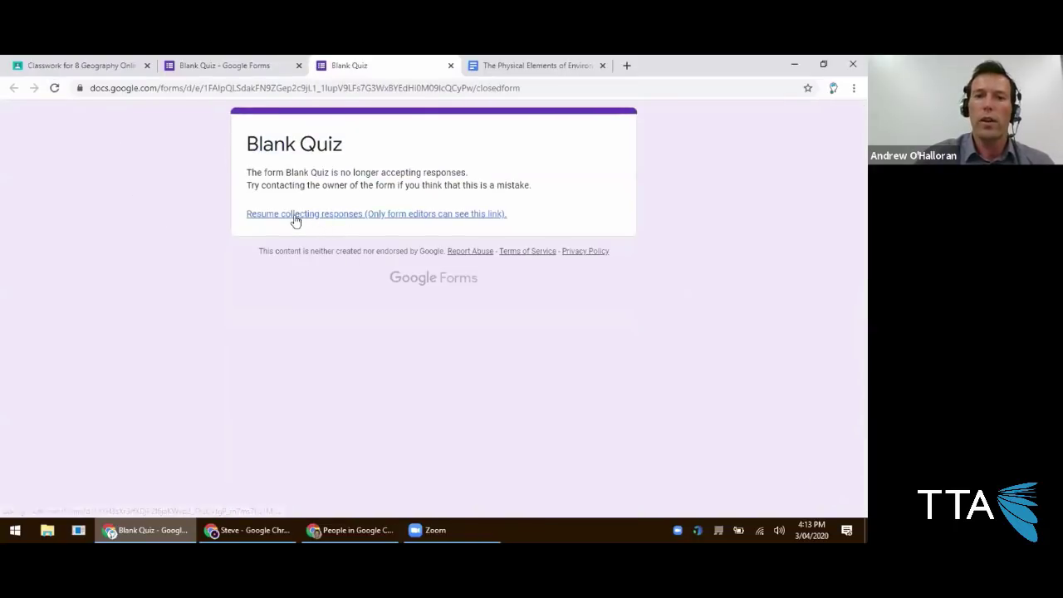
Leave responses turned off, confirm the closed-form message, and close the preview tab.
click(253, 67)
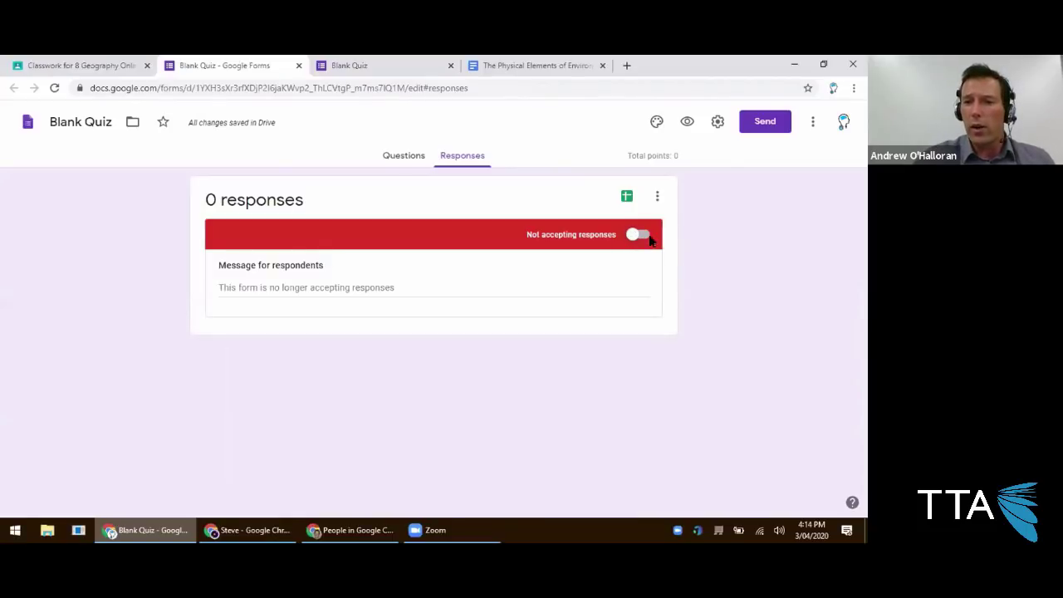
click(640, 236)
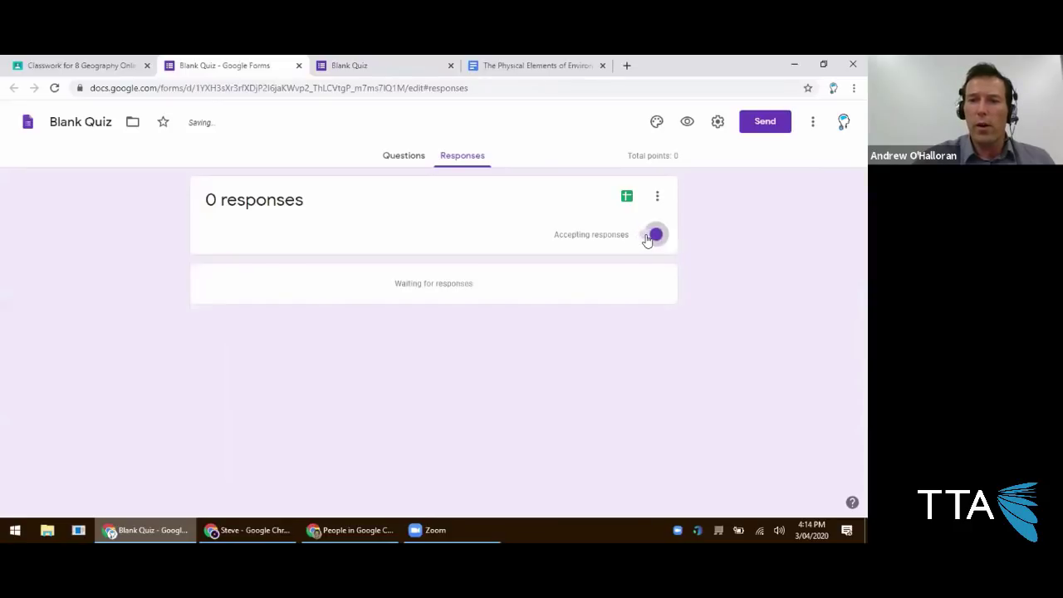
click(646, 237)
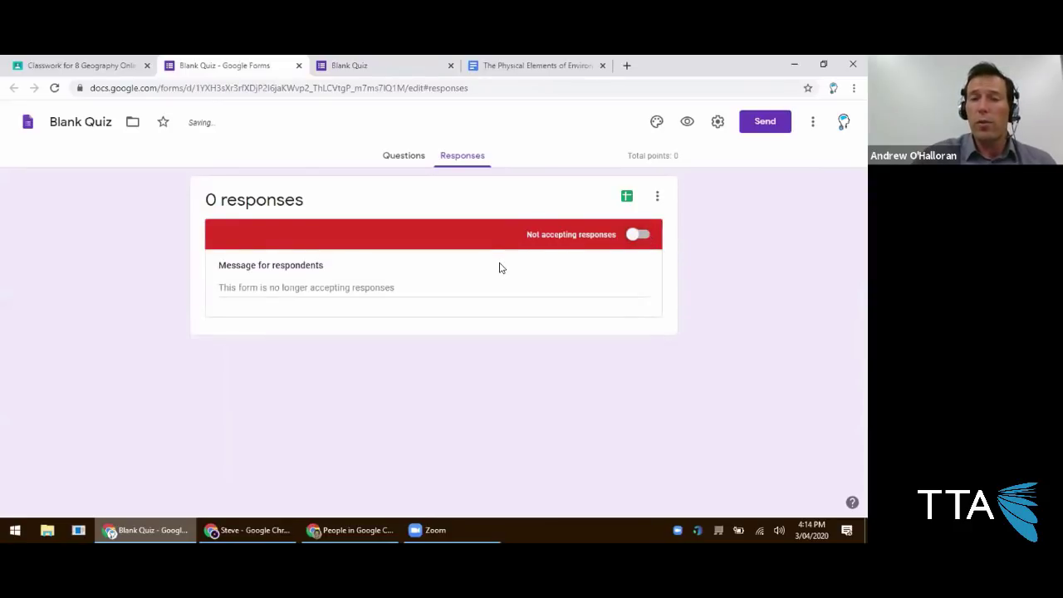
click(373, 65)
click(449, 67)
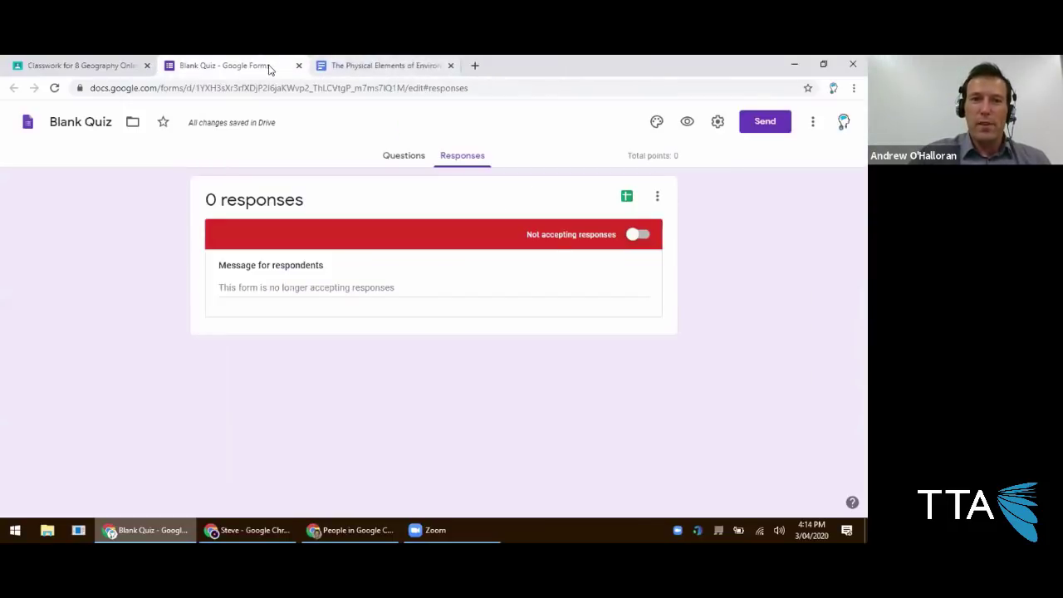
click(116, 65)
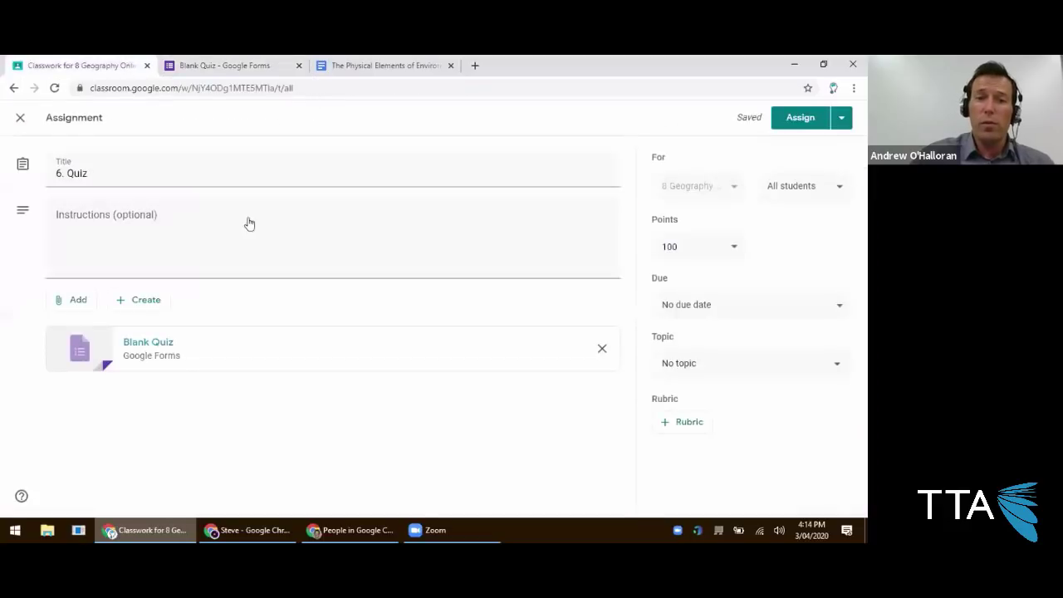
Leave the quiz draft and open assignment 3's page from the Classwork list.
click(16, 119)
scroll(274, 268, down, 1)
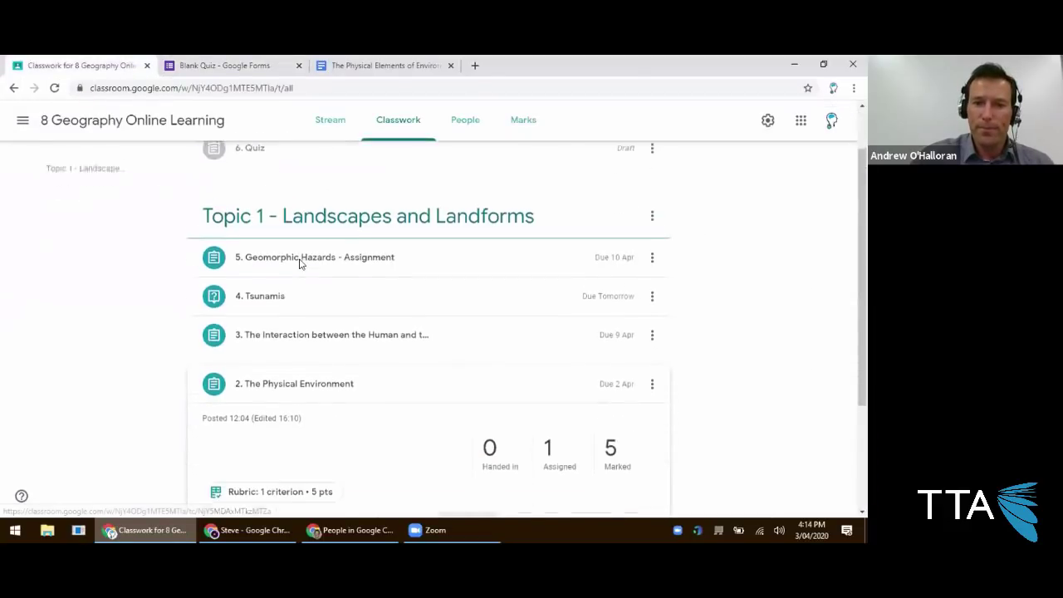
scroll(300, 264, down, 2)
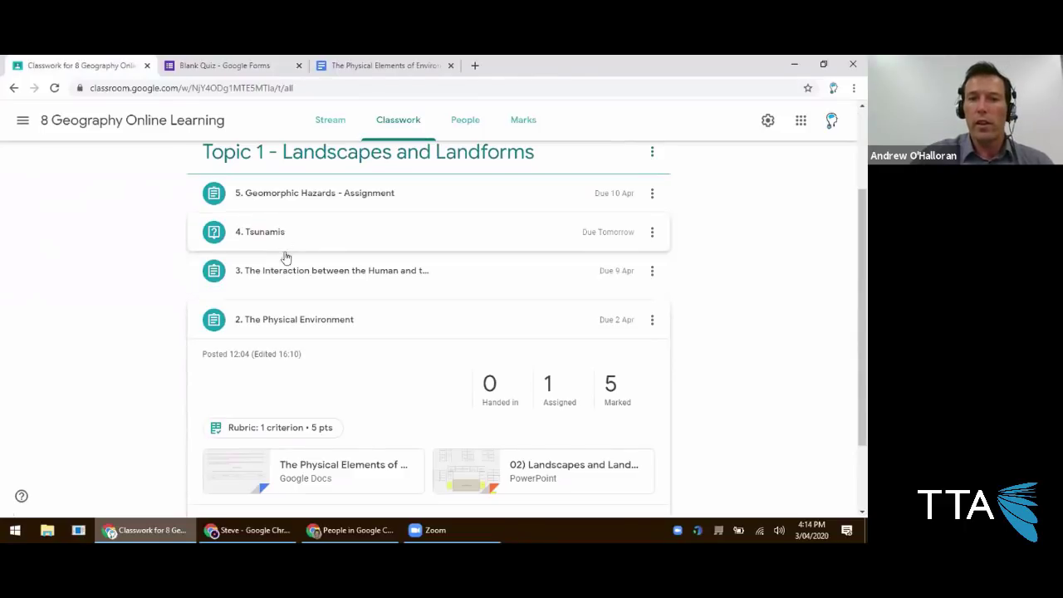
click(286, 271)
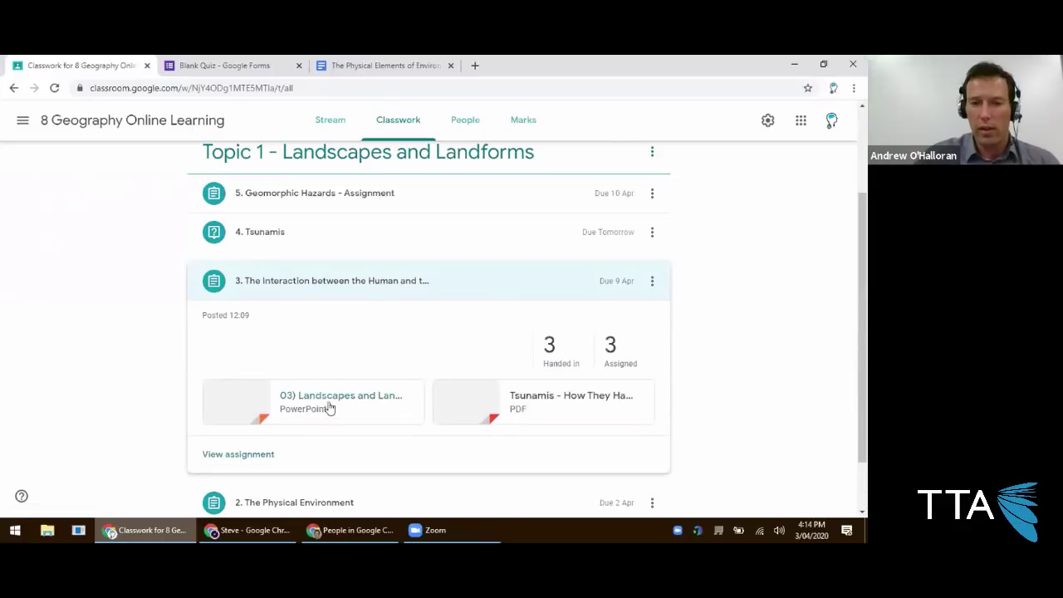
click(258, 462)
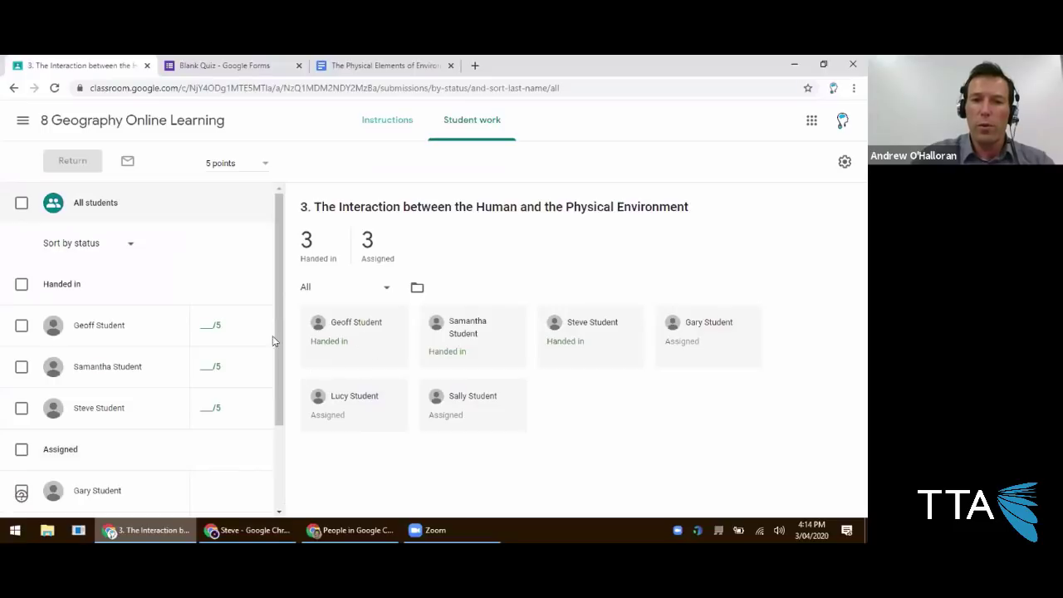
Change assignment 3's point value to Ungraded.
click(254, 169)
click(241, 188)
click(508, 343)
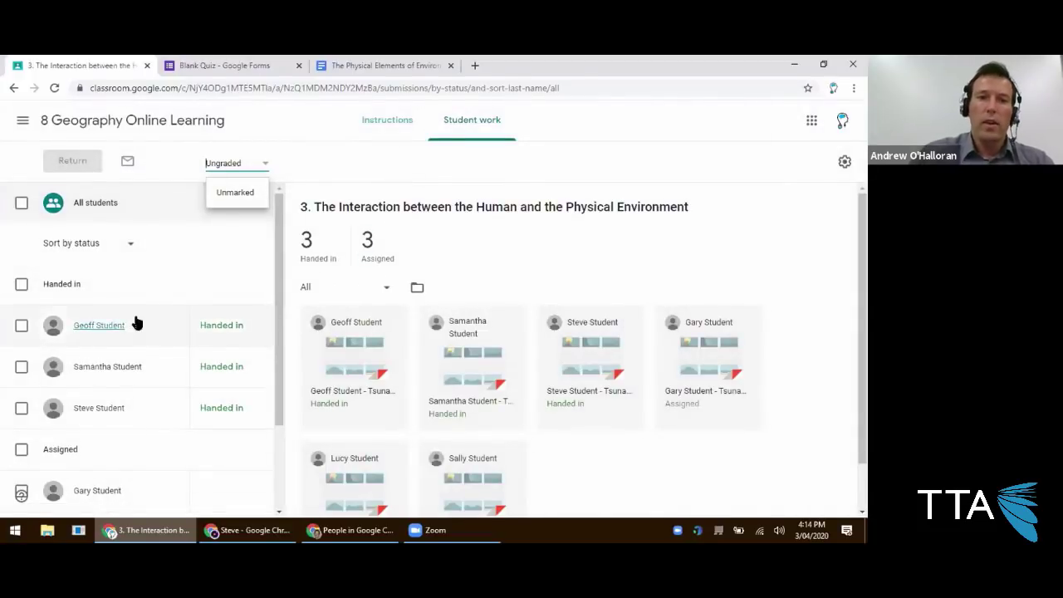
Open the second handed-in student's tsunami flow chart PDF for marking.
click(23, 326)
click(22, 325)
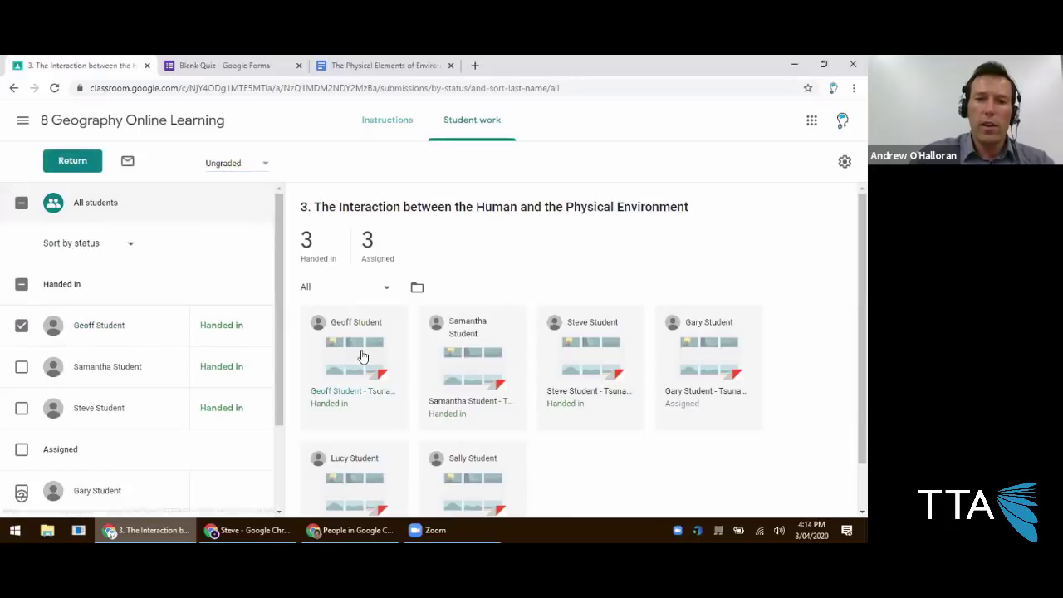
click(22, 325)
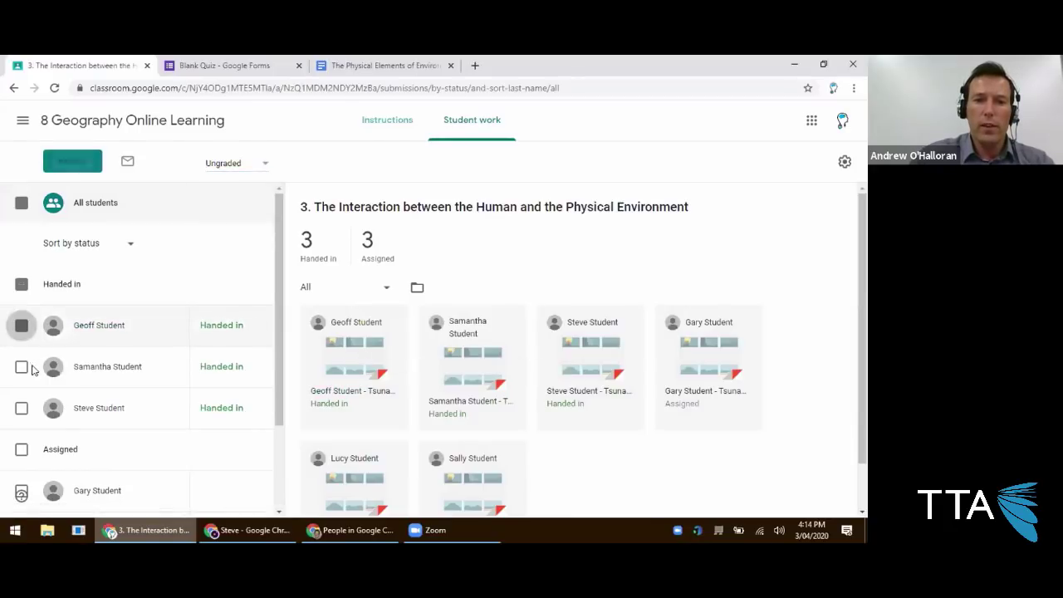
click(100, 368)
click(337, 291)
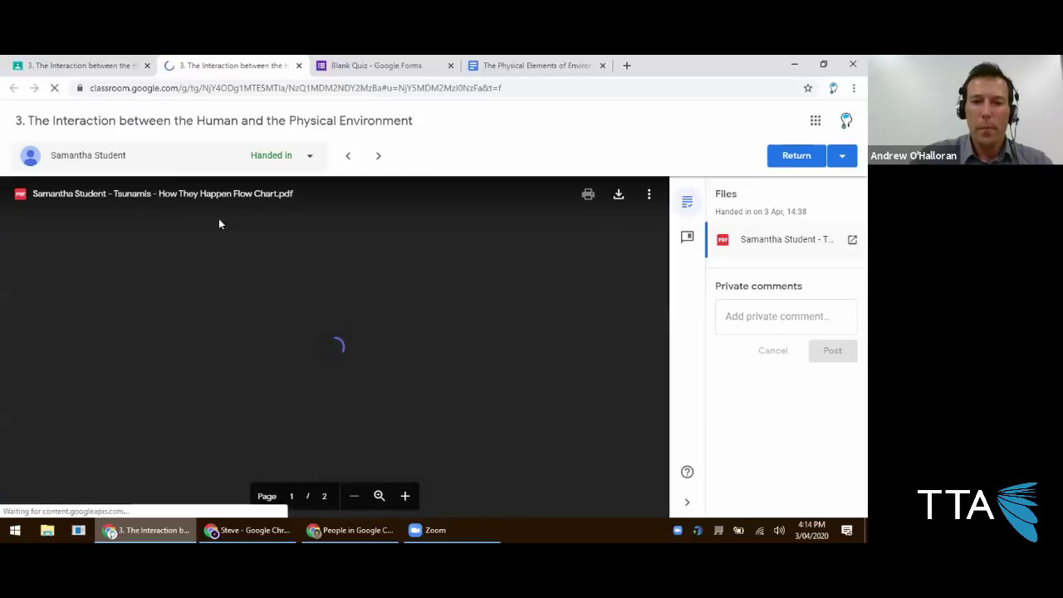
Post the private comment 'The processes leading to the formation of tsunamis was eell explained.'.
scroll(257, 334, down, 1)
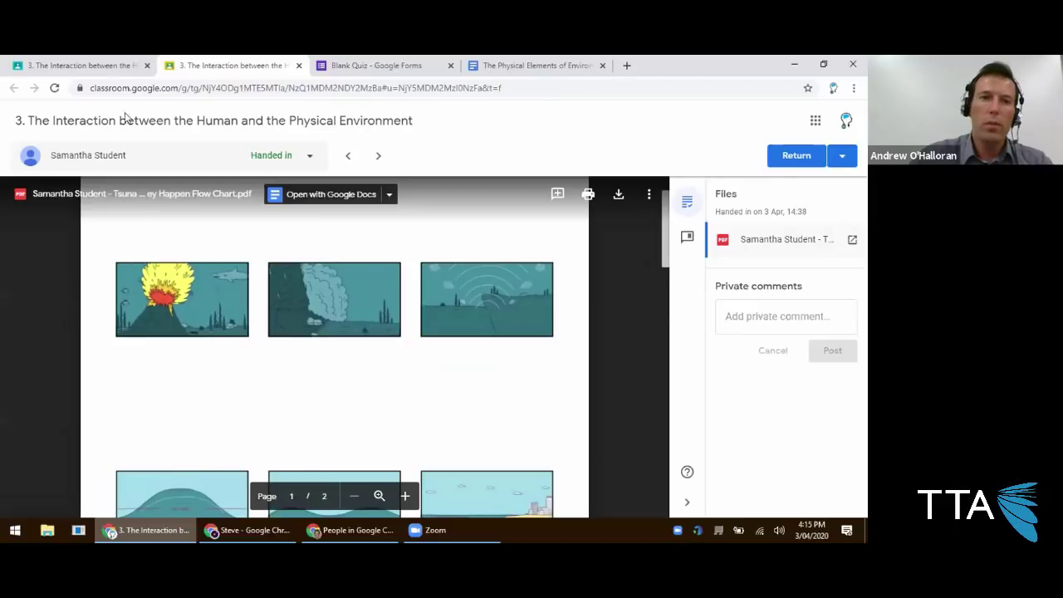
click(780, 319)
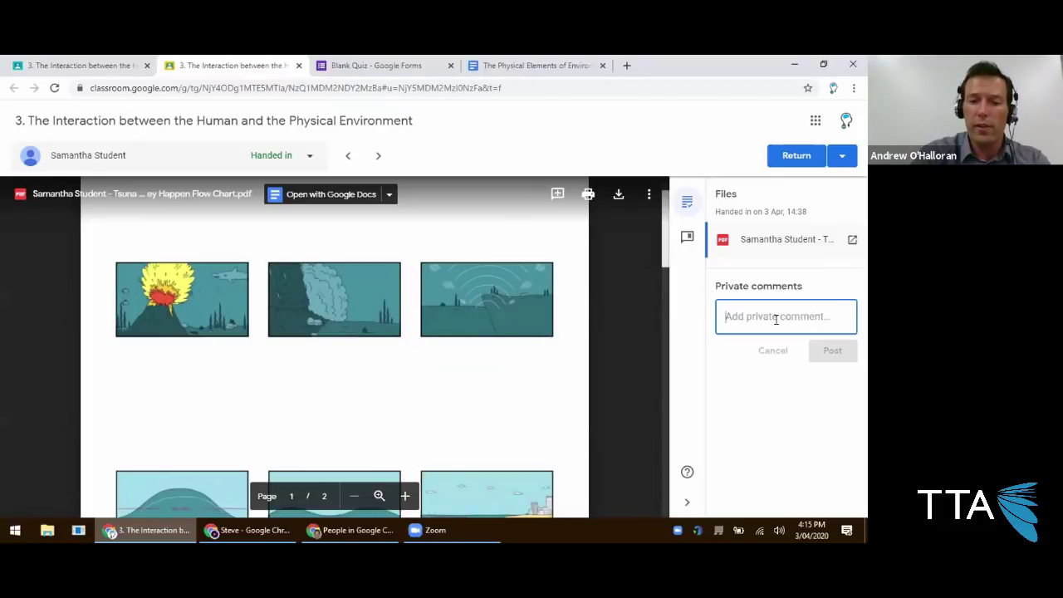
text(The proces)
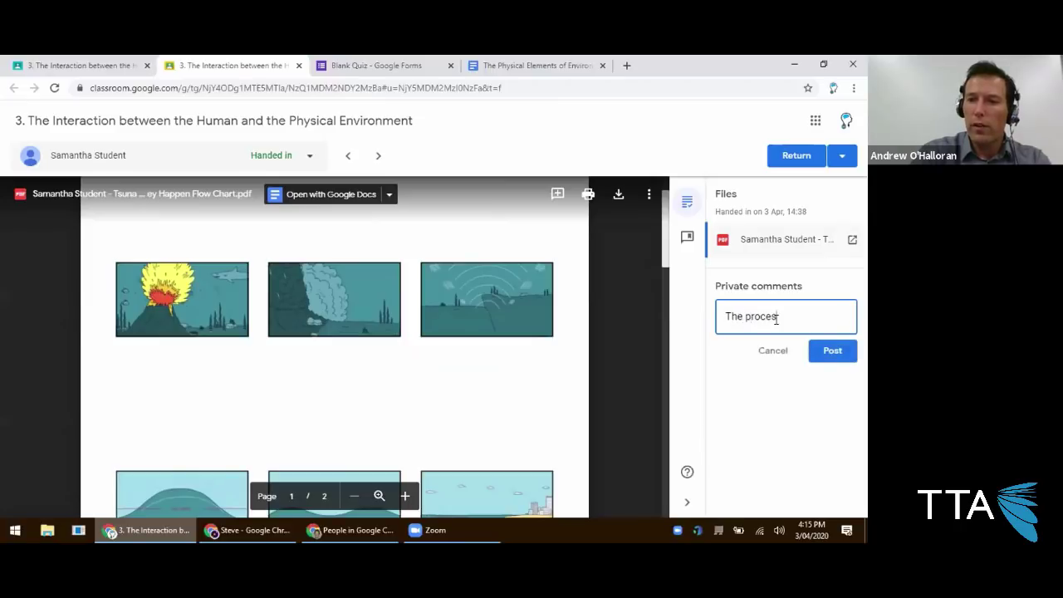
text(ses leading to the form)
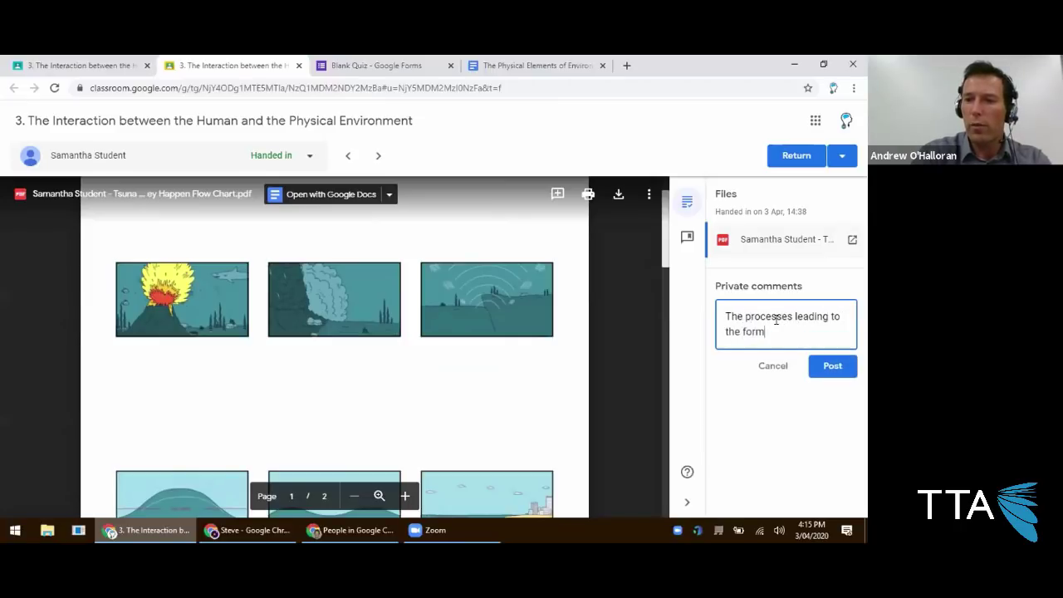
text(ation of tsunamis )
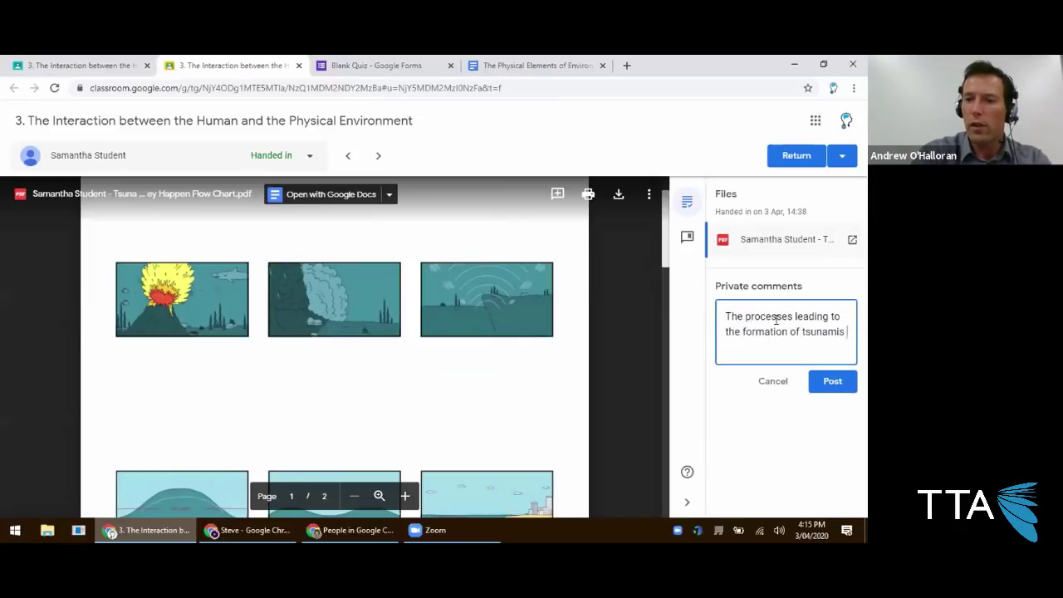
text(was eell explained.)
key(Tab)
key(Tab)
key(Return)
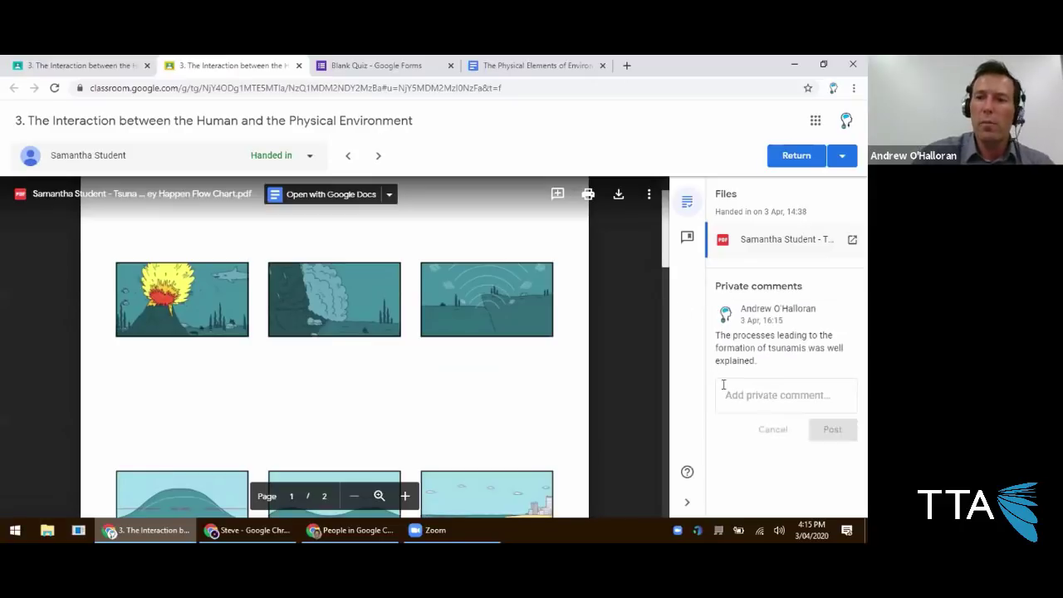
Return the work to the student and close the grading tab.
click(796, 156)
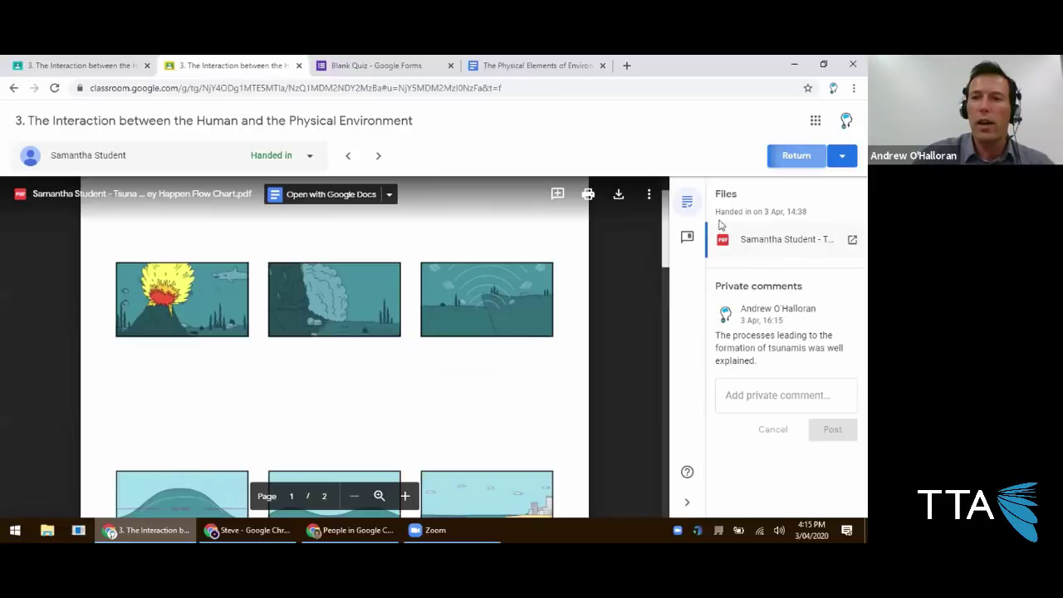
click(545, 356)
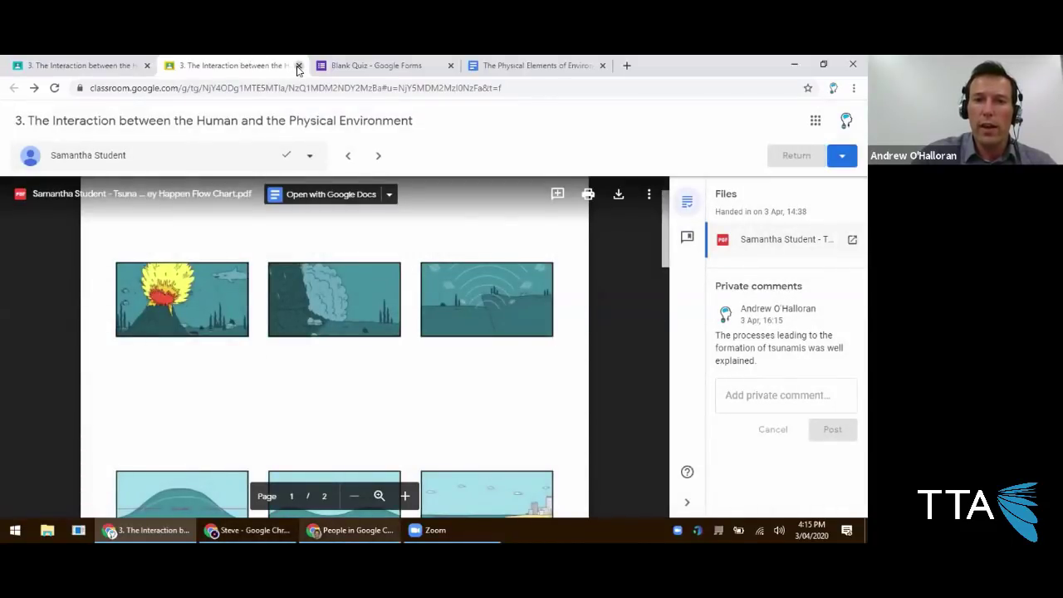
click(297, 65)
In the student's window, confirm assignment 3 shows Returned with the private comment.
click(217, 534)
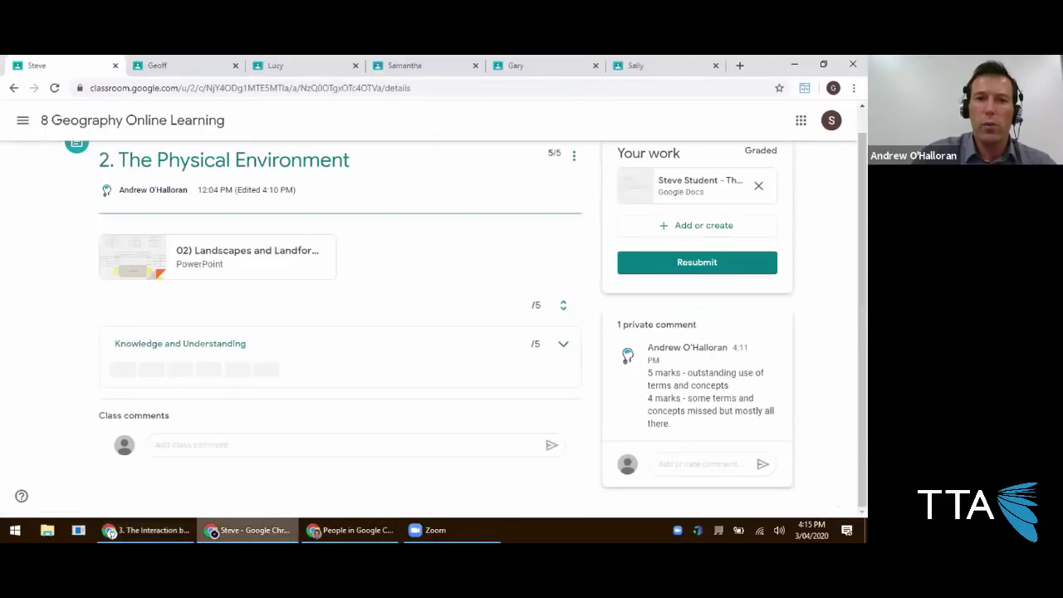
click(410, 68)
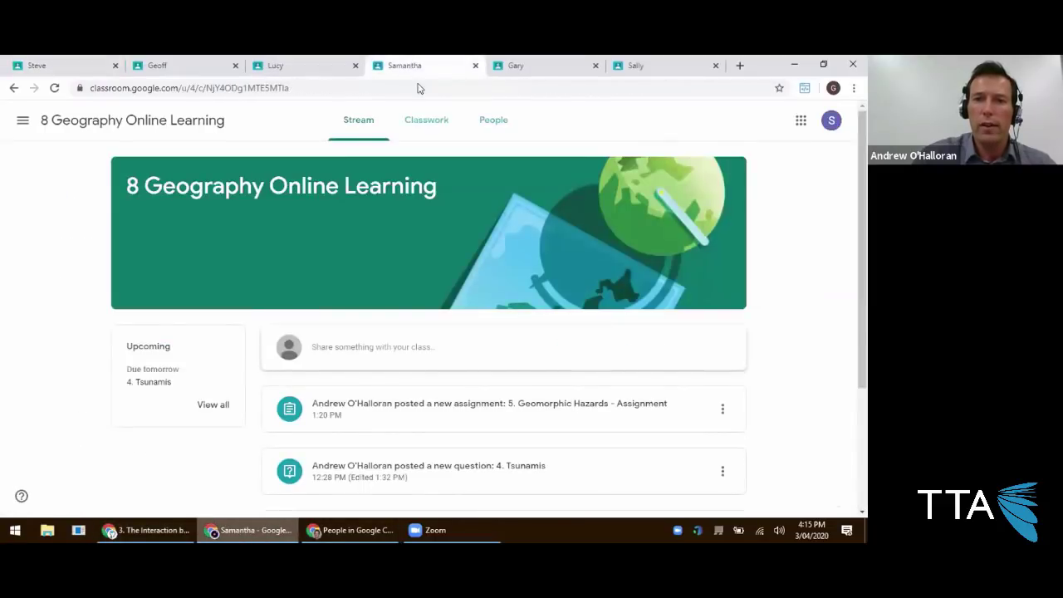
click(430, 121)
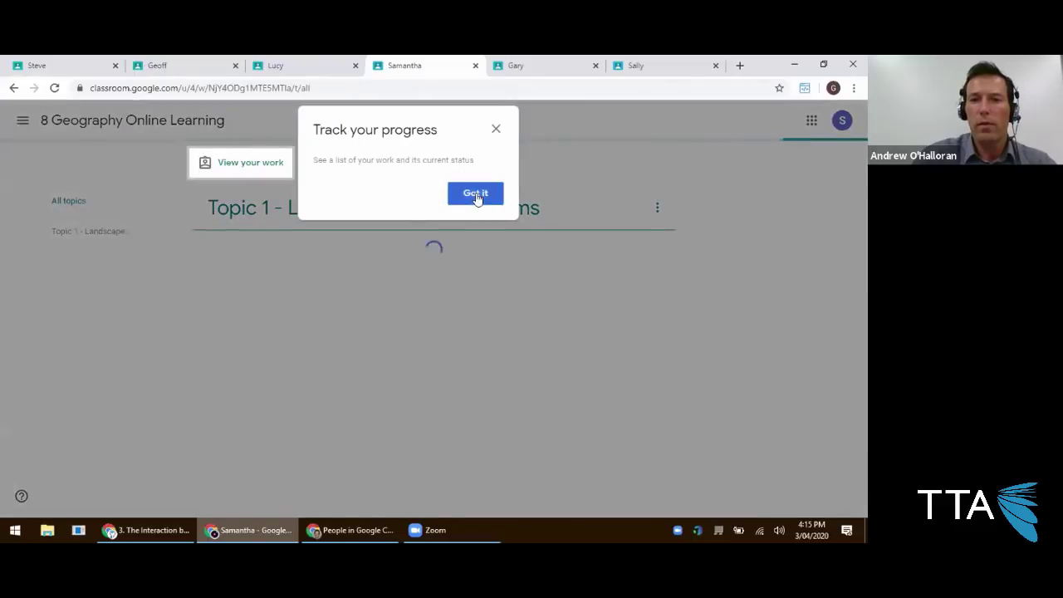
click(476, 197)
click(295, 326)
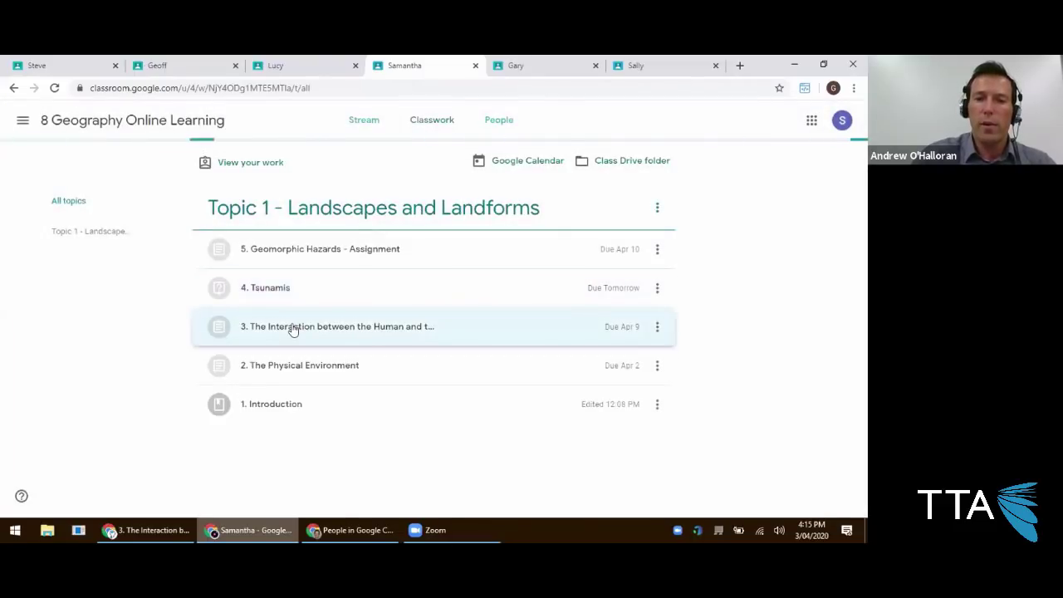
scroll(286, 345, down, 1)
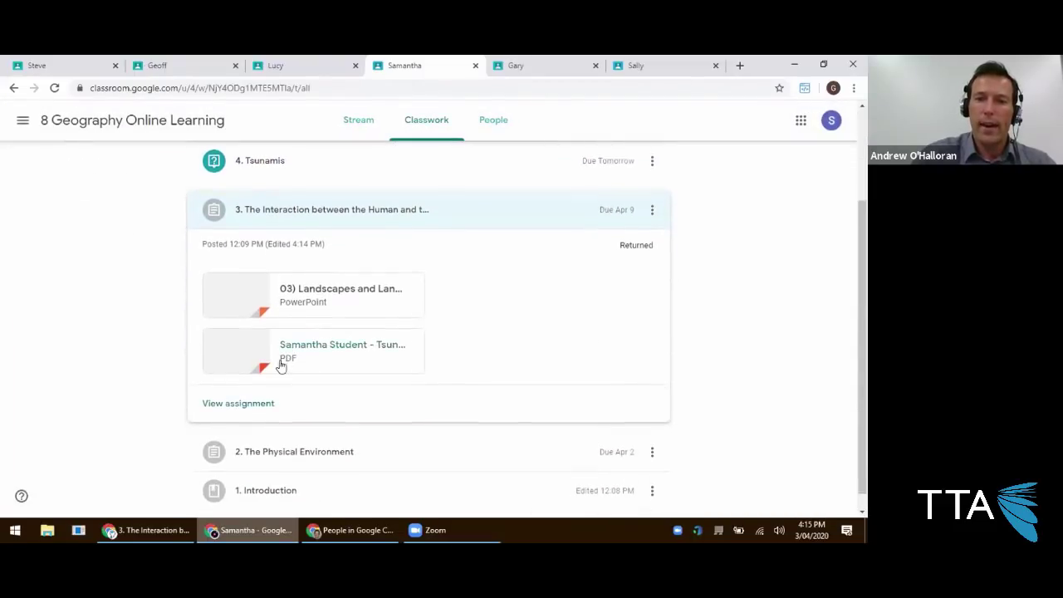
click(235, 405)
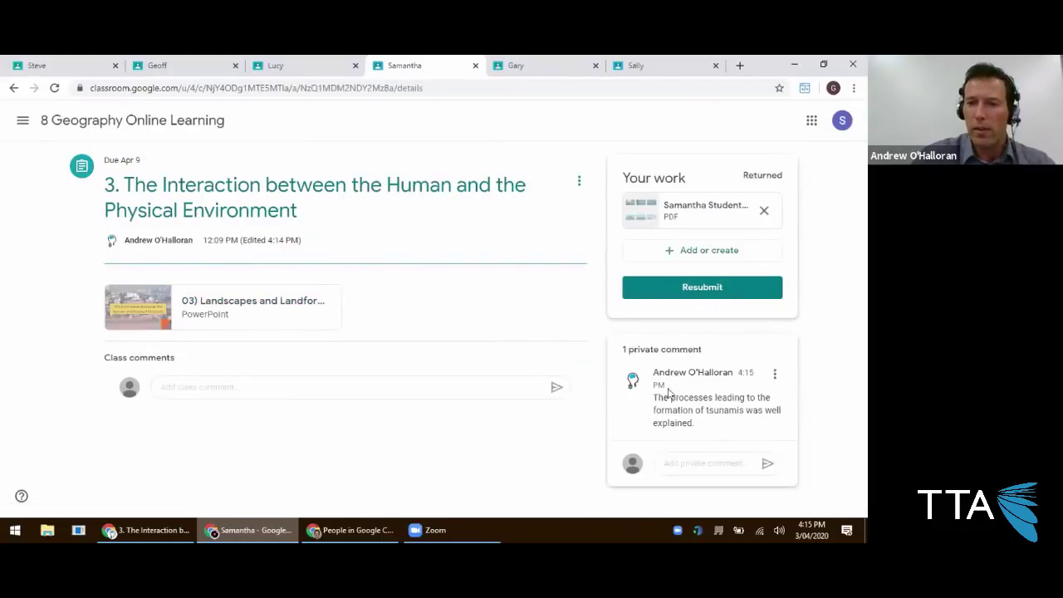
drag(654, 397, 696, 423)
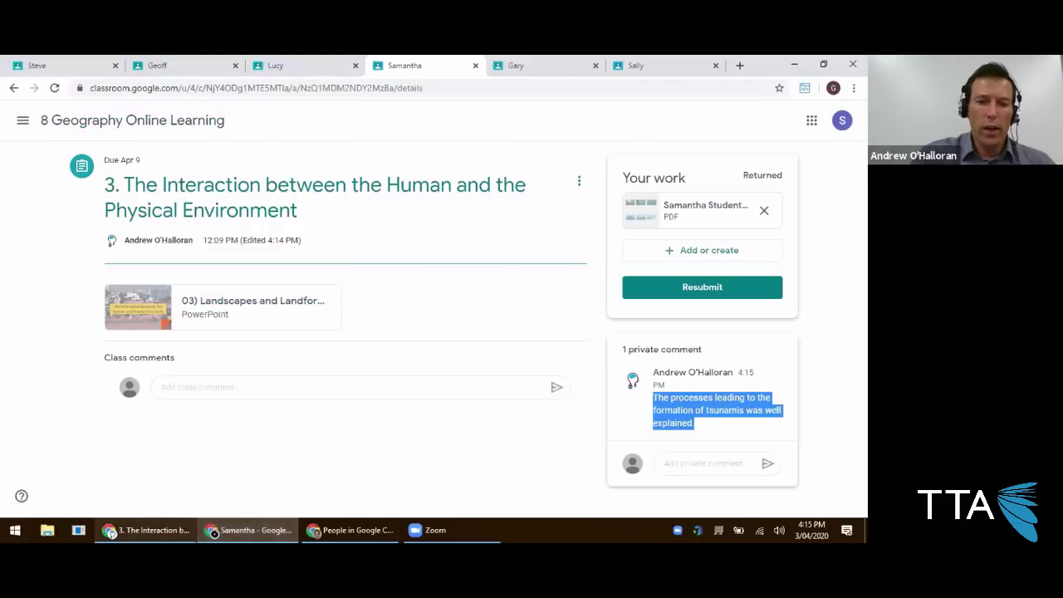
click(146, 530)
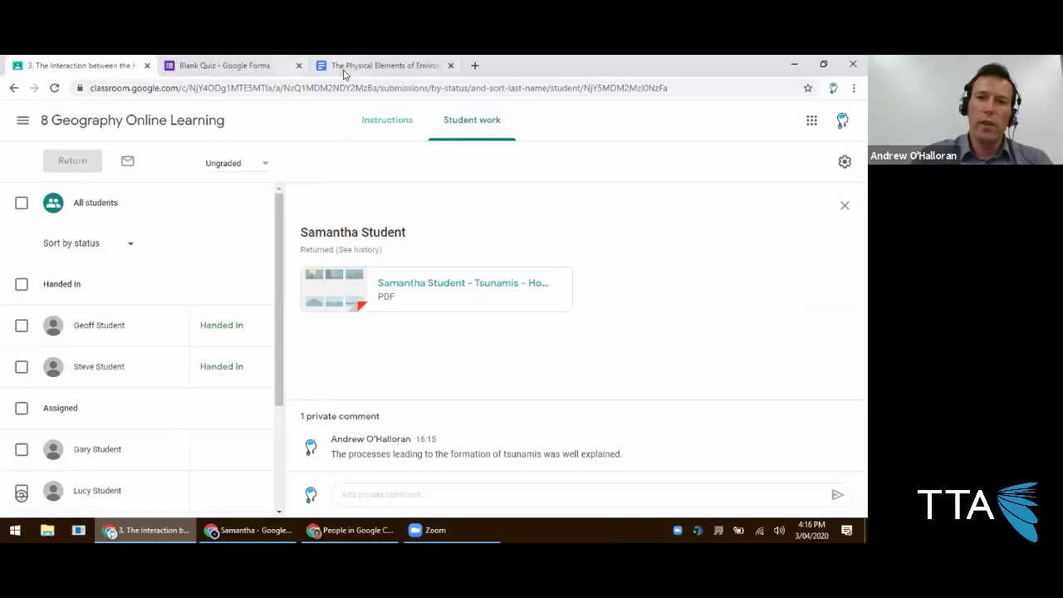
Close the Blank Quiz tab and open the 8 Geography Online Learning Classwork list.
click(249, 66)
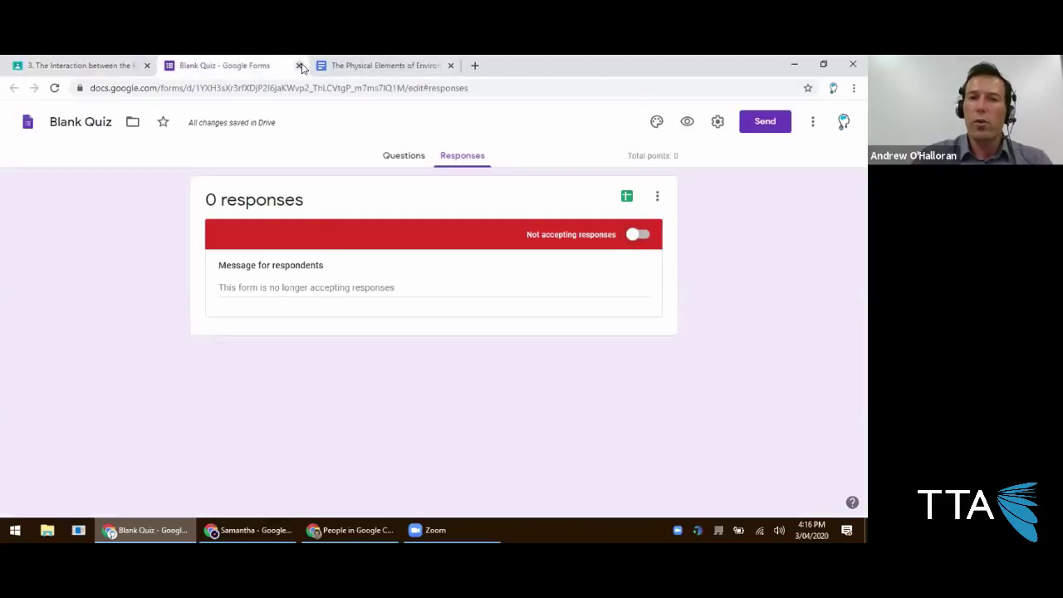
click(299, 65)
click(108, 67)
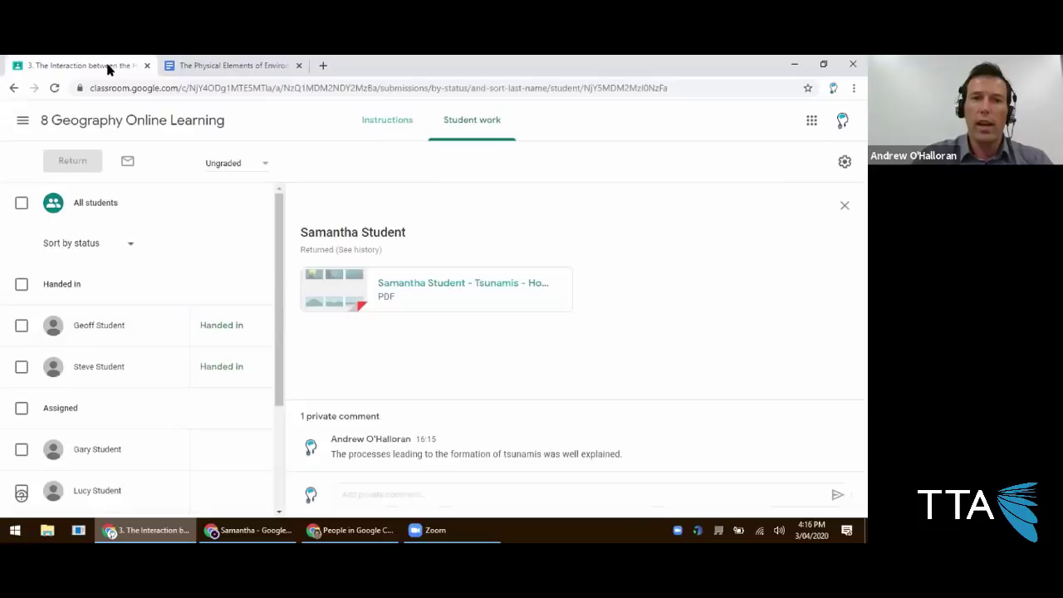
click(343, 124)
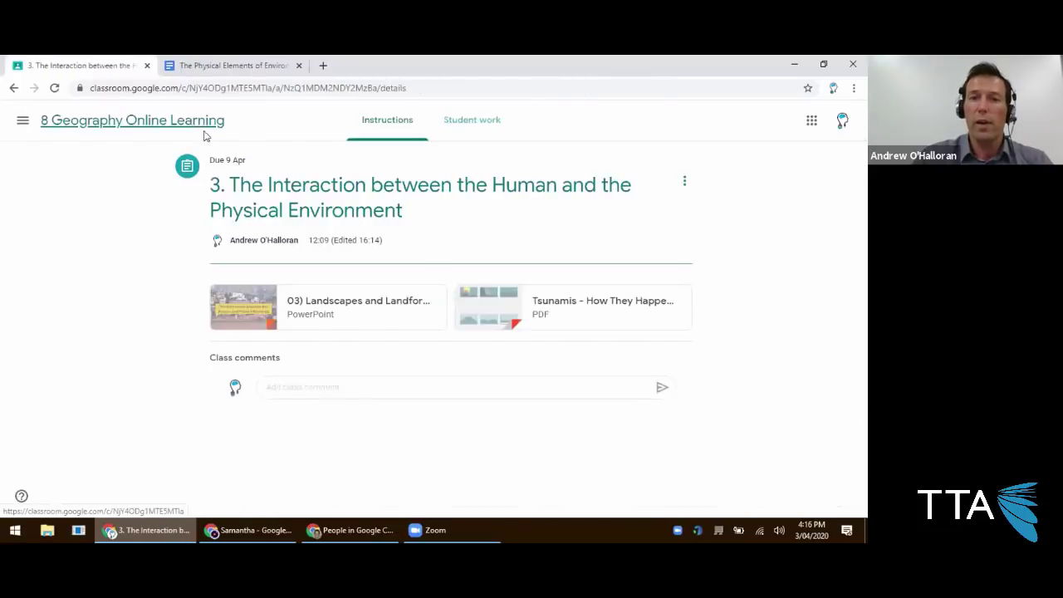
click(177, 121)
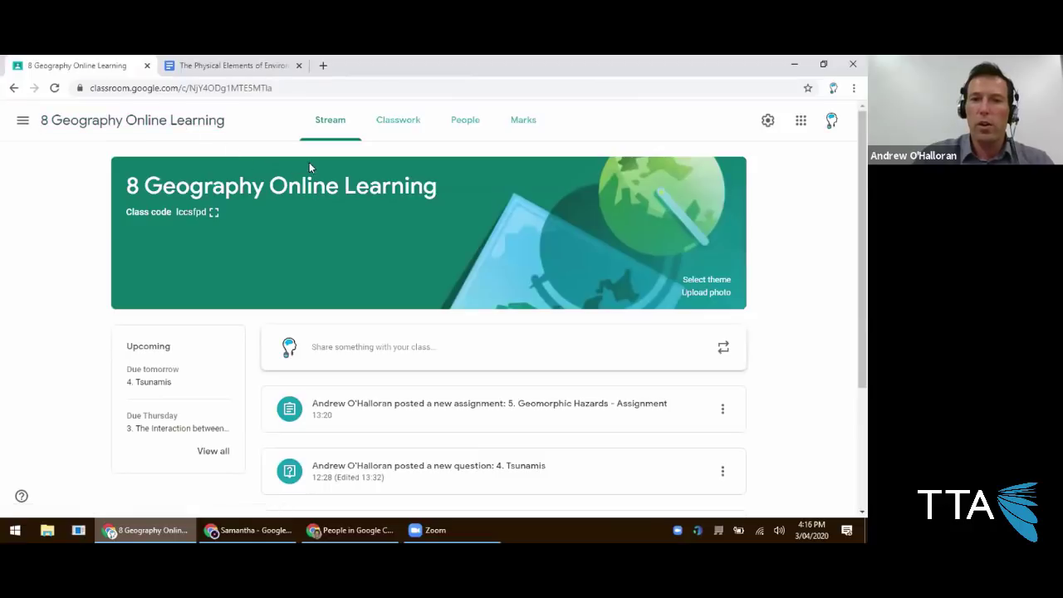
click(397, 134)
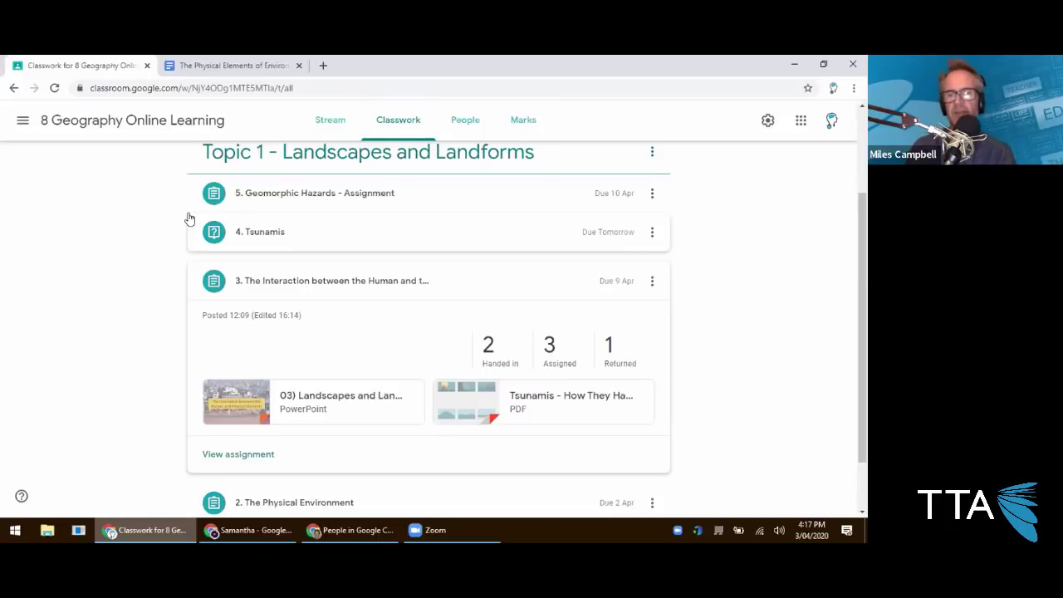
Start a new question titled '7.' and choose to attach a file to it.
scroll(266, 231, up, 2)
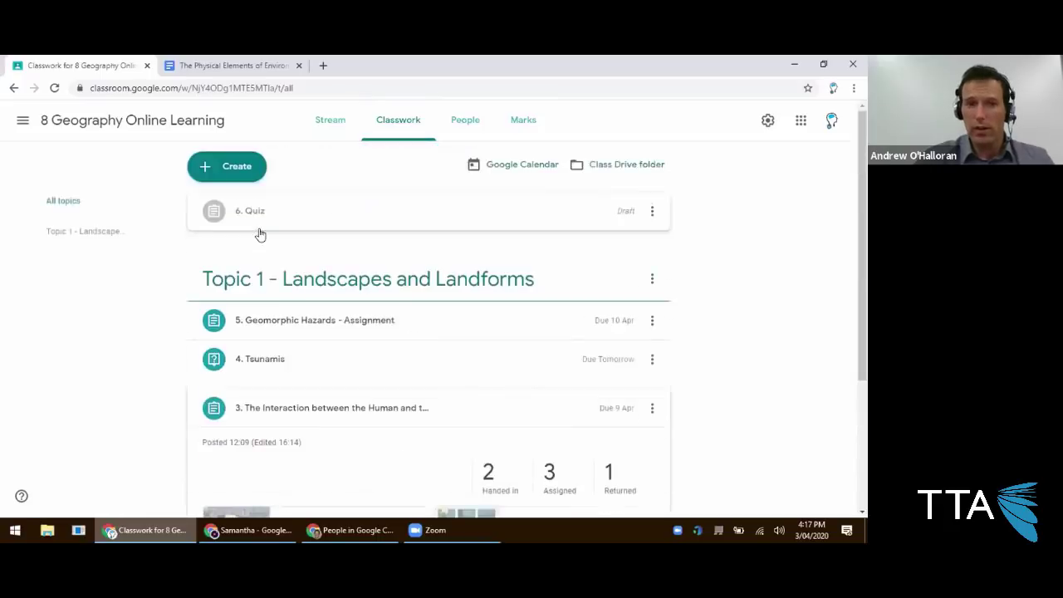
click(219, 171)
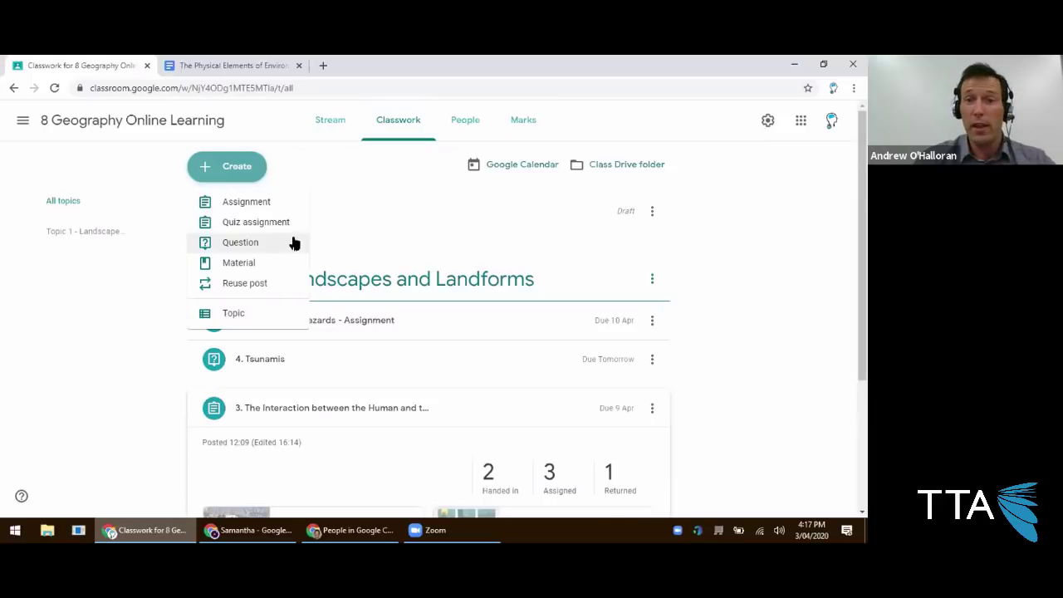
click(307, 179)
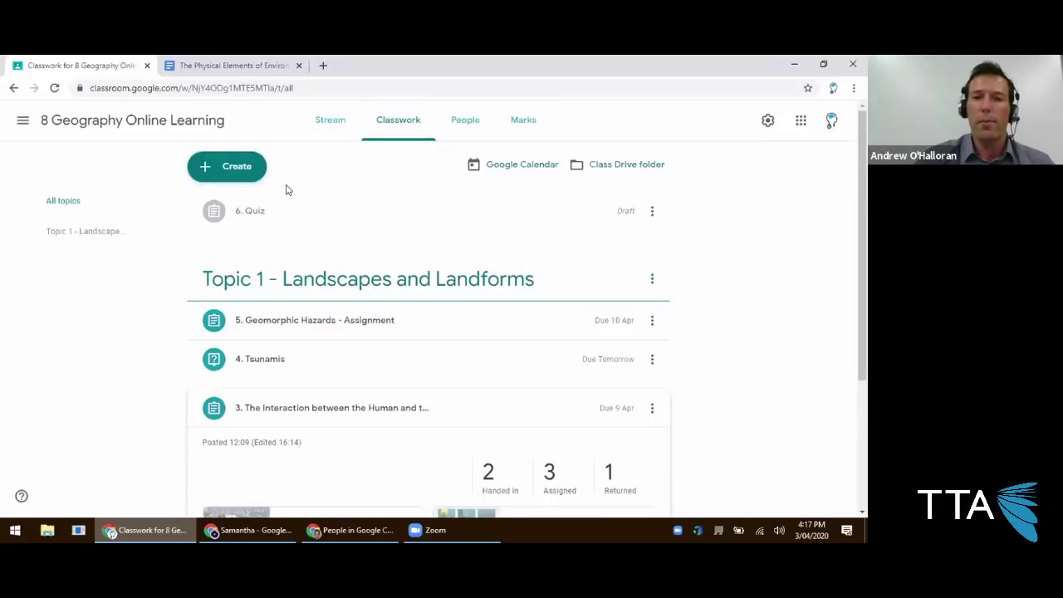
click(243, 172)
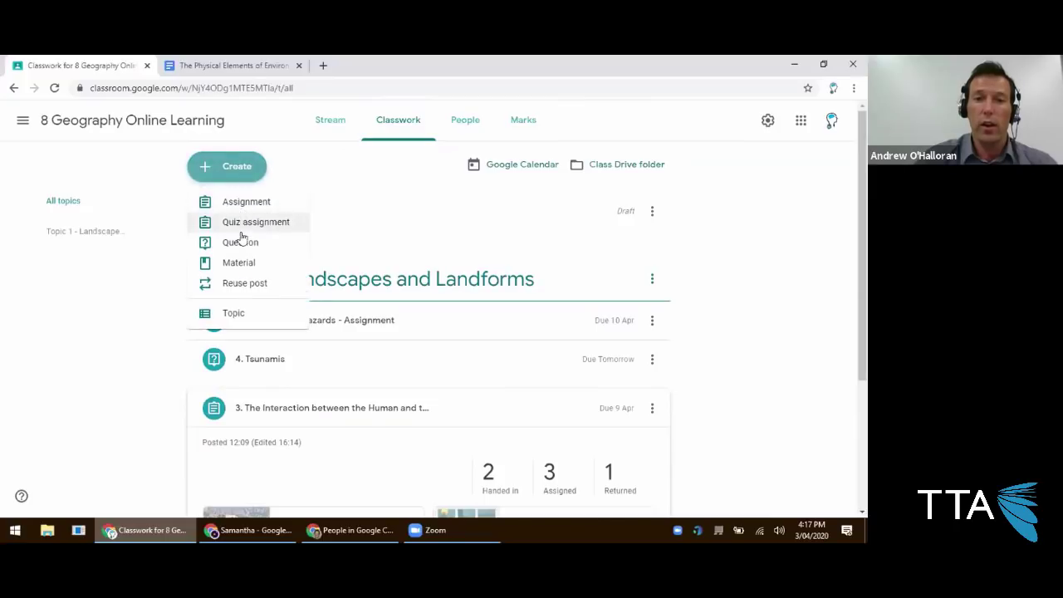
click(240, 241)
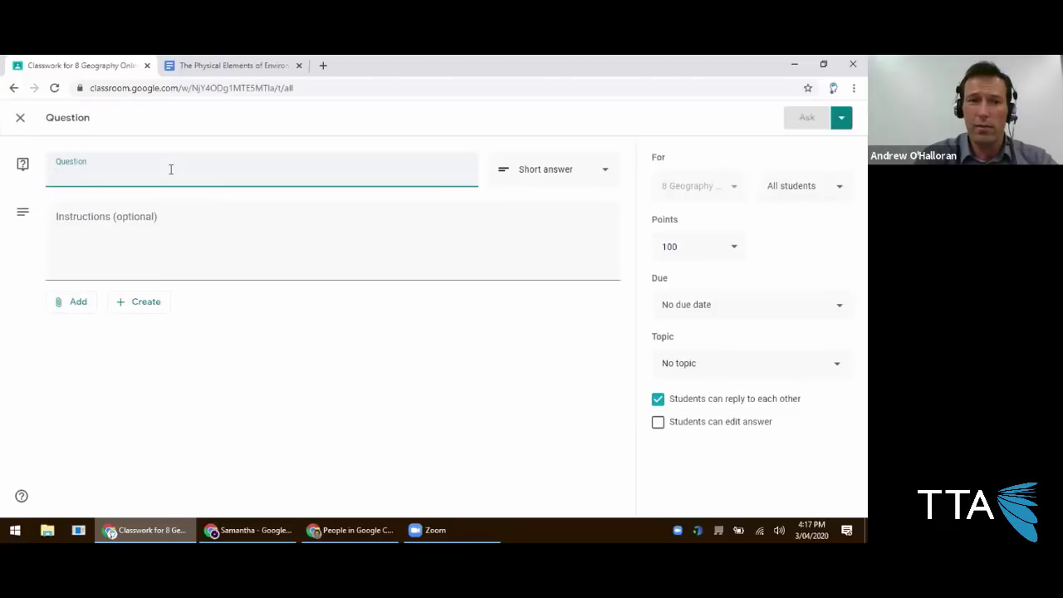
text(7.)
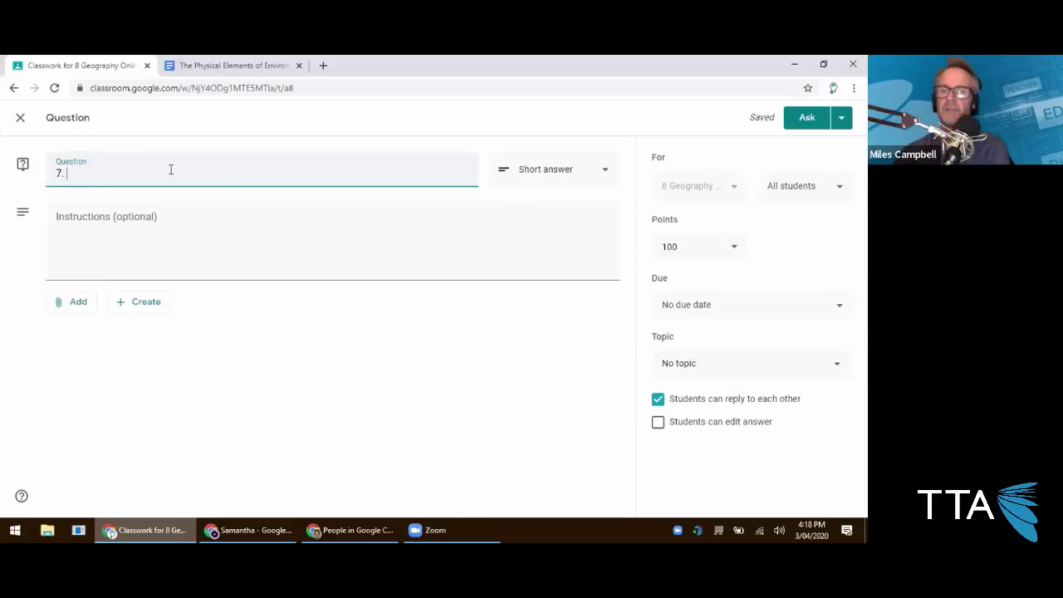
click(78, 306)
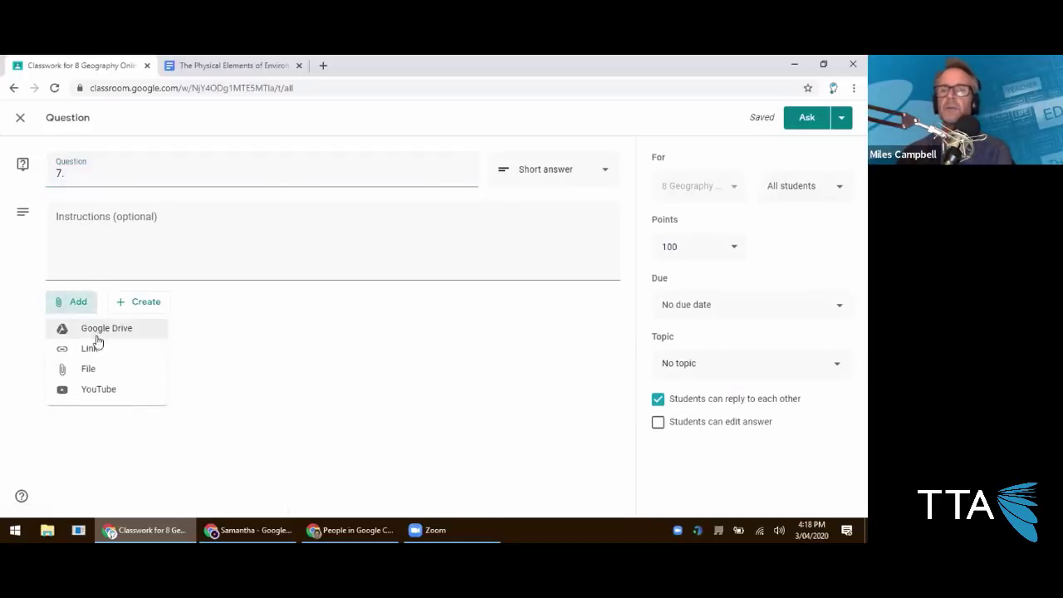
click(88, 369)
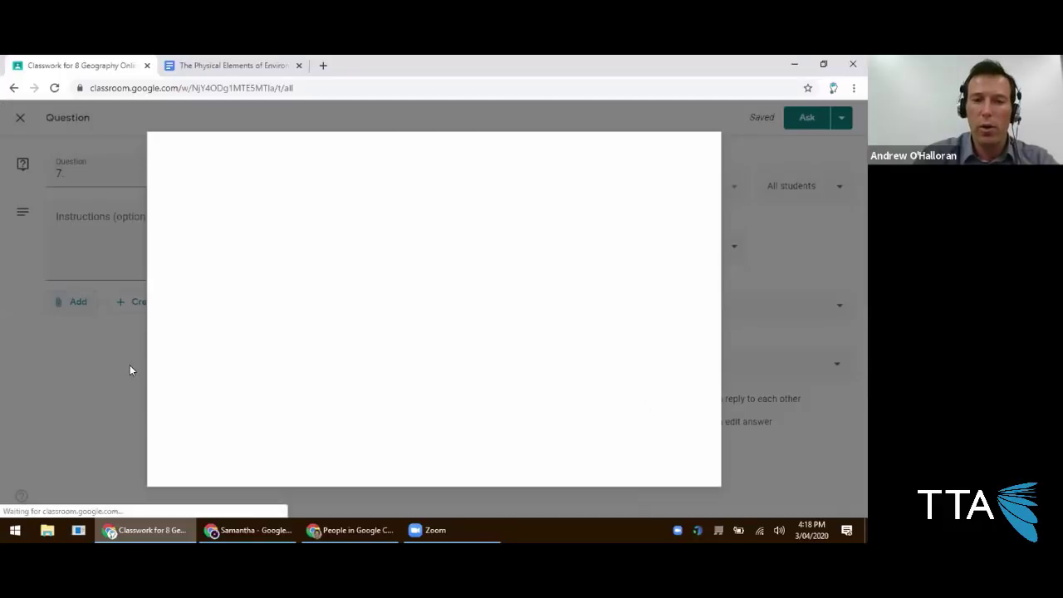
Upload Coldplay - Everyday Life.mp3 from the Music folder as question 7's attachment.
click(394, 321)
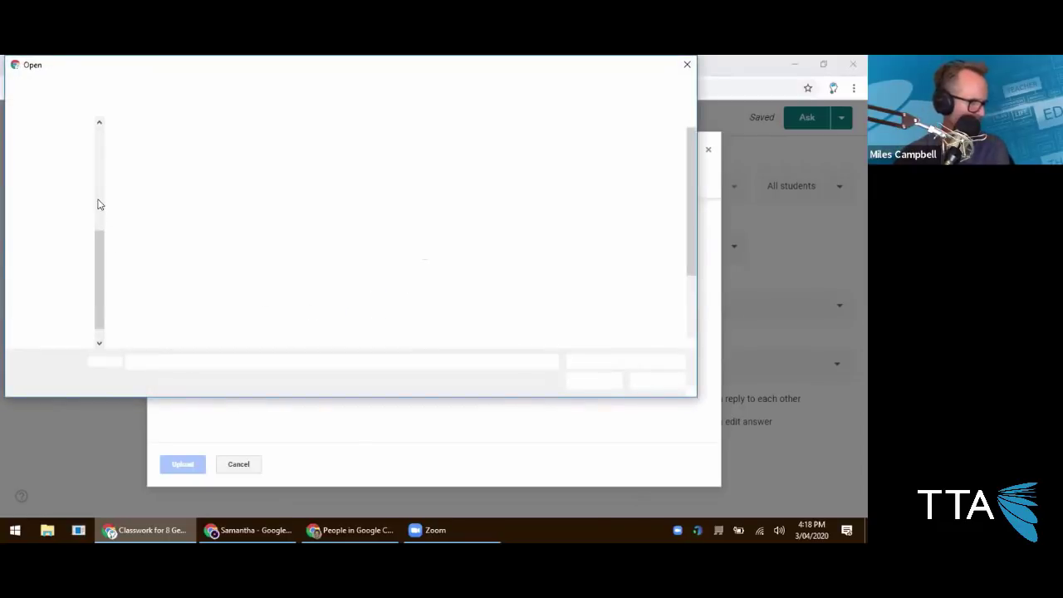
click(57, 271)
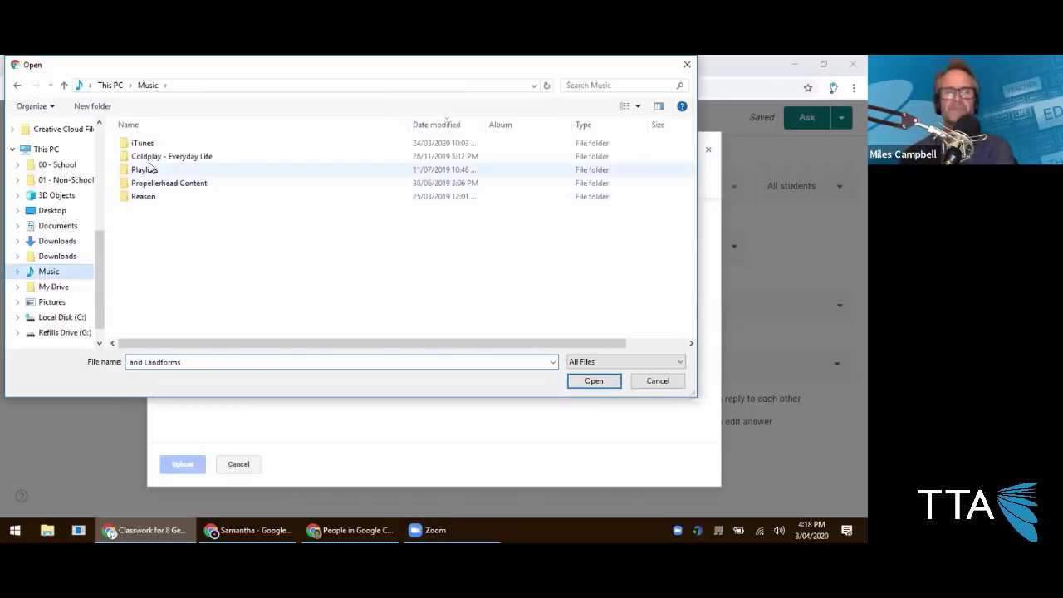
double_click(158, 156)
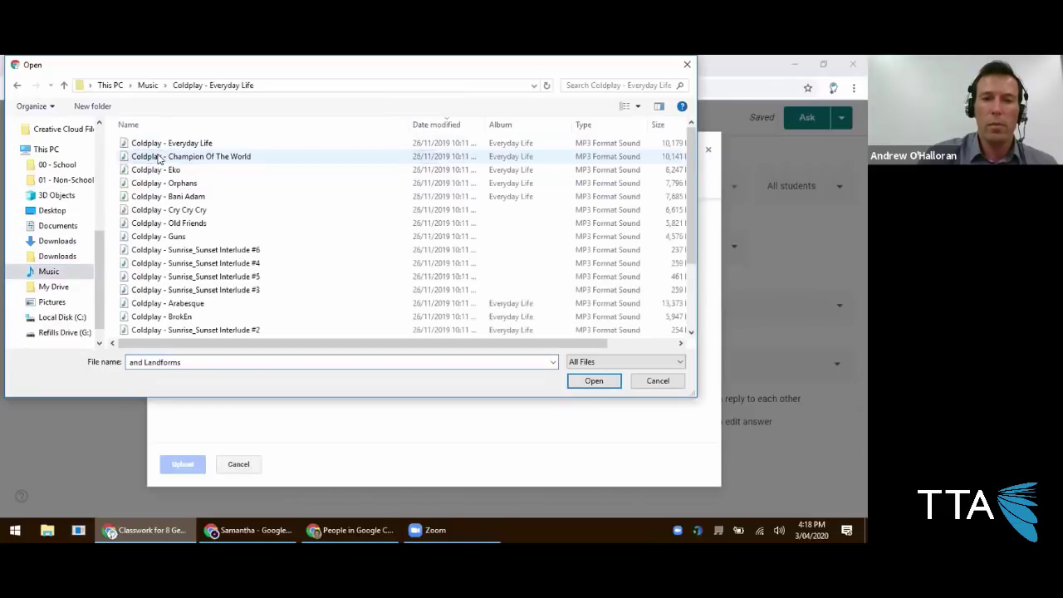
double_click(166, 145)
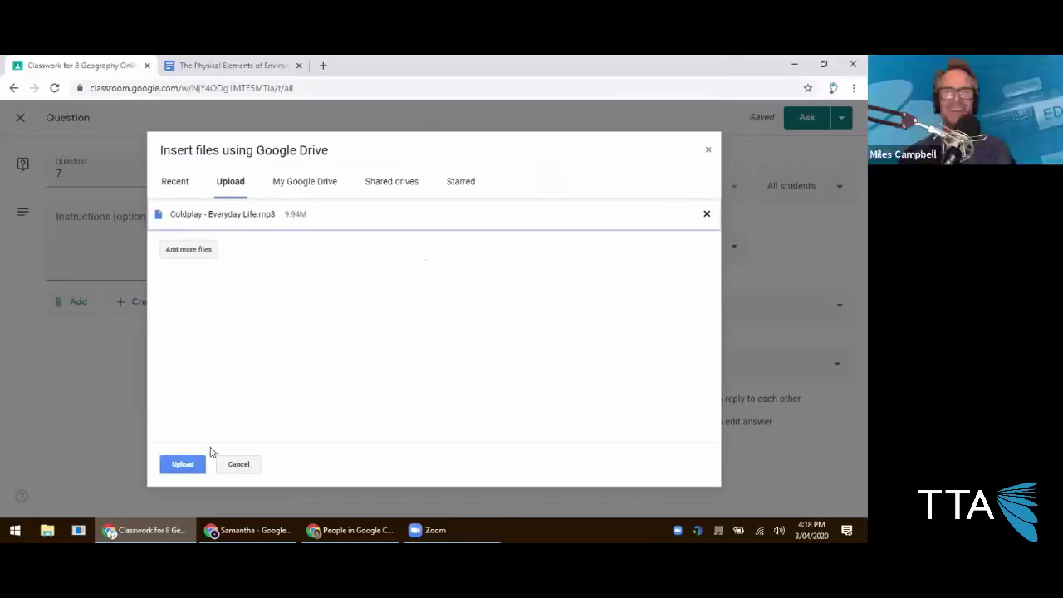
click(184, 464)
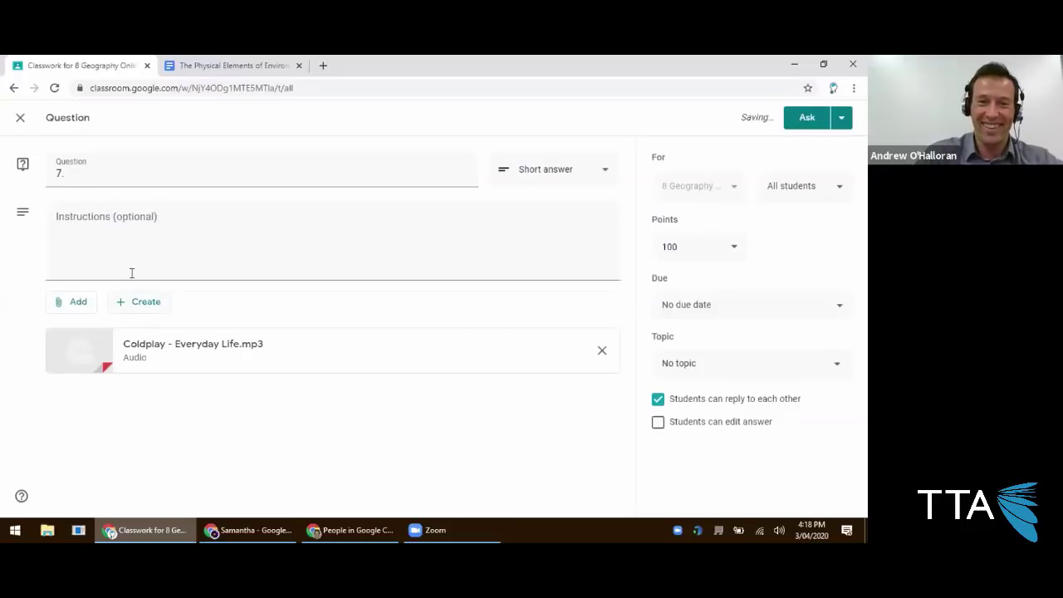
click(128, 177)
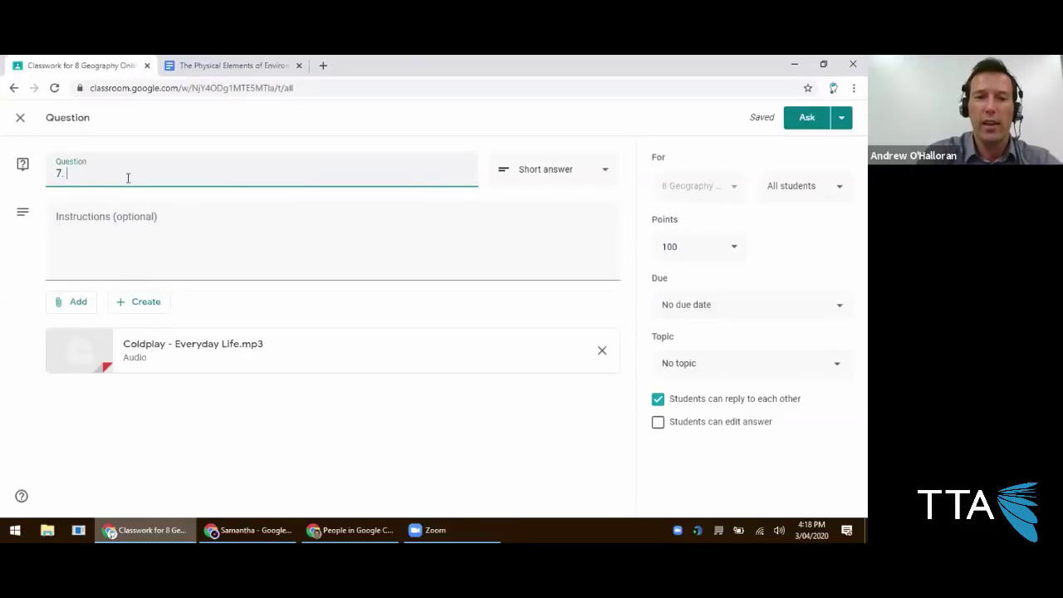
Title question 7 'What # track was this on their album?' and post it to the class.
text(What)
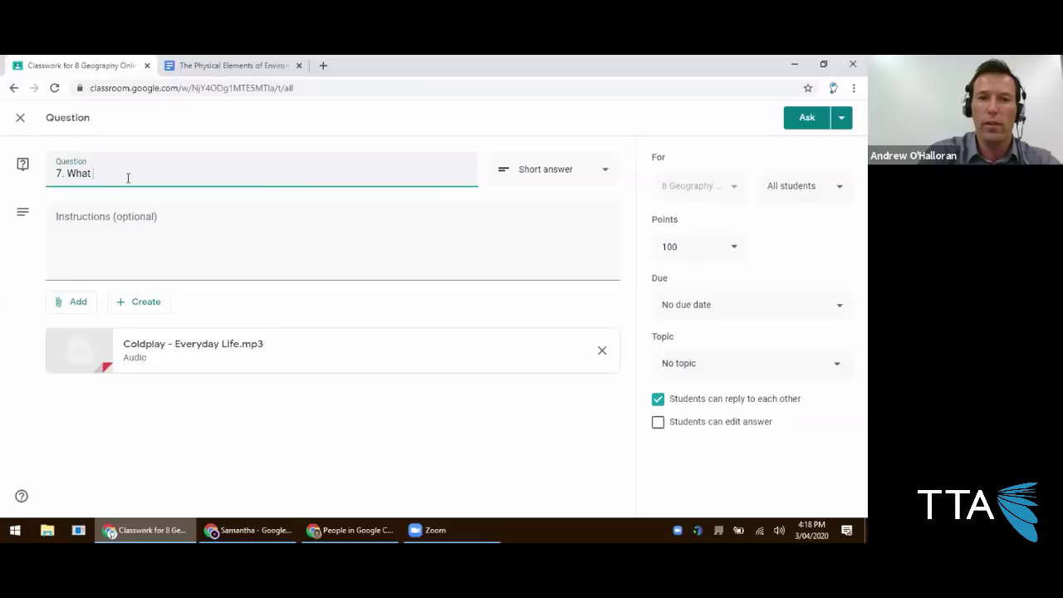
text( # track was this)
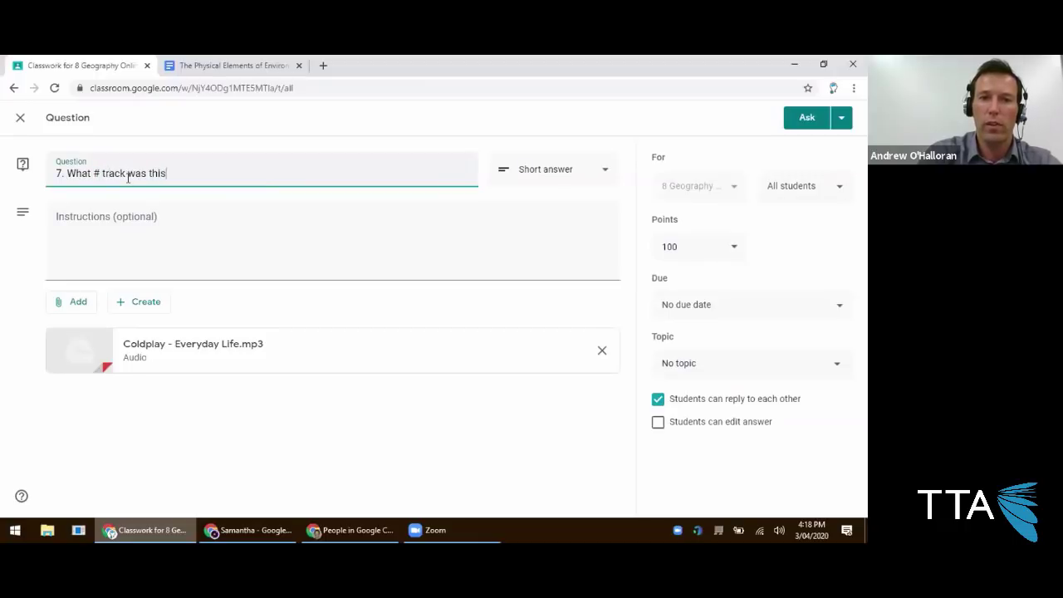
text( on their album?)
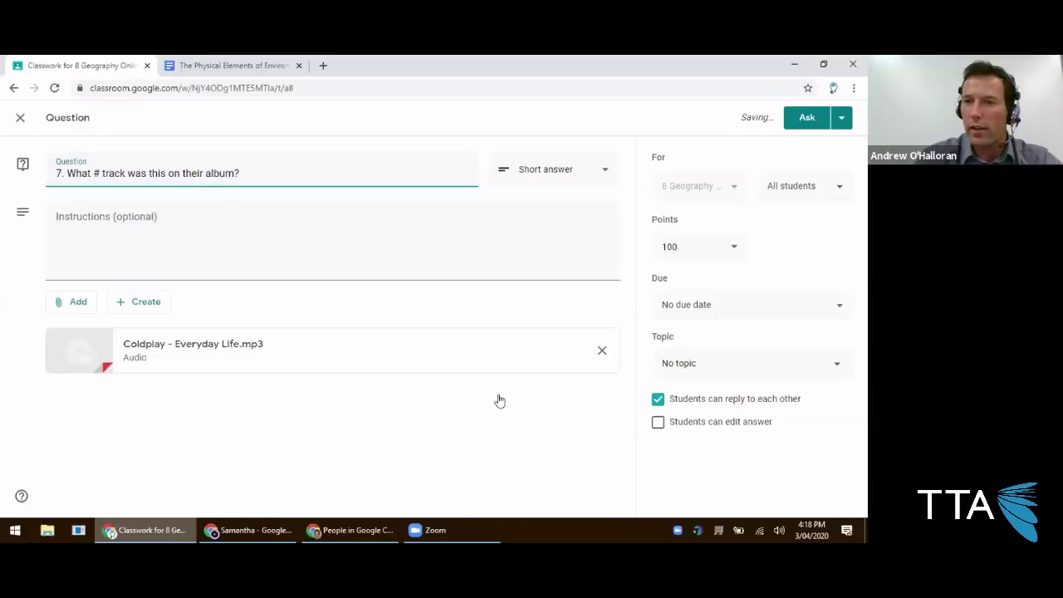
click(806, 118)
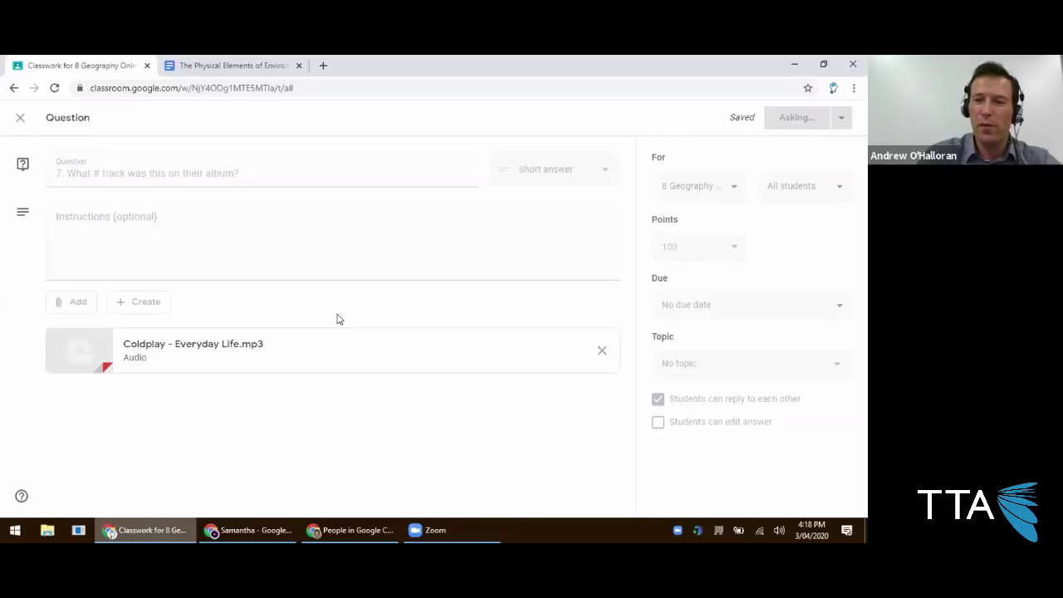
Edit question 7 to be worth 5 points and due Thursday 9 April.
click(652, 213)
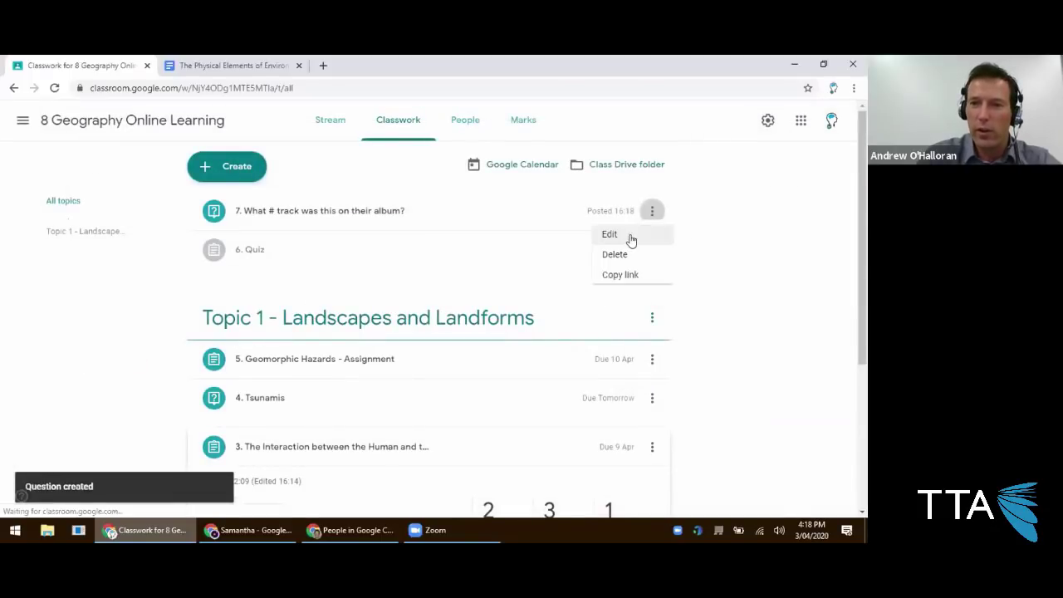
click(626, 239)
click(697, 264)
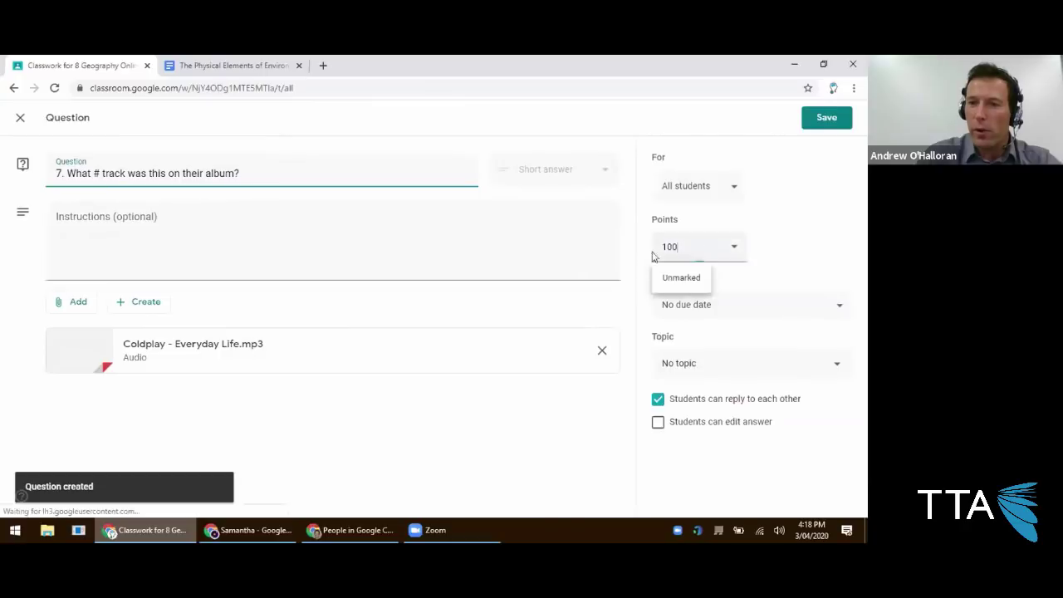
text(5)
click(761, 305)
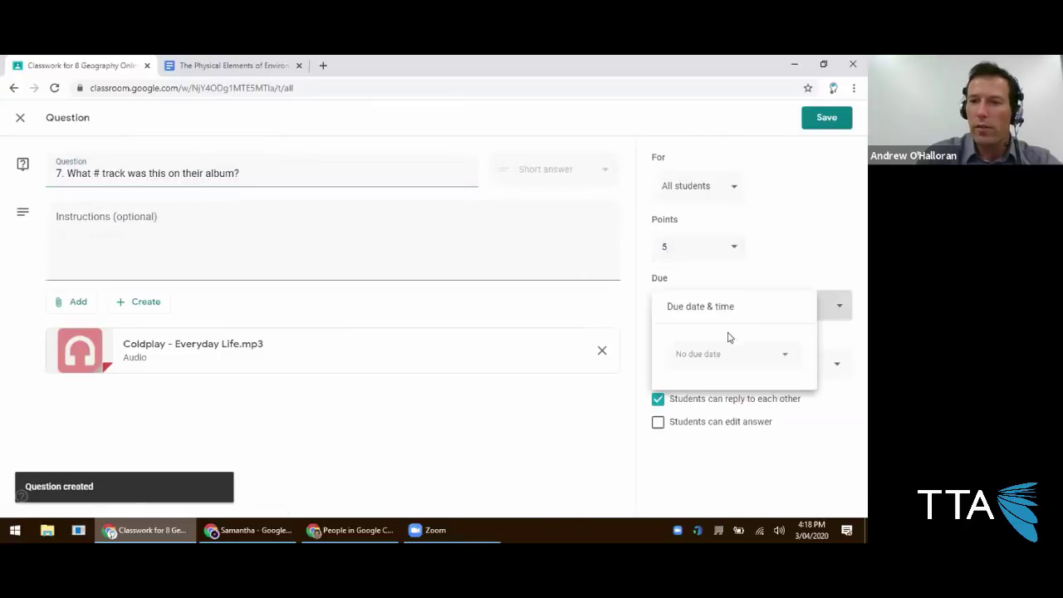
click(719, 364)
click(739, 435)
click(782, 292)
File question 7 under Topic 1 - Landscapes and Landforms and save the update.
click(751, 375)
click(719, 437)
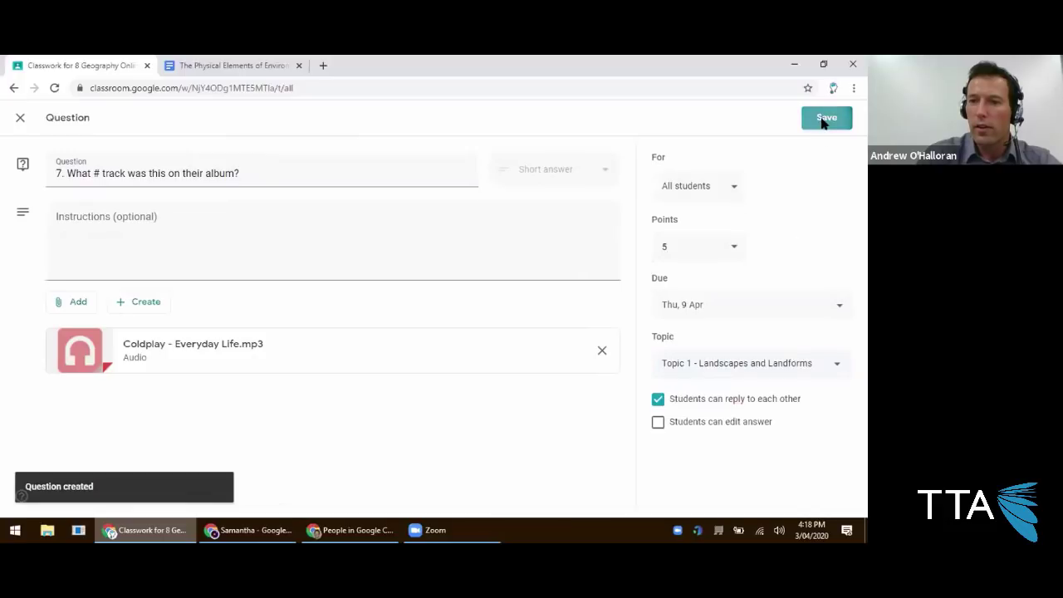
click(827, 117)
click(503, 340)
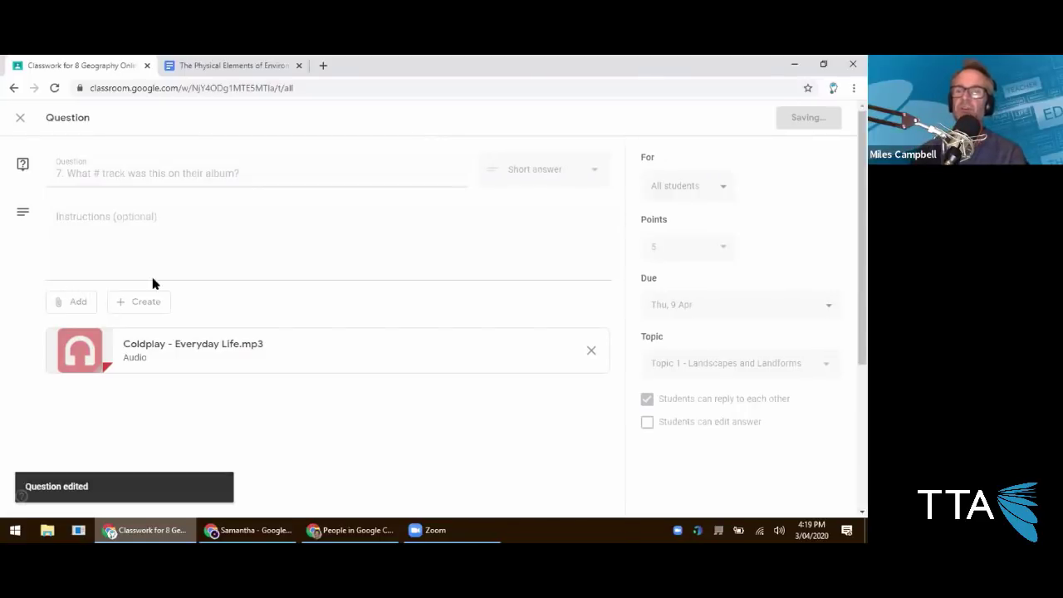
click(652, 211)
Delete the 6. Quiz draft and open question 7's list of assigned students.
click(639, 260)
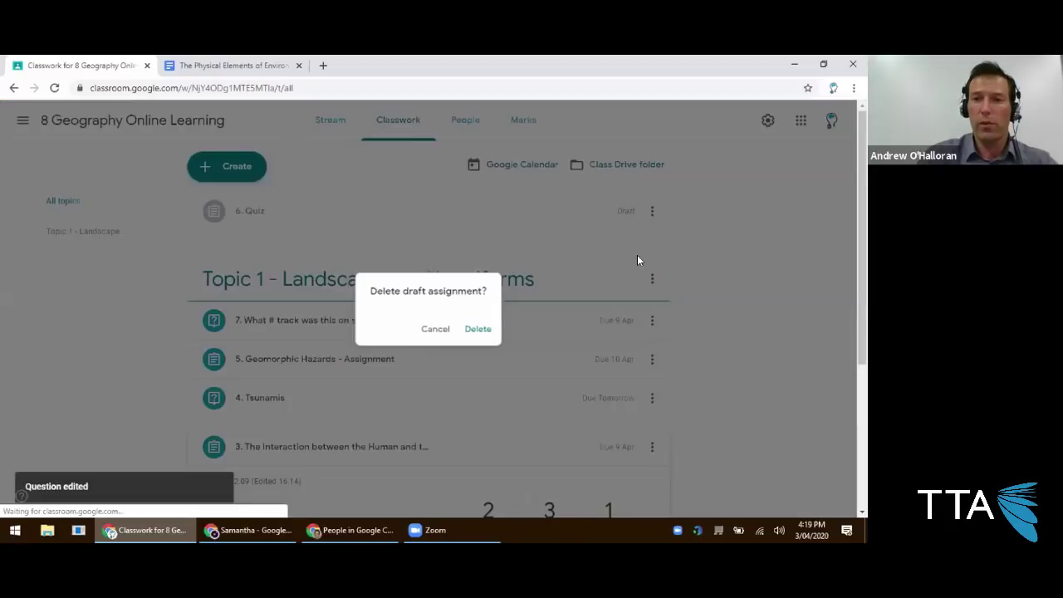
click(472, 329)
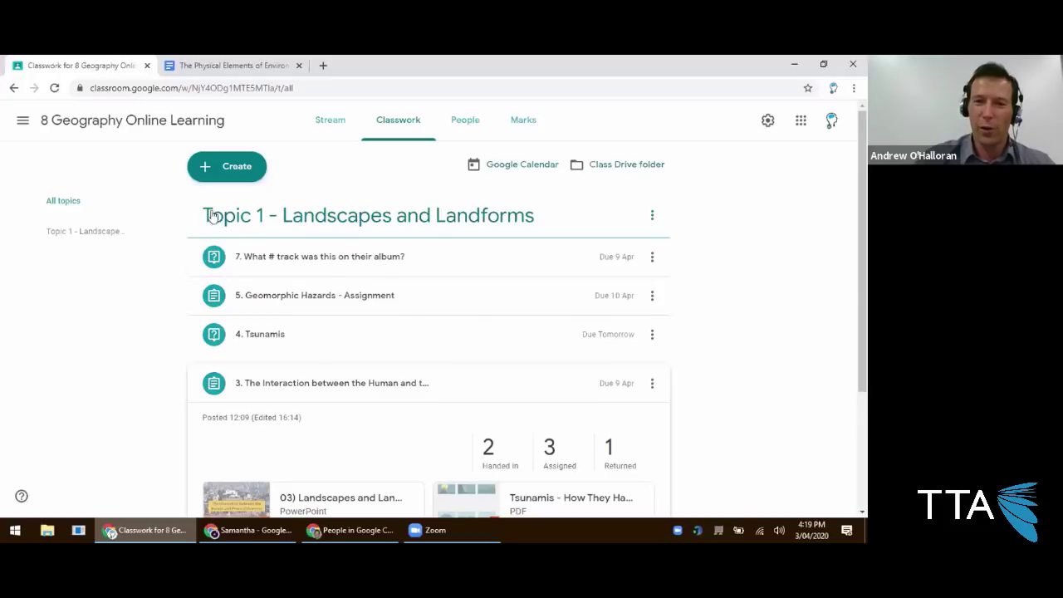
click(282, 263)
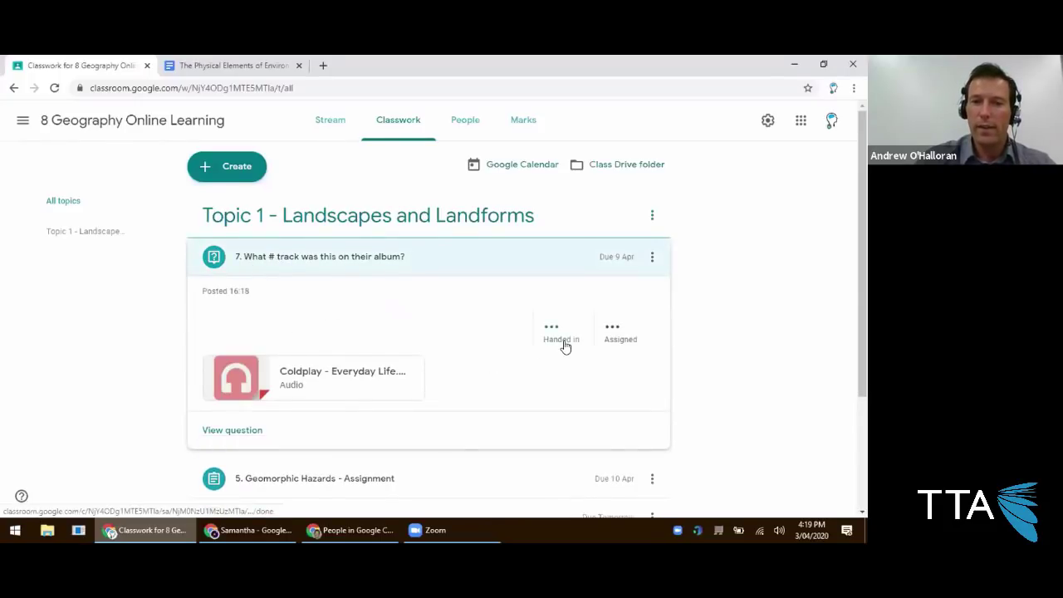
click(597, 338)
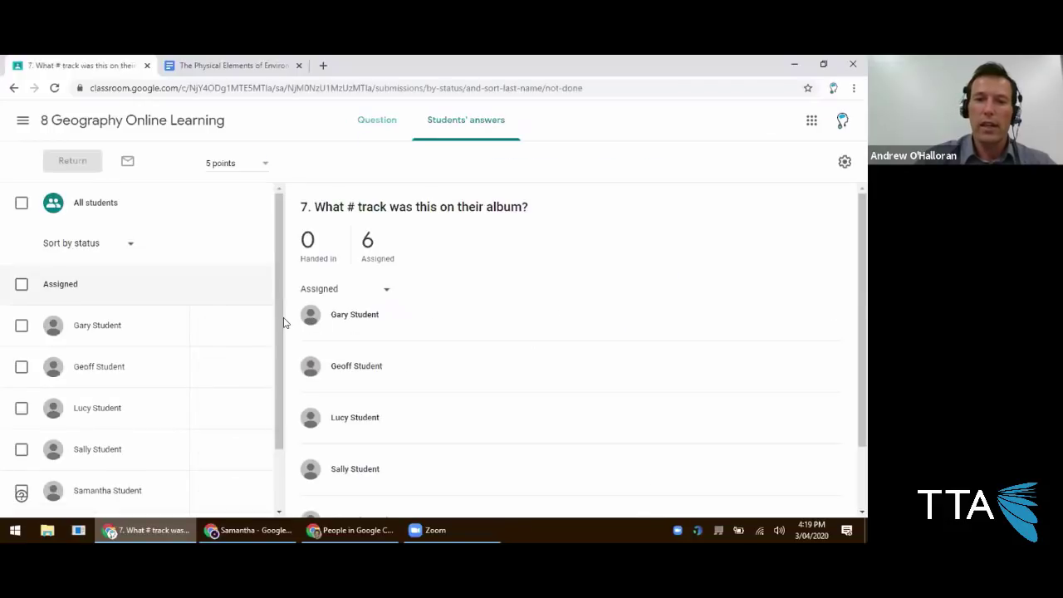
Post the private comment 'No work submitted.' on the last student's question 7 answer.
scroll(282, 320, down, 1)
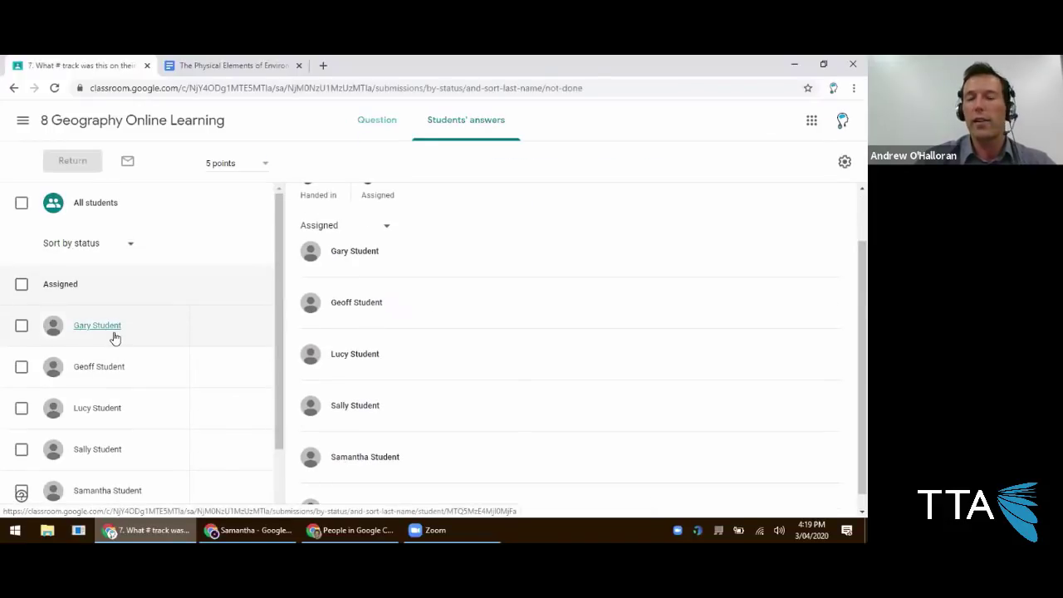
scroll(115, 338, down, 1)
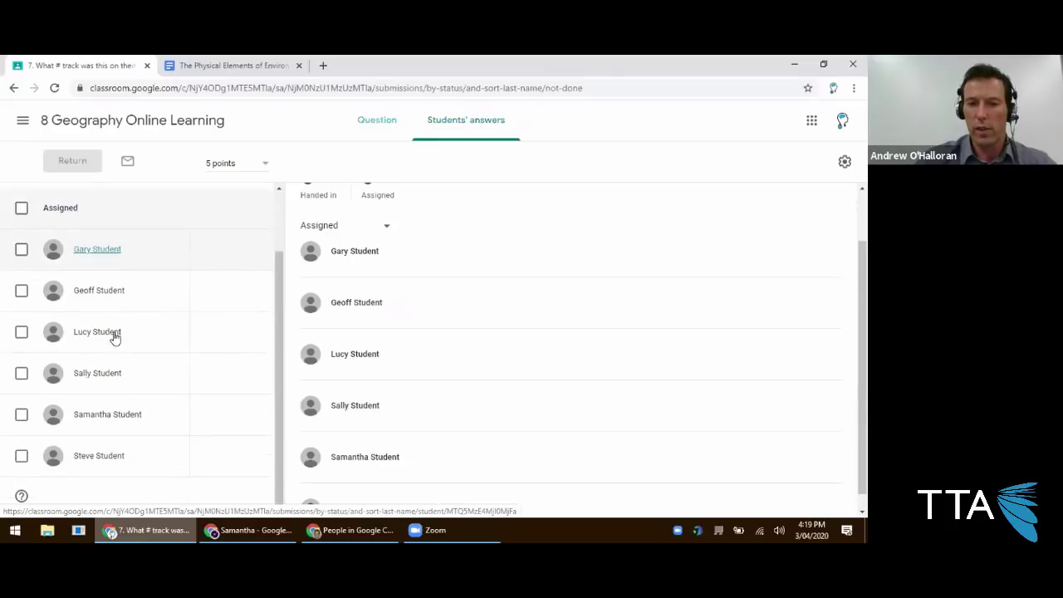
click(123, 459)
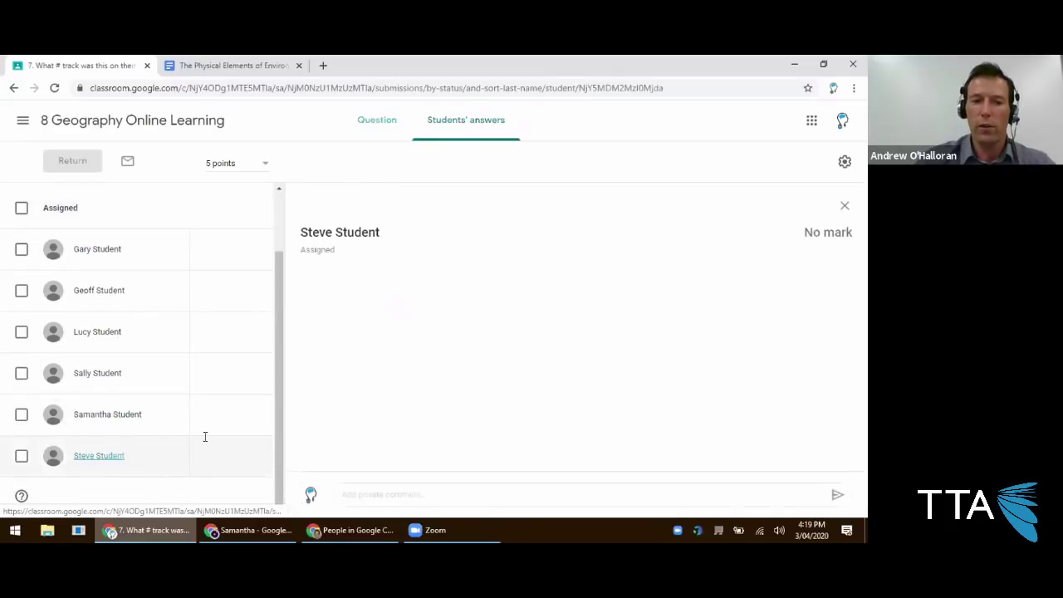
click(402, 492)
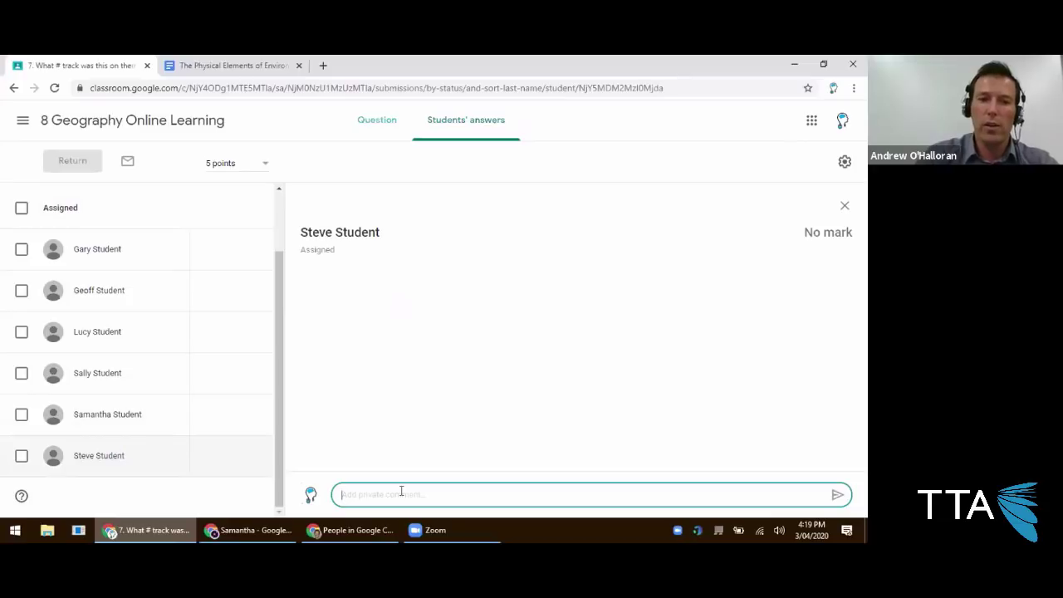
text(N)
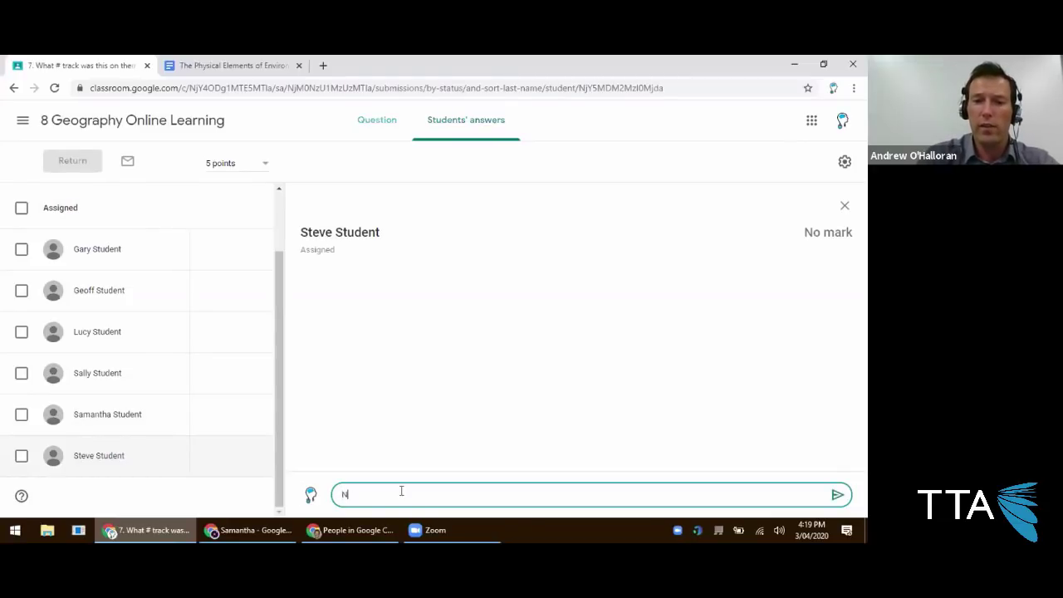
text(o work submitted.)
key(Return)
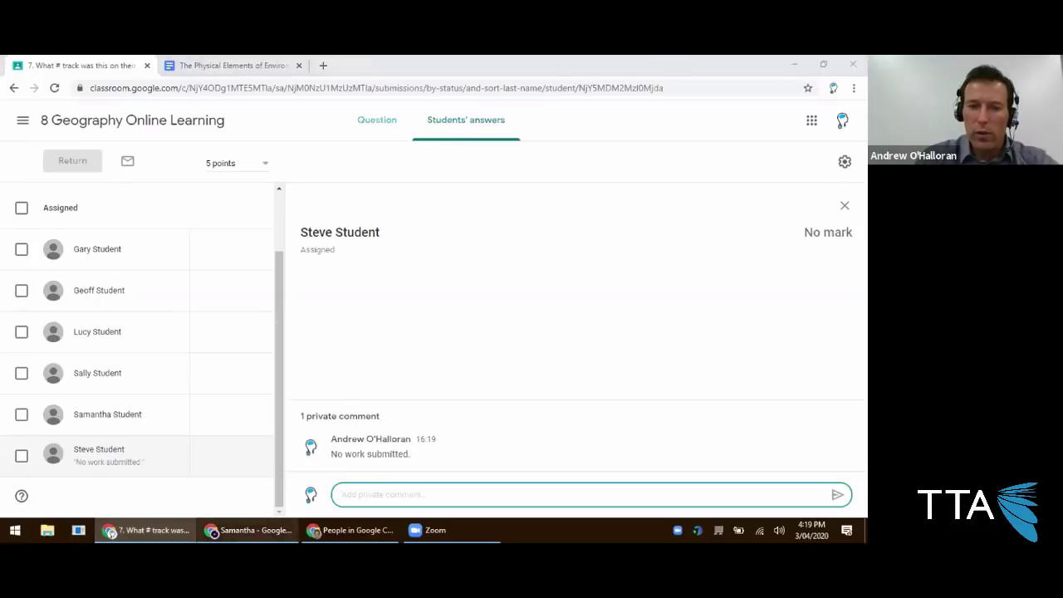
click(250, 530)
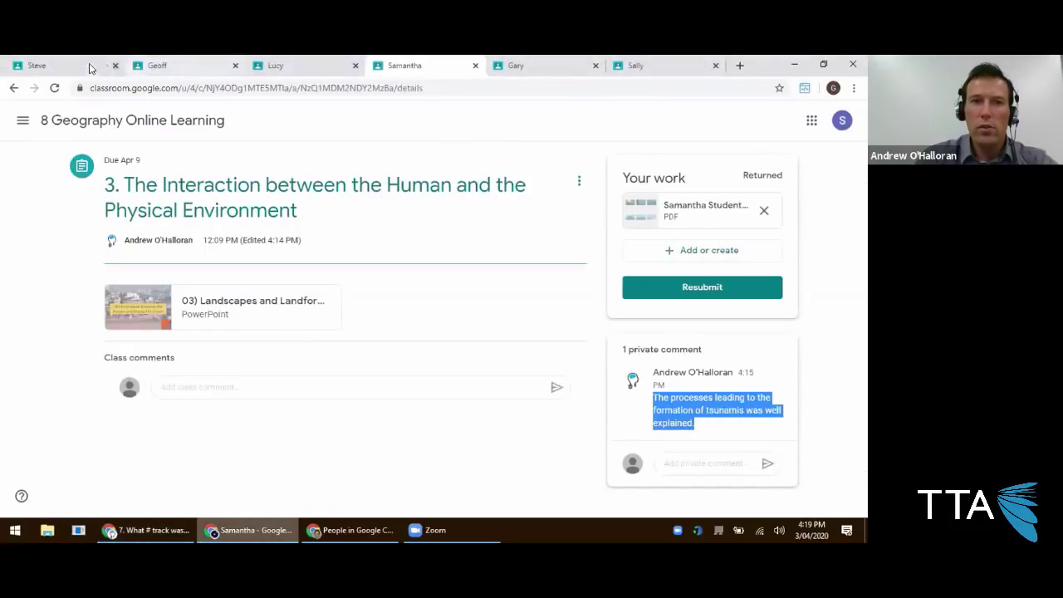
In the student's browser tab, open question 7 from Classwork to verify the private comment appears.
click(106, 64)
scroll(216, 208, up, 1)
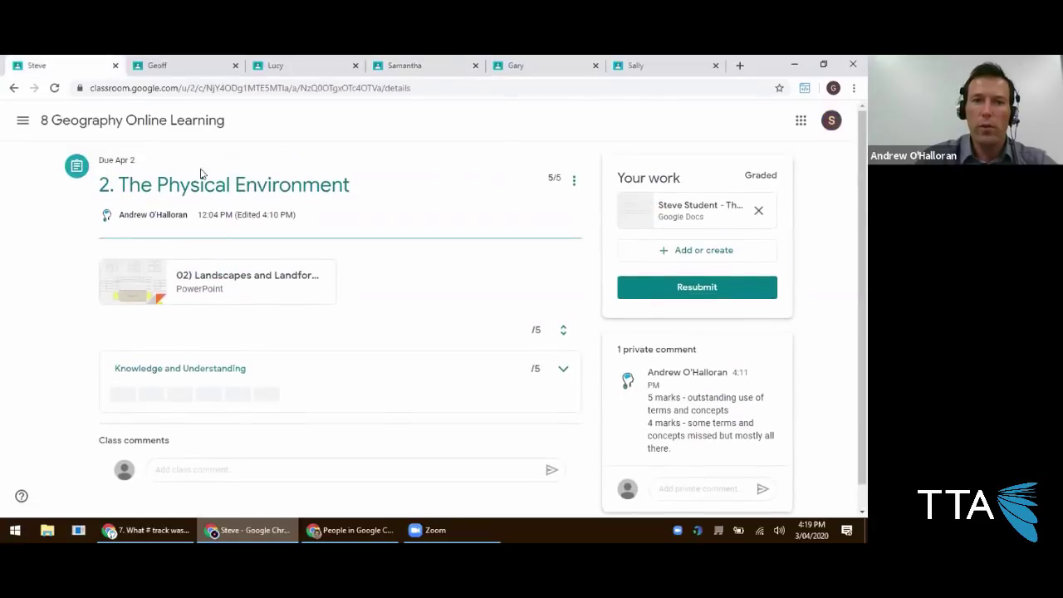
click(95, 123)
click(415, 125)
scroll(330, 235, up, 2)
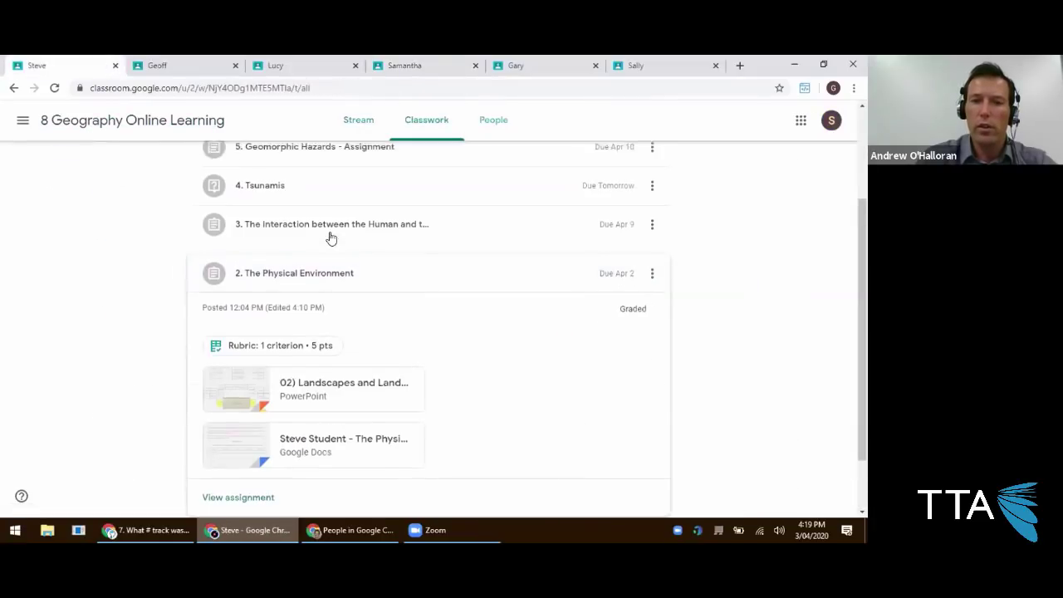
click(304, 252)
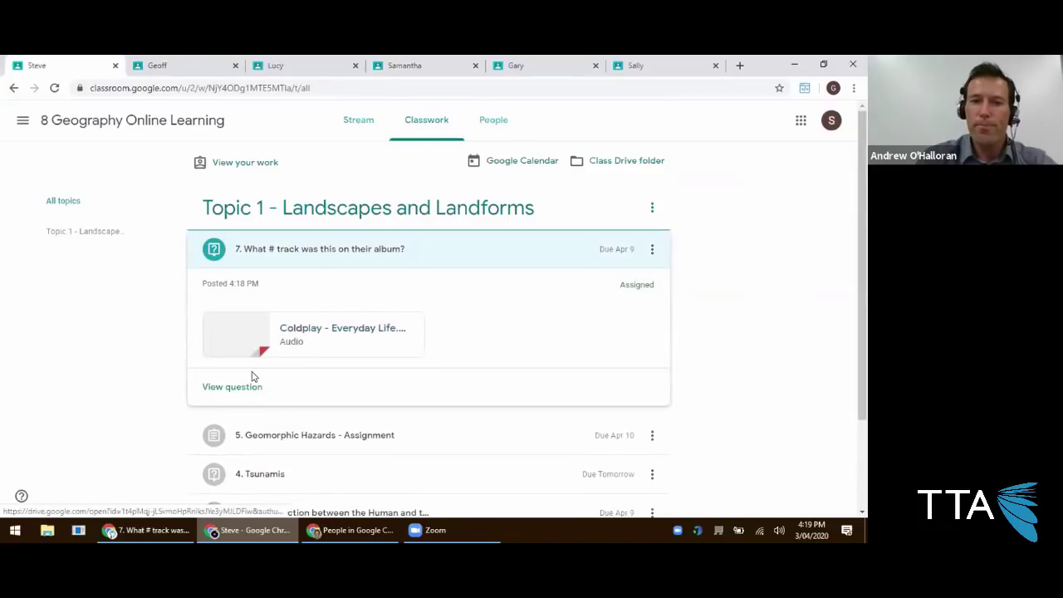
click(239, 389)
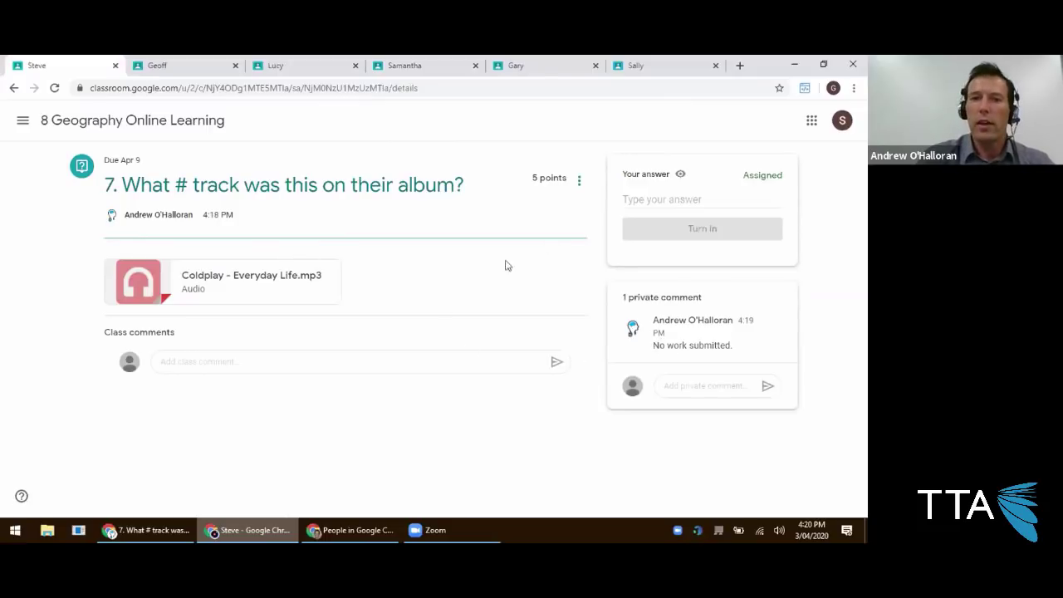
click(659, 202)
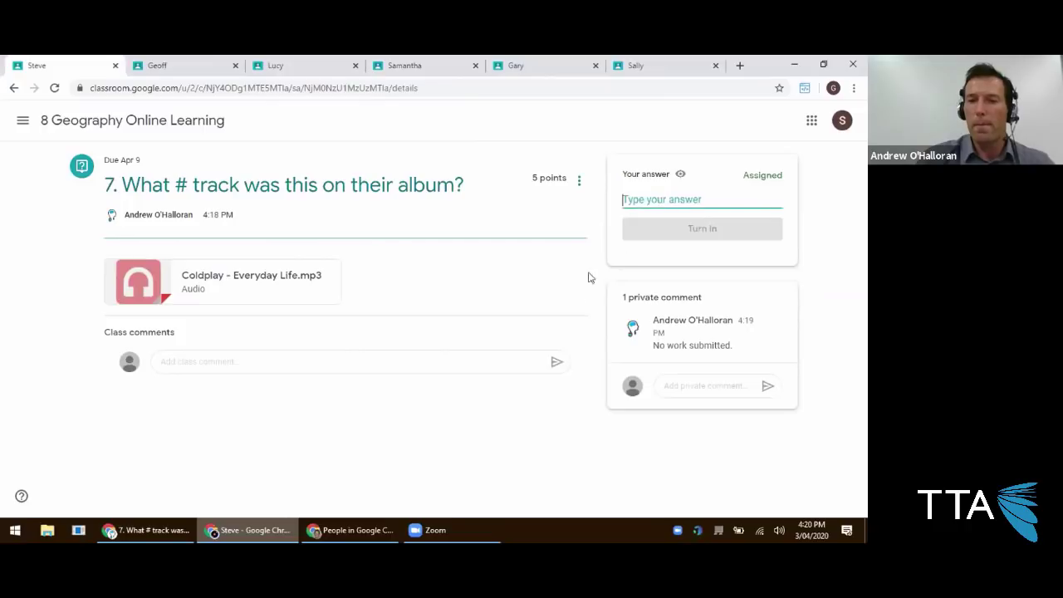
click(353, 530)
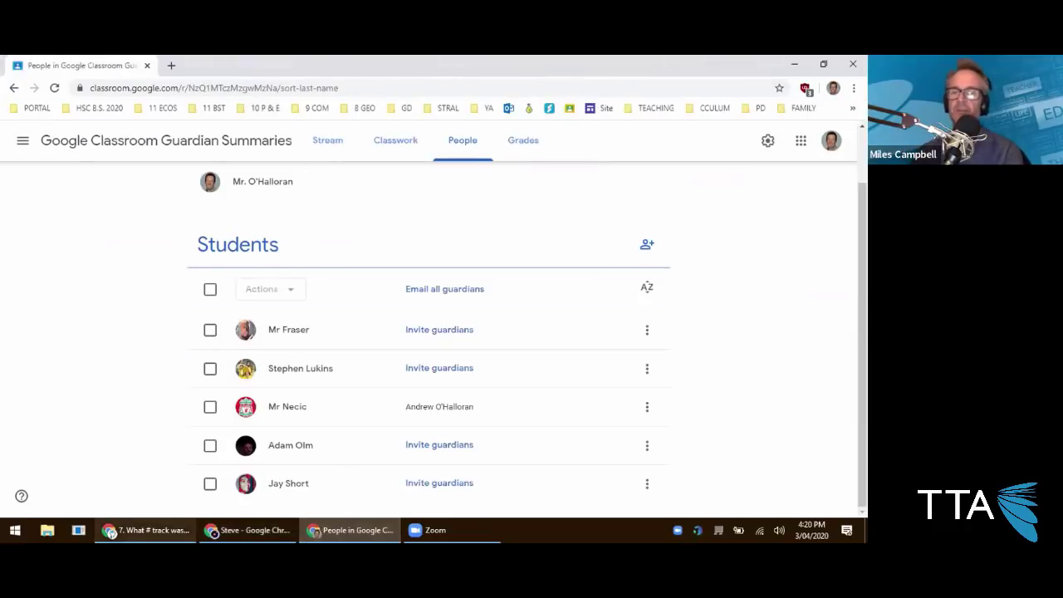
Open the Guardian Summaries class's empty Classwork page, then return to question 7's answers.
click(149, 530)
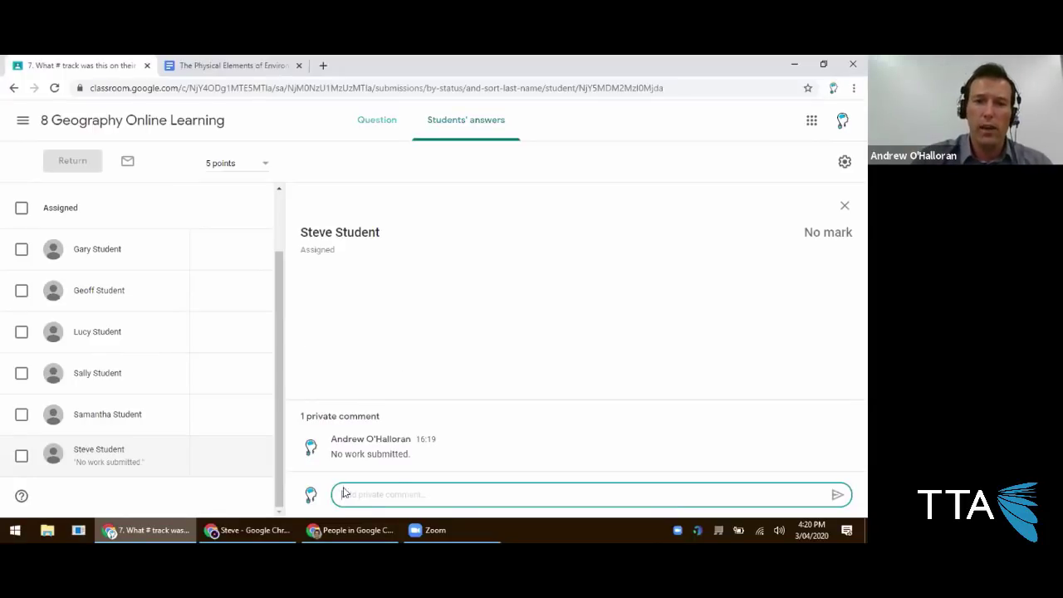
click(250, 530)
click(349, 530)
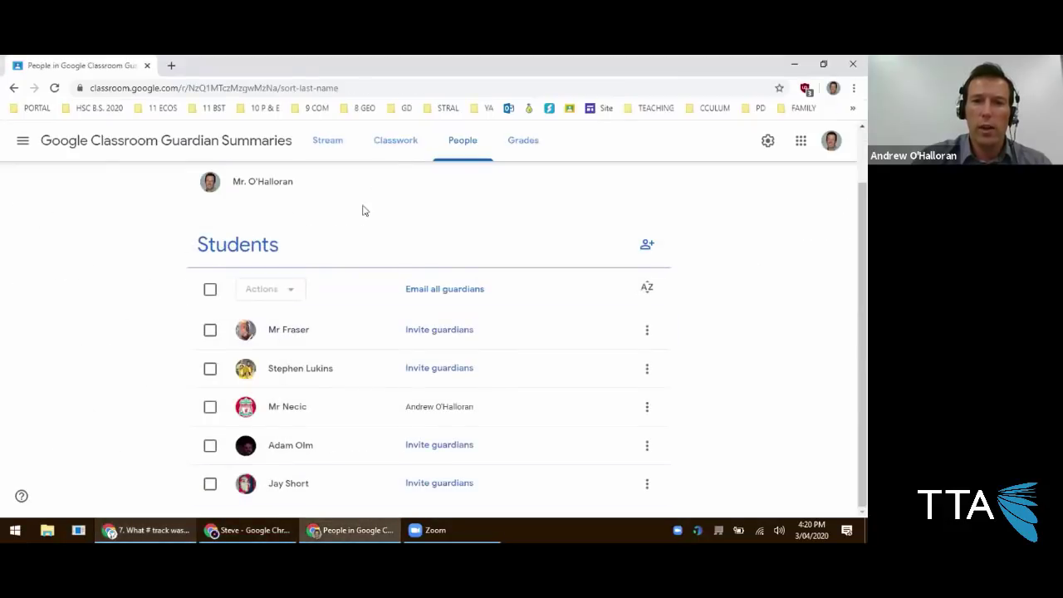
click(401, 139)
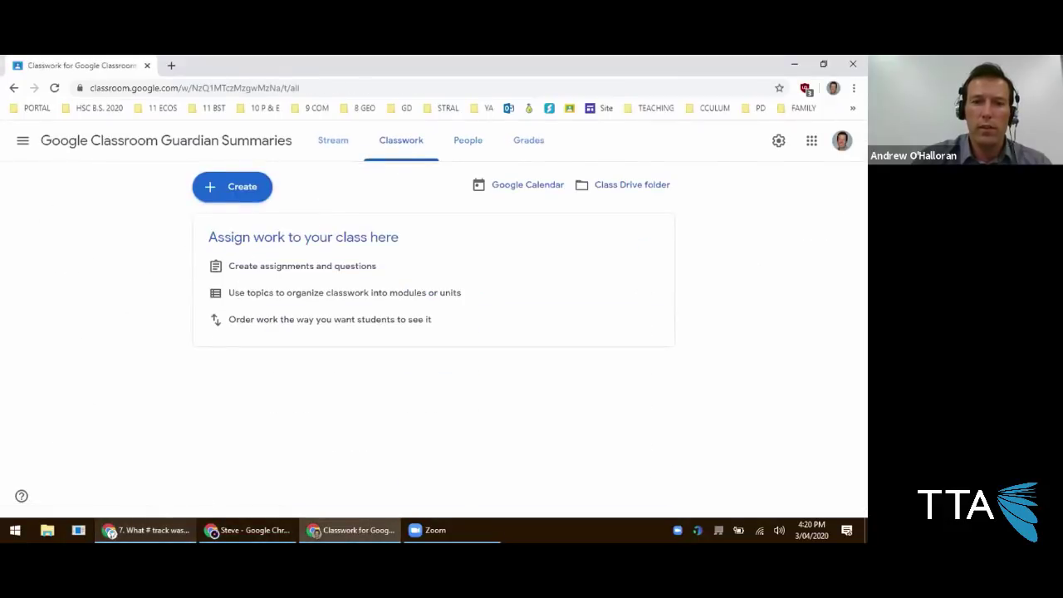
click(146, 530)
click(278, 125)
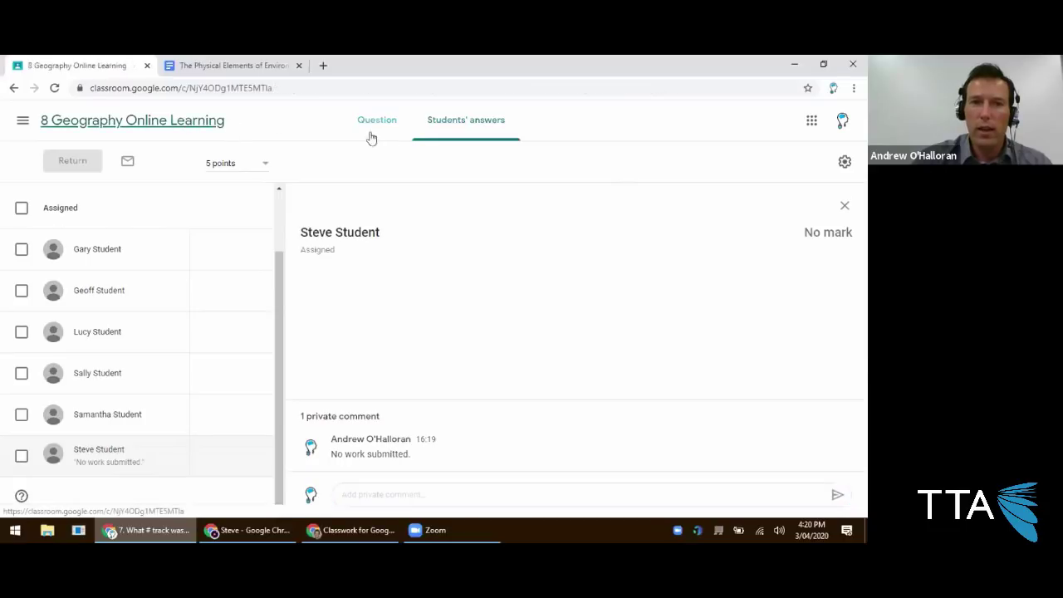
Create a new quiz assignment from Classwork and open its attached Blank Quiz form.
click(405, 133)
scroll(299, 351, down, 2)
scroll(318, 325, up, 2)
scroll(280, 315, down, 2)
scroll(282, 313, up, 2)
click(241, 172)
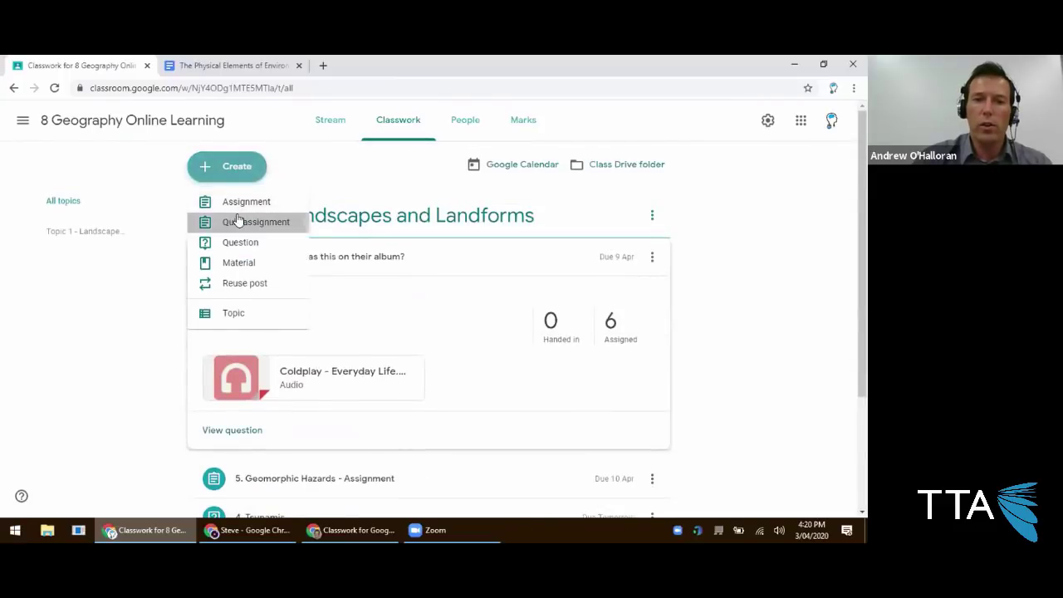
click(260, 223)
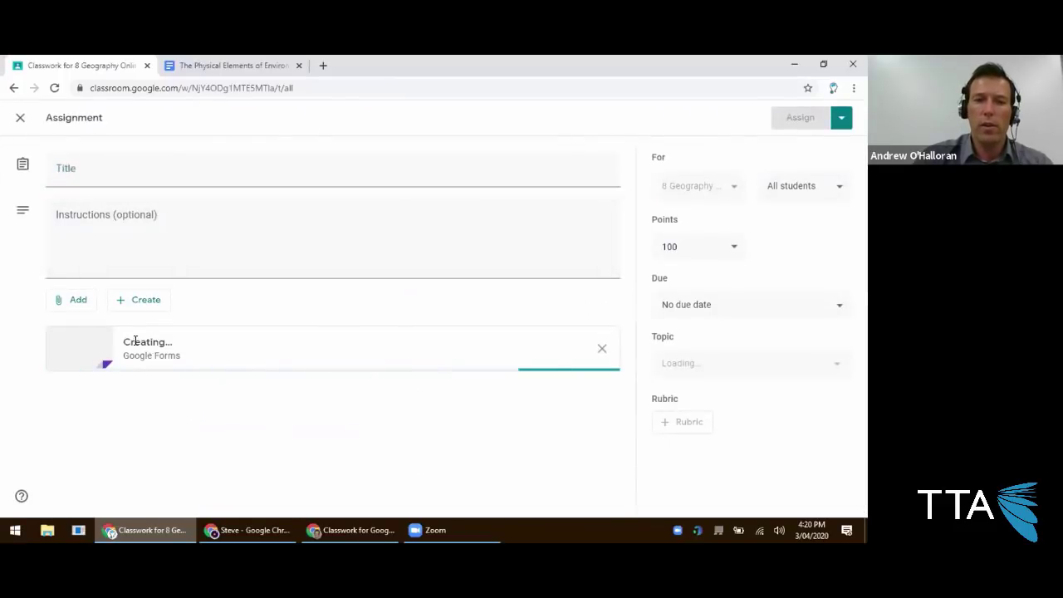
click(109, 340)
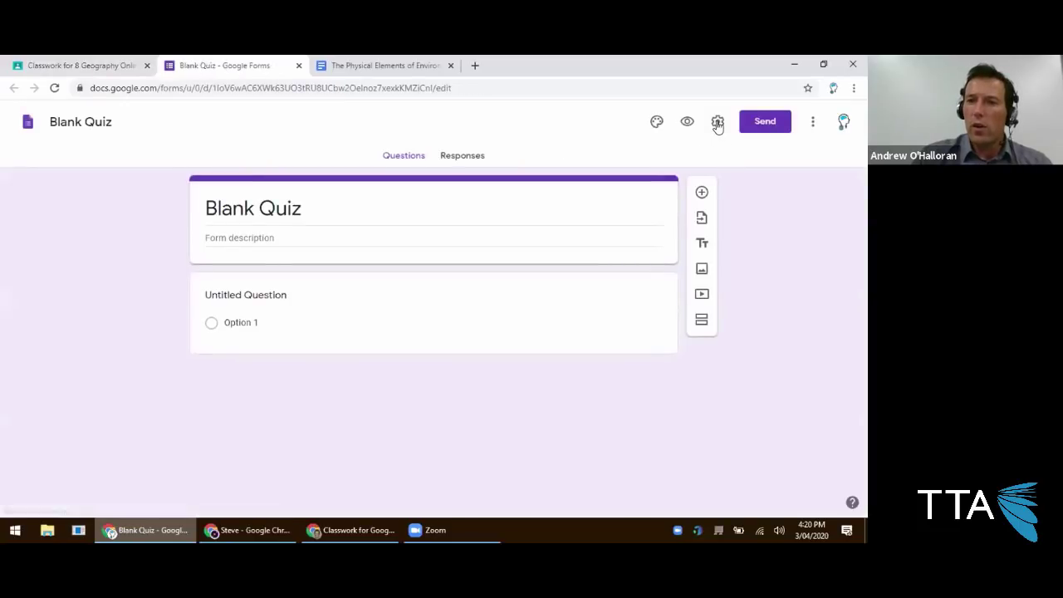
click(717, 123)
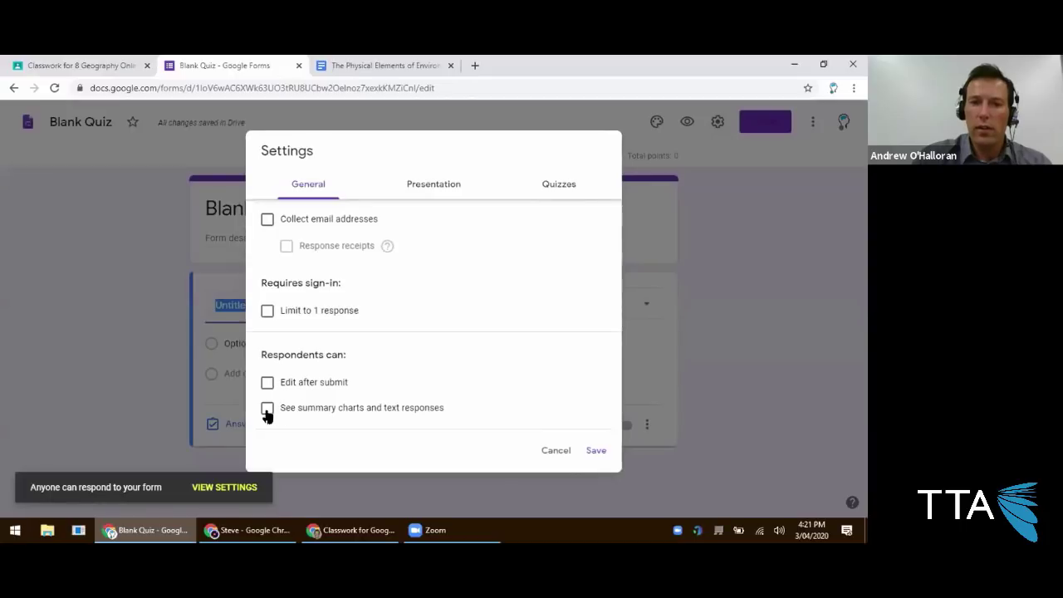
click(554, 181)
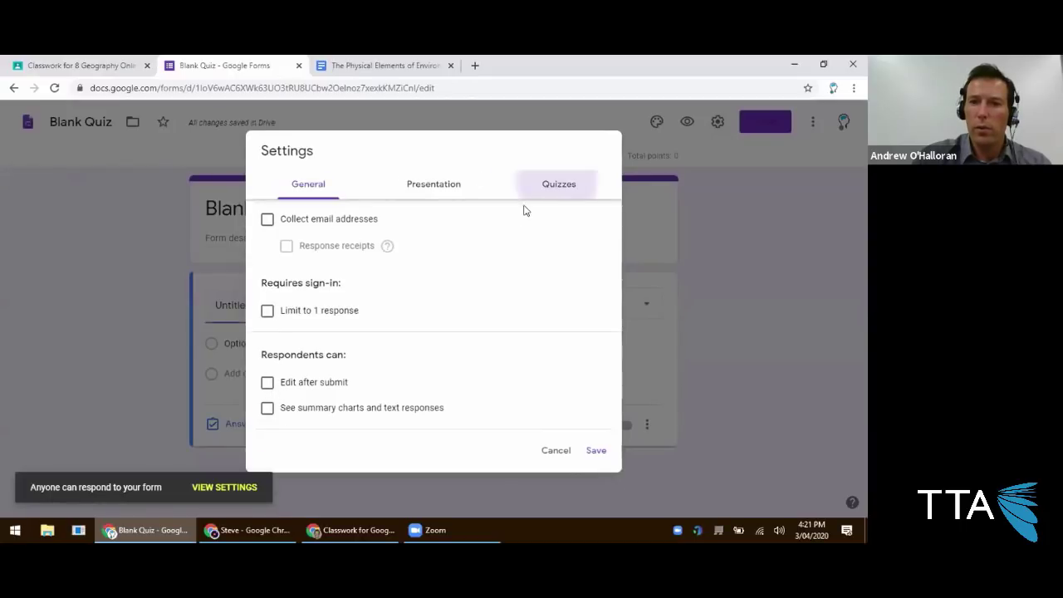
scroll(350, 294, down, 2)
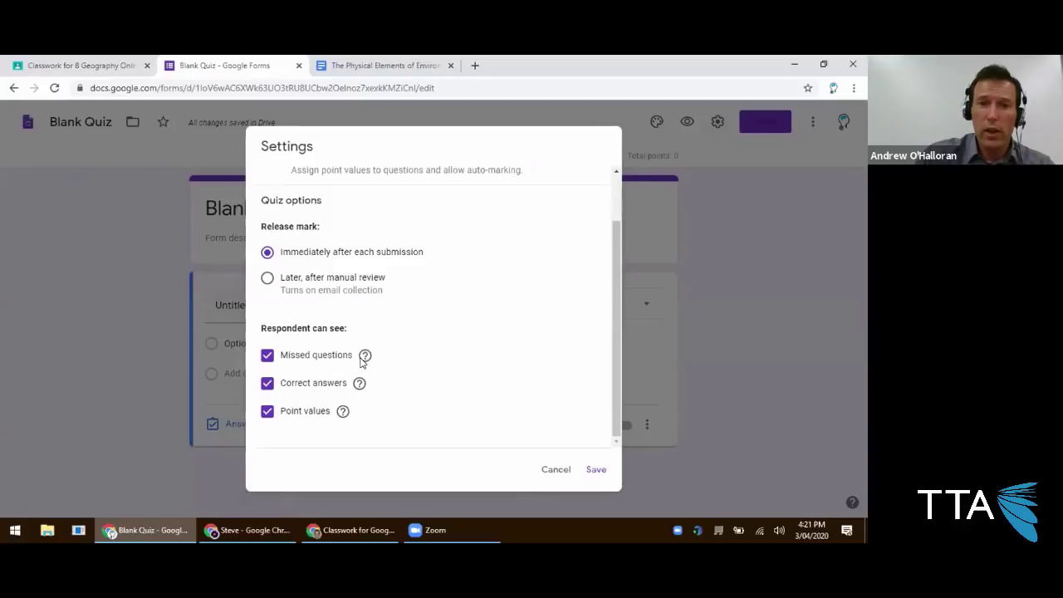
scroll(324, 303, up, 2)
scroll(324, 304, down, 2)
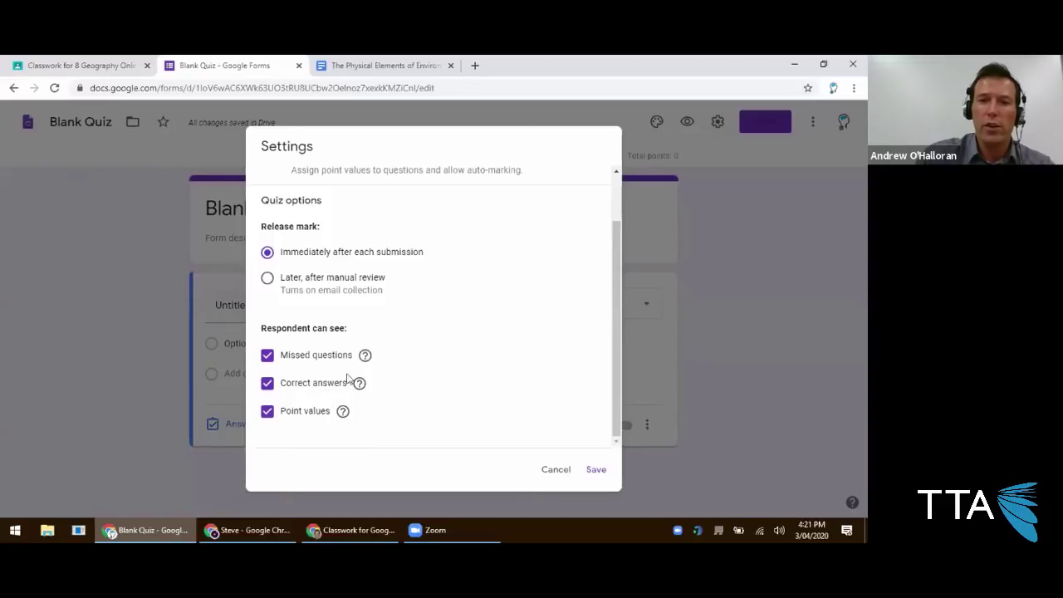
scroll(332, 286, up, 2)
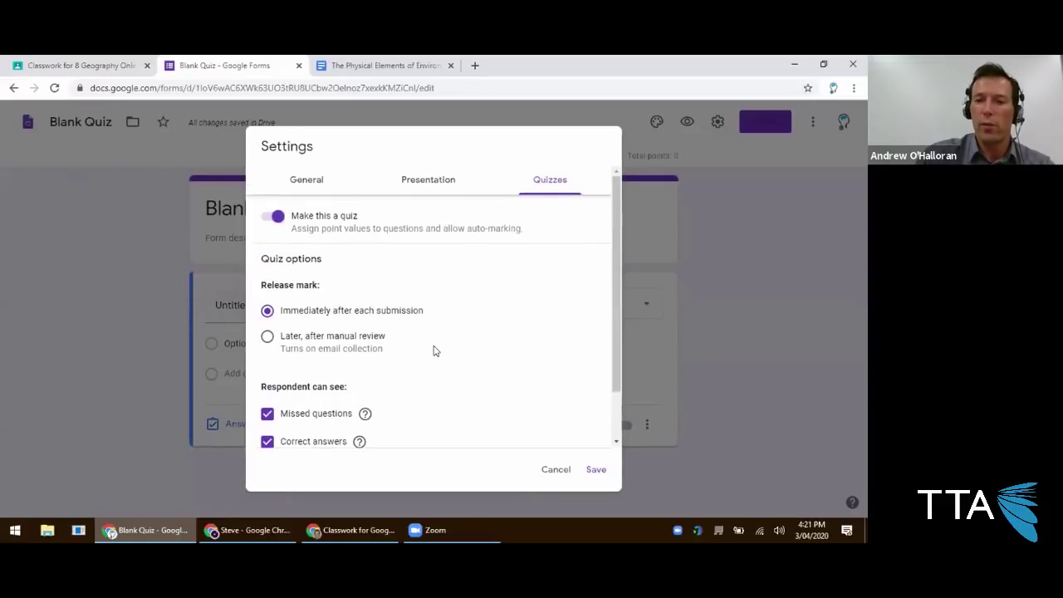
click(550, 470)
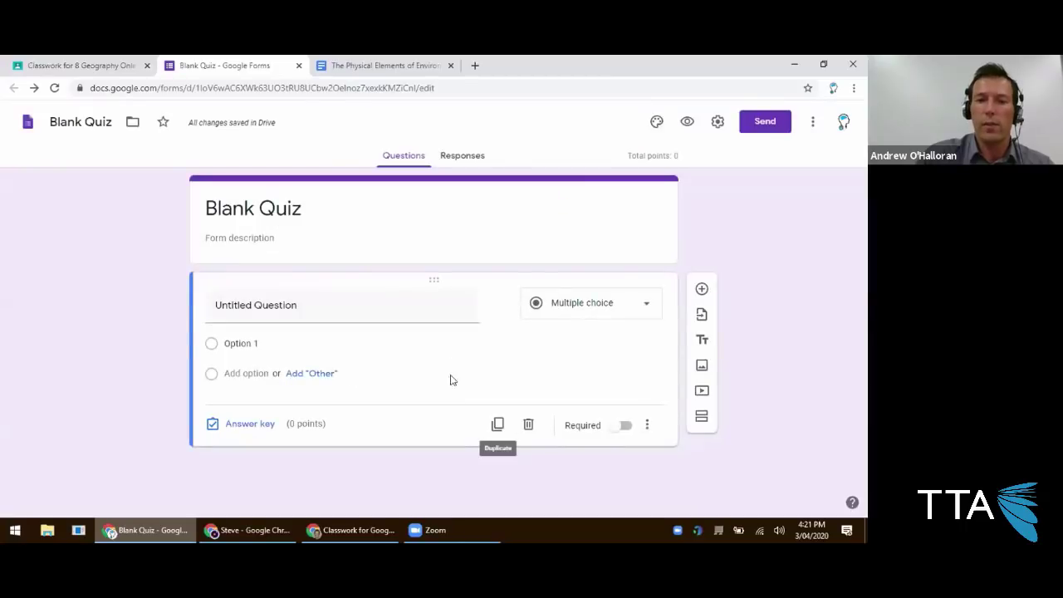
Close the Blank Quiz form, discard the quiz assignment, and collapse the track question card.
click(298, 65)
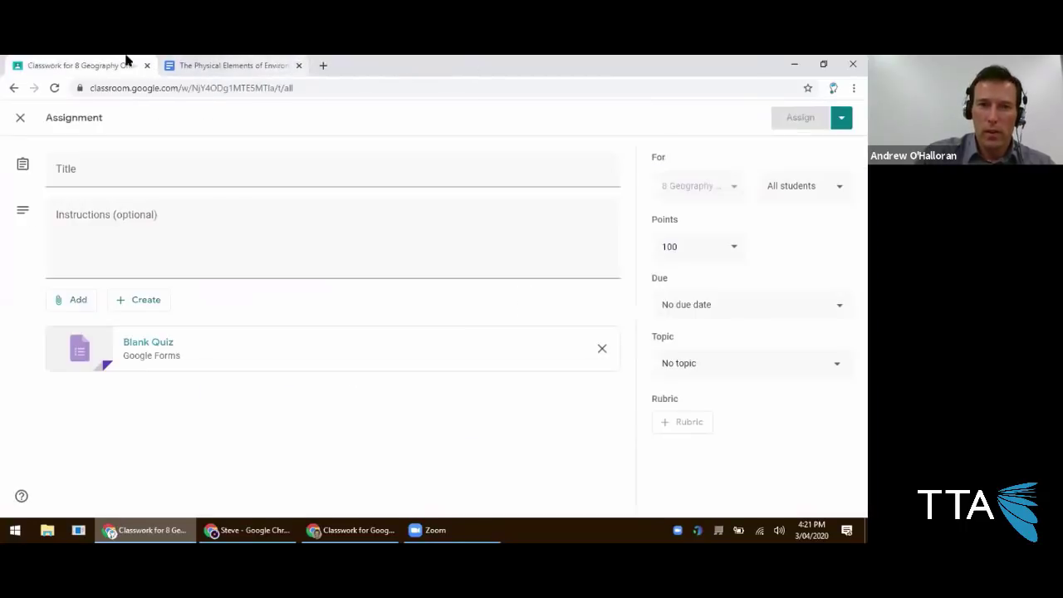
click(20, 118)
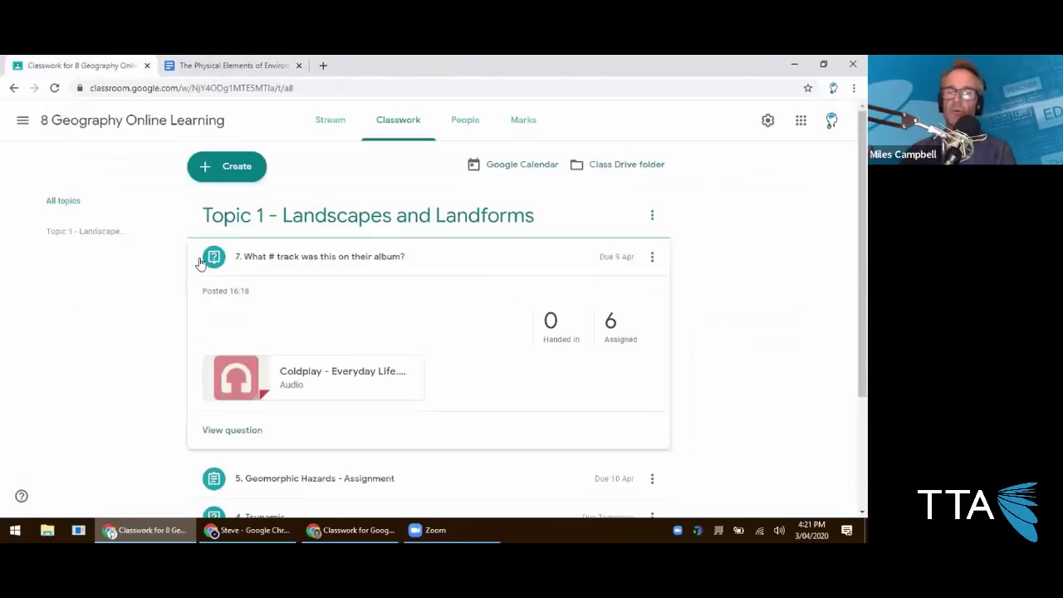
scroll(216, 266, down, 1)
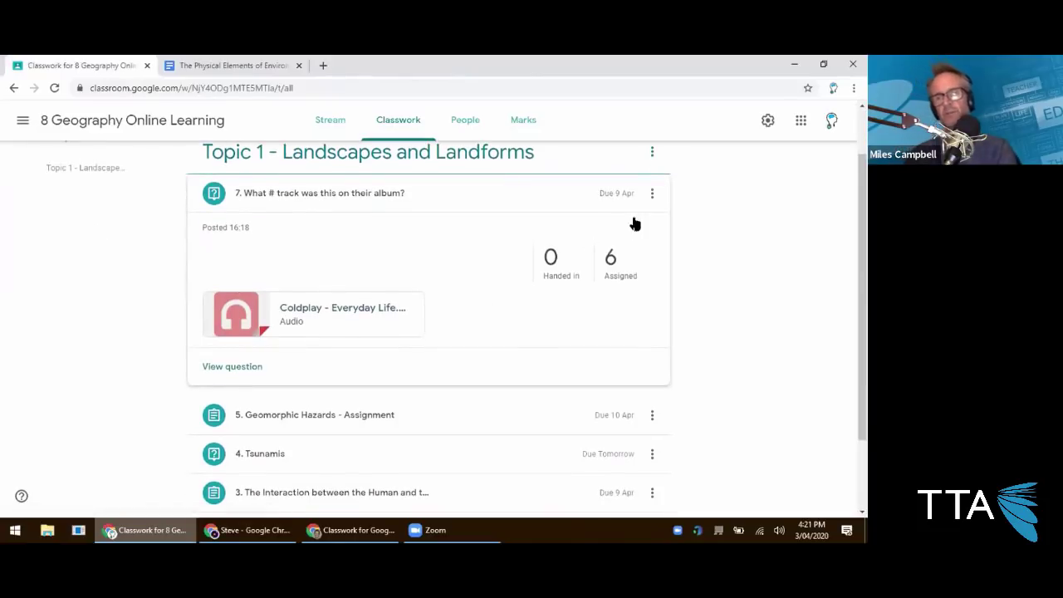
click(321, 195)
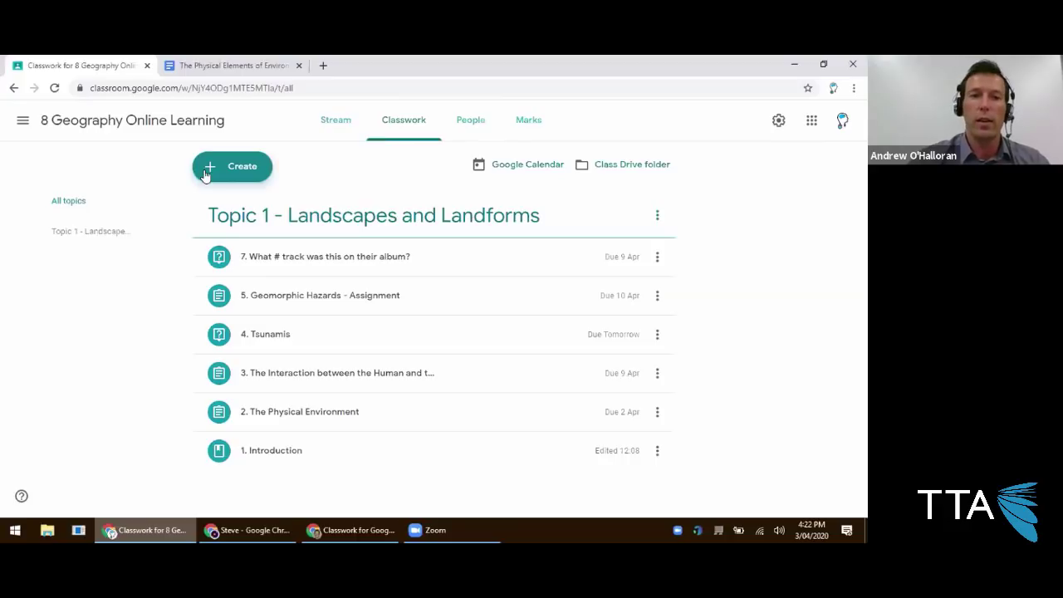
Create another quiz assignment, open its Blank Quiz form, then close the form again.
click(204, 171)
click(205, 227)
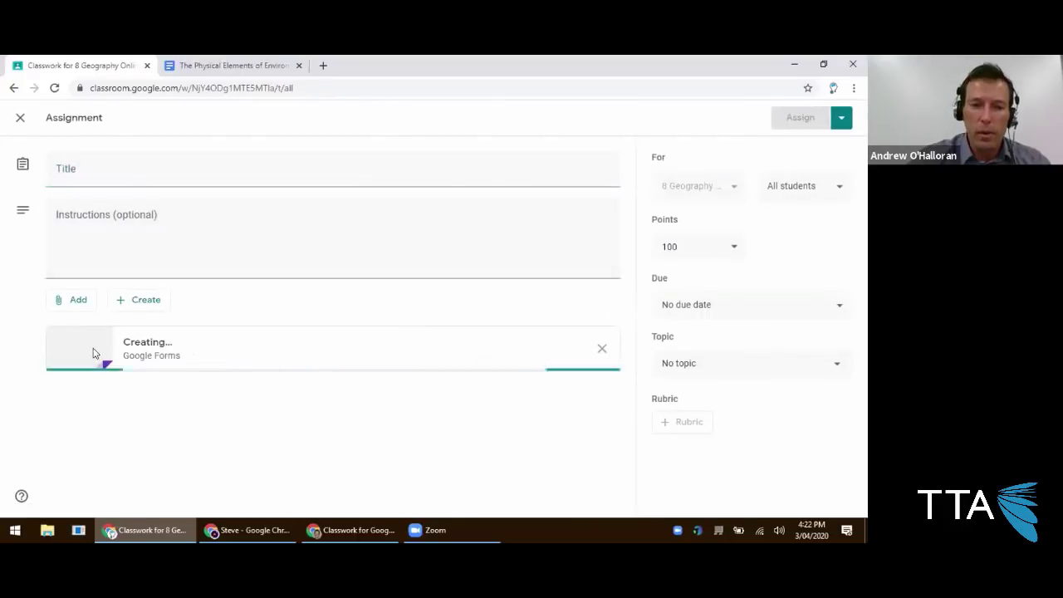
click(127, 347)
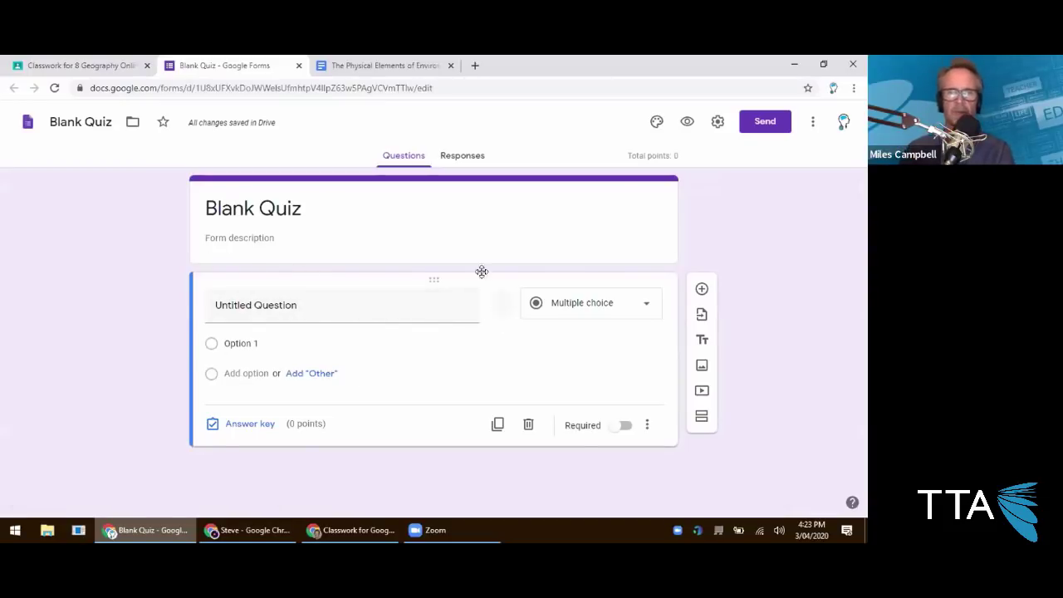
click(299, 66)
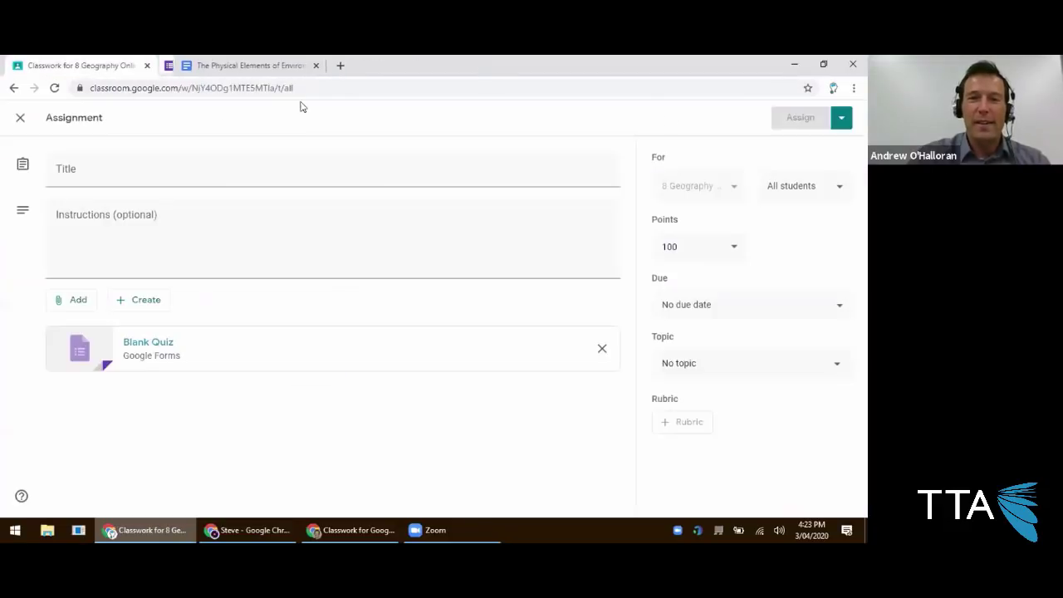
Discard the quiz assignment without posting and view the class Marks gradebook.
click(20, 117)
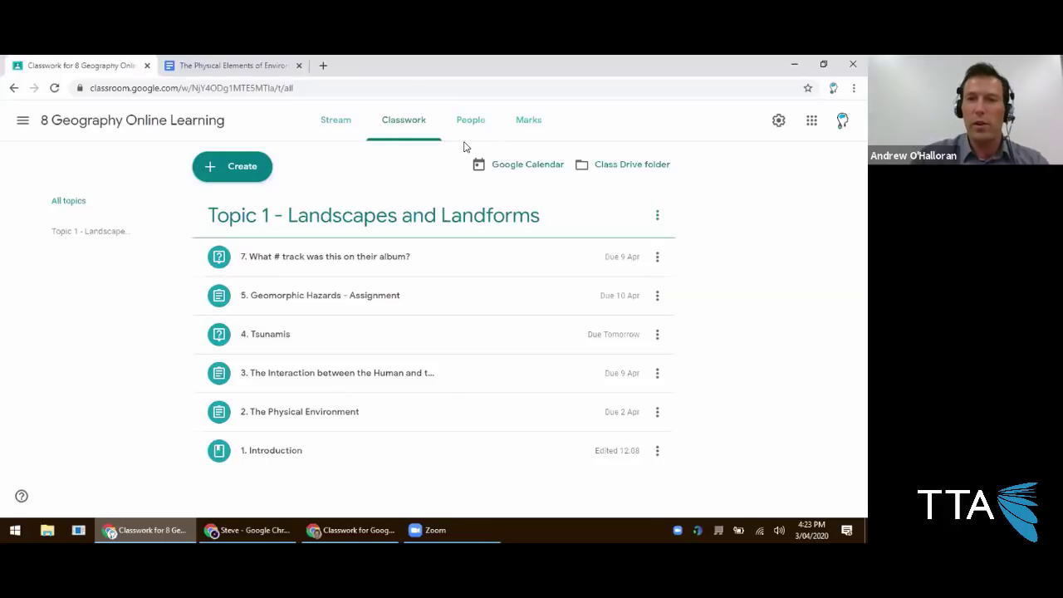
click(532, 125)
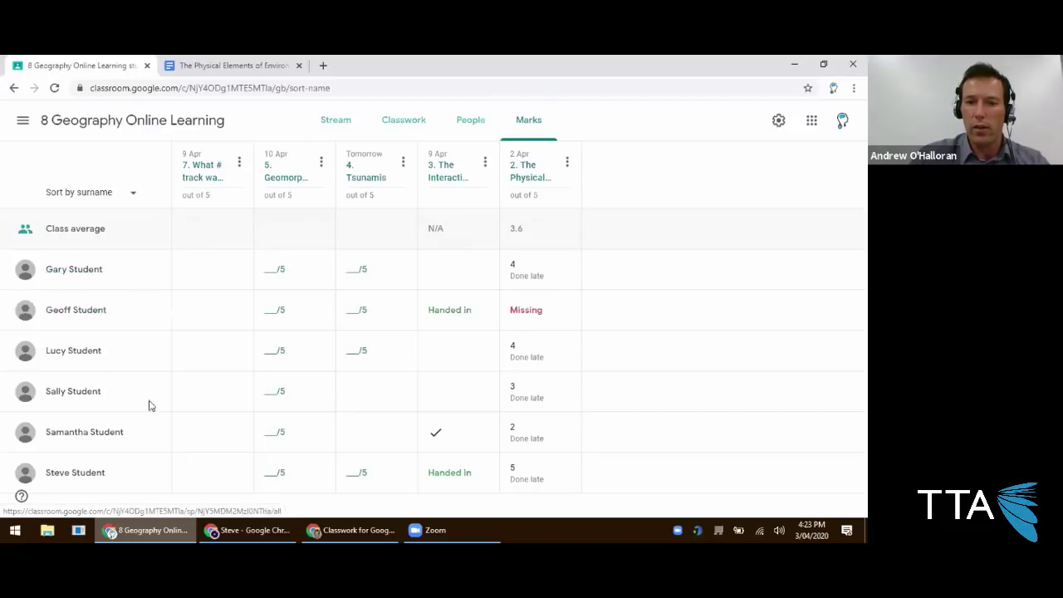
Return the bottom student's handed-in Interaction assignment from their work details, then go back to the class.
click(82, 471)
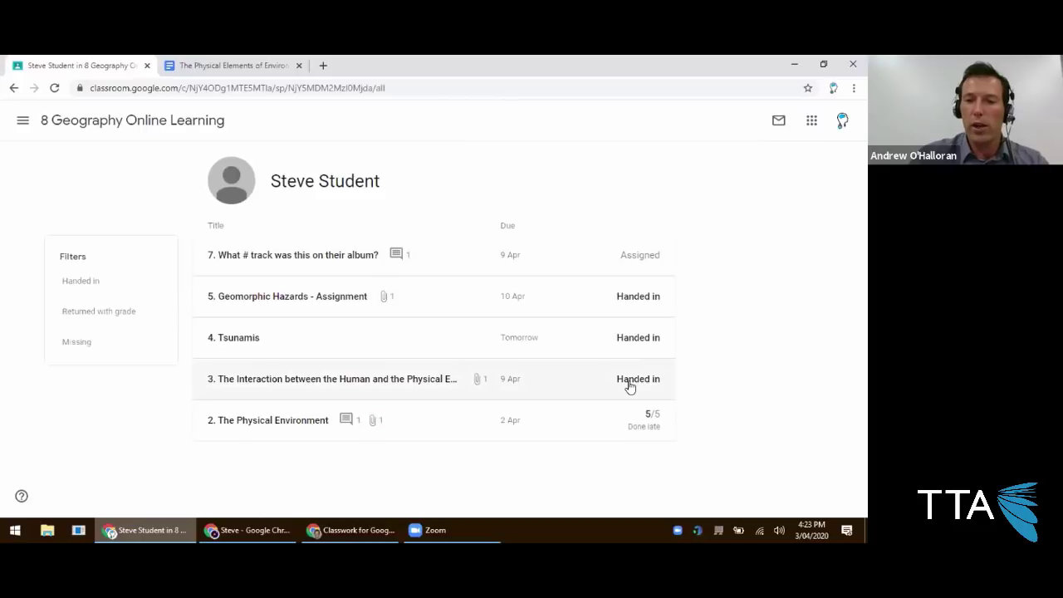
click(627, 382)
scroll(299, 428, down, 1)
click(254, 440)
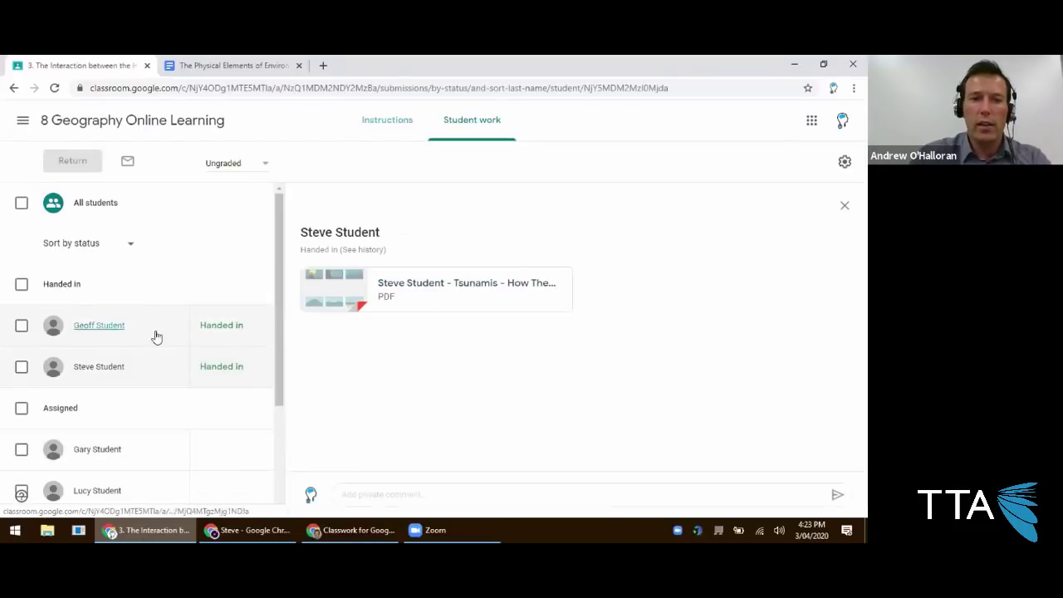
click(21, 366)
click(70, 162)
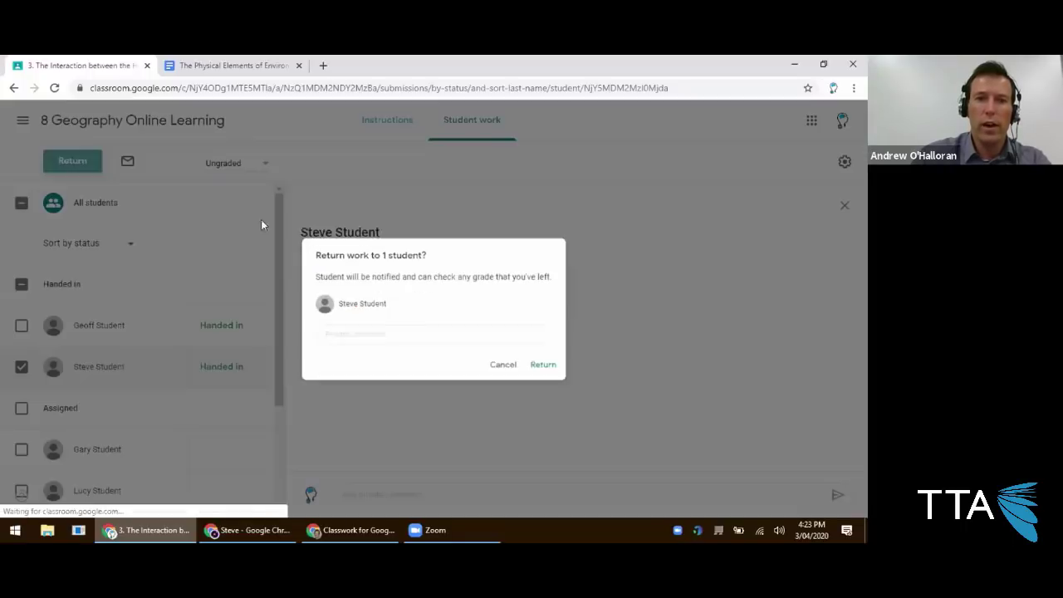
click(553, 372)
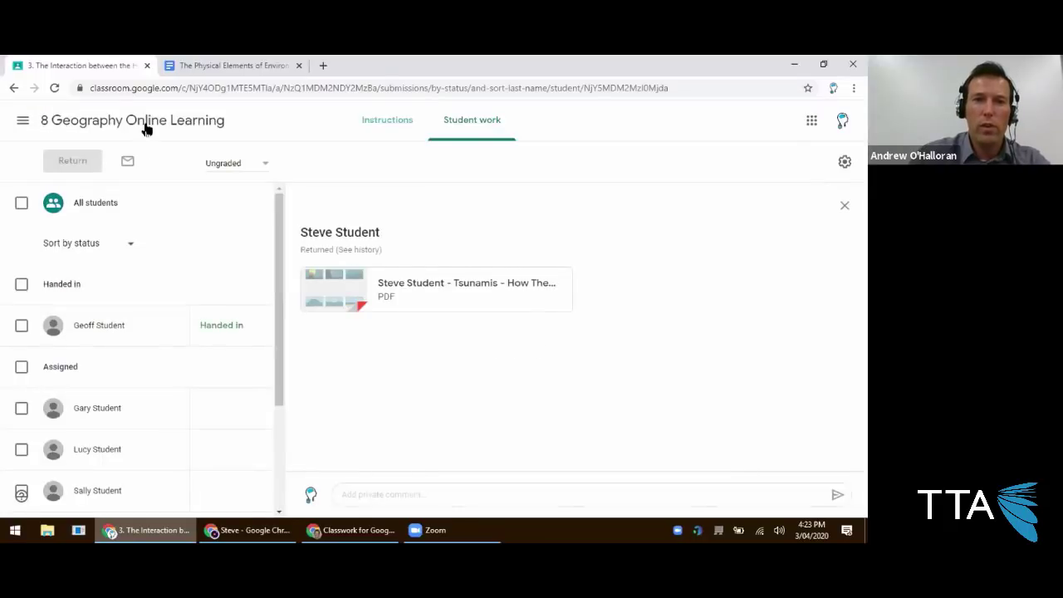
click(220, 123)
In Marks, enter Tsunamis marks of 5, 3 and 5 for the first, third and last students.
click(514, 131)
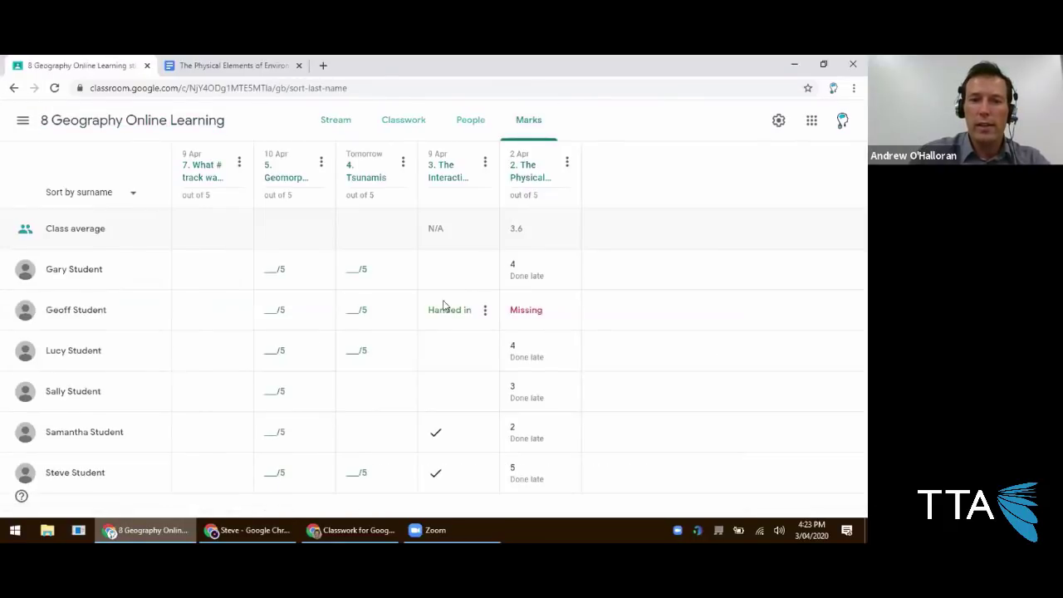
click(350, 273)
text(5)
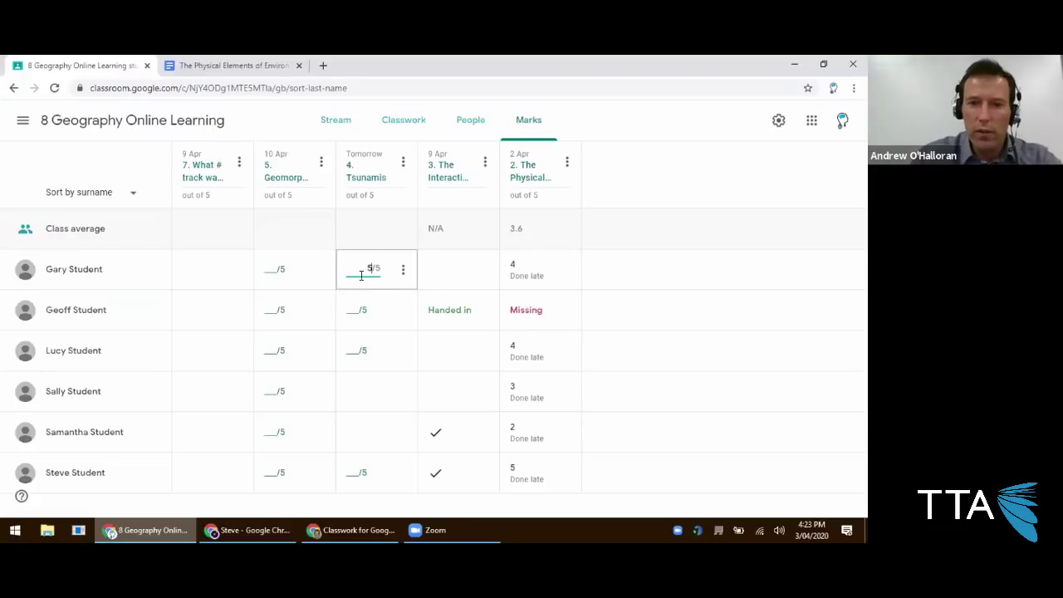
click(353, 309)
click(350, 351)
text(3)
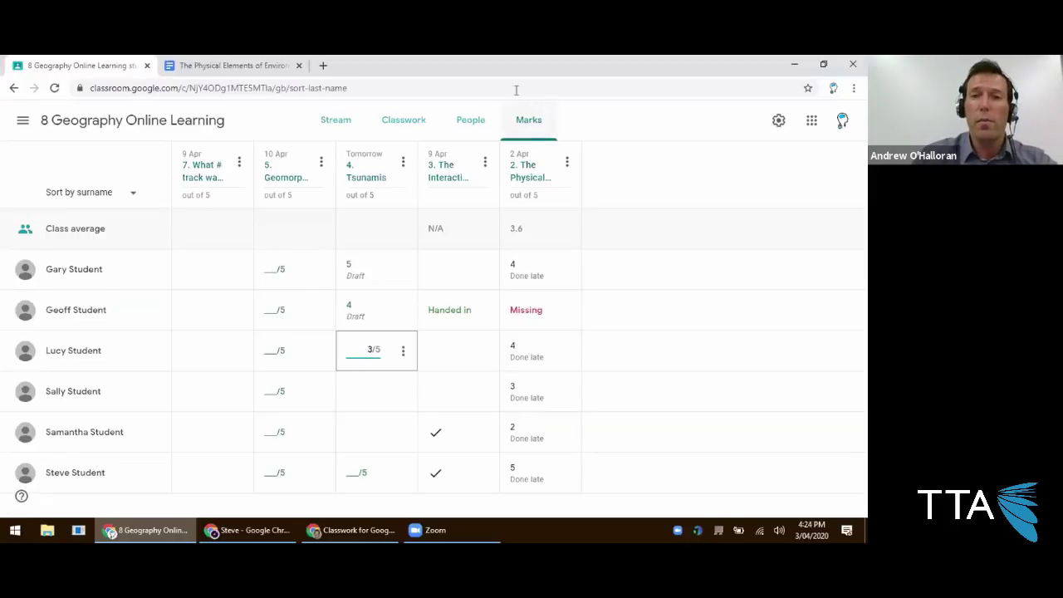
click(559, 123)
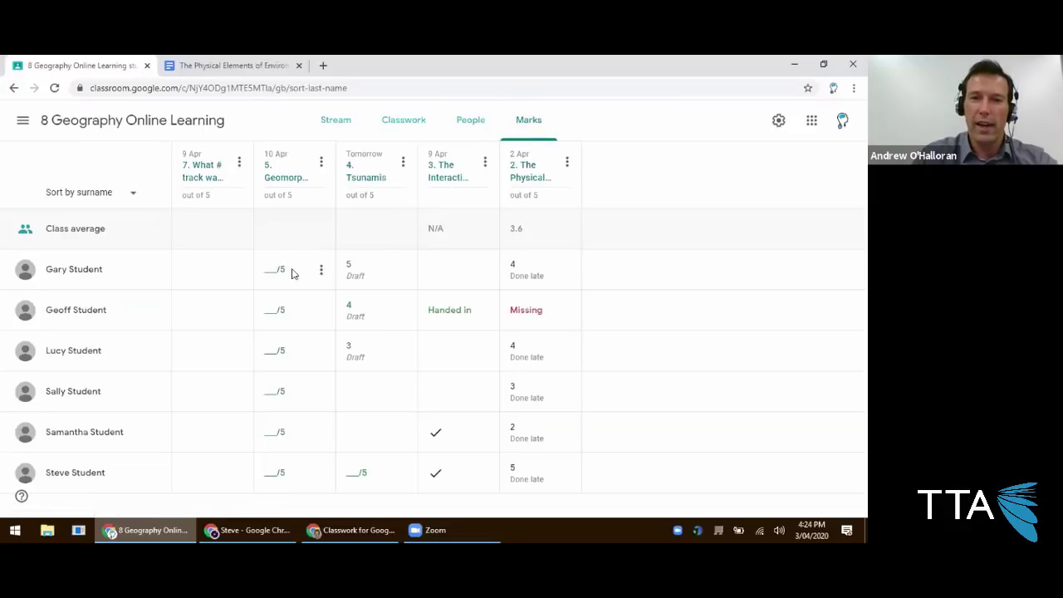
click(355, 466)
text(5)
Enter Geomorphic Hazards marks 5, 4, 2, 4, 4 and 3 for the six students.
click(280, 472)
text(3)
click(270, 428)
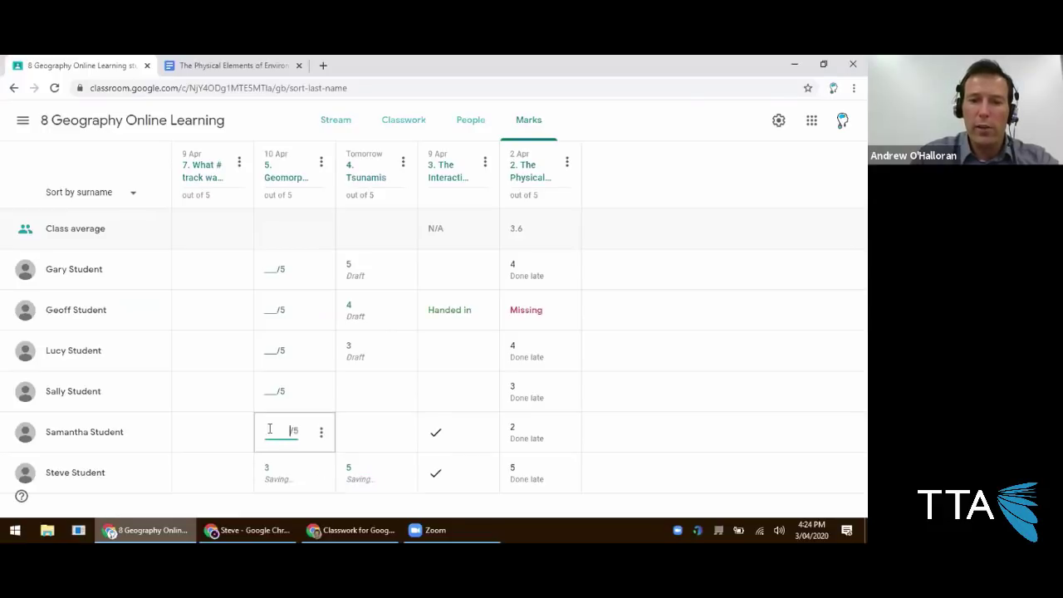
text(4)
click(270, 388)
text(4)
click(270, 349)
text(2)
click(270, 306)
text(4)
click(267, 271)
text(5)
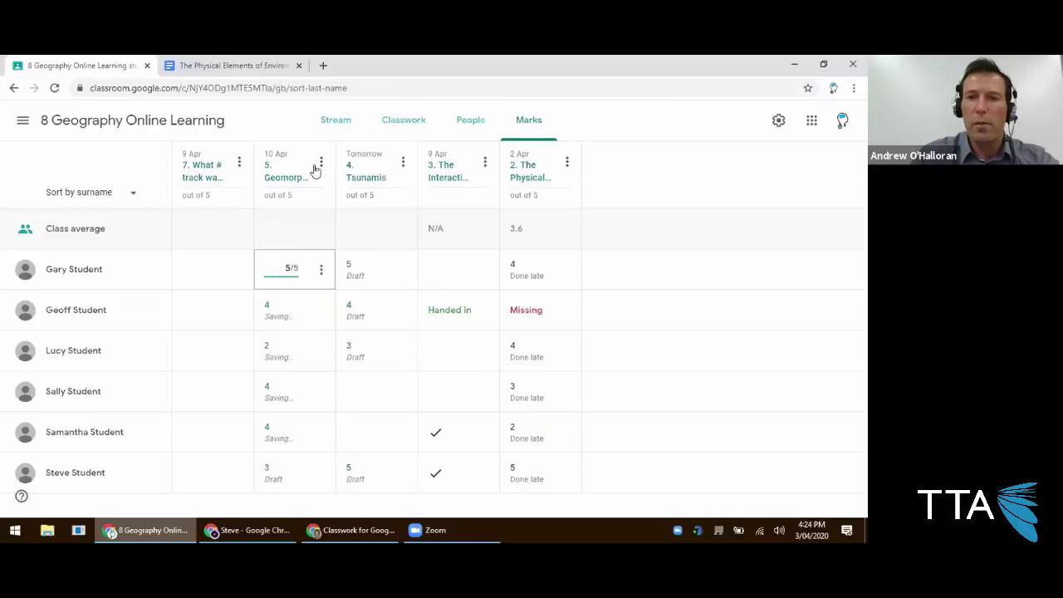
click(321, 162)
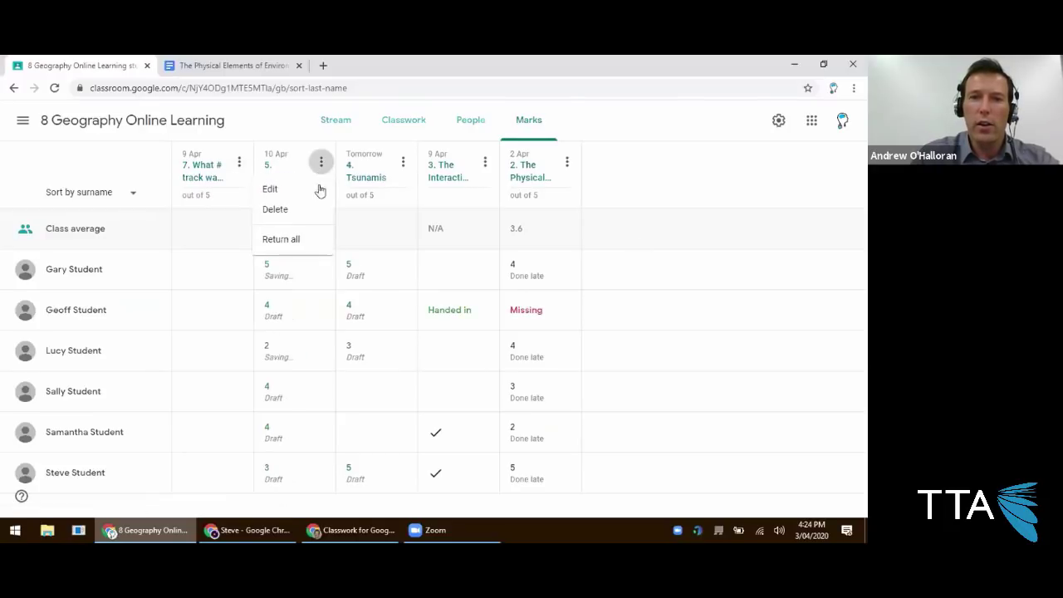
Return all Geomorphic Hazards marks, then all Tsunamis marks with the comment 'Great work everyone!'.
click(304, 243)
click(550, 465)
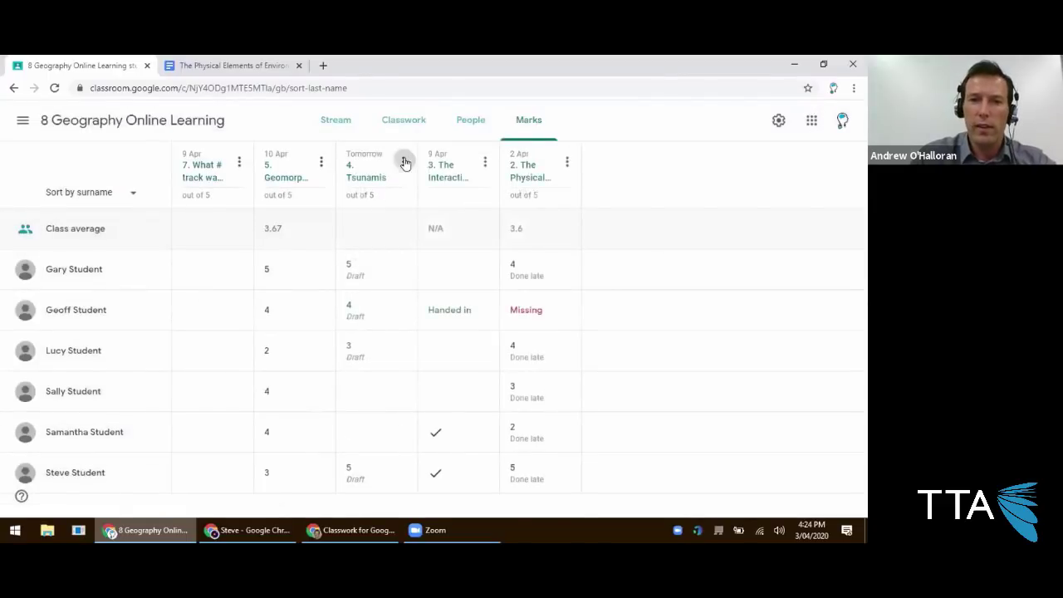
click(403, 162)
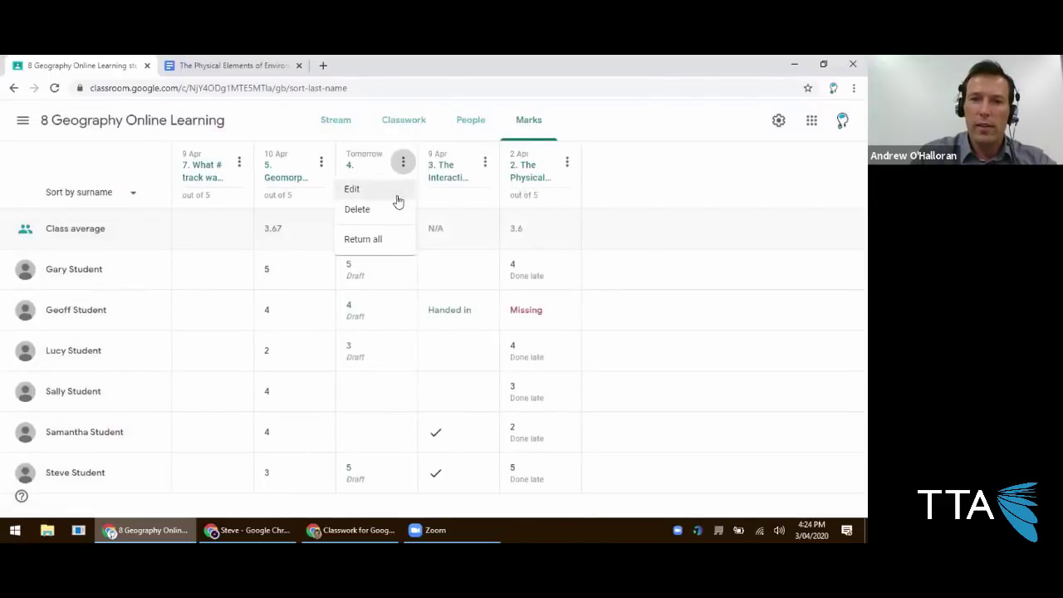
click(384, 239)
click(397, 396)
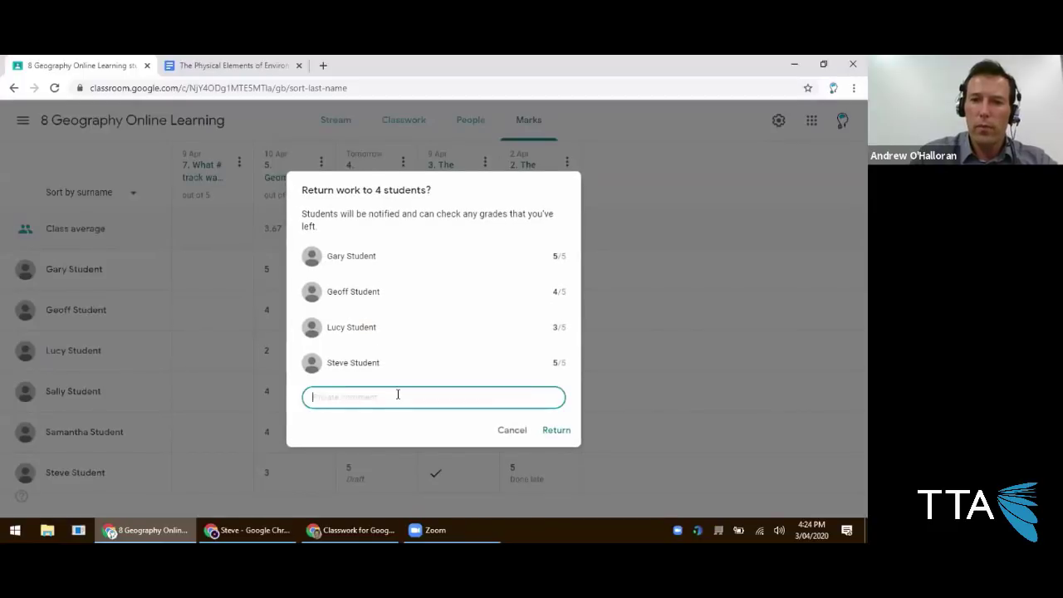
text(Great work everyone!)
key(Return)
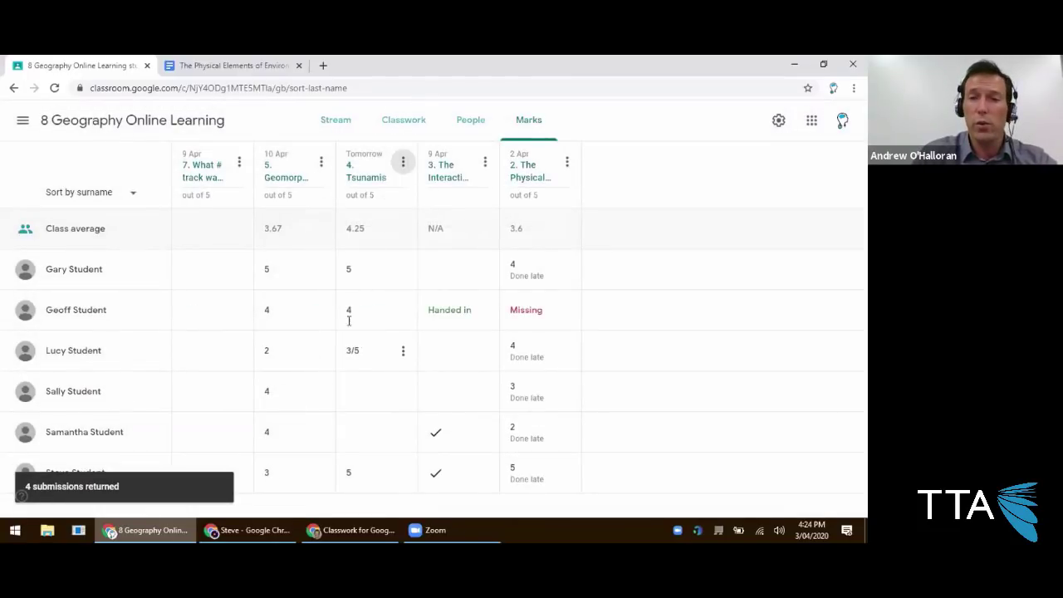
Return assignment 3 to all four remaining students, confirming both dialogs.
click(484, 163)
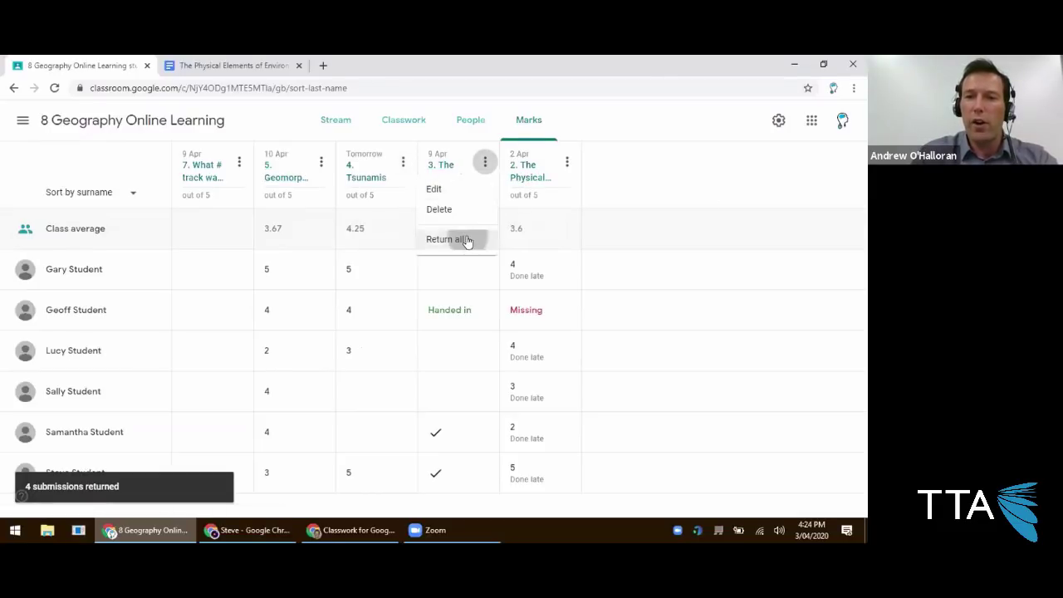
click(467, 240)
click(493, 352)
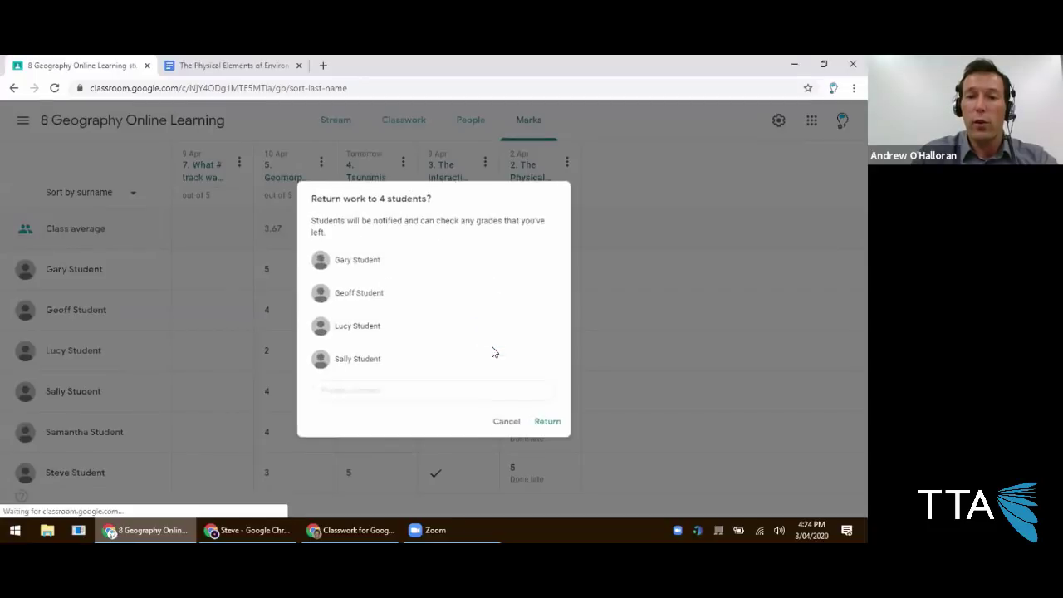
click(541, 431)
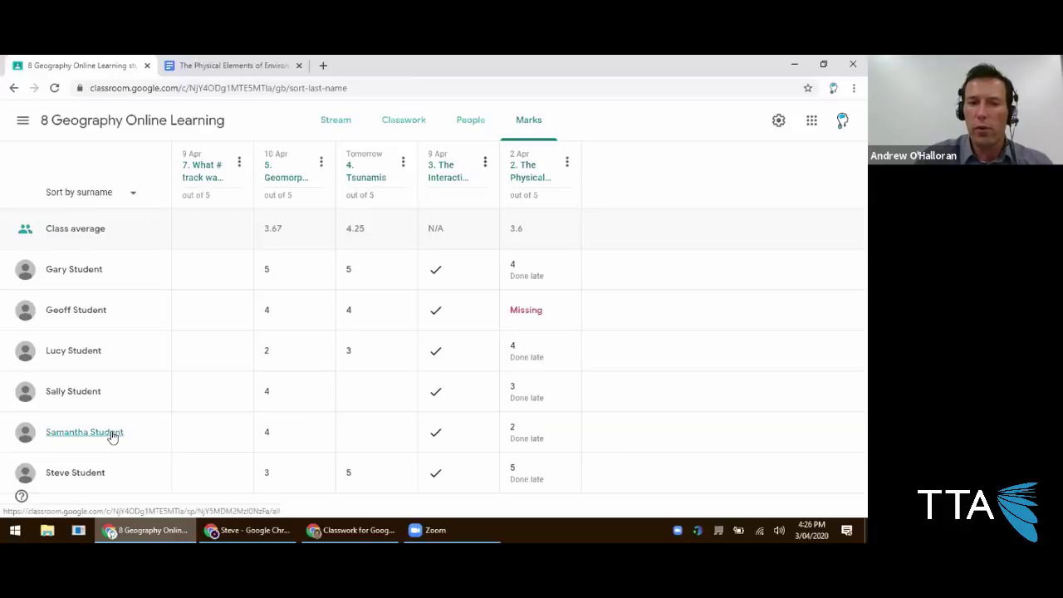
Open the student's Physical Environment submission, change the mark from 2 to 0/5, and return it.
click(569, 434)
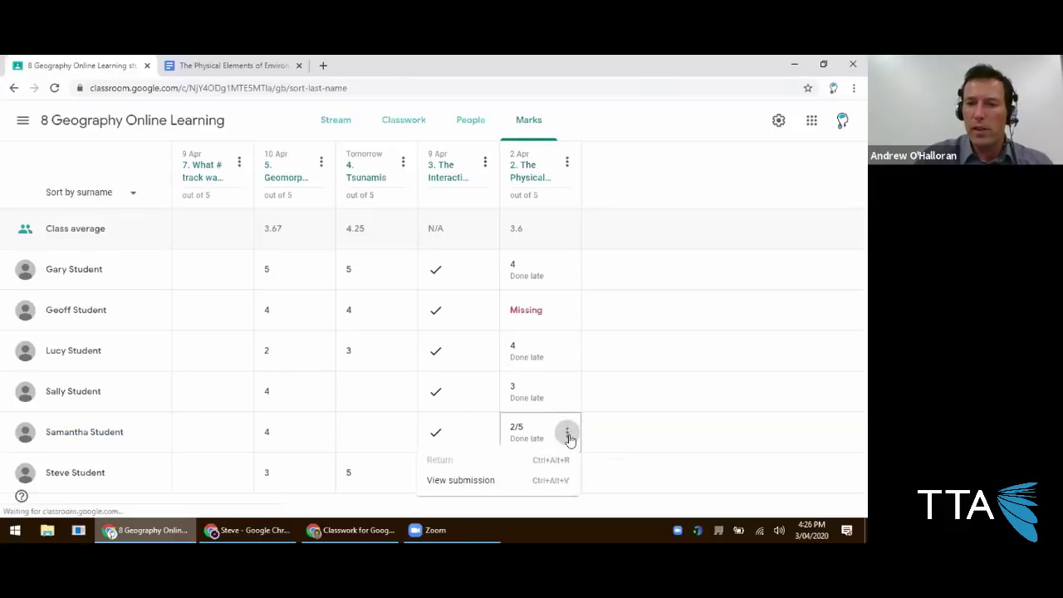
click(485, 482)
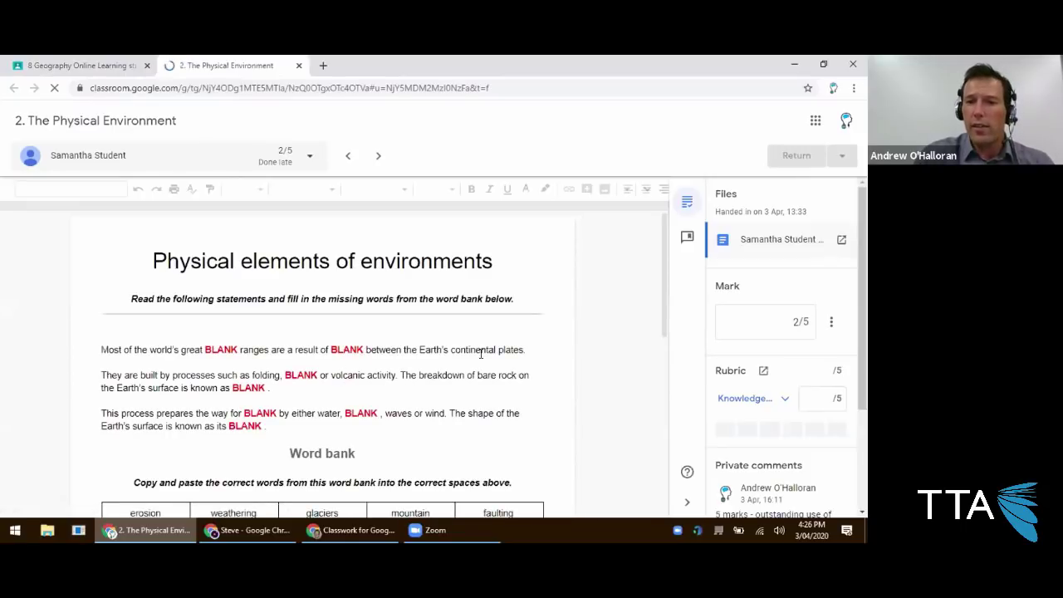
scroll(357, 349, down, 1)
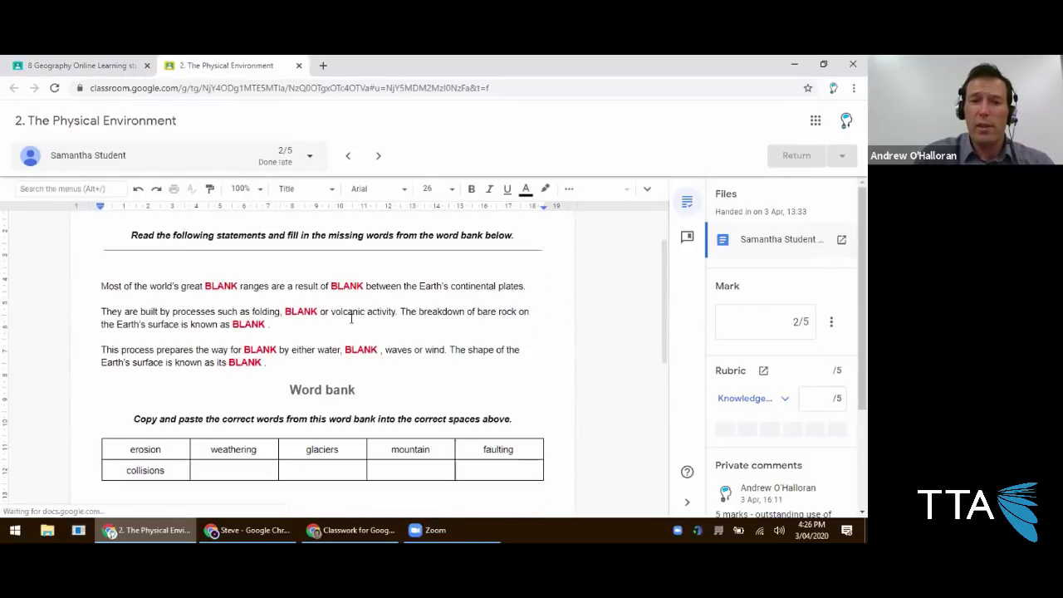
click(778, 311)
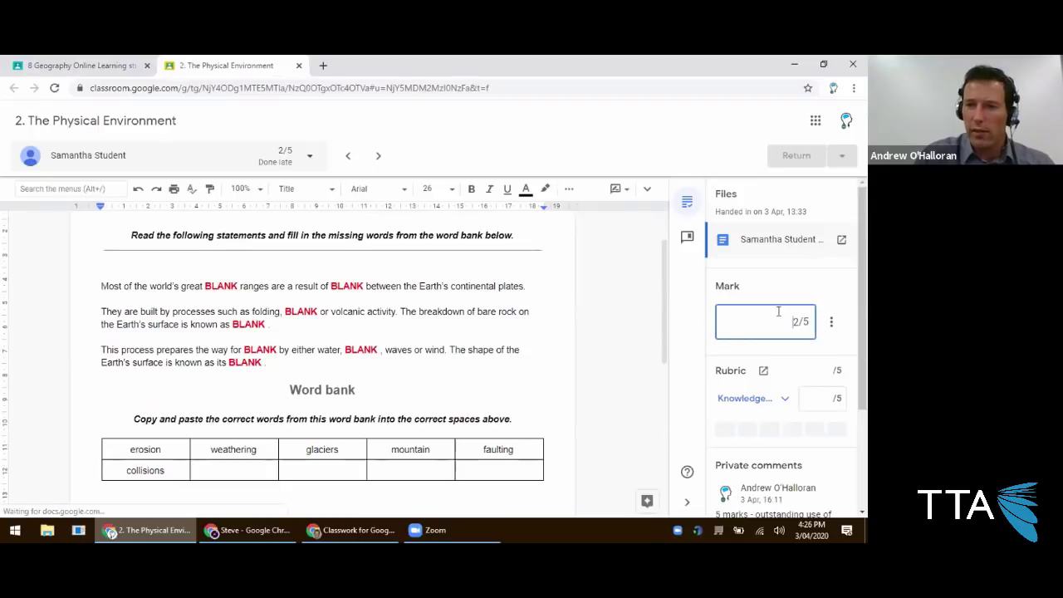
key(Delete)
text(0)
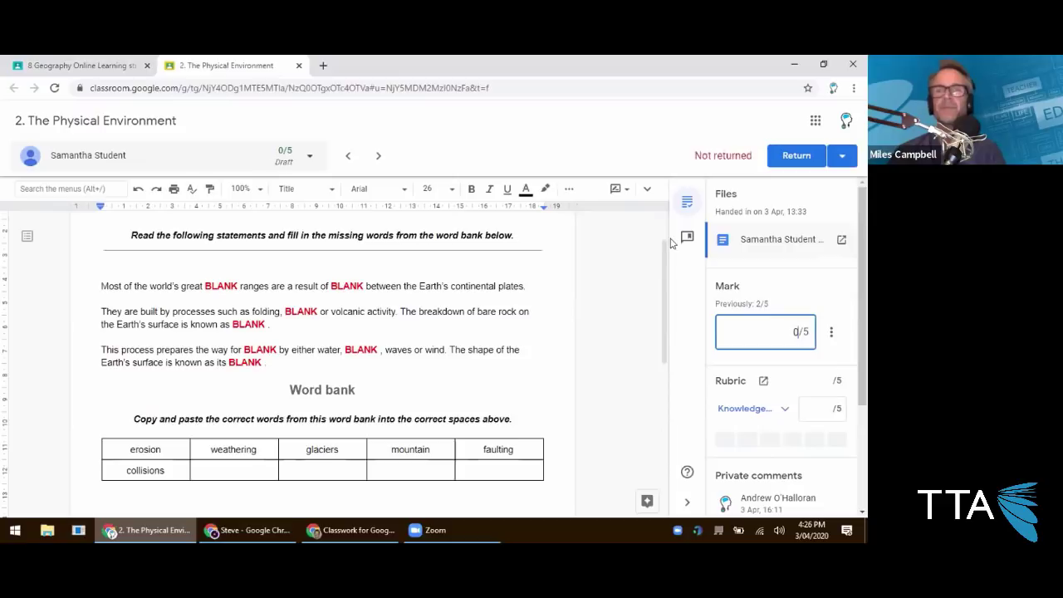
click(619, 156)
click(780, 158)
click(531, 356)
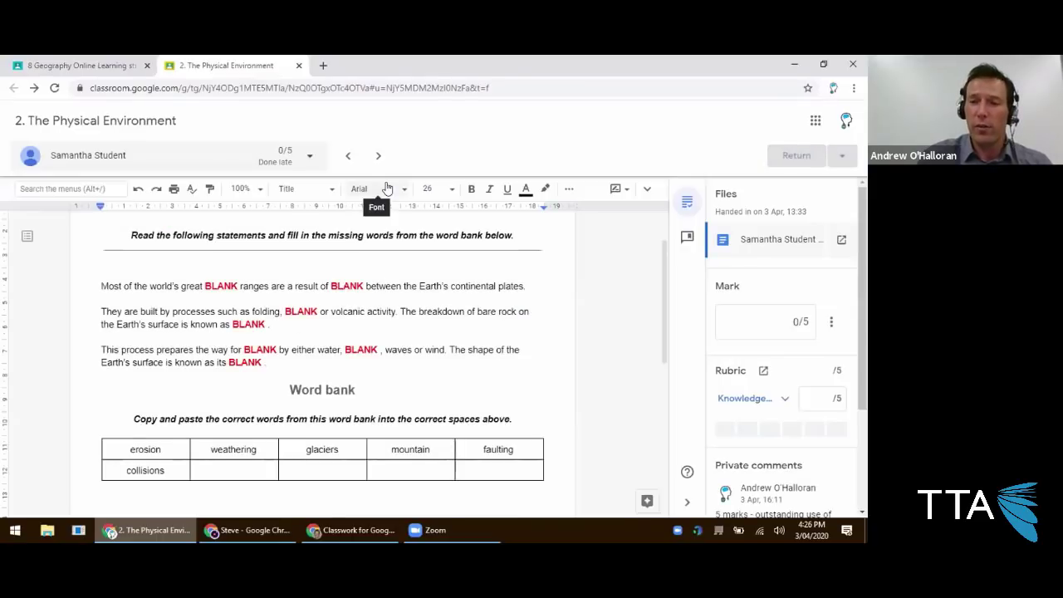
click(759, 321)
Post a private comment starting '0 marks. This probably wasn't attempted…' offering to regrade later.
scroll(770, 387, down, 1)
scroll(770, 398, down, 1)
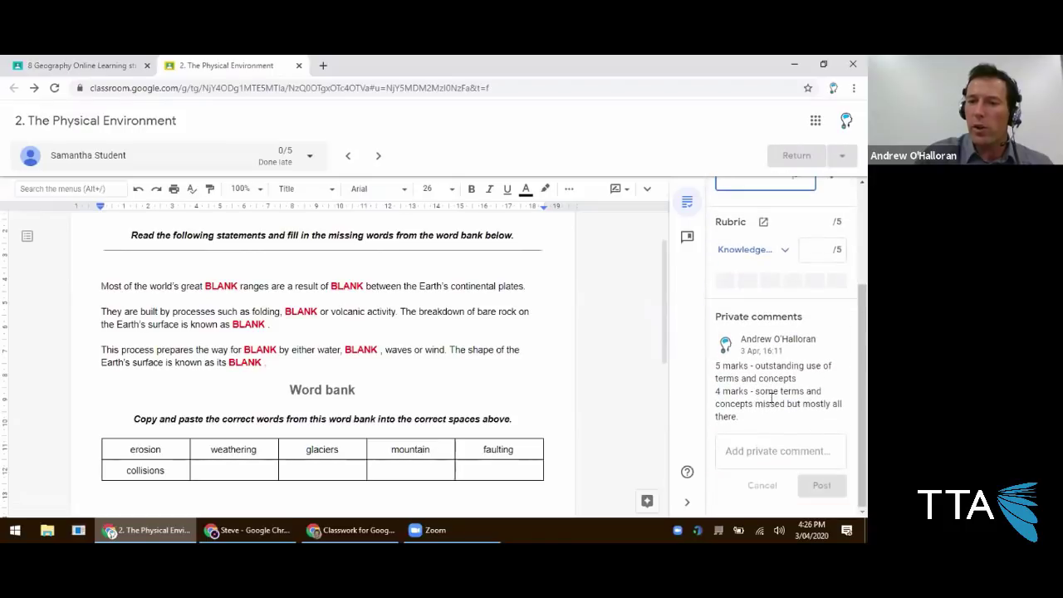
click(785, 450)
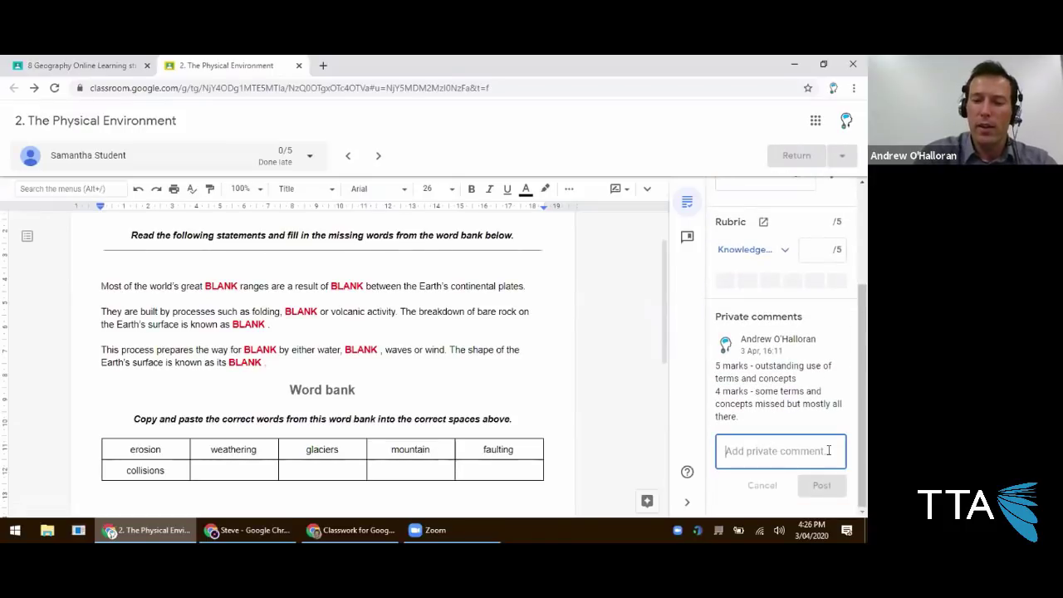
text(0 marks. This)
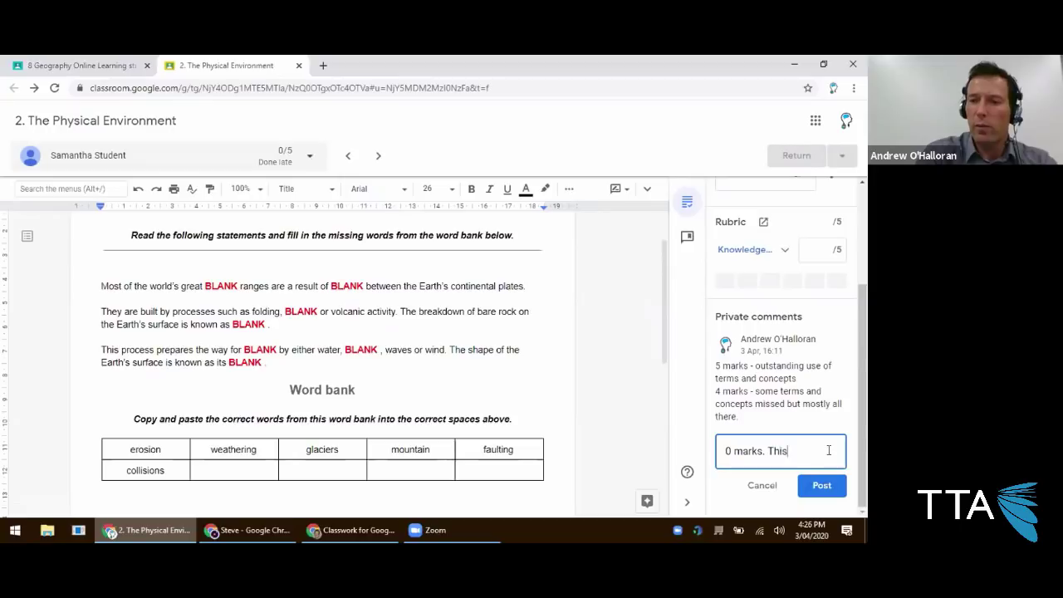
text( probably was)
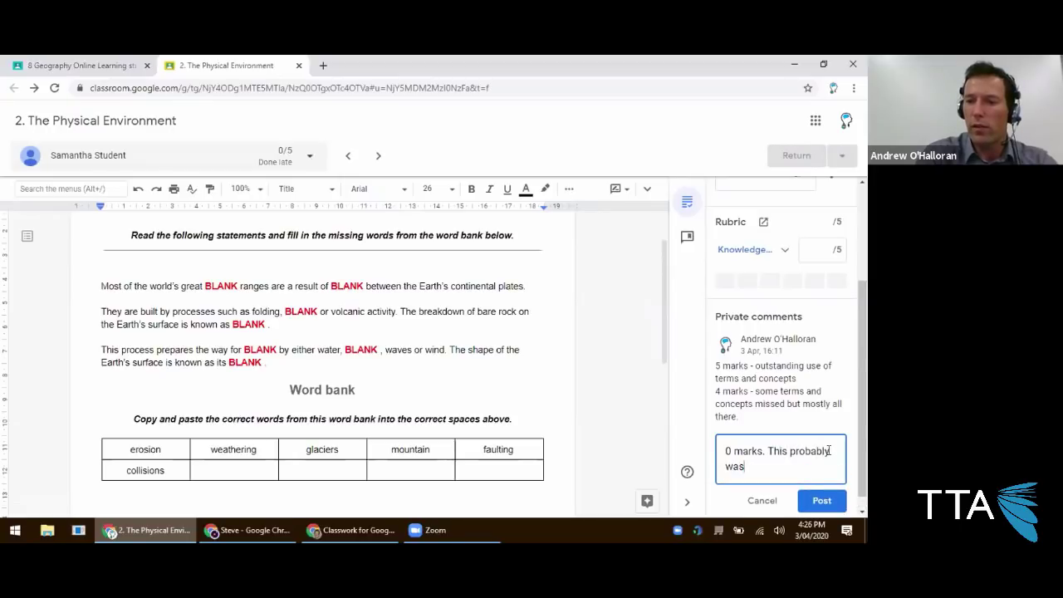
text(n't attempted because you didn)
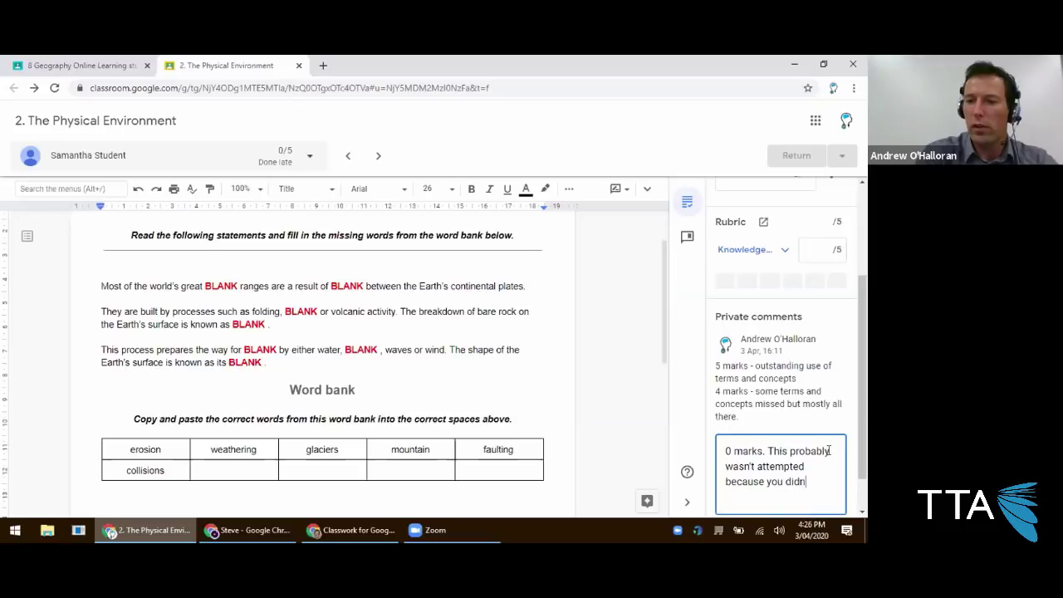
text('t see it.)
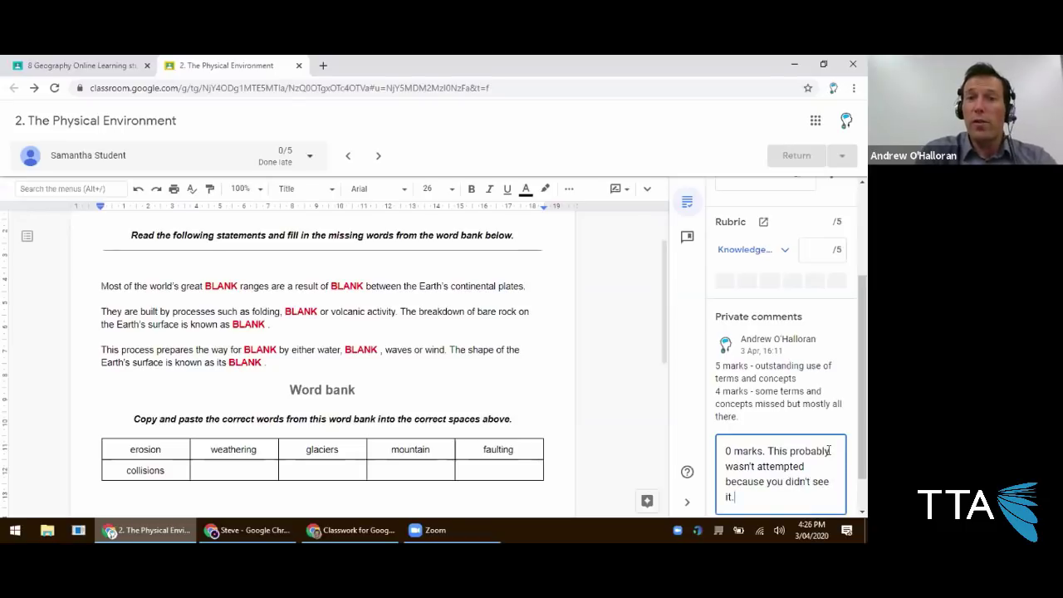
text( When you get this completed)
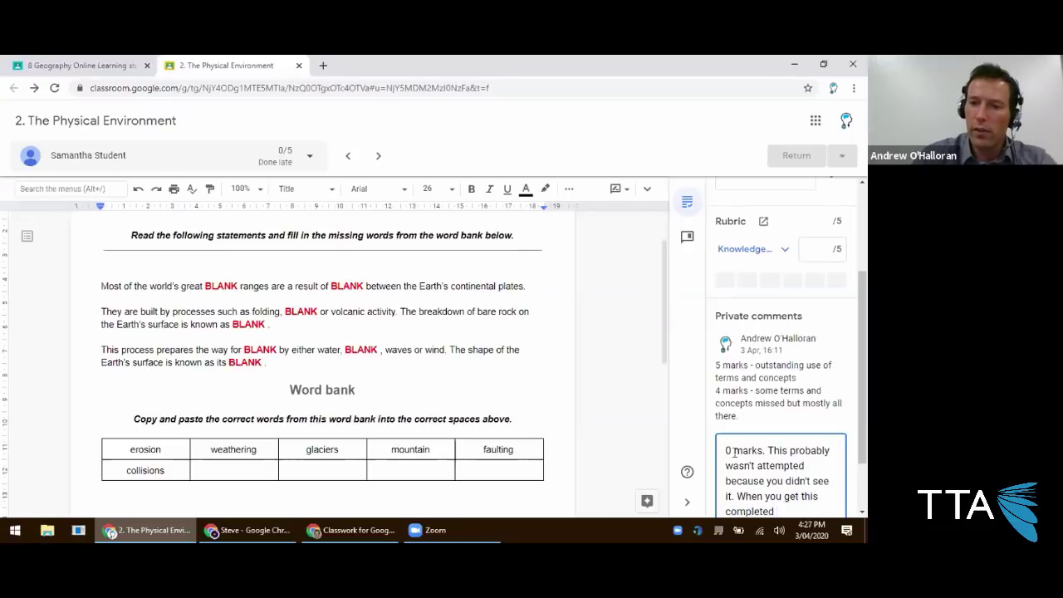
scroll(735, 450, down, 2)
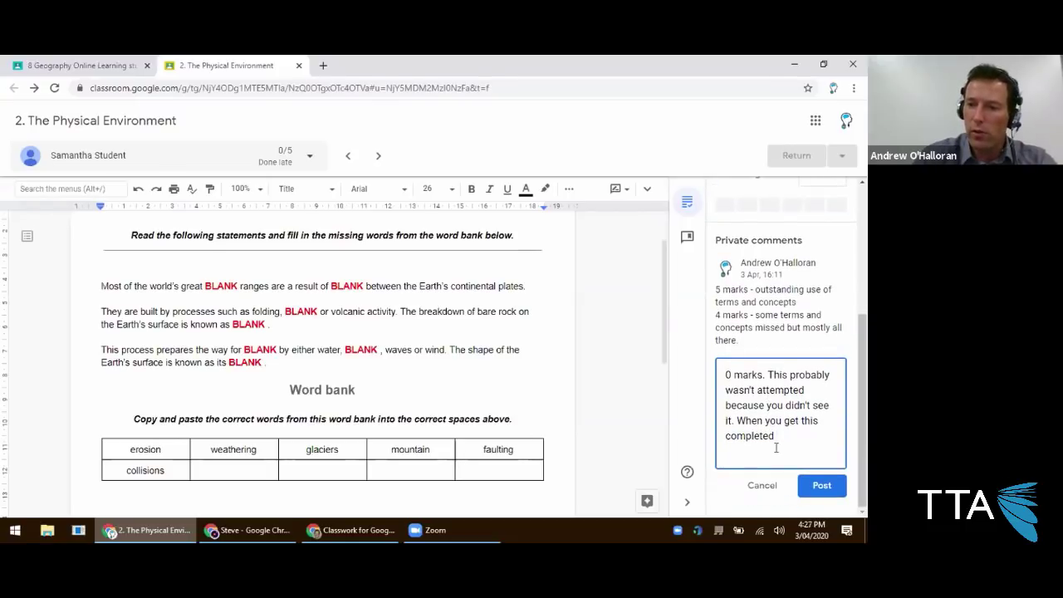
text(, )
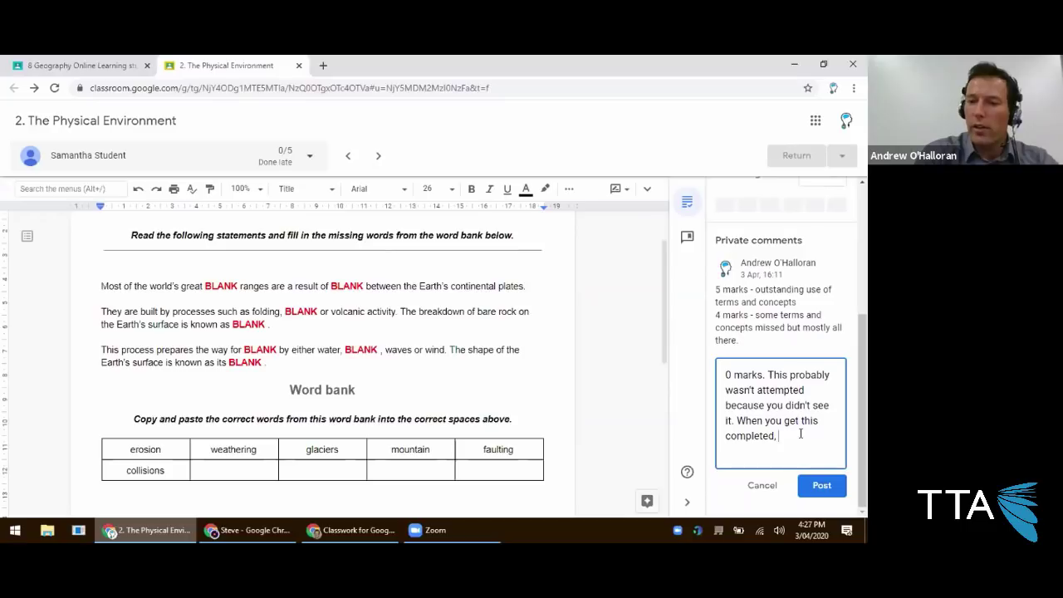
text(I'll happily )
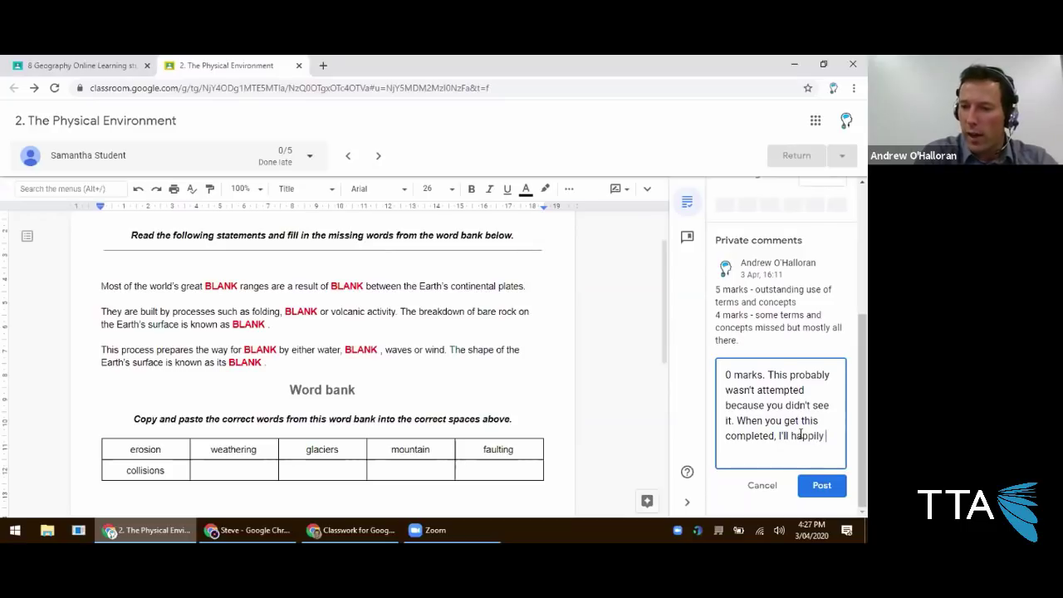
text(regrade for this )
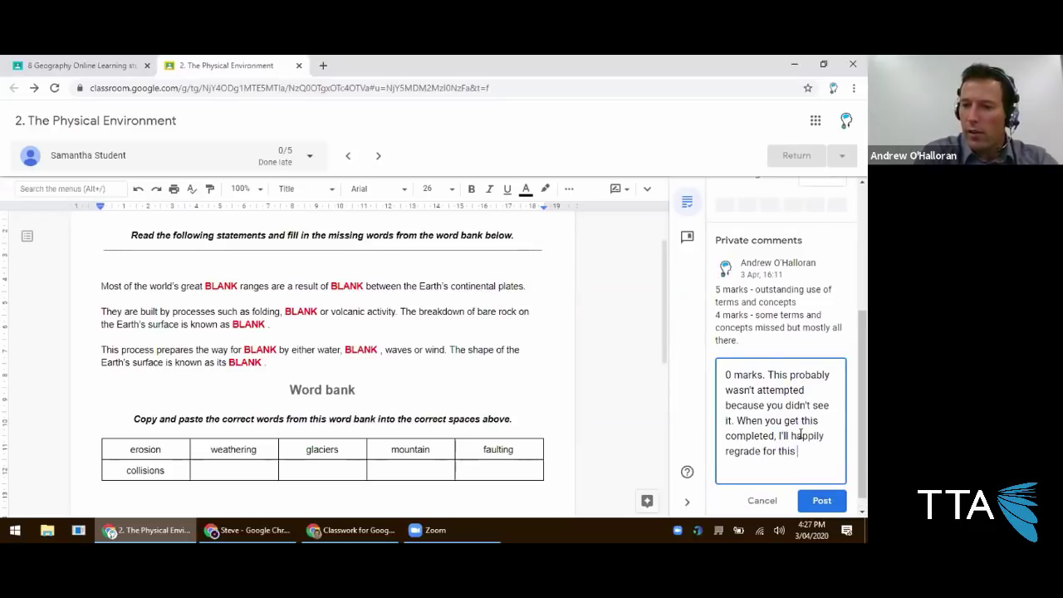
text(you!)
key(ctrl+Return)
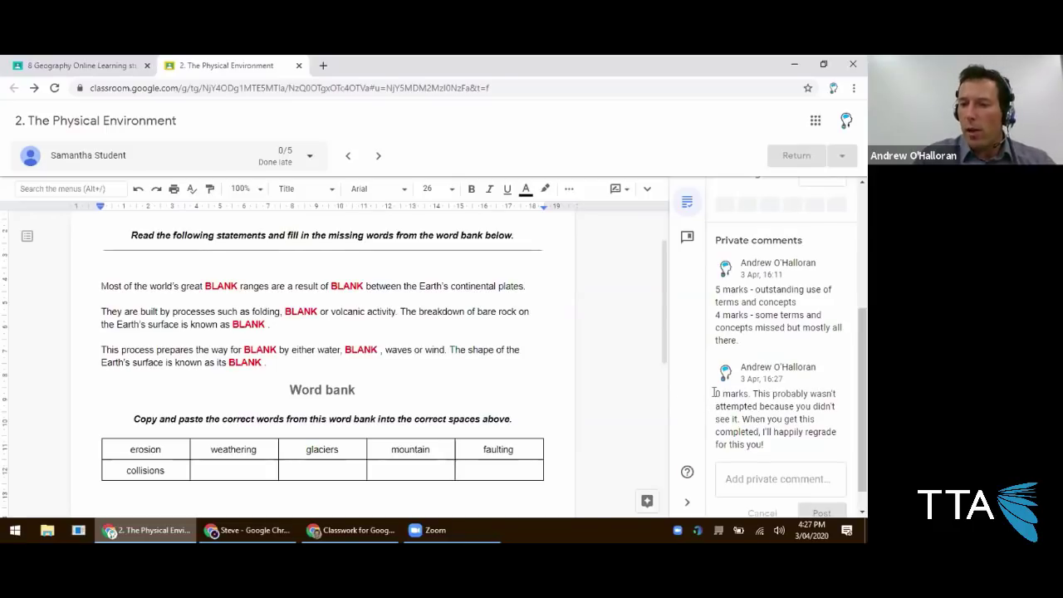
Highlight the posted comment, then switch to the 8 Geography Online Learning tab's Marks.
drag(716, 393, 768, 445)
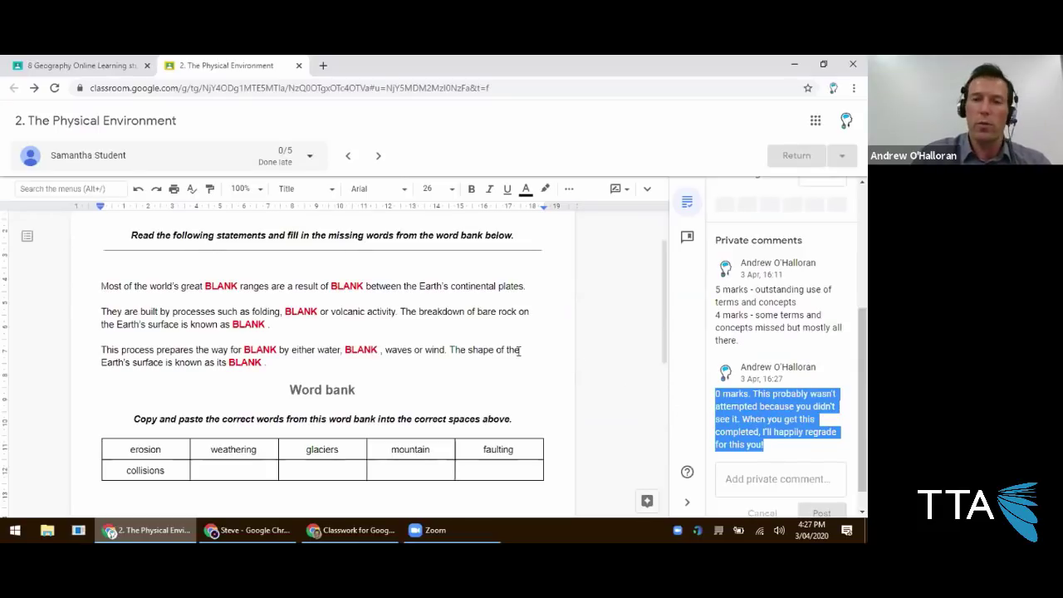
click(119, 68)
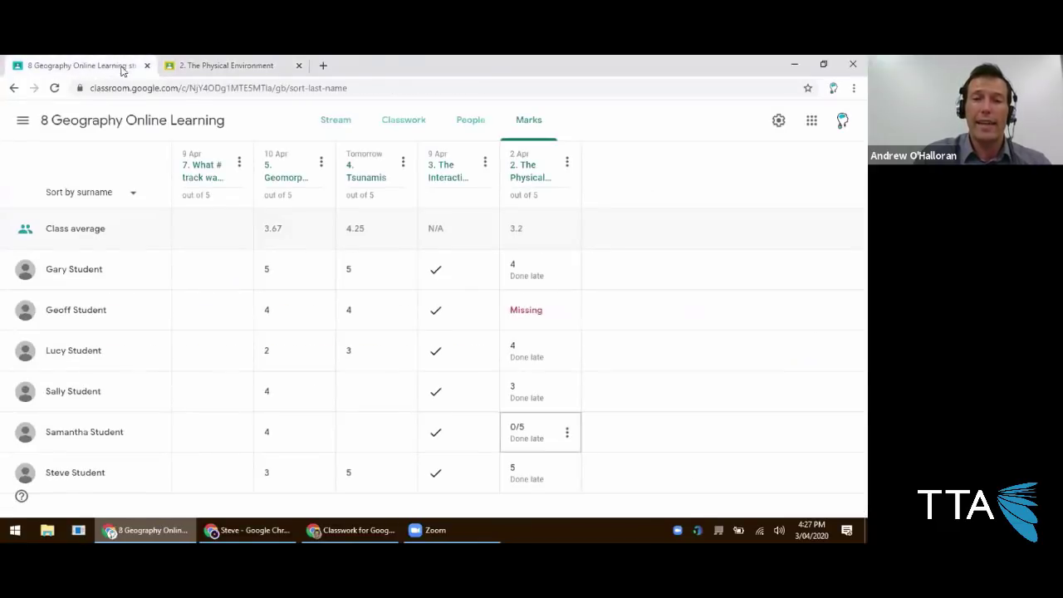
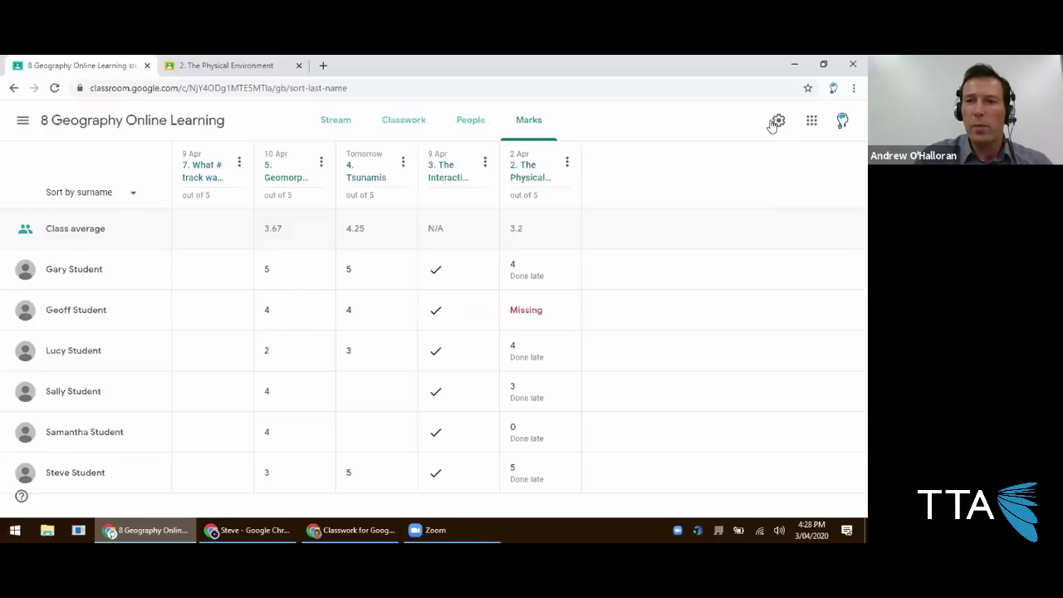
In Class settings, set the overall mark calculation to Total points.
click(475, 130)
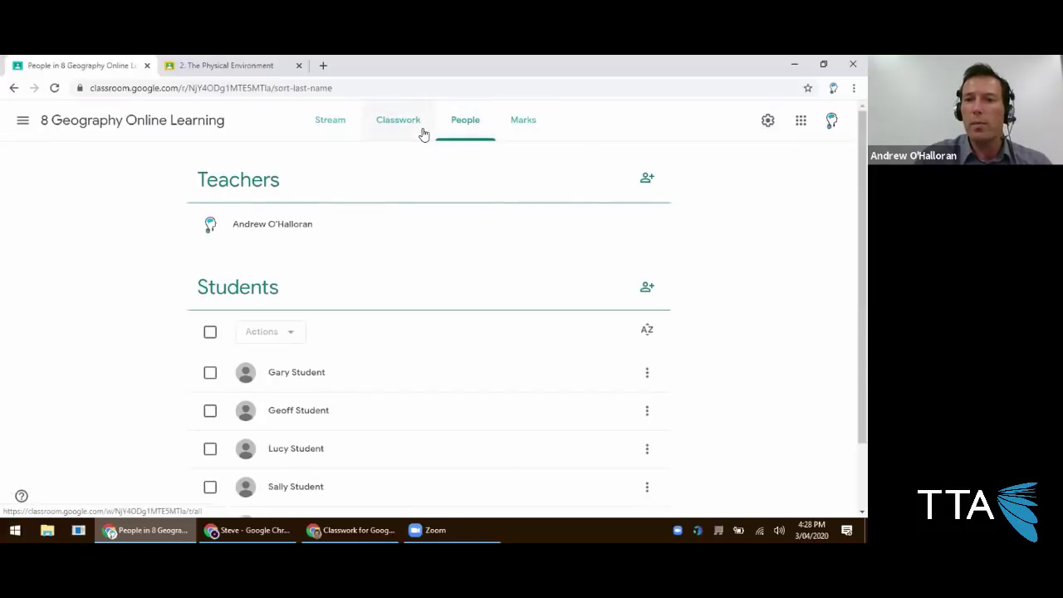
click(421, 130)
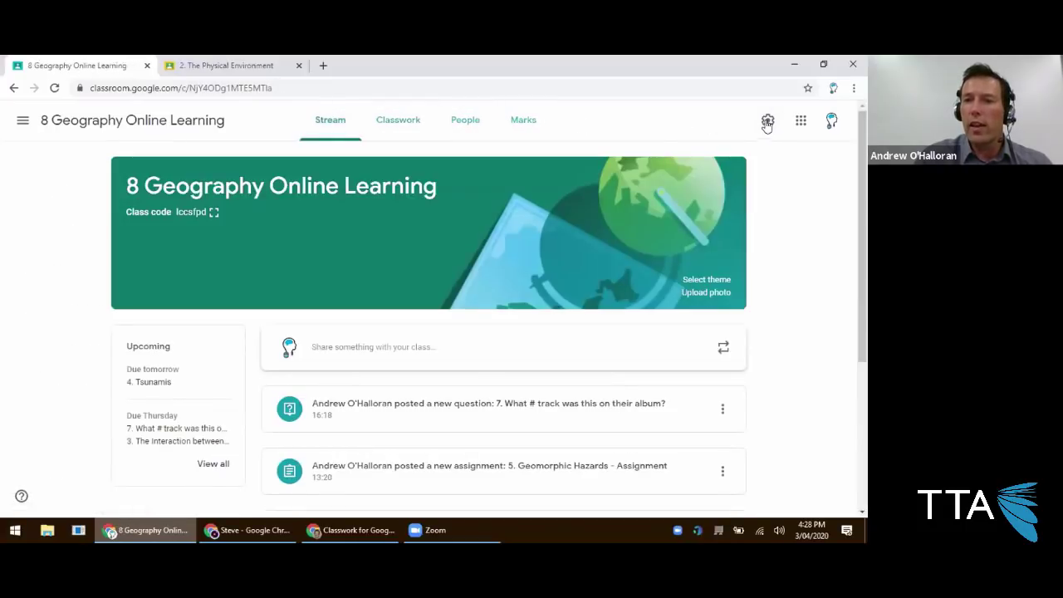
click(769, 122)
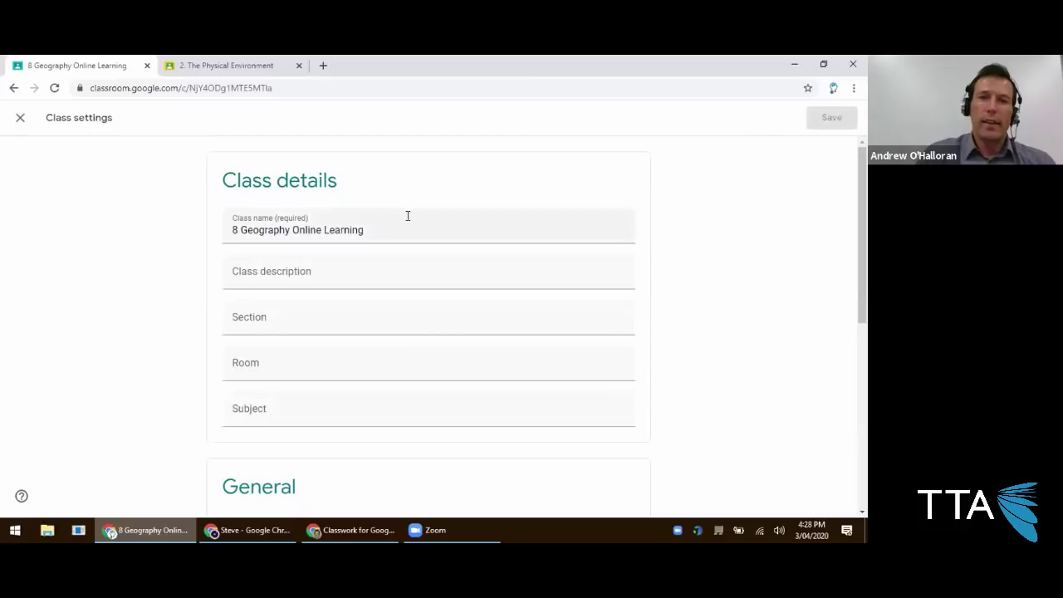
triple_click(347, 231)
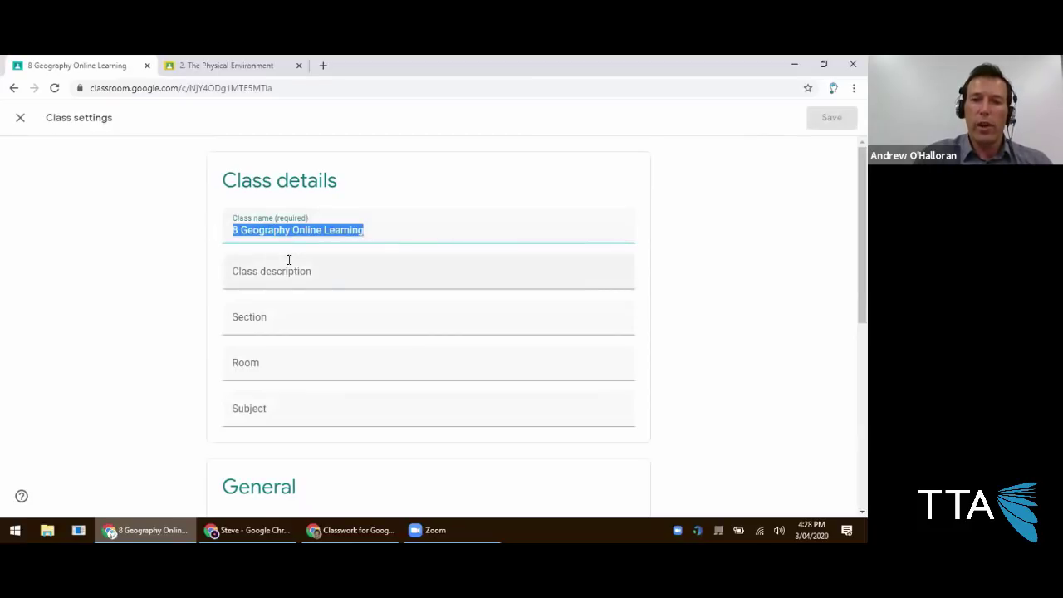
scroll(290, 260, down, 1)
scroll(288, 258, down, 2)
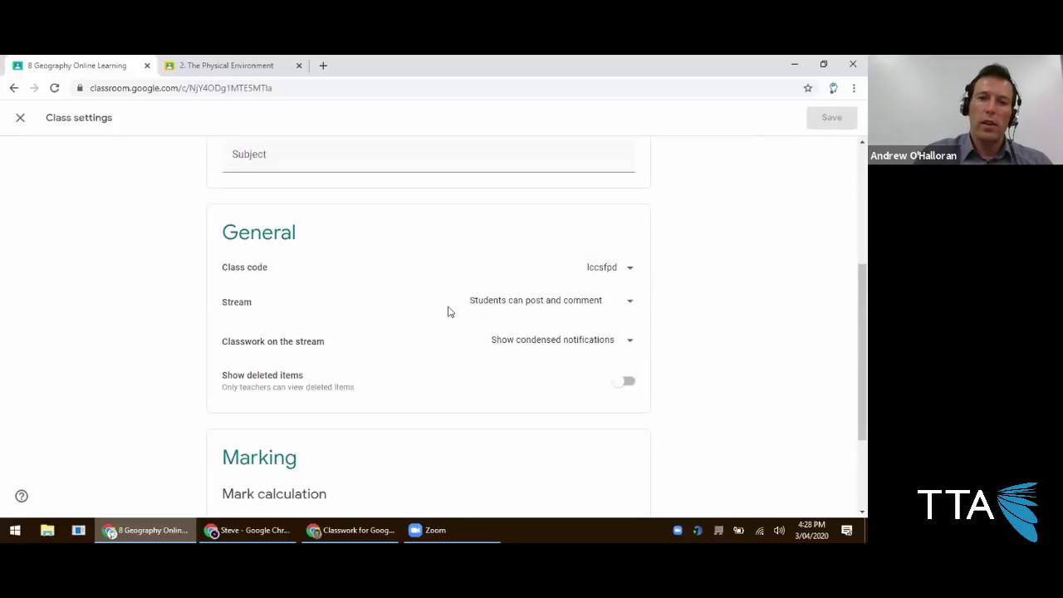
scroll(465, 303, down, 1)
scroll(530, 324, down, 1)
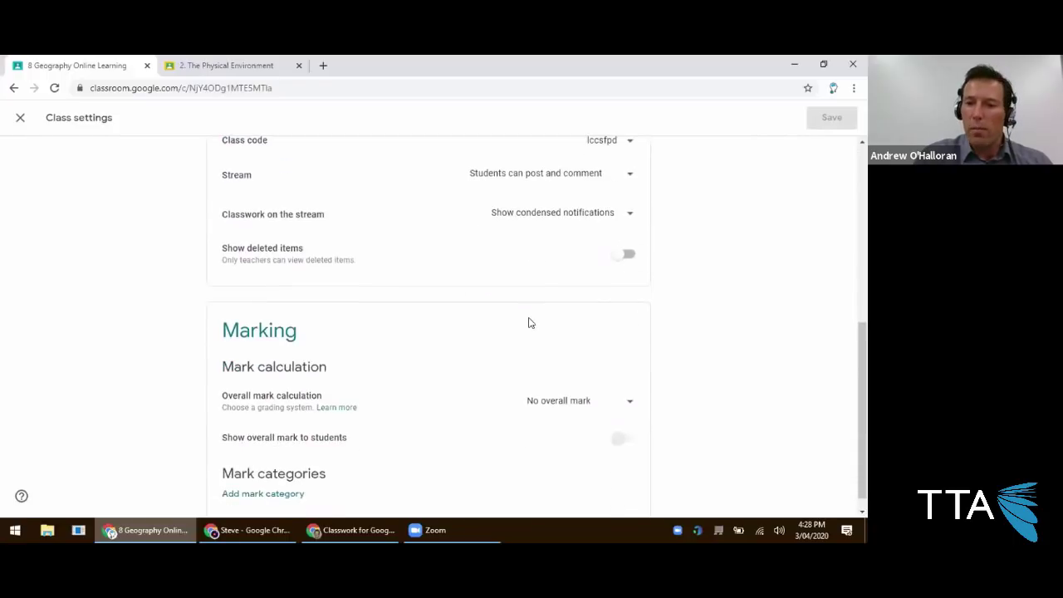
click(566, 382)
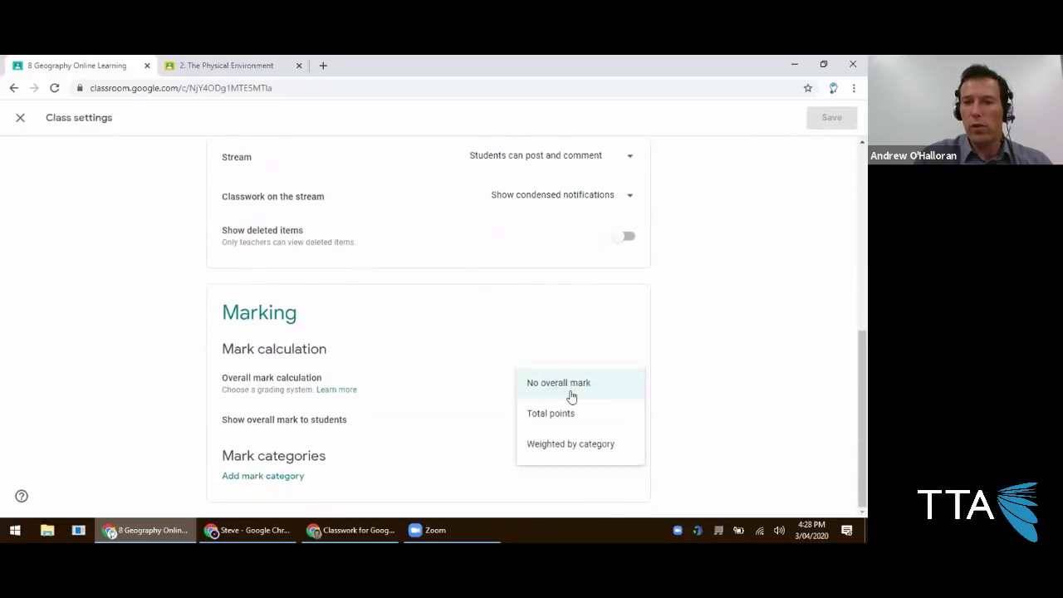
click(575, 413)
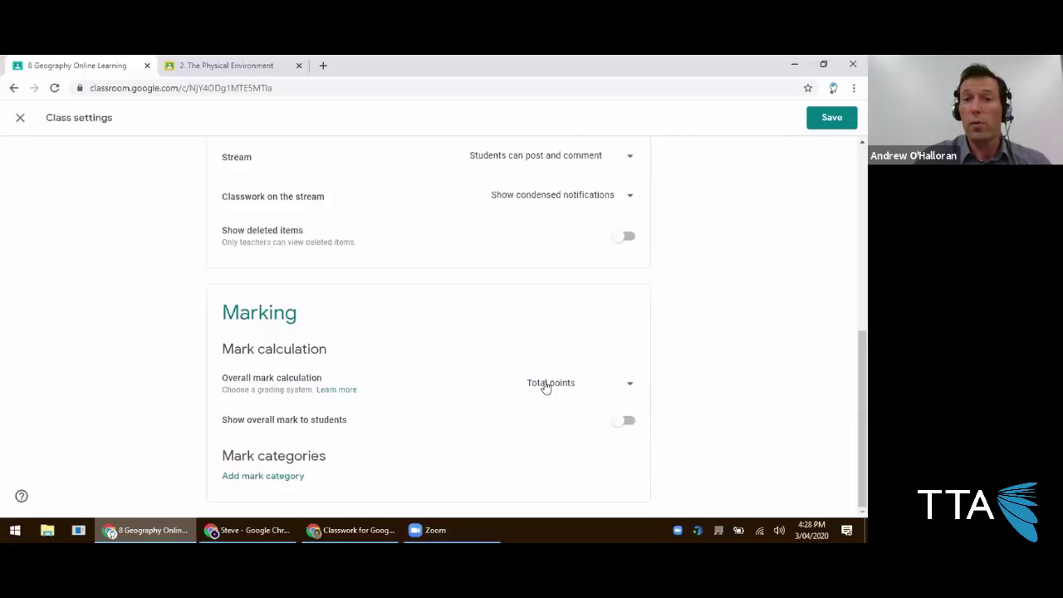
Turn on Show overall mark to students, keep Total points, and save the settings.
click(628, 421)
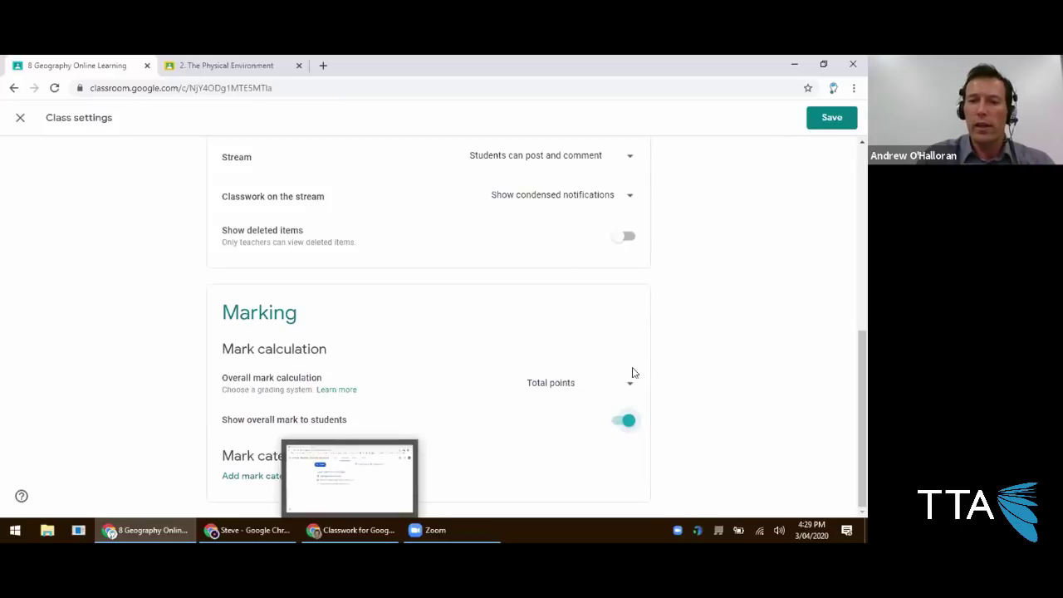
click(606, 384)
click(631, 422)
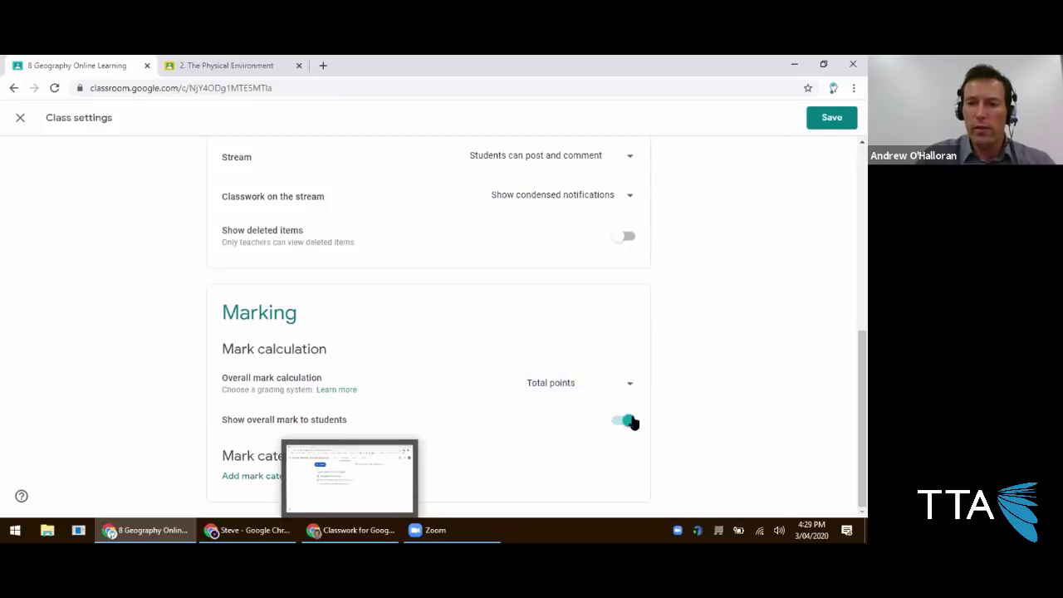
click(832, 118)
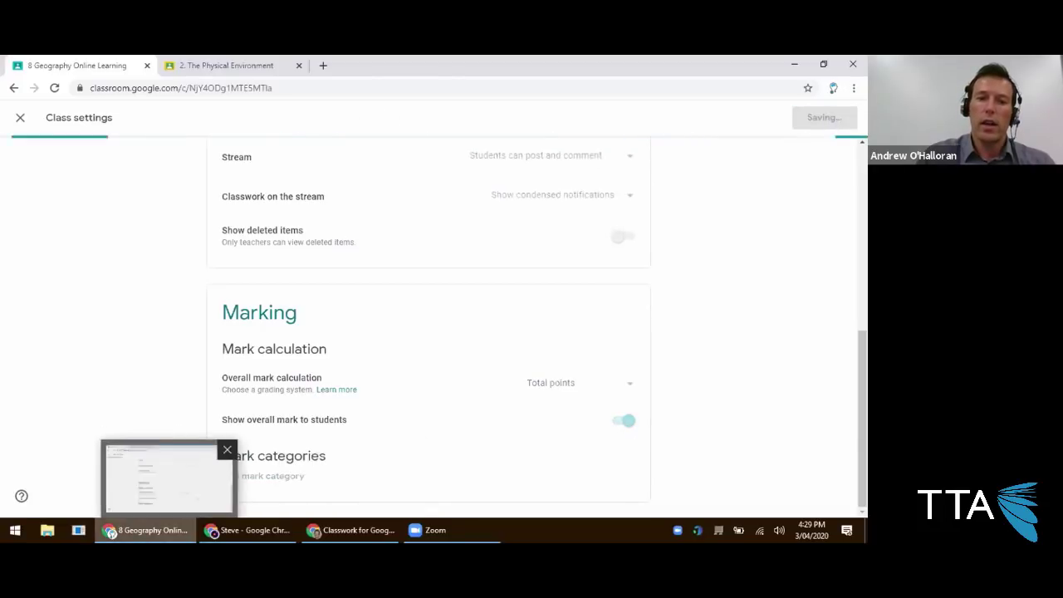
click(163, 530)
In the student's window, open View your work from the Classwork page.
click(240, 530)
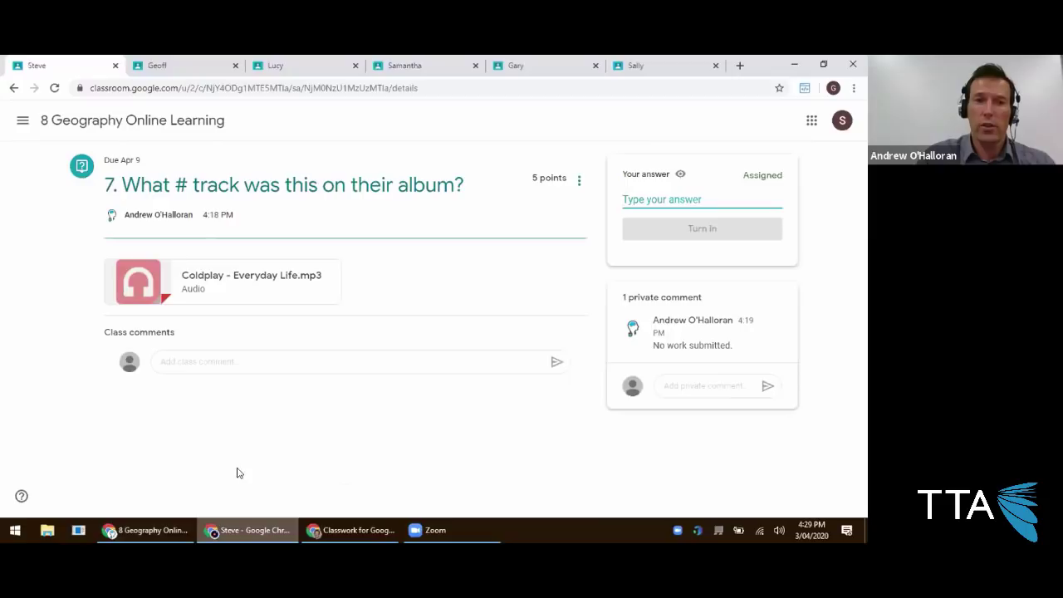
click(181, 123)
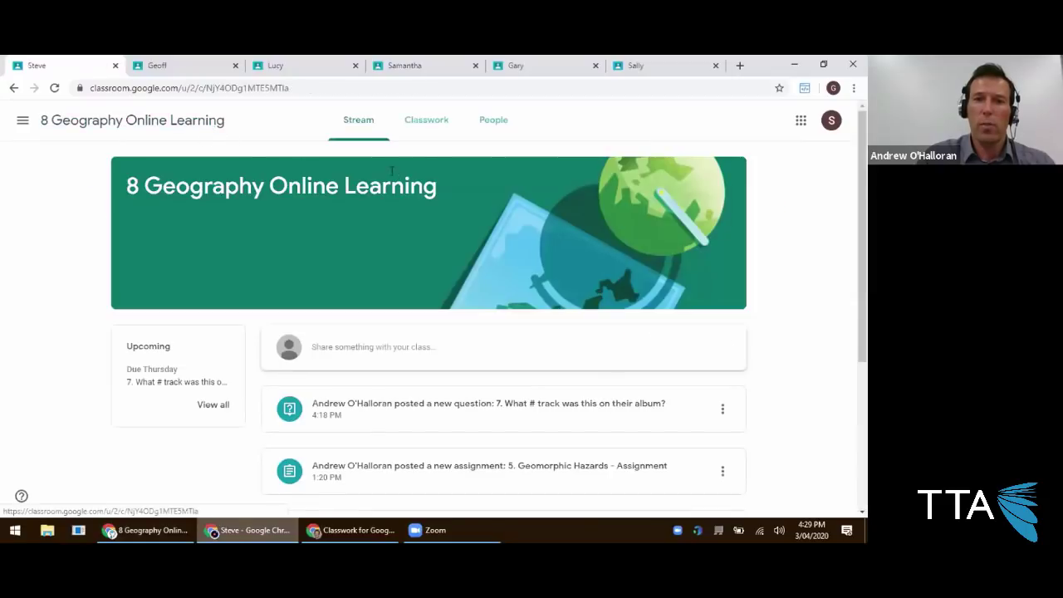
click(433, 130)
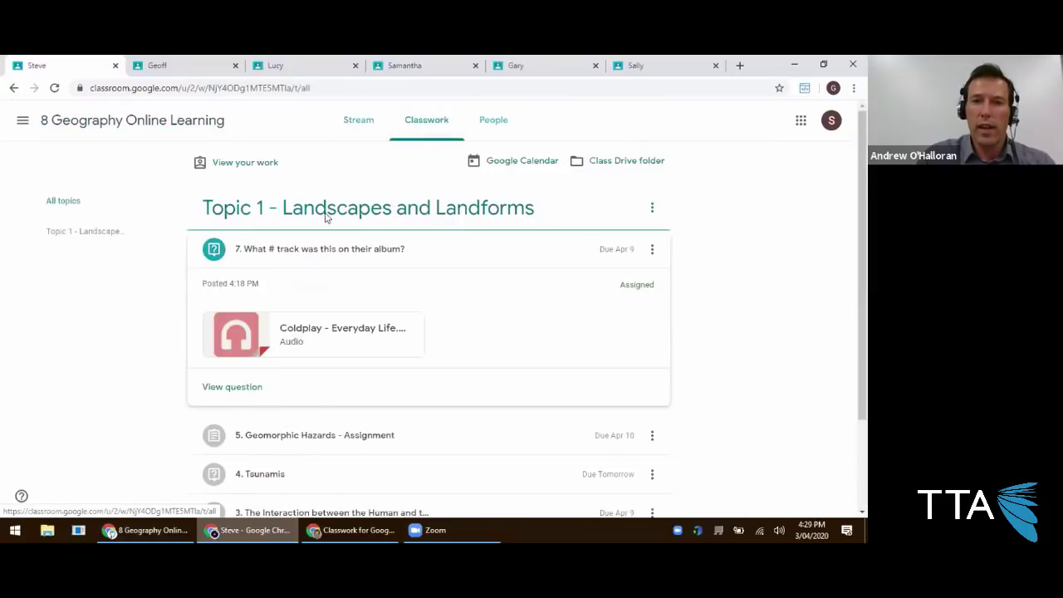
click(241, 165)
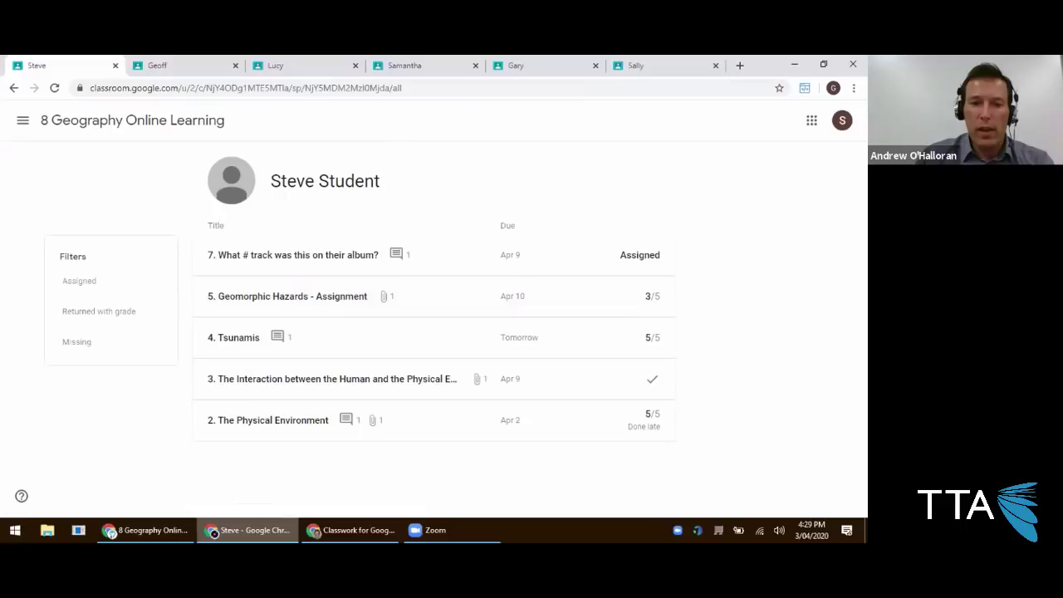
Reopen the teacher's class settings and scroll to the Marking section.
click(175, 530)
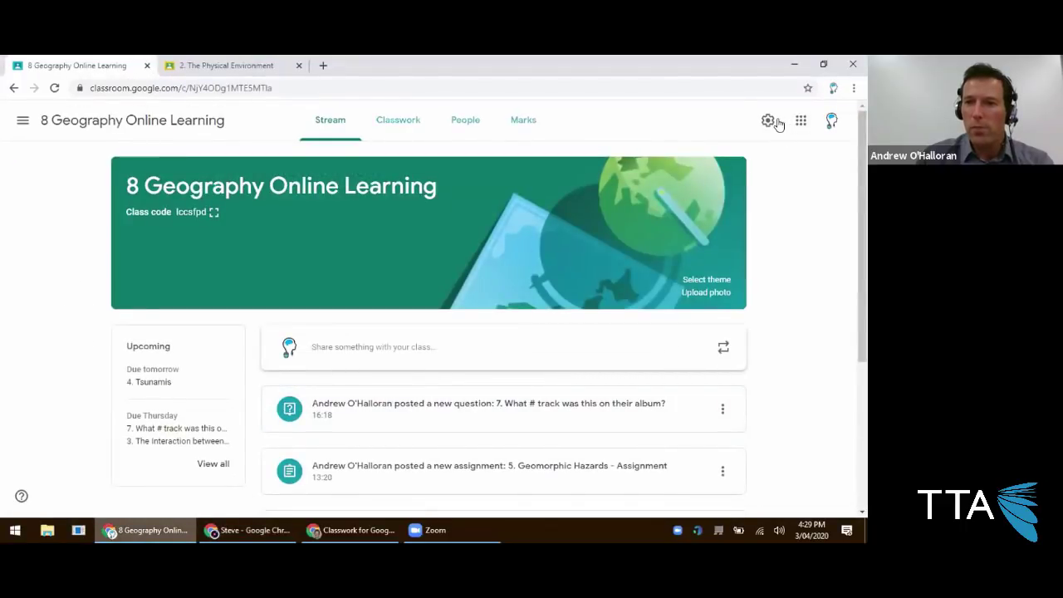
click(768, 120)
scroll(442, 290, down, 4)
scroll(442, 300, down, 2)
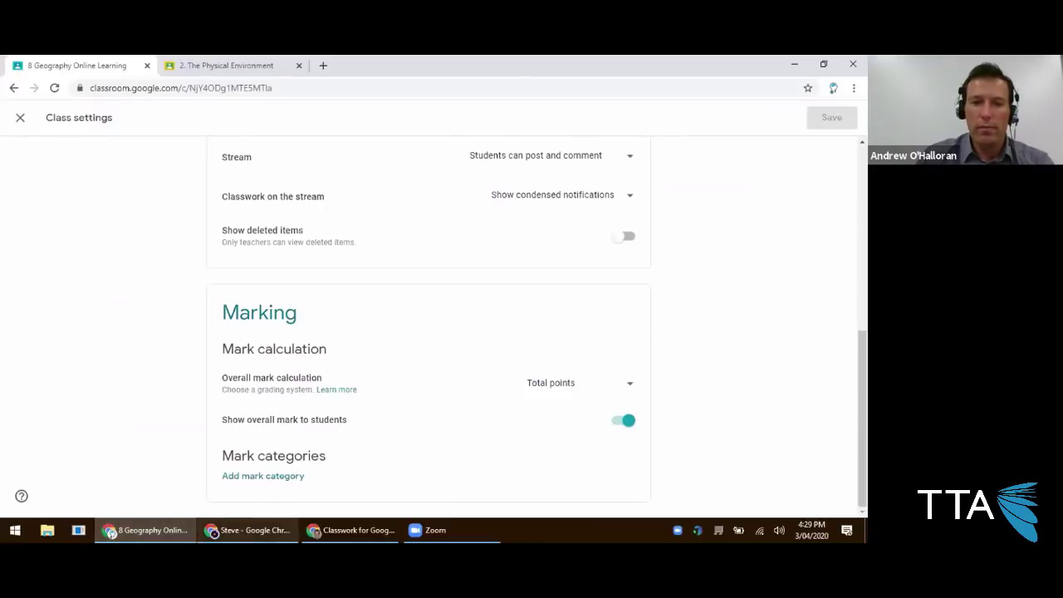
On the student's work overview, highlight the 86.67% overall mark now shown.
click(247, 530)
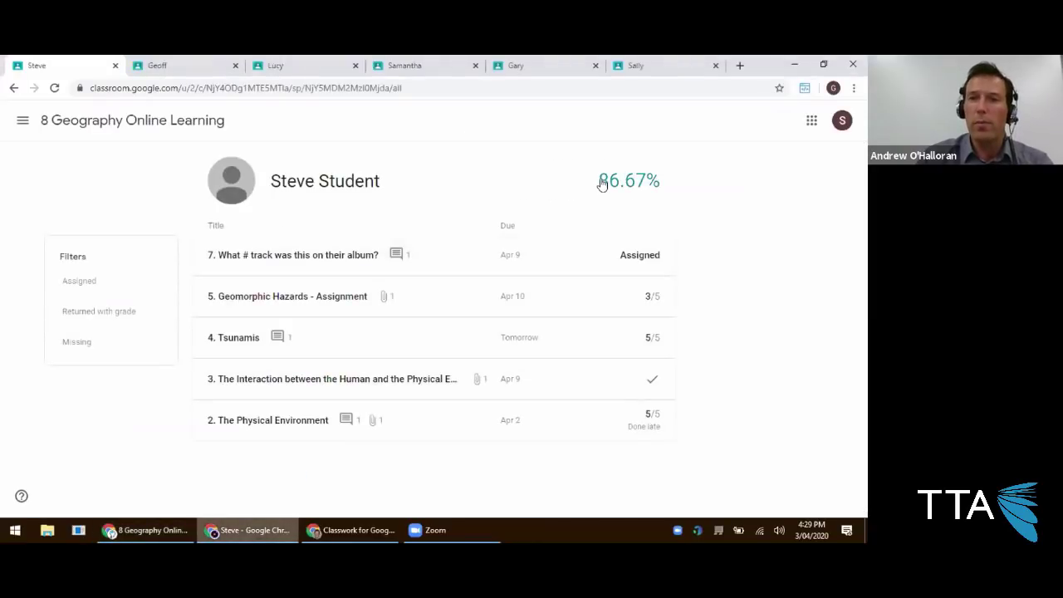
drag(594, 180, 669, 180)
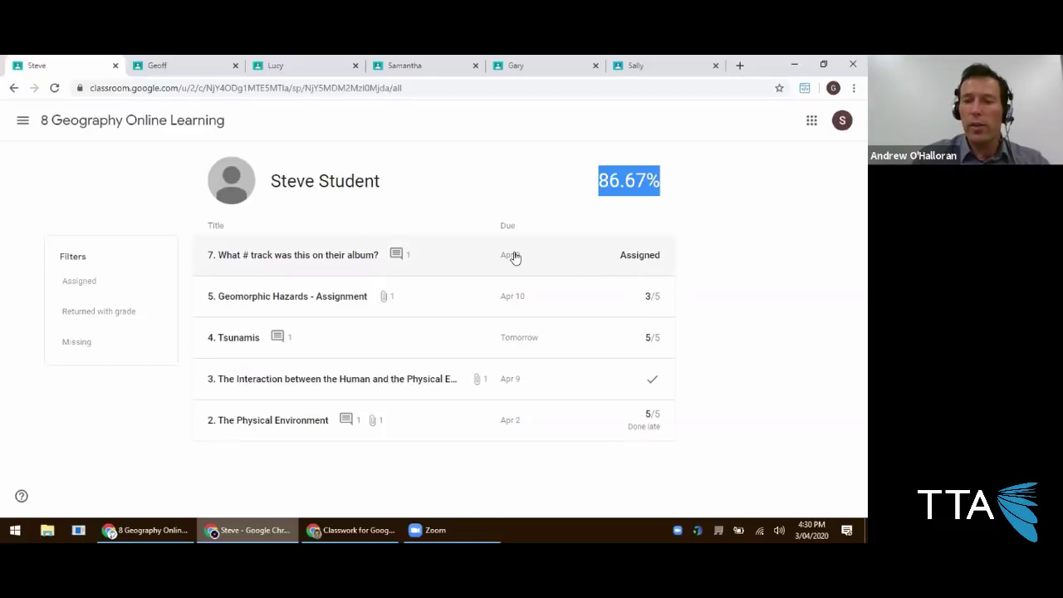
drag(563, 184, 679, 182)
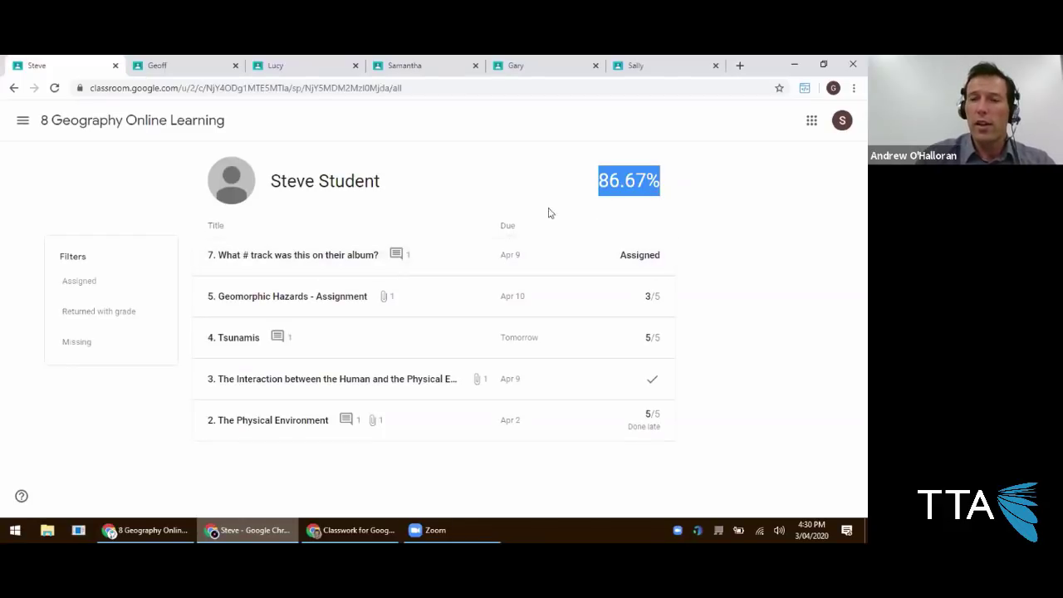
click(551, 180)
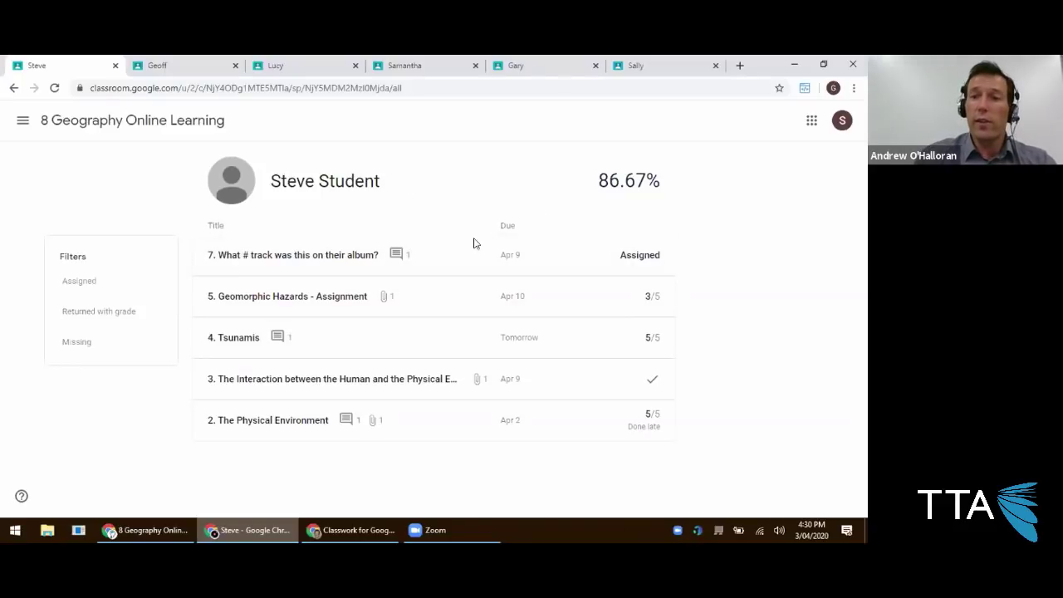
drag(579, 184, 654, 186)
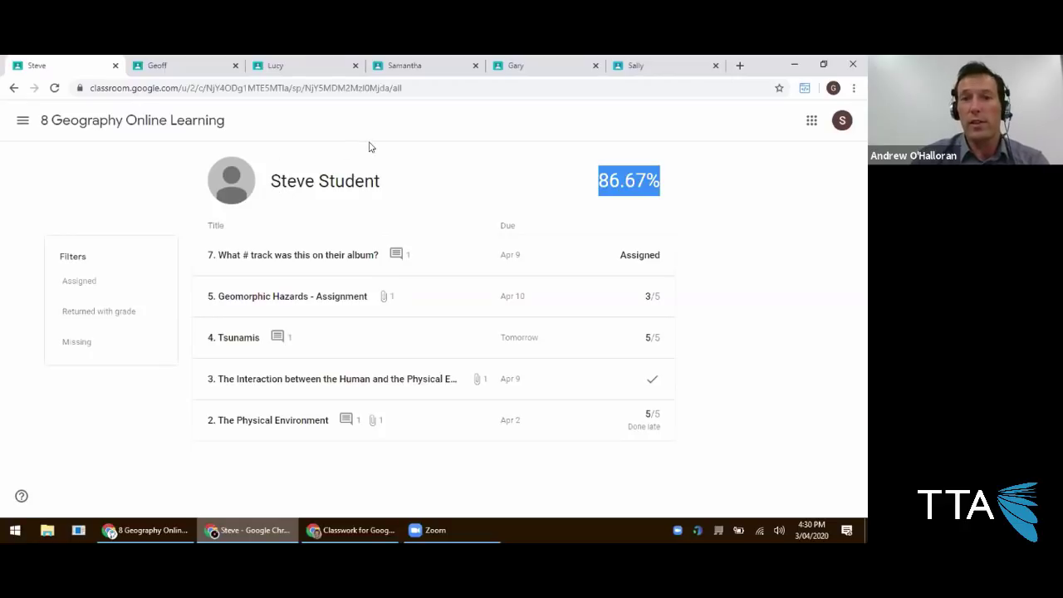
click(149, 520)
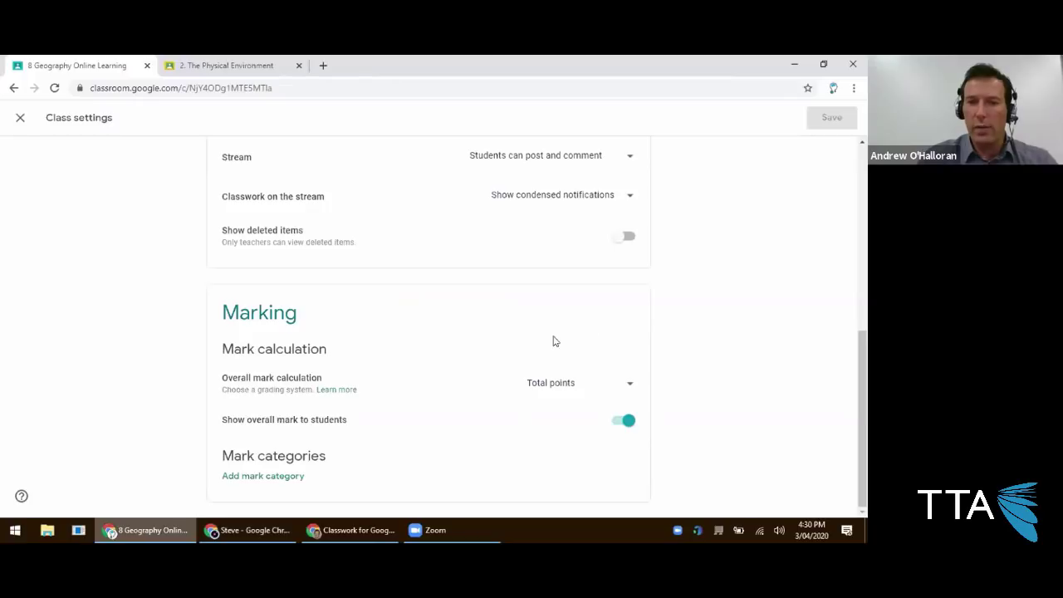
scroll(703, 271, up, 1)
scroll(631, 332, down, 1)
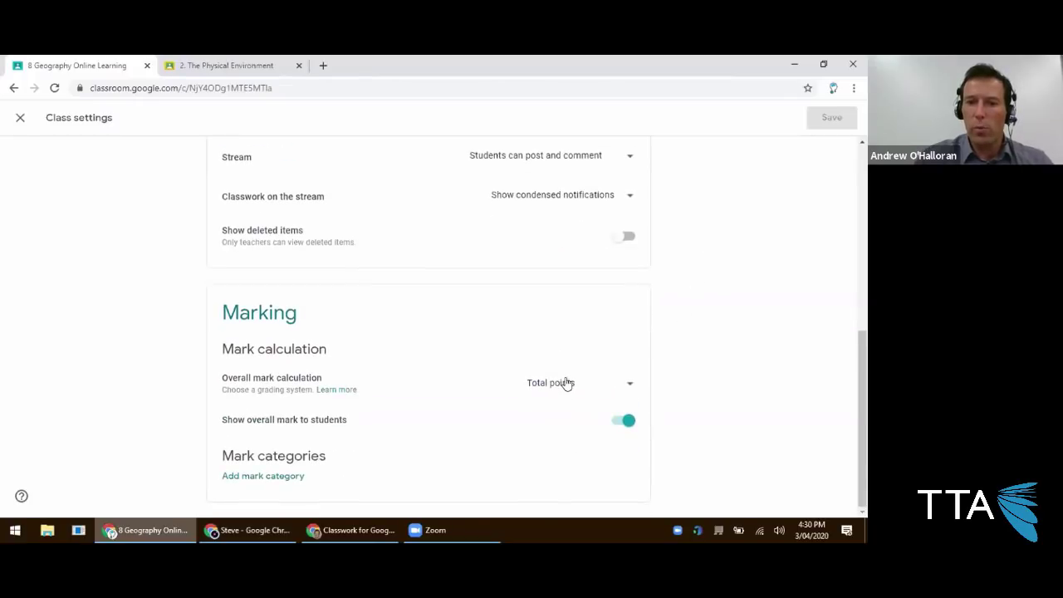
click(572, 388)
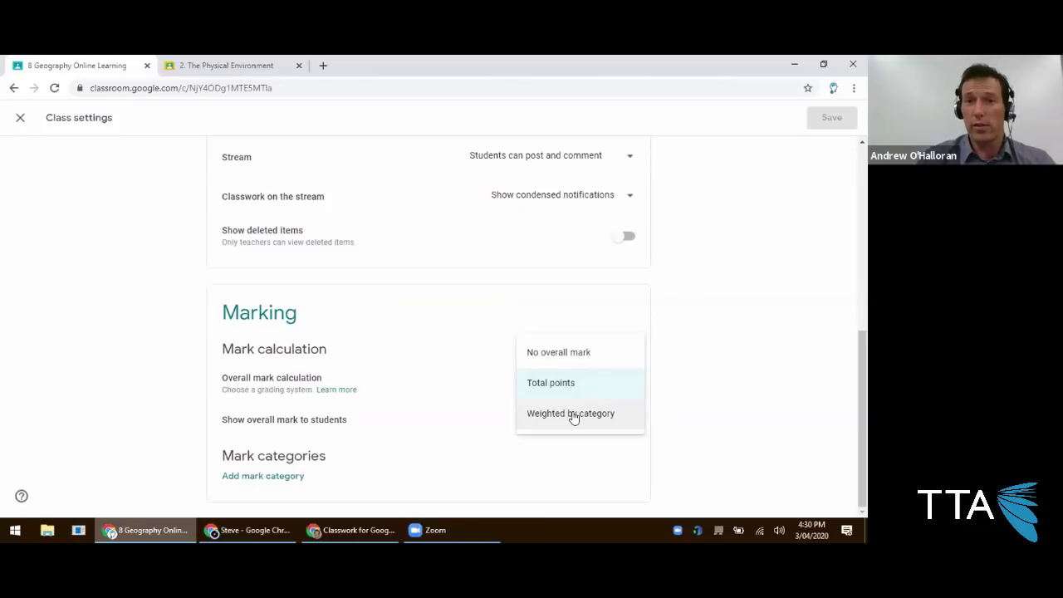
click(659, 412)
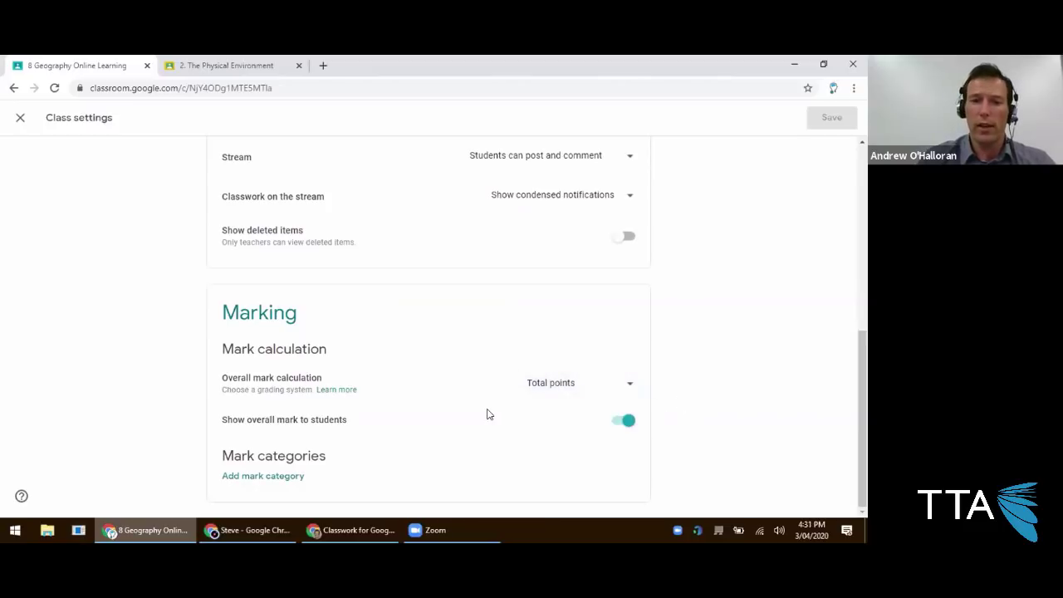
scroll(495, 393, up, 2)
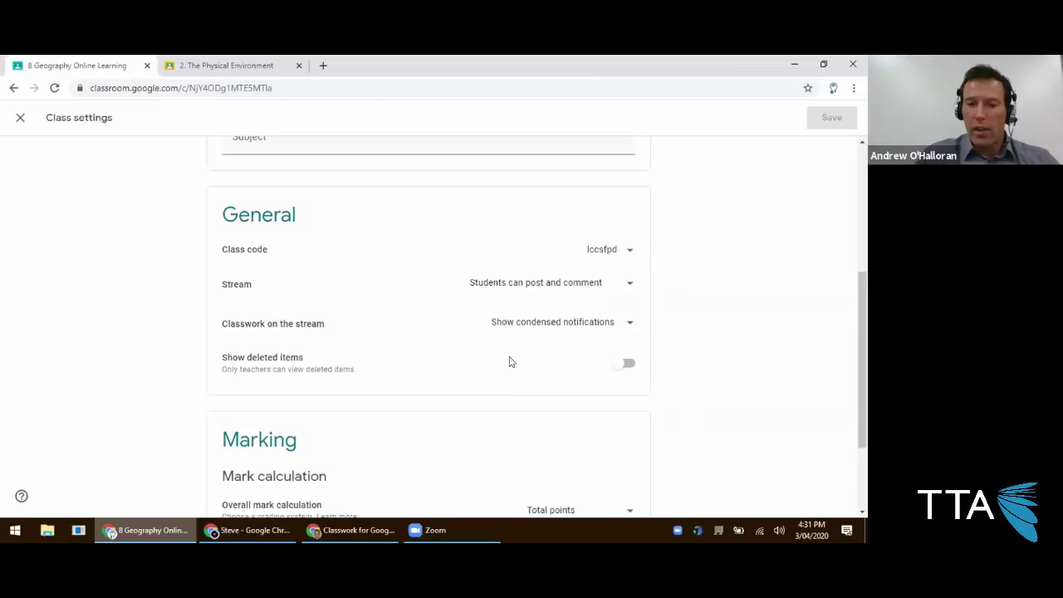
click(246, 530)
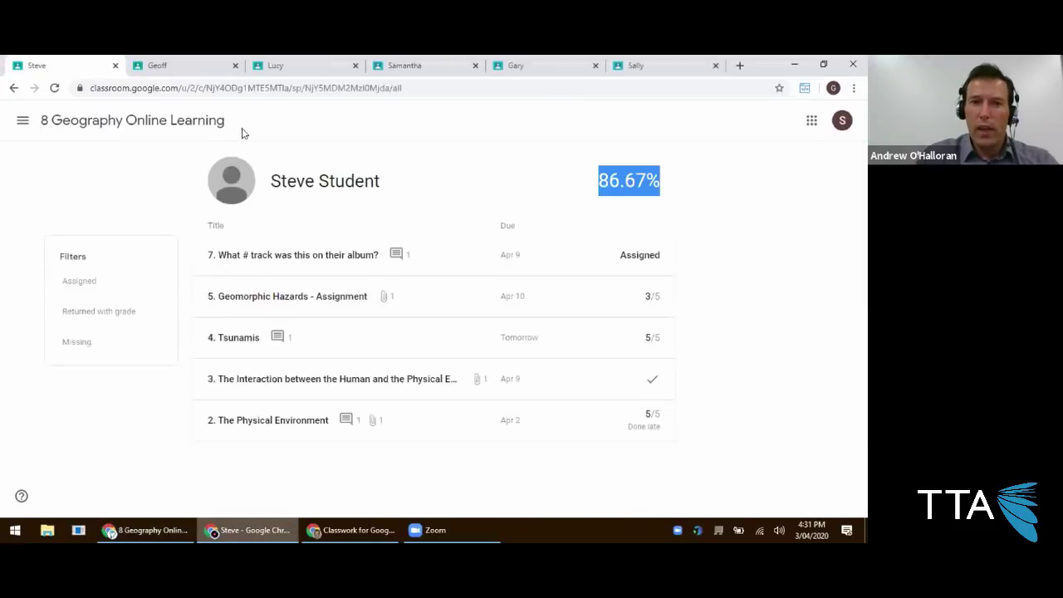
Flip through each student's tab to view their class stream.
click(173, 65)
click(144, 122)
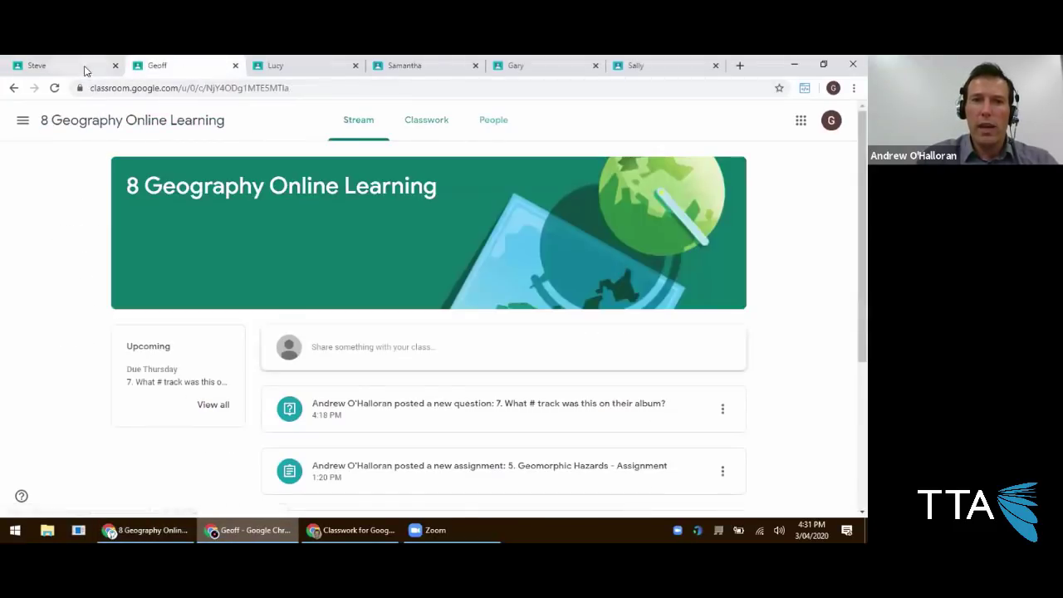
click(83, 70)
click(170, 122)
click(307, 65)
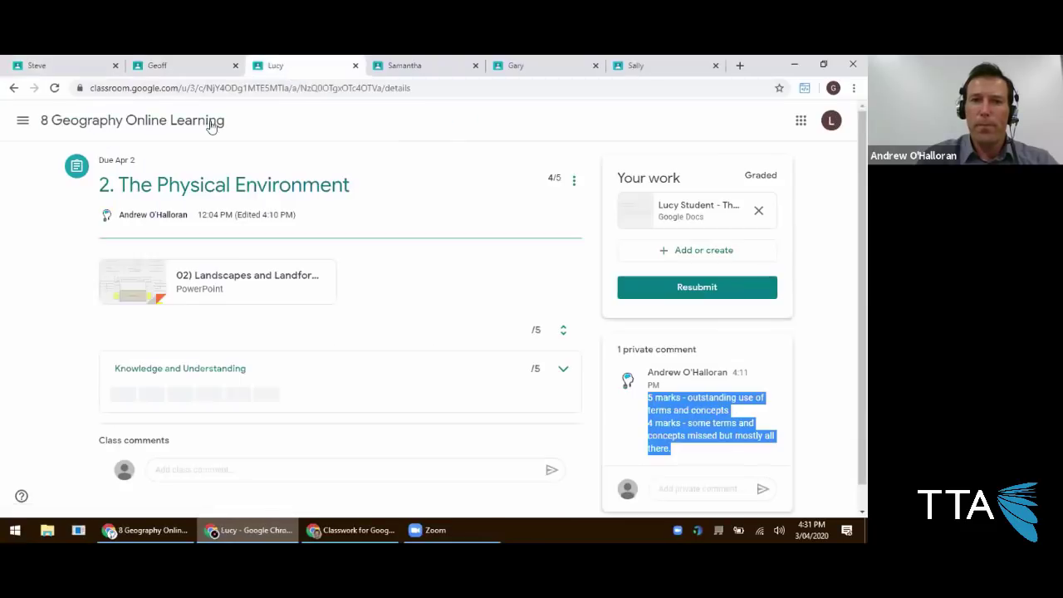
click(218, 121)
click(466, 70)
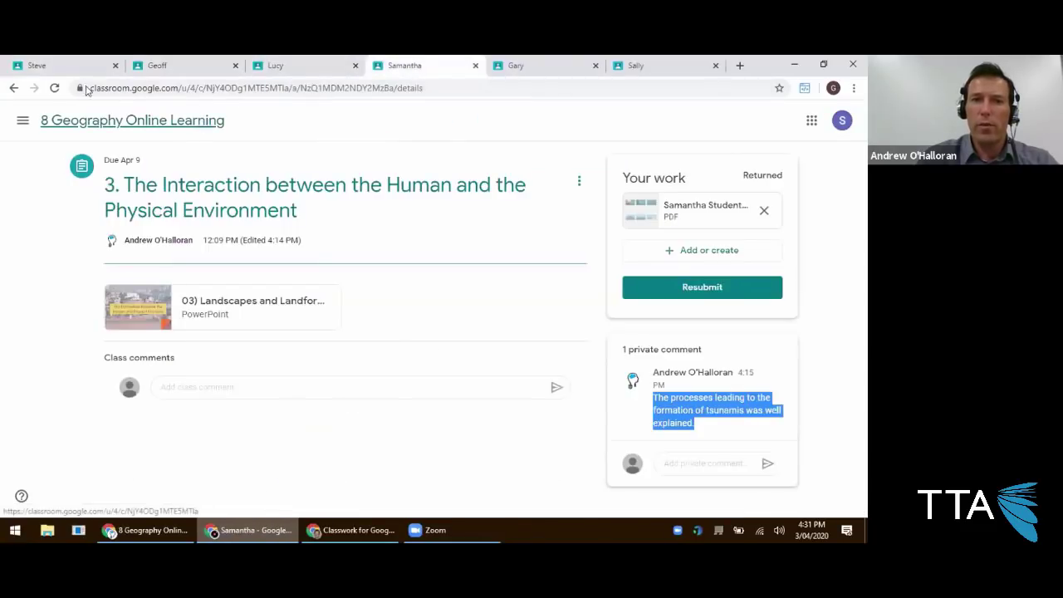
click(208, 120)
click(66, 66)
Open question 7 from a student's stream, return, then bring up the teacher's class settings.
scroll(427, 355, down, 2)
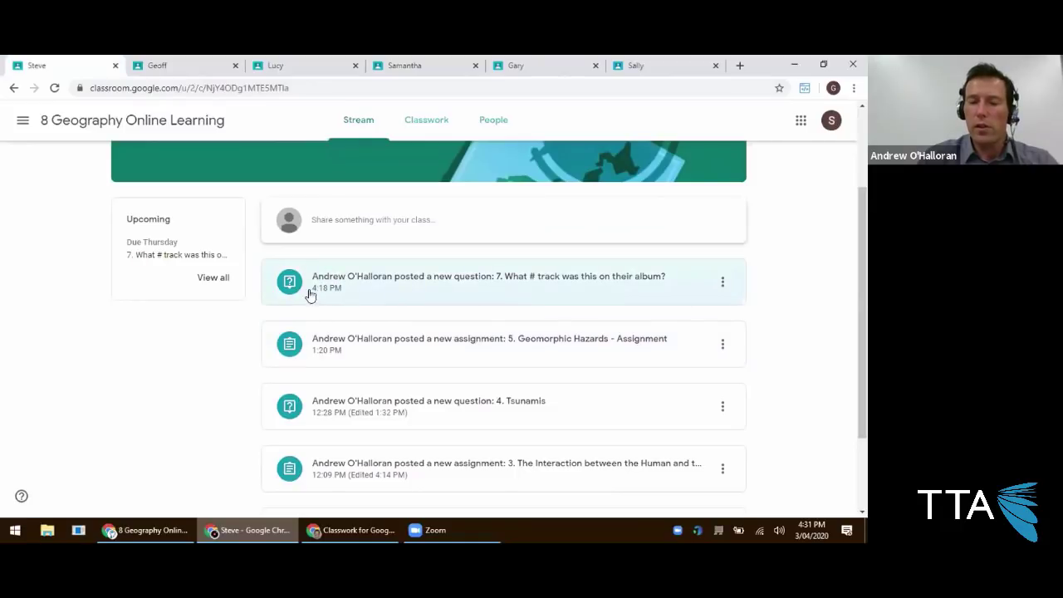
click(430, 287)
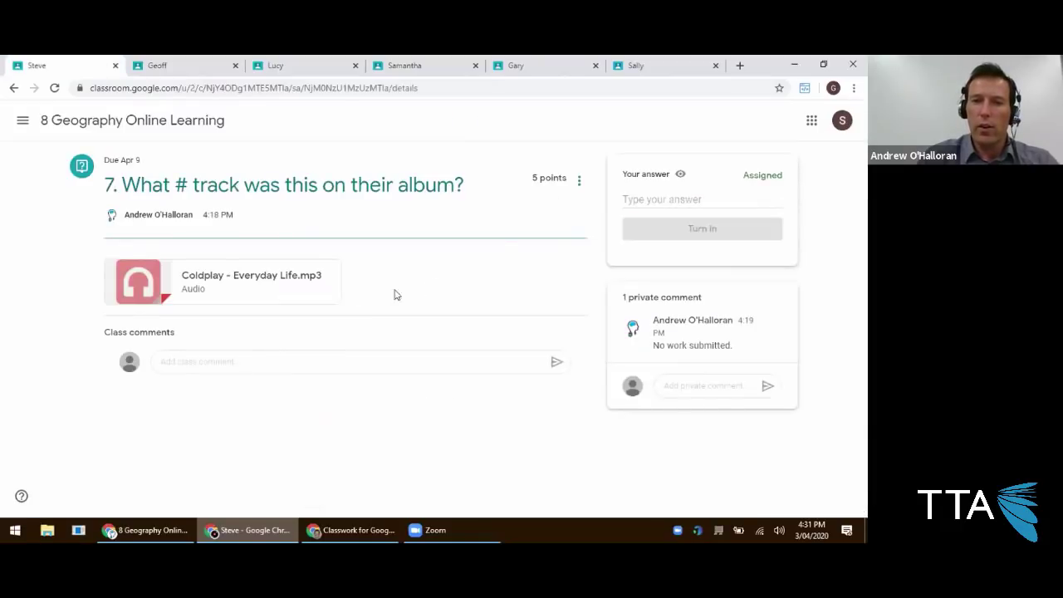
click(13, 89)
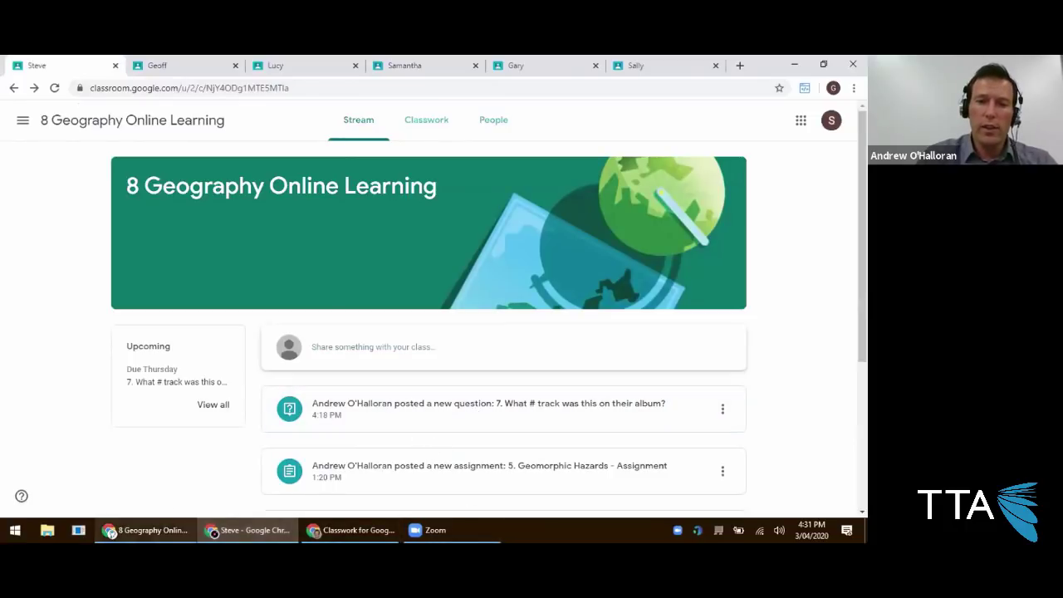
click(145, 530)
Keep Total points, set Classwork on the stream to Show attachments and details, and save.
scroll(598, 307, down, 3)
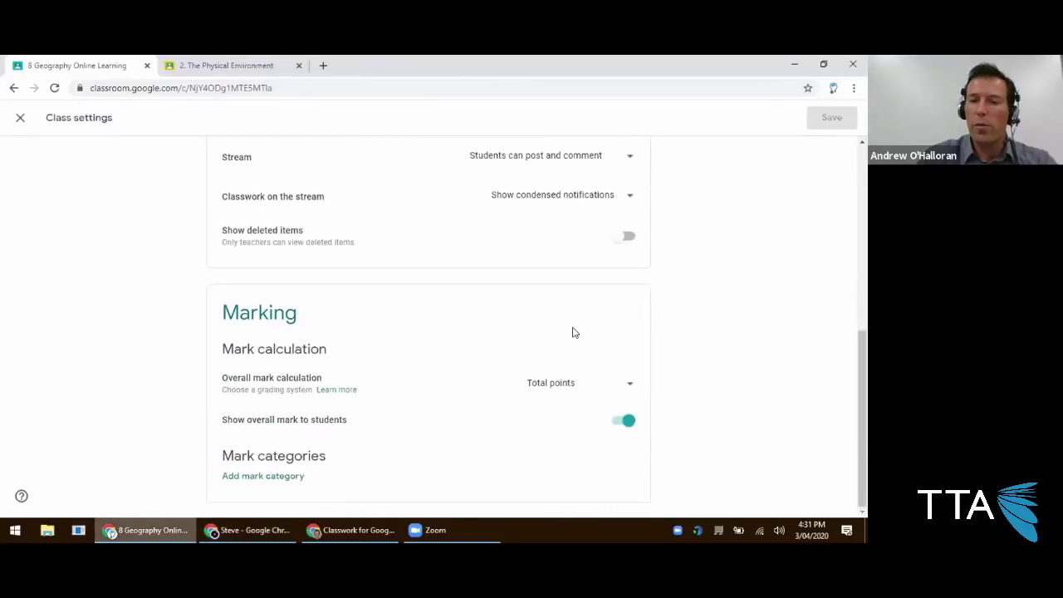
click(557, 386)
click(641, 369)
scroll(617, 354, up, 3)
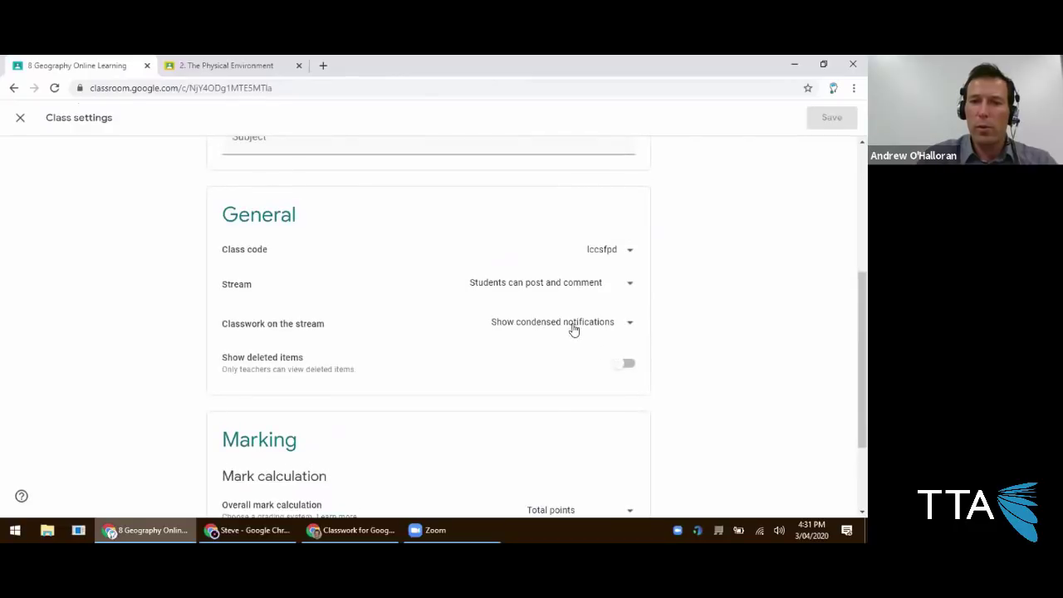
click(569, 326)
click(700, 320)
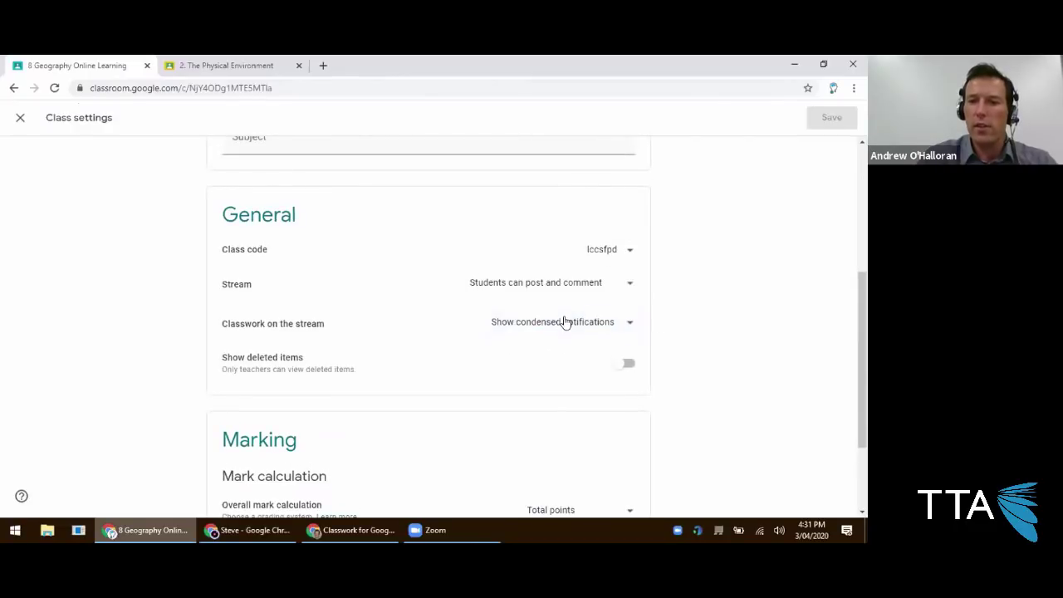
click(565, 324)
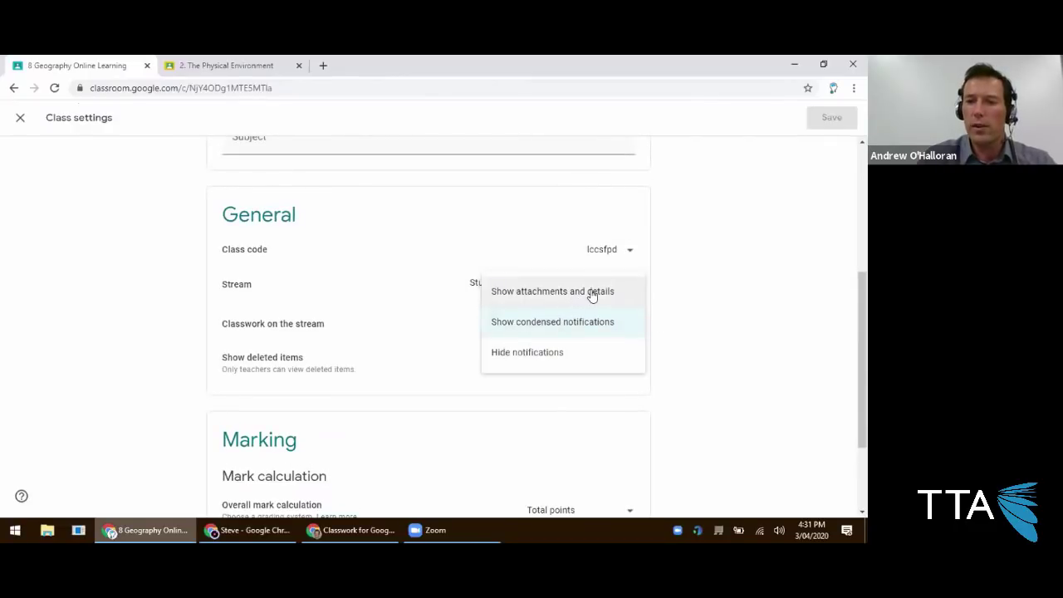
click(595, 293)
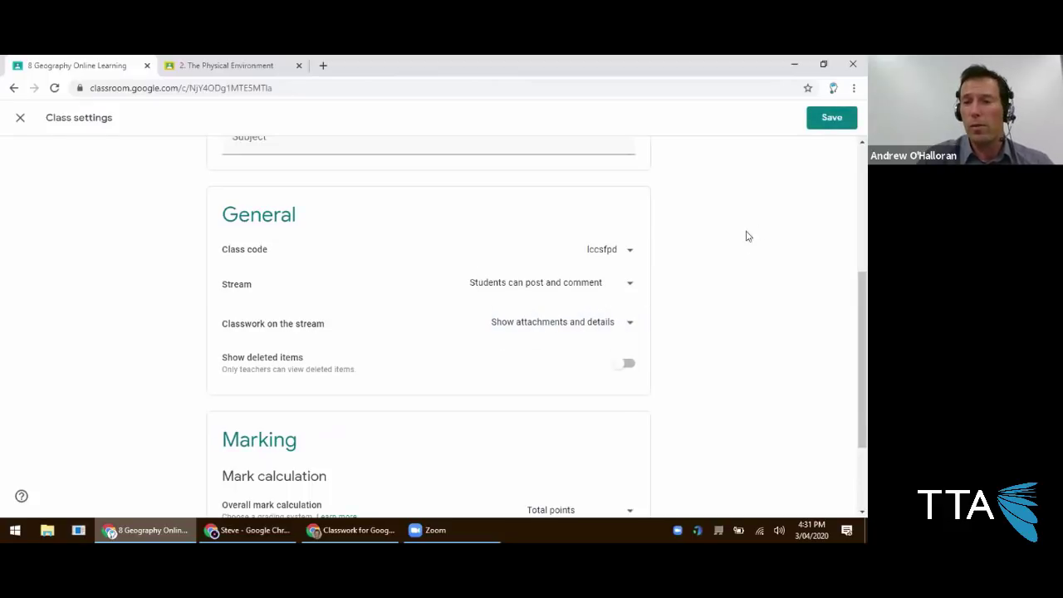
click(828, 121)
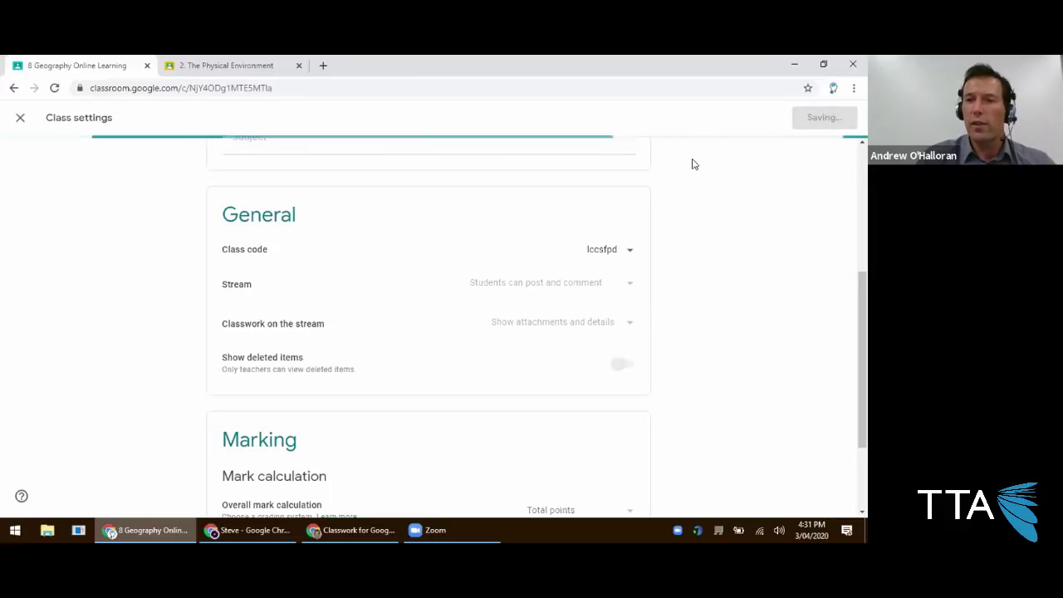
click(214, 533)
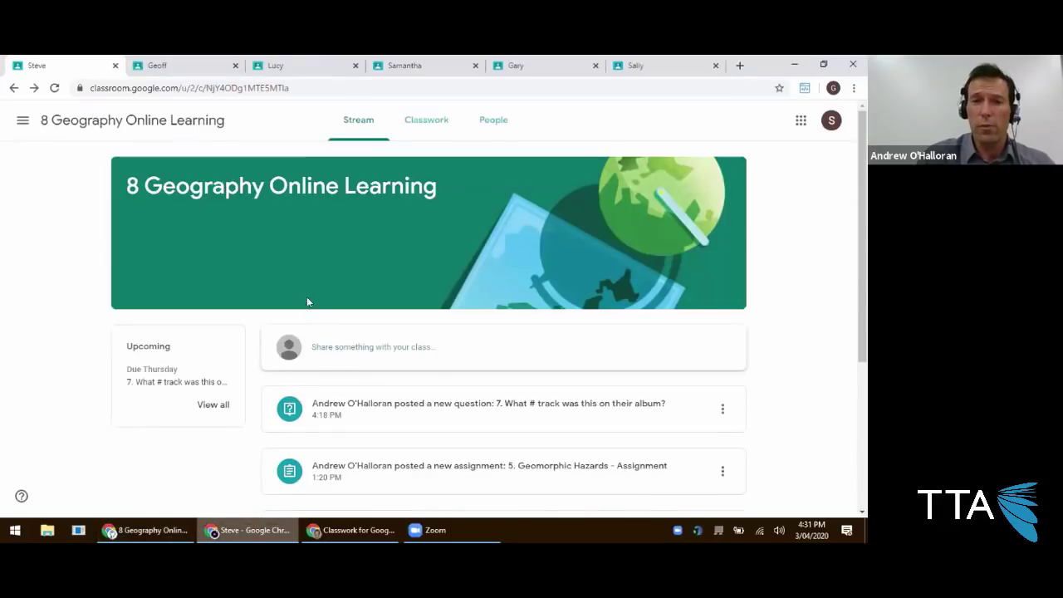
Reload the student's stream so posts show attachments, rubrics and answers.
click(54, 88)
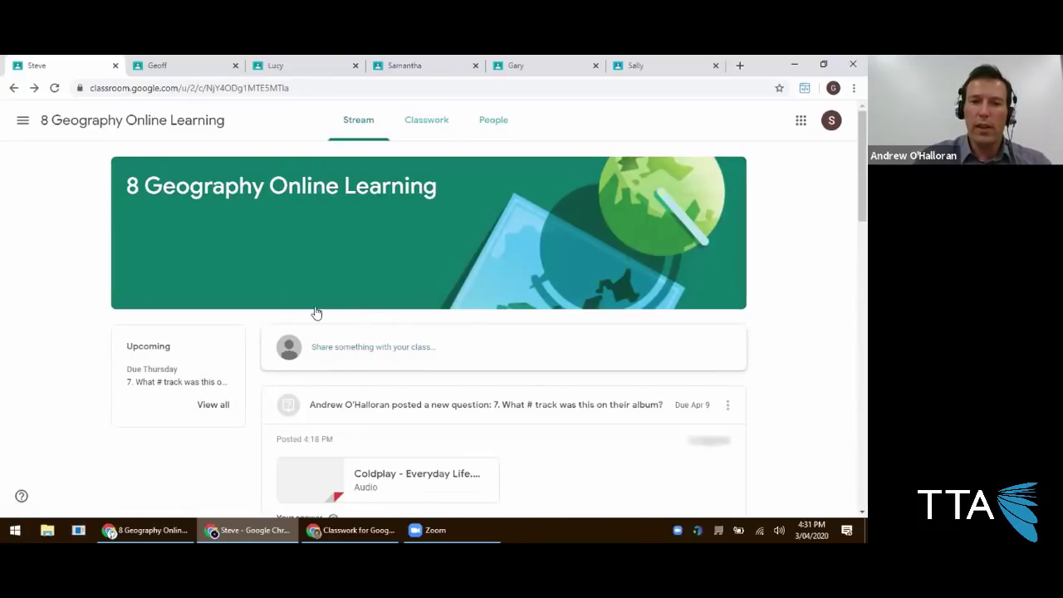
scroll(314, 307, down, 2)
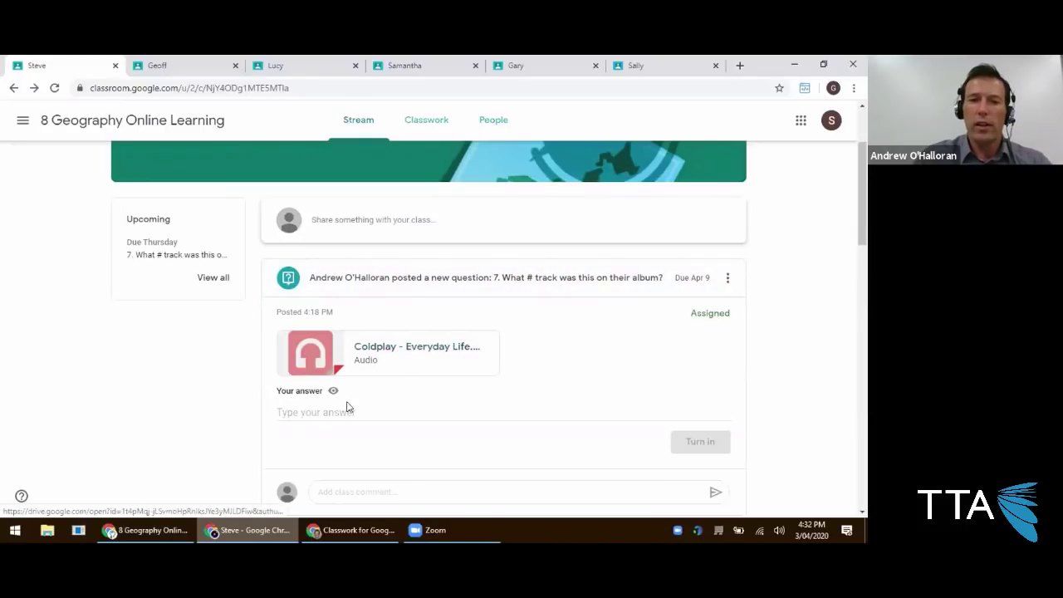
scroll(353, 394, down, 3)
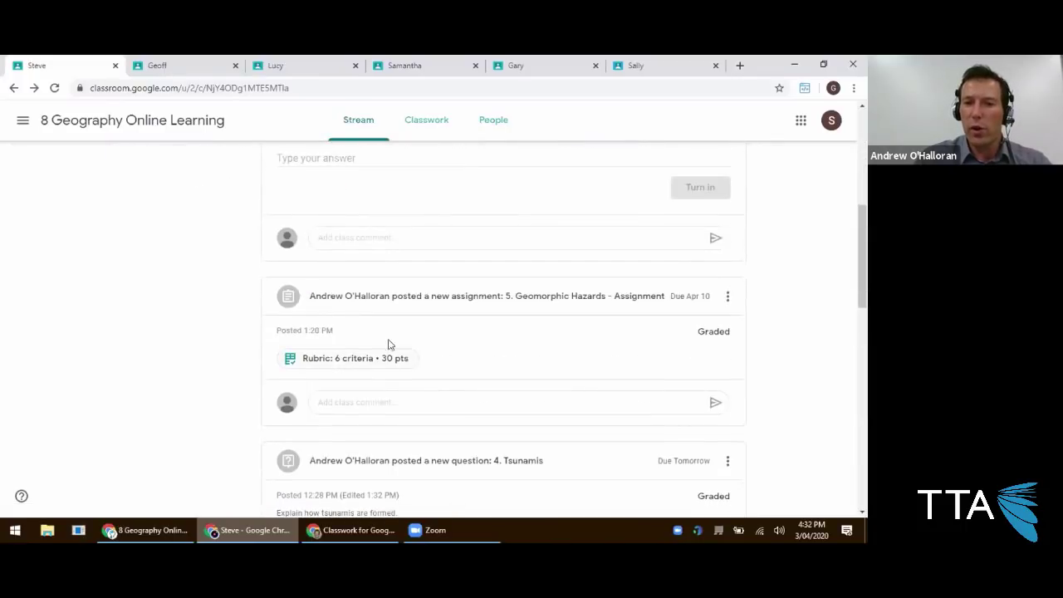
scroll(396, 362, down, 1)
scroll(393, 353, down, 2)
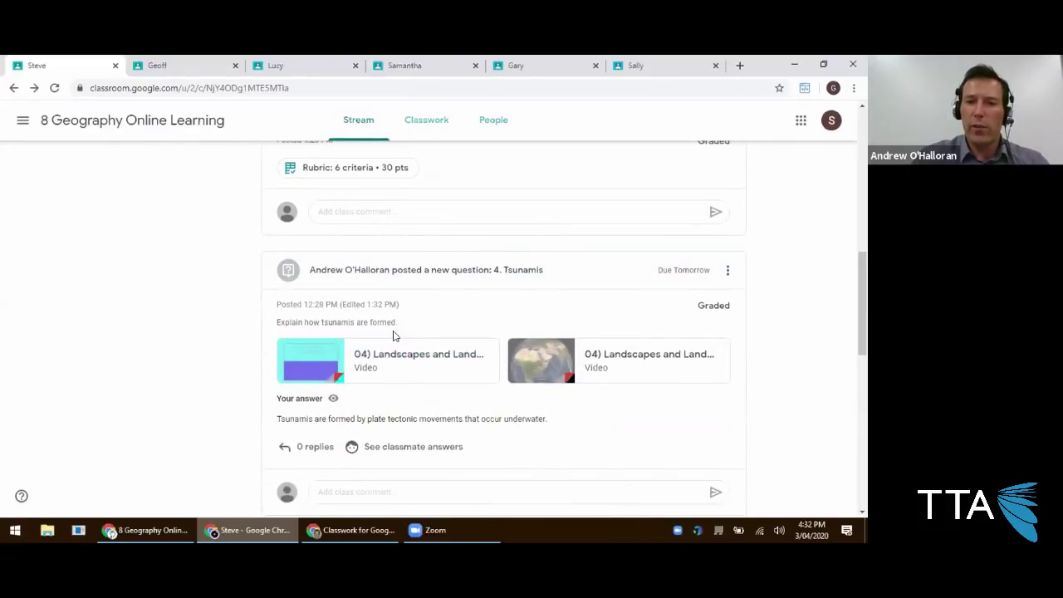
scroll(396, 358, down, 1)
Highlight the student's tsunami answer, scroll the remaining posts, and return to the teacher's stream.
drag(271, 358, 550, 356)
scroll(314, 397, down, 1)
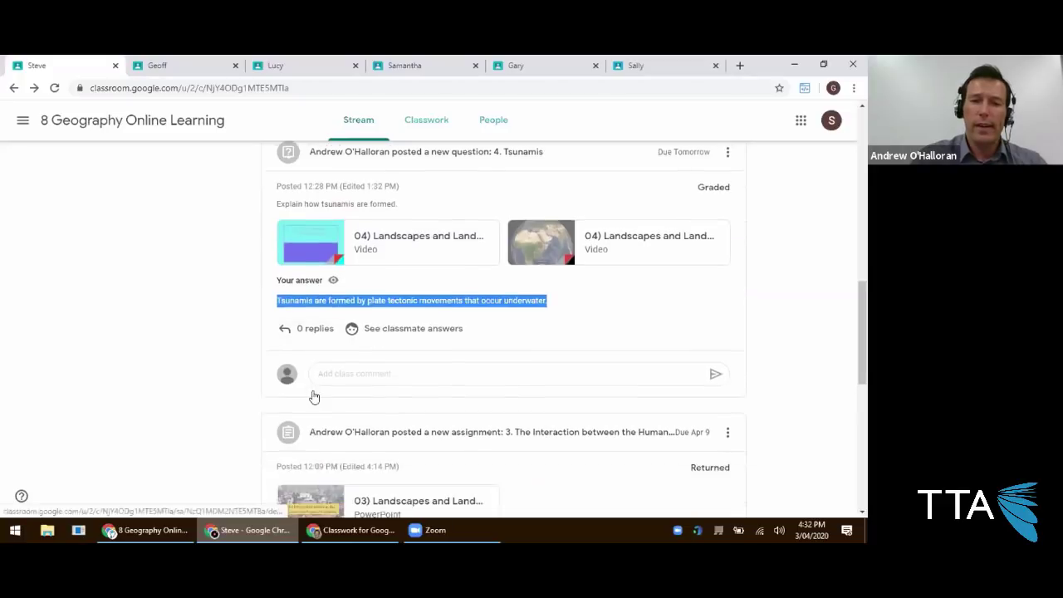
scroll(314, 394, down, 3)
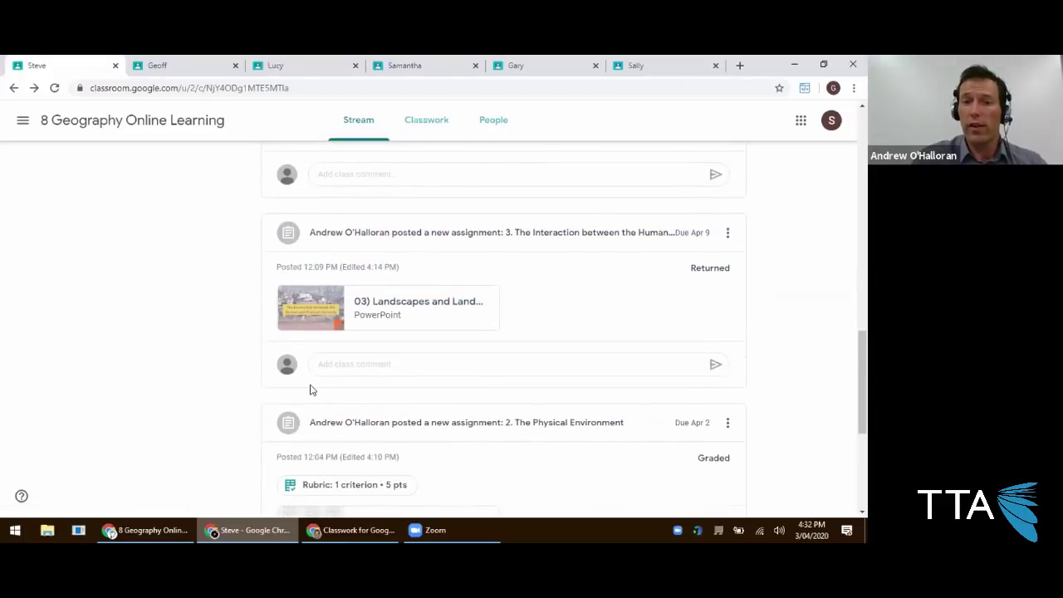
scroll(325, 395, down, 2)
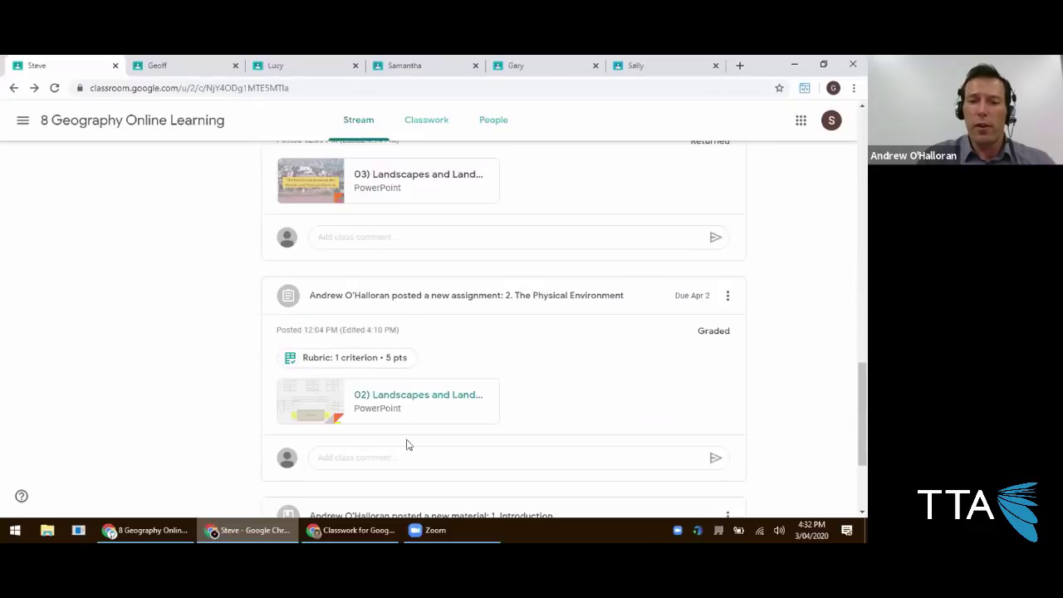
key(alt+Tab)
click(126, 529)
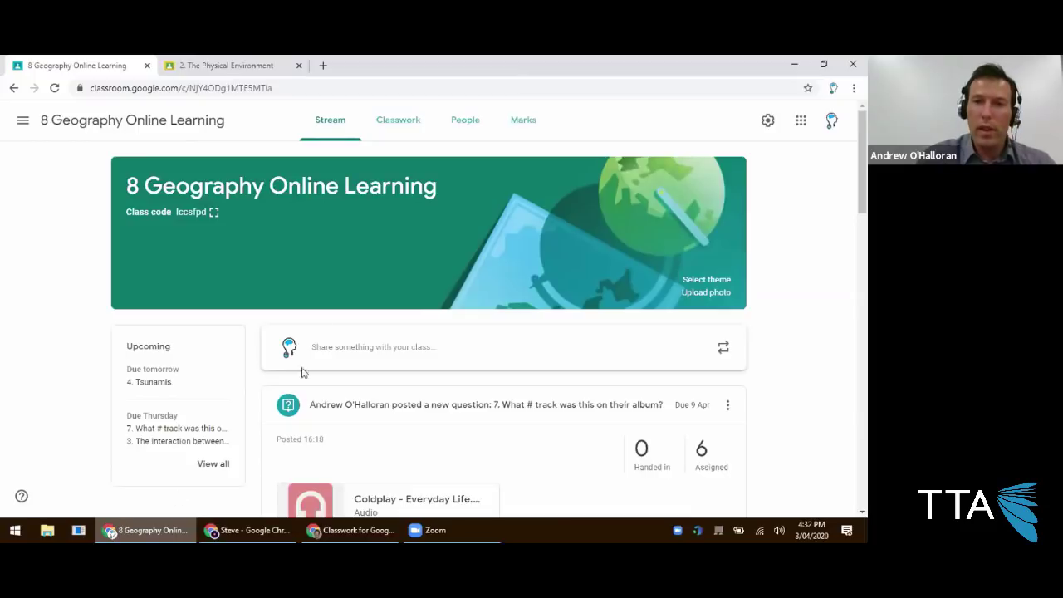
From Classwork, expand 2. The Physical Environment and open its student work page.
click(400, 125)
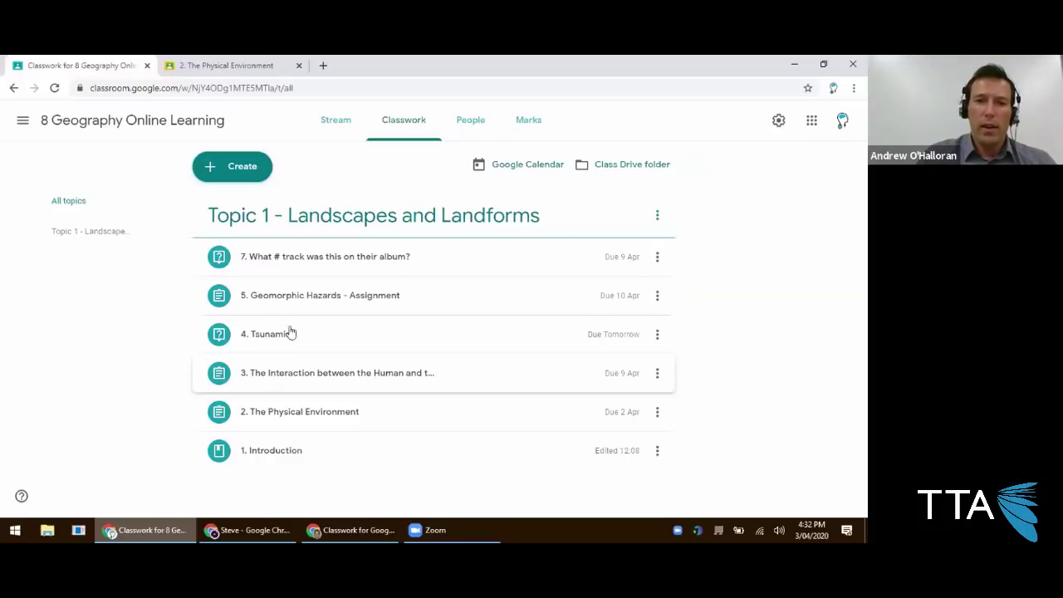
click(289, 411)
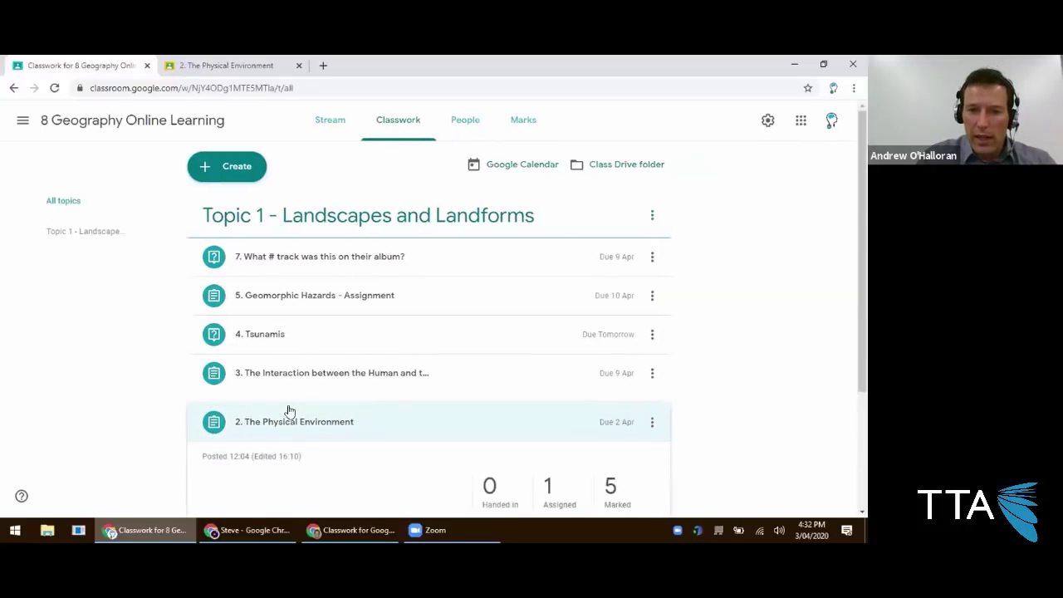
scroll(311, 371, down, 2)
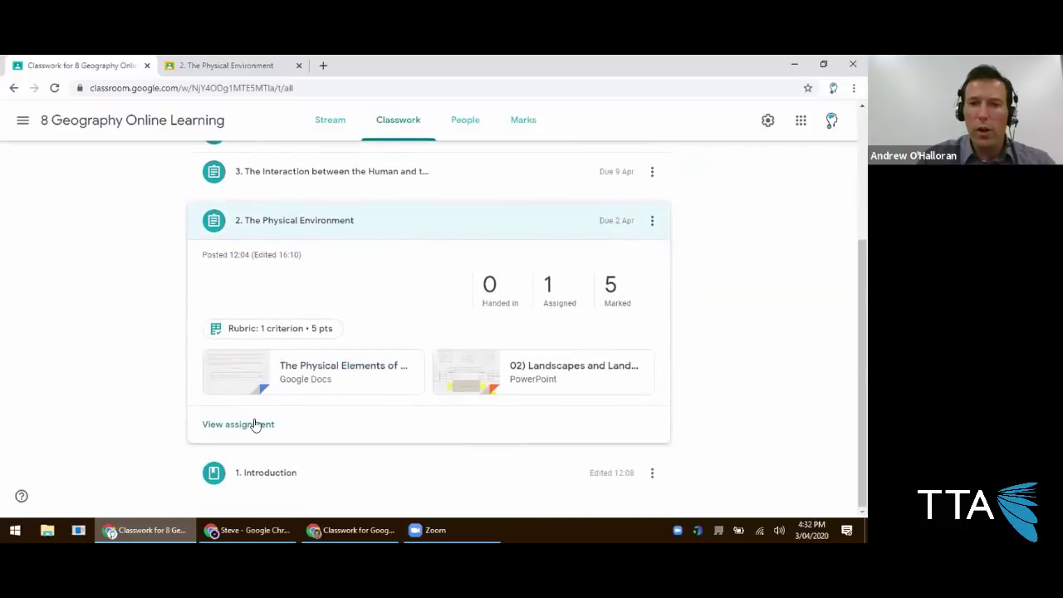
click(254, 424)
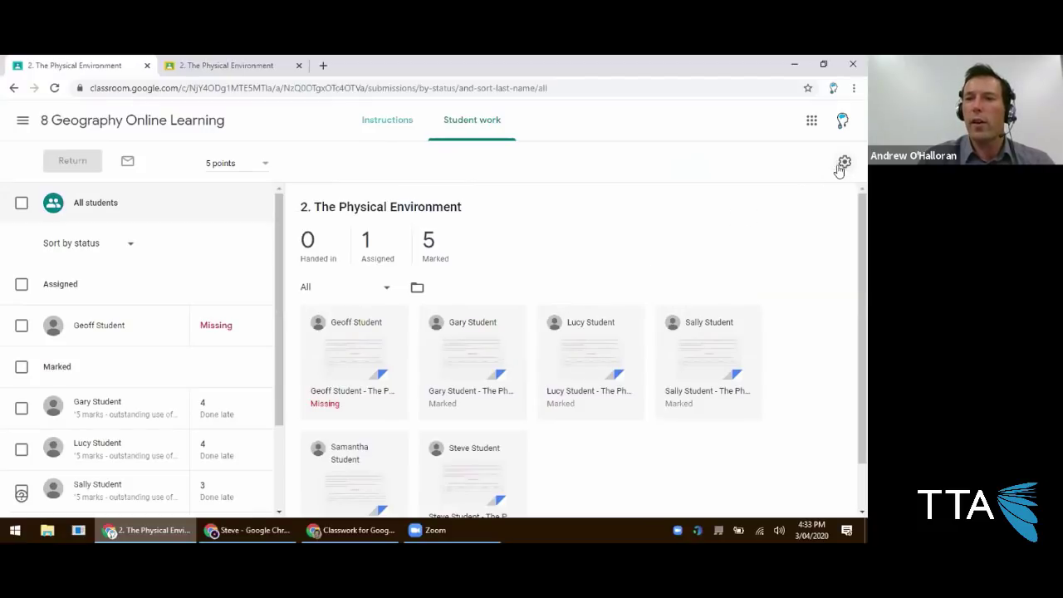
Return to The Physical Environment's student work page and look at its marks export options.
click(101, 125)
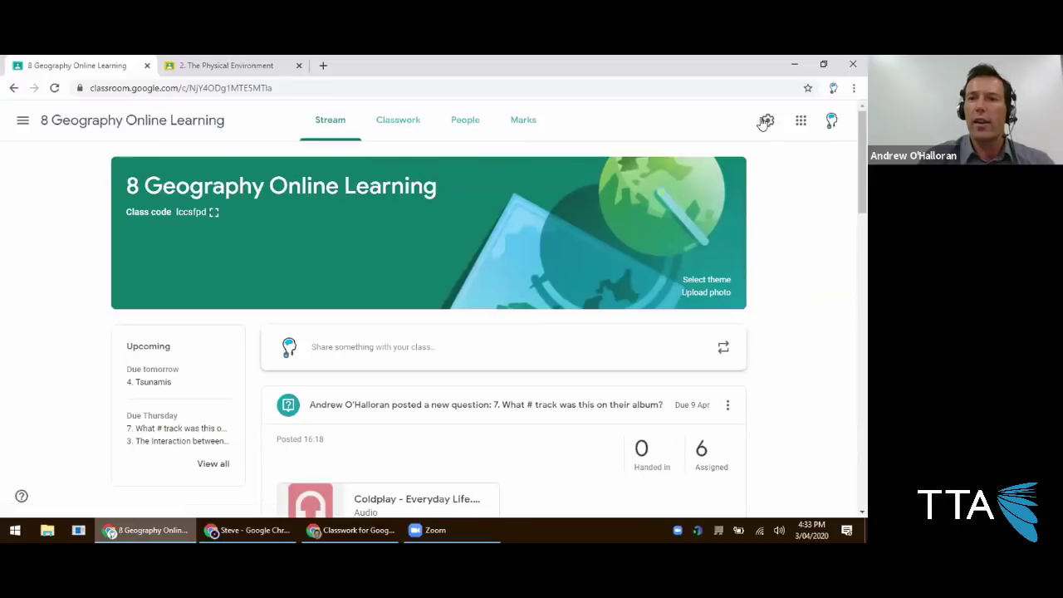
click(398, 131)
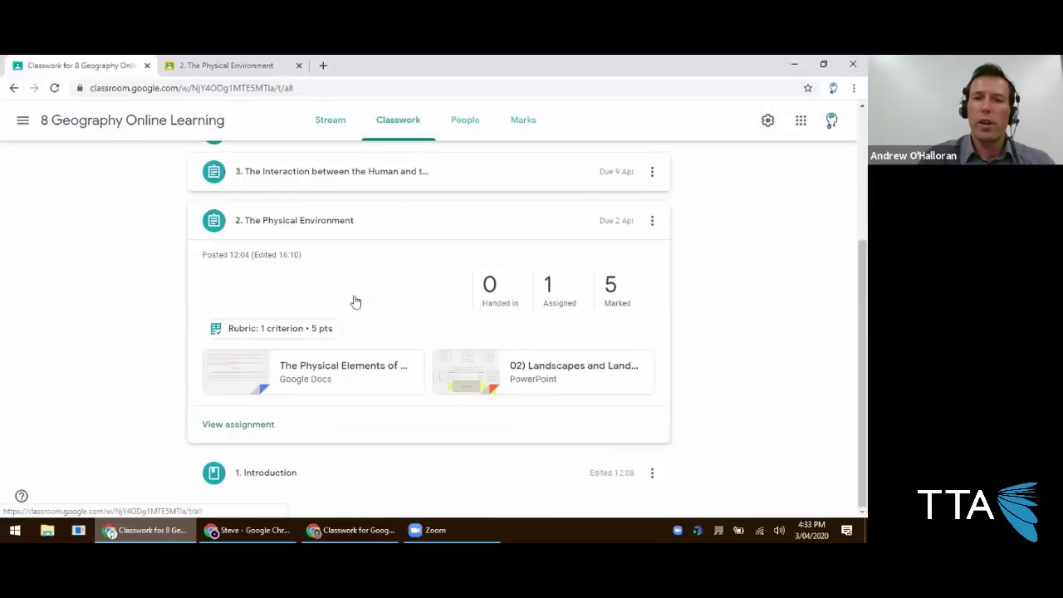
click(239, 425)
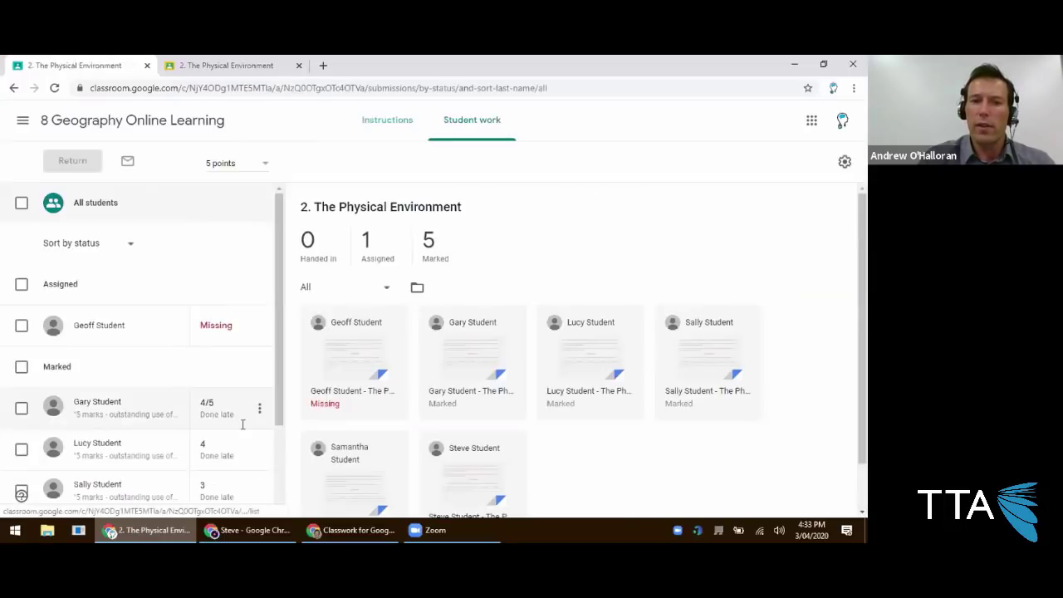
click(845, 162)
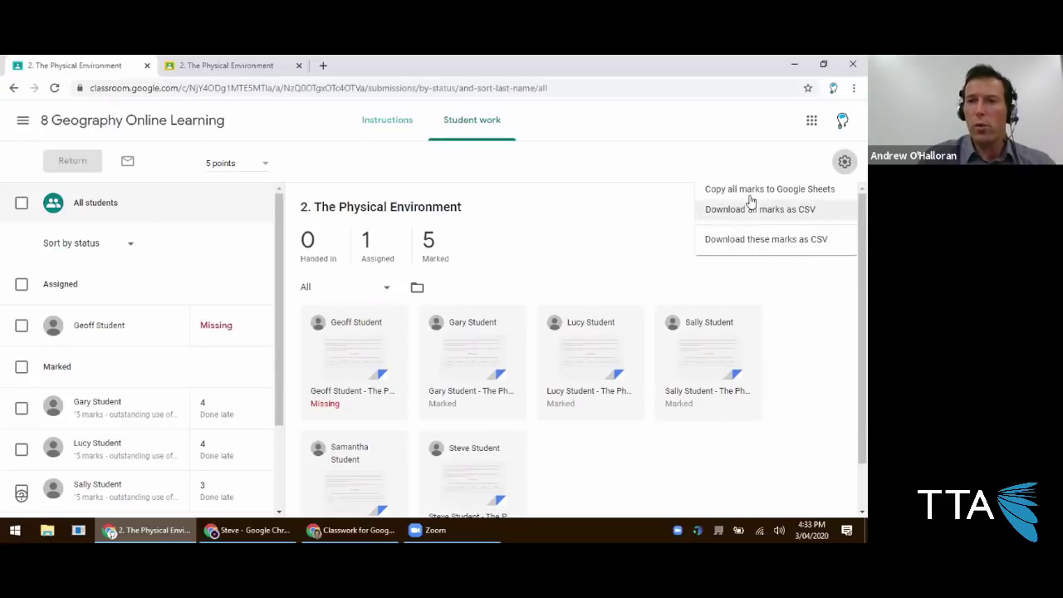
click(500, 237)
scroll(93, 417, down, 1)
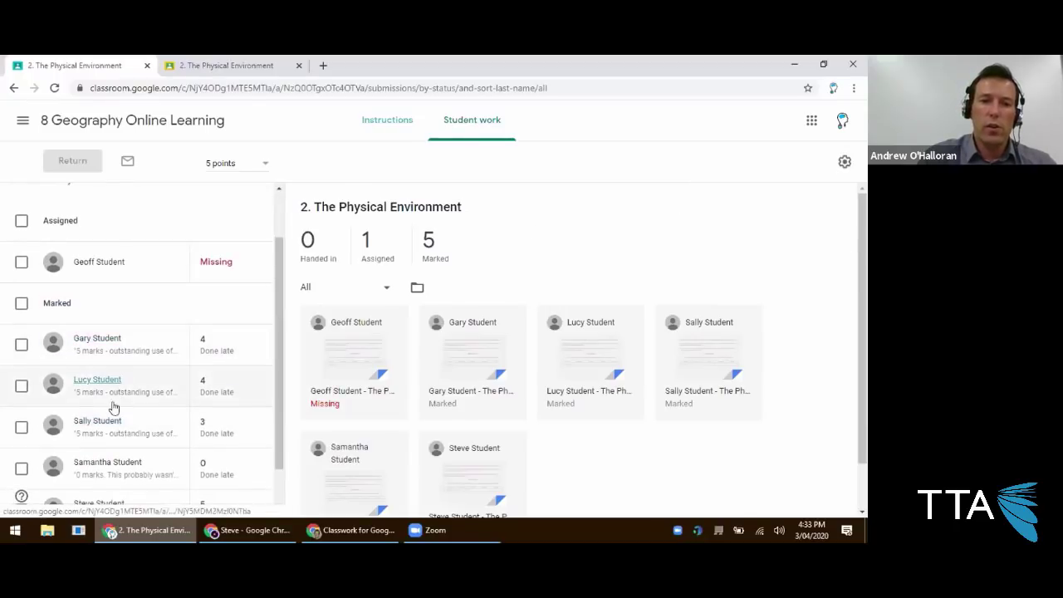
scroll(114, 408, down, 1)
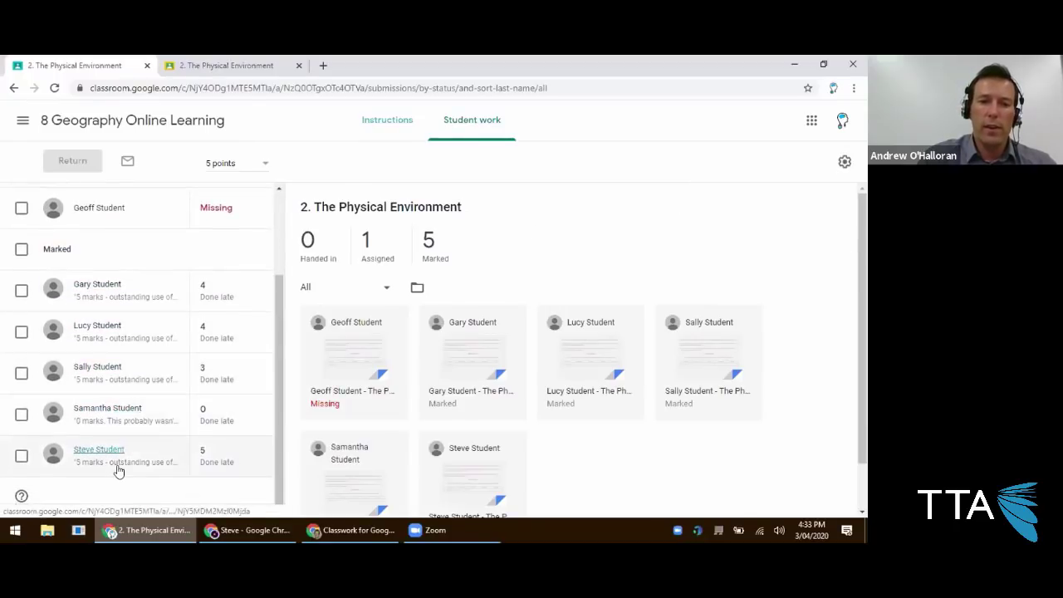
Download the assignment's marks as CSV and open the downloaded file.
click(844, 162)
click(790, 247)
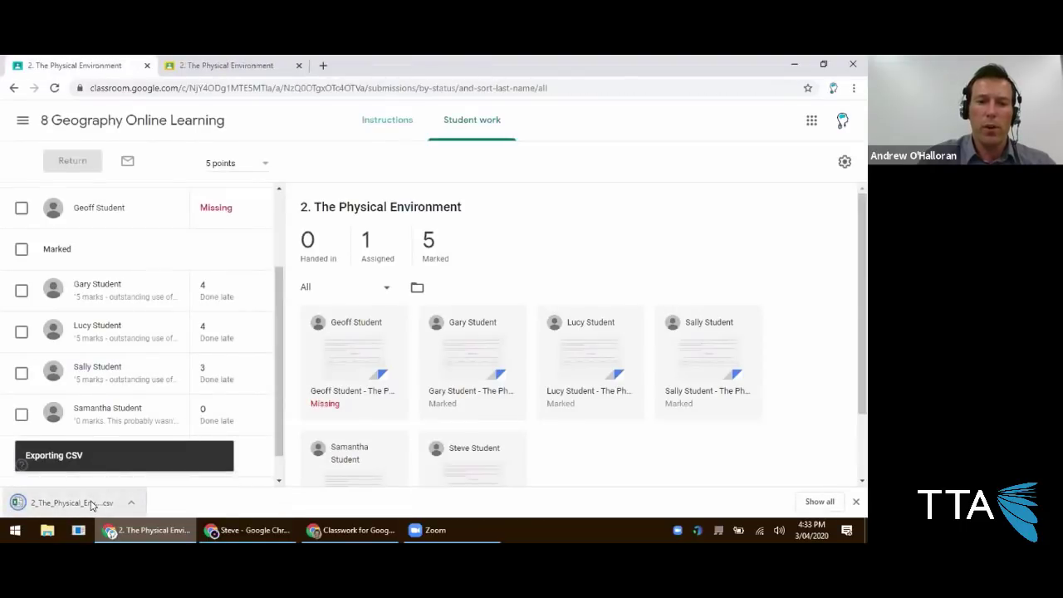
click(90, 501)
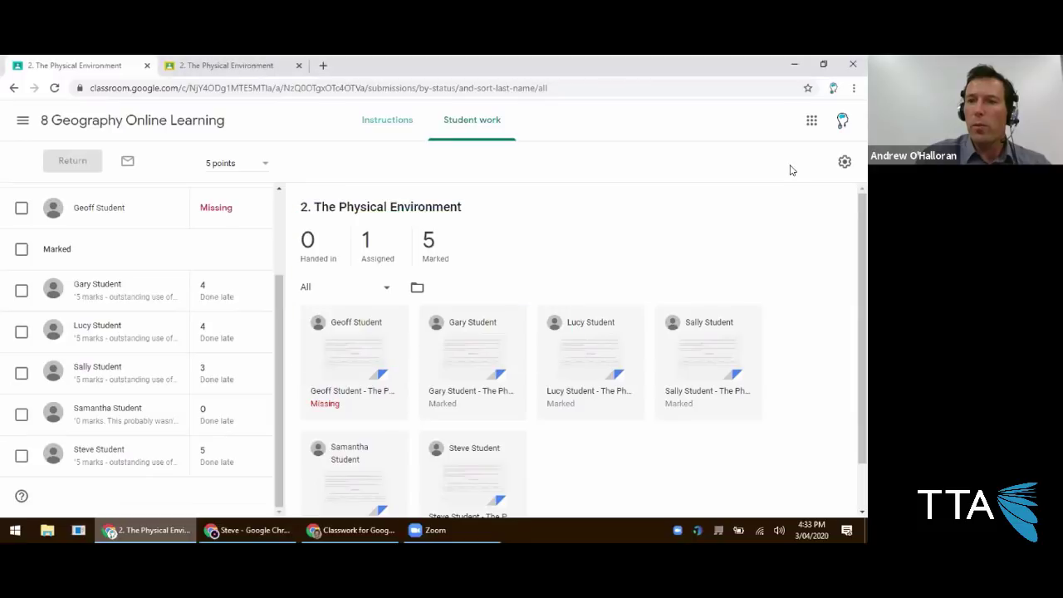
click(844, 164)
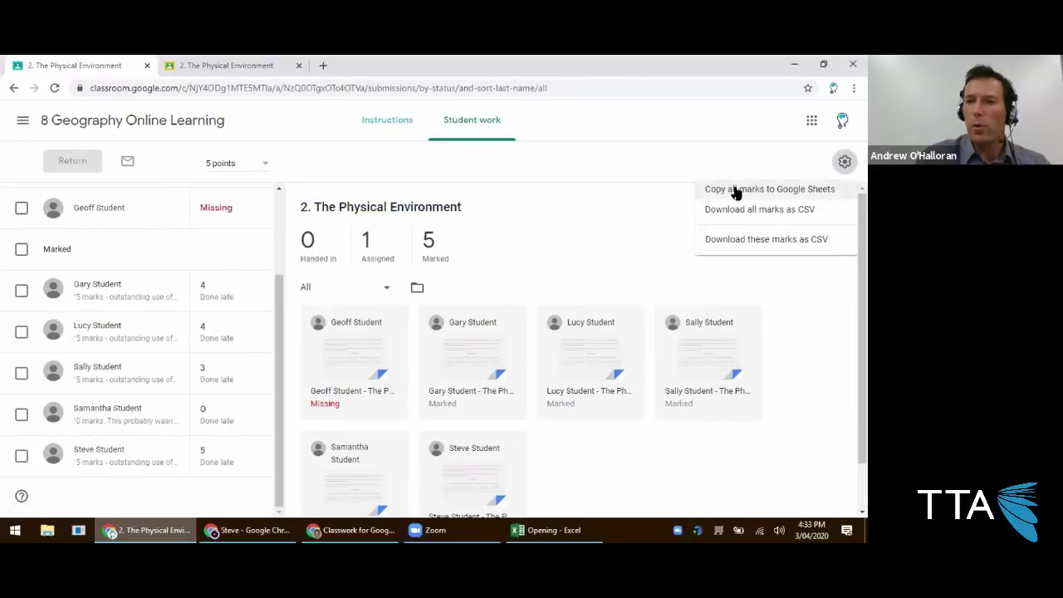
Export all the assignment's marks and bring up the marks spreadsheet in Excel.
click(747, 191)
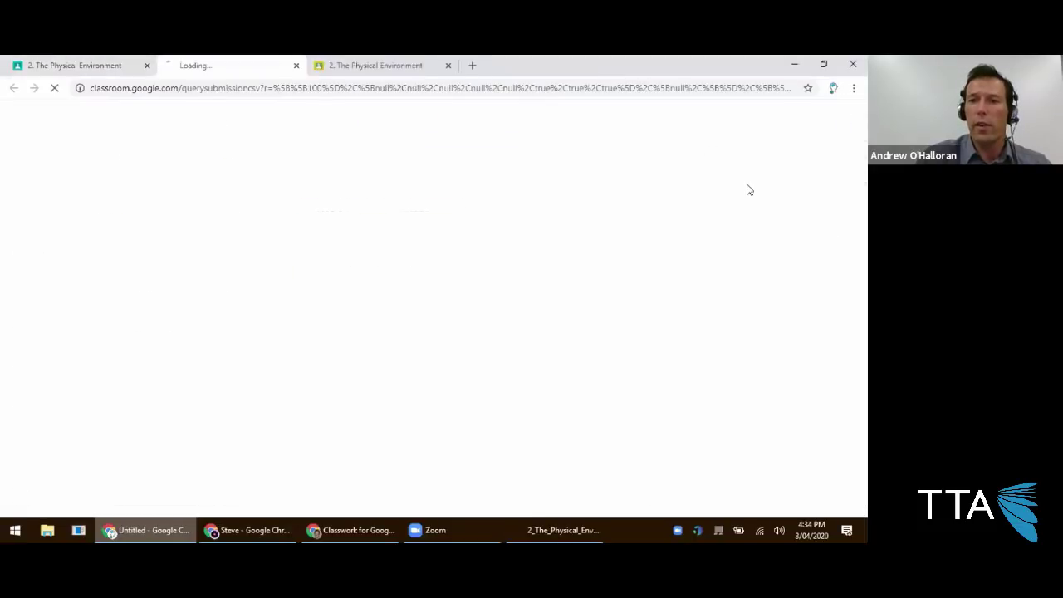
click(86, 65)
click(555, 530)
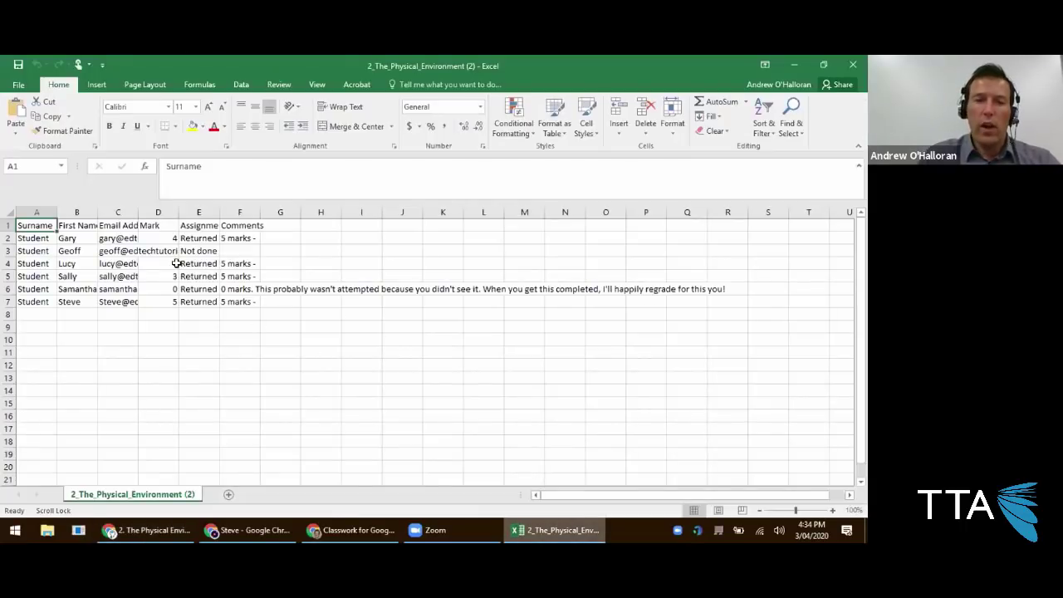
Widen column B so the students' first names fit, and review them.
click(41, 209)
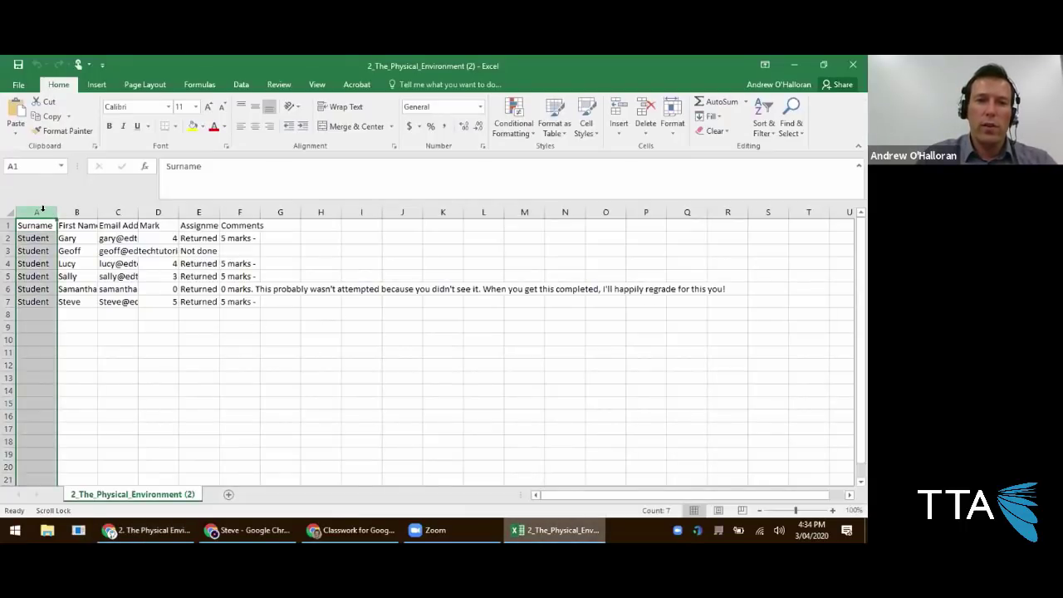
click(83, 210)
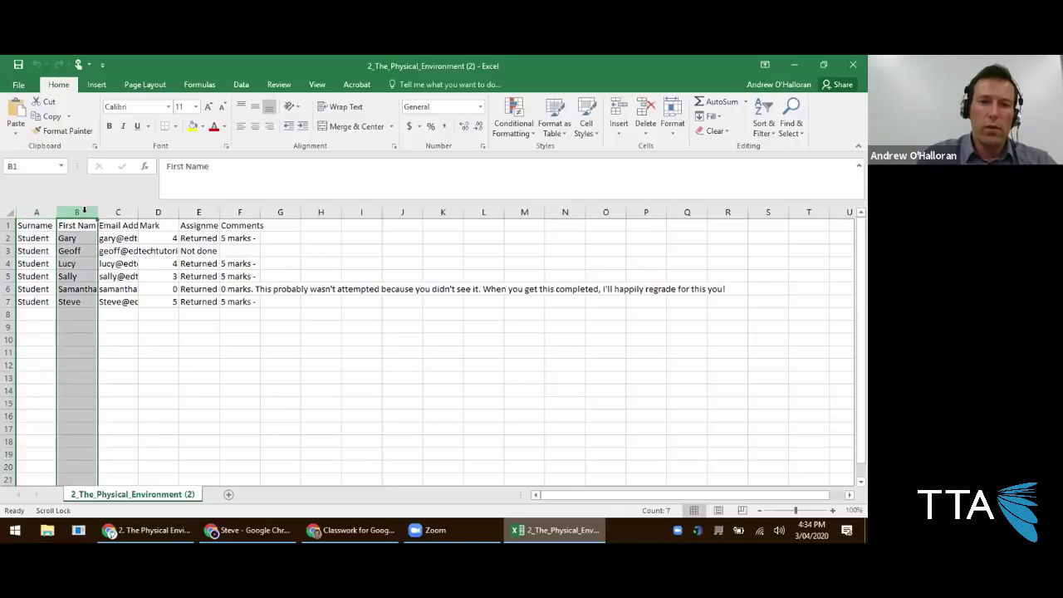
drag(98, 212, 123, 212)
click(88, 244)
click(88, 251)
click(88, 263)
click(87, 276)
click(87, 289)
click(86, 302)
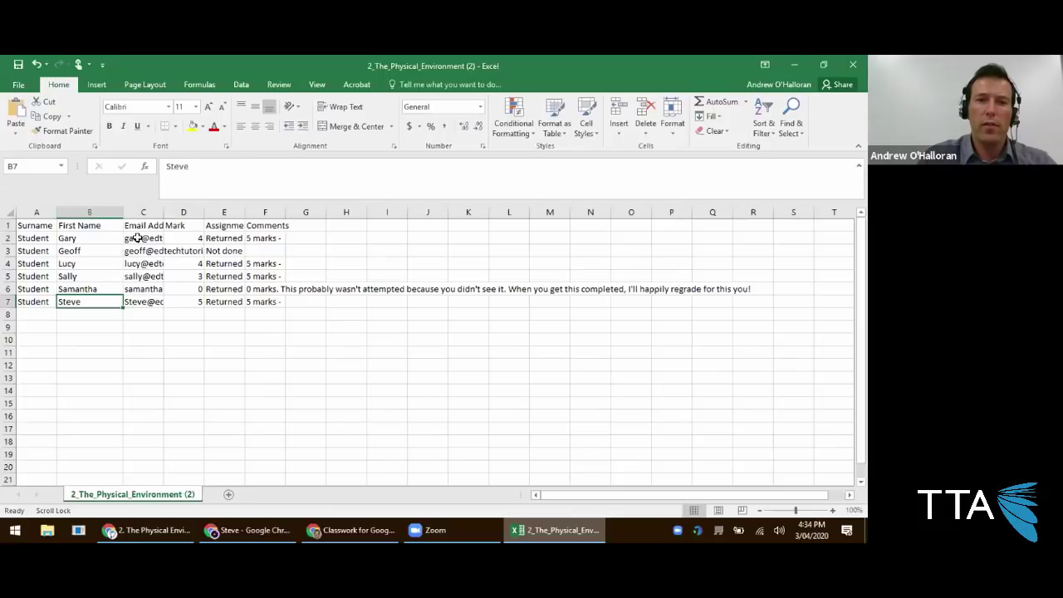
Widen the Email Address column C and select the marks in D2:D7.
click(139, 212)
drag(162, 209, 271, 209)
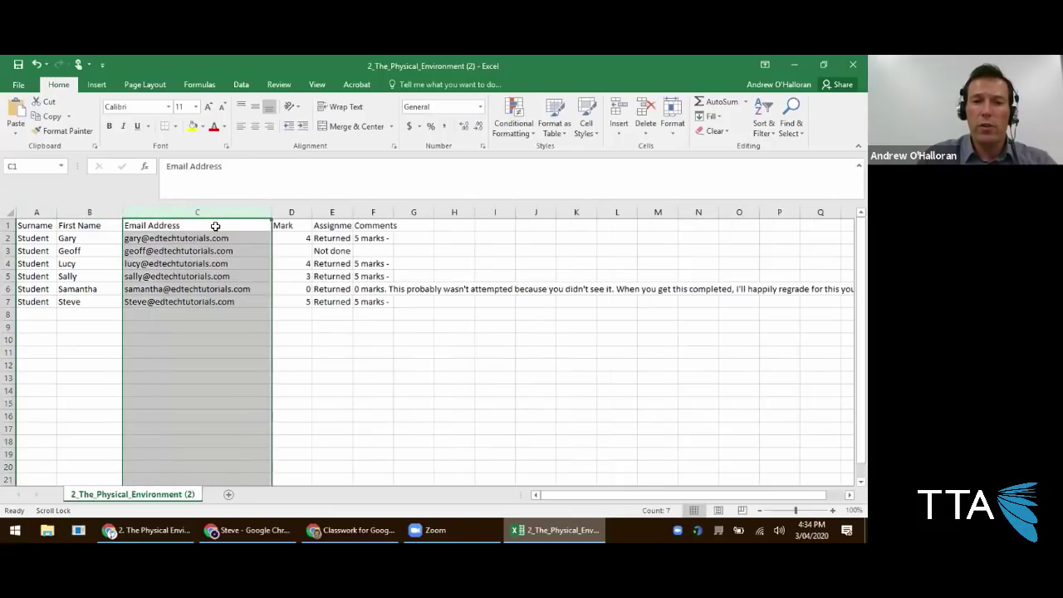
click(291, 238)
shift+click(300, 301)
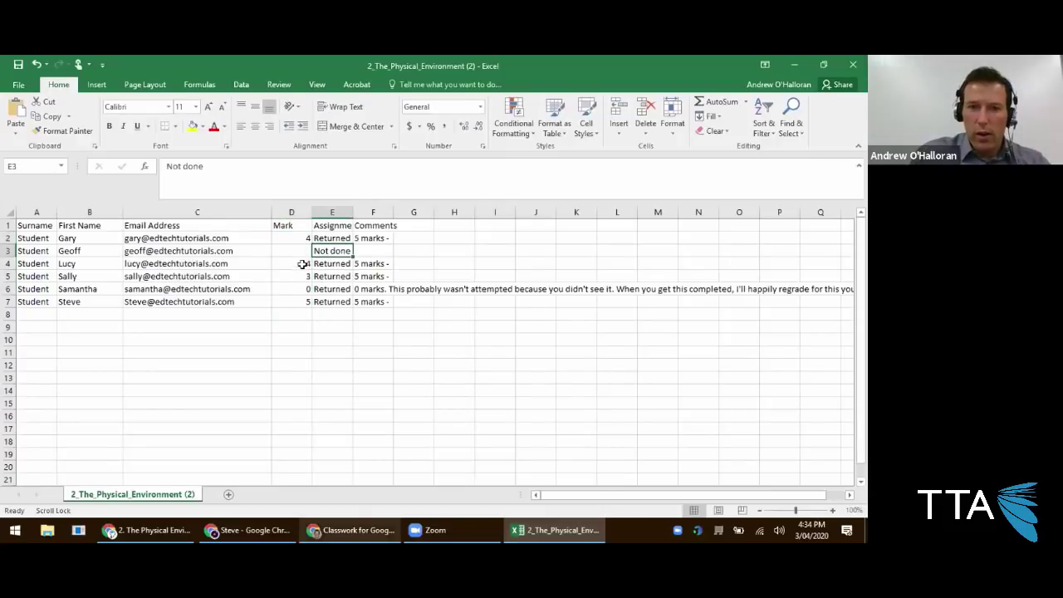
Review the returned status and the rubric comments in F2, F5 and F6.
click(334, 239)
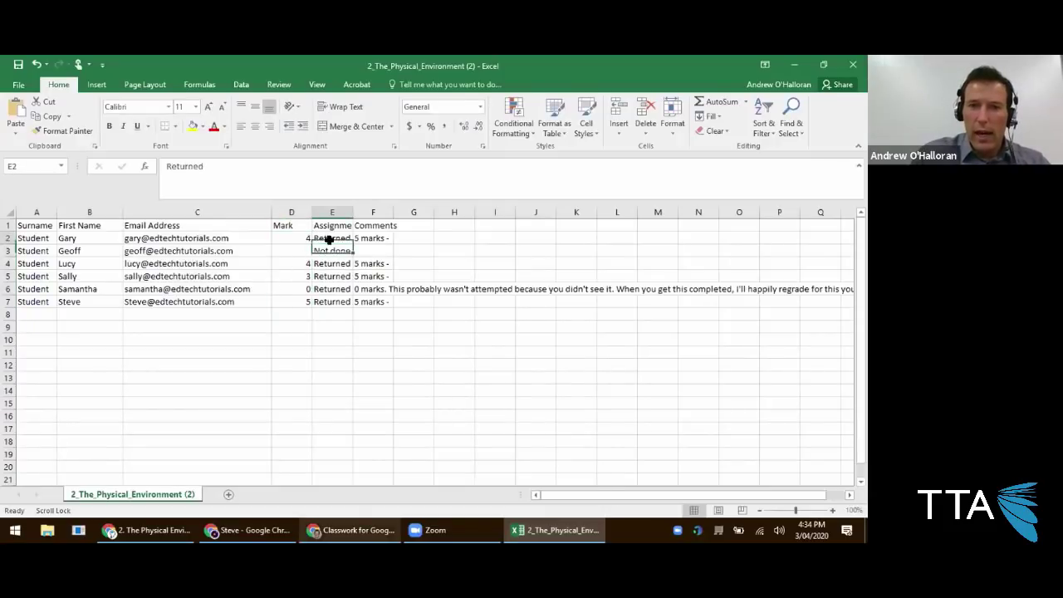
click(371, 239)
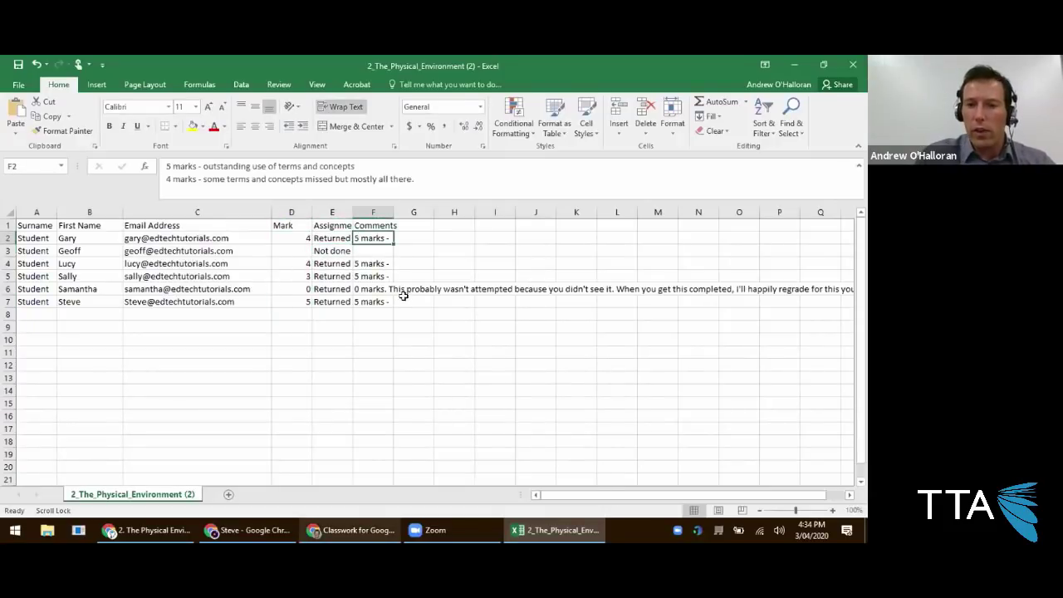
click(405, 290)
click(377, 292)
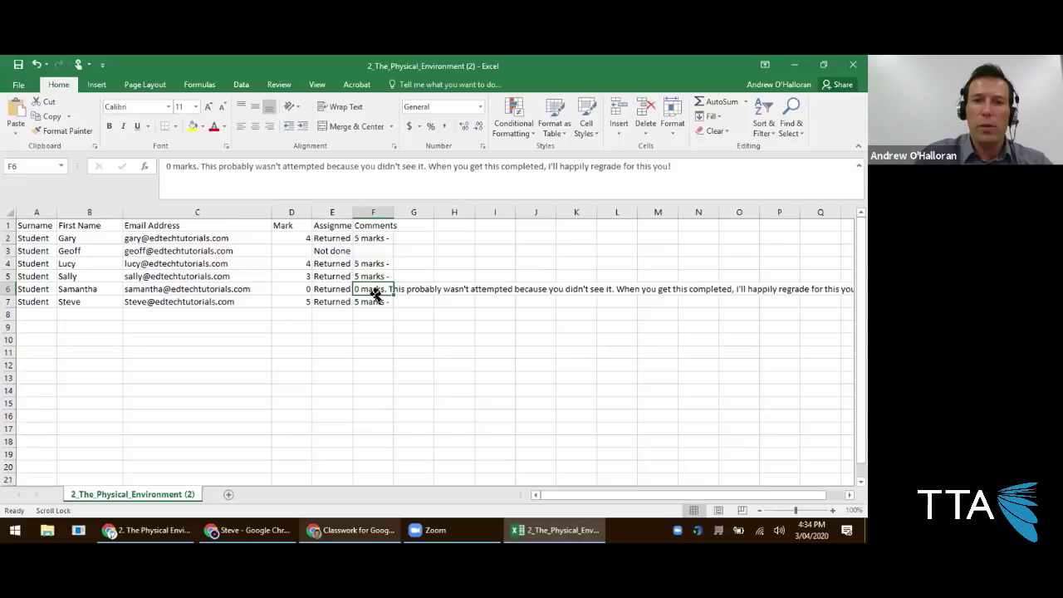
click(378, 277)
click(369, 288)
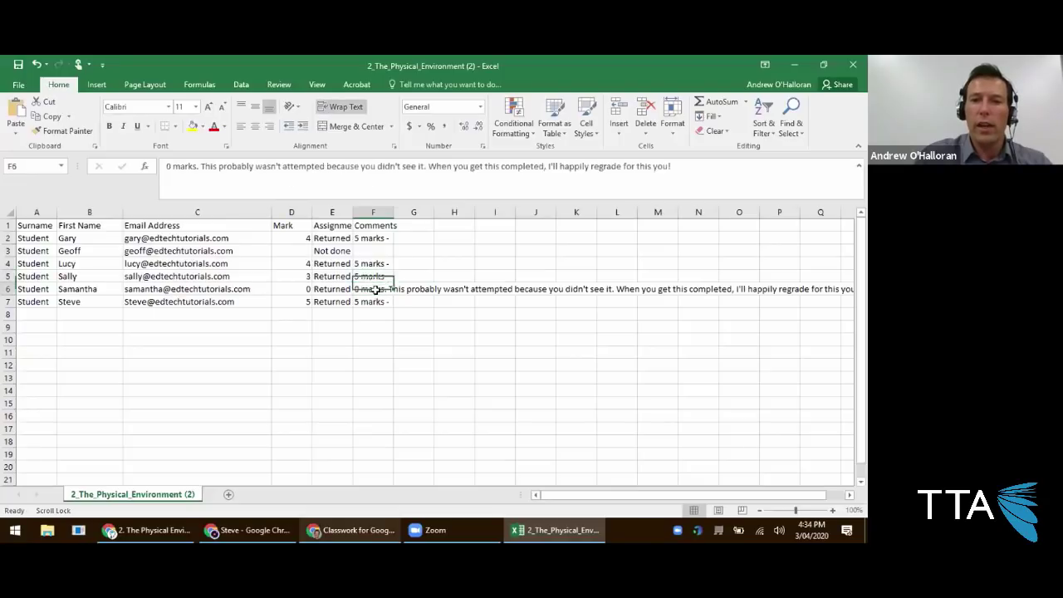
click(377, 238)
Widen and wrap the Comments column F, check B3, and return to Classroom's student work page.
drag(394, 212, 506, 213)
click(387, 213)
click(341, 107)
drag(496, 208, 636, 208)
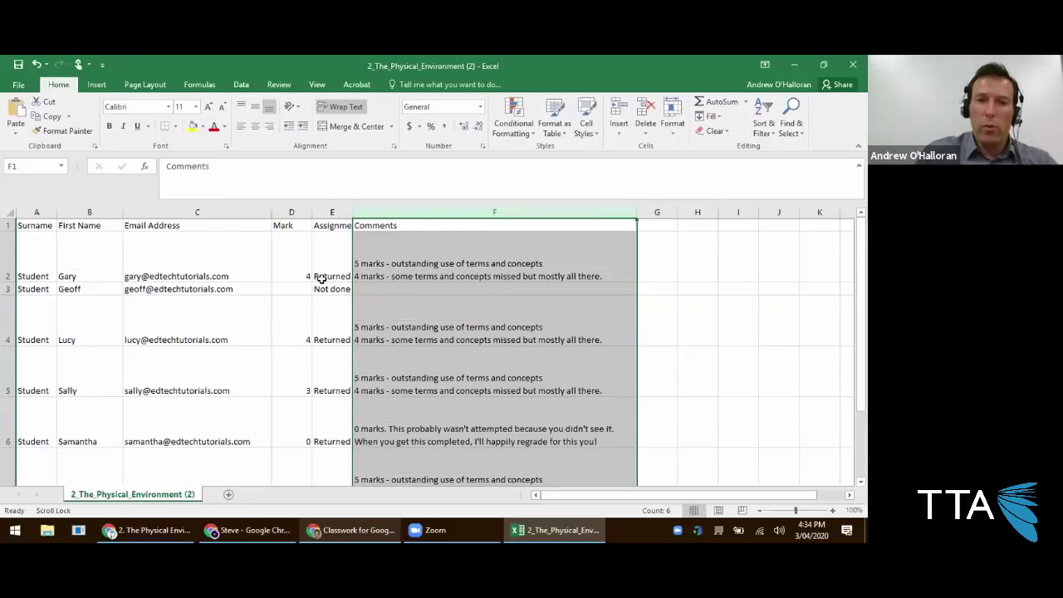
click(397, 264)
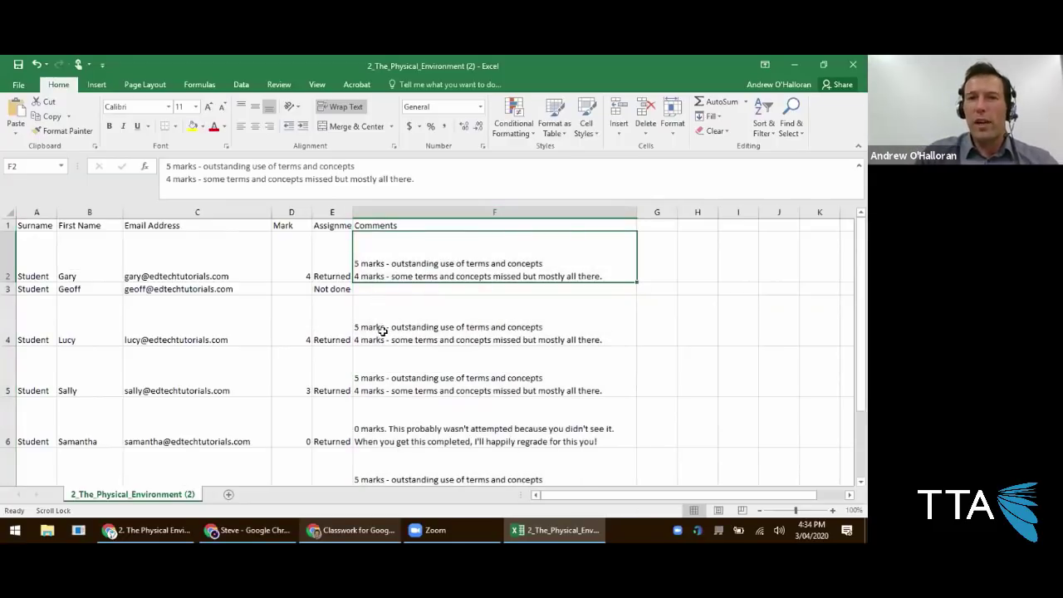
scroll(387, 332, down, 1)
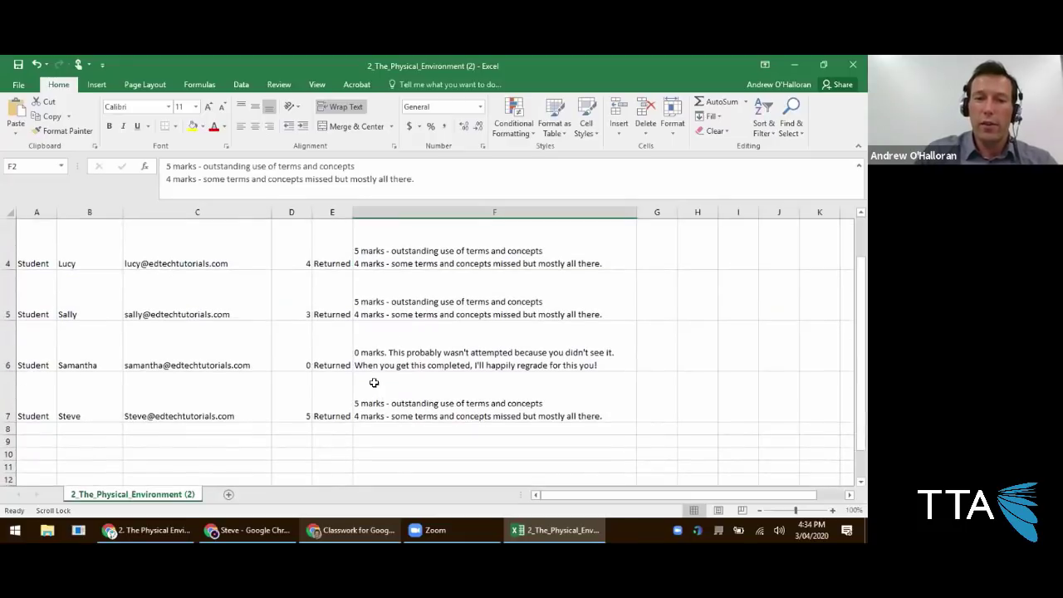
scroll(383, 363, up, 1)
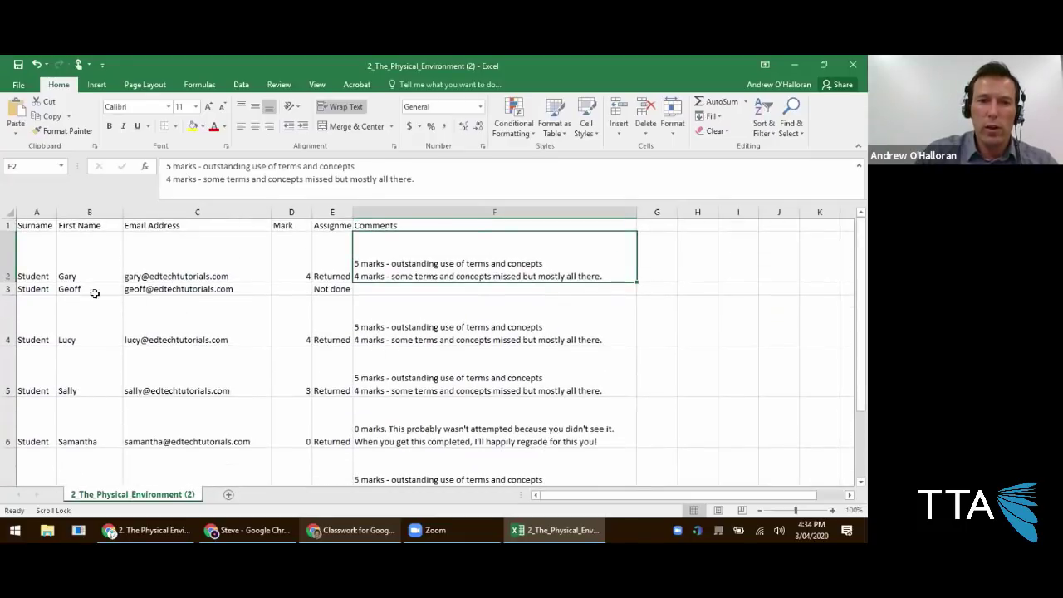
click(81, 288)
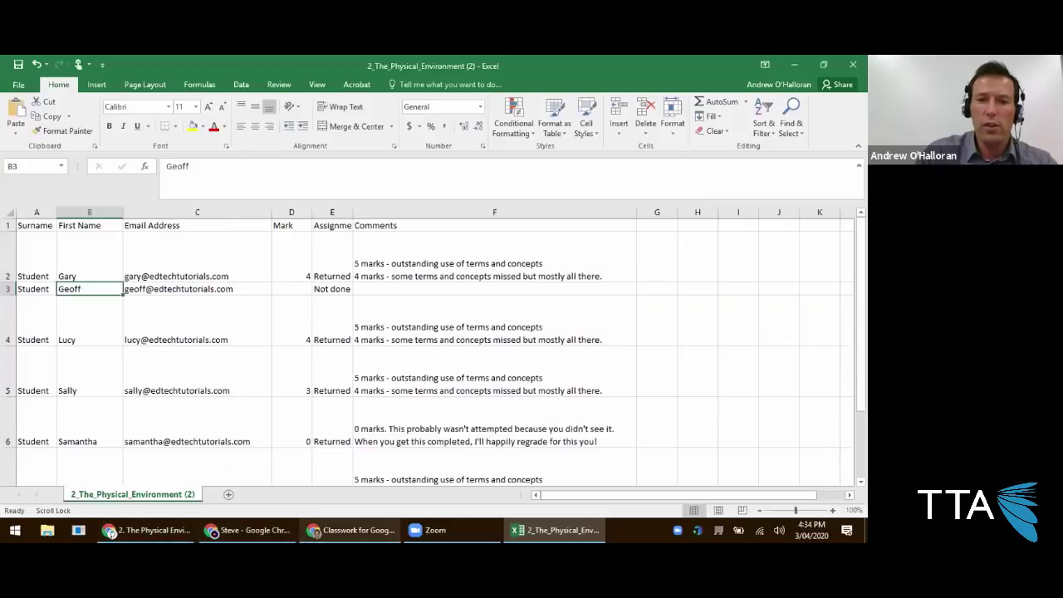
click(148, 530)
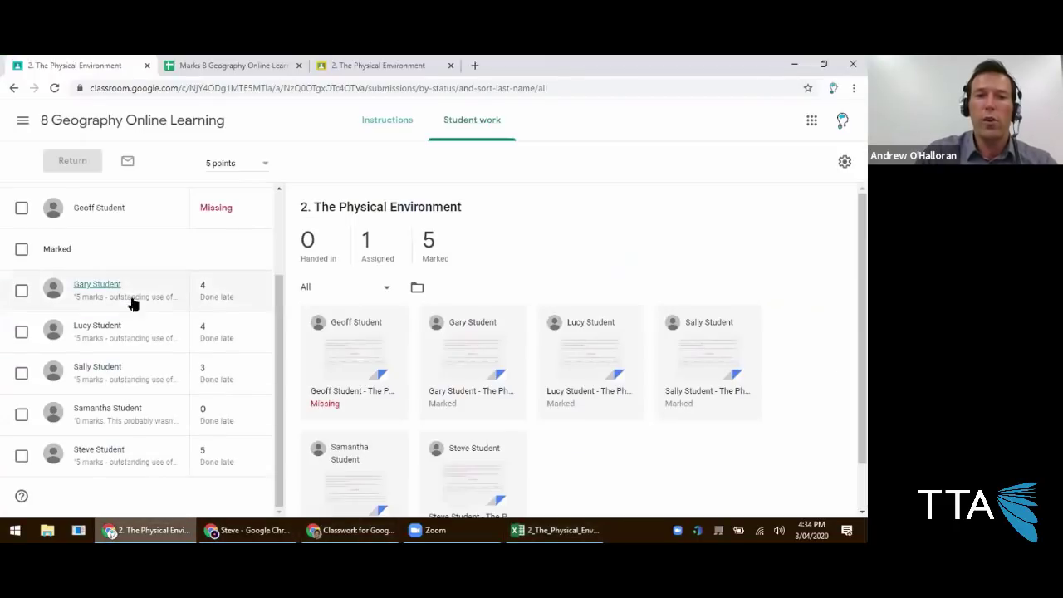
Send the missing student the private comment 'this was outstanding work. Well done mate!', then switch to the student's window.
scroll(111, 315, up, 2)
click(99, 325)
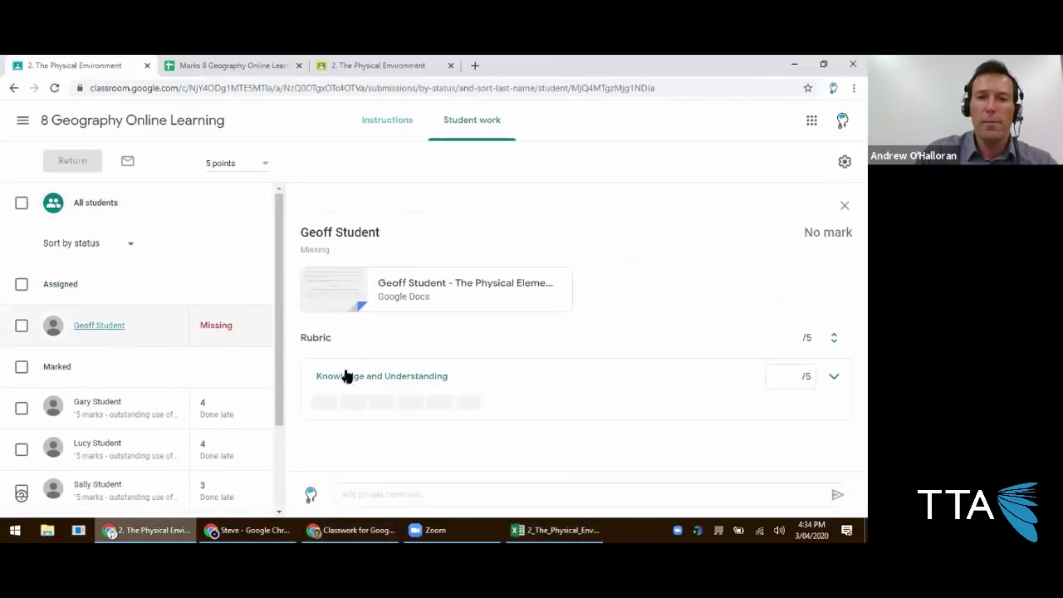
click(370, 493)
text(Geoff this ws)
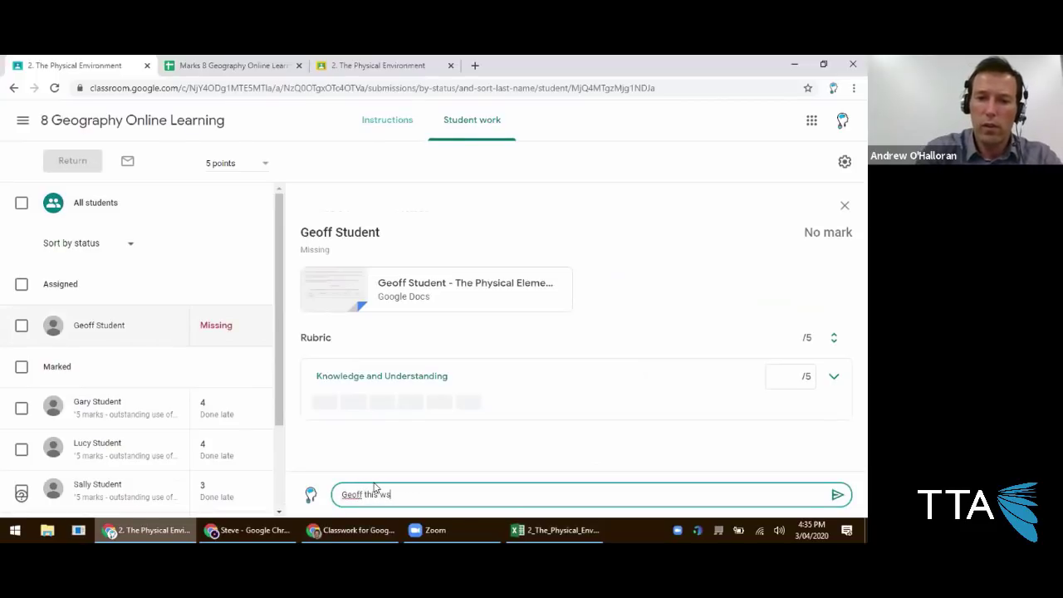
text(work. Well done)
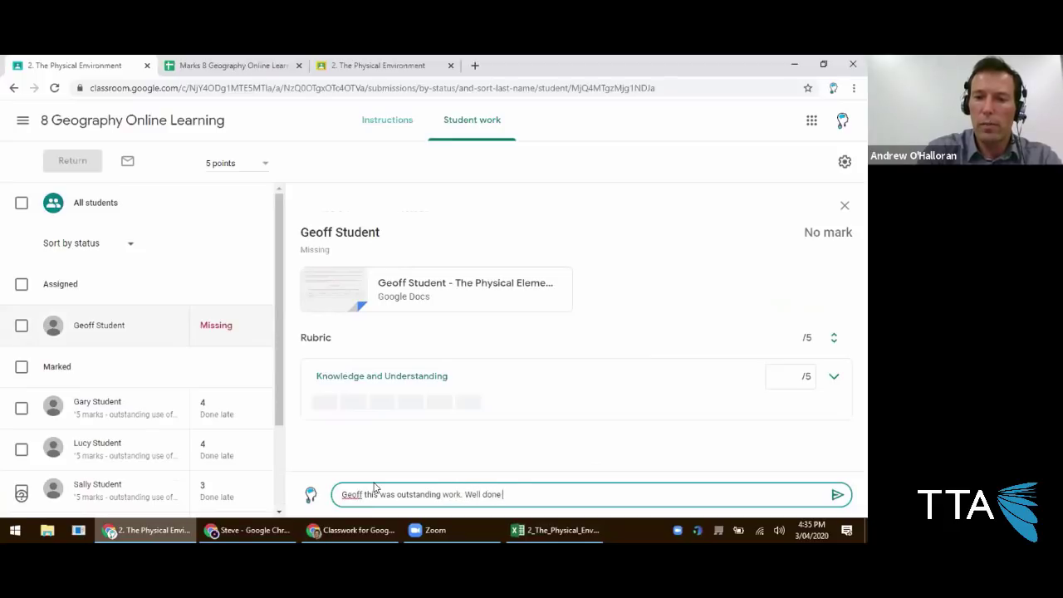
text( mate!)
key(Return)
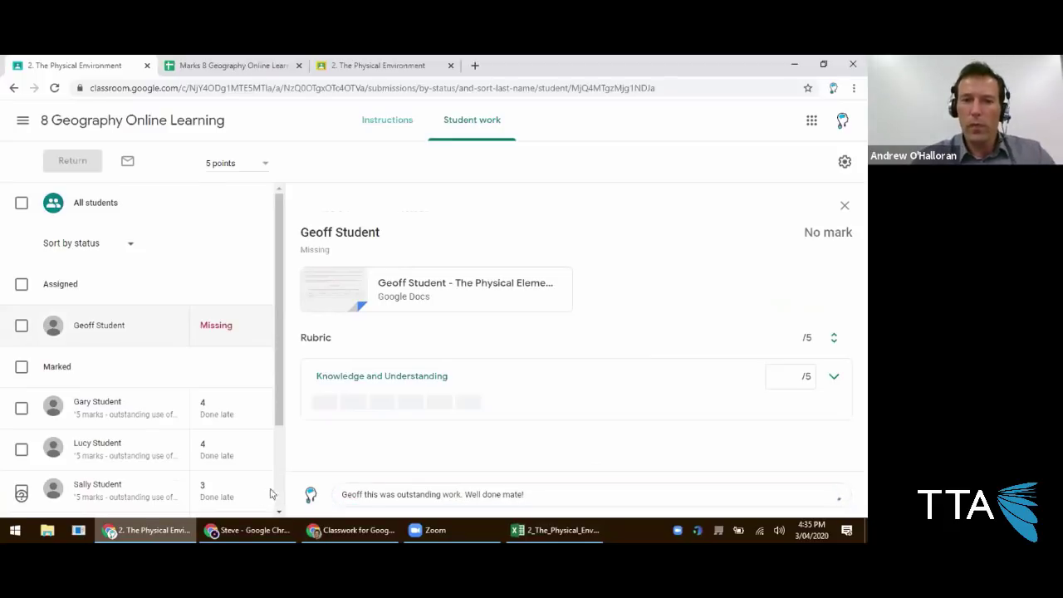
click(248, 530)
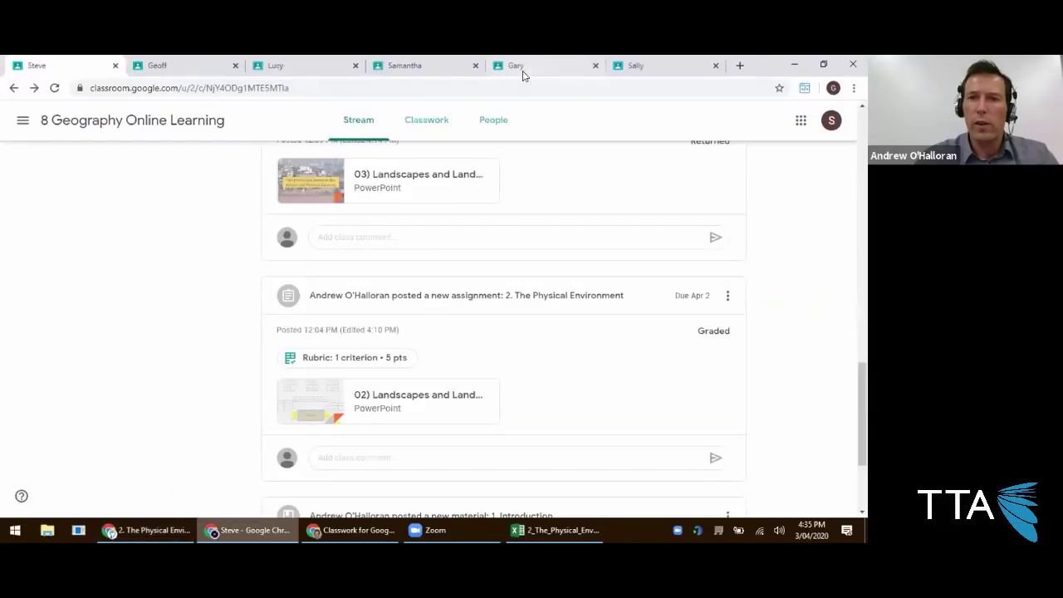
As the student, open the 2. The Physical Environment assignment page from Classwork.
click(198, 70)
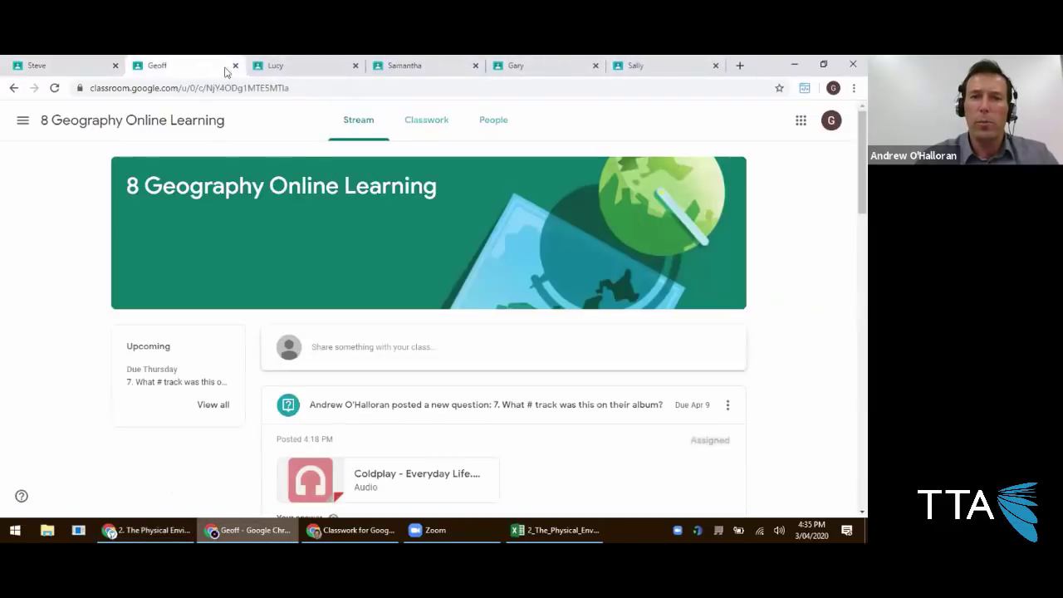
click(411, 127)
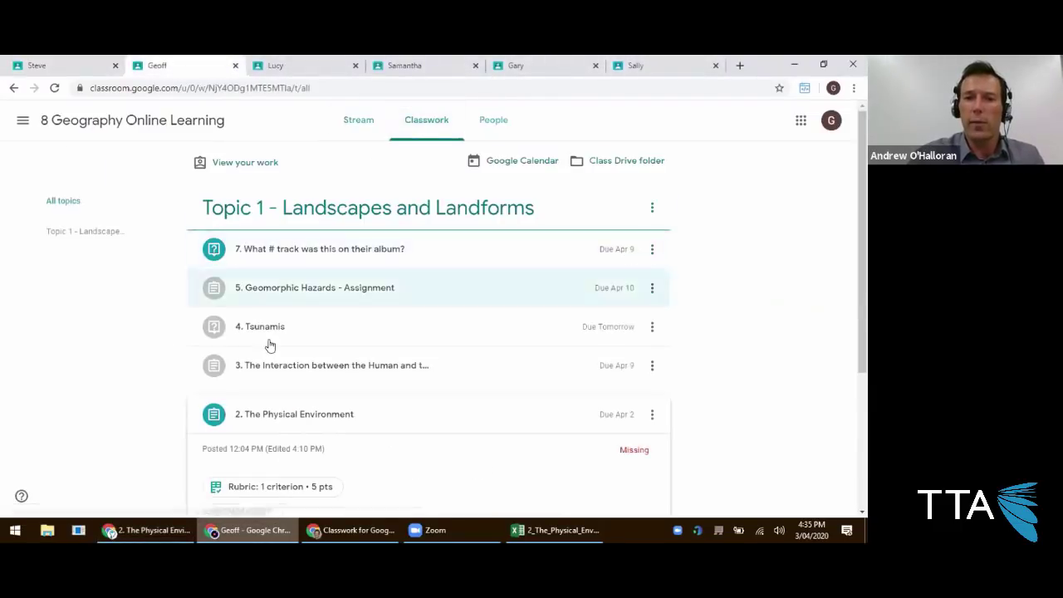
scroll(270, 363, down, 1)
click(271, 357)
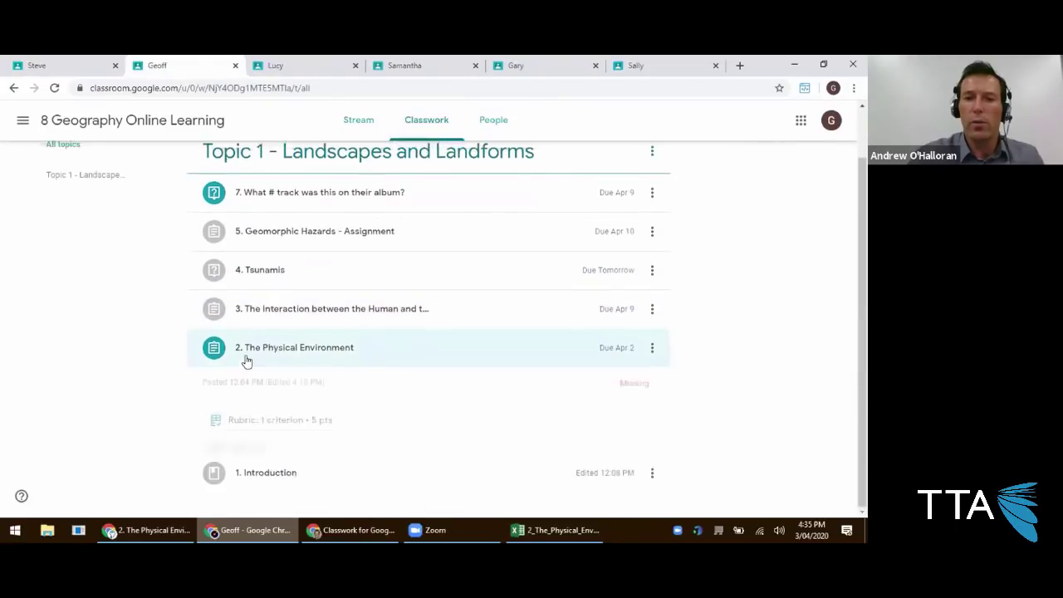
click(262, 408)
scroll(262, 413, down, 2)
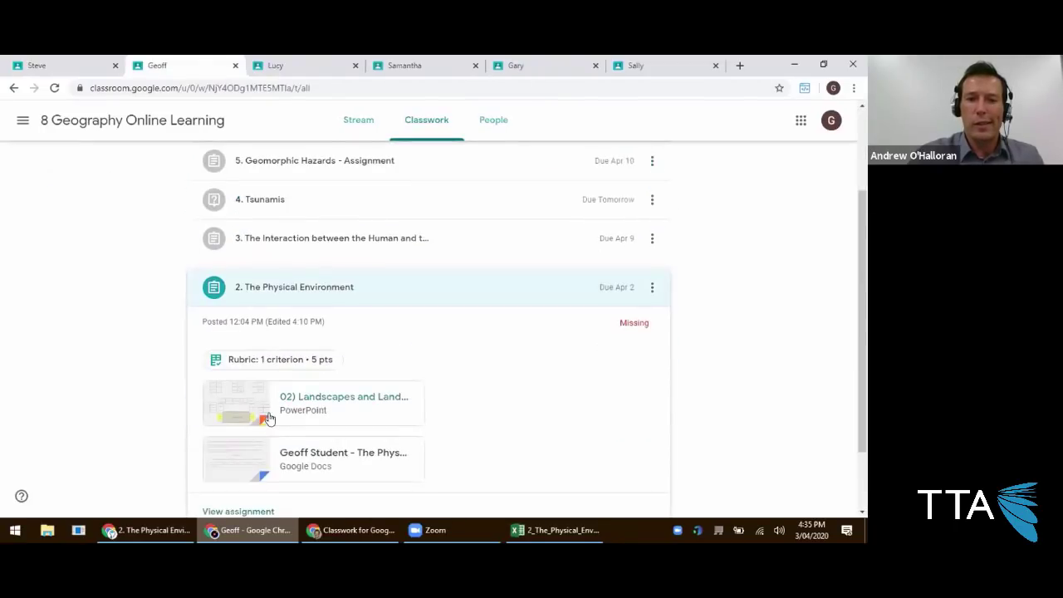
scroll(259, 419, down, 1)
click(257, 425)
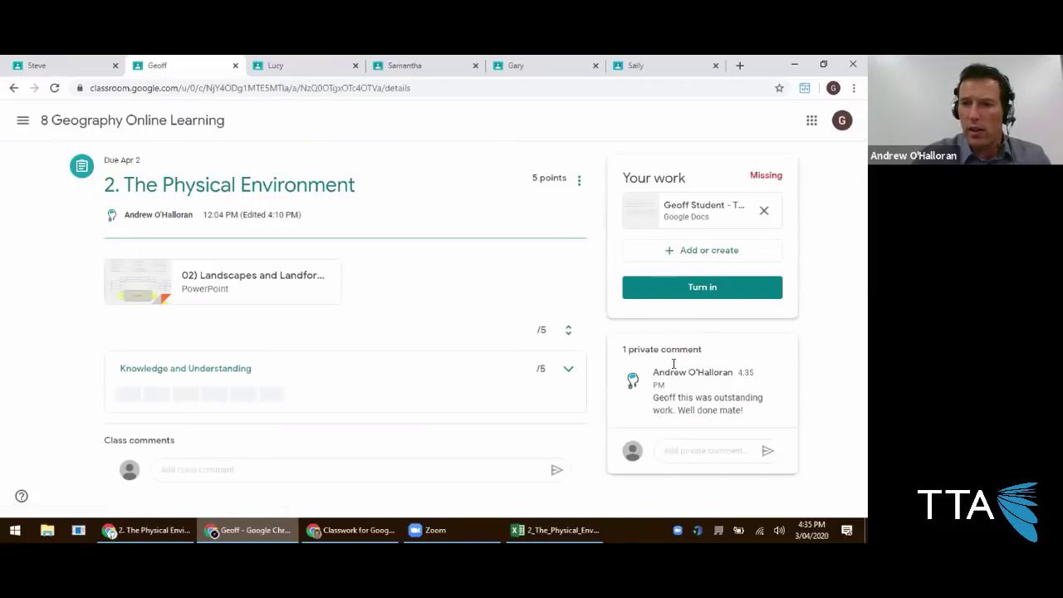
Post the student's private reply 'Thanks Sir, loved doing this task after all!' to the teacher.
drag(664, 398, 764, 410)
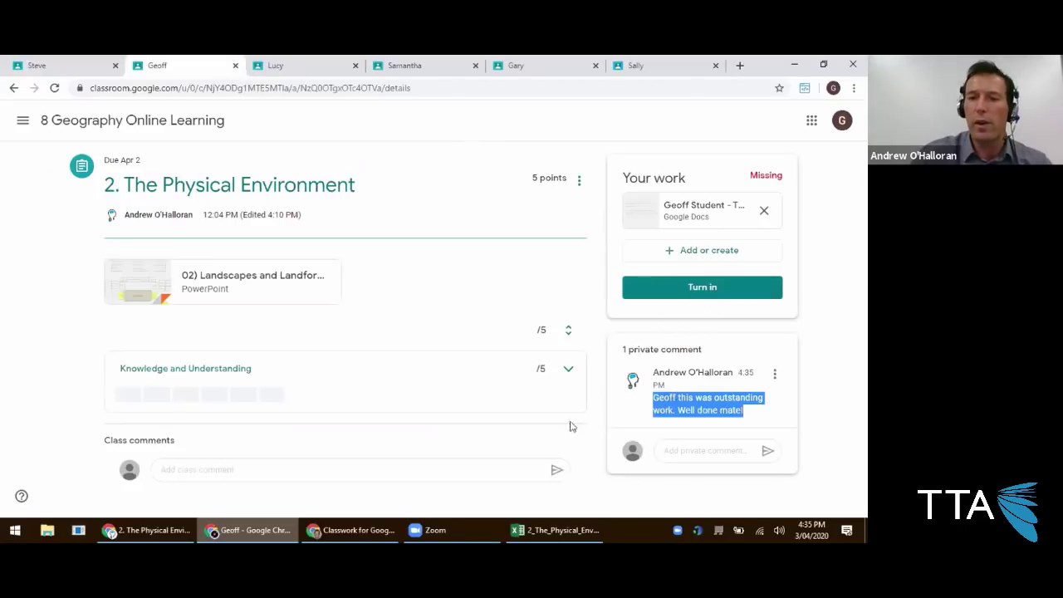
click(555, 530)
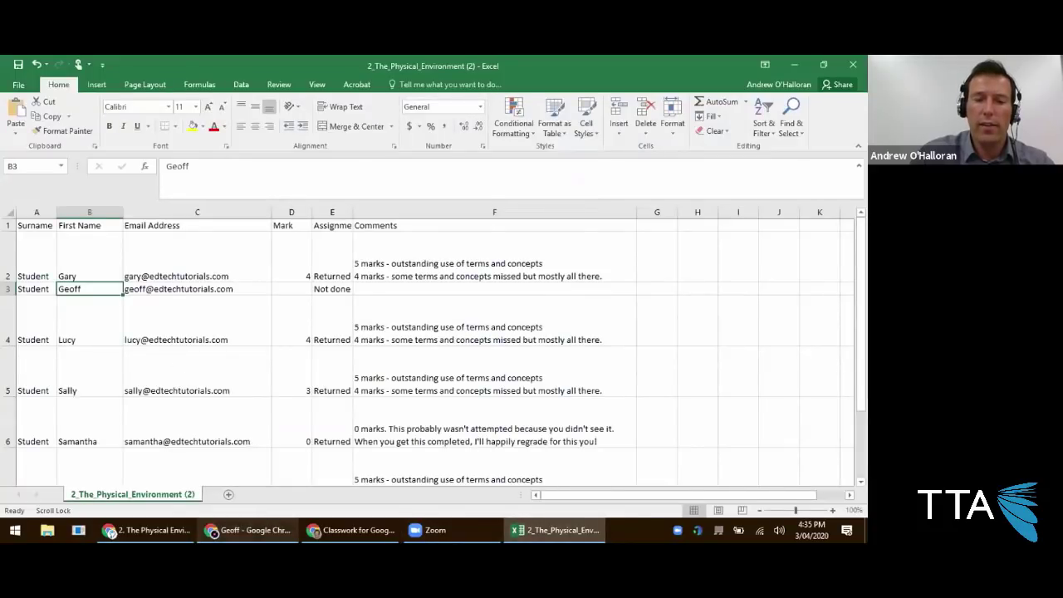
click(249, 530)
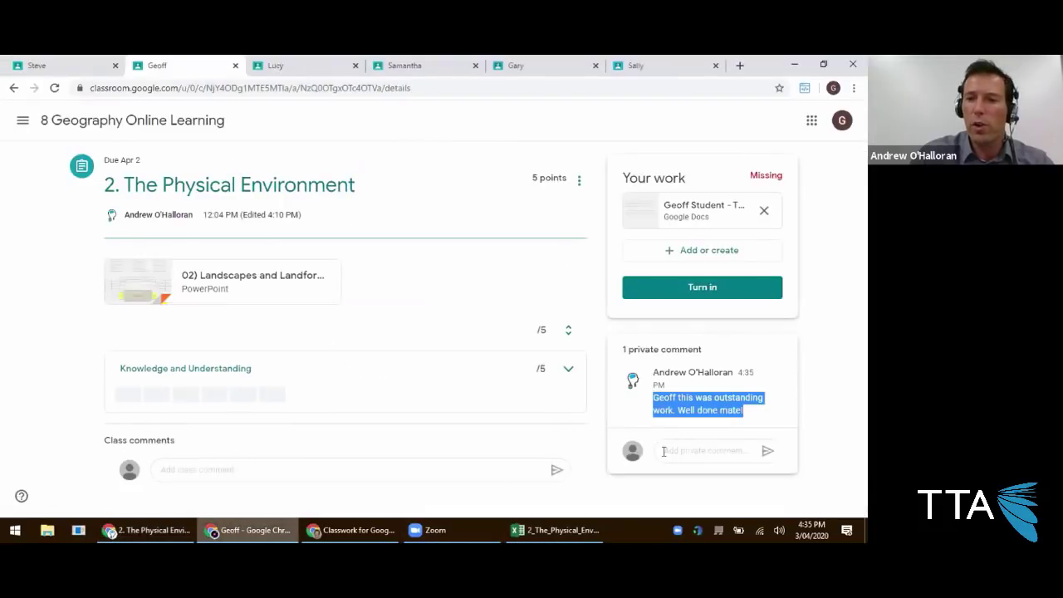
click(658, 449)
text(Thanks Sir, loved d)
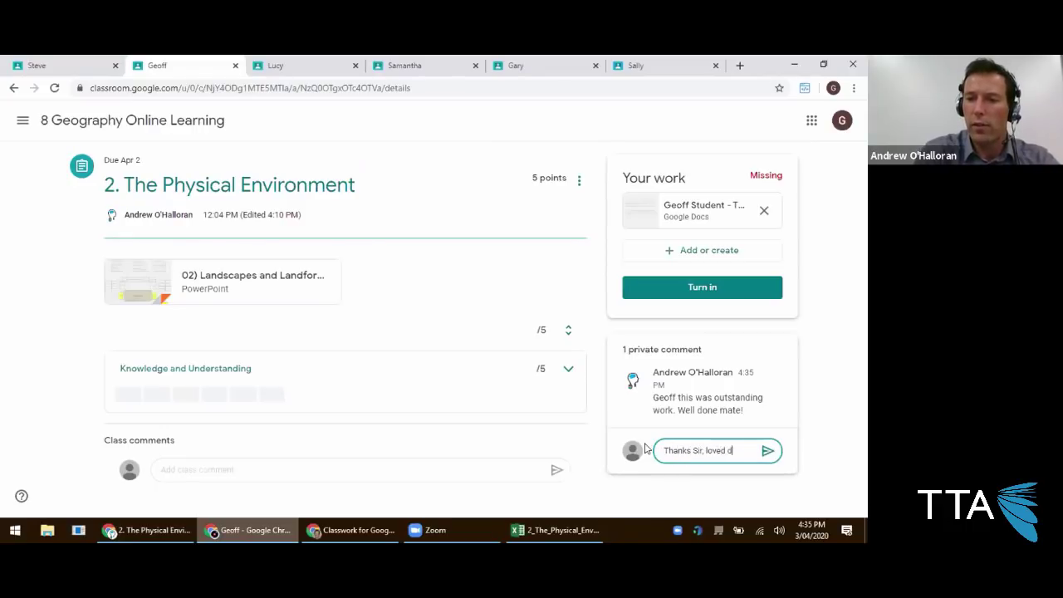
text(oing this task after all!)
key(Return)
On the teacher's student work page, begin a private reply 'No proble…' to the student.
click(150, 530)
scroll(385, 373, down, 1)
click(415, 493)
text(No proble)
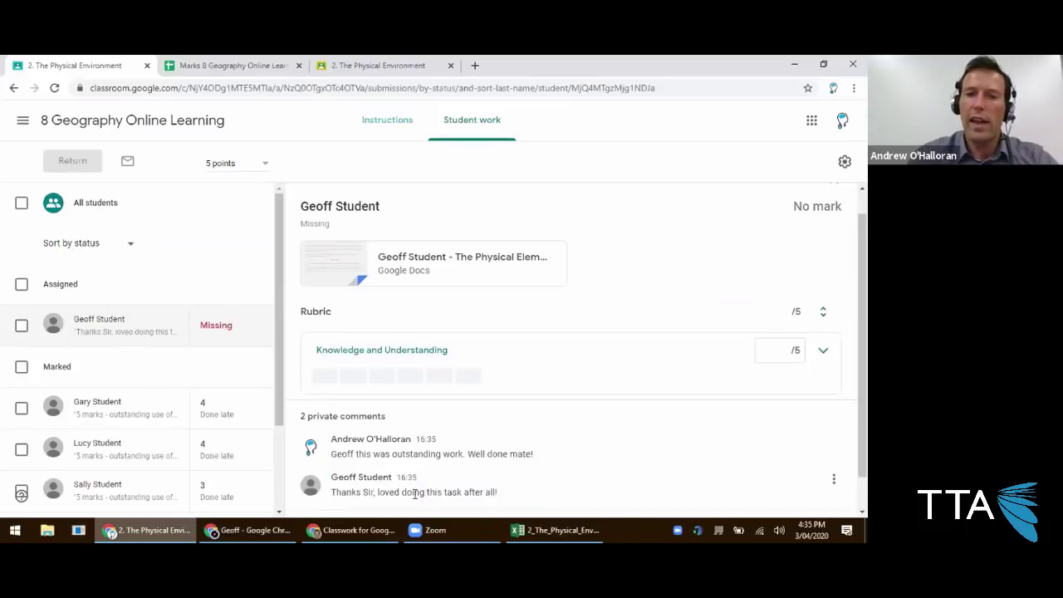
Send the reply 'No problems, keep up the good work!' and check the comment in the exported CSV's cell F2.
scroll(361, 416, down, 1)
click(826, 494)
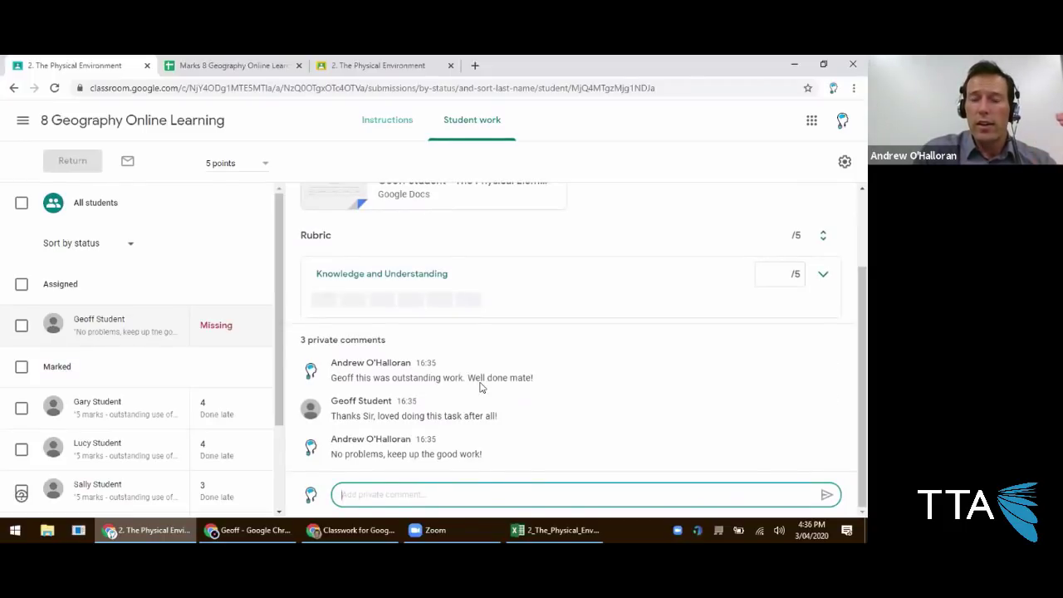
click(552, 530)
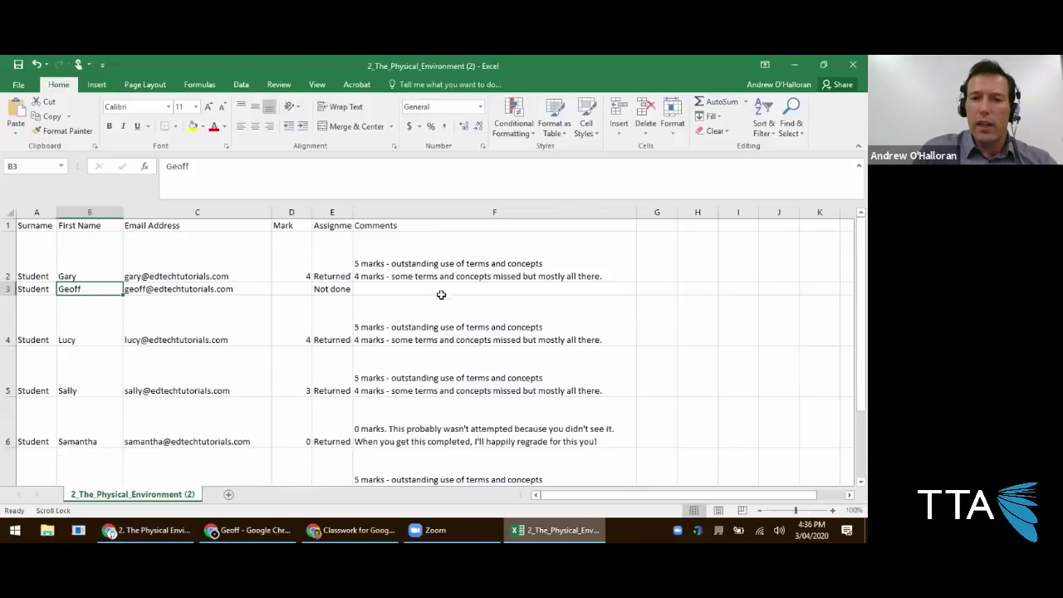
click(436, 269)
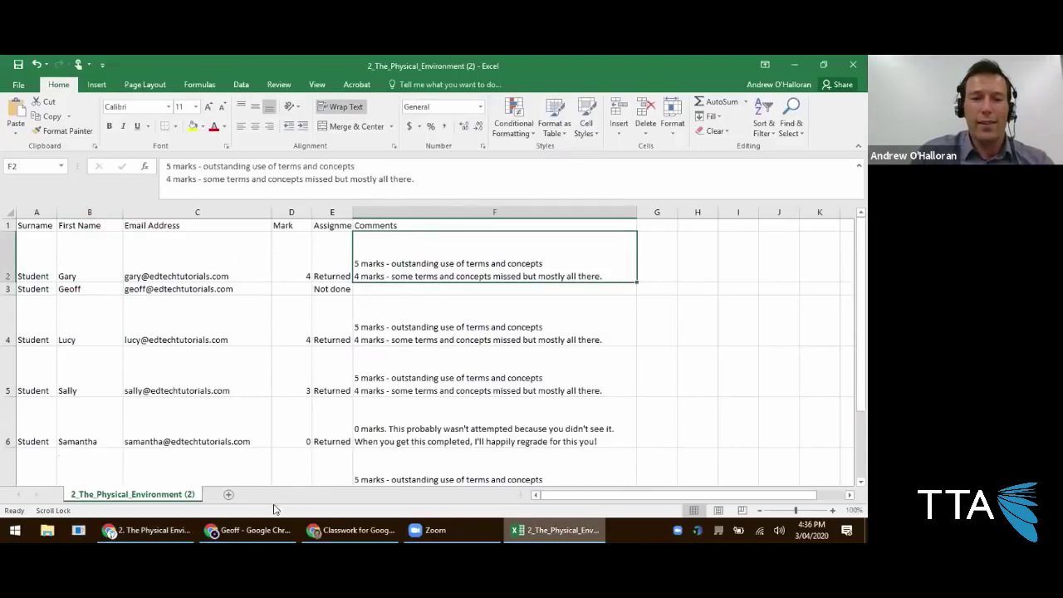
click(148, 530)
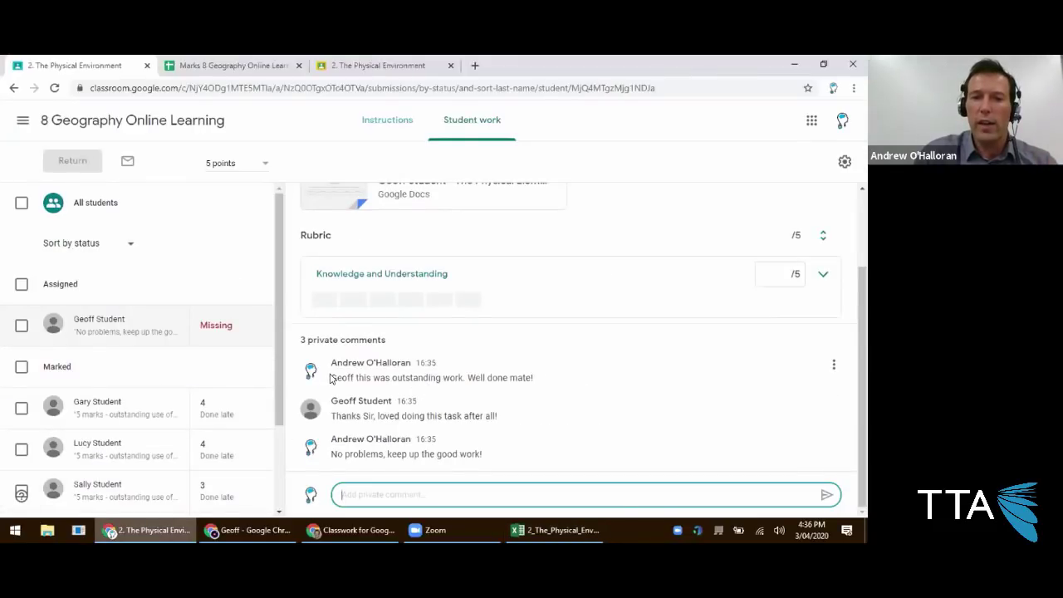
Review the teacher and student comments in the private thread, then open the marks export menu.
drag(560, 383, 362, 387)
drag(517, 418, 332, 397)
click(502, 453)
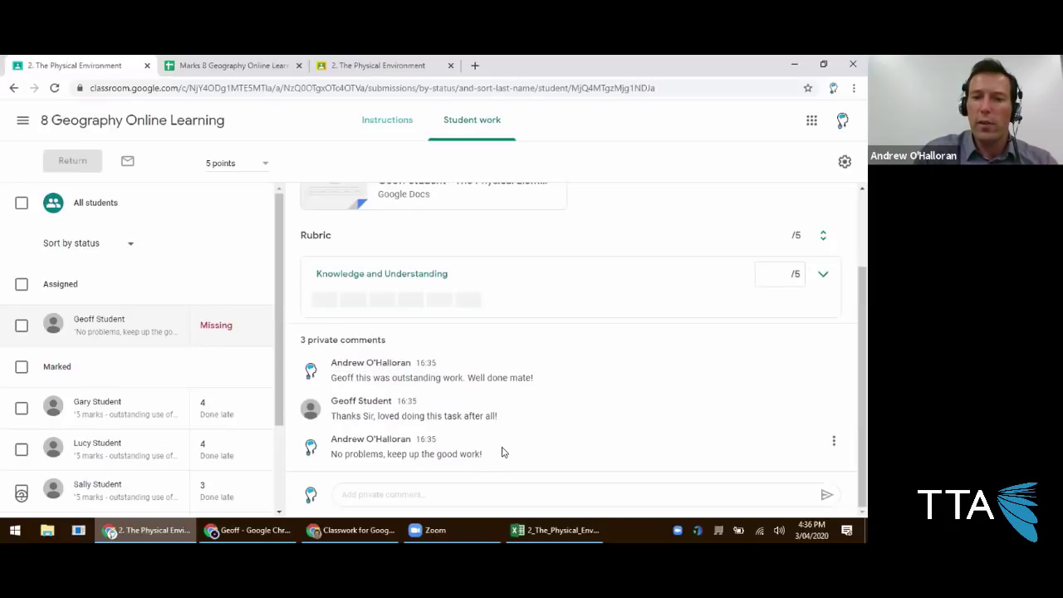
click(846, 163)
Download a fresh marks CSV, close the old one without saving, and open the new file.
click(744, 238)
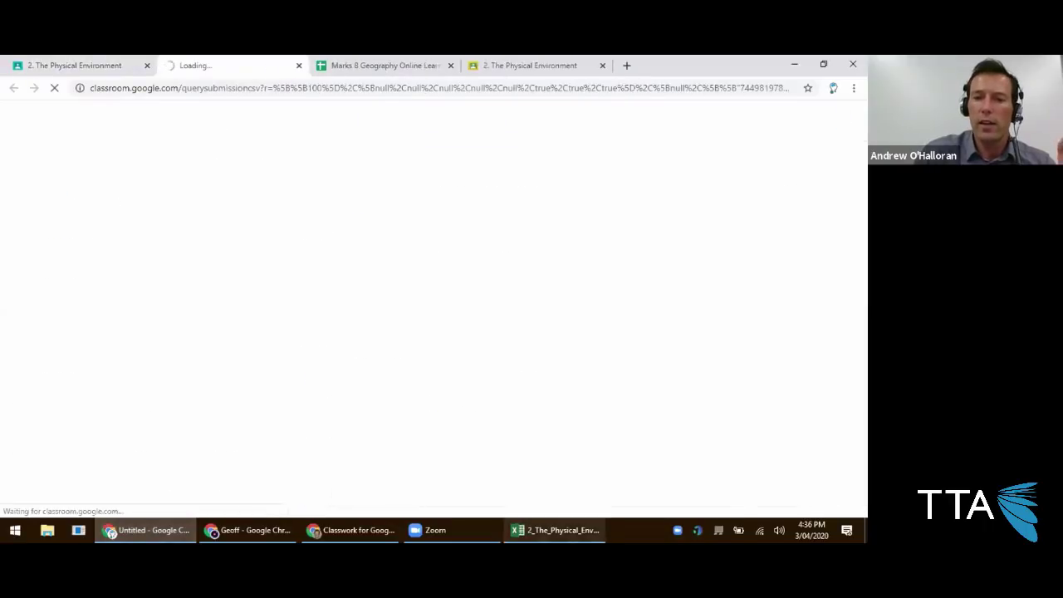
key(ctrl+w)
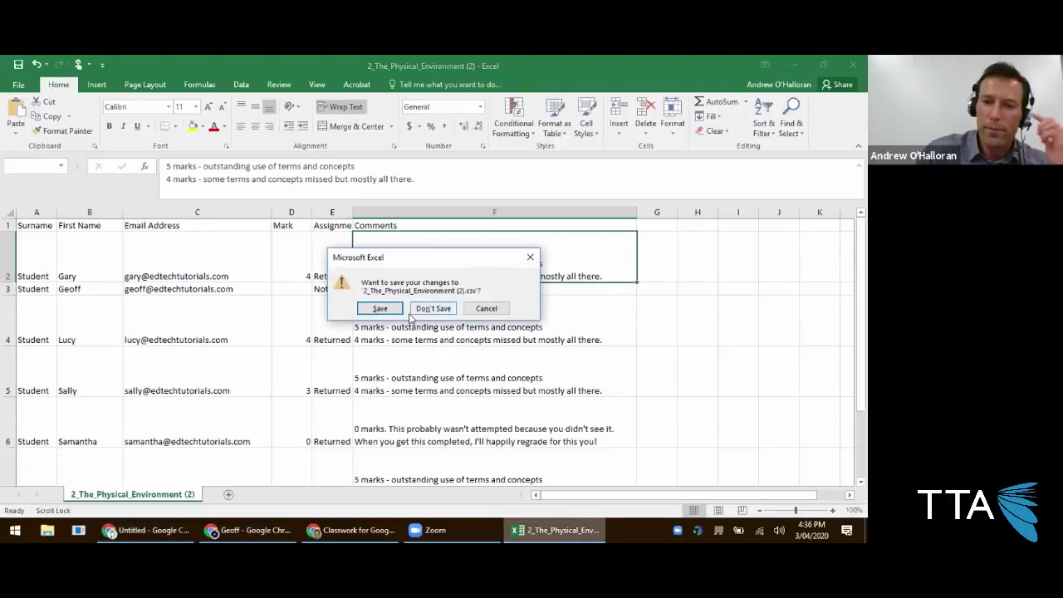
click(416, 308)
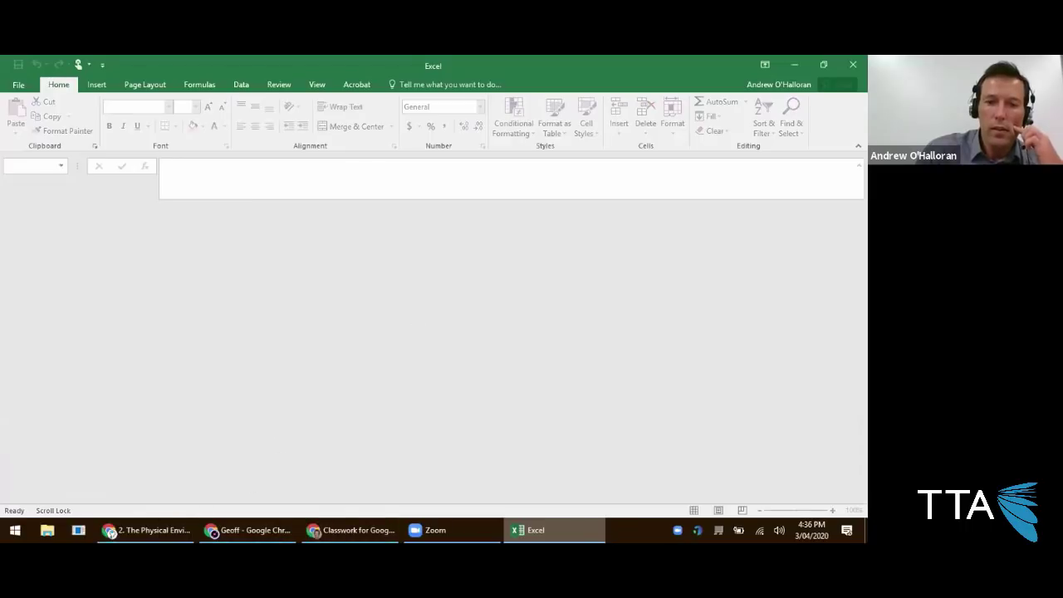
click(145, 530)
click(78, 504)
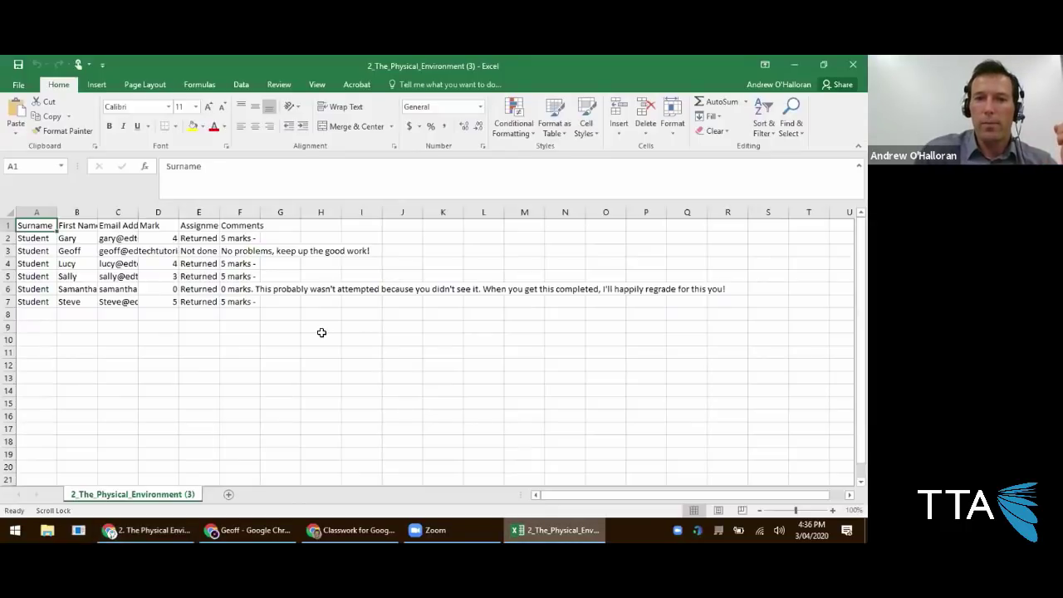
Widen column F to show the full reply, review row 3's name, mark and Not done status, then return to Classroom.
click(248, 254)
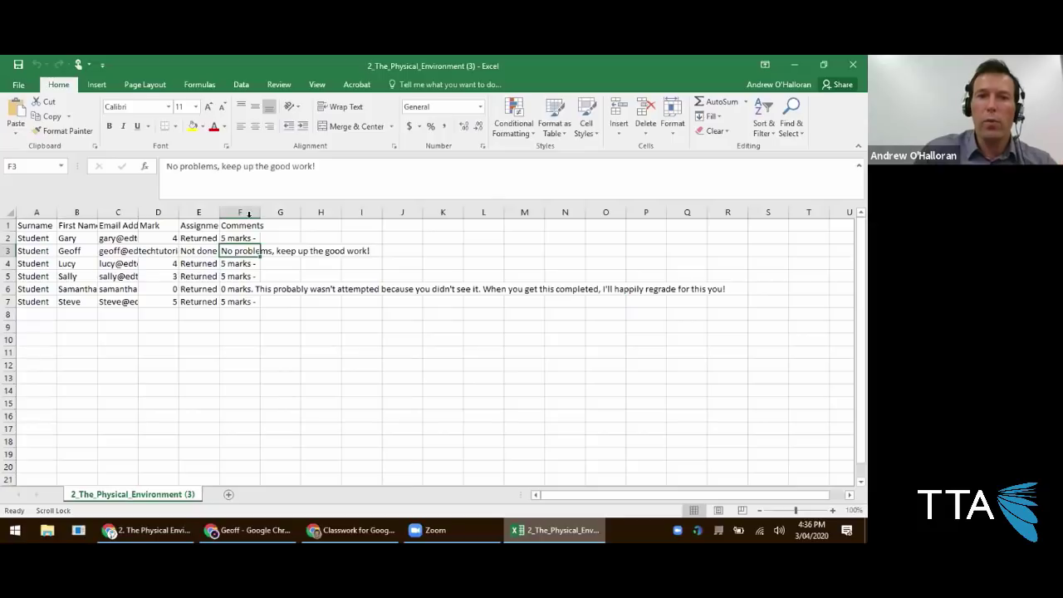
double_click(259, 212)
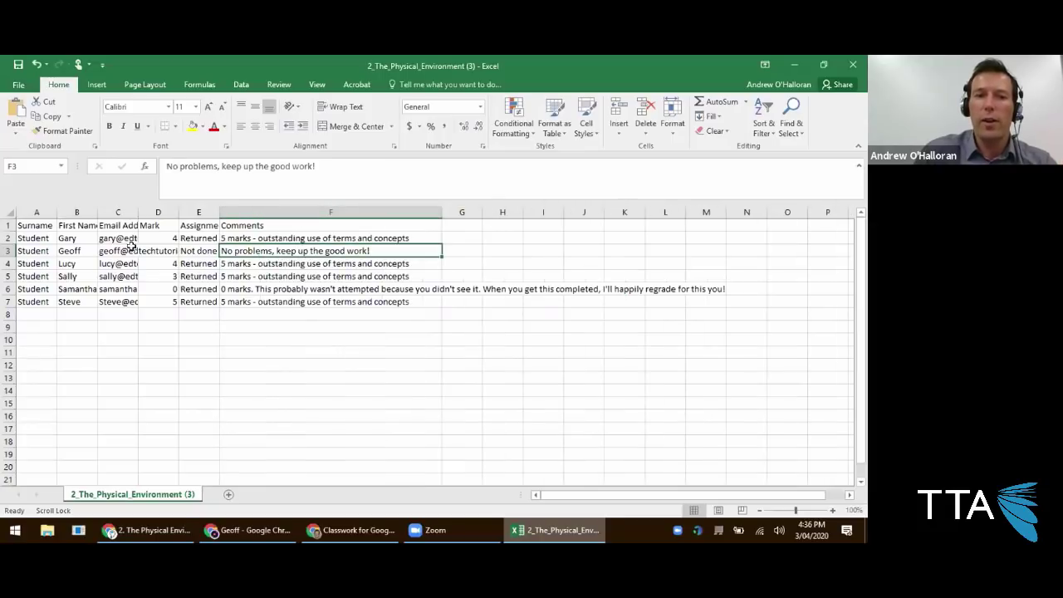
click(70, 250)
click(162, 250)
click(188, 252)
click(266, 248)
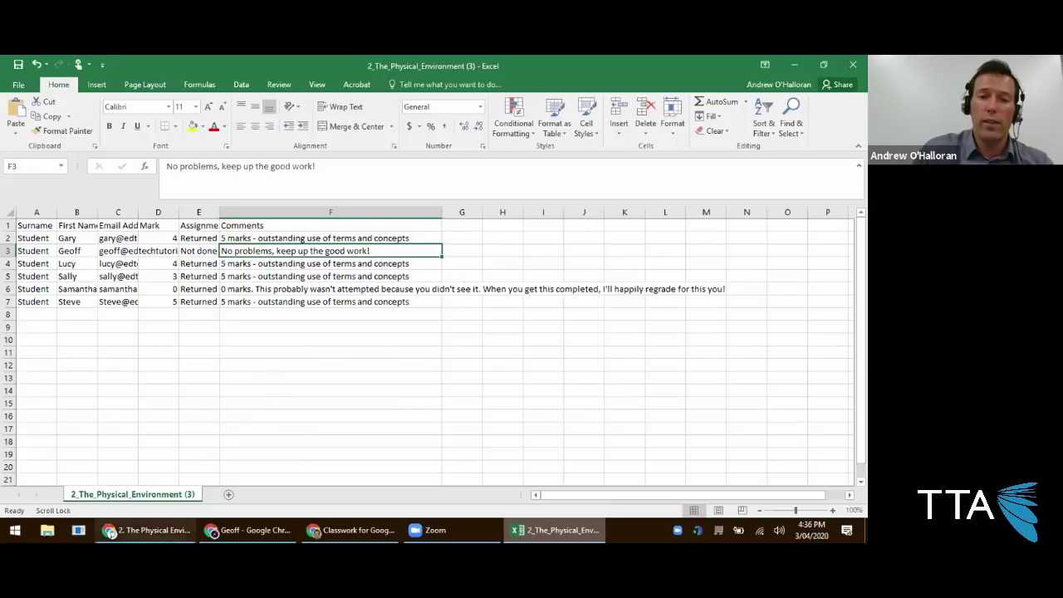
click(148, 530)
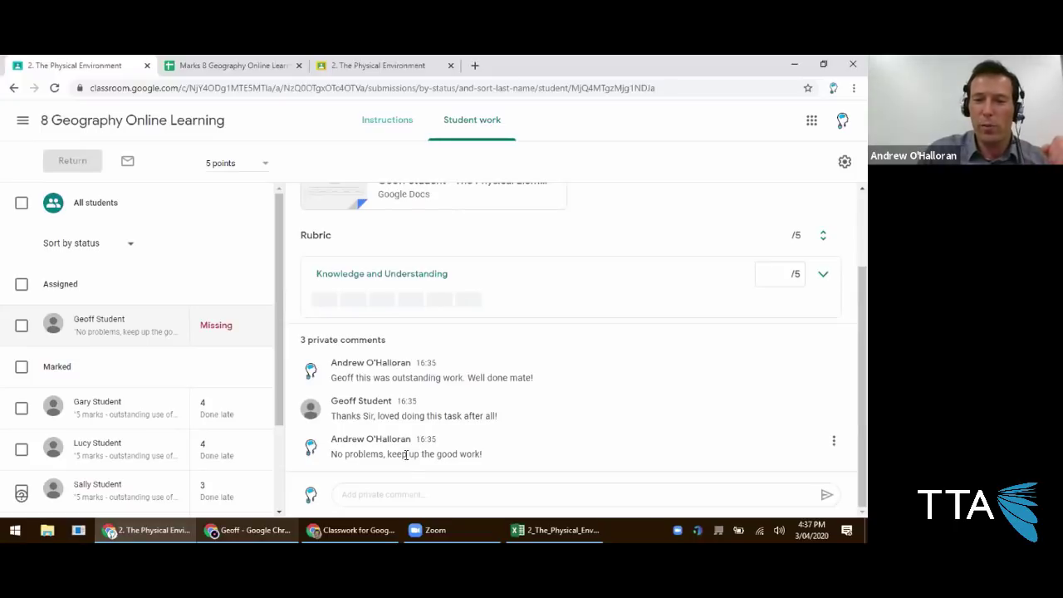
mouse_move(353, 530)
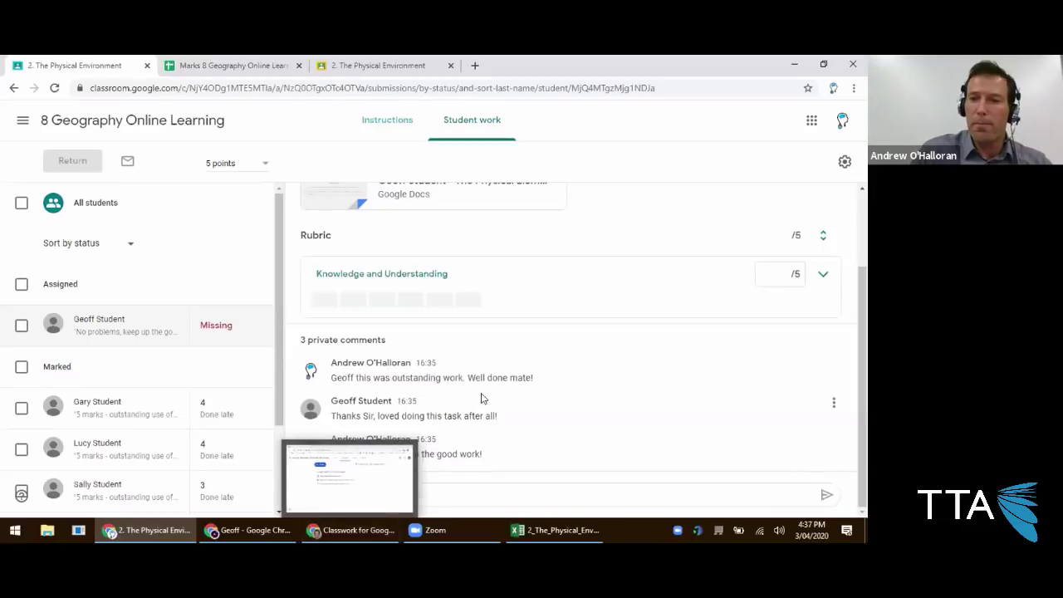
click(555, 530)
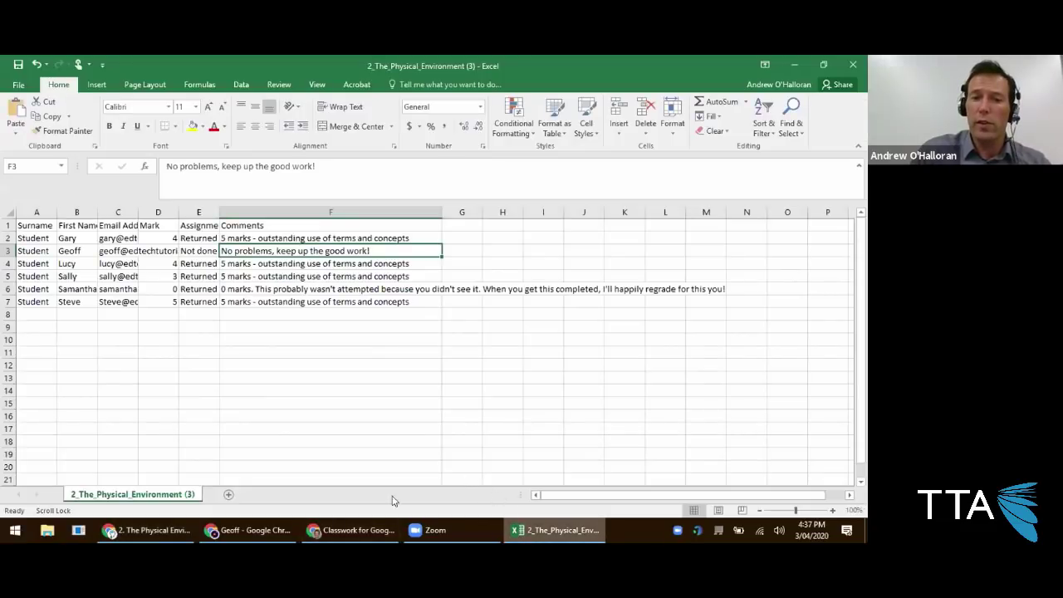
click(150, 530)
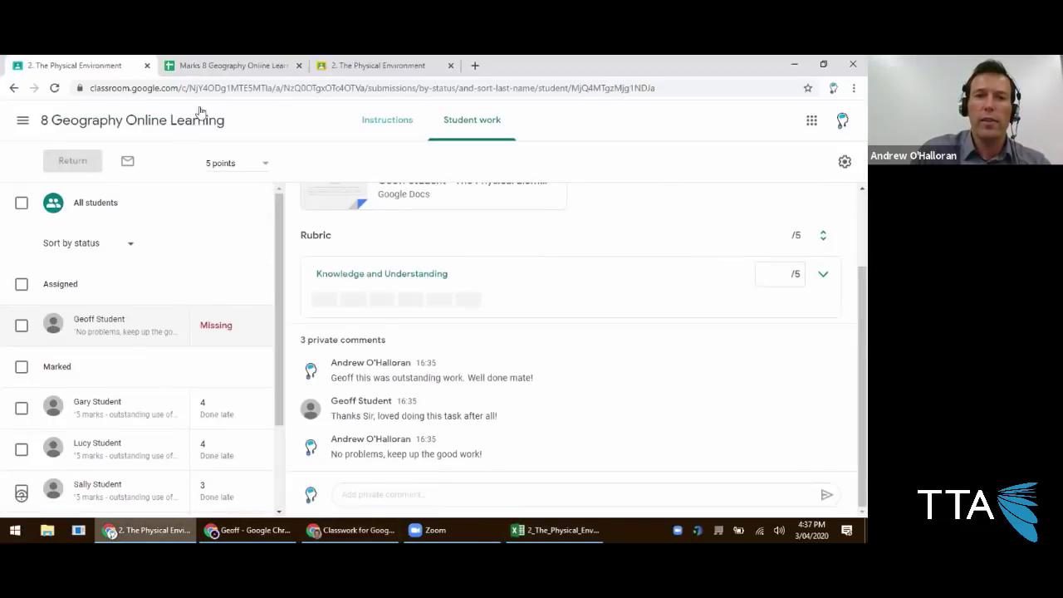
From the Student work page's settings gear, copy all marks into the Marks 8 Geography Online Learning sheet.
click(212, 66)
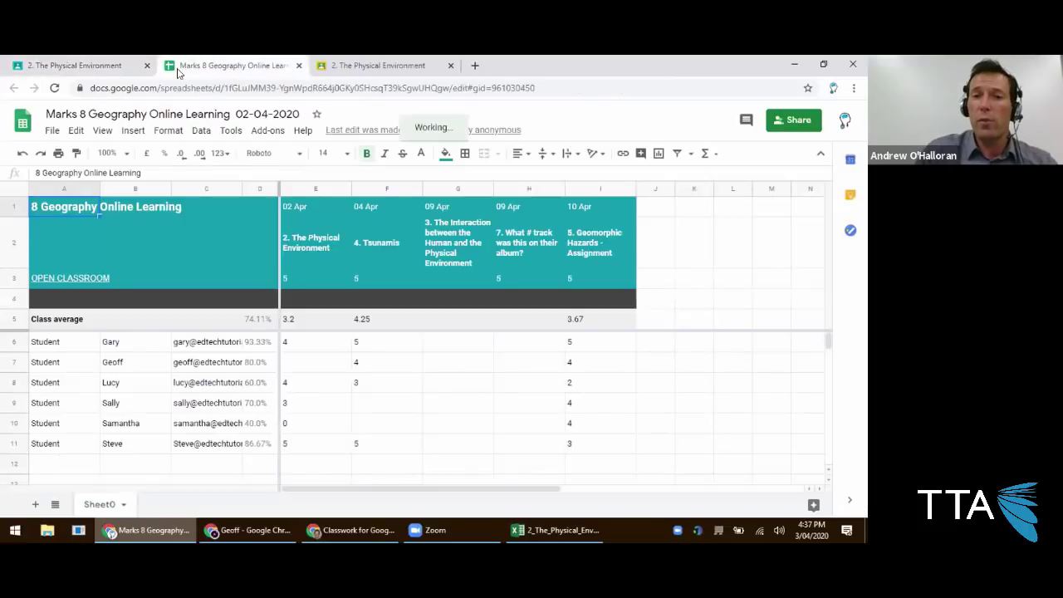
click(71, 65)
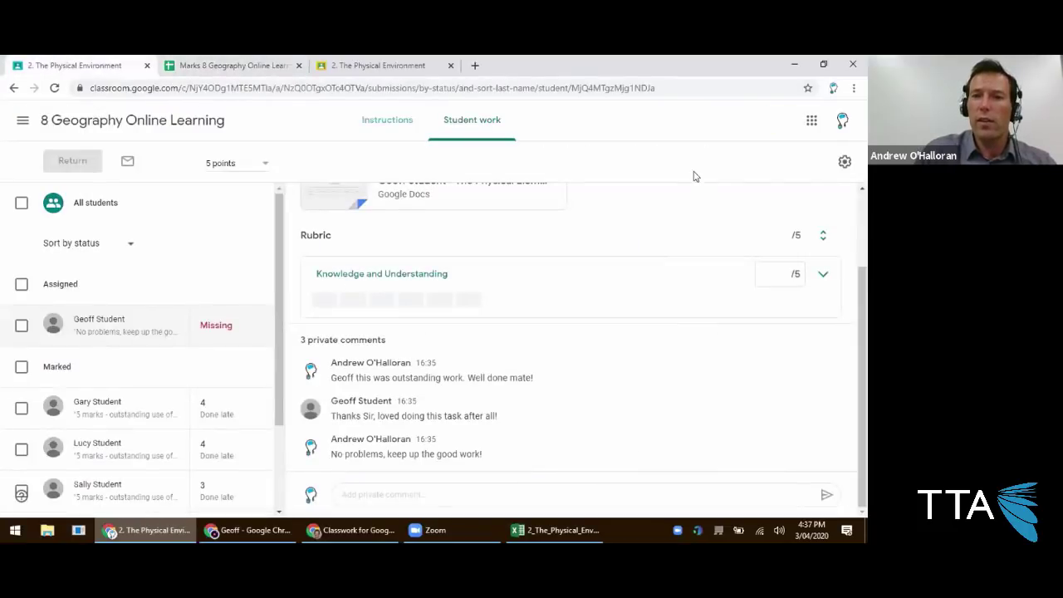
click(844, 164)
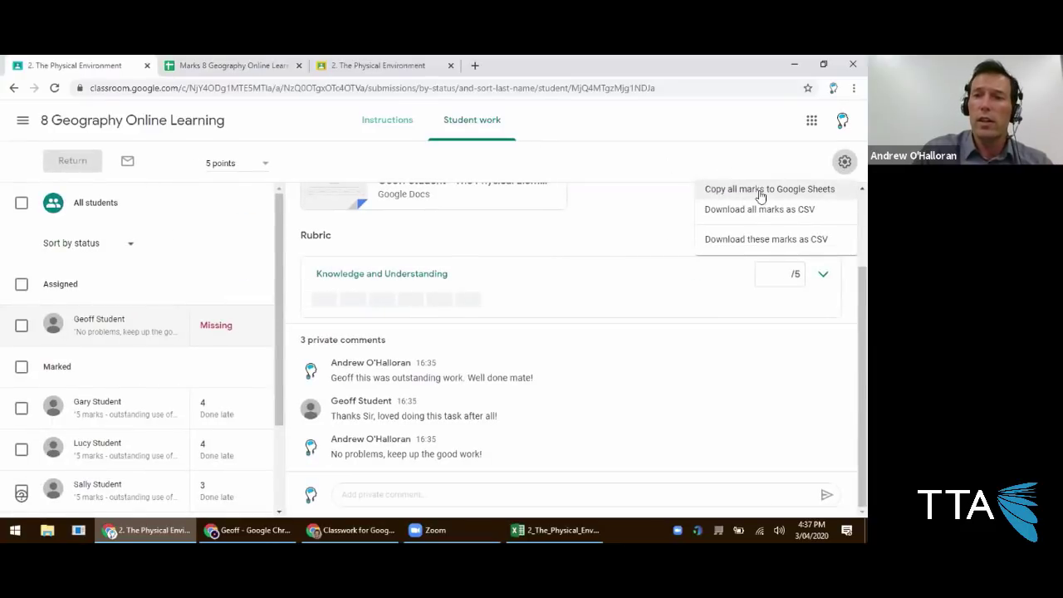
click(230, 67)
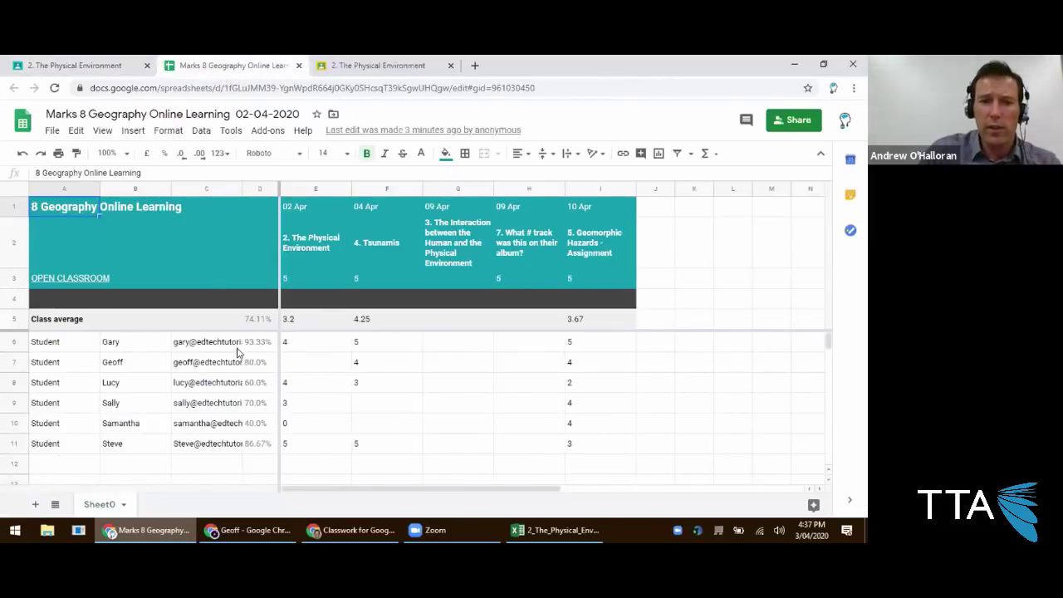
Review the assignment headings, dates (02 Apr to 10 Apr) and total points in the gradebook.
click(305, 250)
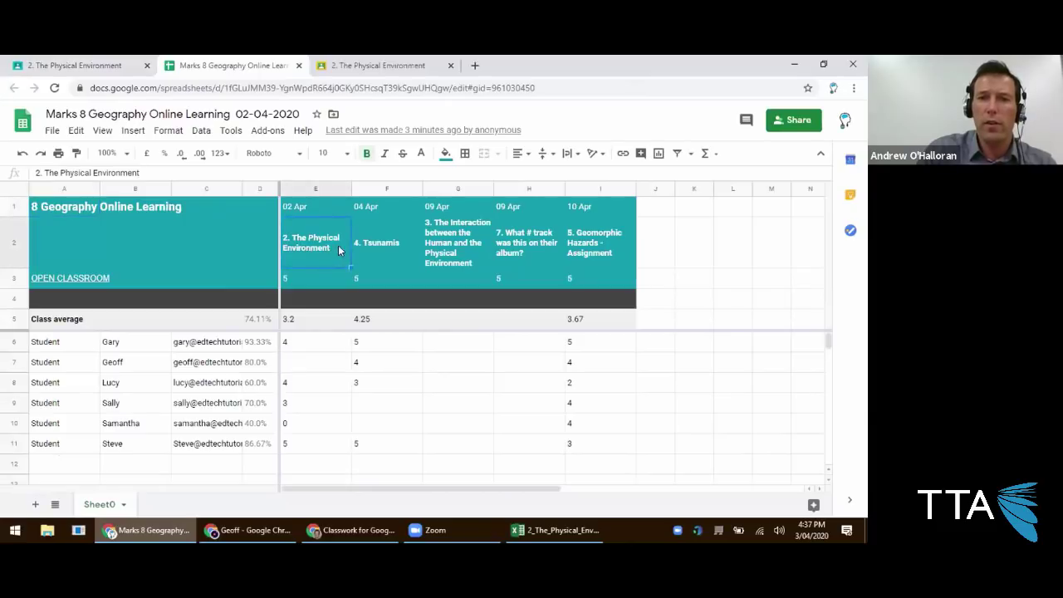
click(364, 245)
click(289, 203)
click(393, 204)
key(Right)
key(Right)
key(Right)
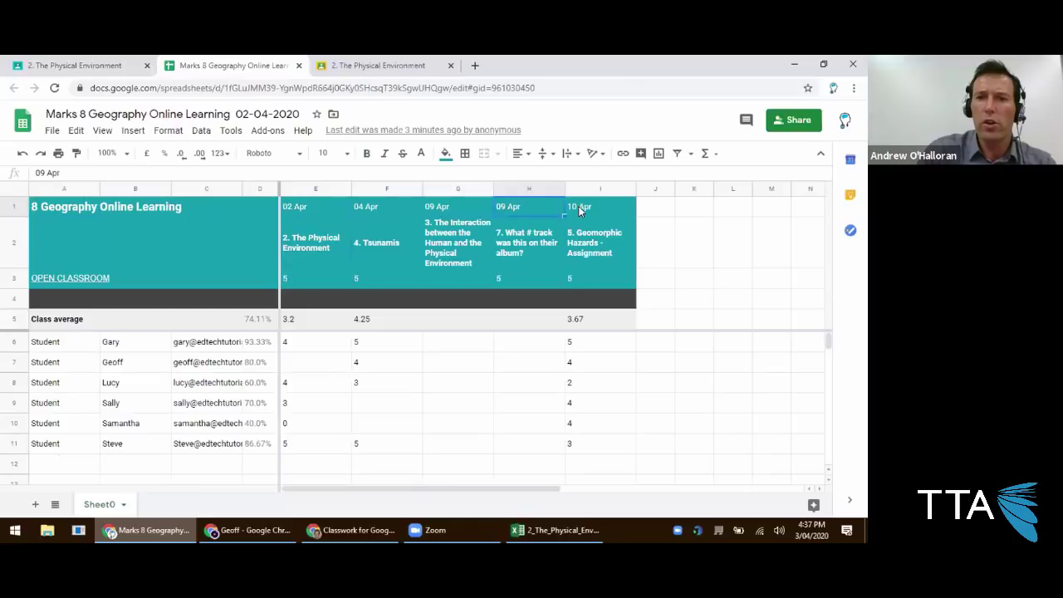
click(309, 281)
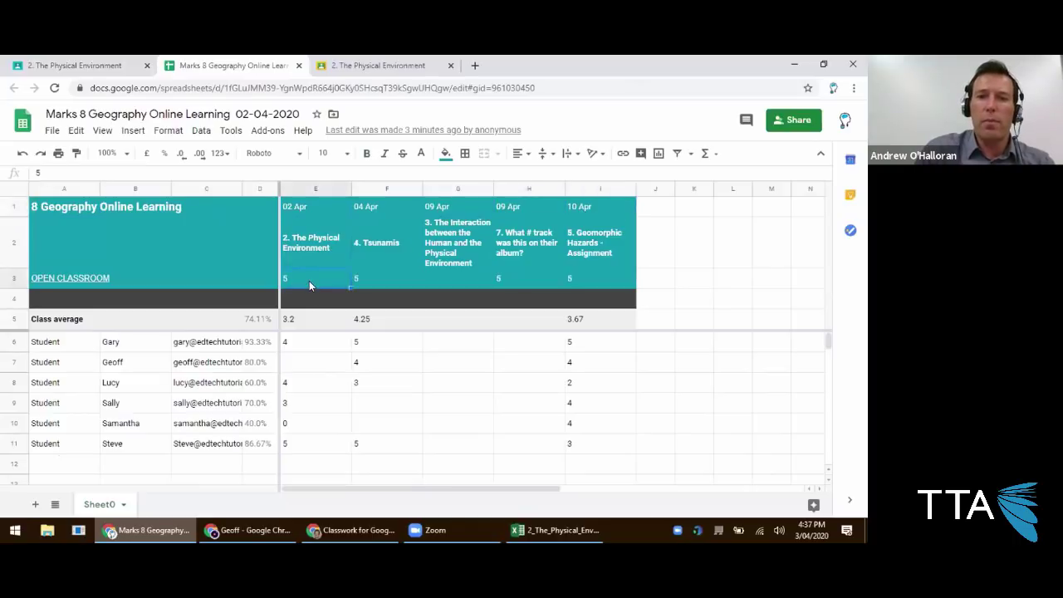
click(386, 279)
click(495, 279)
click(578, 279)
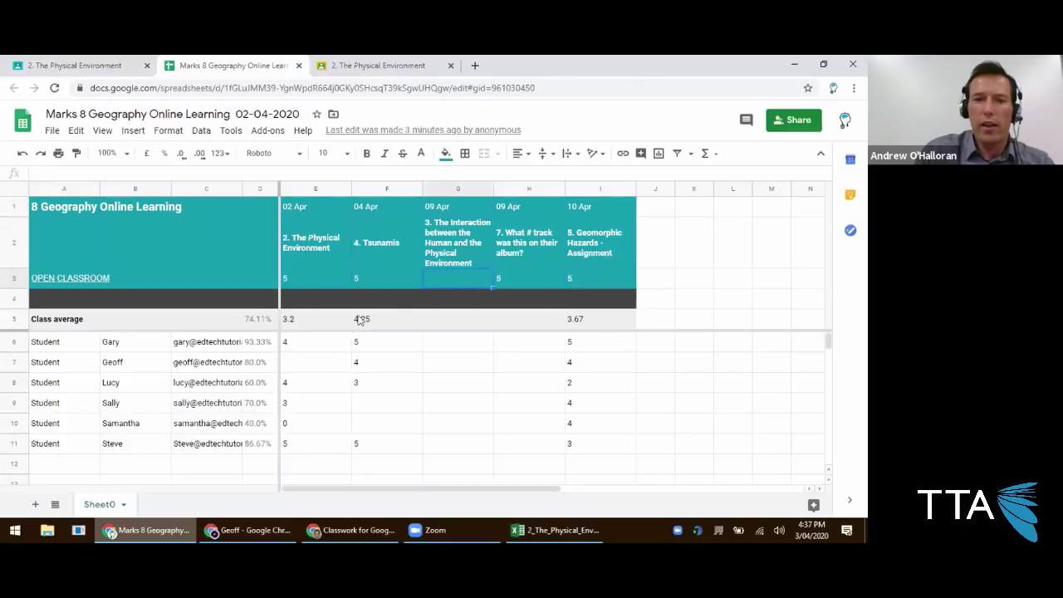
Check the first student's marks and the overall percentages in D6 through D11.
click(349, 341)
click(375, 346)
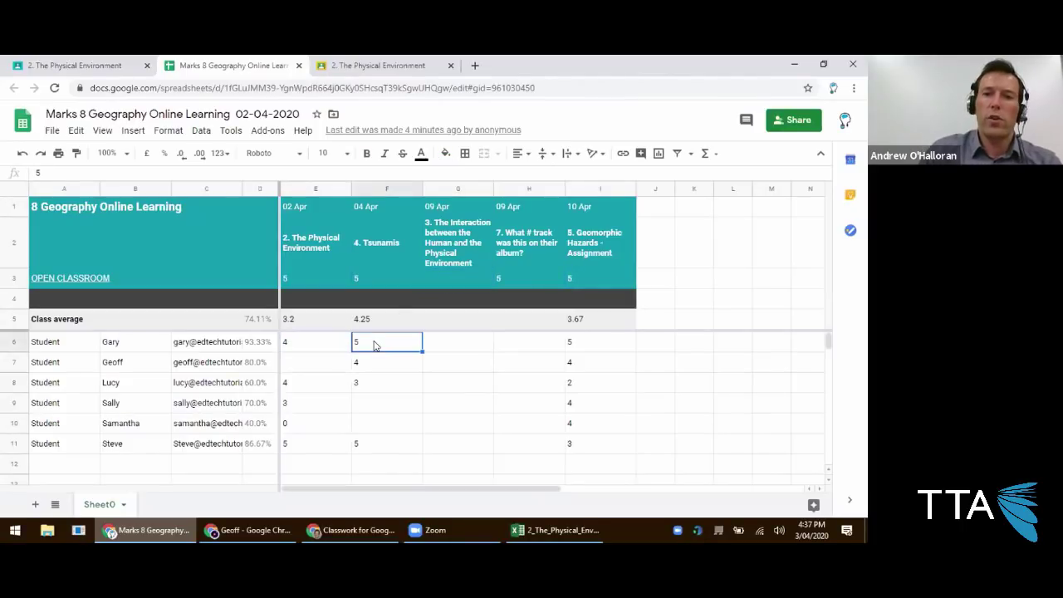
click(260, 347)
click(258, 362)
click(258, 382)
click(259, 403)
click(258, 423)
click(255, 443)
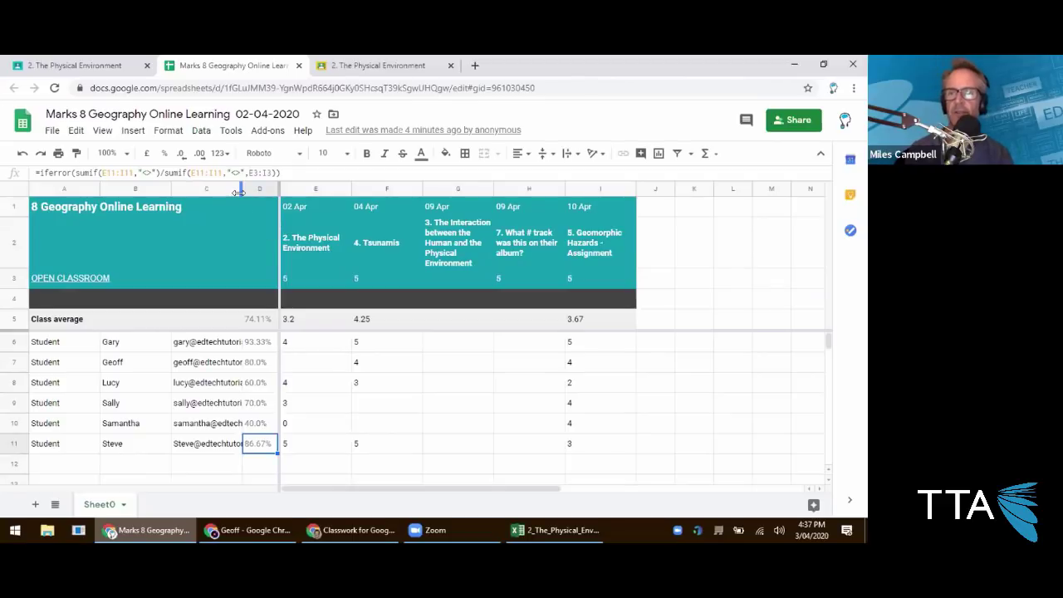
Open the Guardian Summaries class Stream page.
click(342, 530)
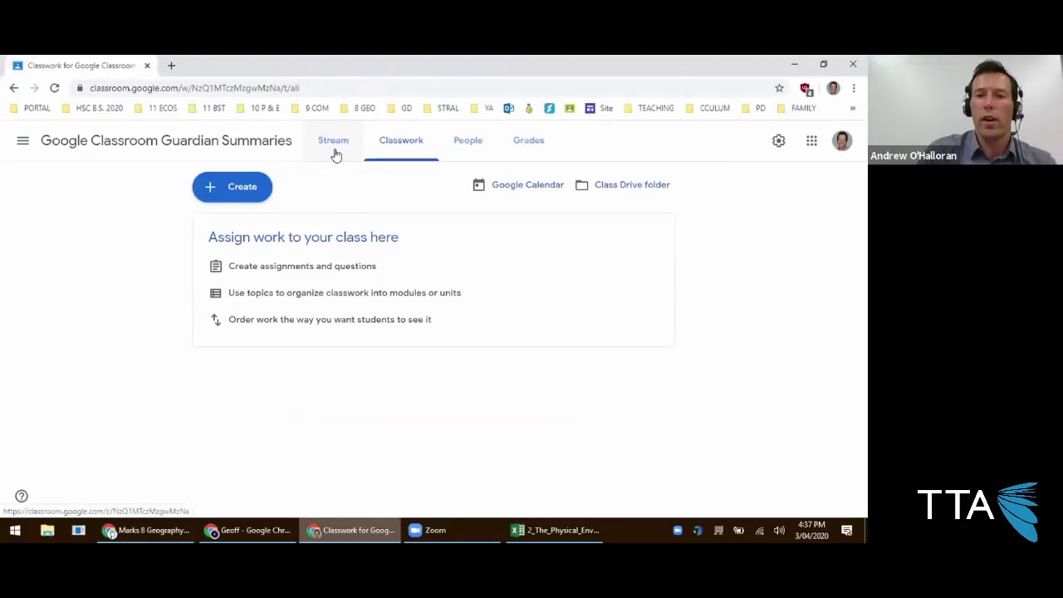
click(336, 142)
click(148, 530)
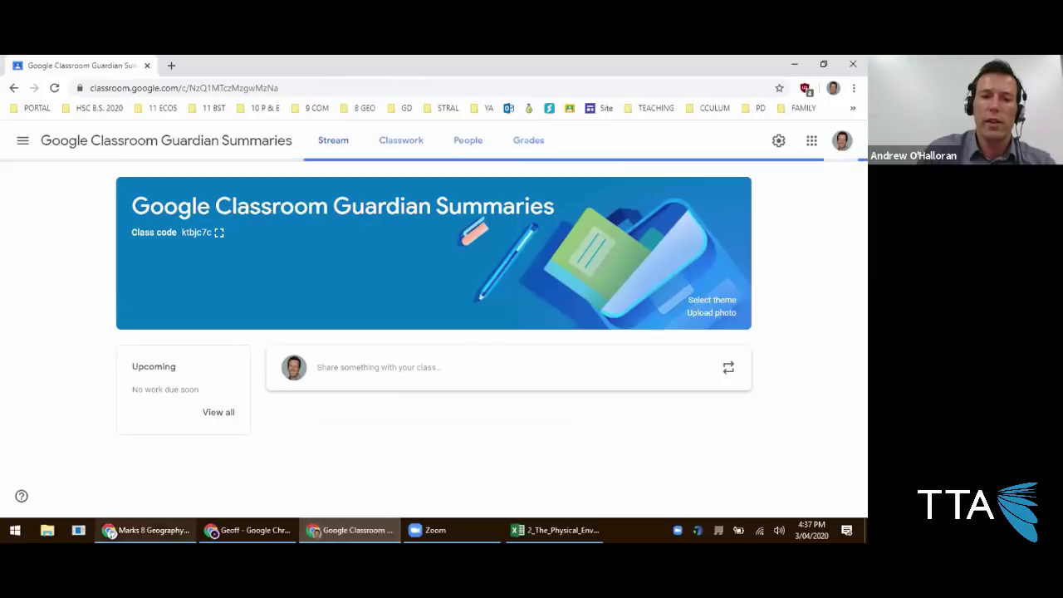
View the 1. Introduction material from Classwork, then go back to the 8 Geography Online Learning stream.
click(91, 64)
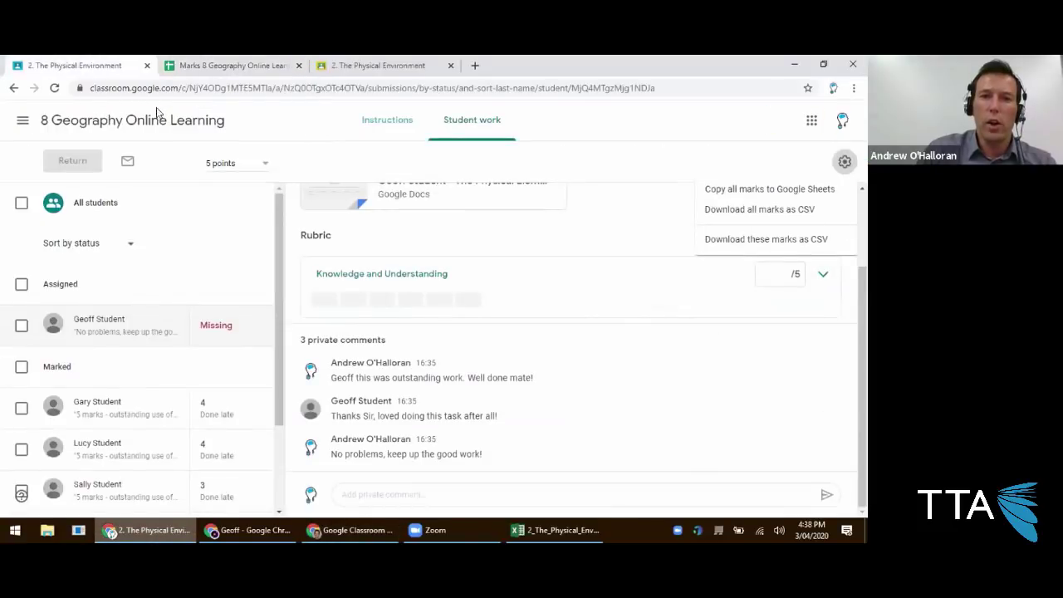
click(163, 125)
scroll(251, 258, down, 3)
click(415, 129)
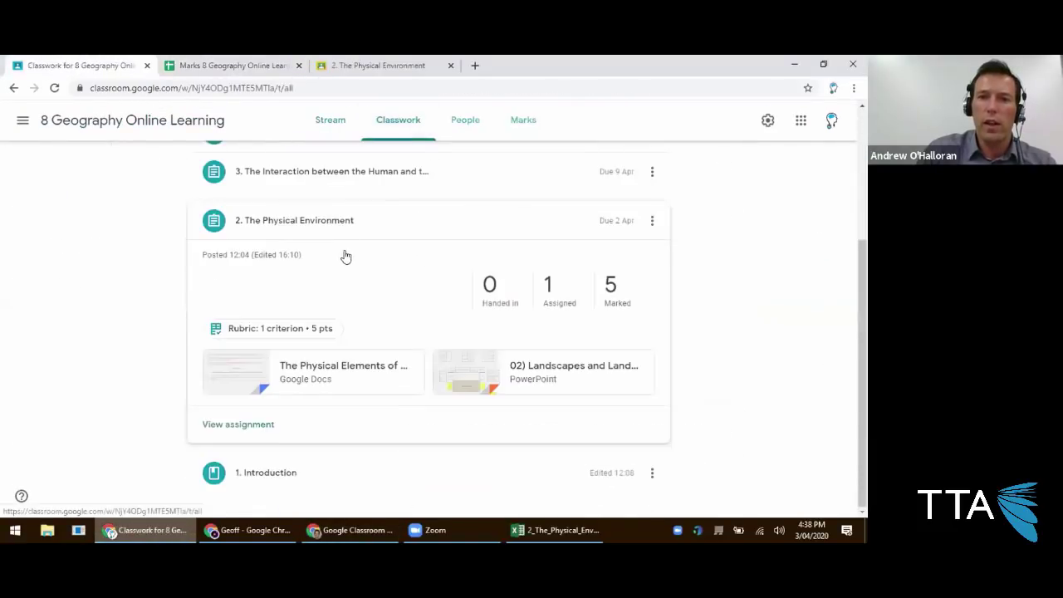
click(271, 472)
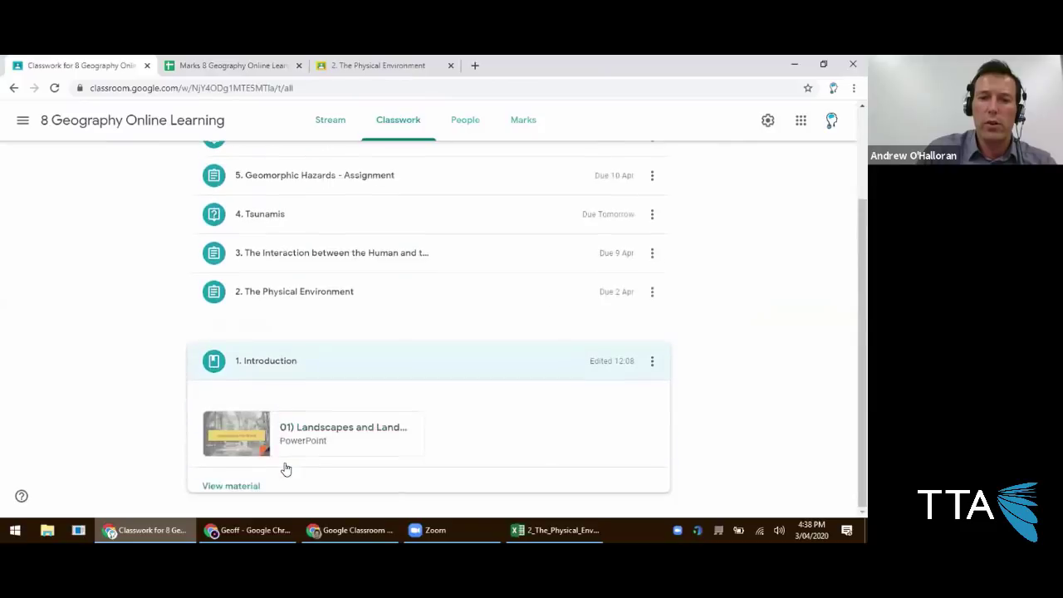
click(233, 474)
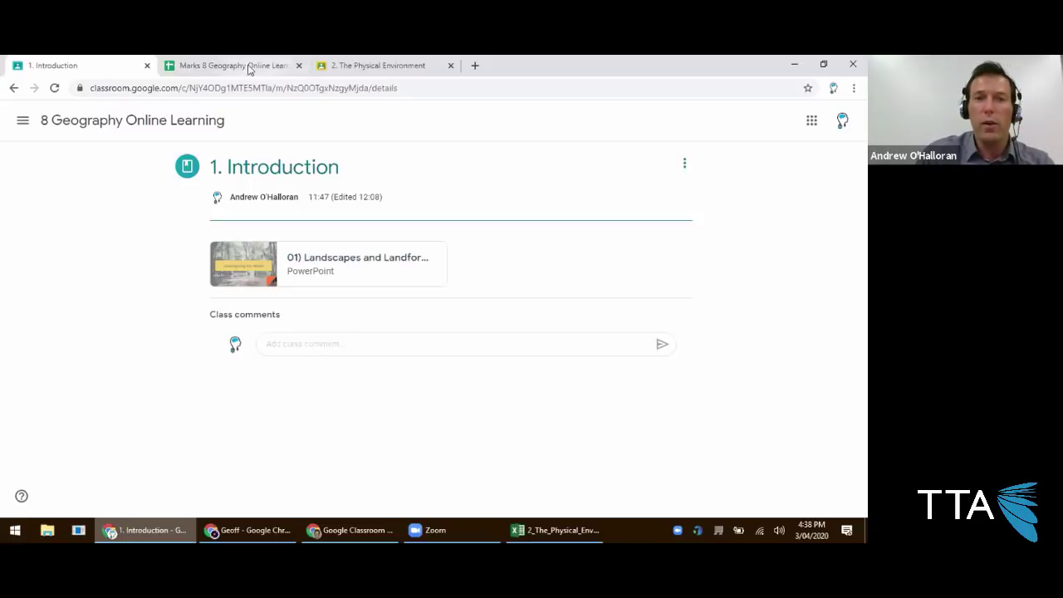
click(52, 124)
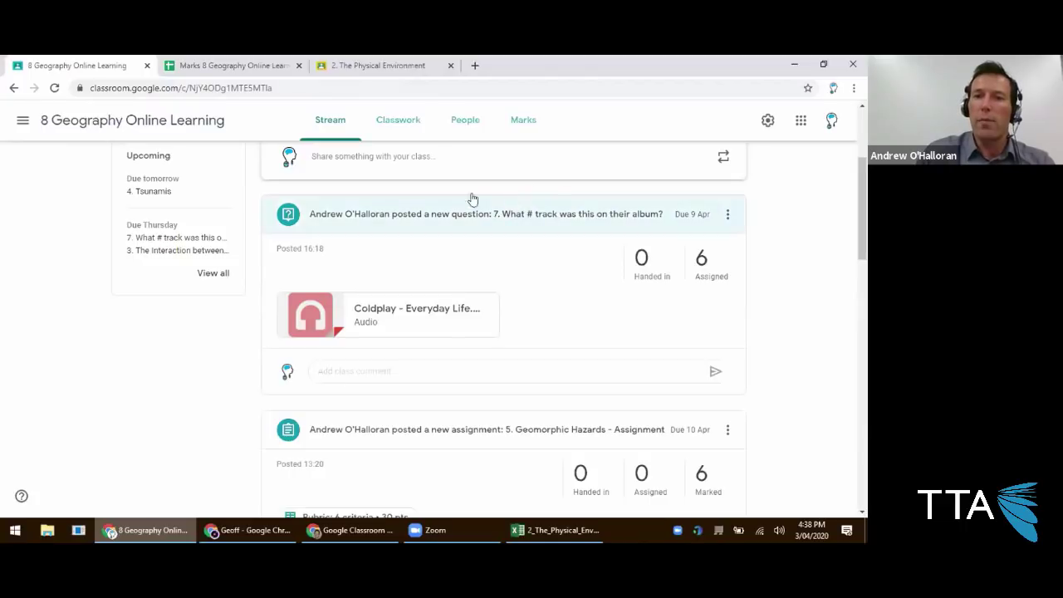
Through People and the Marks grid, open the progress page of the student averaging 60%.
click(404, 138)
click(472, 124)
scroll(368, 285, down, 1)
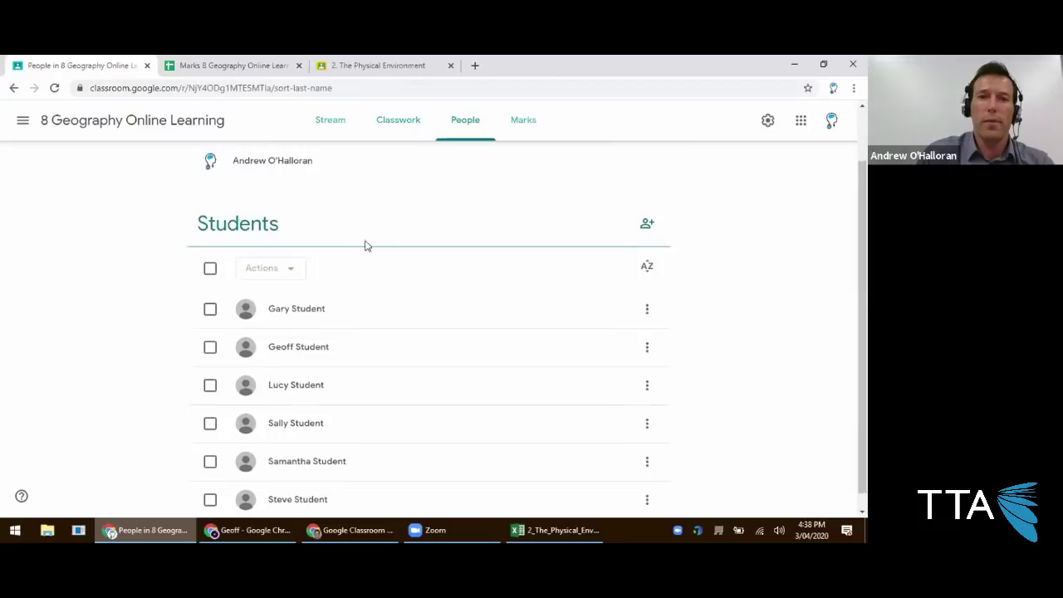
click(530, 129)
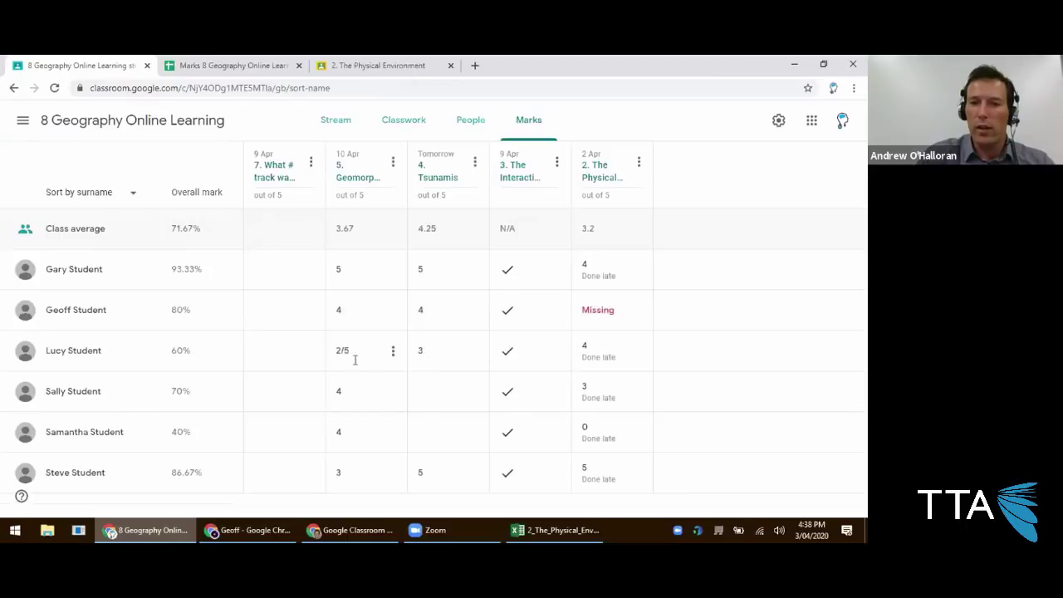
click(73, 353)
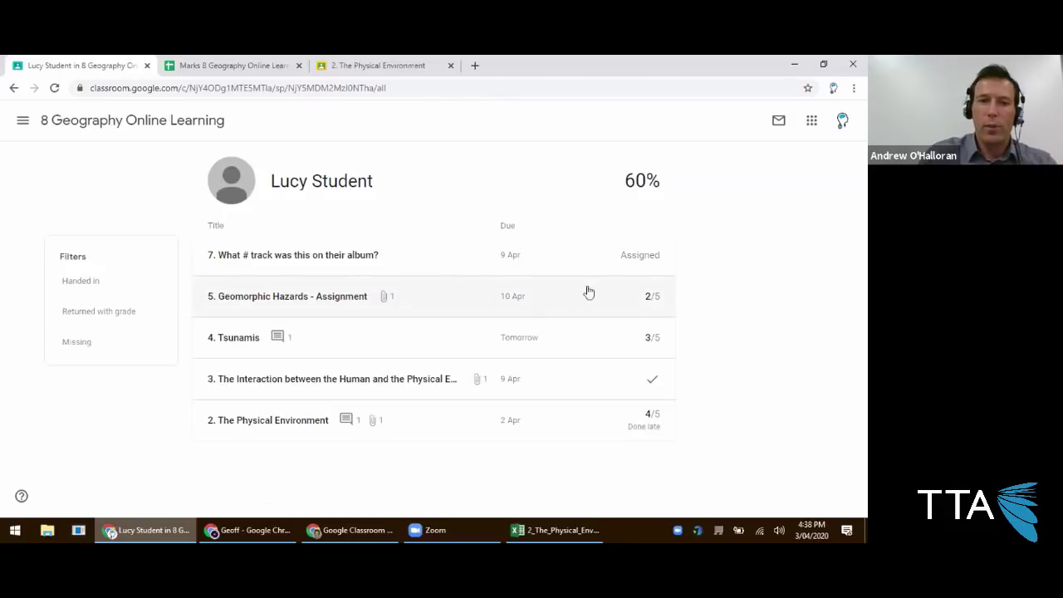
Start an email to the 60% student with the student work summary included.
click(781, 121)
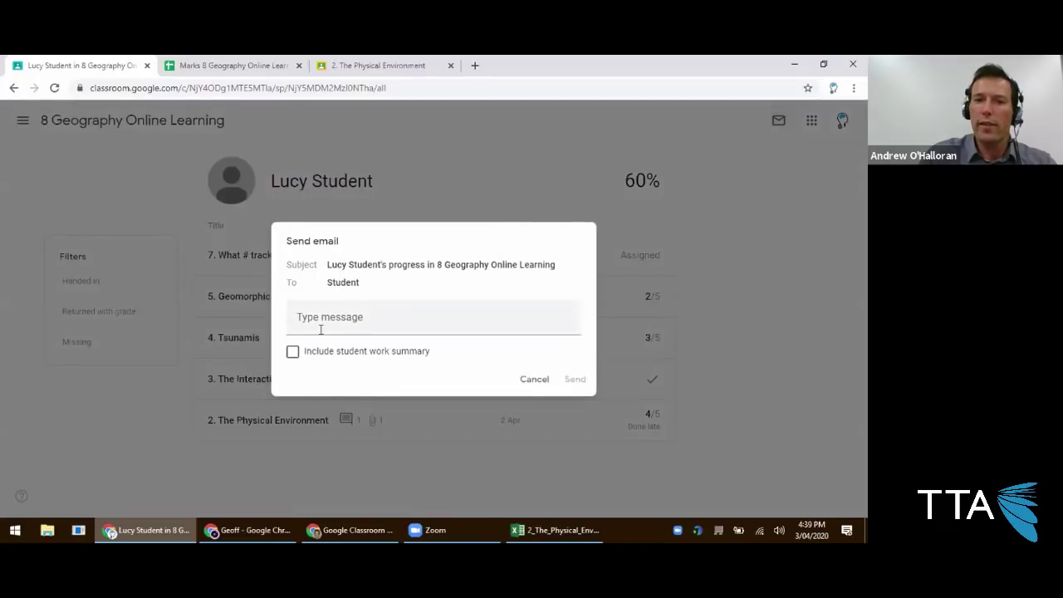
click(293, 353)
click(325, 315)
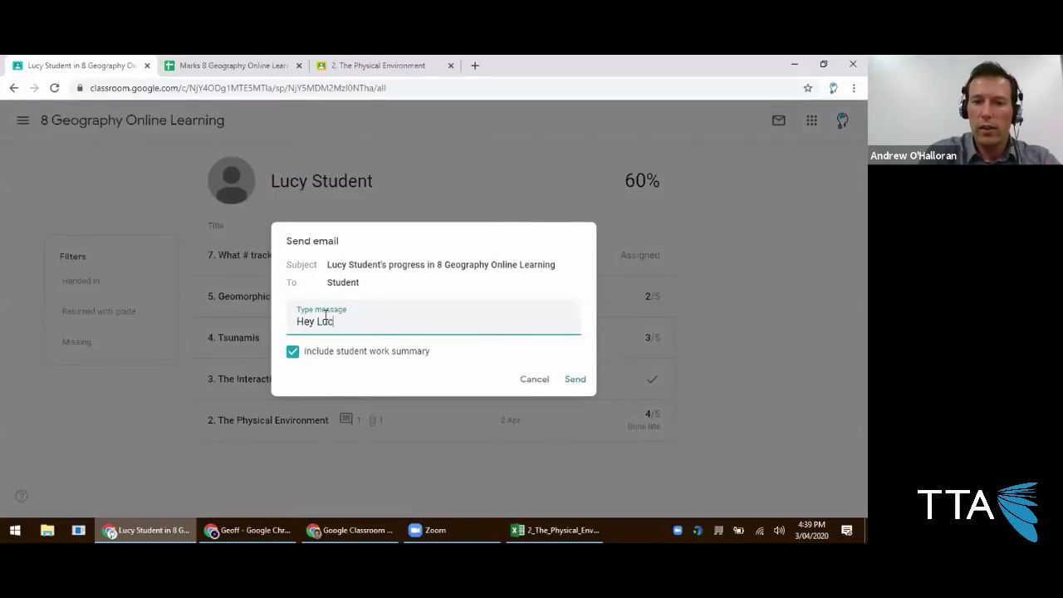
Write a message noting the slipping grades and asking how to help, sign it with the teacher's name, and send.
text(Hey Lucy,)
key(Return)
key(Return)
text(I can see that you r)
text(ork has been completed, but some of the grades are slipping. How can I help)
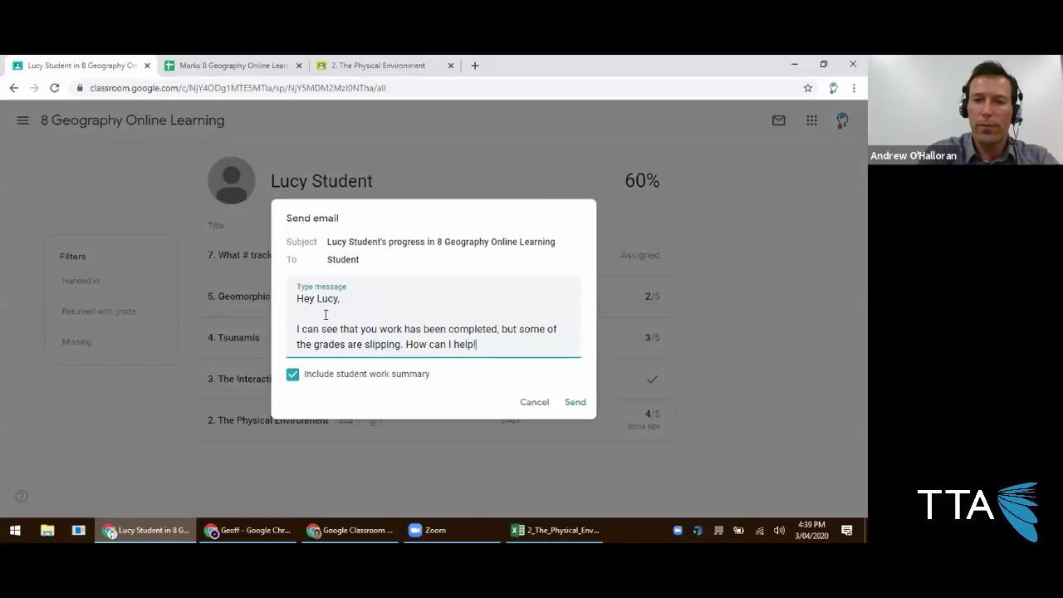
text(?)
key(Return)
key(Return)
text(Cheers,)
key(Return)
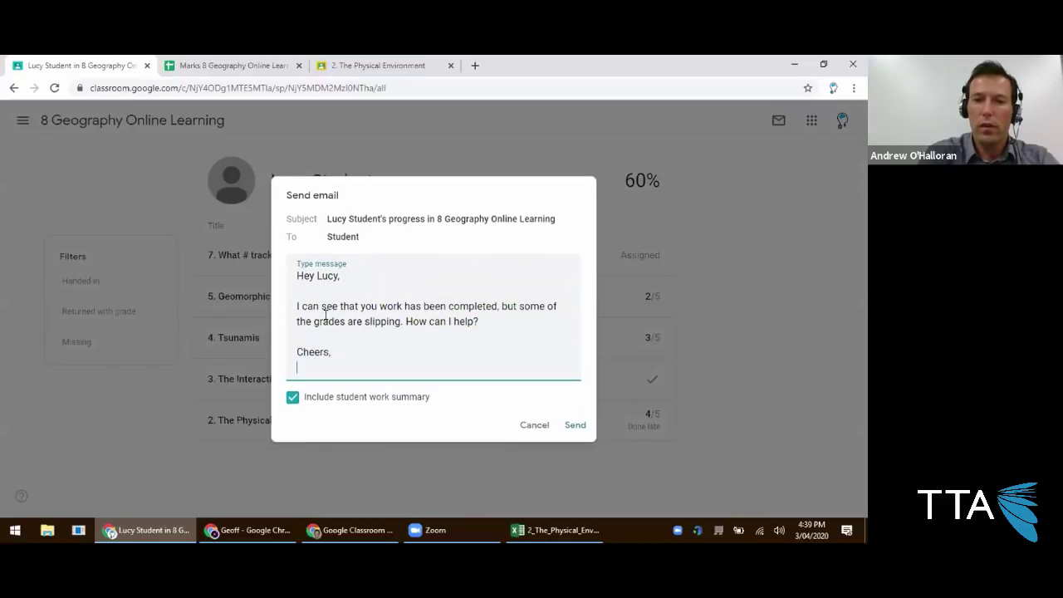
text(M)
key(BackSpace)
key(Return)
text(Mr. O'Halloran)
key(Tab)
key(Tab)
key(Return)
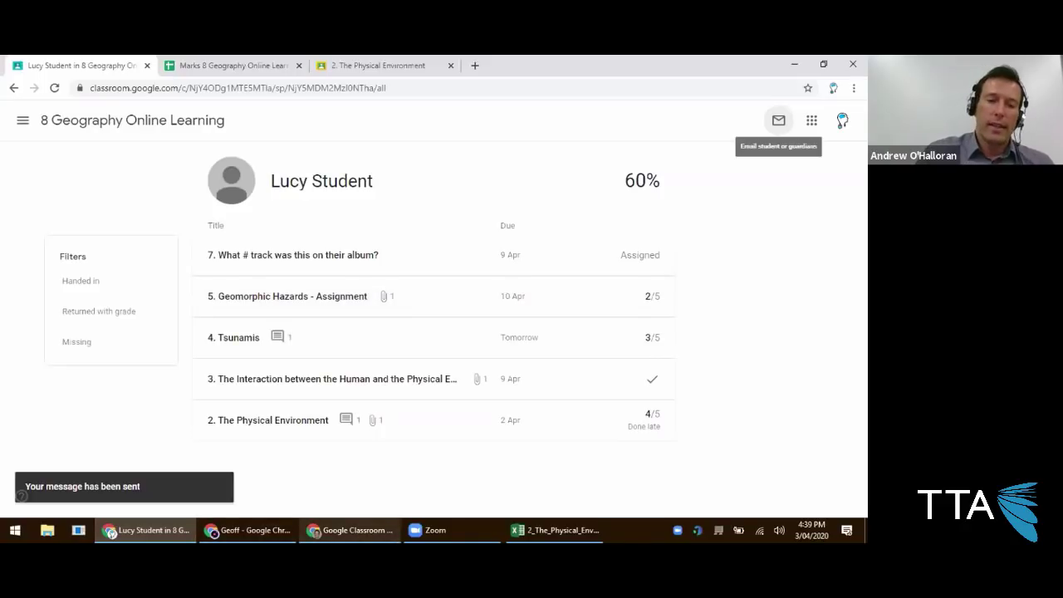
mouse_move(353, 530)
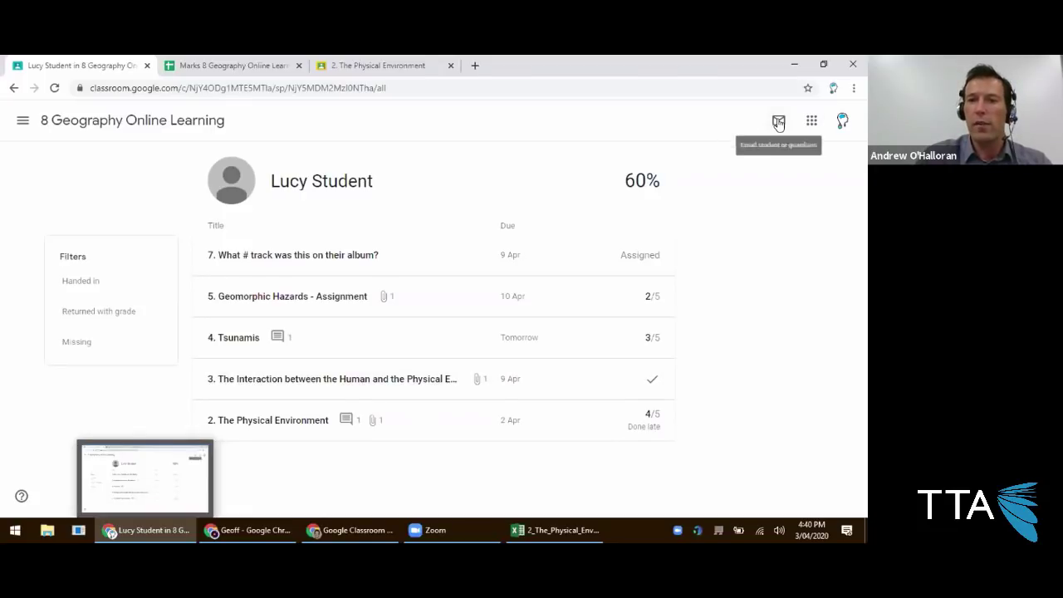
From People, open the 40% student's page and email them 'Did you attend class today?'.
click(175, 121)
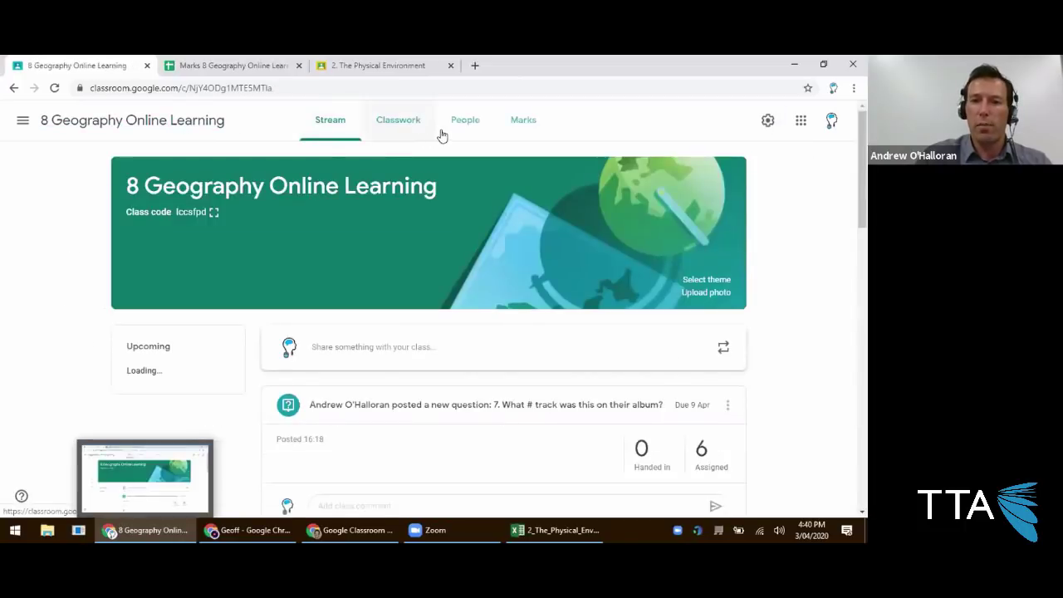
click(453, 130)
scroll(307, 349, down, 1)
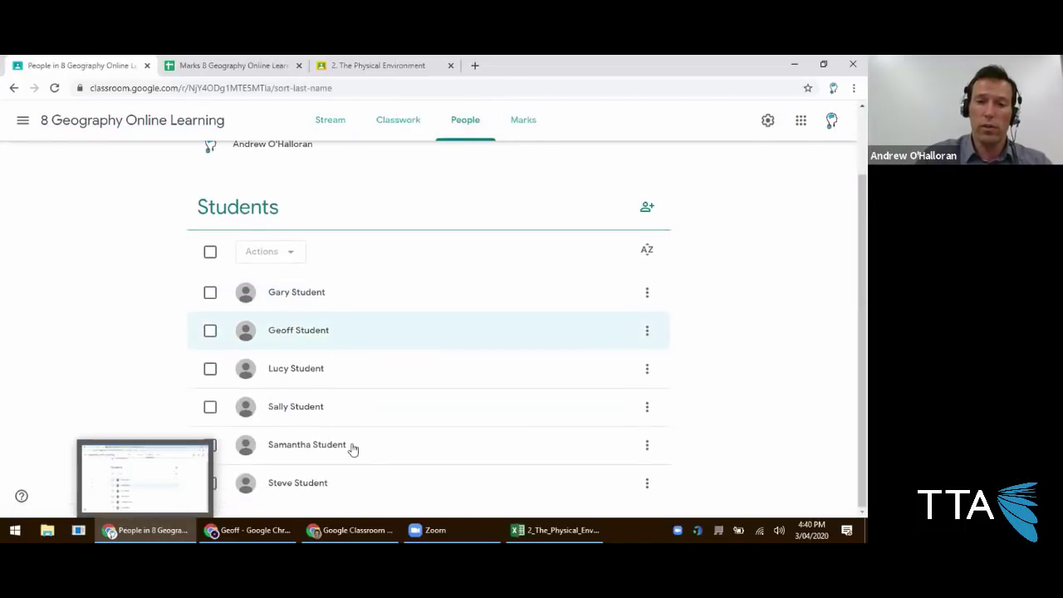
click(320, 453)
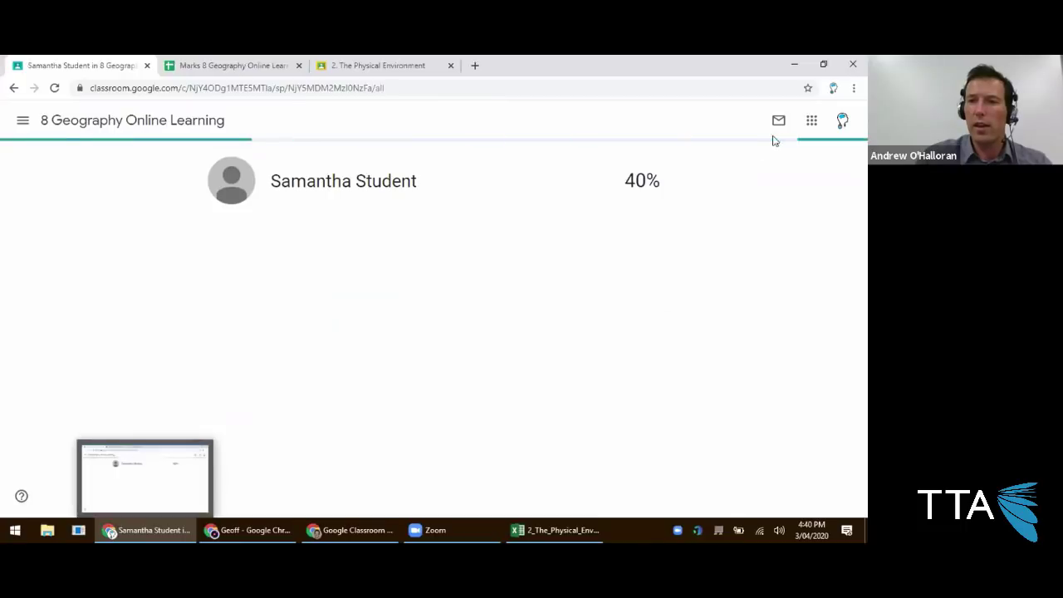
click(779, 121)
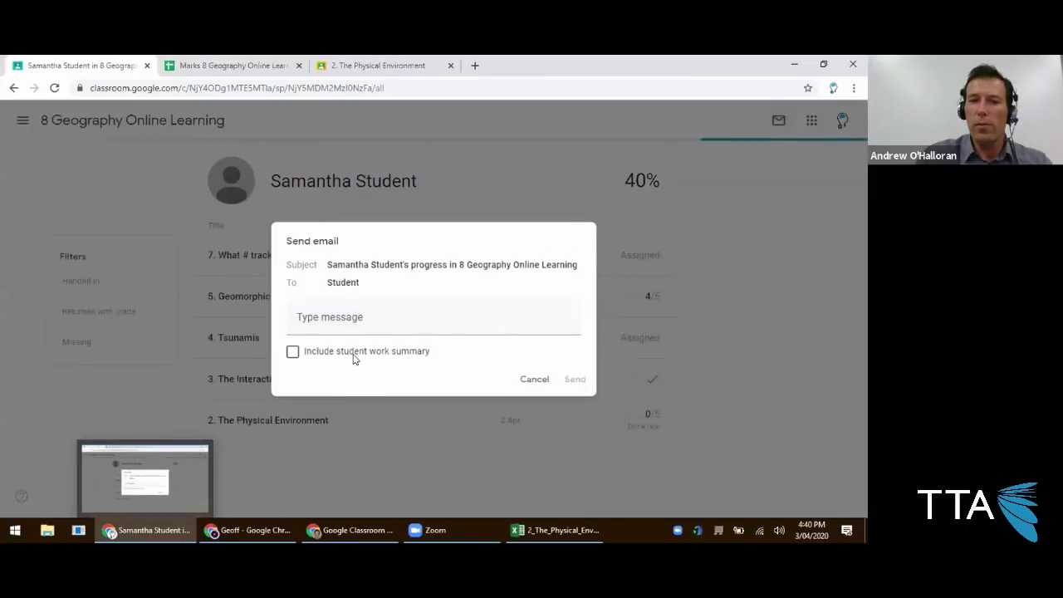
click(379, 317)
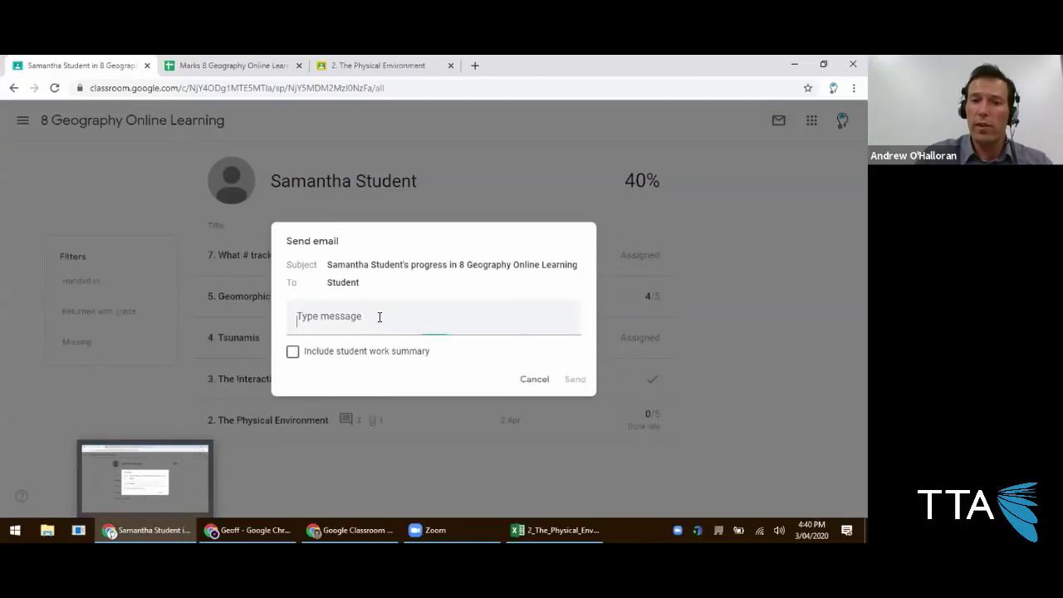
text(Did you att)
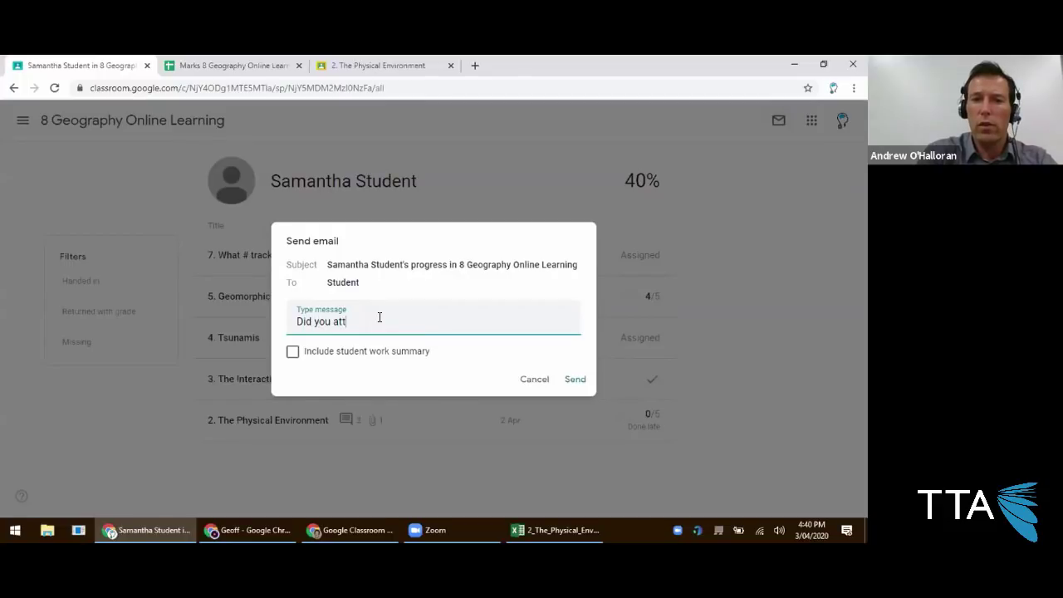
text(end class today?)
key(Tab)
key(Tab)
key(Tab)
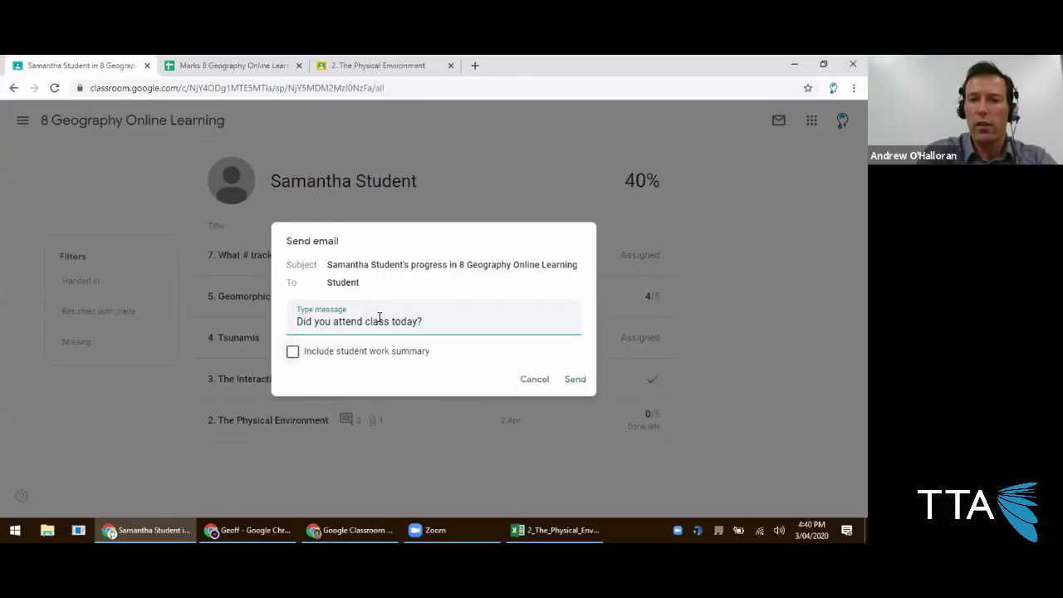
key(Return)
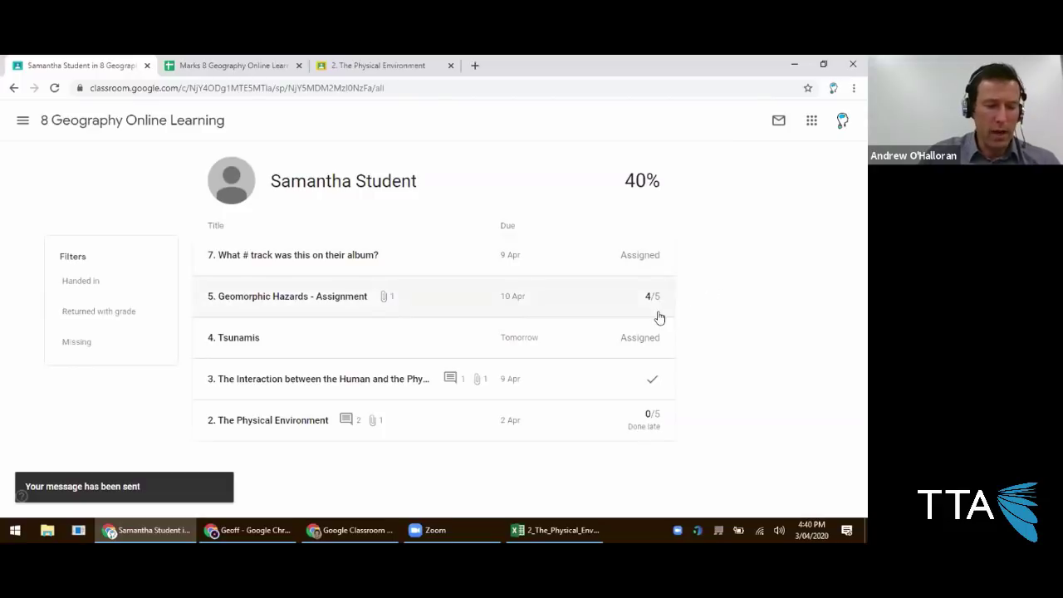
From Classwork, open the Geomorphic Hazards assignment for editing and save it unchanged.
click(133, 120)
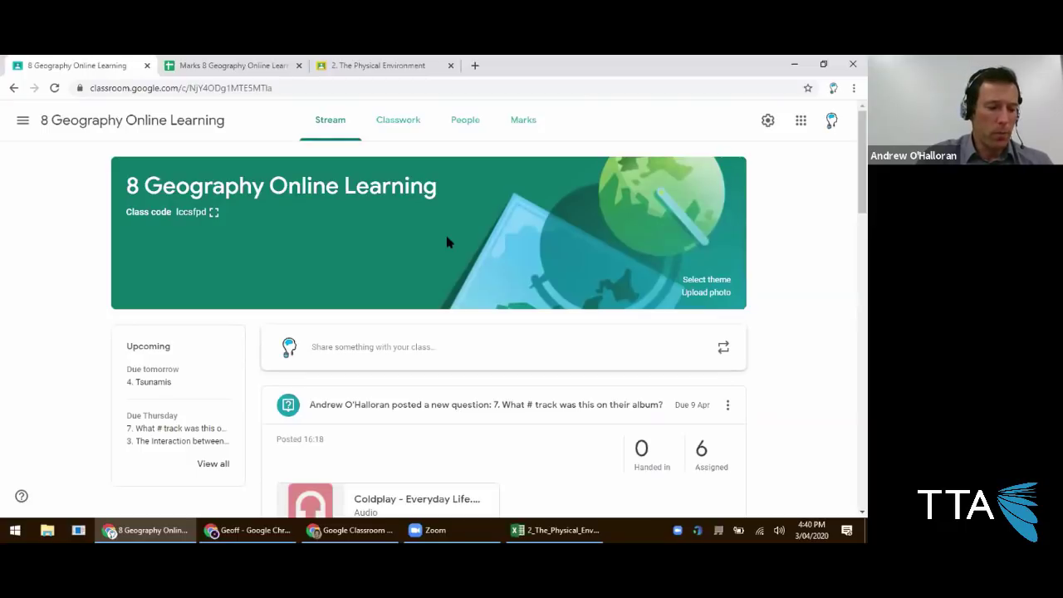
click(410, 136)
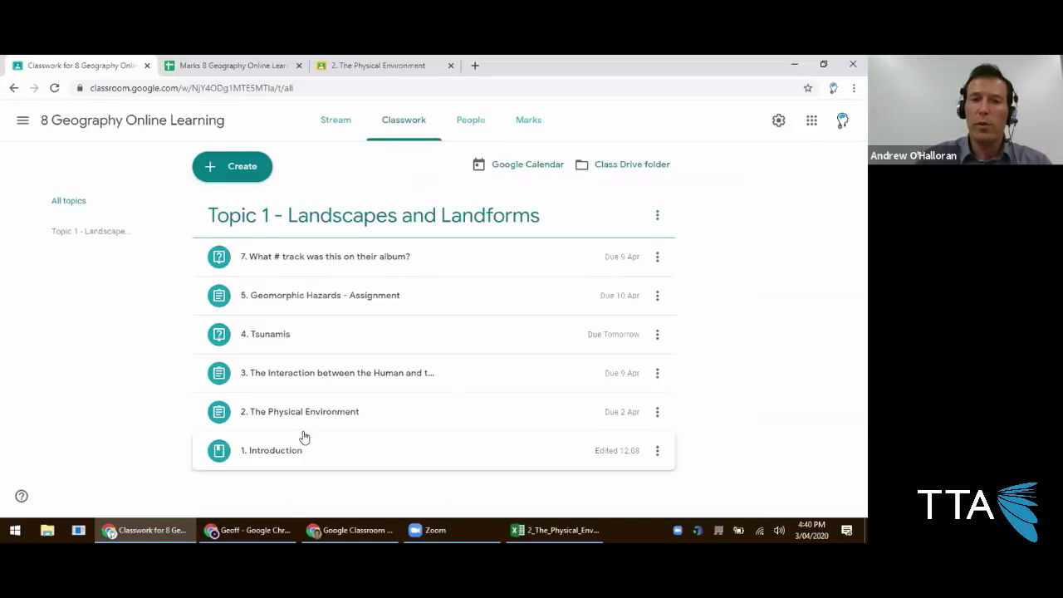
click(340, 306)
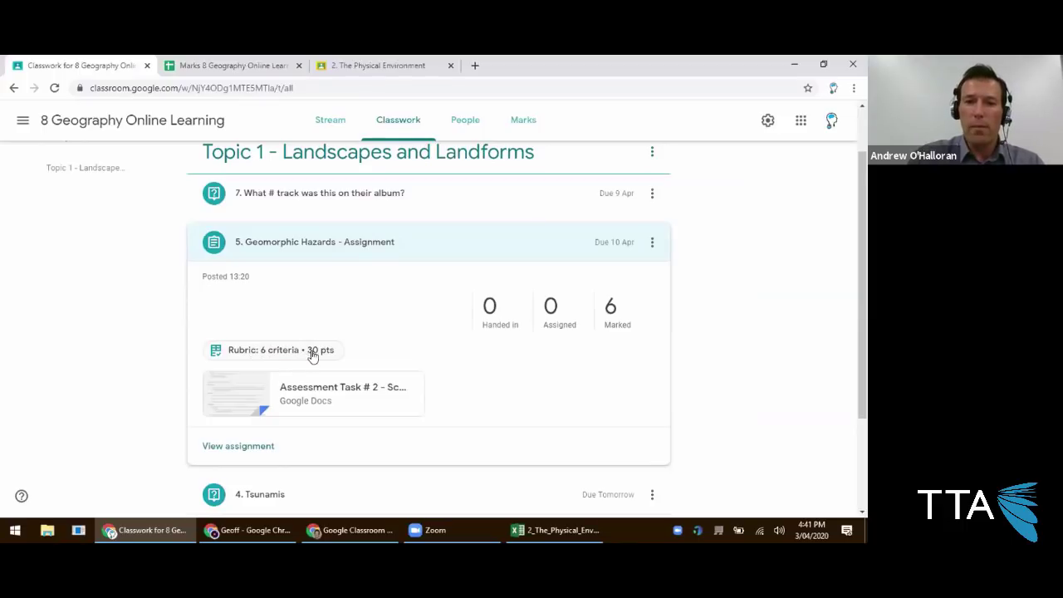
click(652, 244)
click(602, 270)
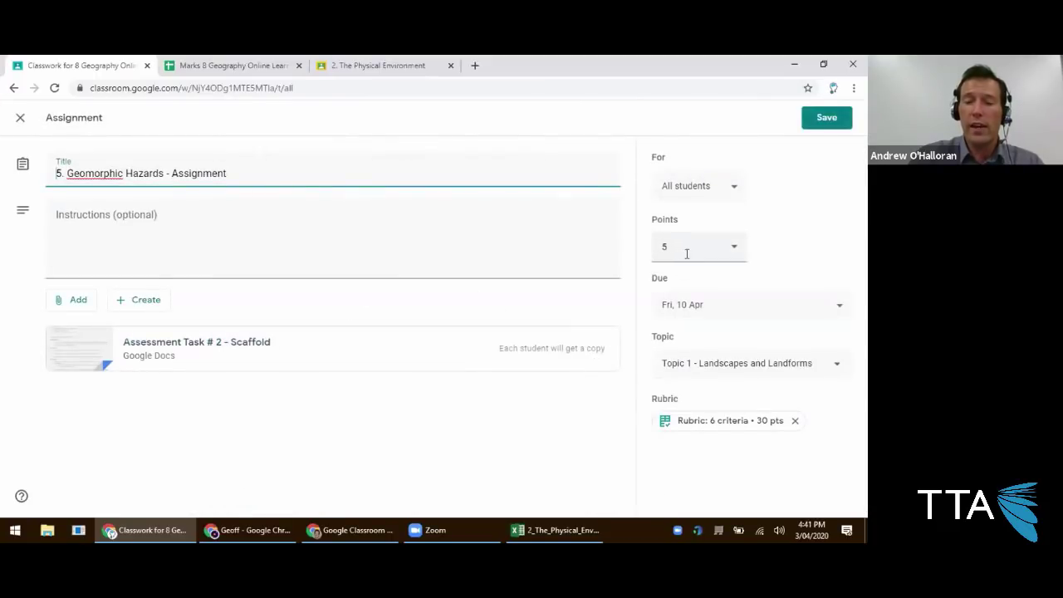
click(827, 117)
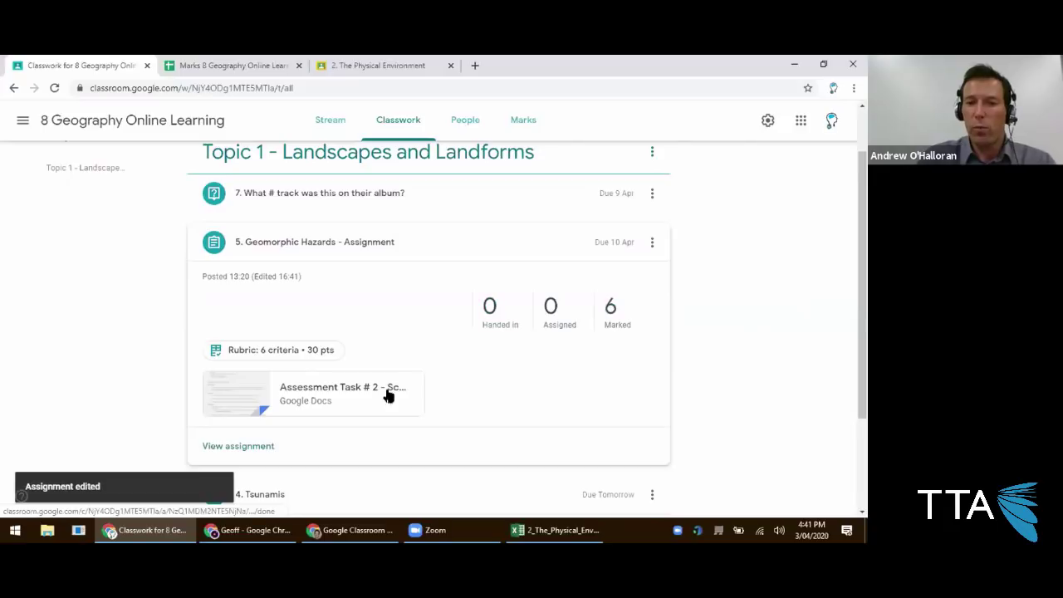
Open the first marked student's Geomorphic Hazards submission in the grading view.
click(241, 448)
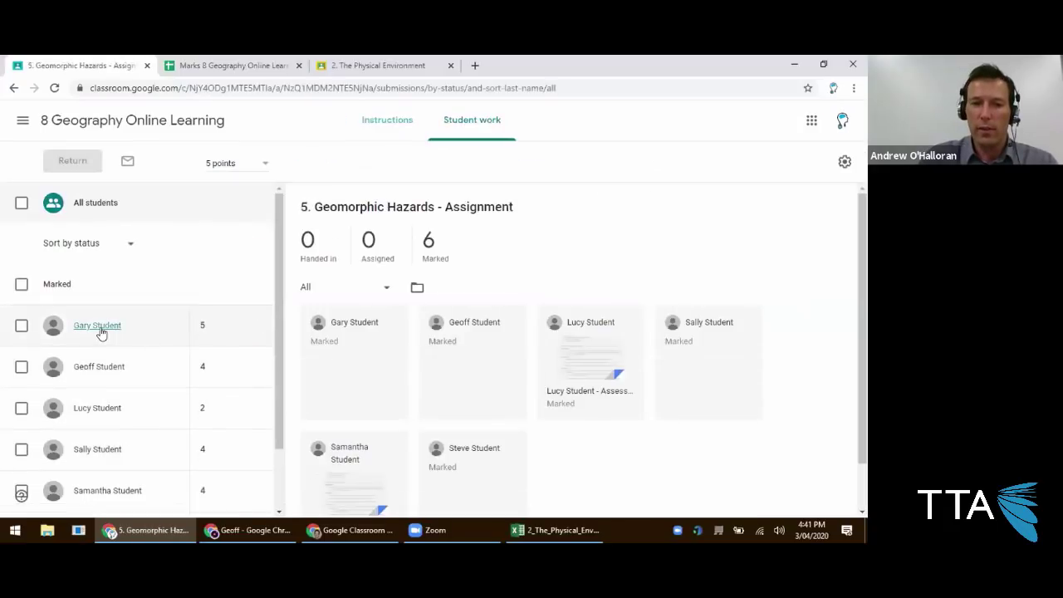
scroll(106, 368, down, 1)
click(113, 251)
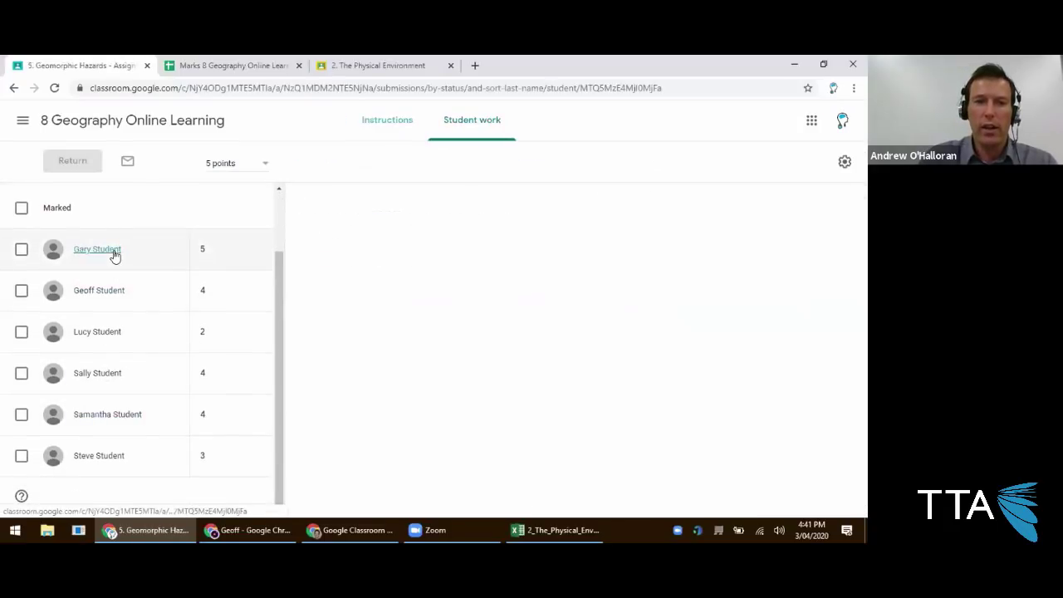
click(329, 298)
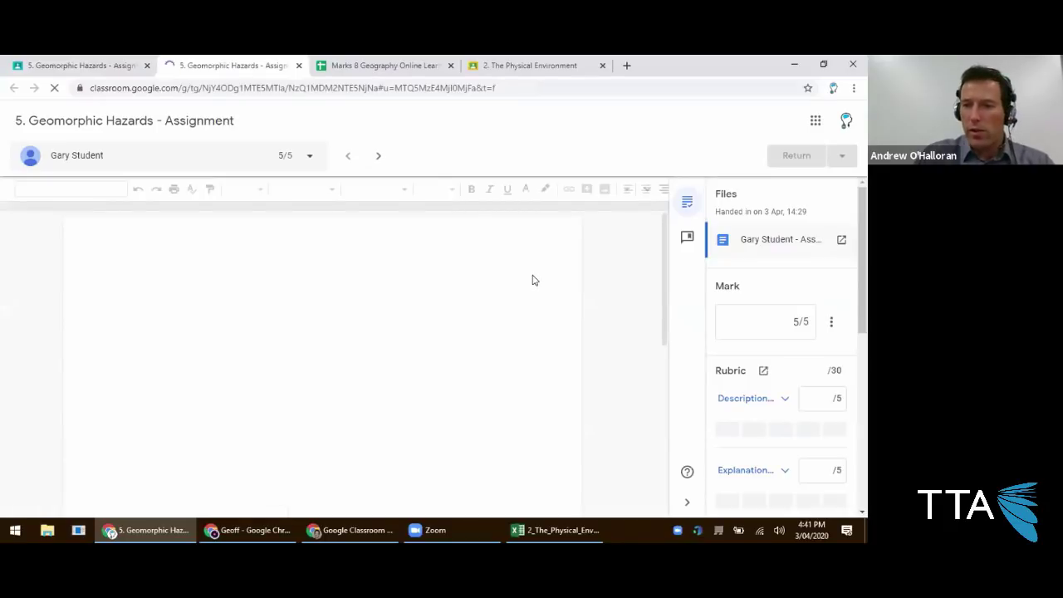
Reset the submission's mark to 0/5 and expand the Description criterion's level cards.
click(794, 322)
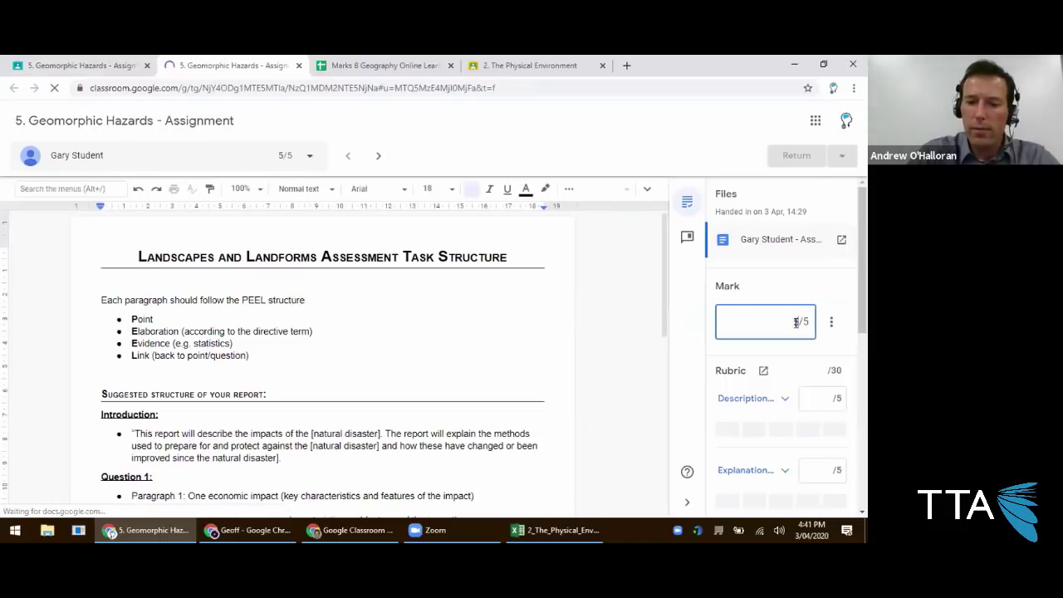
text(0)
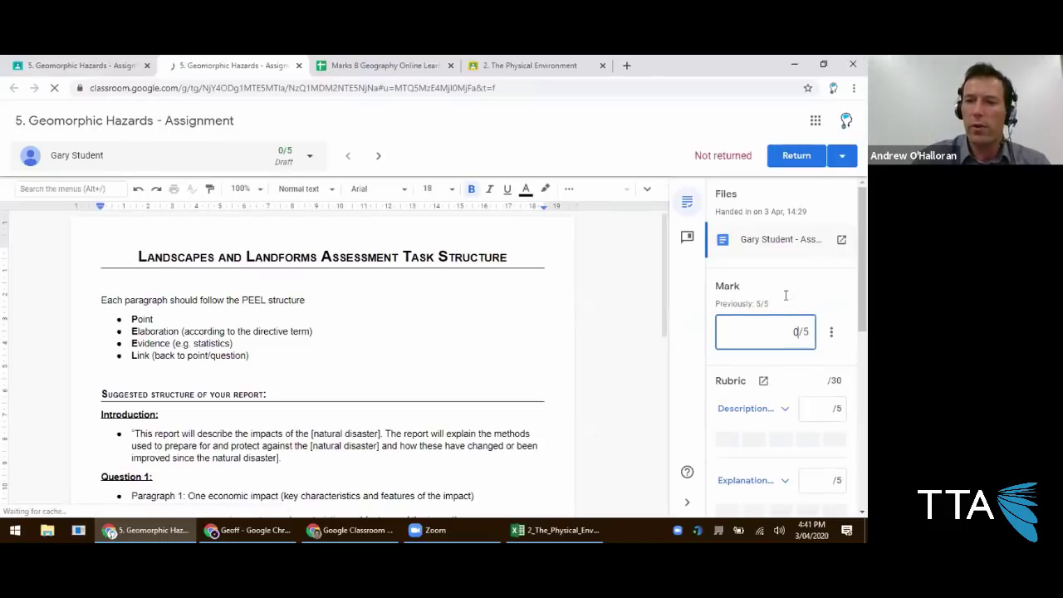
click(166, 327)
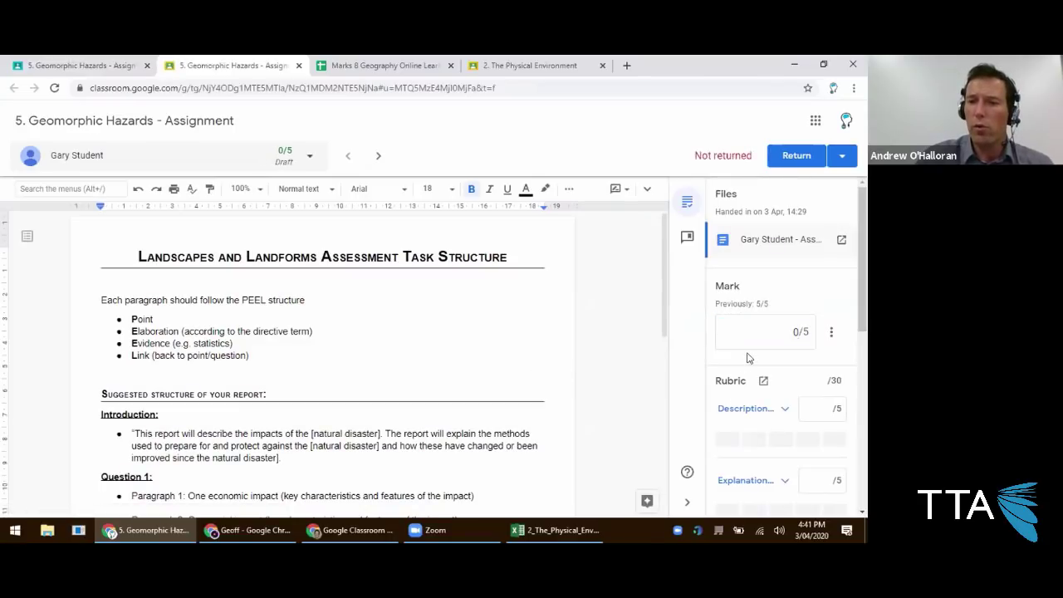
scroll(765, 404, down, 1)
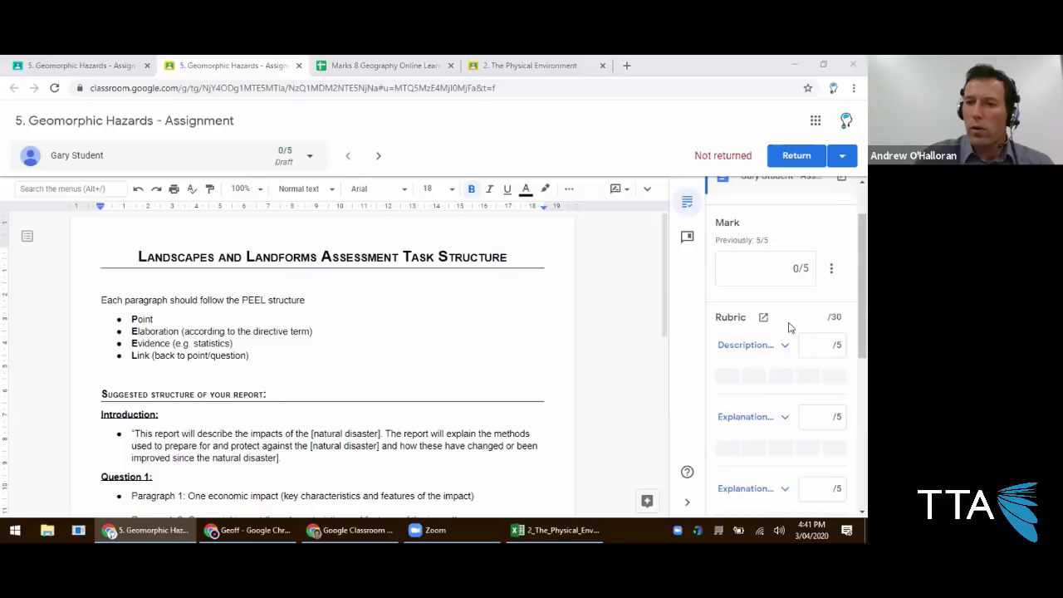
scroll(790, 324, down, 1)
click(781, 282)
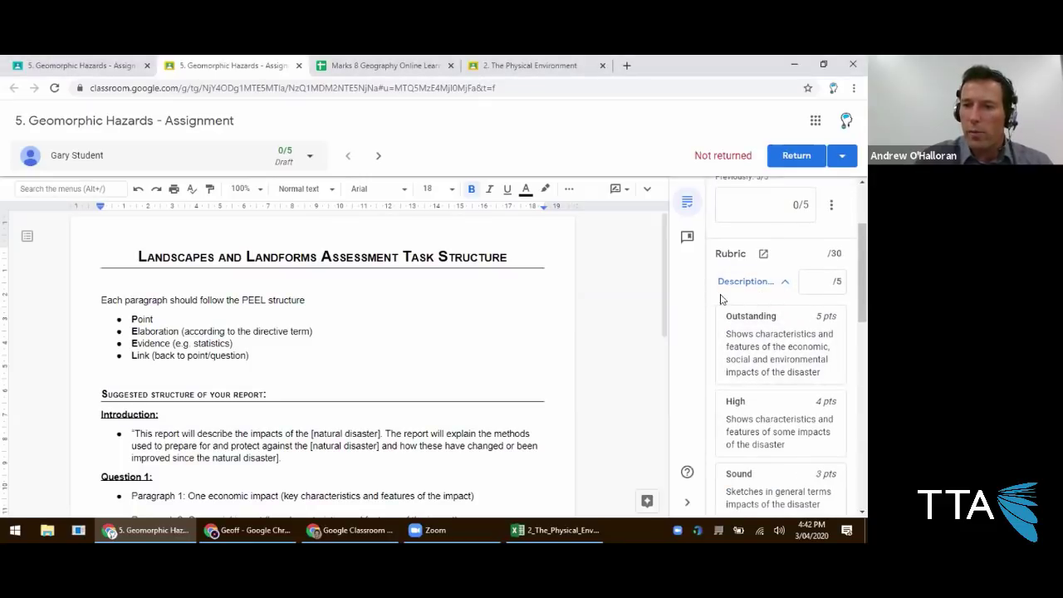
Open the full rubric in a separate tab and award Description of impacts High, 4 points.
click(764, 254)
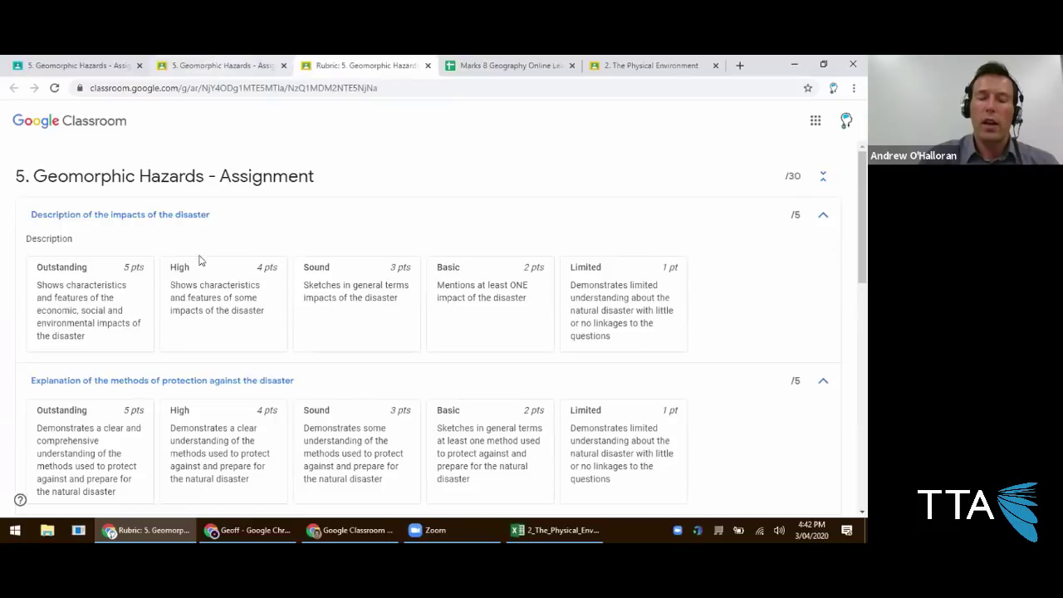
scroll(197, 297, down, 3)
scroll(118, 316, down, 1)
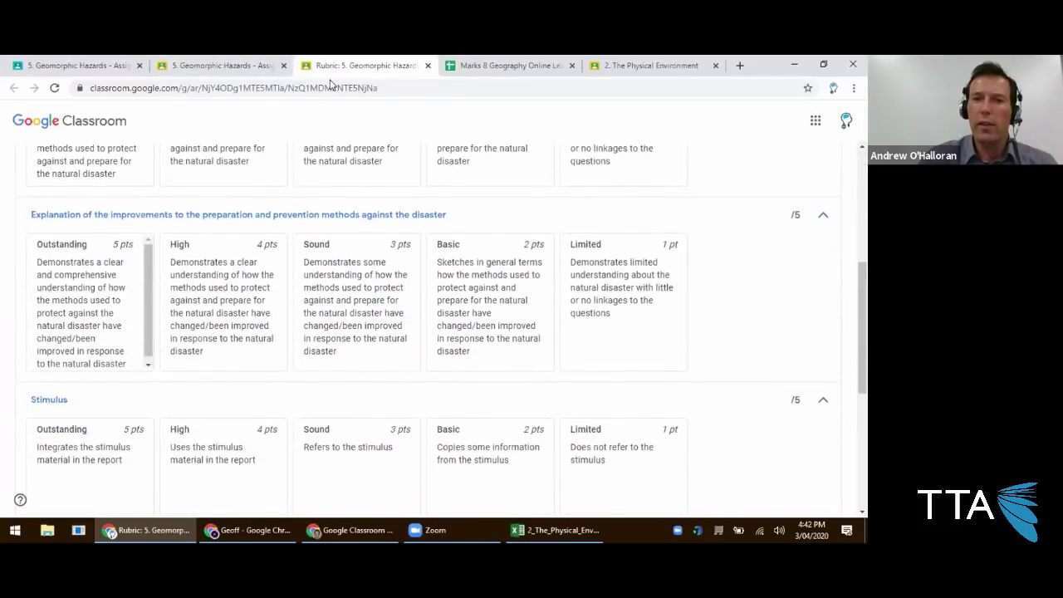
click(231, 61)
scroll(764, 358, down, 1)
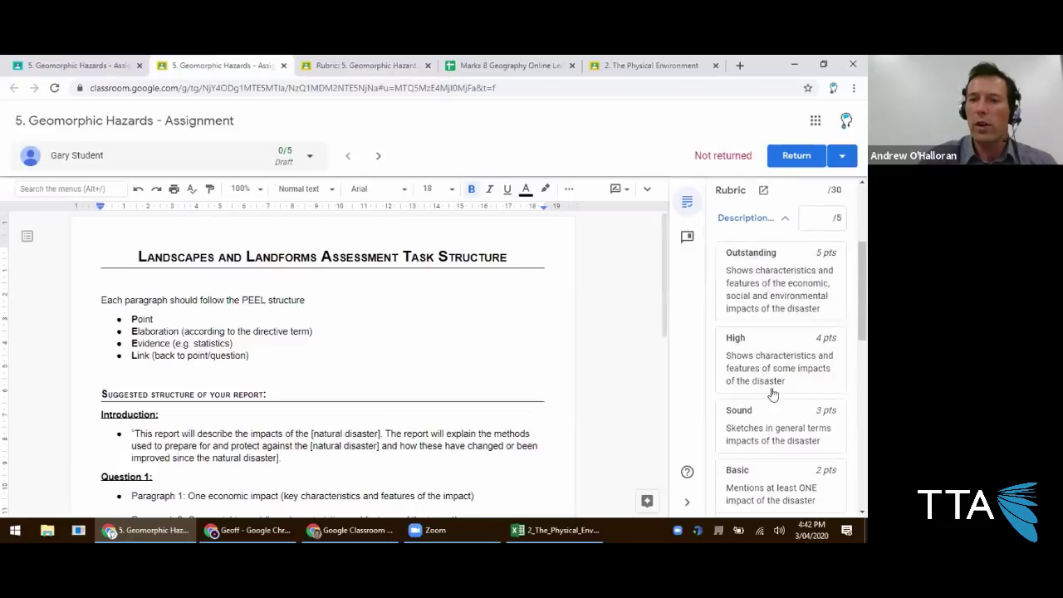
click(772, 370)
Award Sound, 3 points for the protection methods criterion after checking the full rubric.
scroll(772, 372, down, 3)
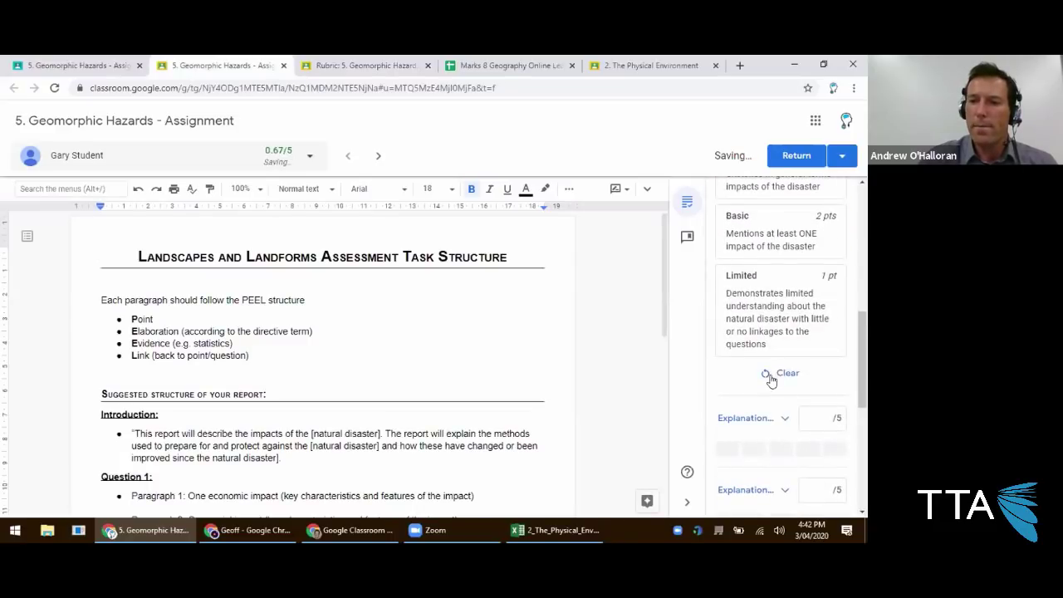
scroll(784, 335, up, 5)
click(763, 407)
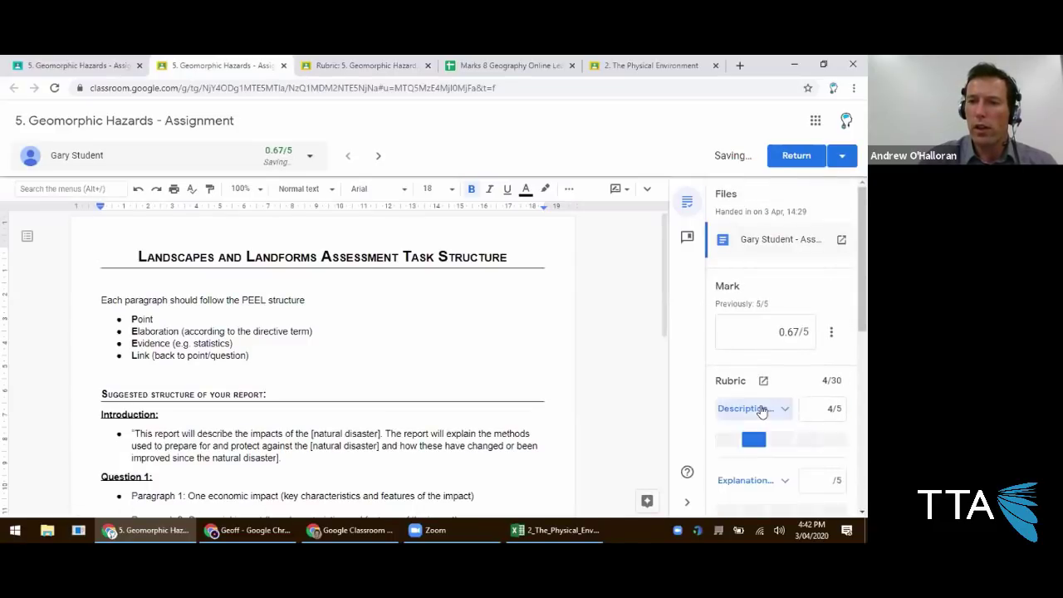
scroll(756, 394, down, 2)
click(755, 353)
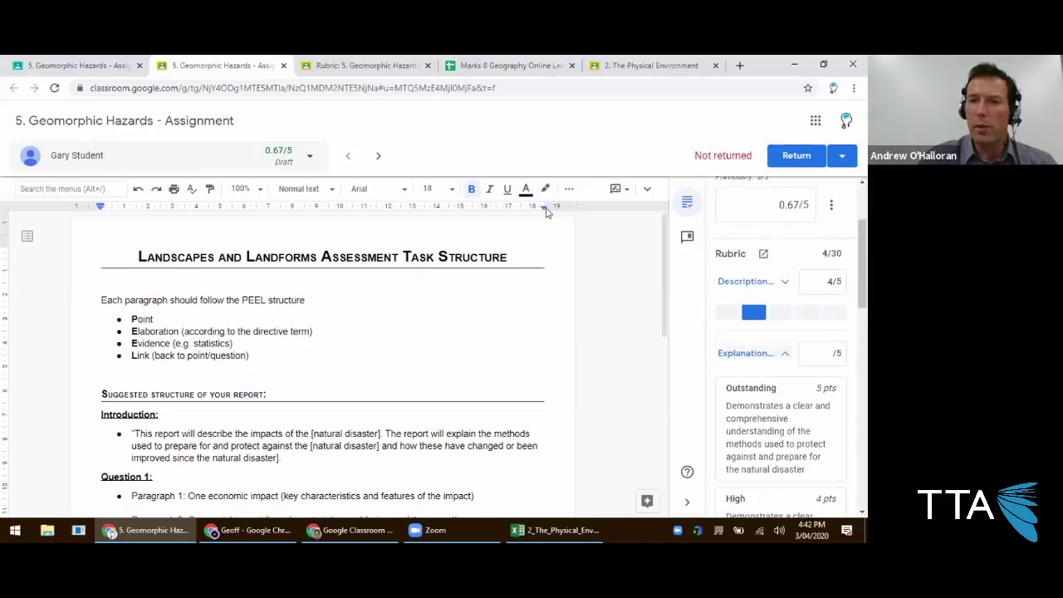
click(351, 64)
scroll(213, 297, down, 1)
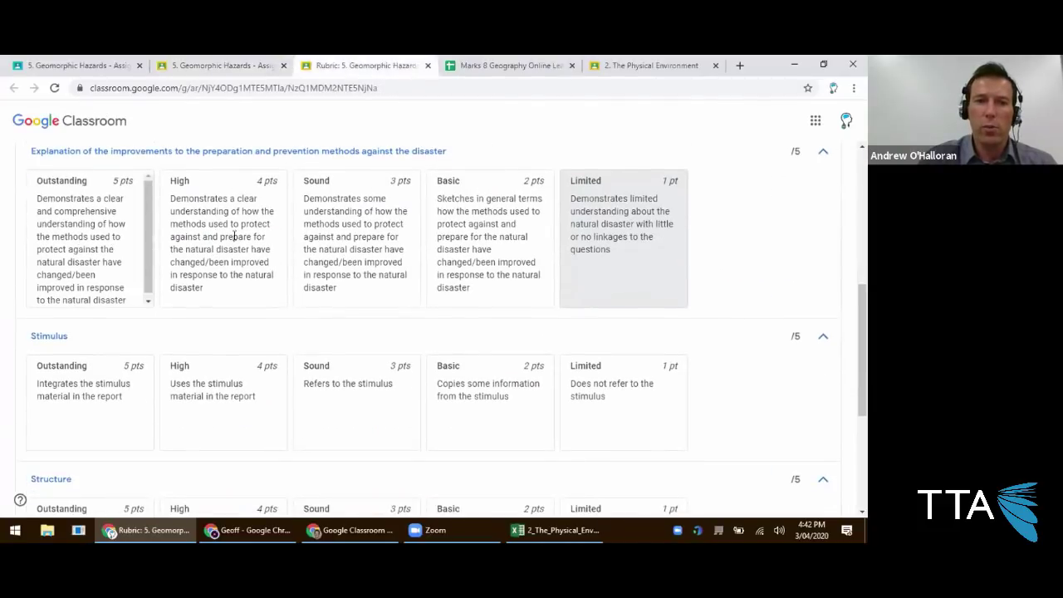
click(232, 65)
scroll(772, 437, down, 4)
click(772, 438)
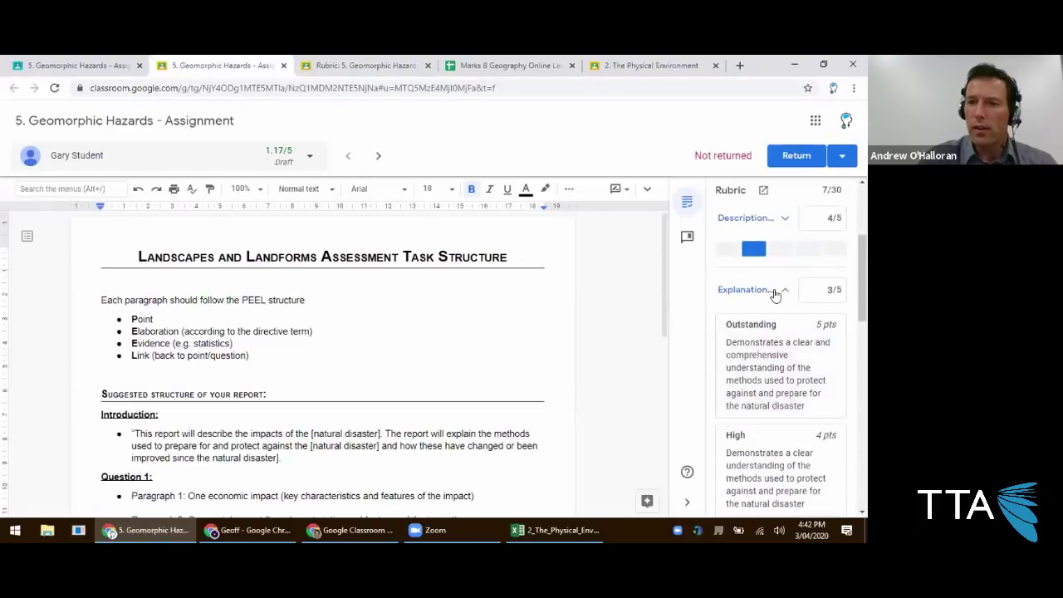
Award Outstanding, 5 points for the improvements criterion.
click(773, 301)
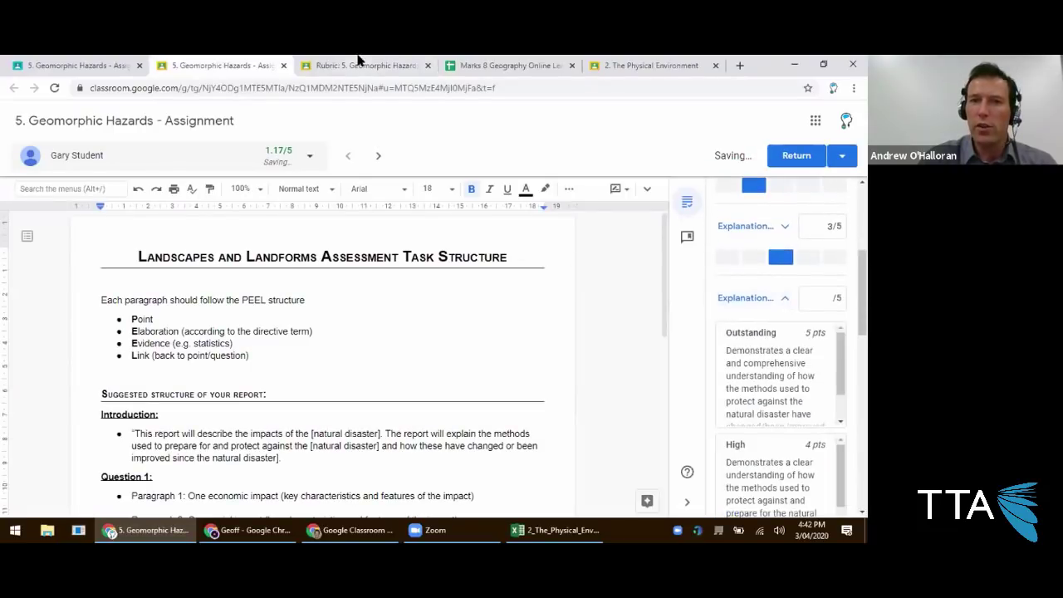
click(341, 66)
scroll(224, 301, up, 3)
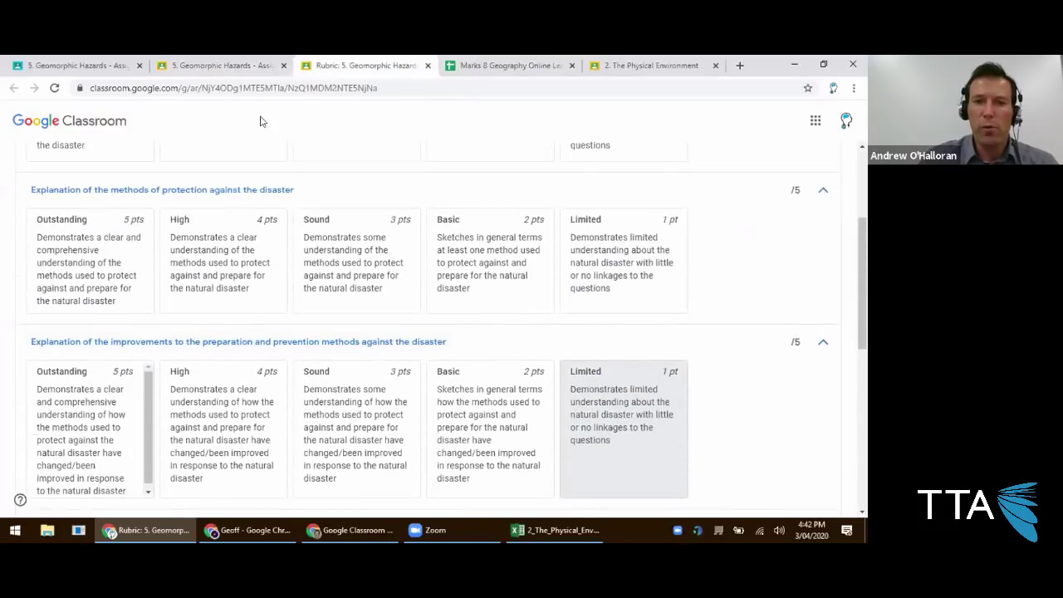
click(223, 66)
scroll(759, 377, down, 2)
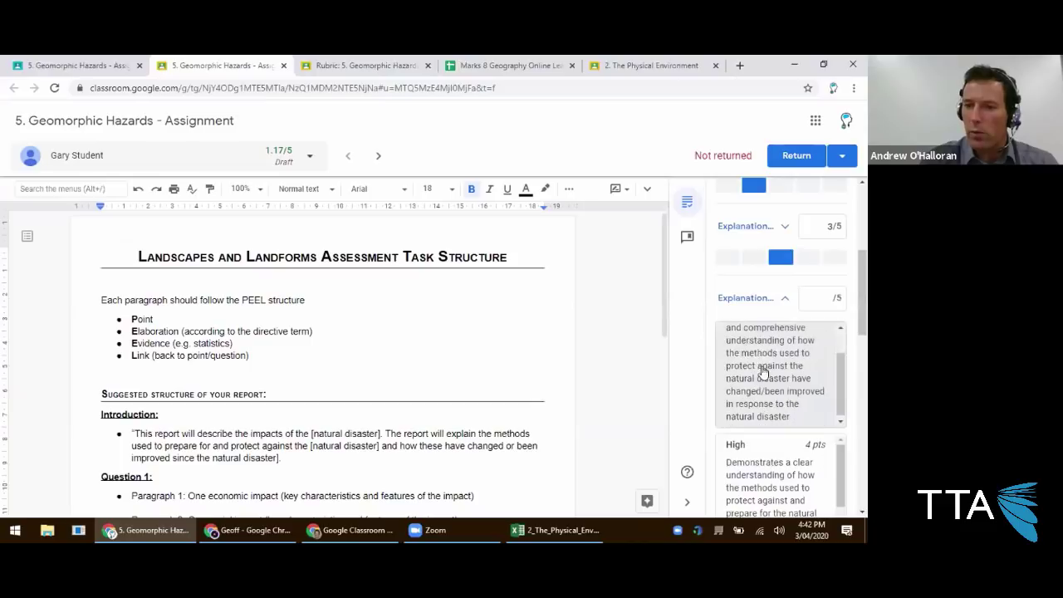
click(768, 332)
Award 4 points for Stimulus, 5 for Structure and 4 for Title, totalling 25/30.
click(777, 299)
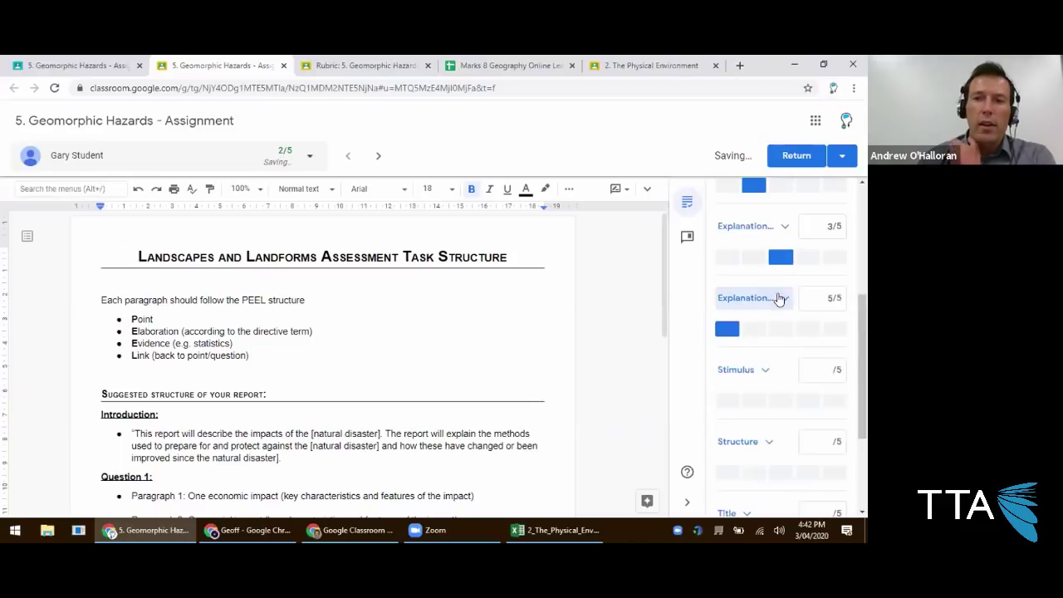
scroll(776, 270, up, 2)
scroll(778, 274, up, 1)
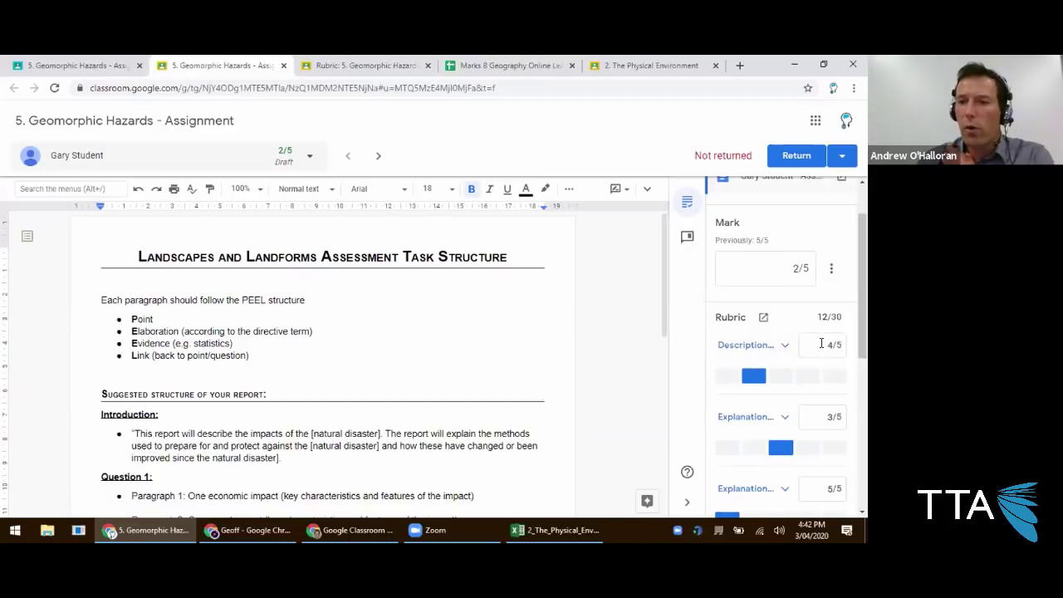
scroll(815, 411, down, 2)
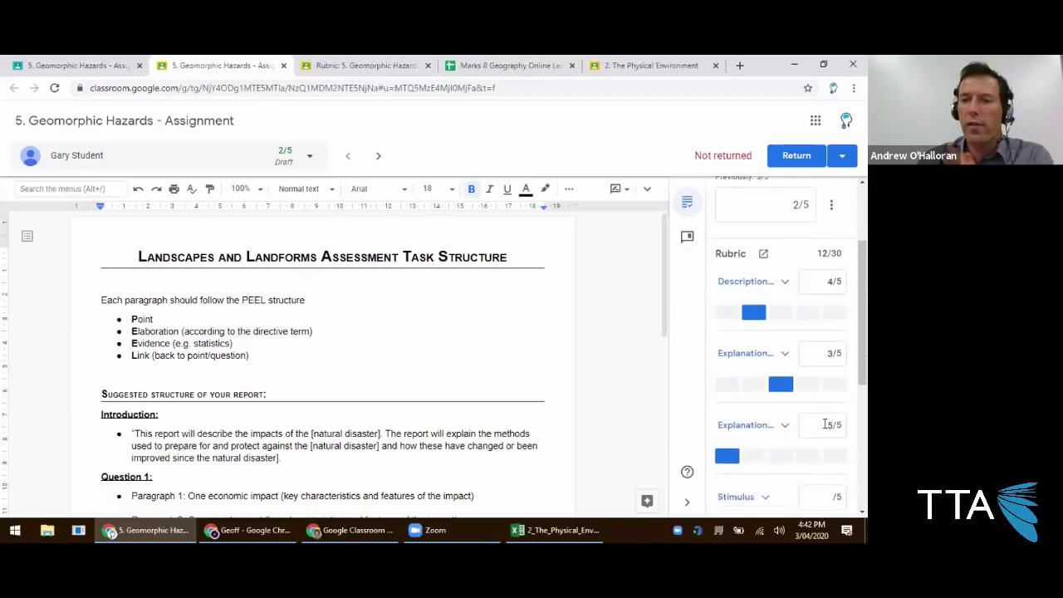
scroll(831, 386, up, 2)
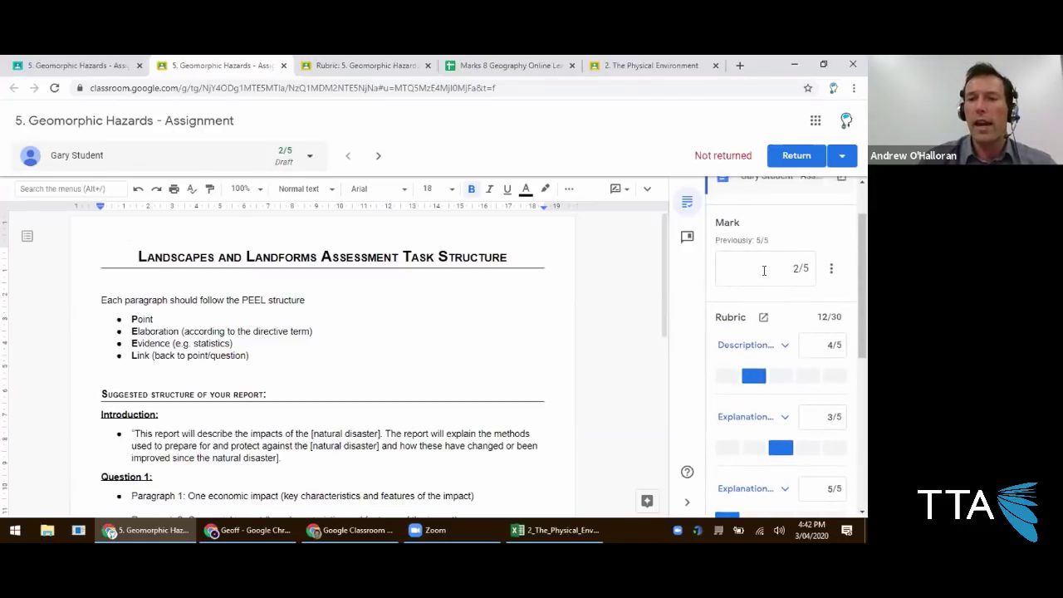
scroll(754, 374, down, 4)
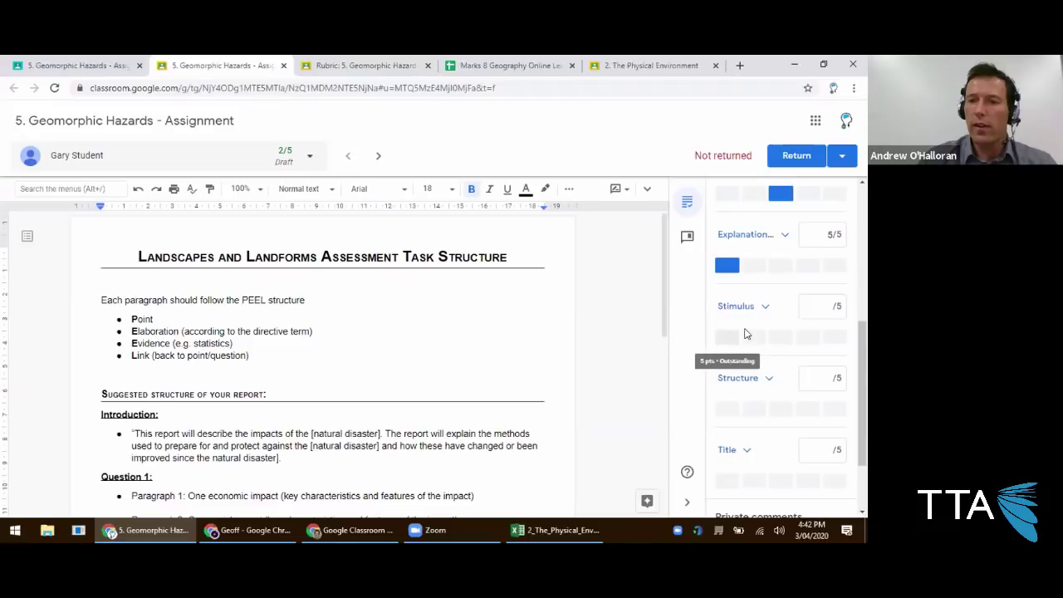
click(752, 311)
click(756, 309)
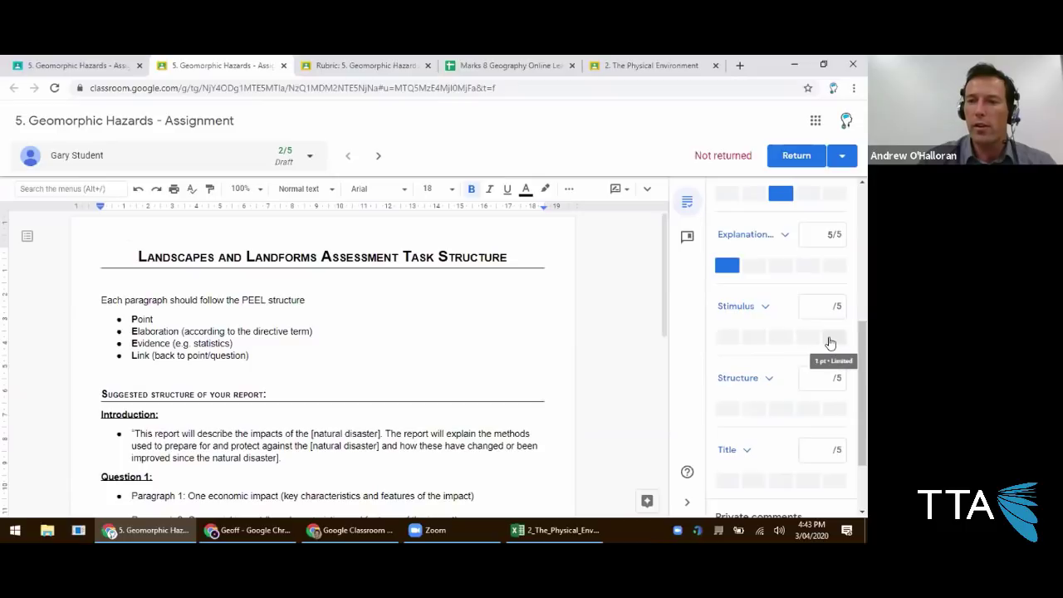
click(749, 338)
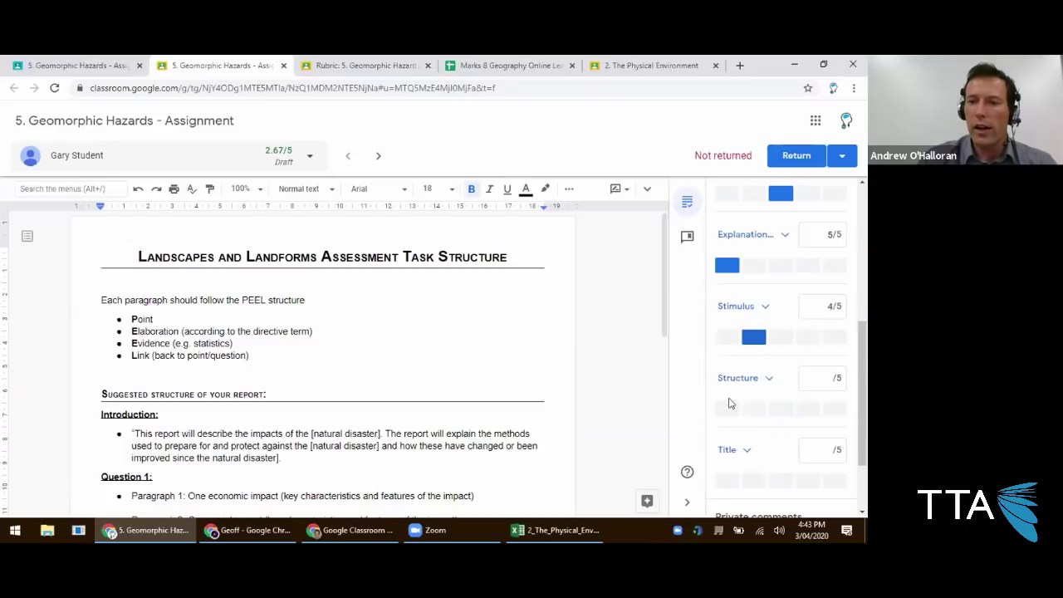
click(727, 409)
click(751, 482)
Return the 4.17/5 graded submission to the student and confirm.
scroll(760, 398, up, 5)
scroll(758, 340, up, 2)
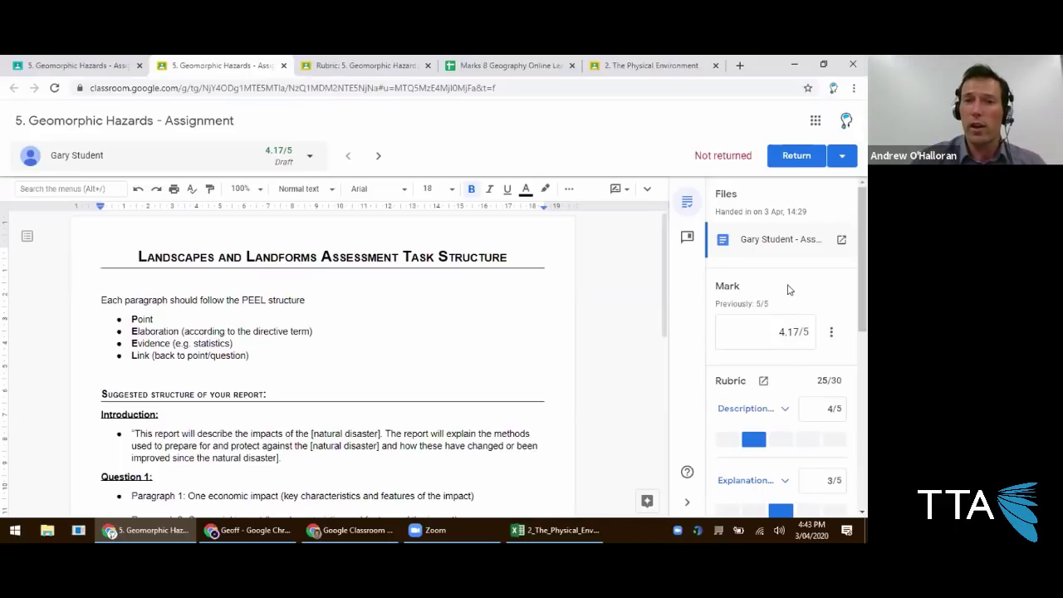
click(796, 159)
click(523, 357)
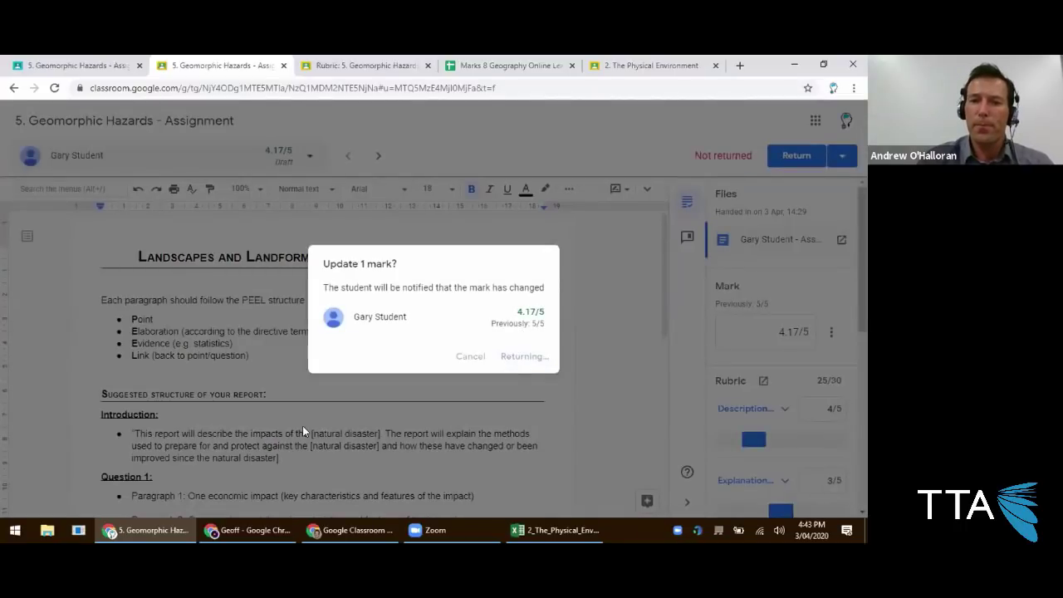
In the student's account, open Geomorphic Hazards from Classwork, showing Graded 4.17/5.
click(248, 530)
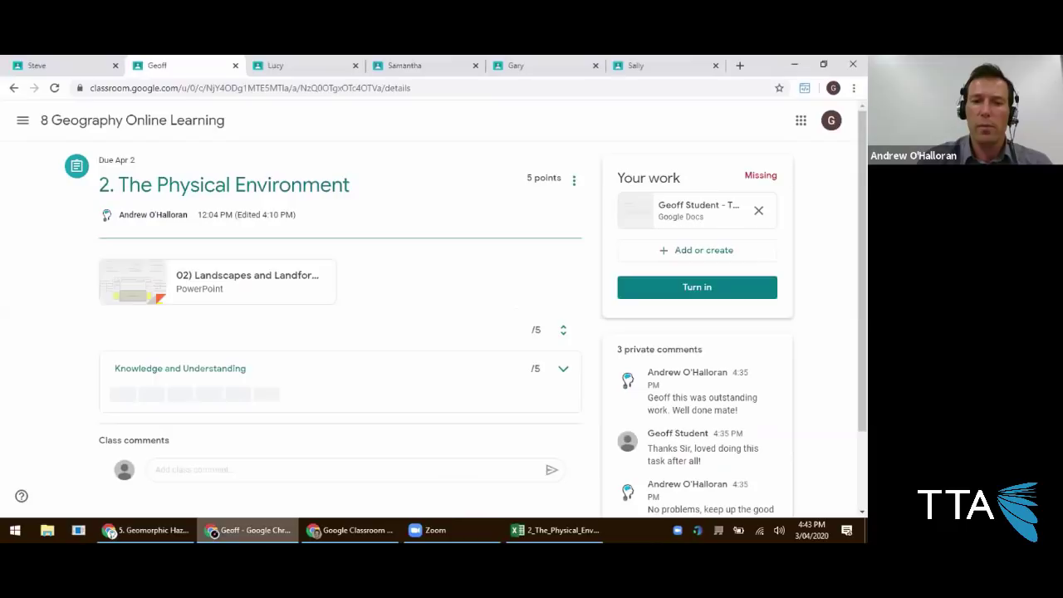
click(525, 67)
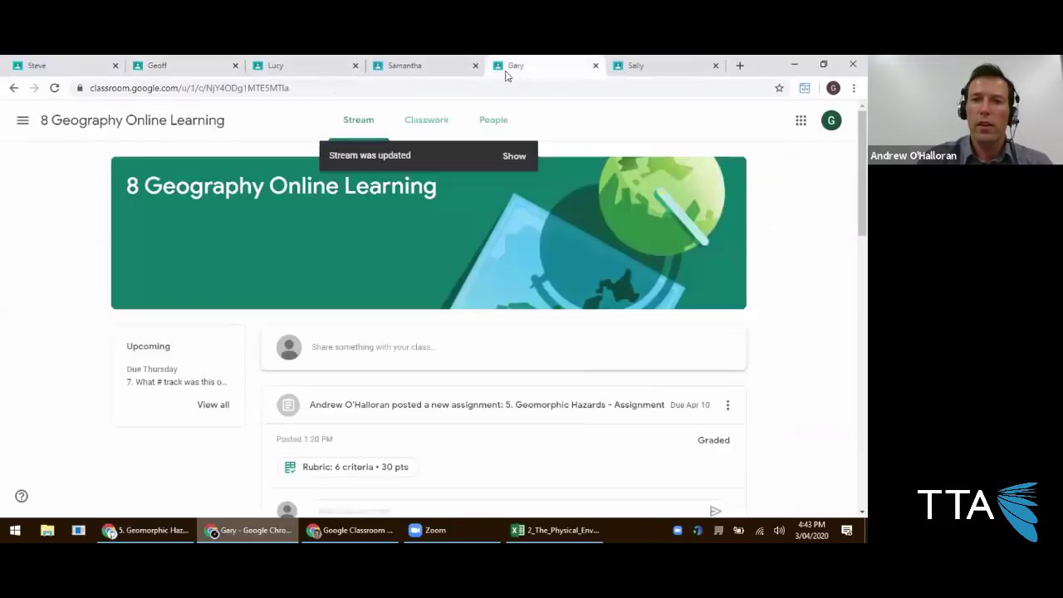
click(444, 127)
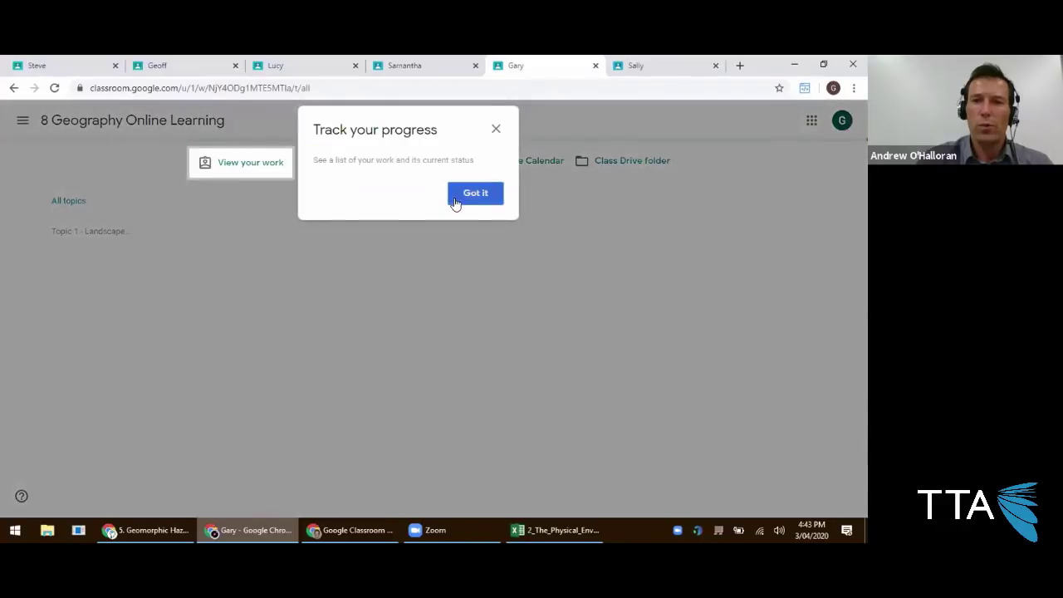
click(459, 197)
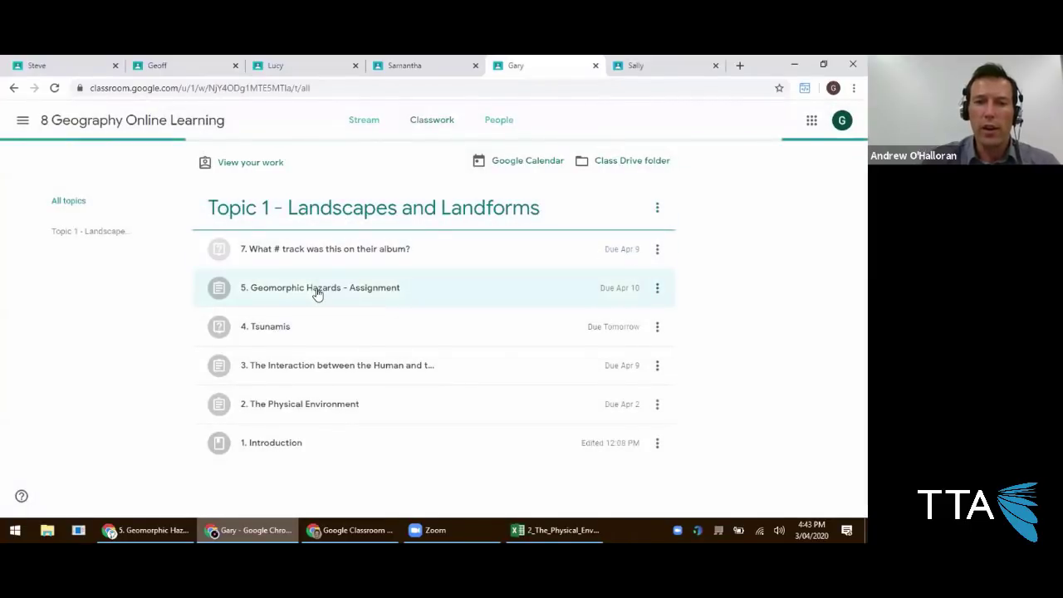
click(317, 291)
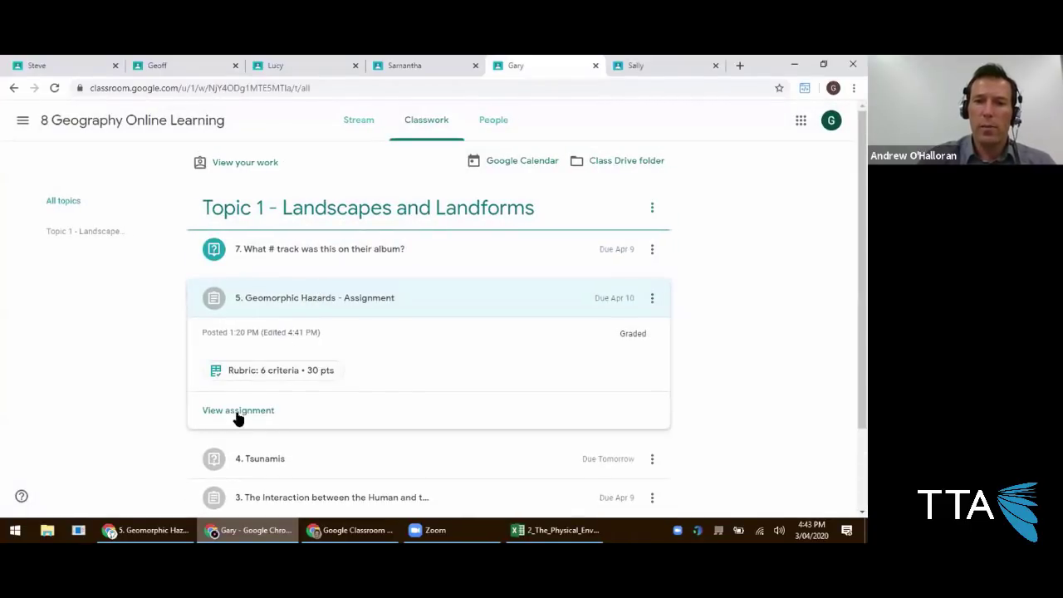
click(239, 411)
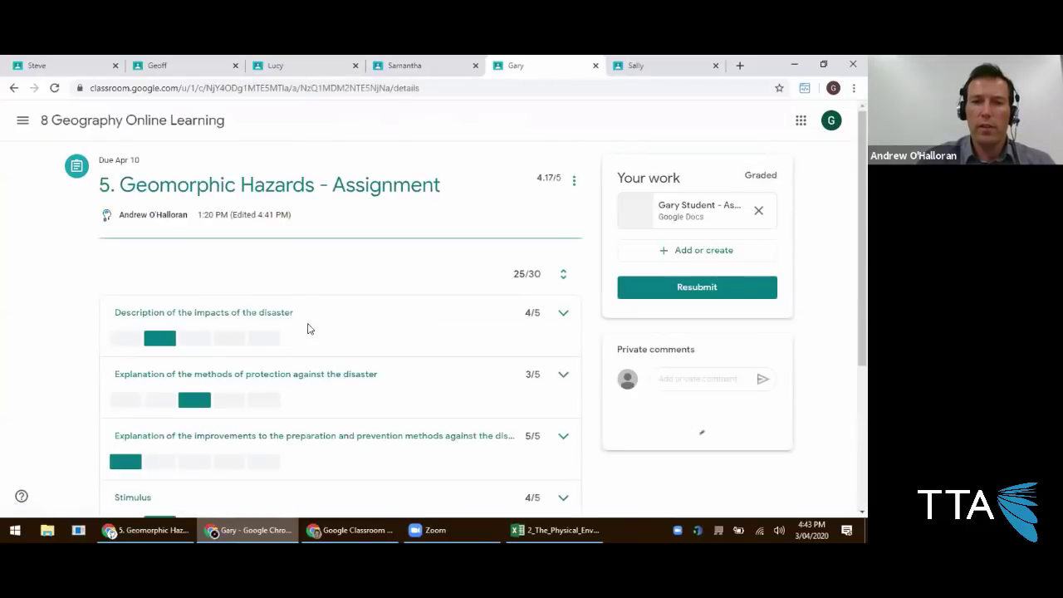
Expand the Title, Description of the impacts and protection methods criteria to view their awarded levels.
scroll(432, 262, down, 1)
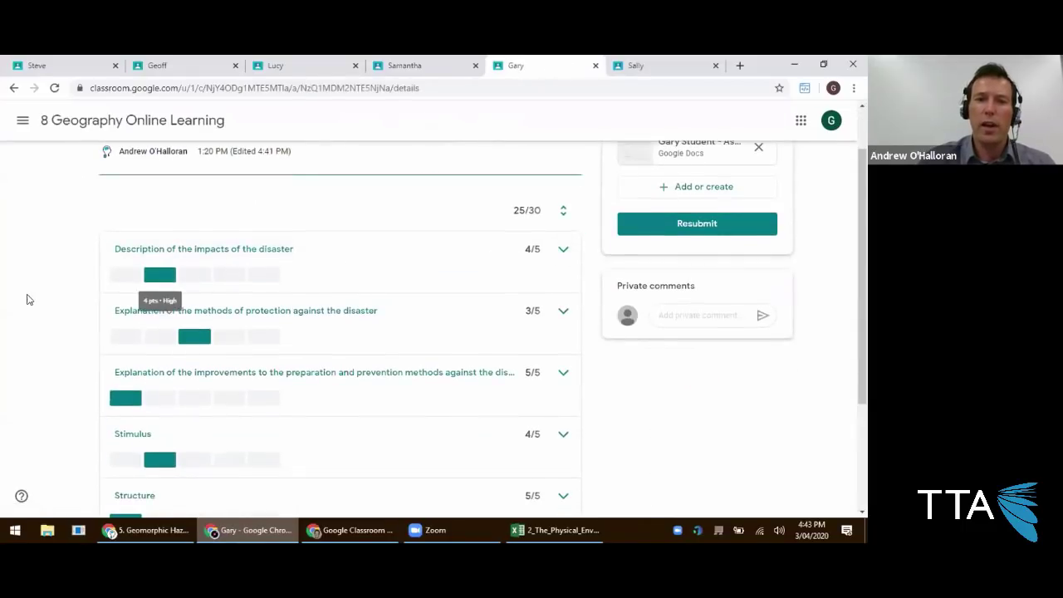
scroll(437, 241, down, 1)
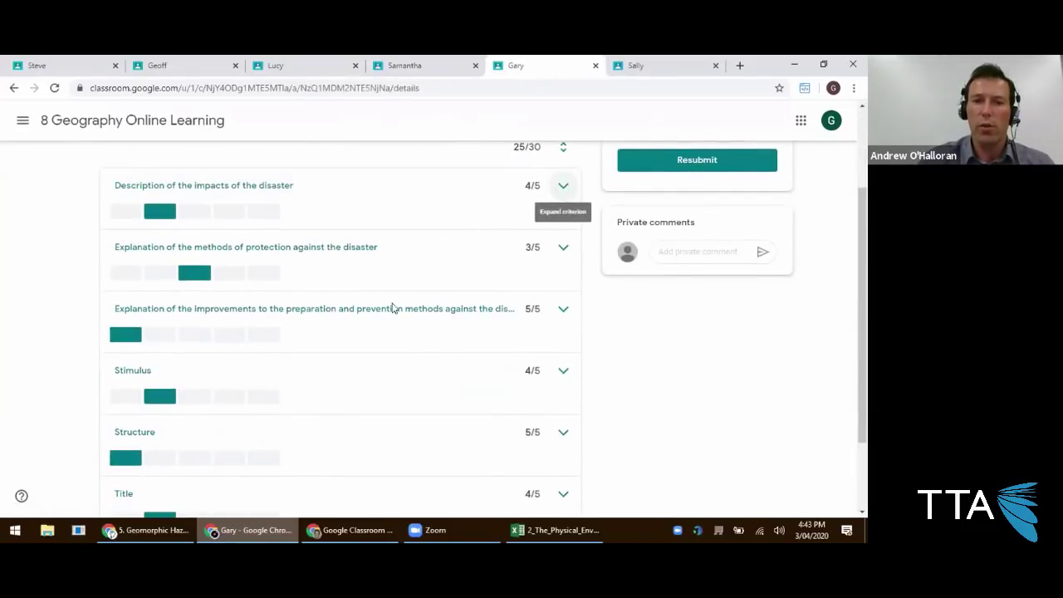
scroll(434, 275, down, 1)
click(563, 430)
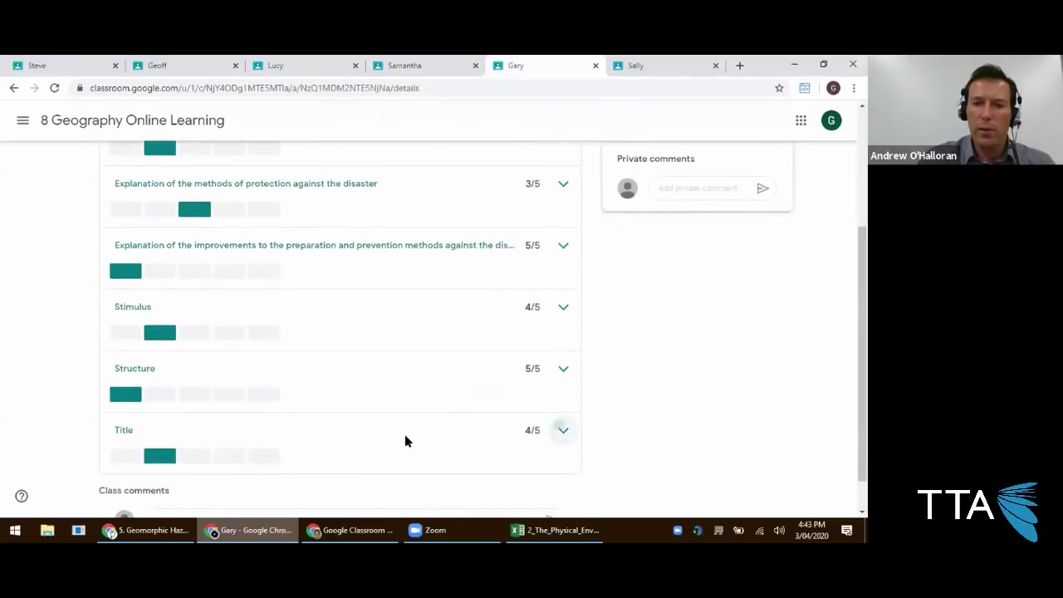
click(564, 307)
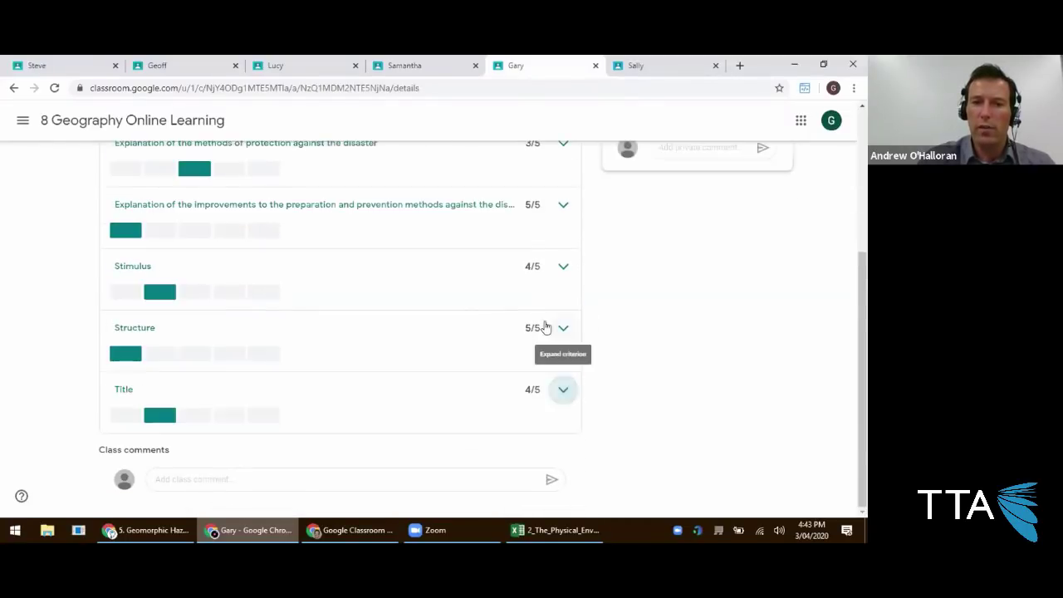
scroll(216, 299, up, 2)
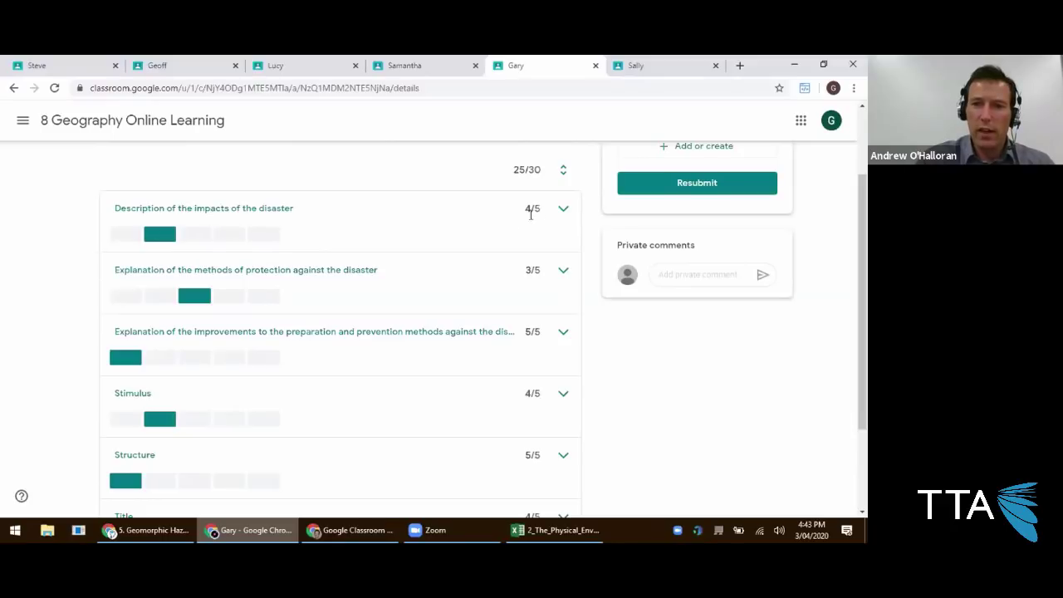
click(563, 209)
scroll(274, 324, down, 1)
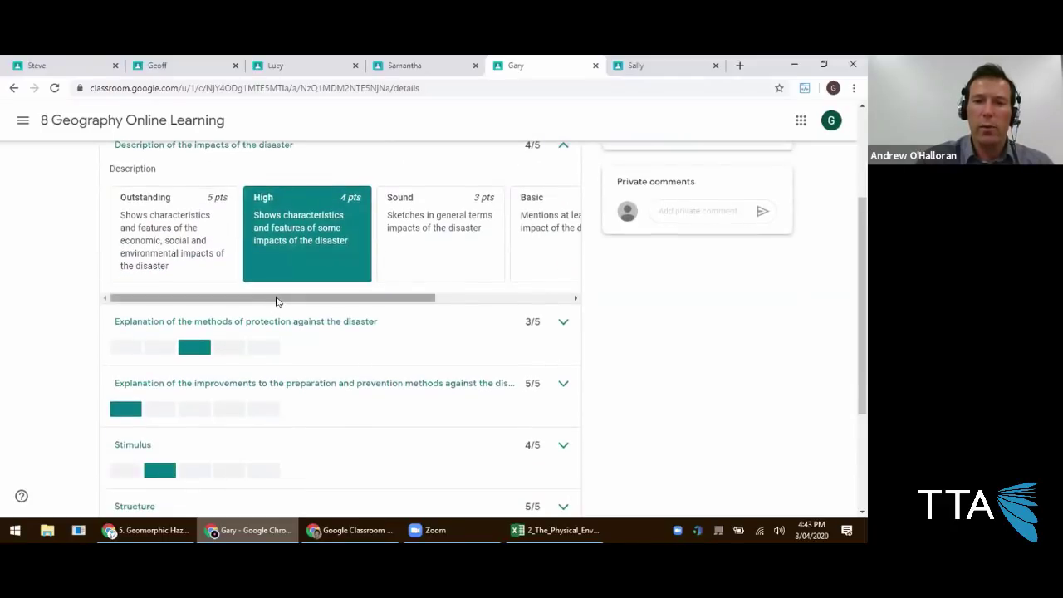
scroll(374, 307, right, 3)
scroll(332, 311, left, 3)
scroll(523, 222, up, 1)
click(563, 207)
click(562, 269)
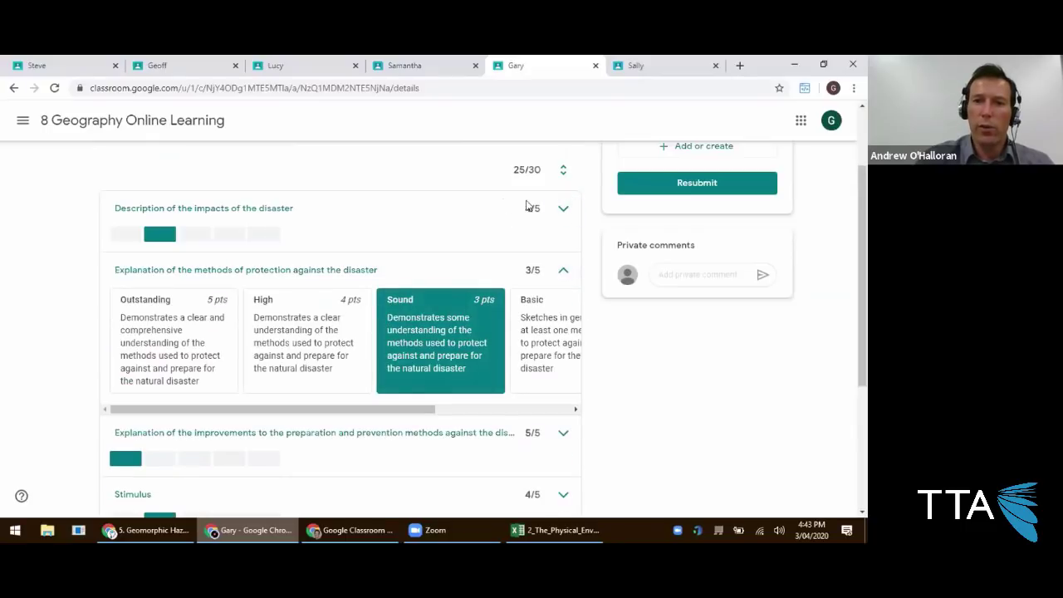
scroll(490, 218, up, 1)
scroll(573, 243, up, 1)
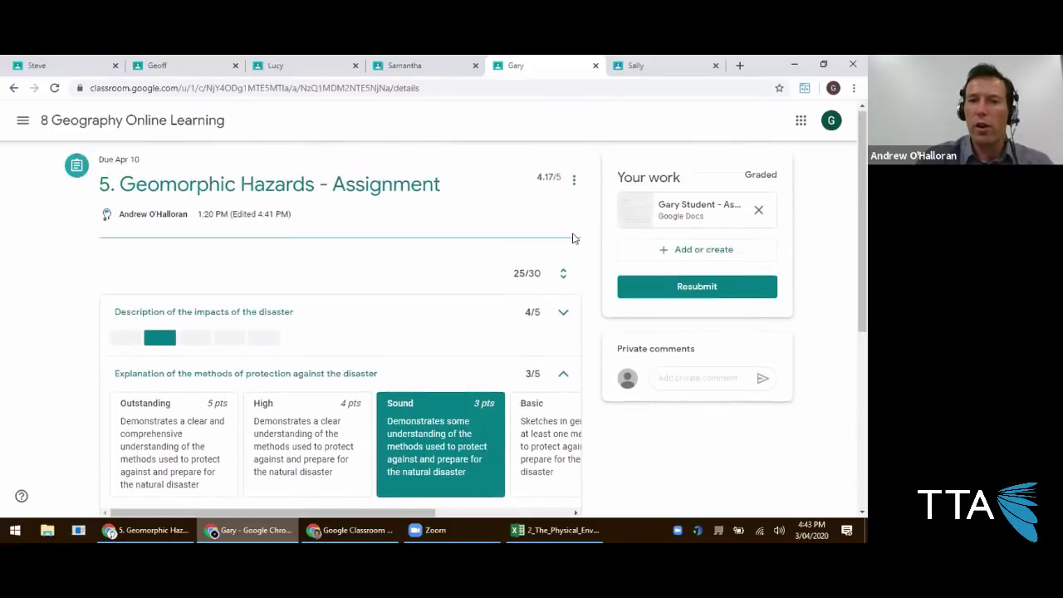
Highlight the 4.17/5 grade and expand the improvements, Stimulus, Structure and Title criteria levels.
drag(526, 184, 557, 178)
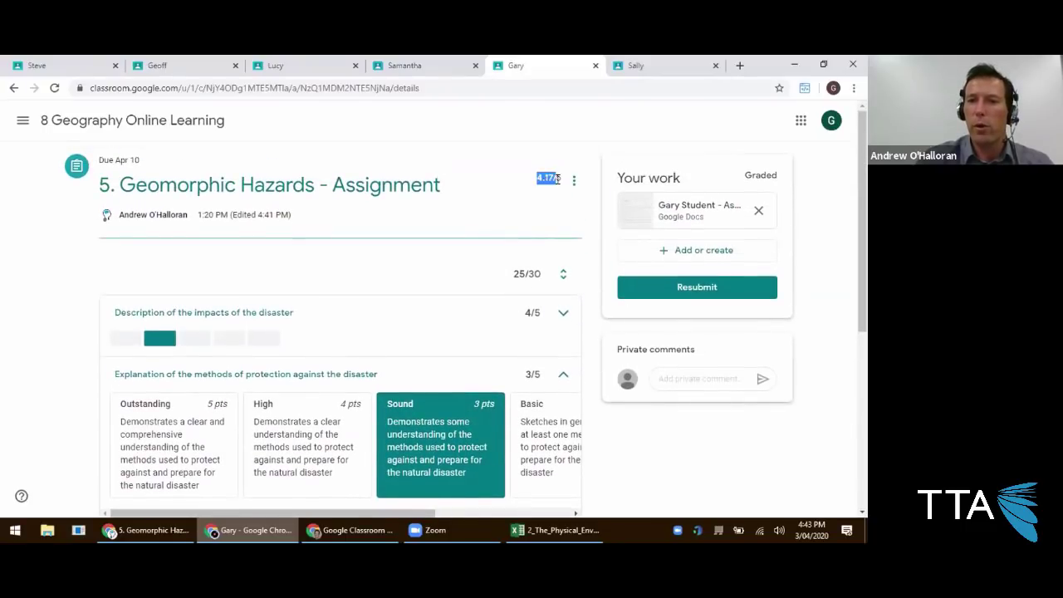
scroll(371, 254, down, 2)
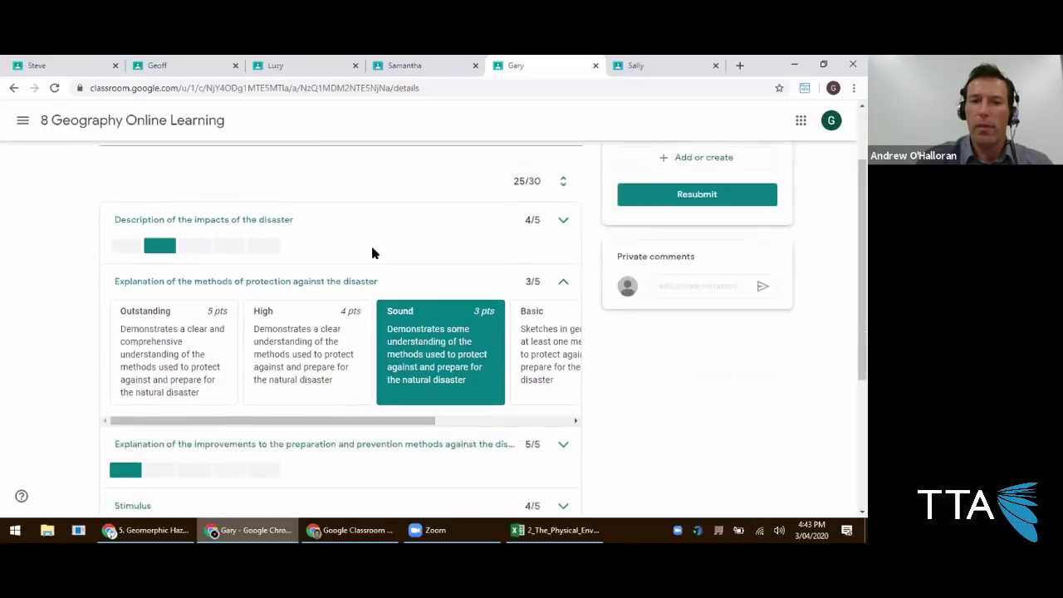
click(563, 347)
scroll(557, 349, down, 4)
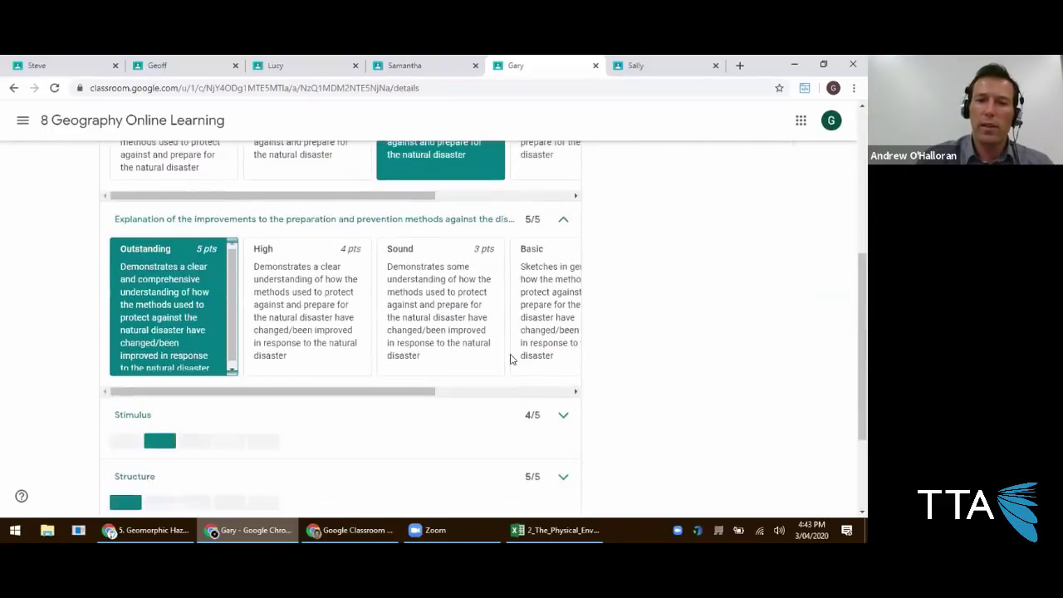
click(563, 298)
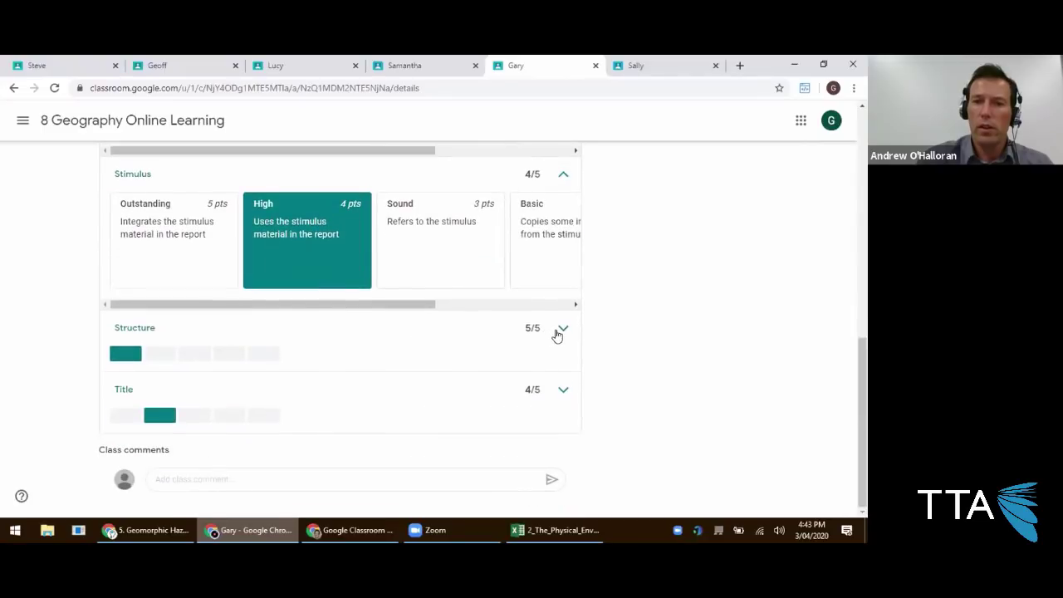
click(554, 334)
click(563, 386)
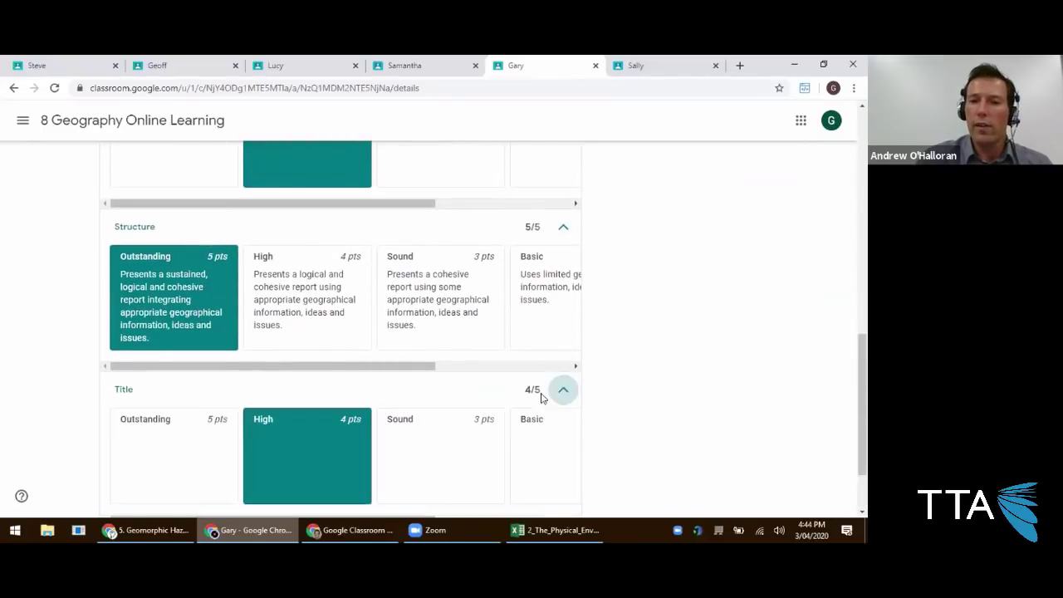
click(562, 331)
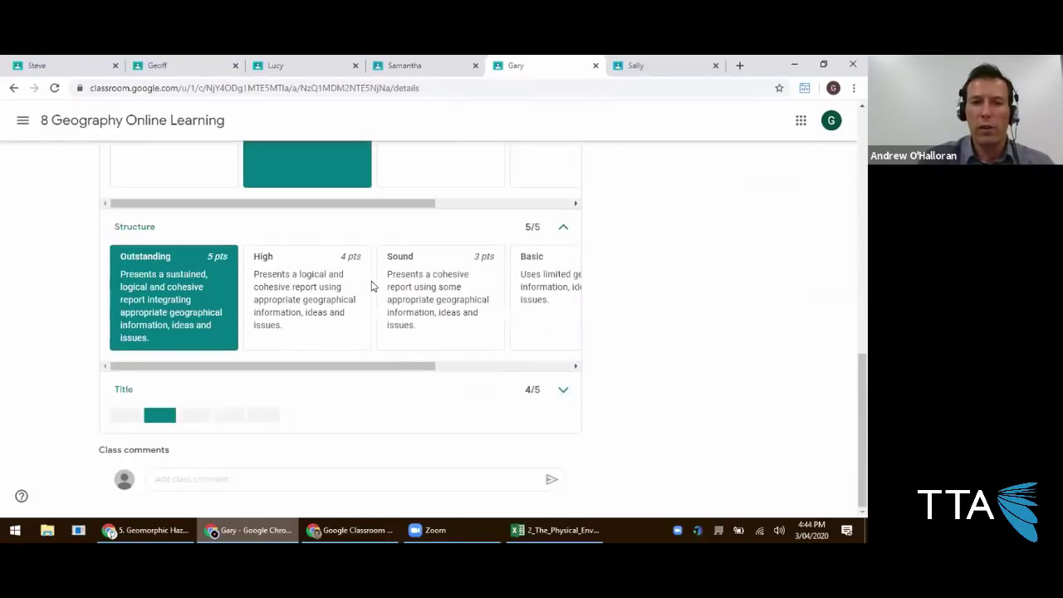
scroll(346, 311, up, 3)
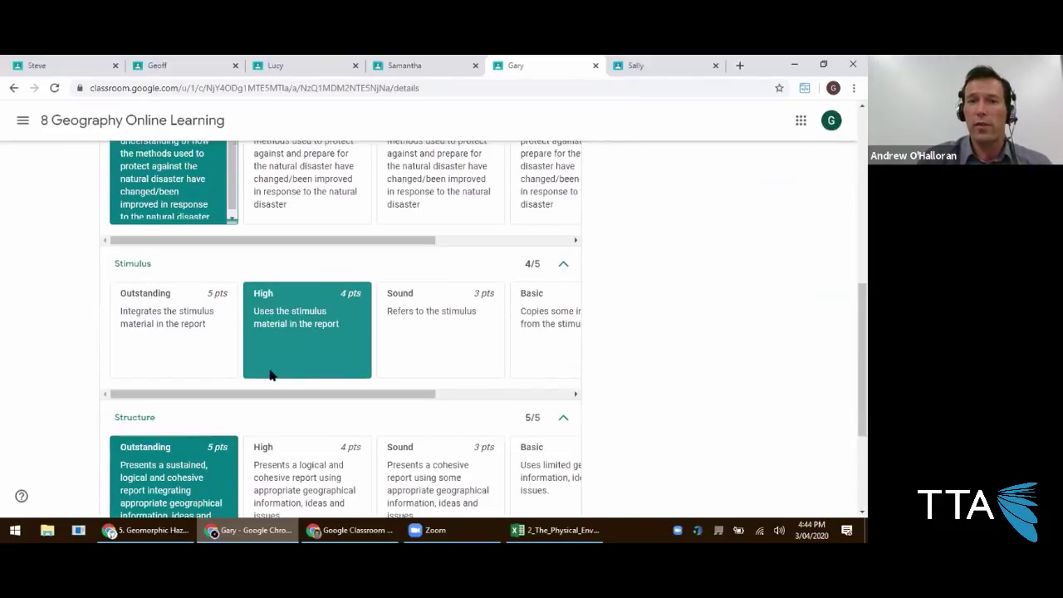
scroll(263, 353, up, 6)
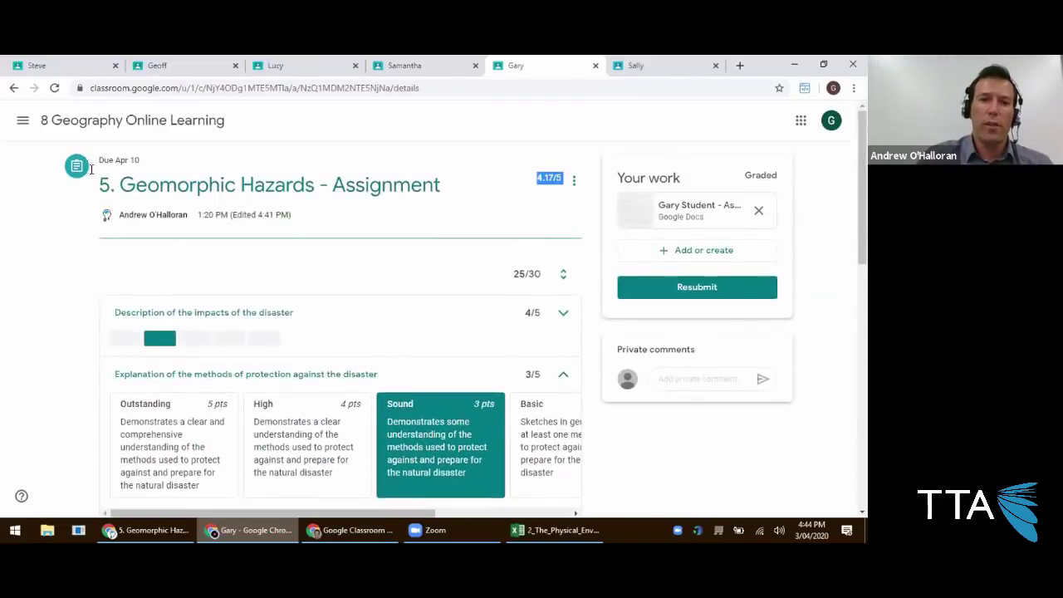
Expand 2. The Physical Environment in Classwork and view its Knowledge and Understanding rubric.
click(200, 125)
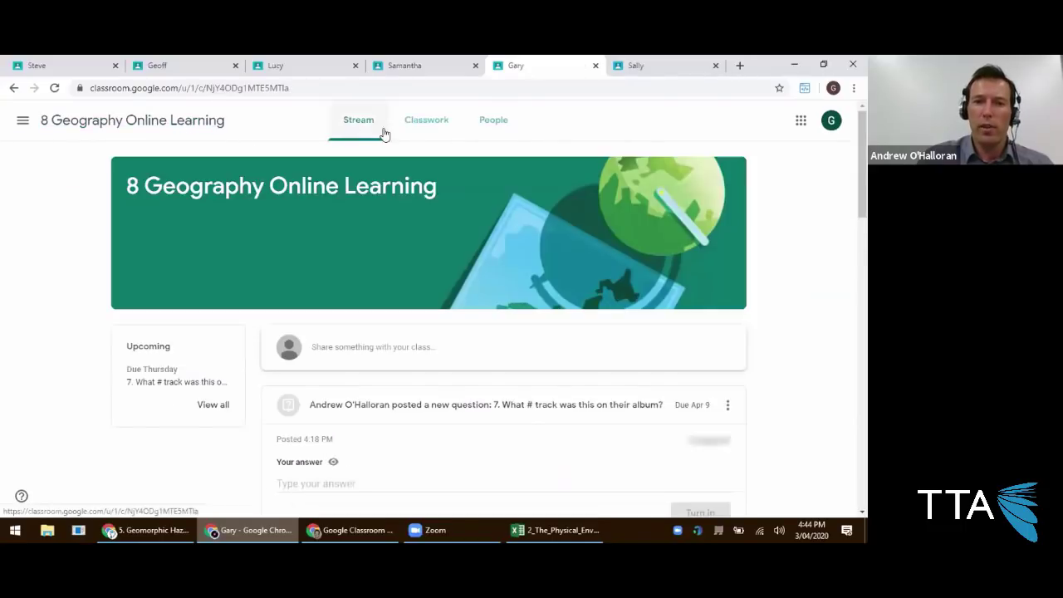
click(419, 135)
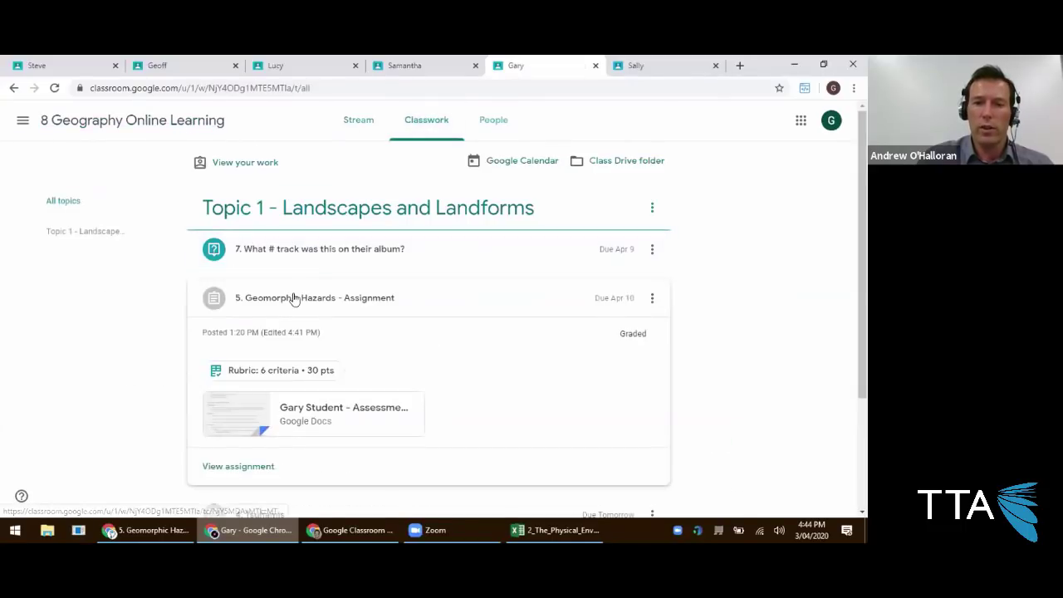
scroll(291, 294, down, 2)
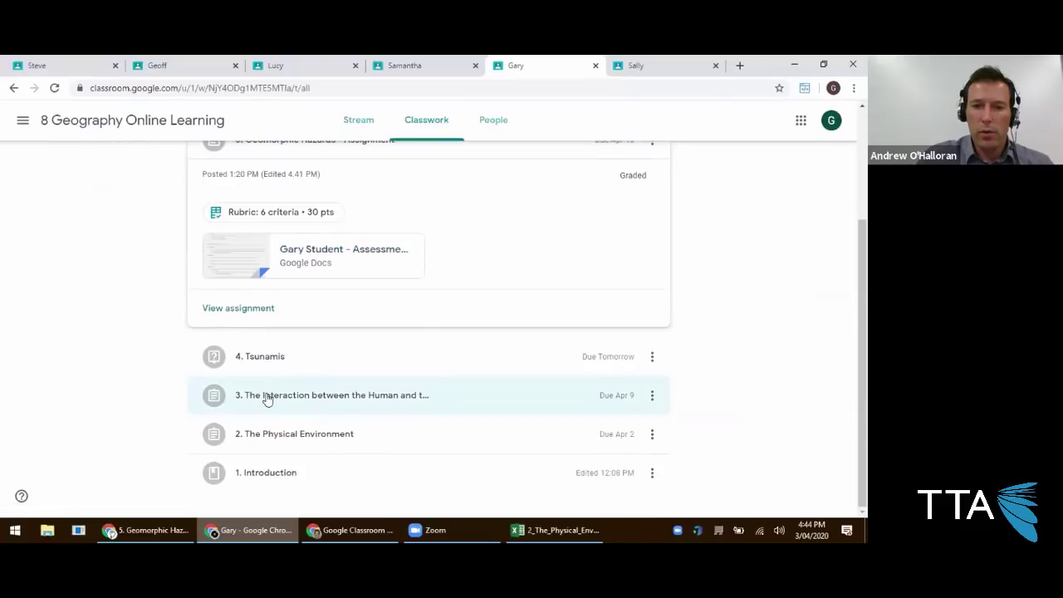
click(264, 396)
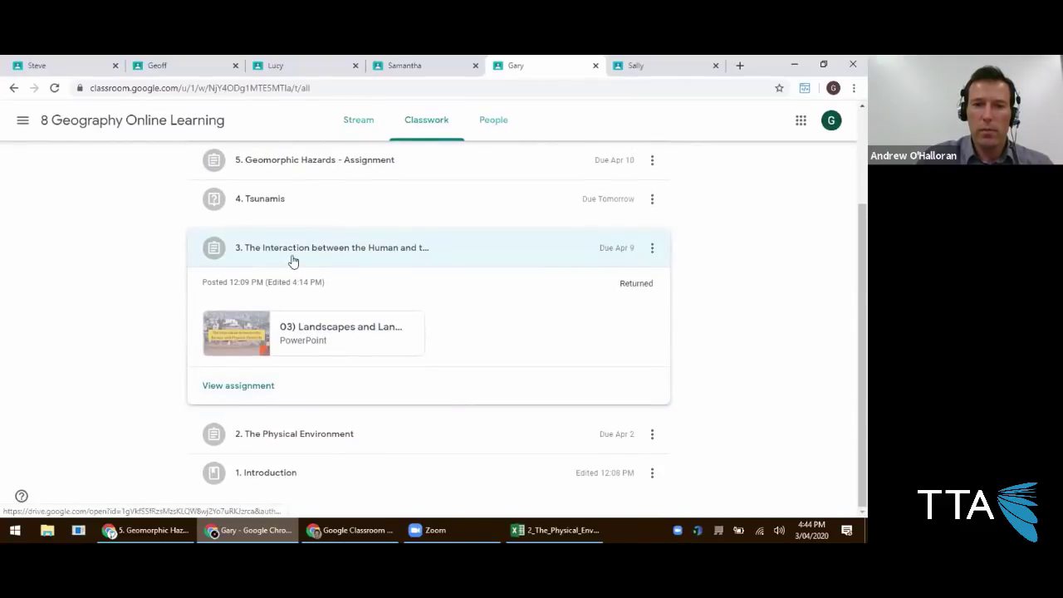
click(296, 248)
click(269, 406)
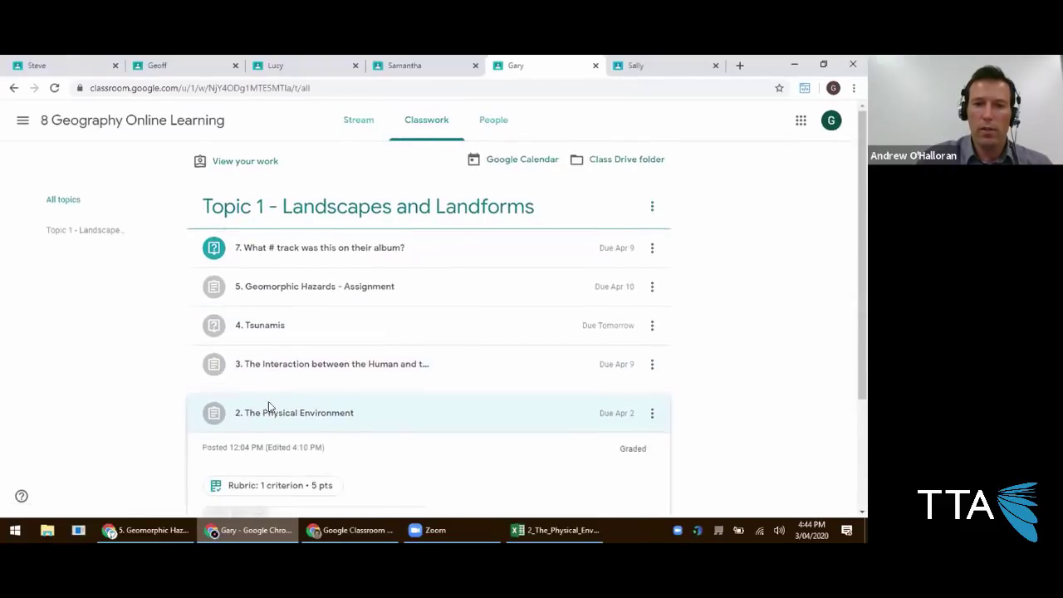
click(271, 363)
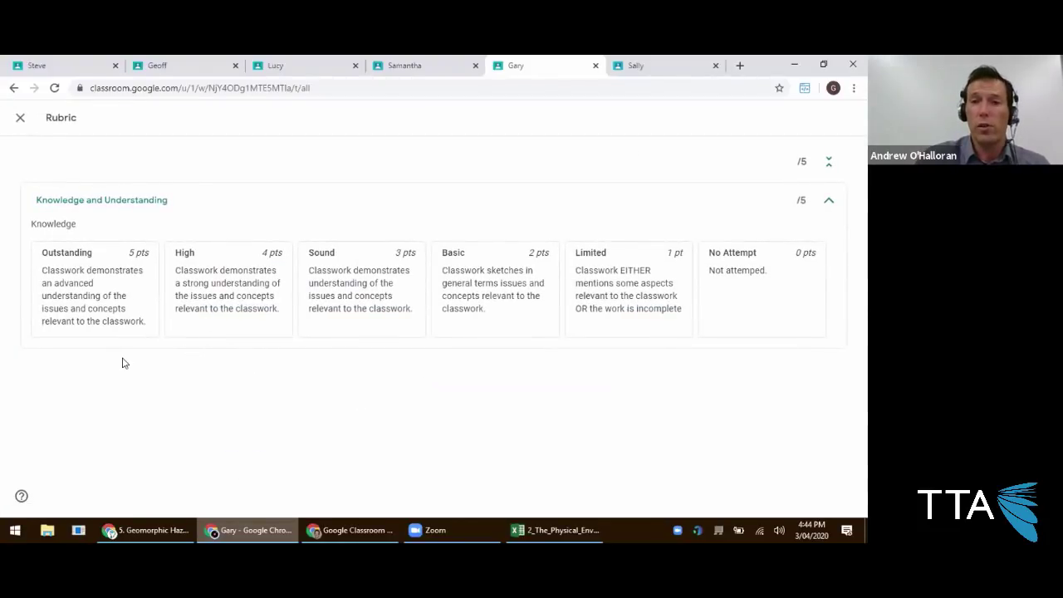
drag(42, 271, 157, 325)
drag(176, 271, 280, 304)
drag(309, 266, 397, 304)
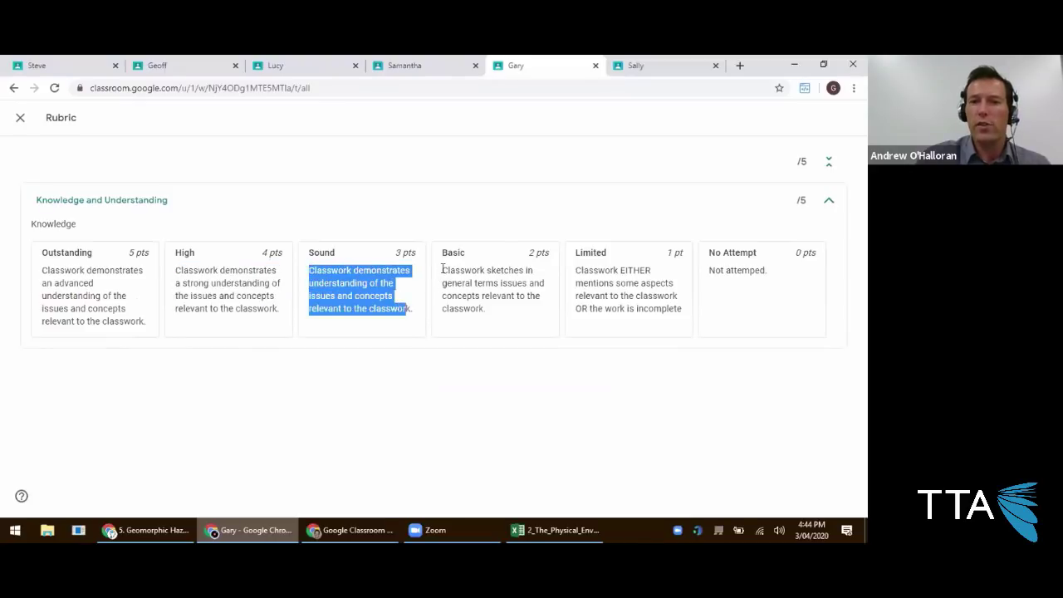
drag(442, 268, 548, 332)
drag(575, 271, 685, 311)
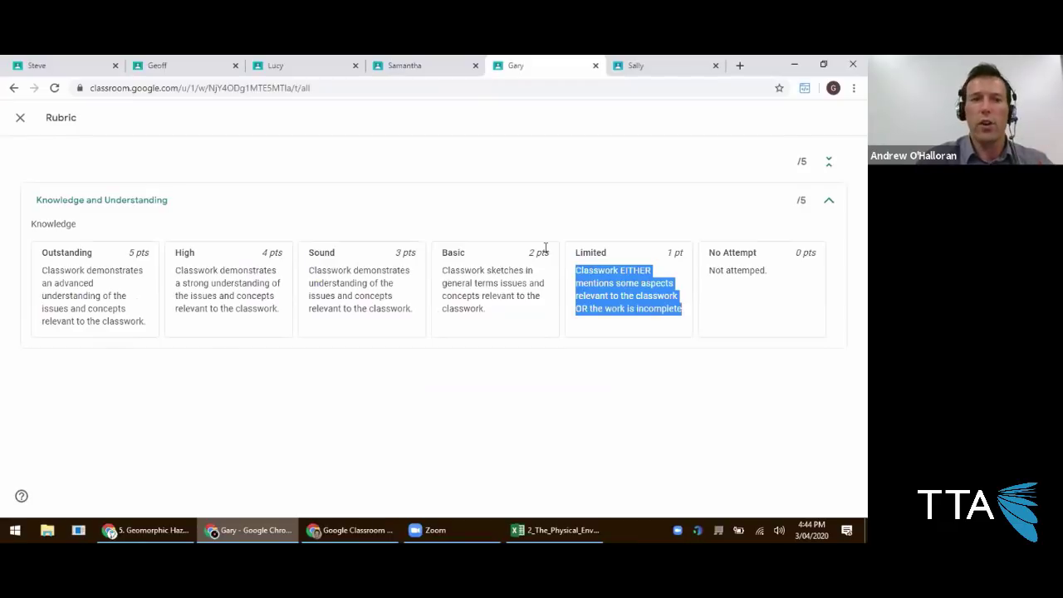
click(20, 117)
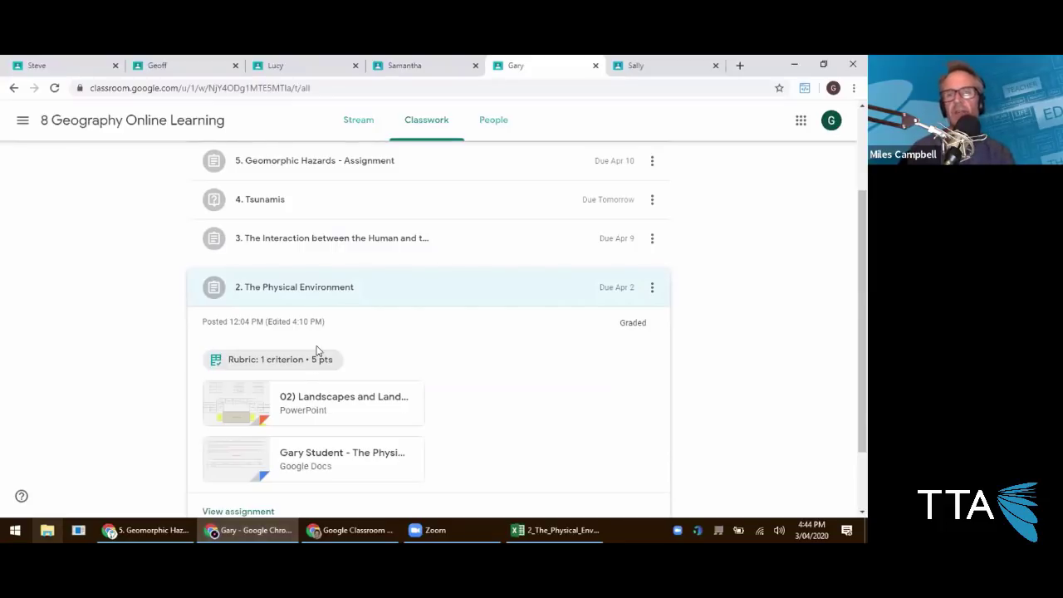
In the teacher's window, go to the 8 Geography Online Learning People page.
scroll(320, 347, down, 1)
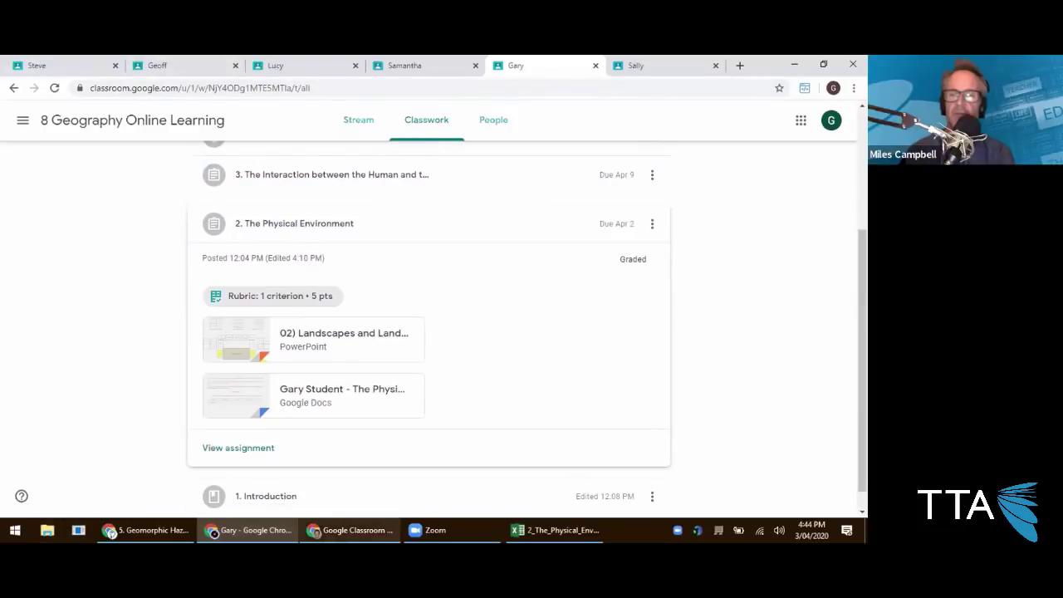
click(133, 530)
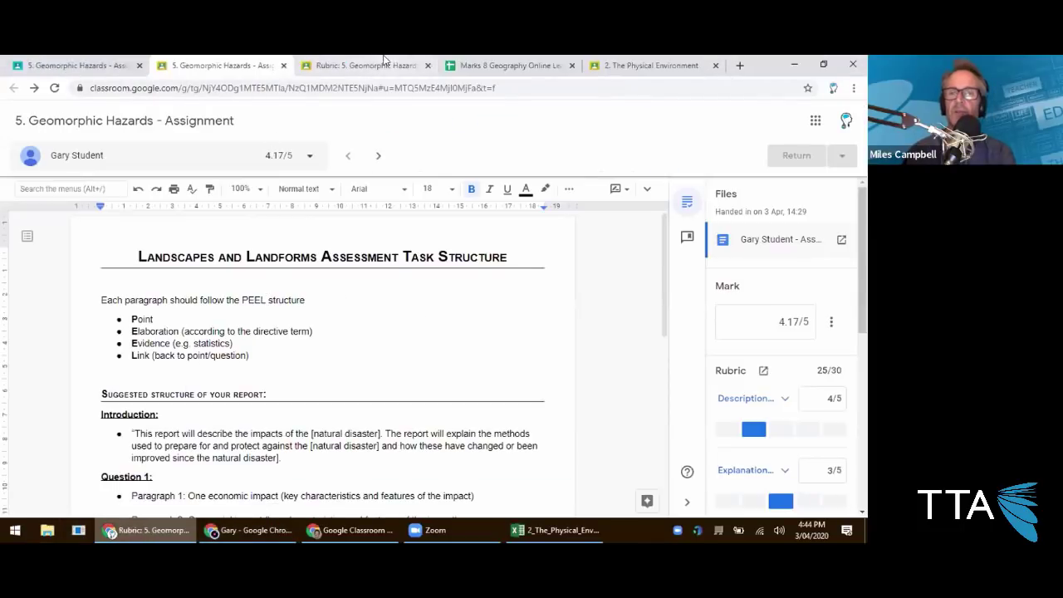
click(382, 62)
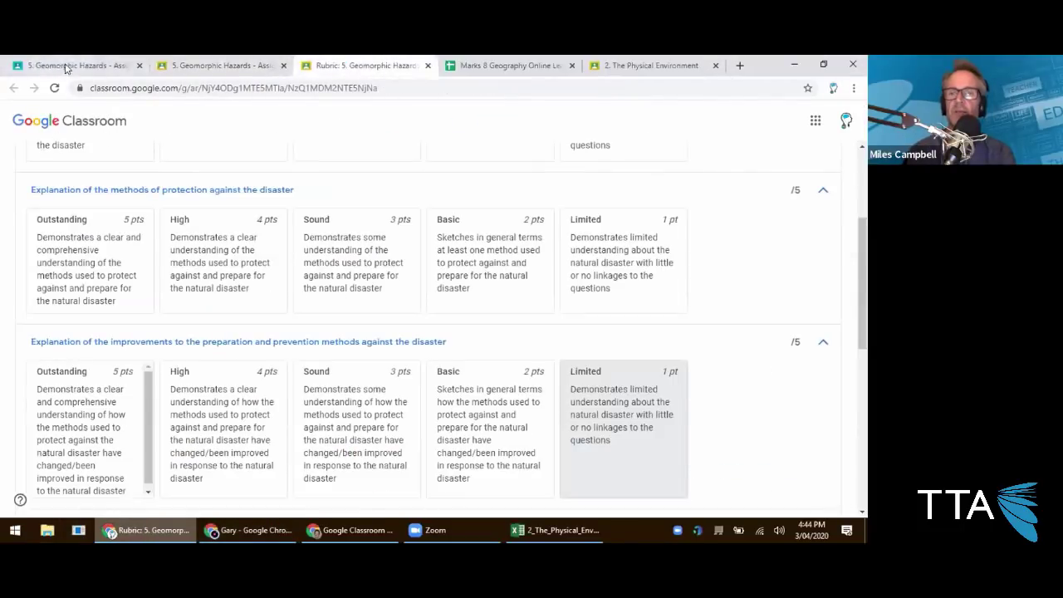
click(58, 67)
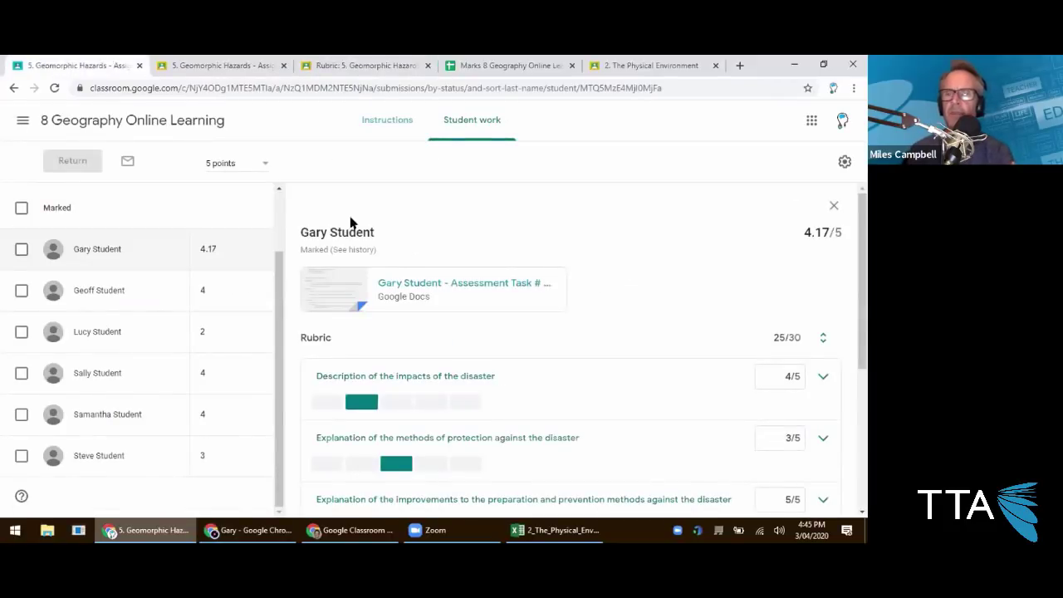
click(221, 125)
click(473, 131)
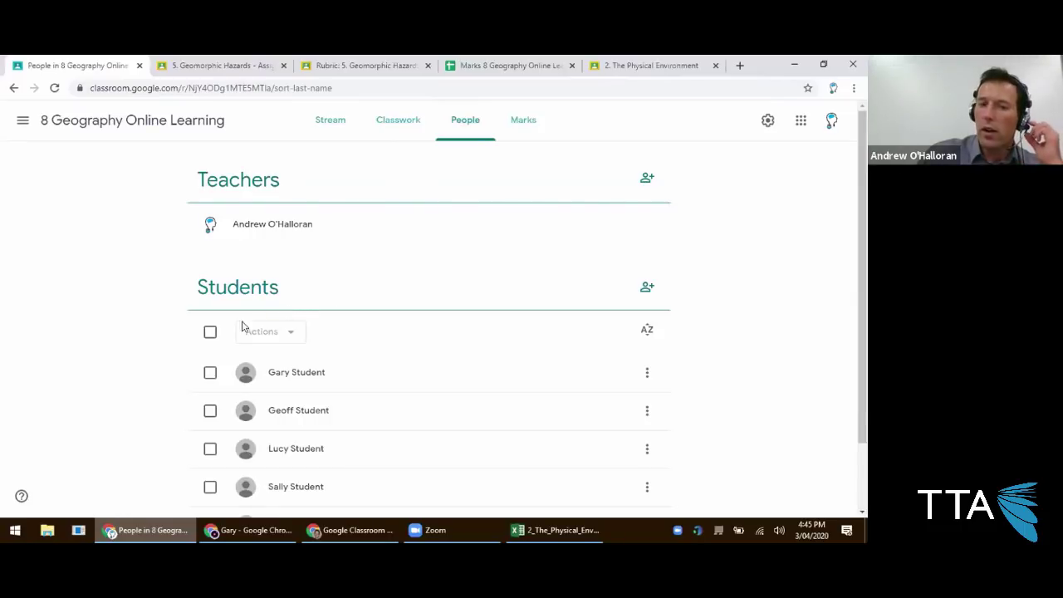
Select and then deselect all students in the 8 Geography class People list.
scroll(133, 308, down, 1)
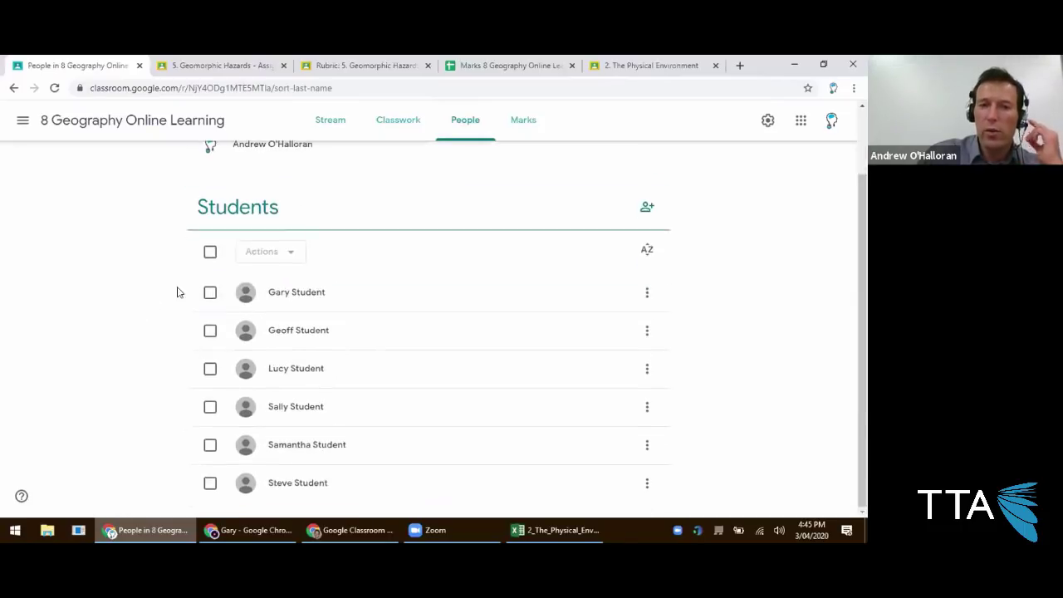
click(211, 254)
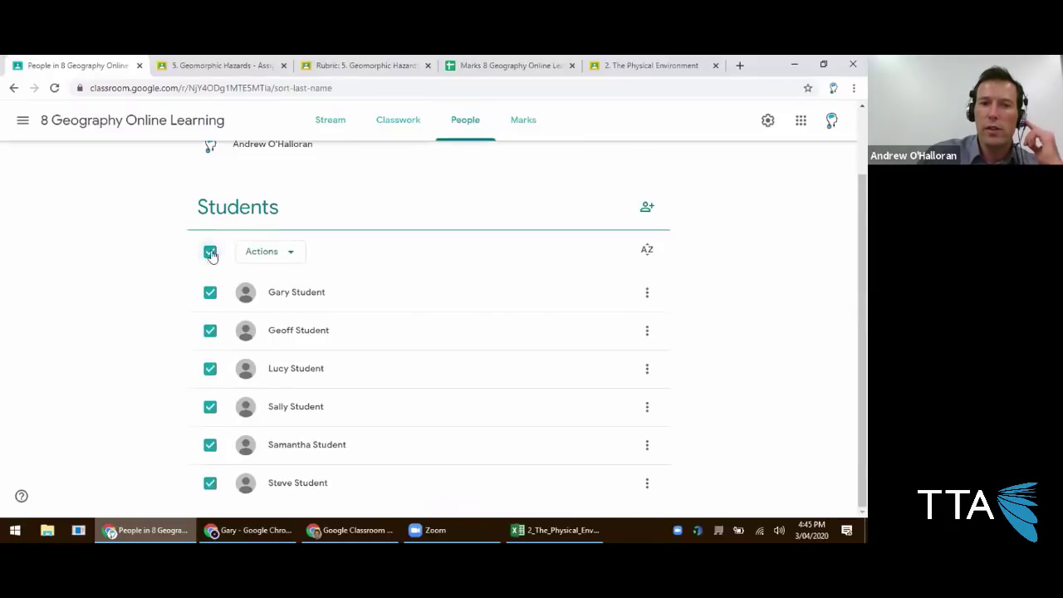
click(211, 253)
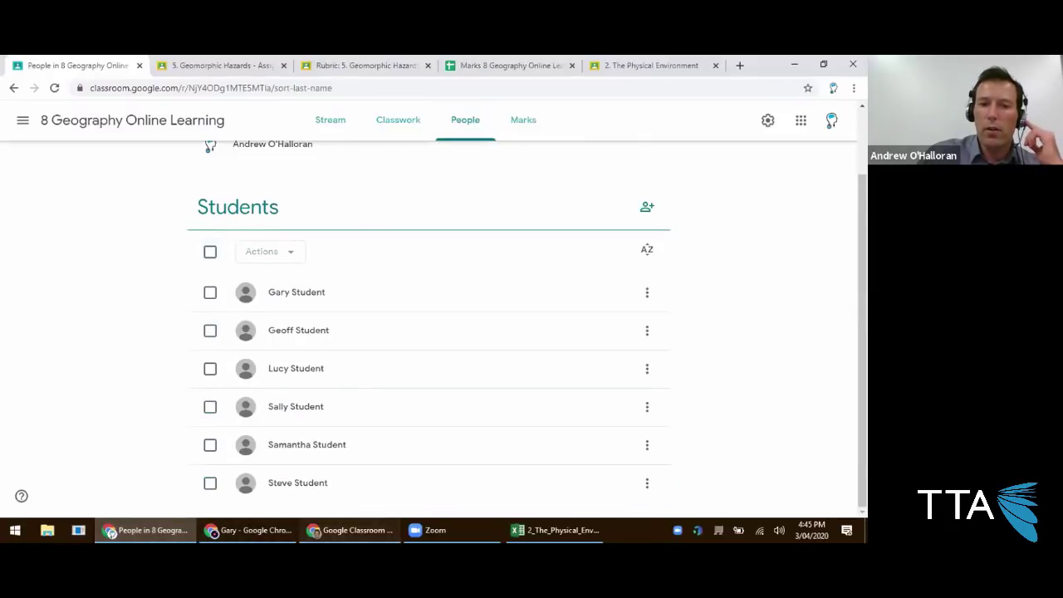
In the Guardian Summaries class People list, select the student.
click(349, 530)
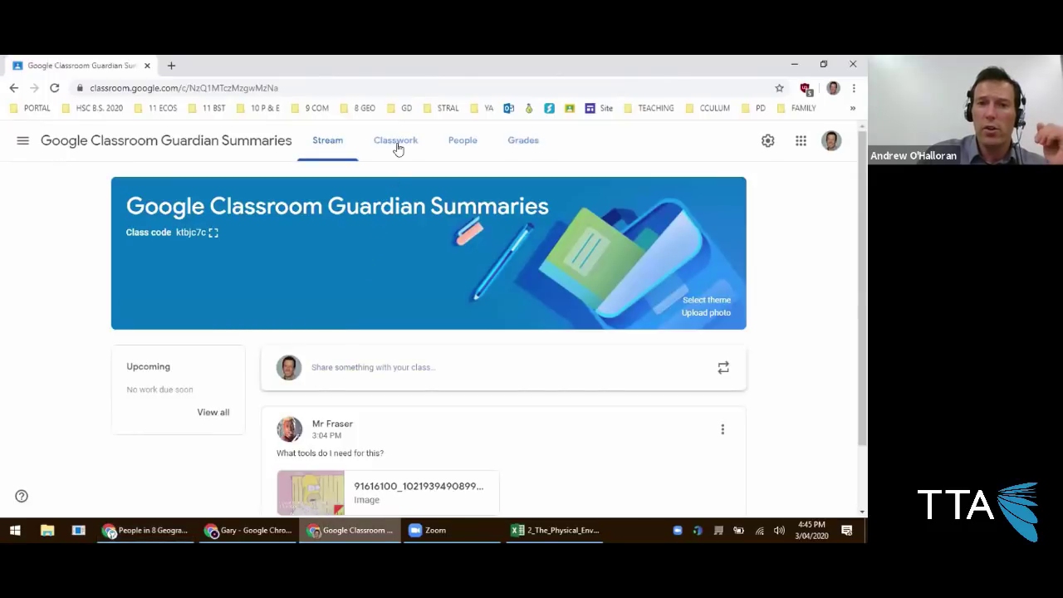
scroll(432, 154, down, 1)
scroll(476, 149, up, 1)
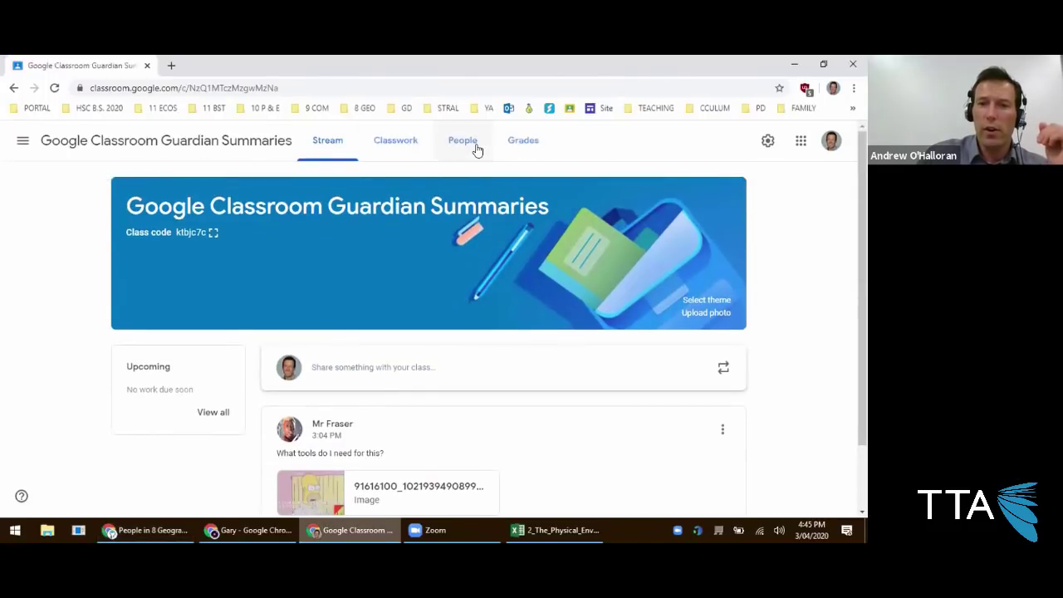
click(476, 149)
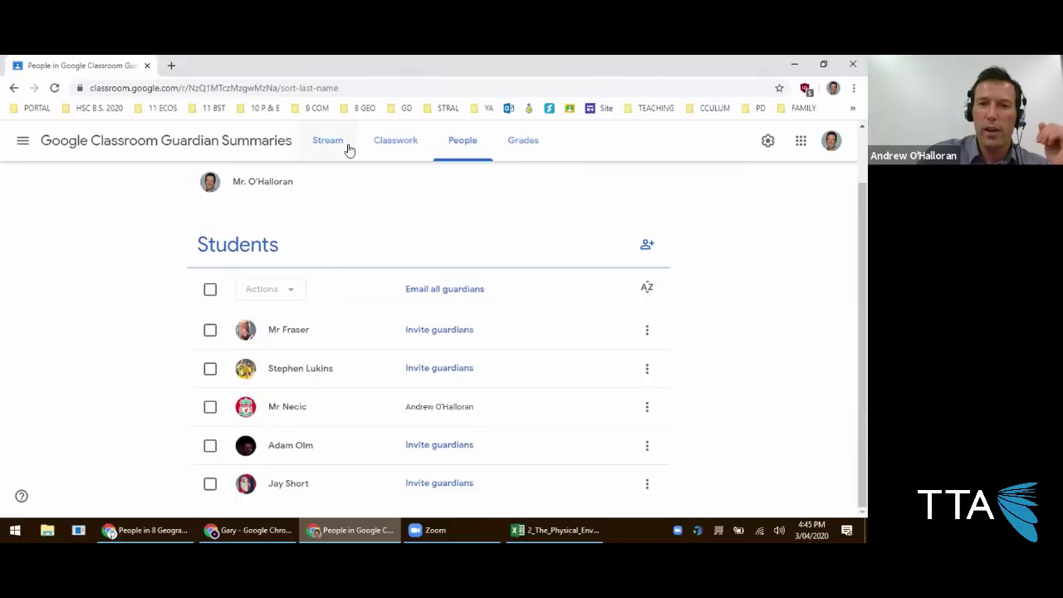
click(349, 150)
scroll(361, 297, down, 2)
click(464, 149)
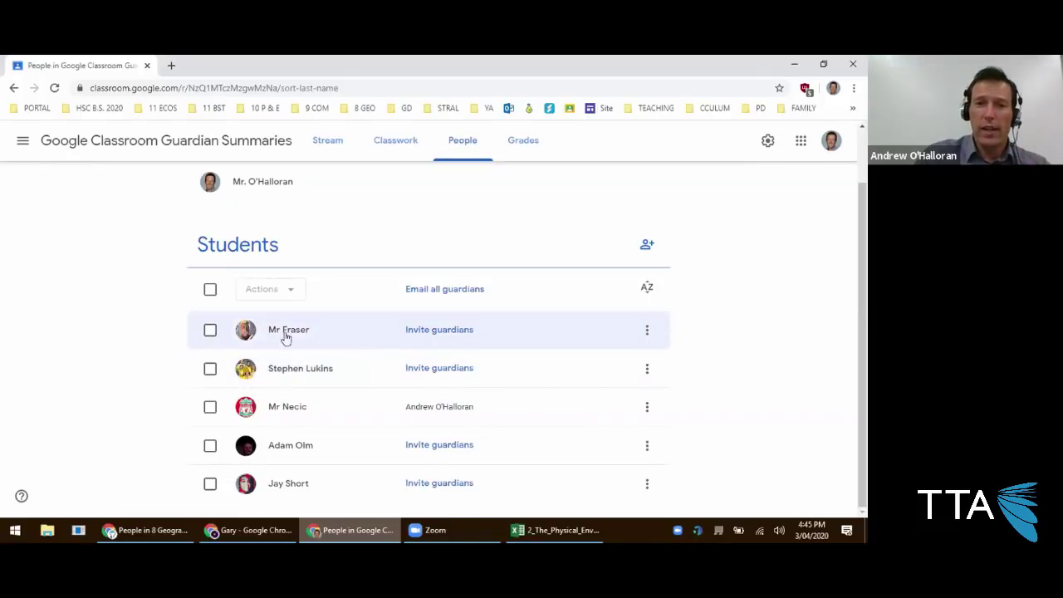
click(210, 330)
Try emailing the selected student via Actions, sign in, then close the no-access mail tab.
click(268, 293)
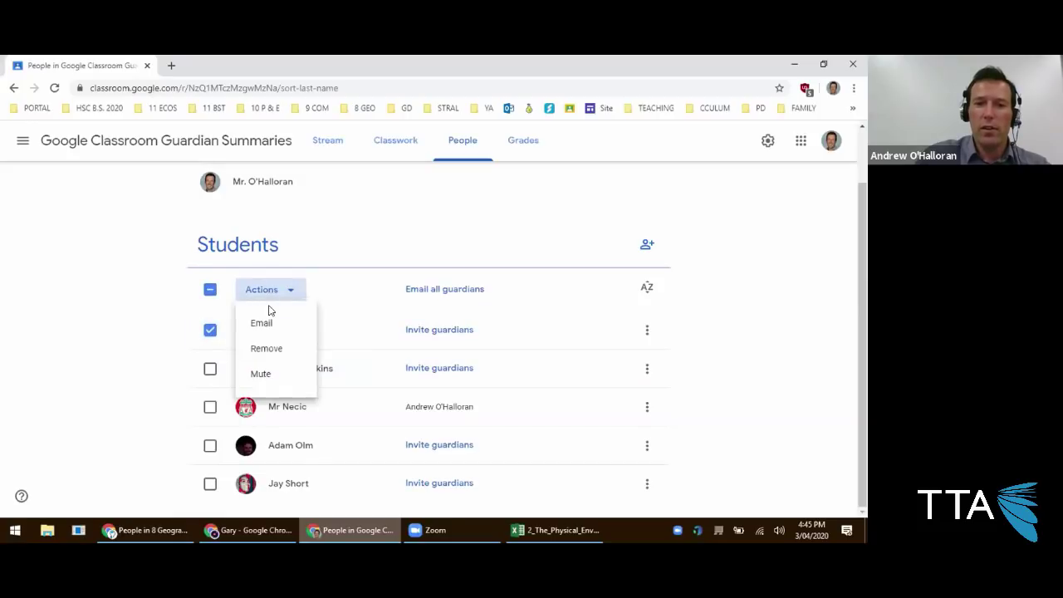
click(269, 322)
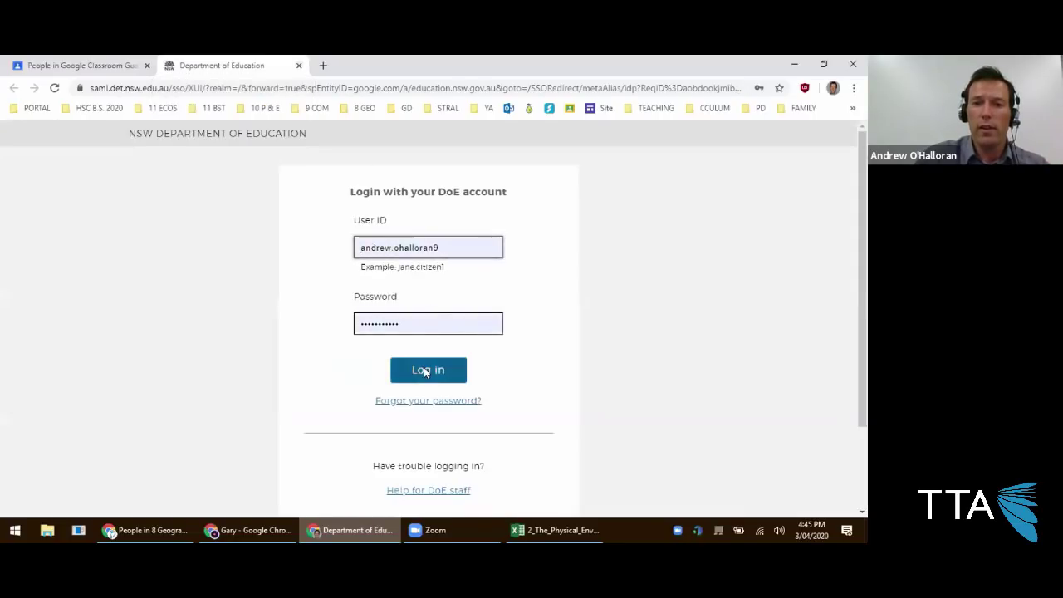
click(426, 370)
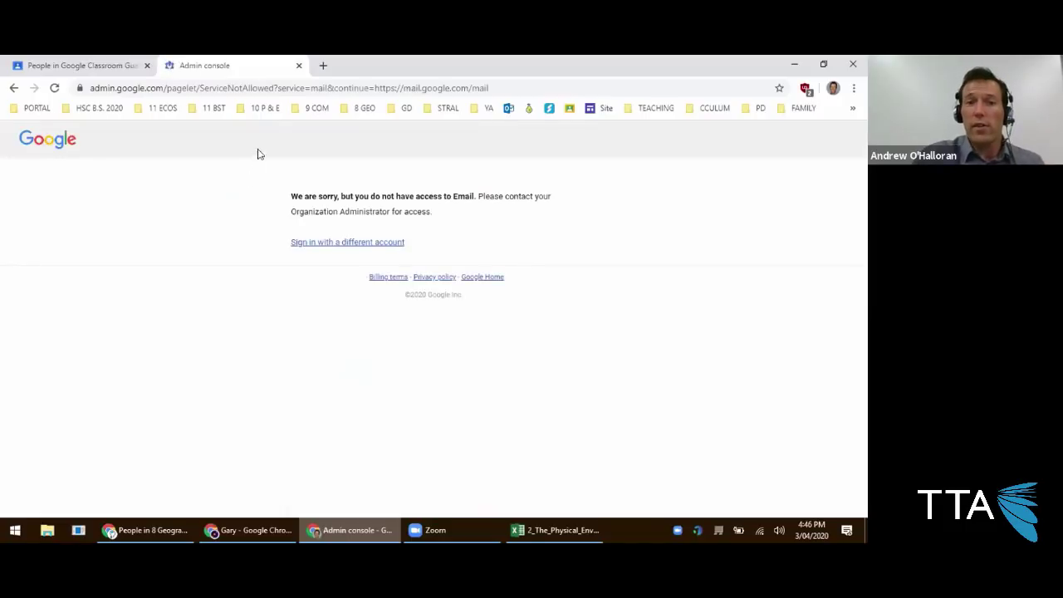
click(299, 65)
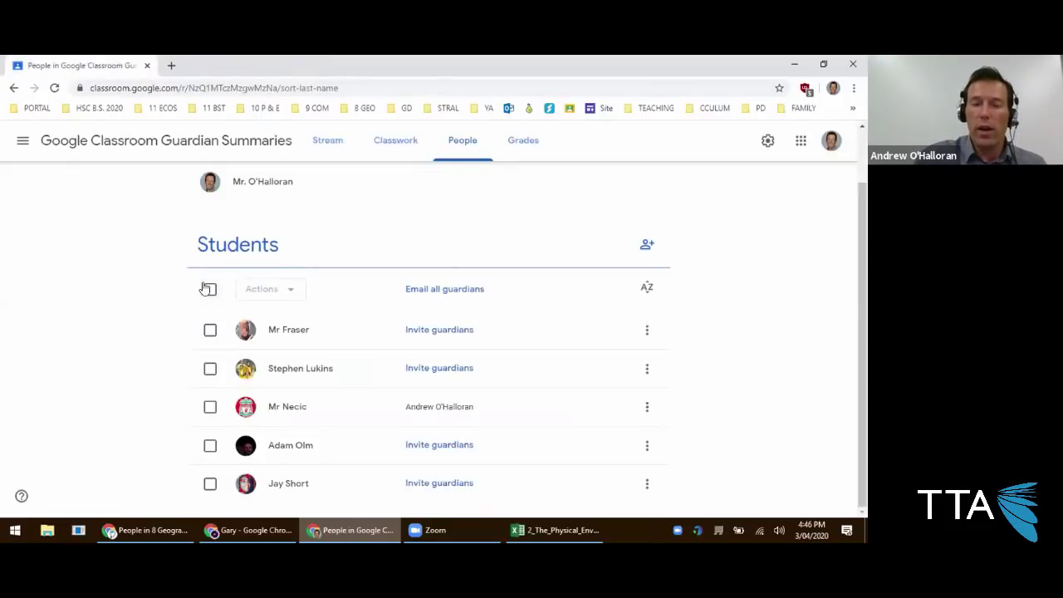
From the student's page, email him a short greeting with the student work summary included.
scroll(499, 216, up, 1)
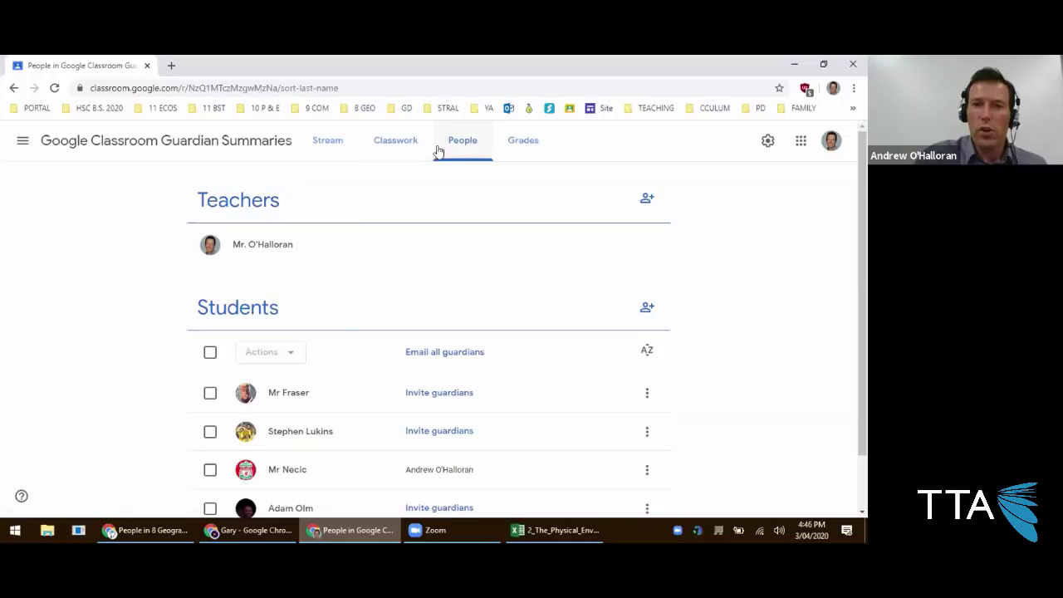
click(292, 393)
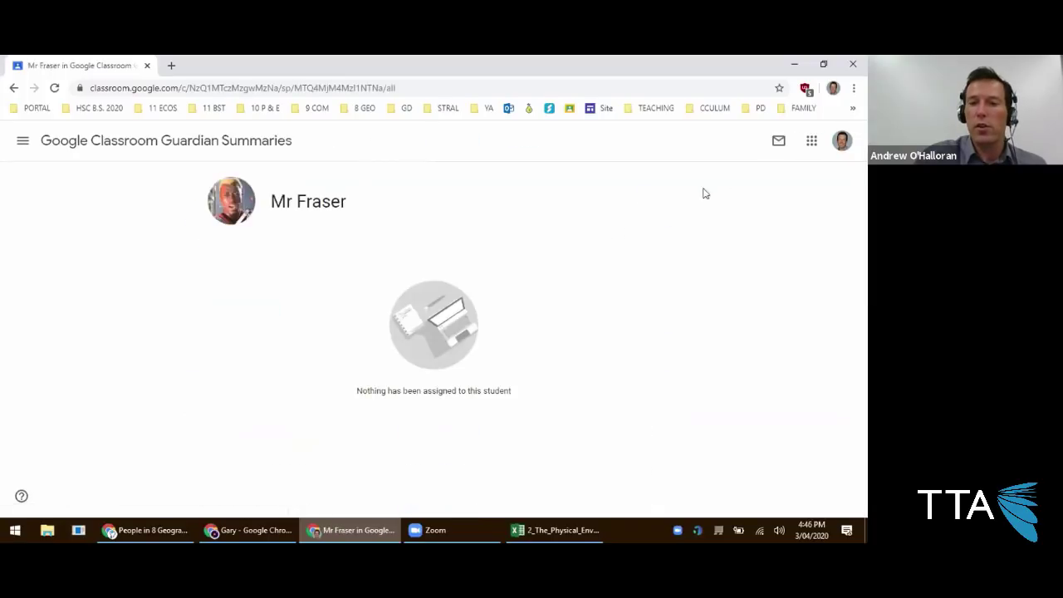
click(778, 140)
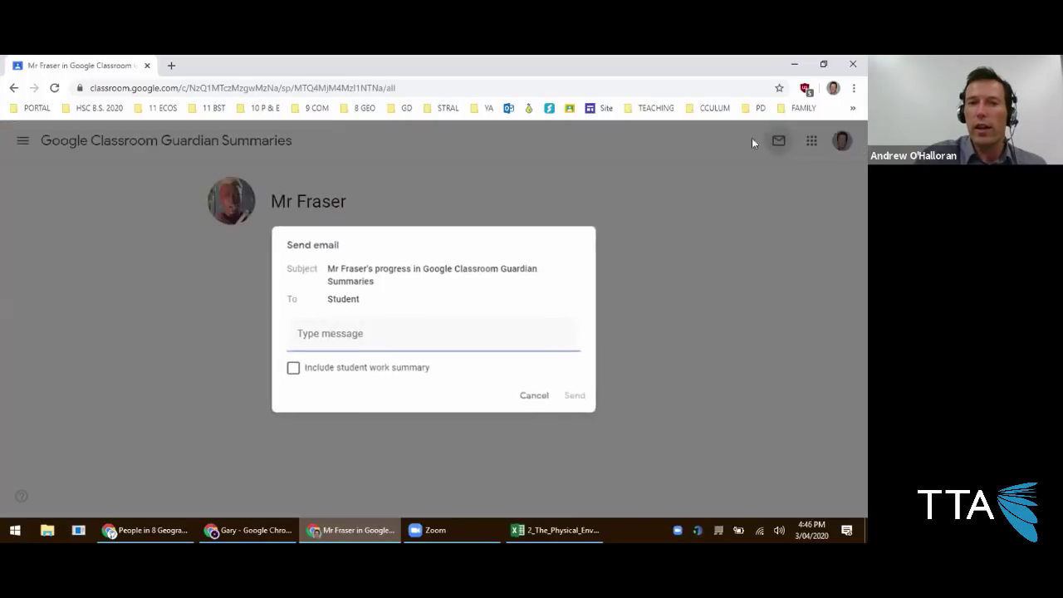
click(366, 334)
text(What's happening Fraser!)
key(Tab)
key(space)
key(Tab)
key(Tab)
key(Return)
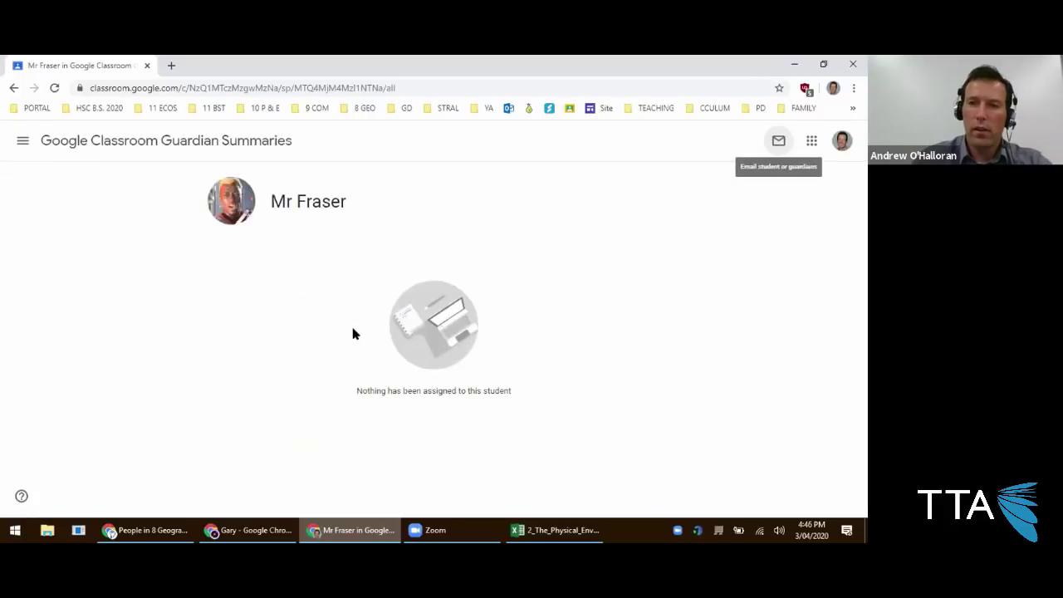
View the signed-in account details, then close them.
click(842, 141)
drag(668, 282, 790, 278)
click(800, 275)
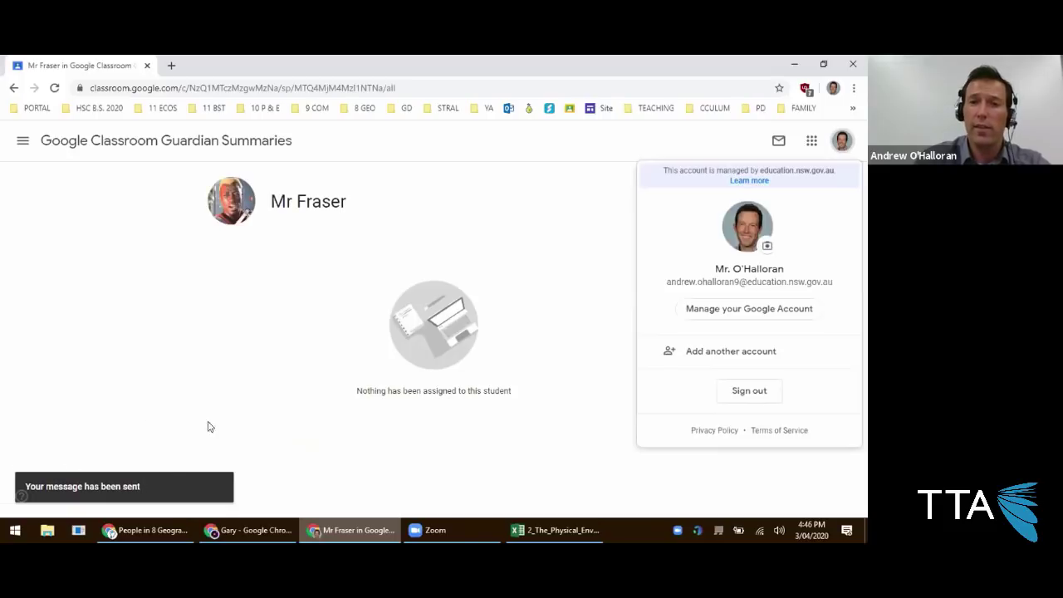
click(232, 400)
Return to the class Stream, open People, and review the Actions menu for one selected student.
click(114, 153)
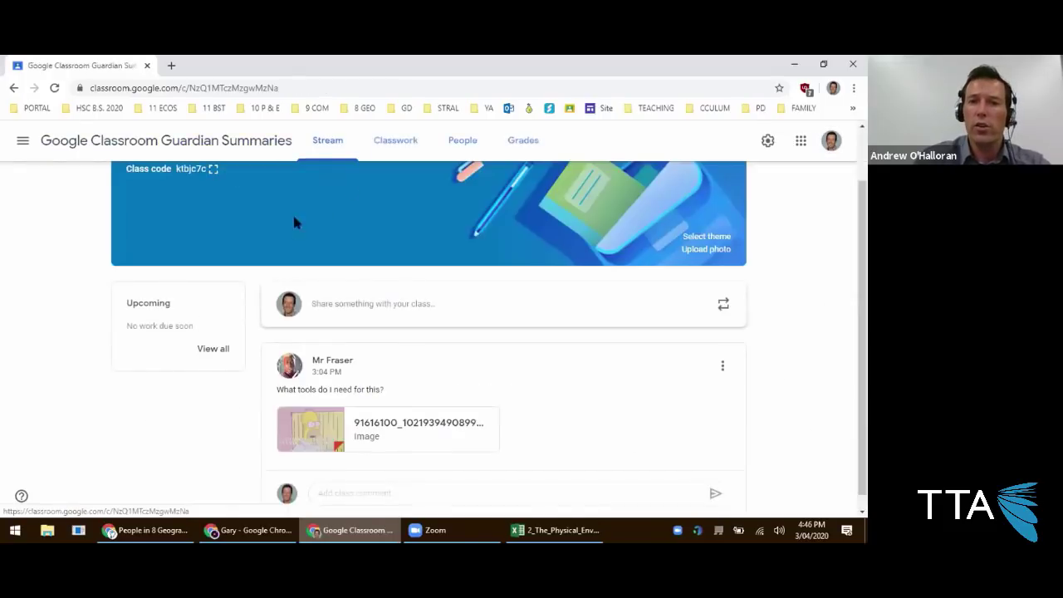
click(452, 155)
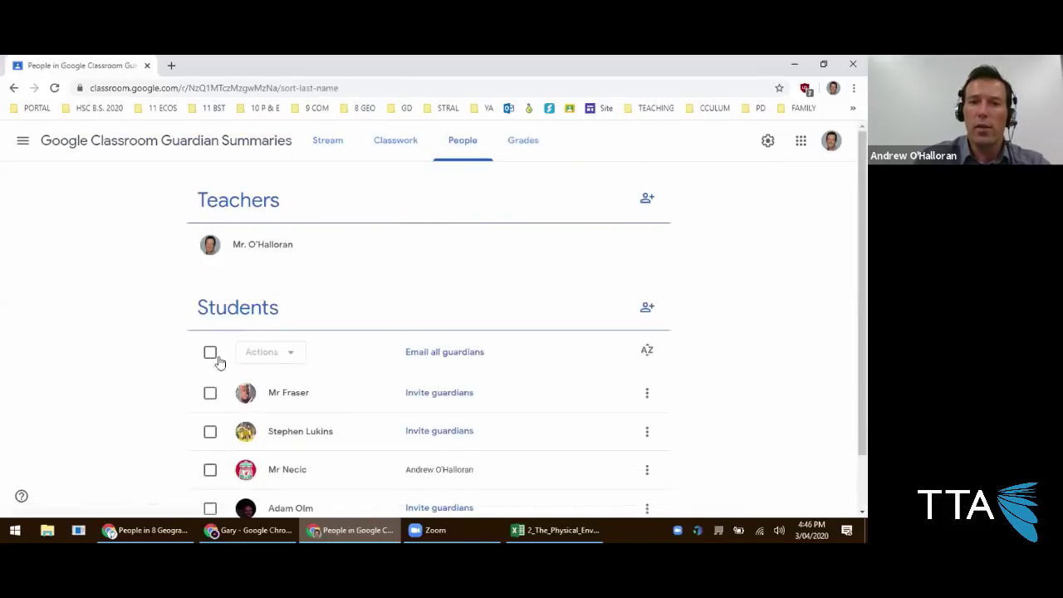
click(210, 394)
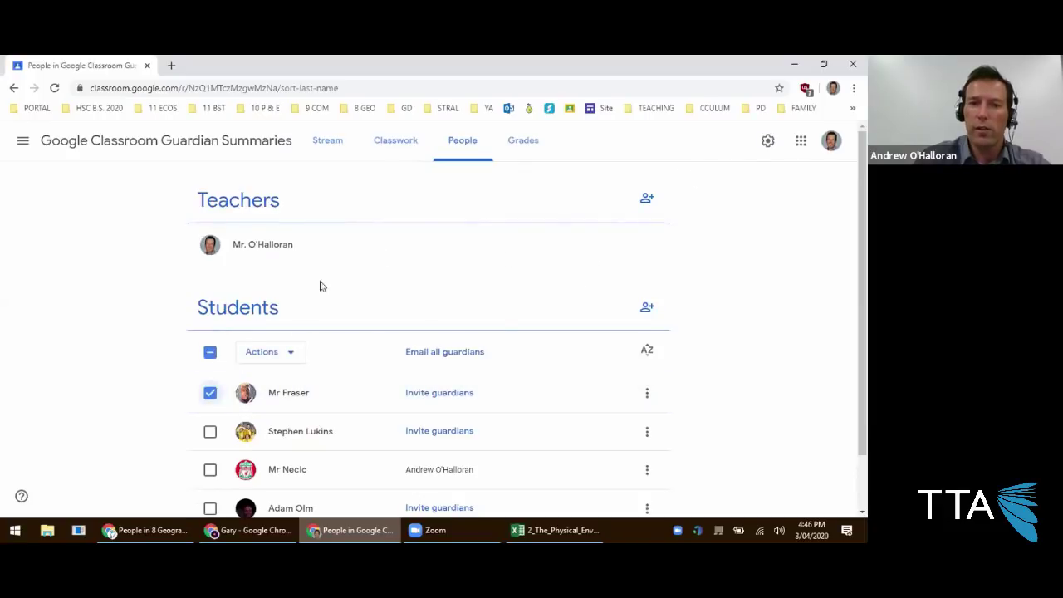
click(273, 356)
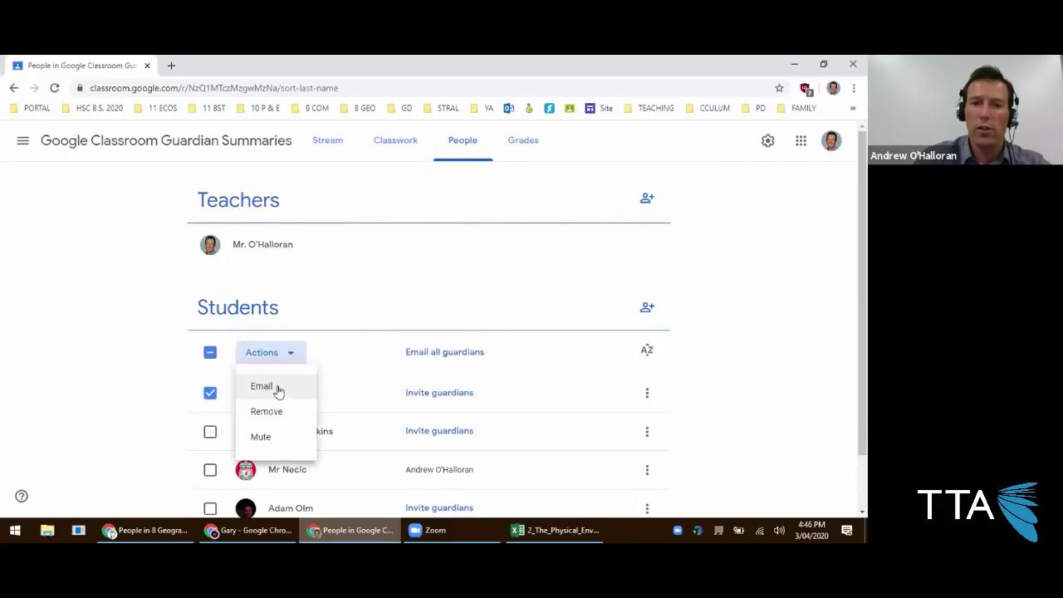
click(158, 394)
Try selecting two students, then all, clear every selection, and switch to 8 Geography Online Learning.
click(210, 432)
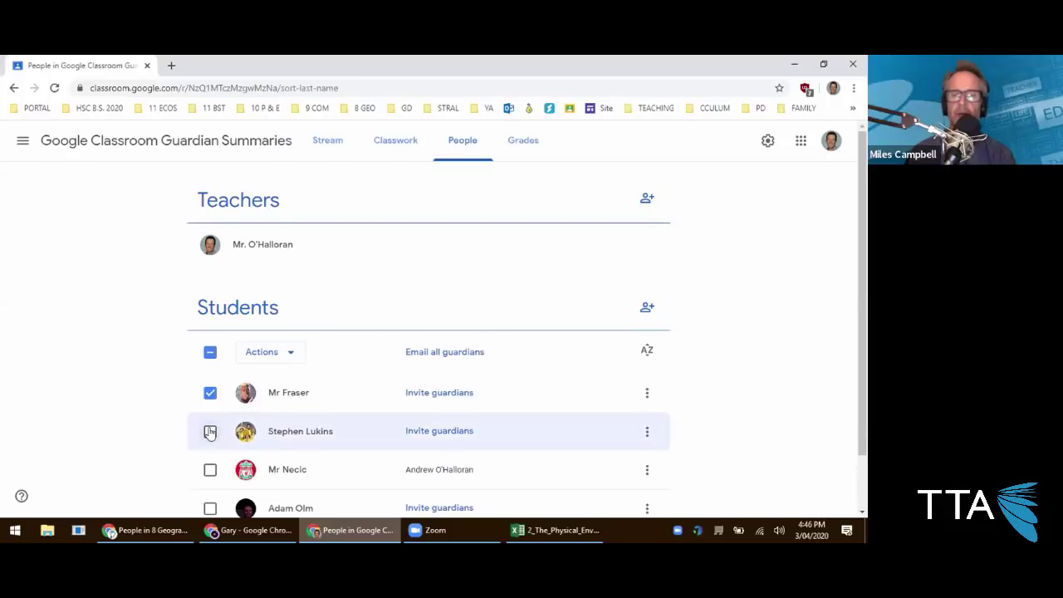
click(213, 397)
click(210, 431)
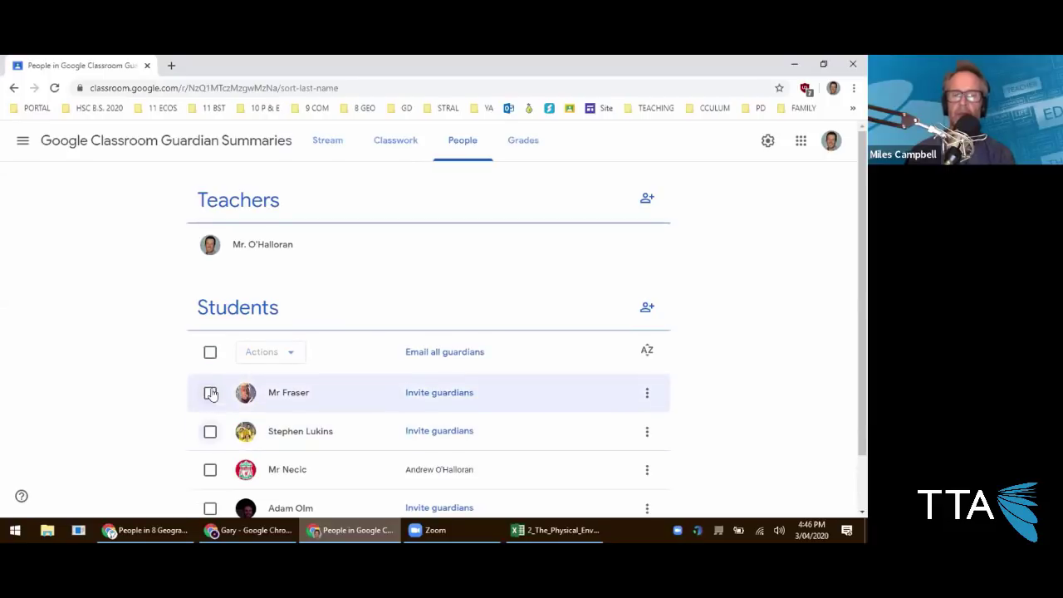
click(210, 353)
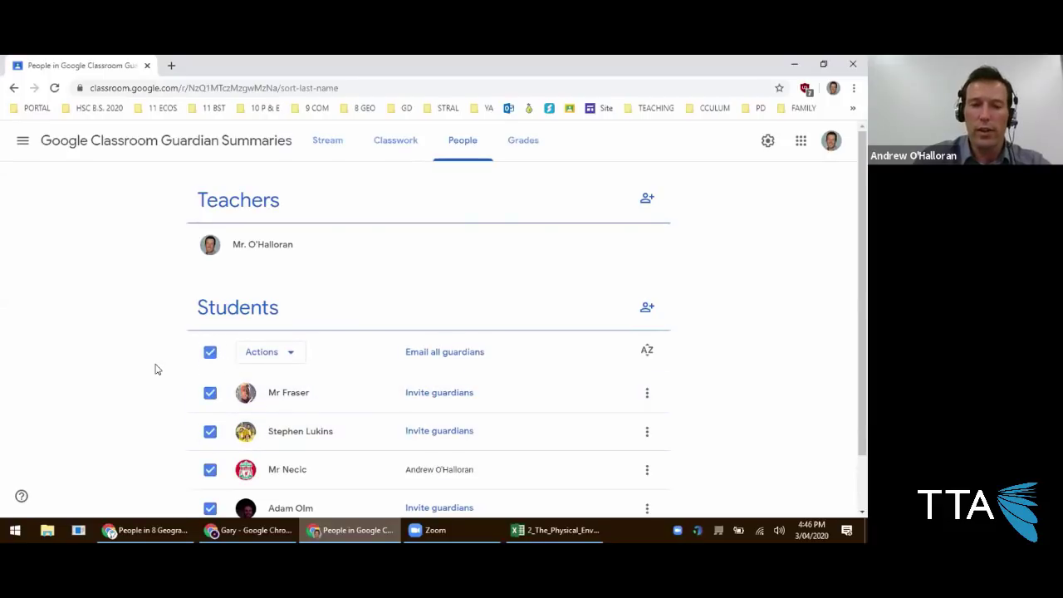
click(265, 352)
click(179, 366)
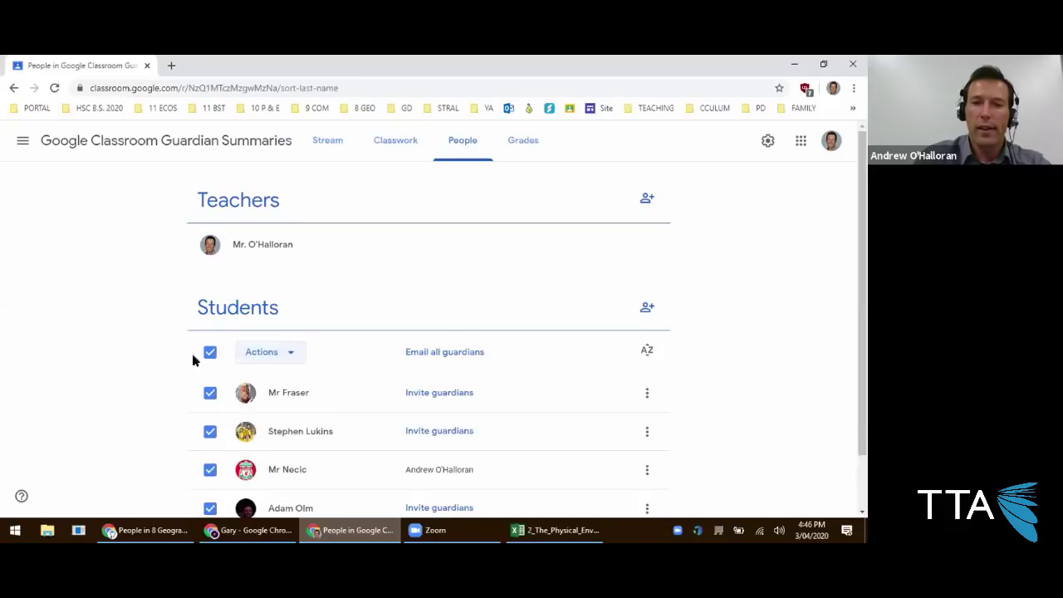
click(210, 352)
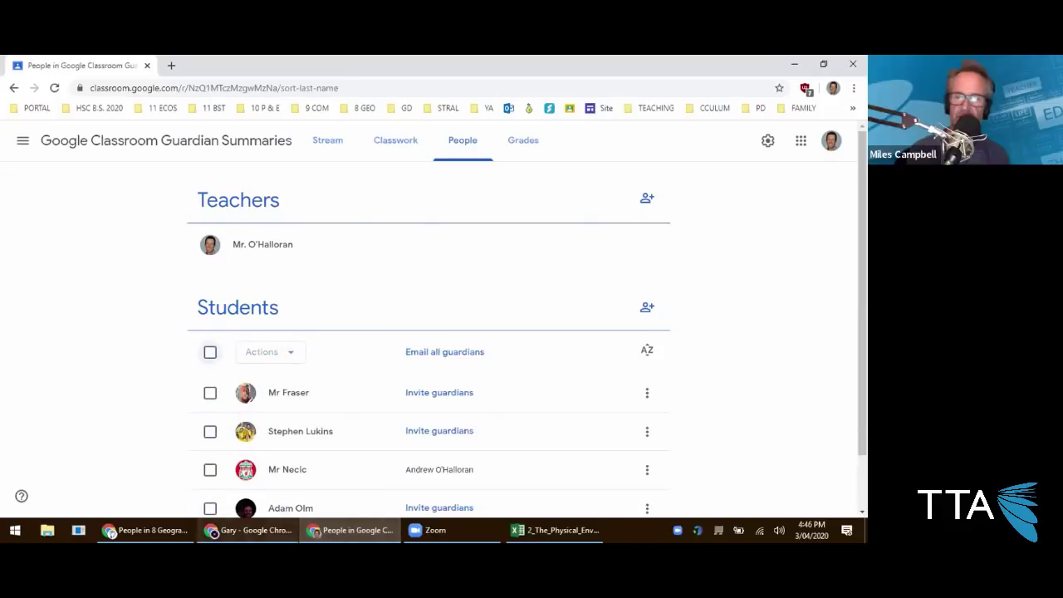
mouse_move(145, 532)
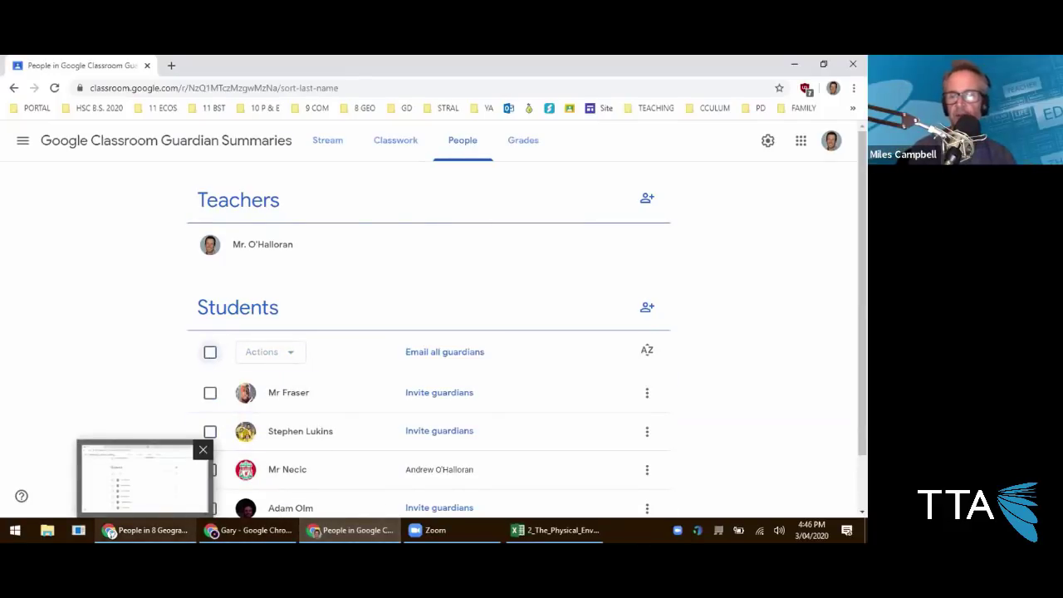
click(143, 480)
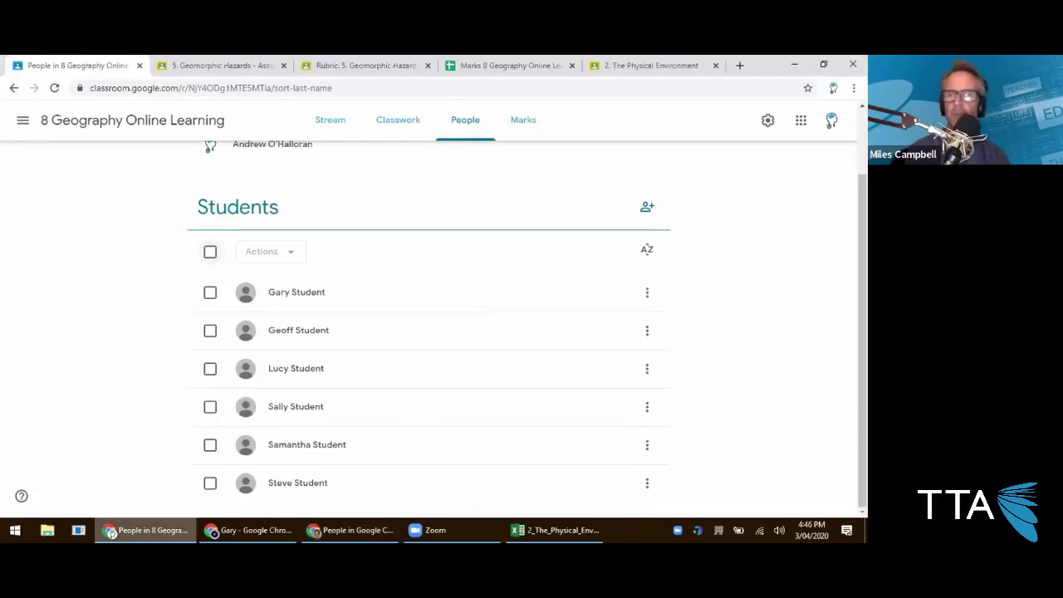
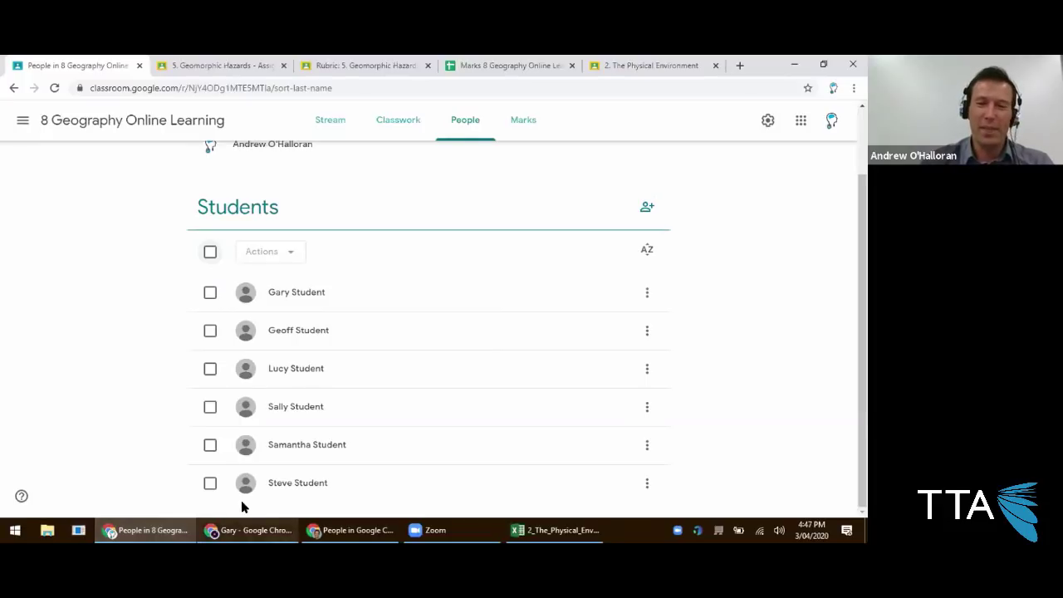
Look over 8 Geography Online Learning in the student's browser window.
click(247, 530)
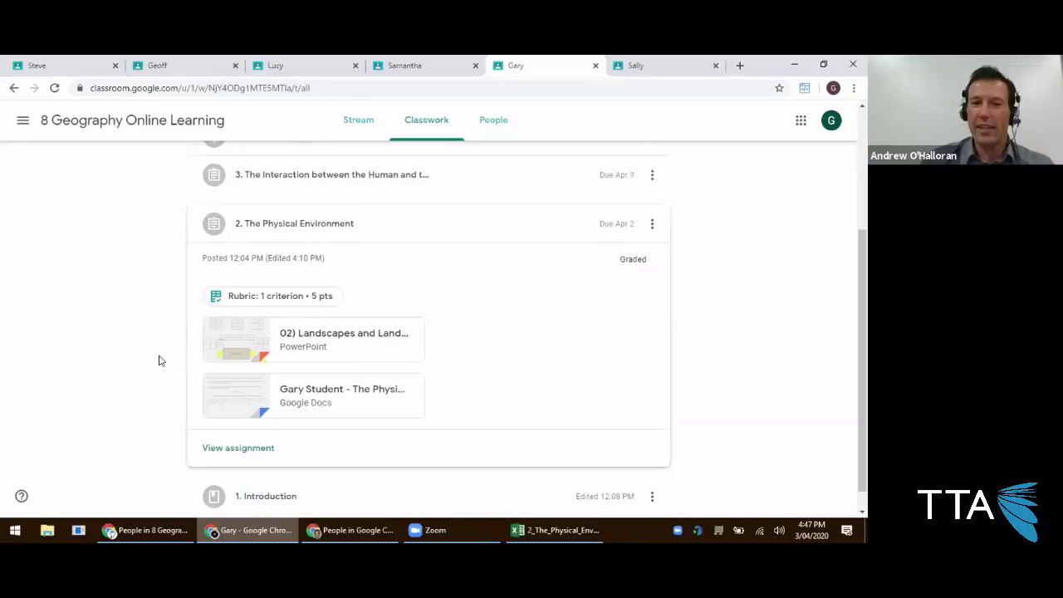
scroll(211, 346, up, 2)
scroll(213, 350, up, 1)
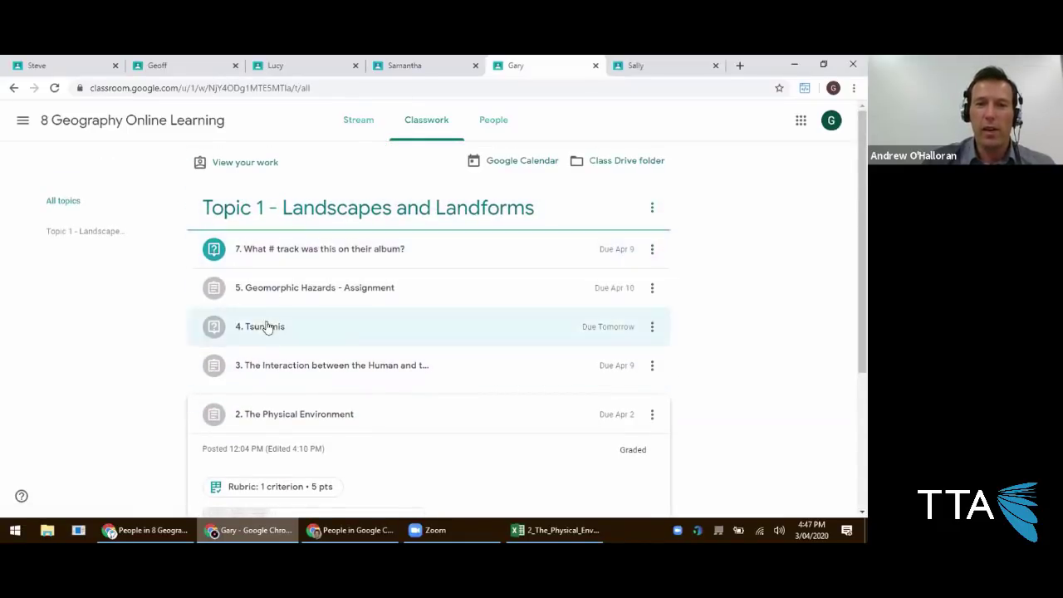
scroll(278, 357, down, 2)
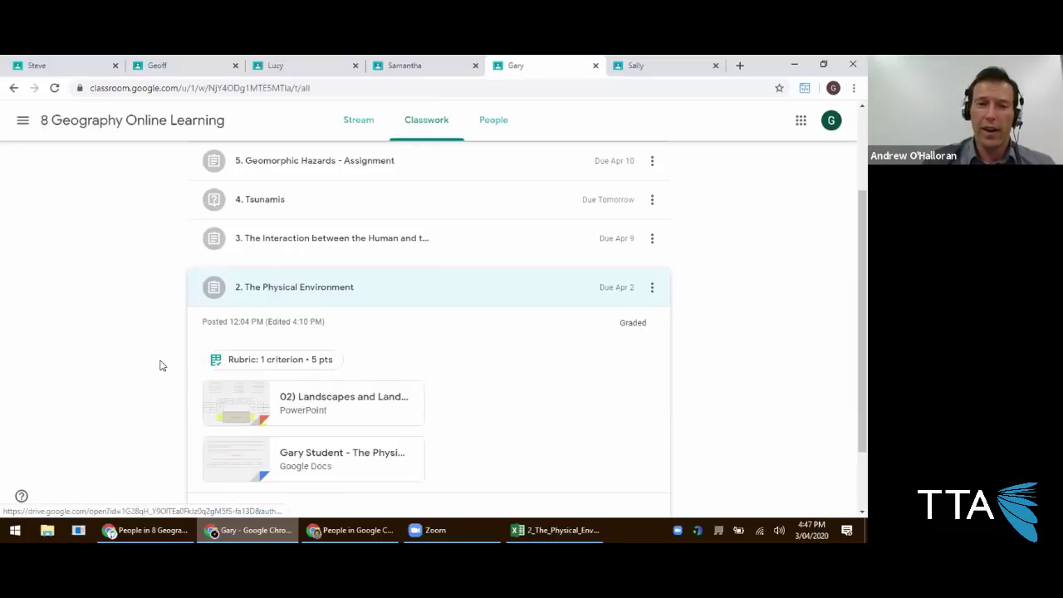
scroll(287, 308, up, 3)
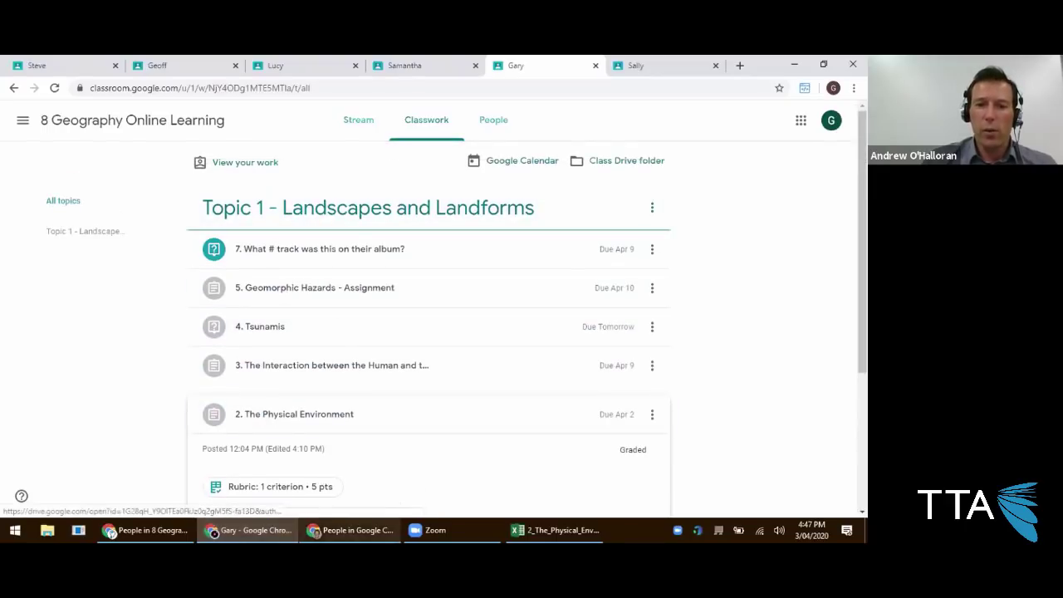
Back in the teacher window, go to Classwork and open the Create options.
click(149, 530)
scroll(291, 207, up, 2)
click(368, 128)
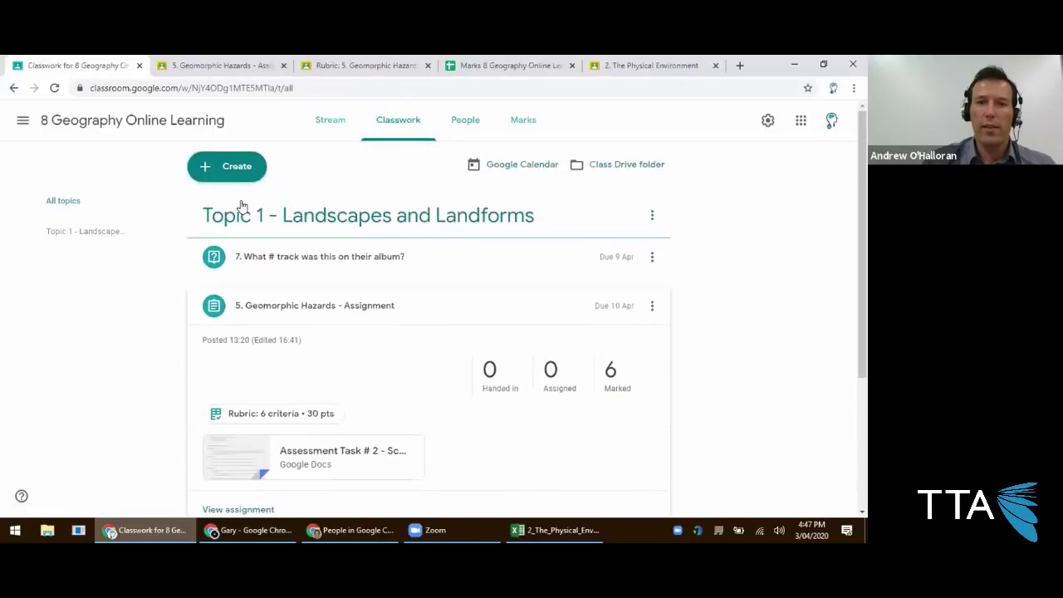
click(233, 170)
Start an assignment titled '8. New Work' worth 5 points.
click(242, 206)
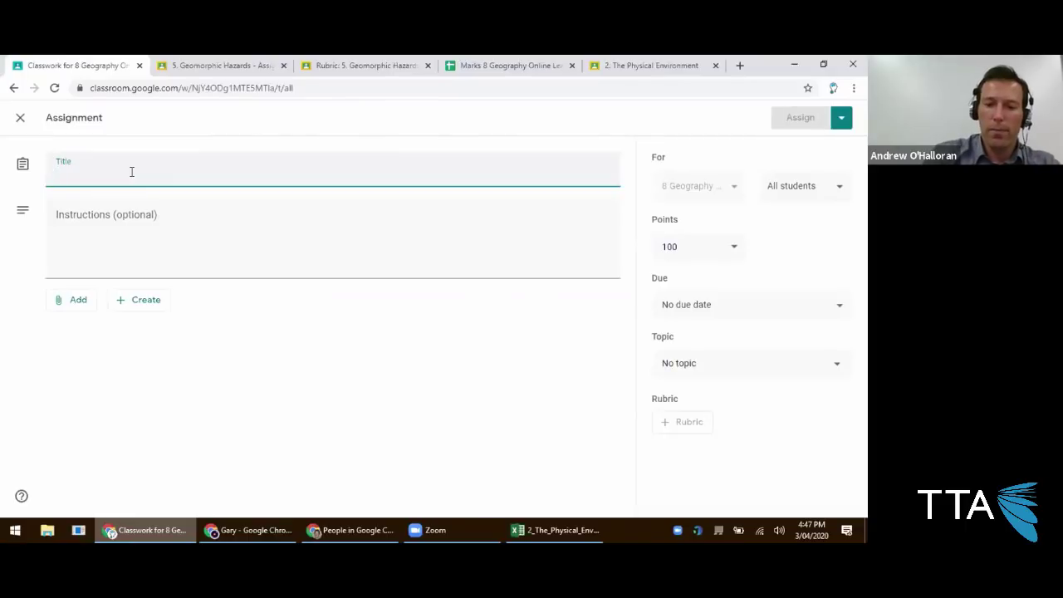
text(8. New Work)
key(Tab)
key(Tab)
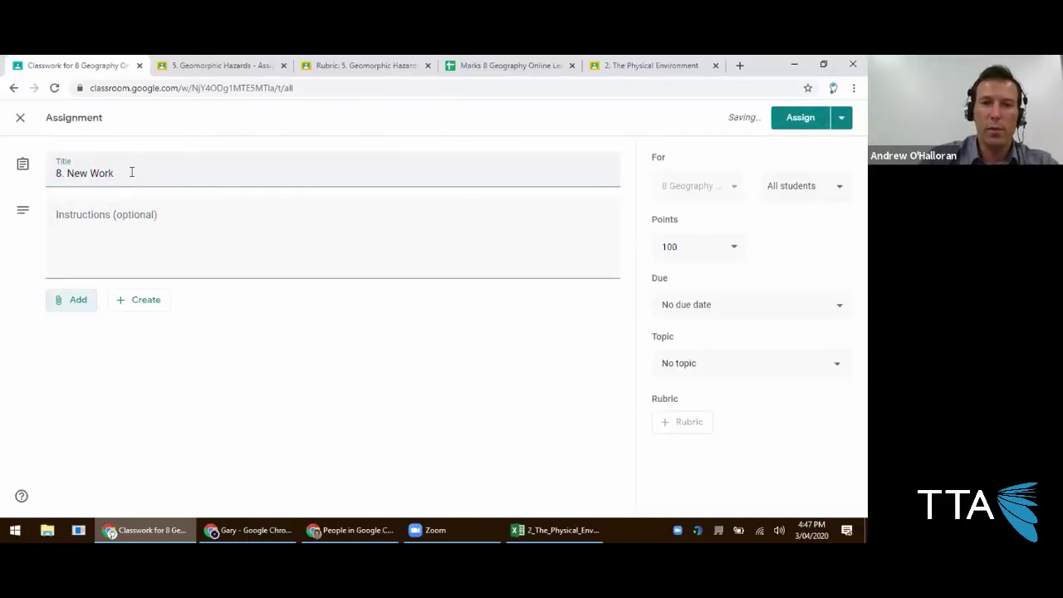
click(720, 253)
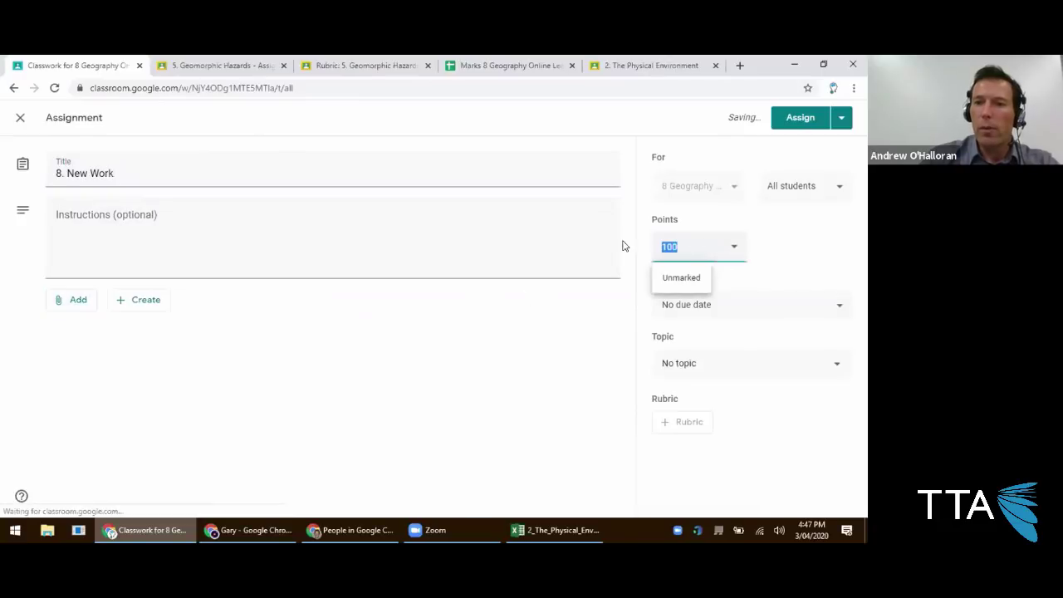
text(5)
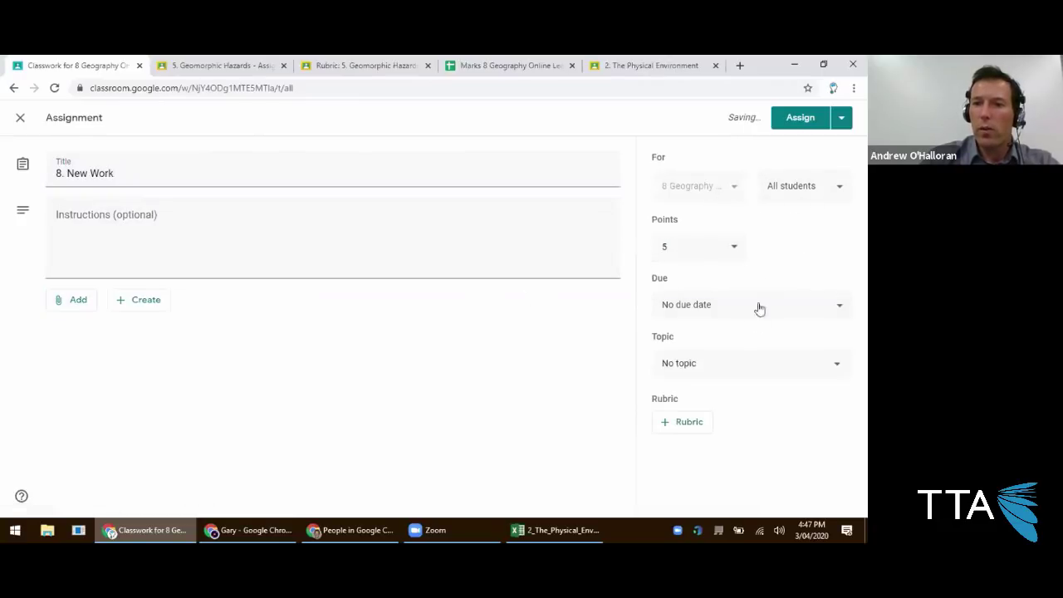
Set it due Fri, 10 Apr under Topic 1 - Landscapes and Landforms, and start a new rubric.
click(752, 314)
click(771, 382)
click(760, 435)
click(800, 261)
click(710, 363)
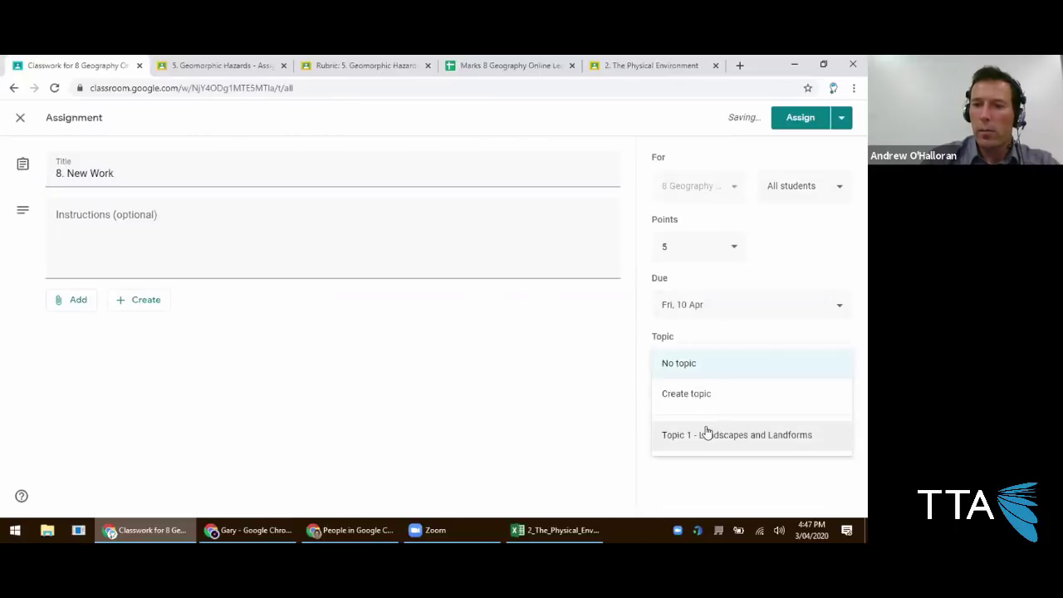
click(706, 434)
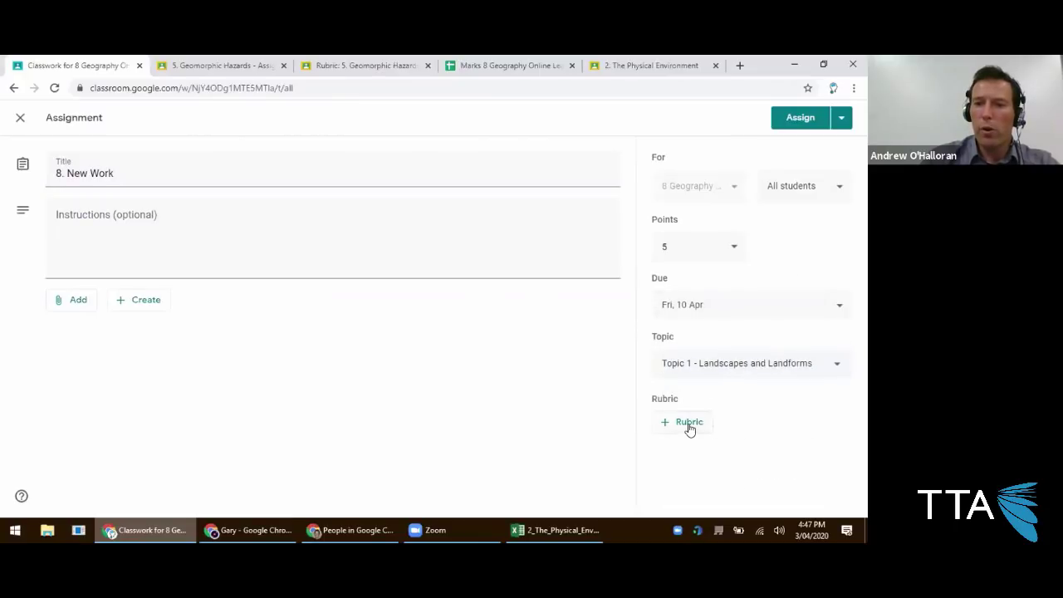
click(688, 429)
click(689, 448)
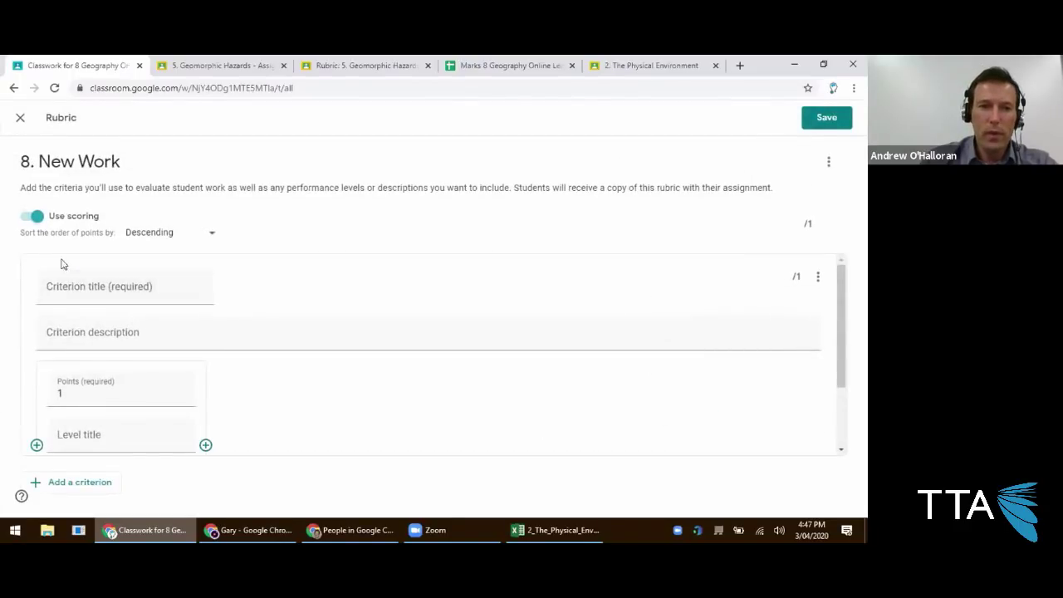
Turn off scoring and add criterion Knowledge: 'The student demonstrates knowledge and understanding of landscapes.'.
click(32, 218)
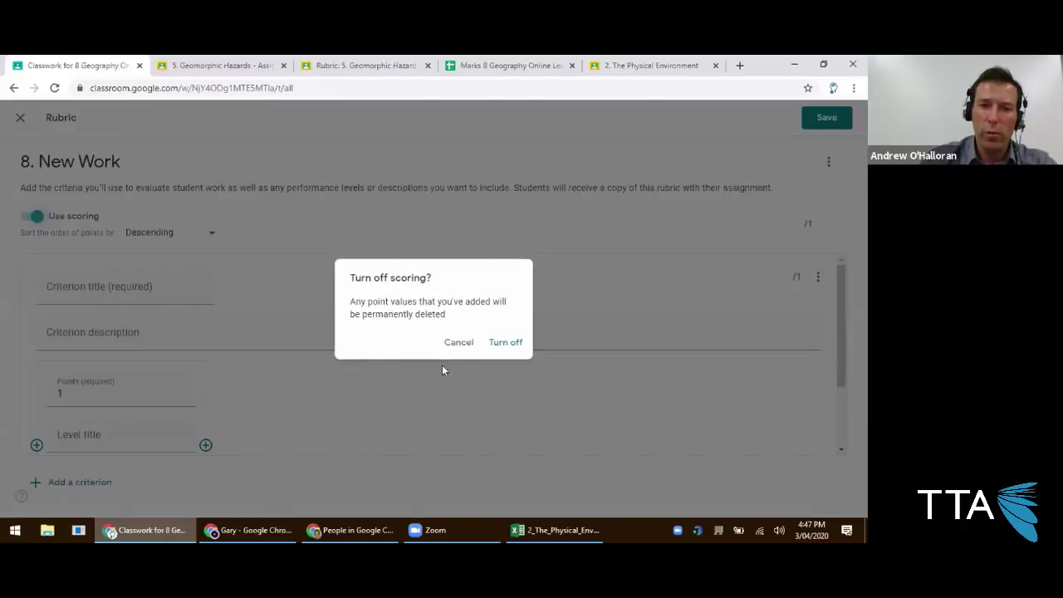
click(503, 342)
scroll(108, 294, down, 1)
scroll(104, 270, up, 1)
click(108, 287)
text(Knowel)
key(BackSpace)
key(BackSpace)
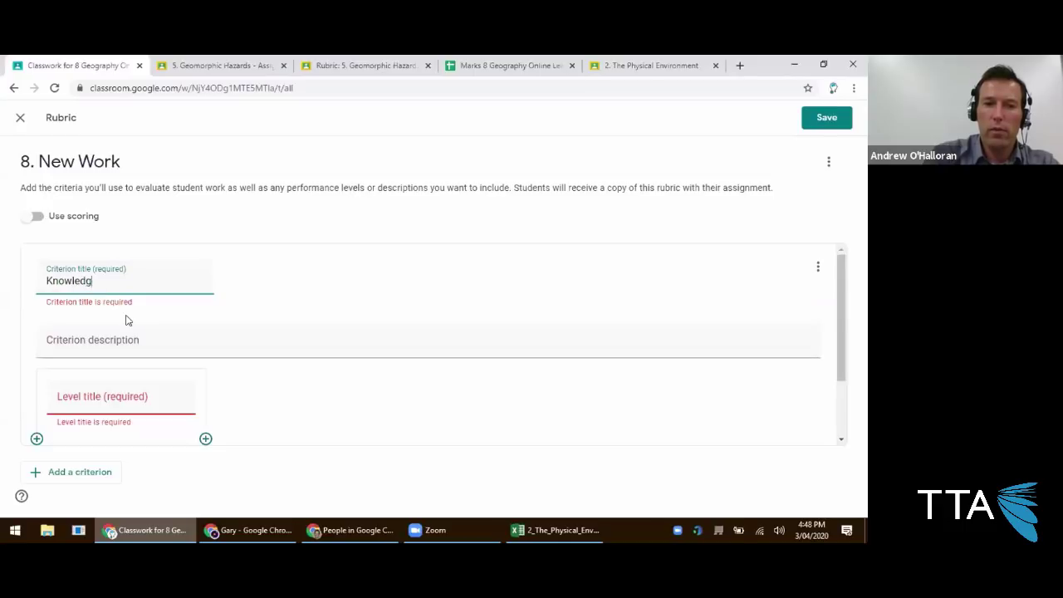
click(123, 346)
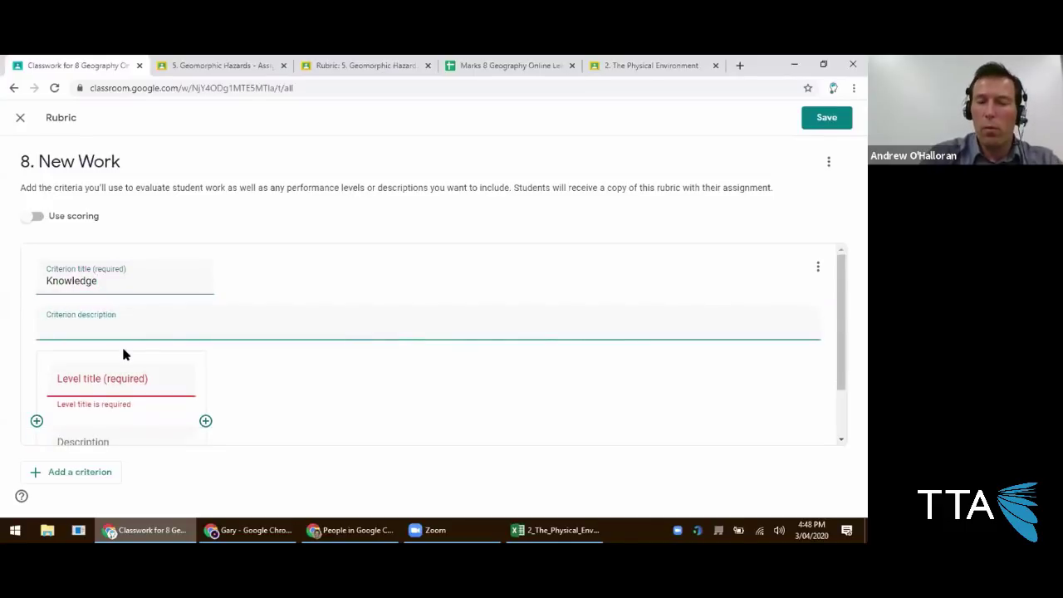
text(The student demonstrates knowledge and understanding of landscapes.)
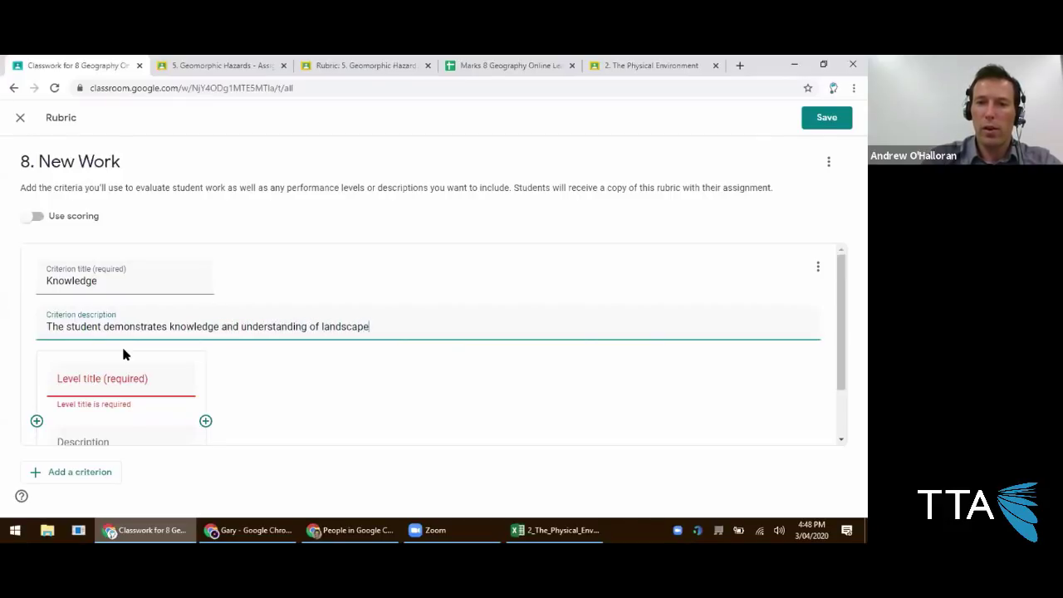
key(Tab)
Add levels Exceeds, Meets ('Does what's needed') and Working Toward ('Still some work to do'), then save.
scroll(55, 378, down, 1)
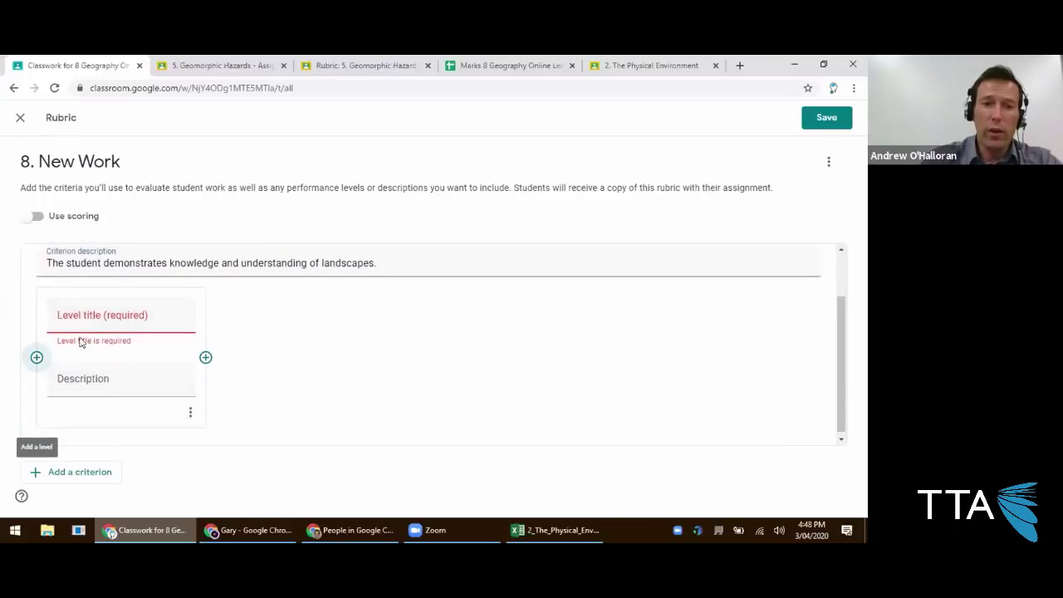
click(81, 327)
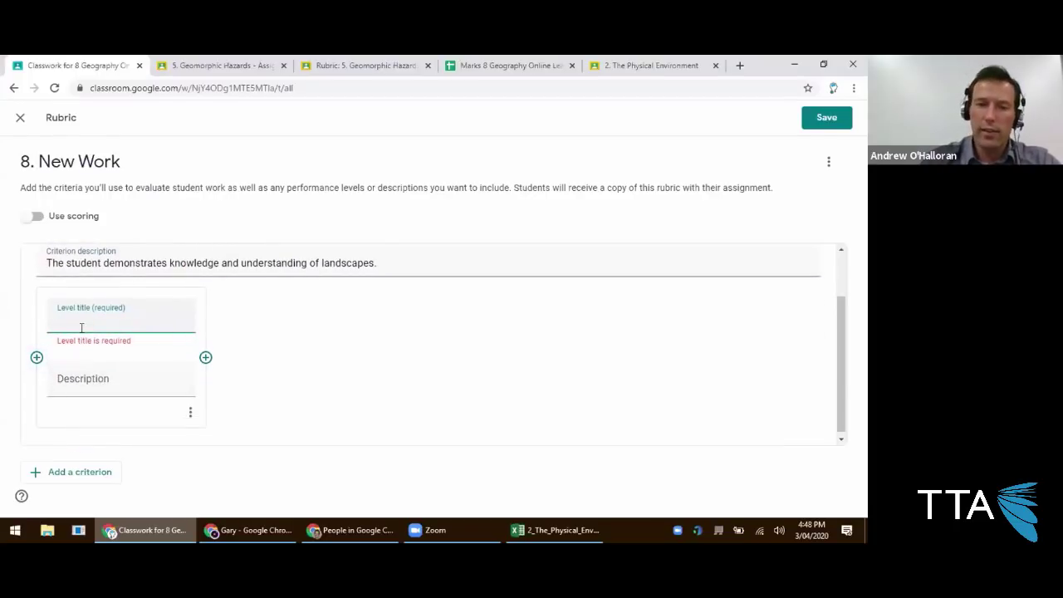
text(Exceeds)
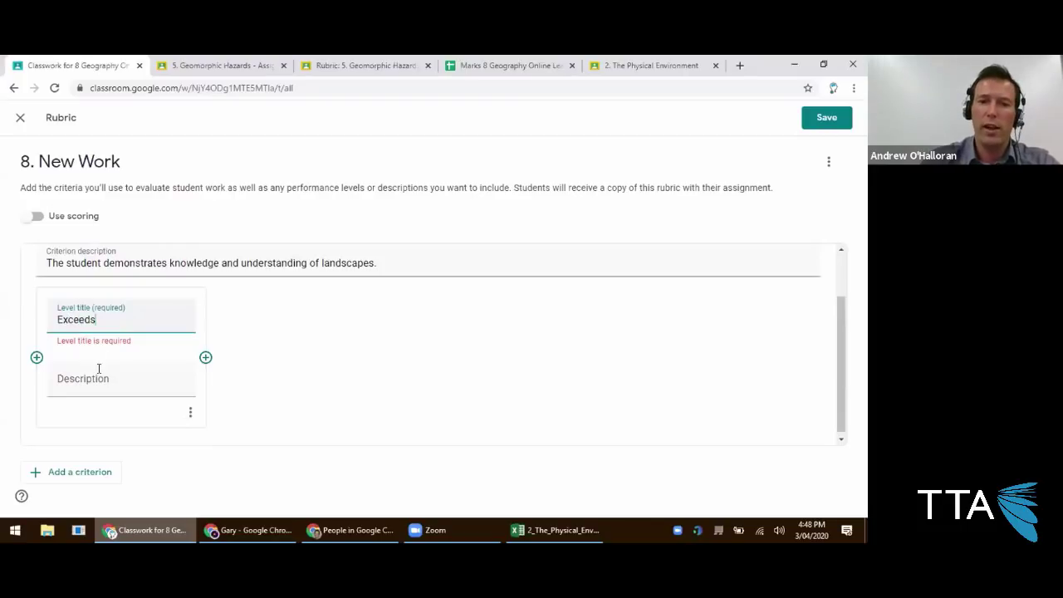
click(98, 384)
text(Above and beyond.)
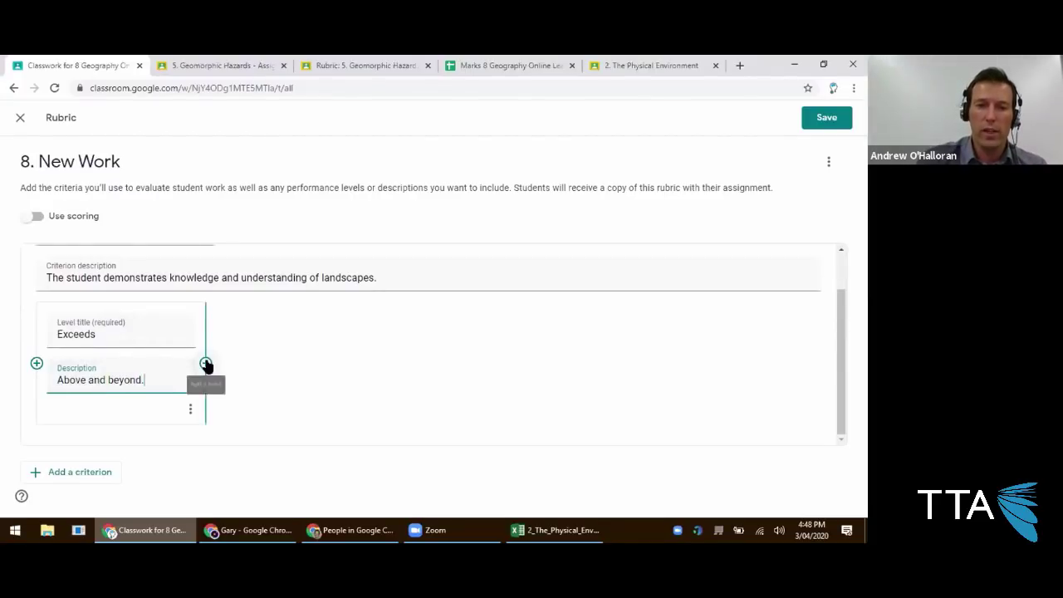
click(205, 367)
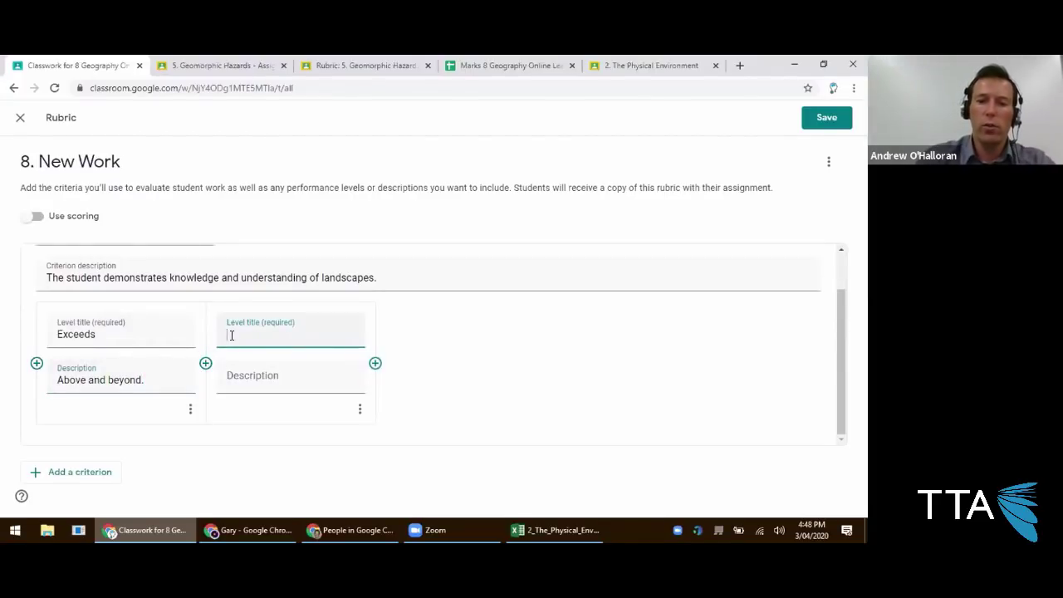
text(Meets)
click(248, 382)
text(Does what's)
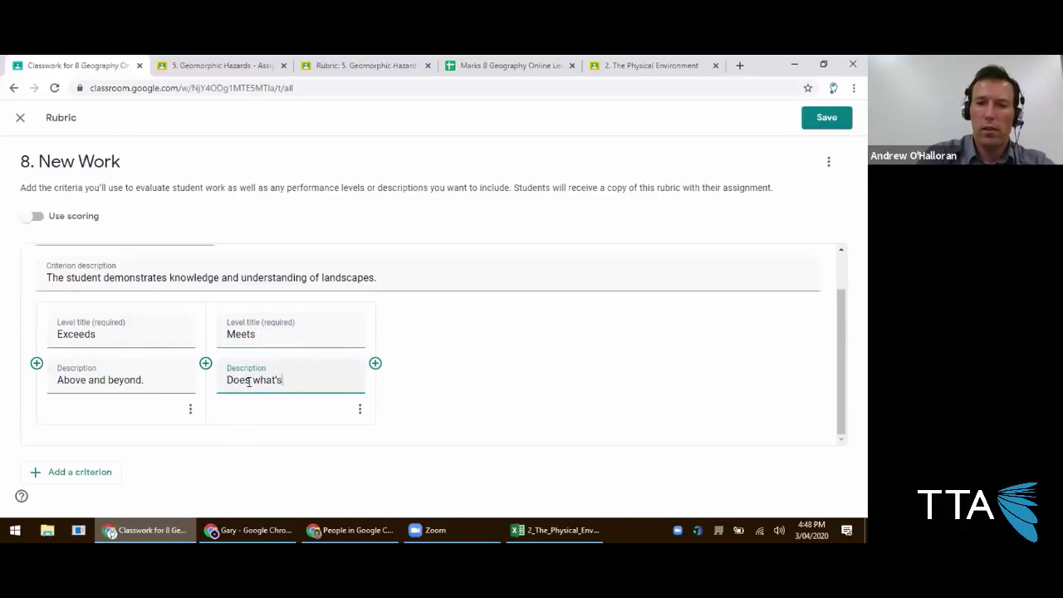
text( needed)
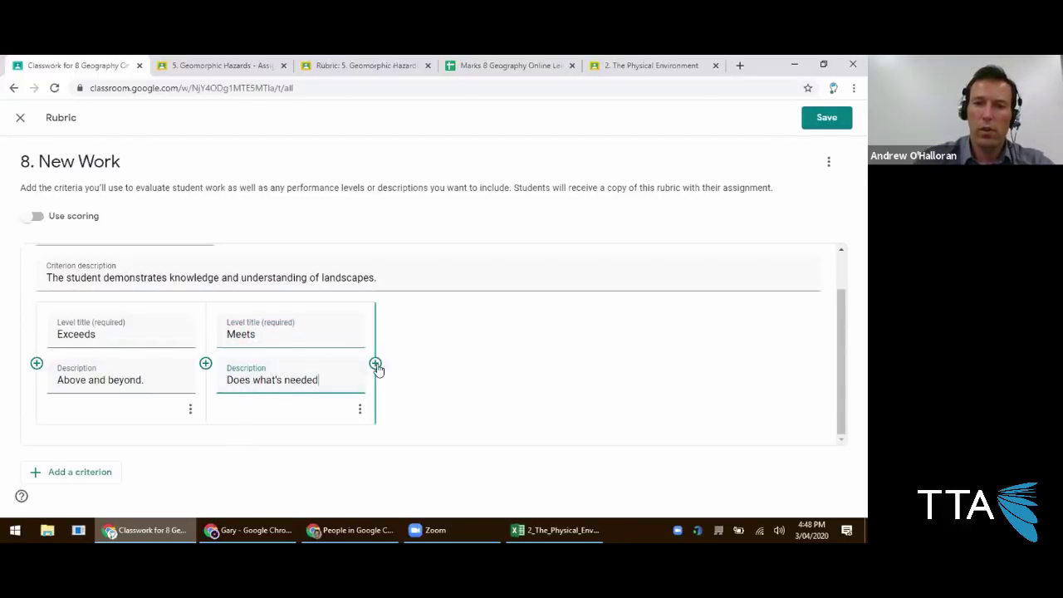
click(375, 363)
text(Work)
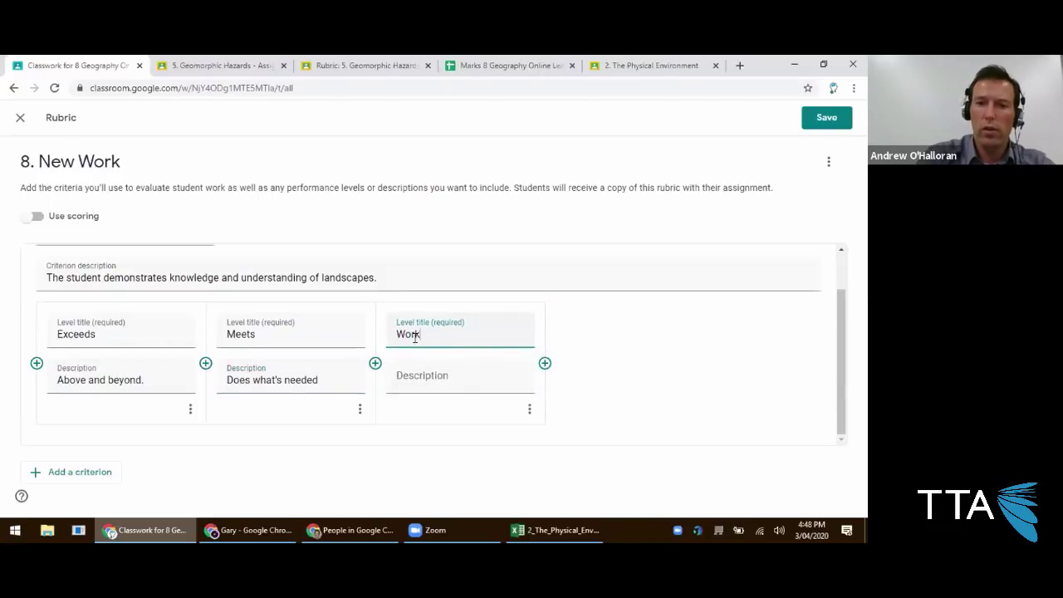
text(ing Toward)
click(429, 372)
text(Still some work to do)
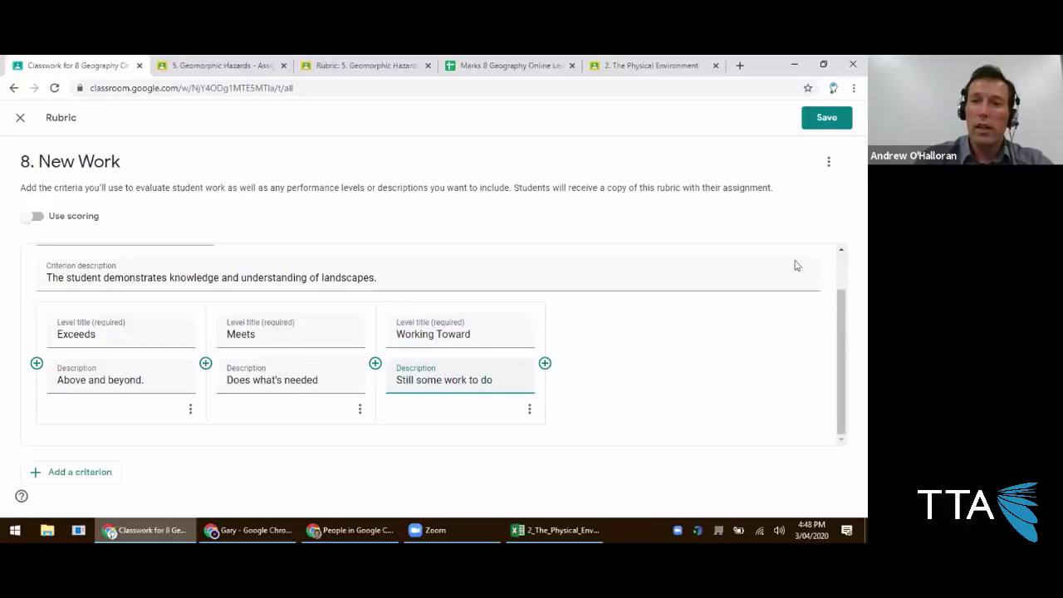
click(826, 117)
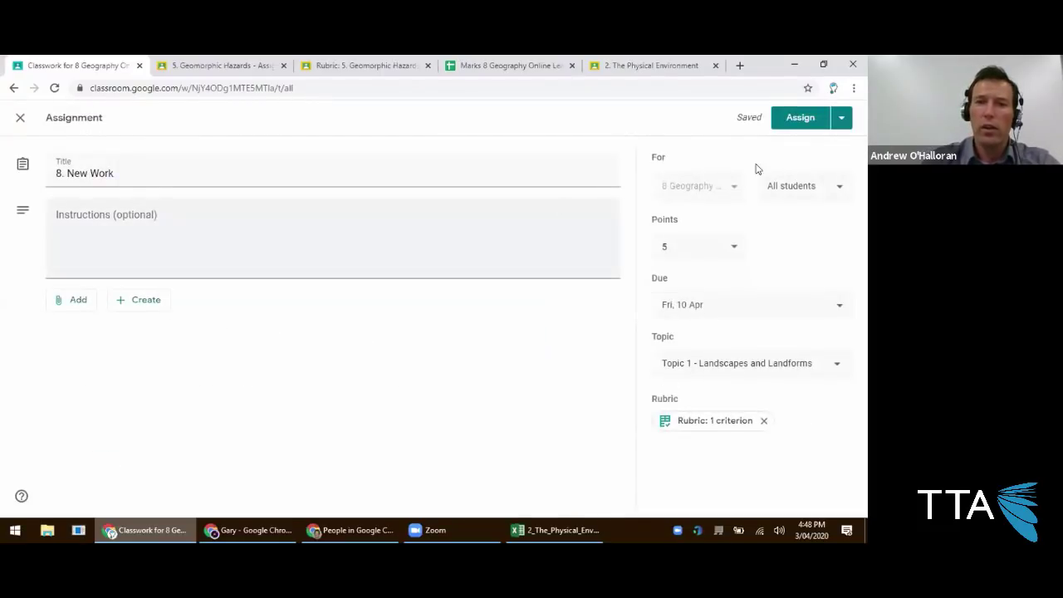
Assign 8. New Work, then refresh the student's Classwork list in the other window.
click(790, 119)
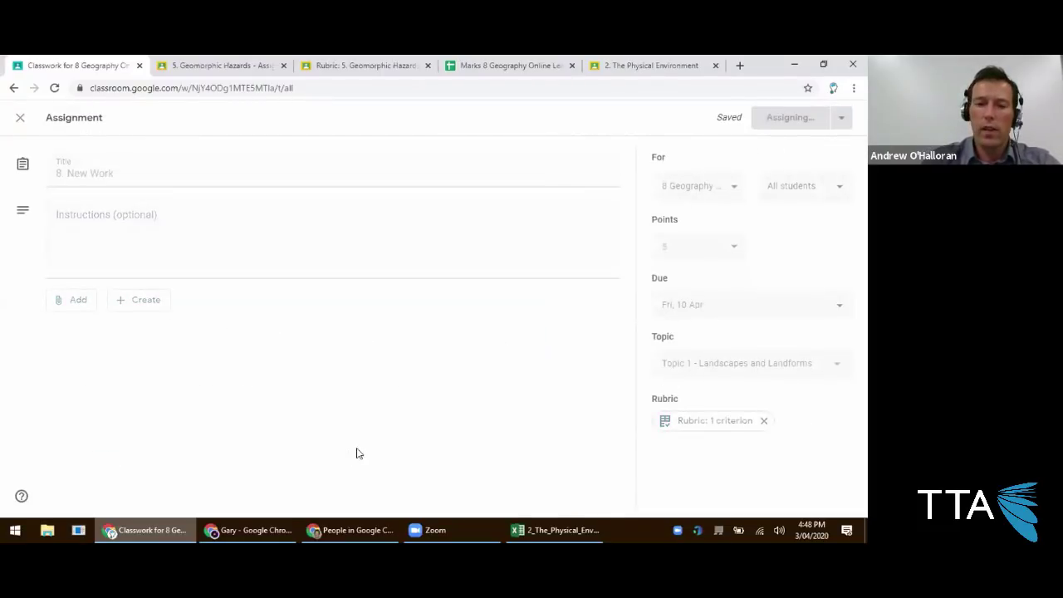
click(249, 530)
click(432, 66)
click(408, 133)
scroll(391, 295, up, 2)
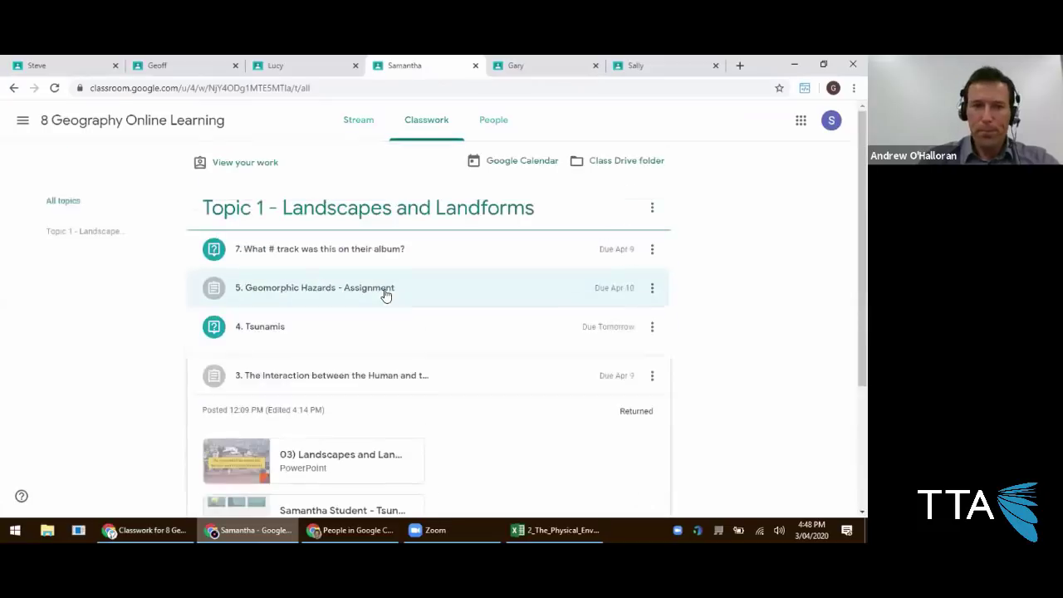
click(55, 88)
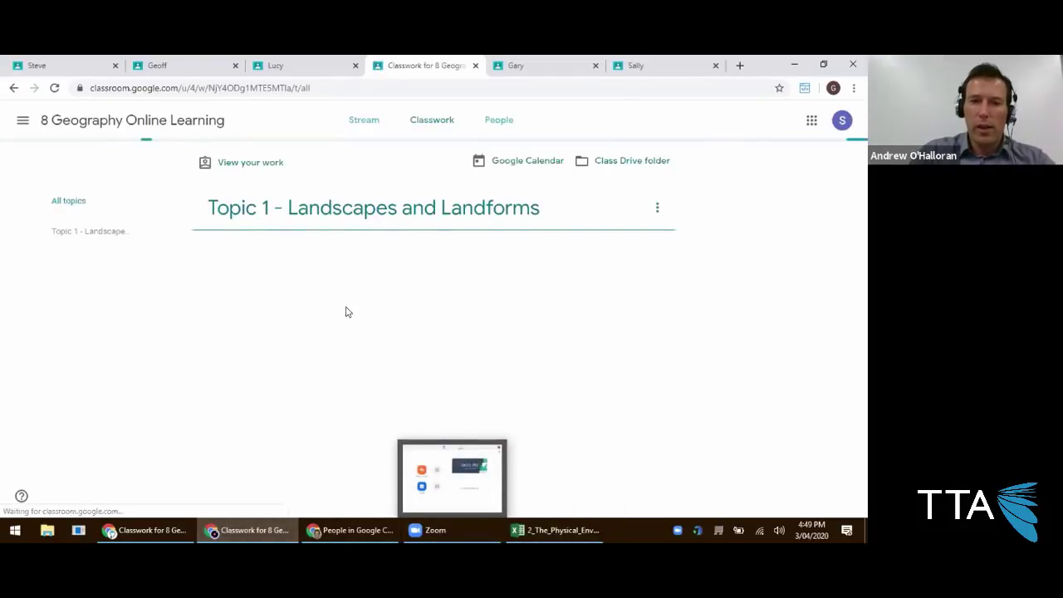
As the student, check the rubric and mark 8. New Work as done, then switch back to the teacher.
click(280, 251)
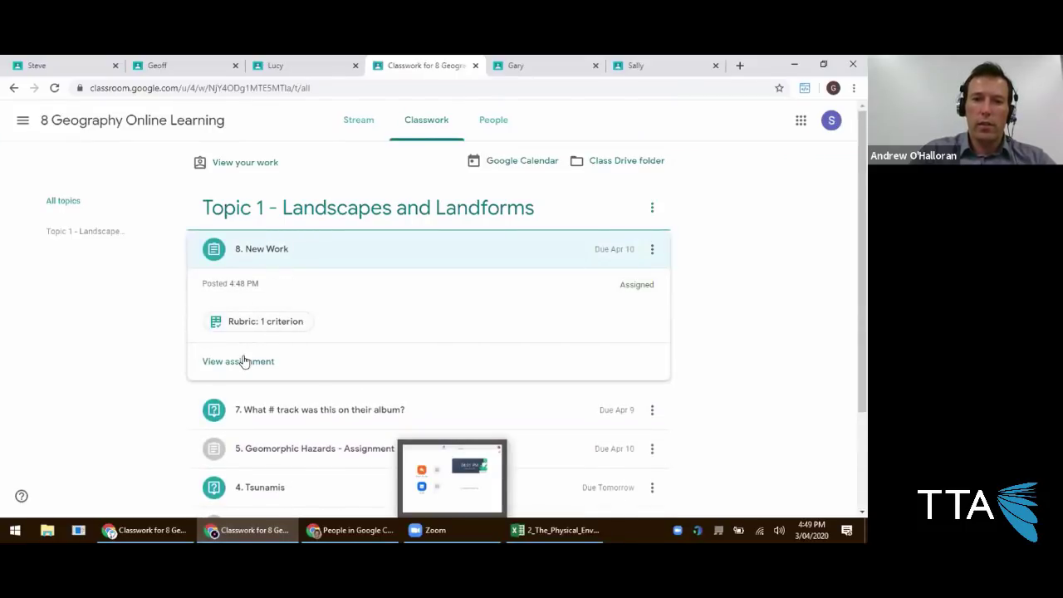
click(274, 324)
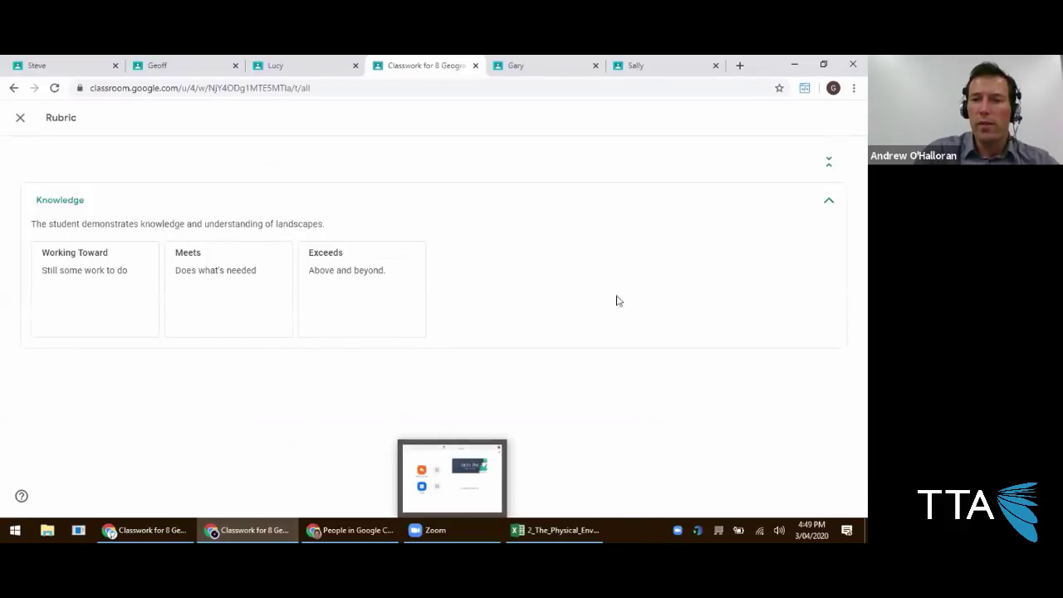
click(16, 119)
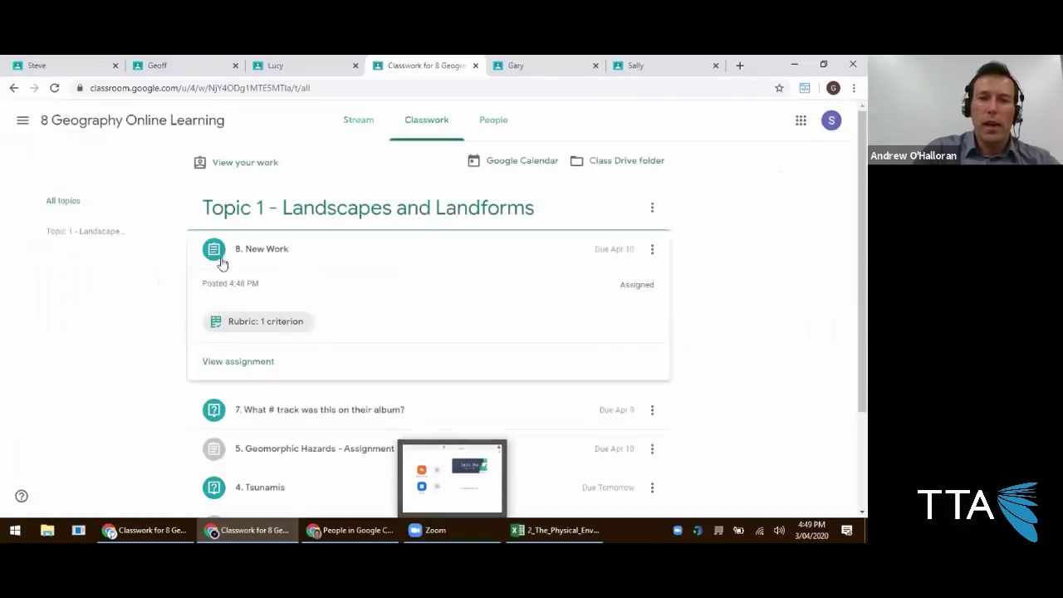
click(234, 362)
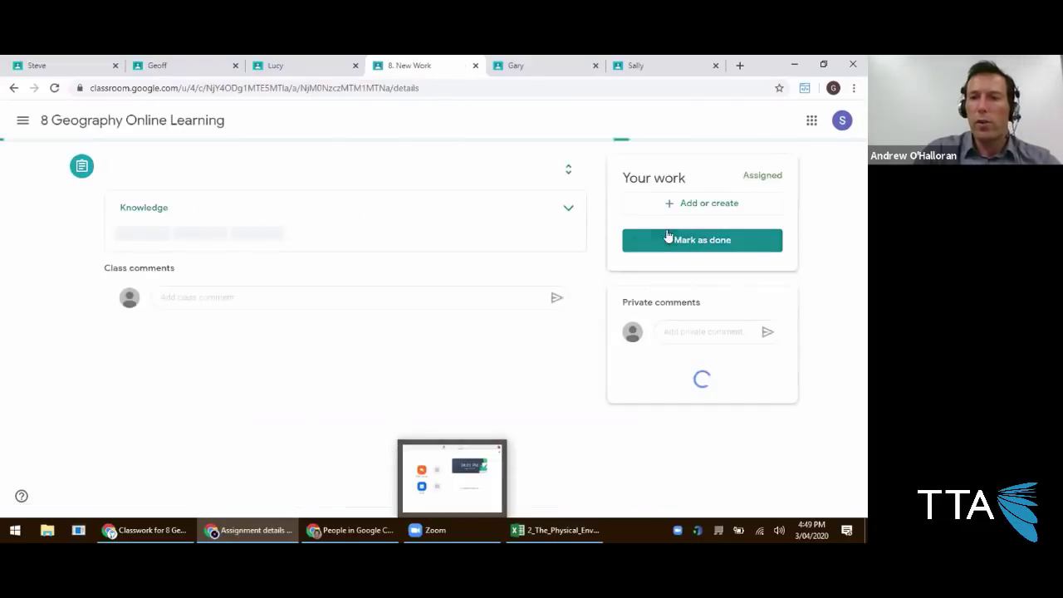
click(671, 240)
click(497, 344)
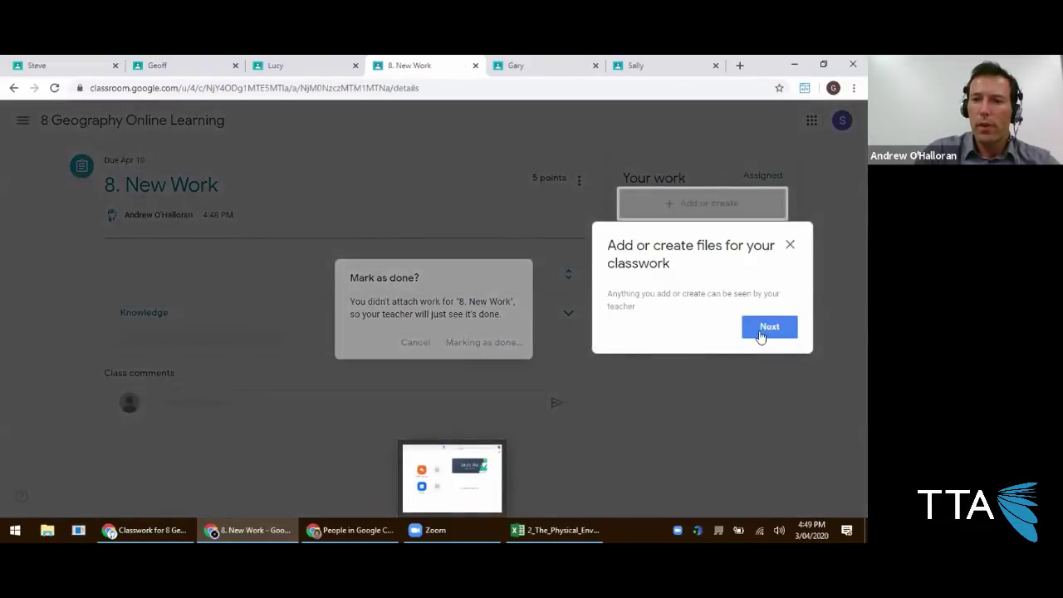
click(765, 328)
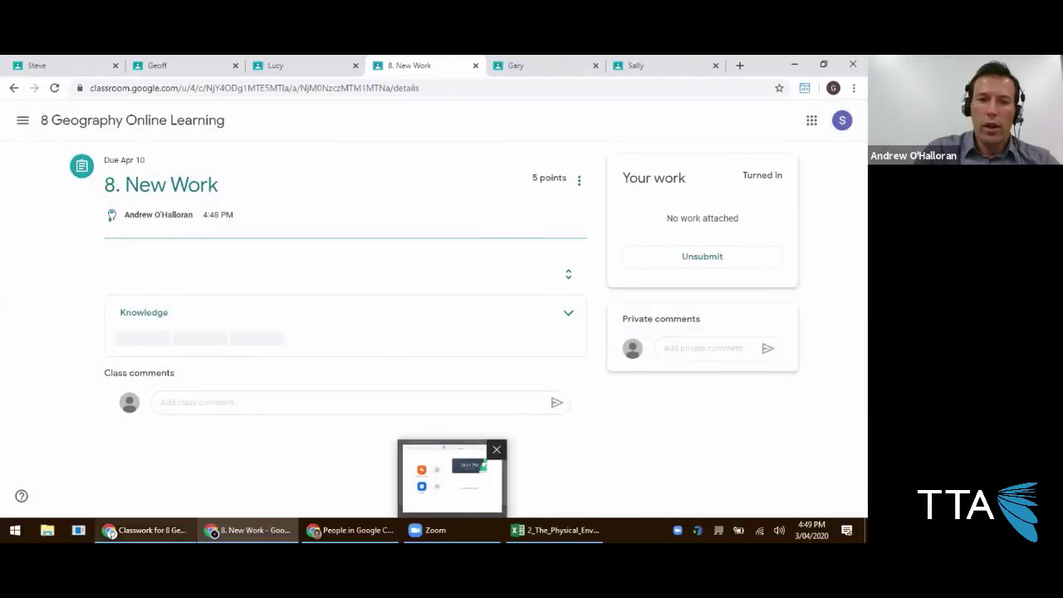
click(146, 530)
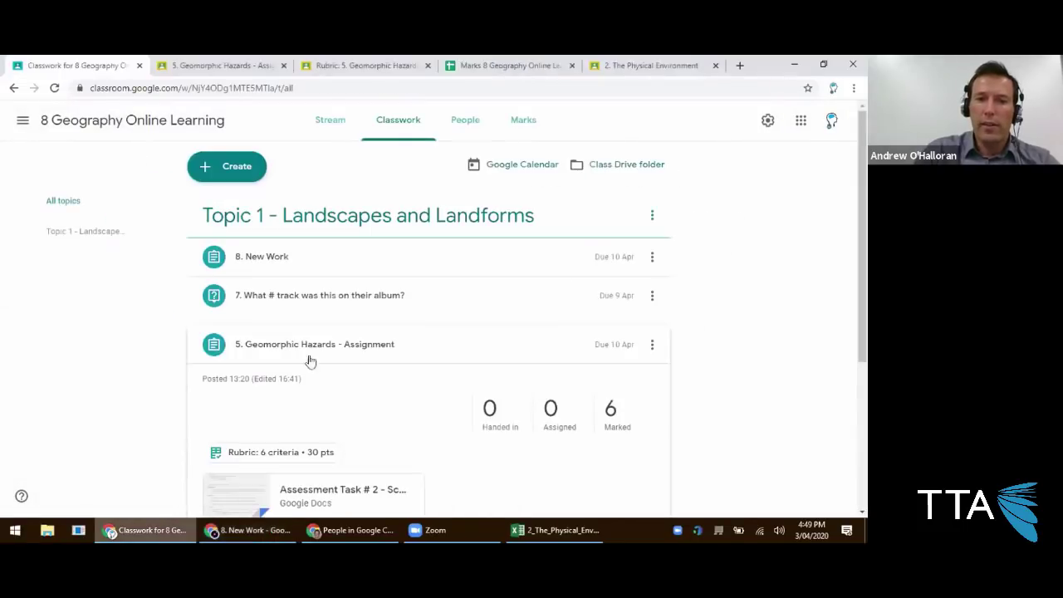
Open the student's handed-in 8. New Work and try out the Knowledge rubric levels.
click(275, 263)
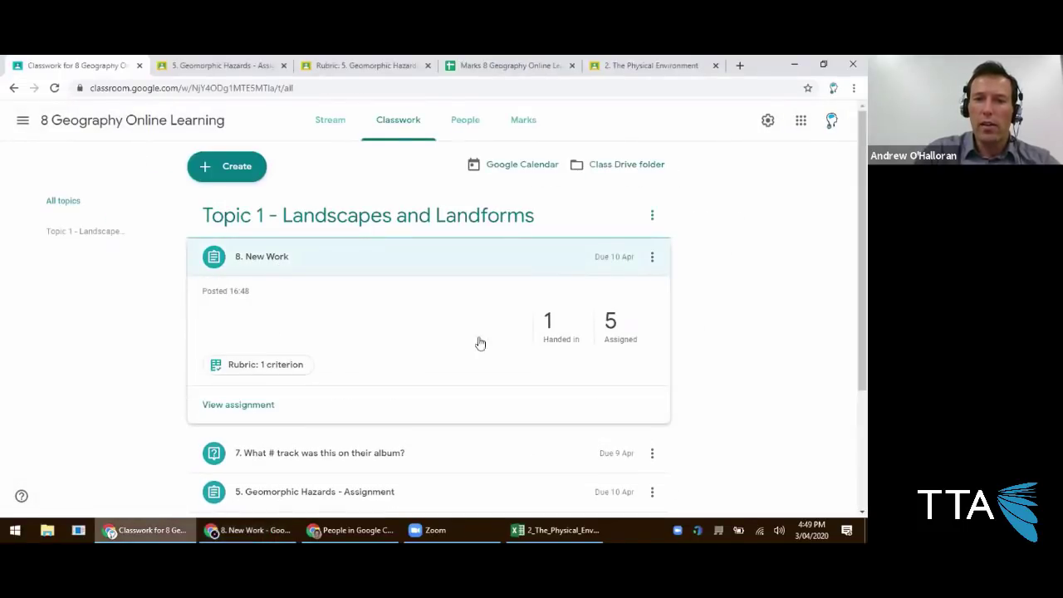
click(546, 340)
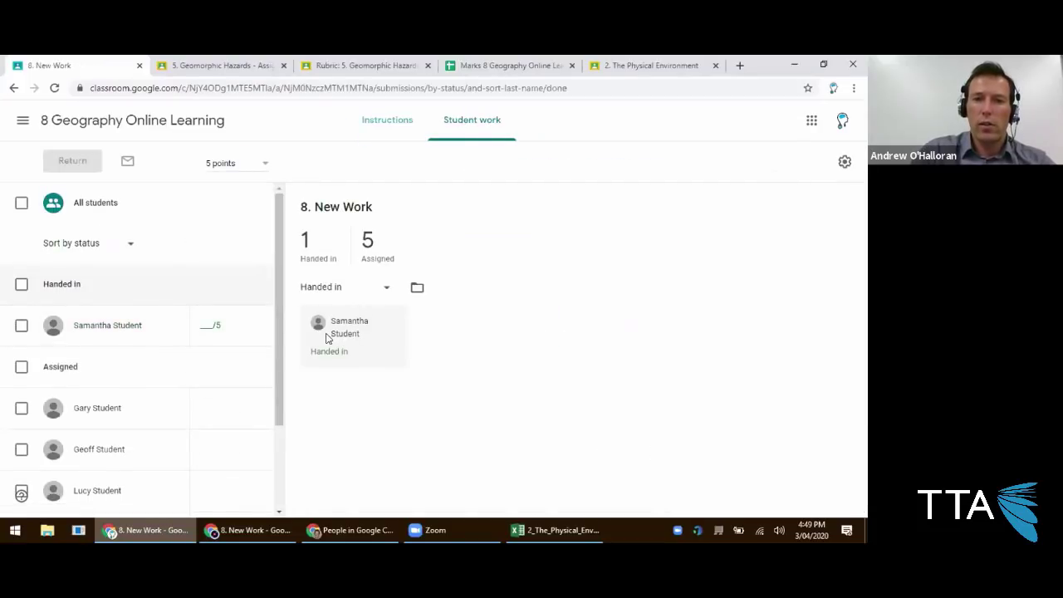
click(129, 326)
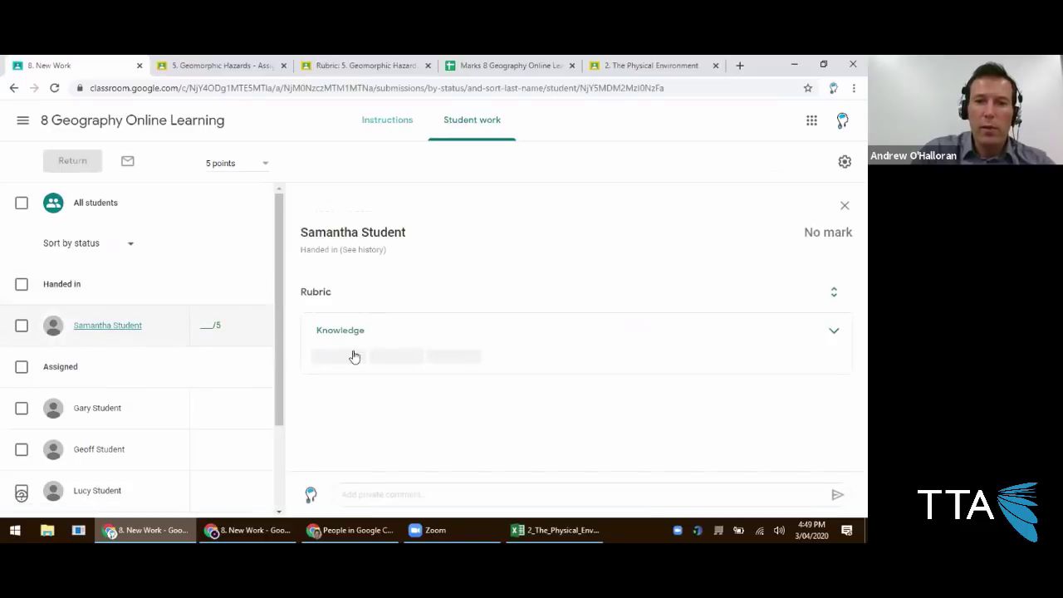
click(834, 332)
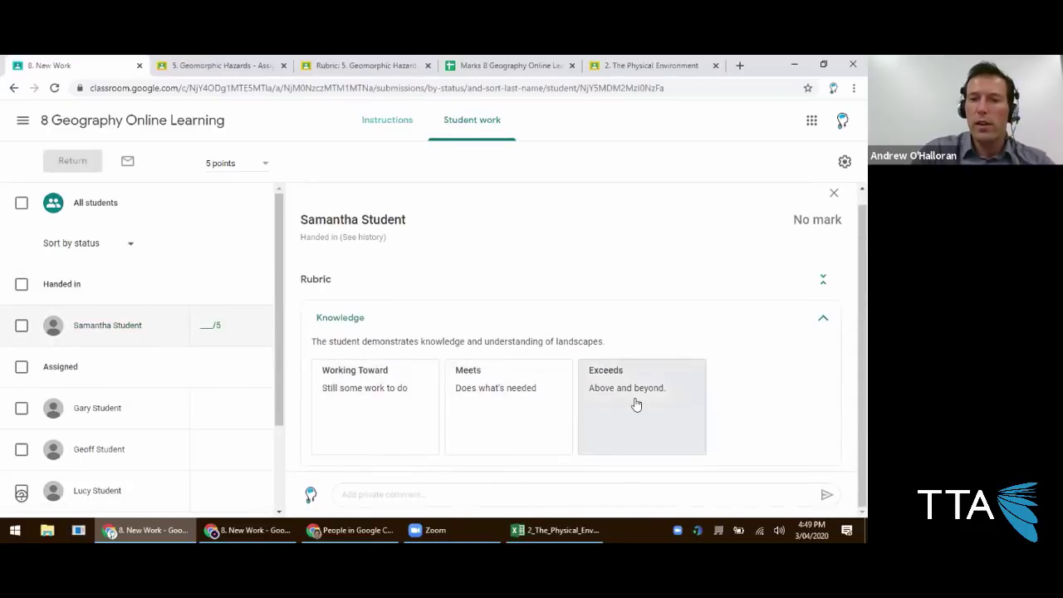
click(603, 401)
click(499, 398)
click(368, 391)
click(507, 408)
click(603, 413)
click(478, 393)
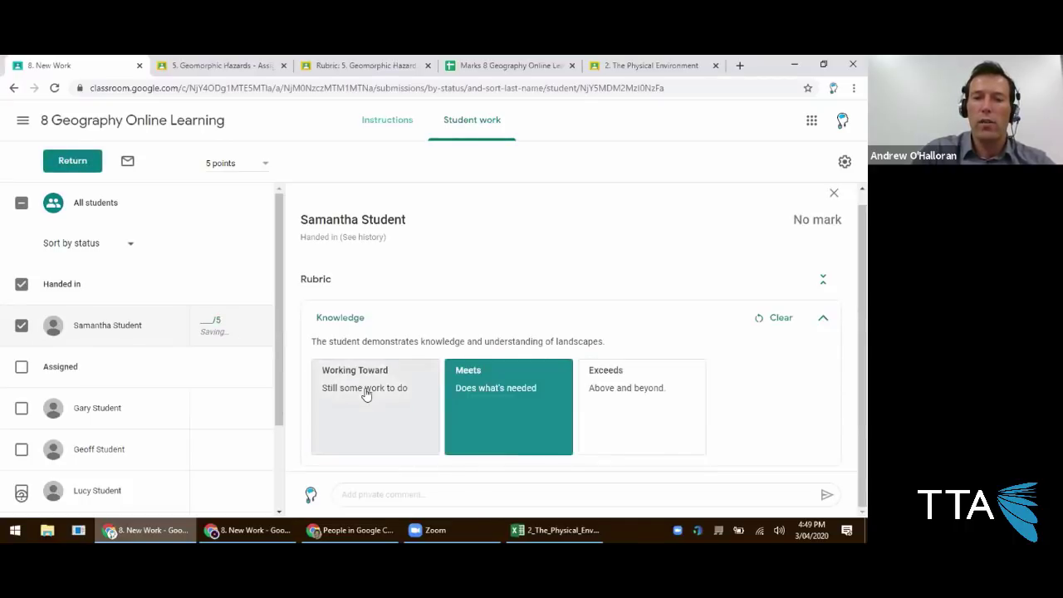
click(374, 395)
click(517, 398)
click(598, 398)
click(498, 399)
click(373, 396)
click(461, 401)
click(604, 402)
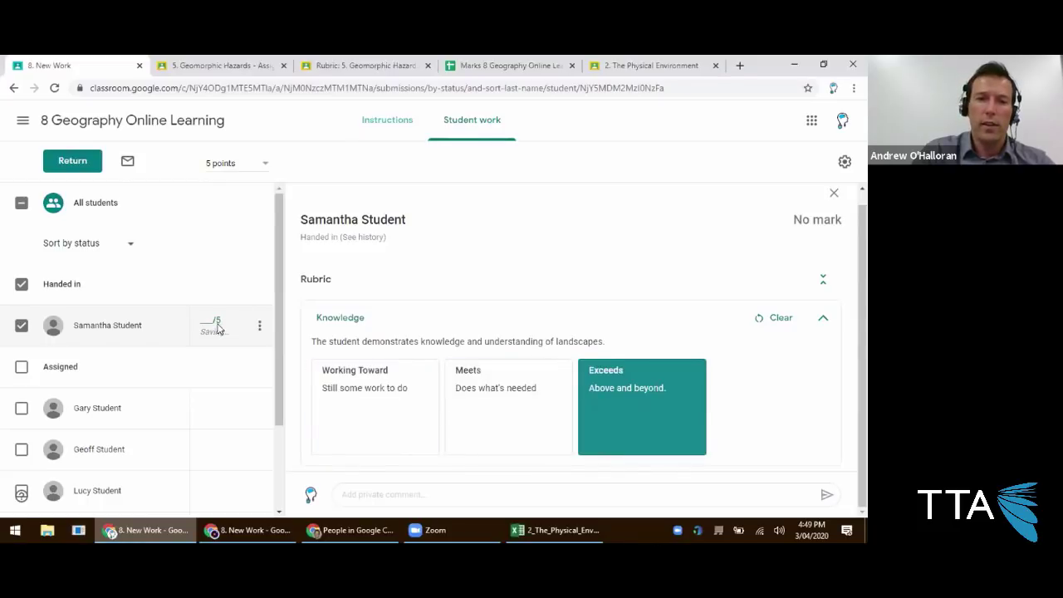
Rate Knowledge Working Toward, post private comment 'Work on the vocabulary!', and set grade 2/5.
click(211, 321)
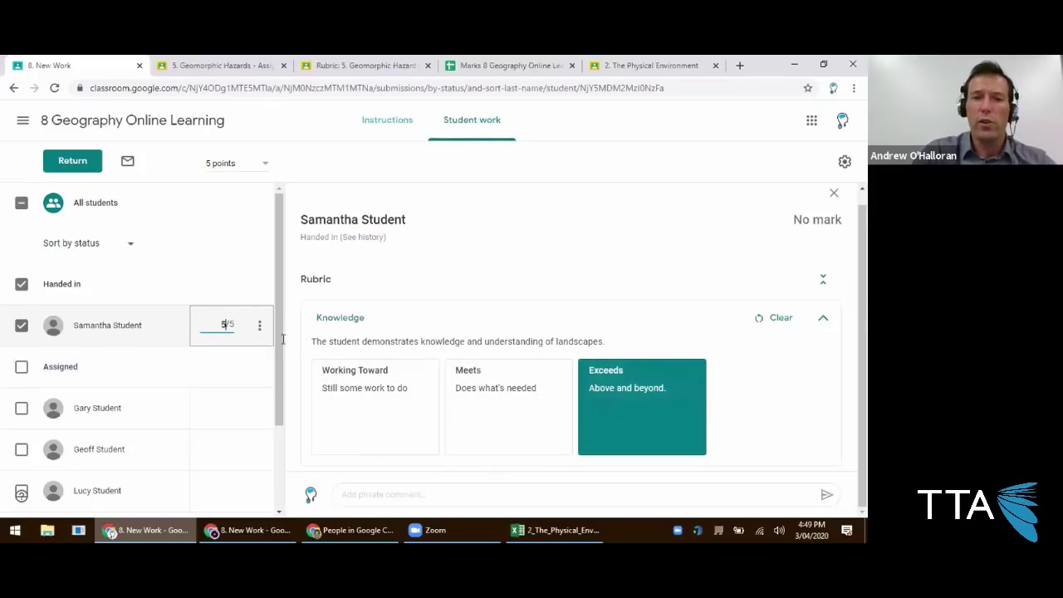
click(395, 402)
click(411, 493)
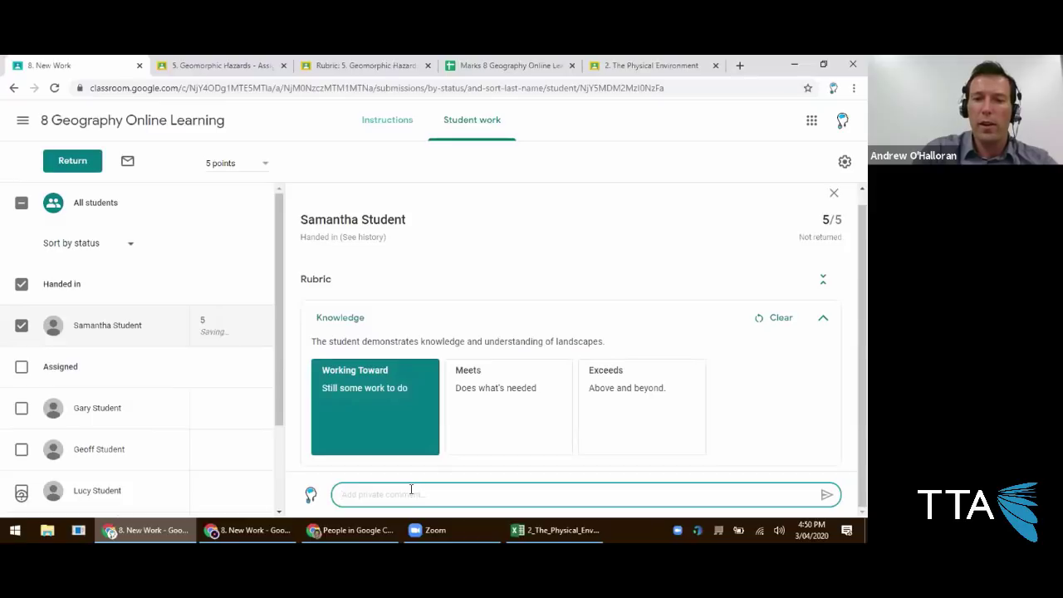
text(Work on the vocabulary!)
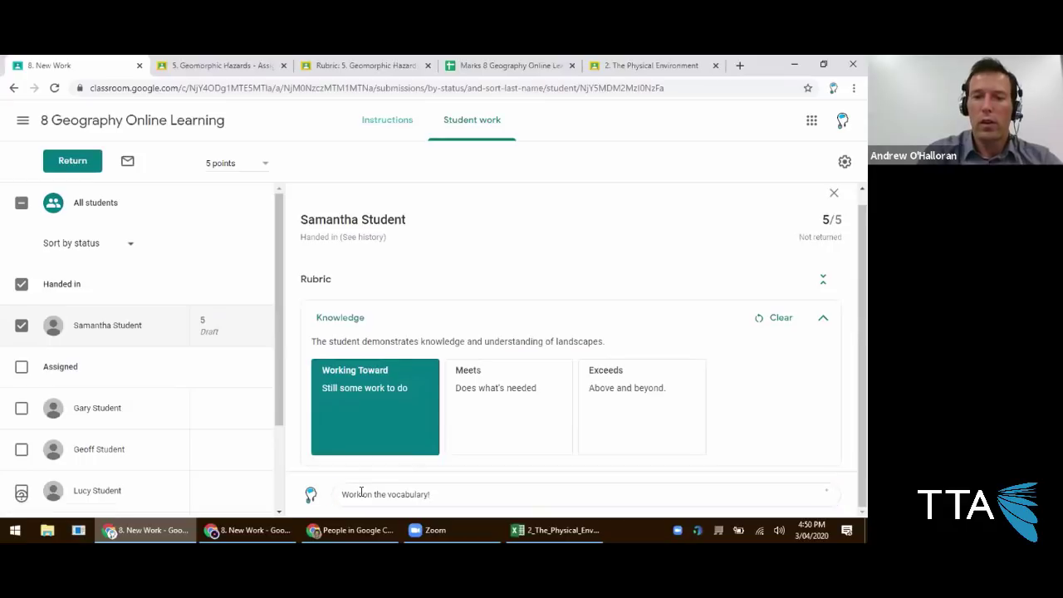
key(Return)
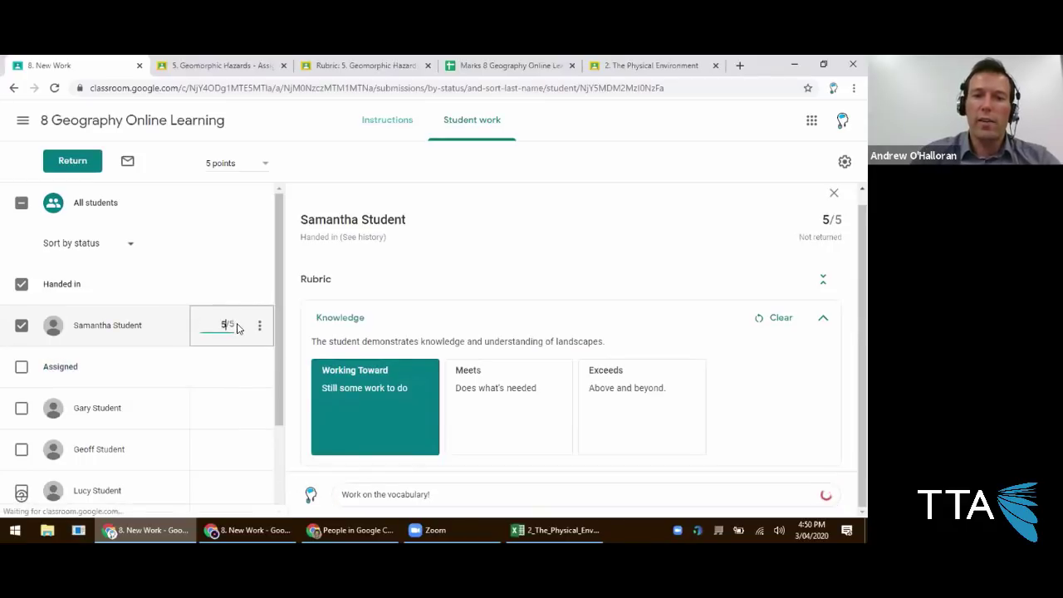
click(482, 328)
click(371, 339)
click(208, 324)
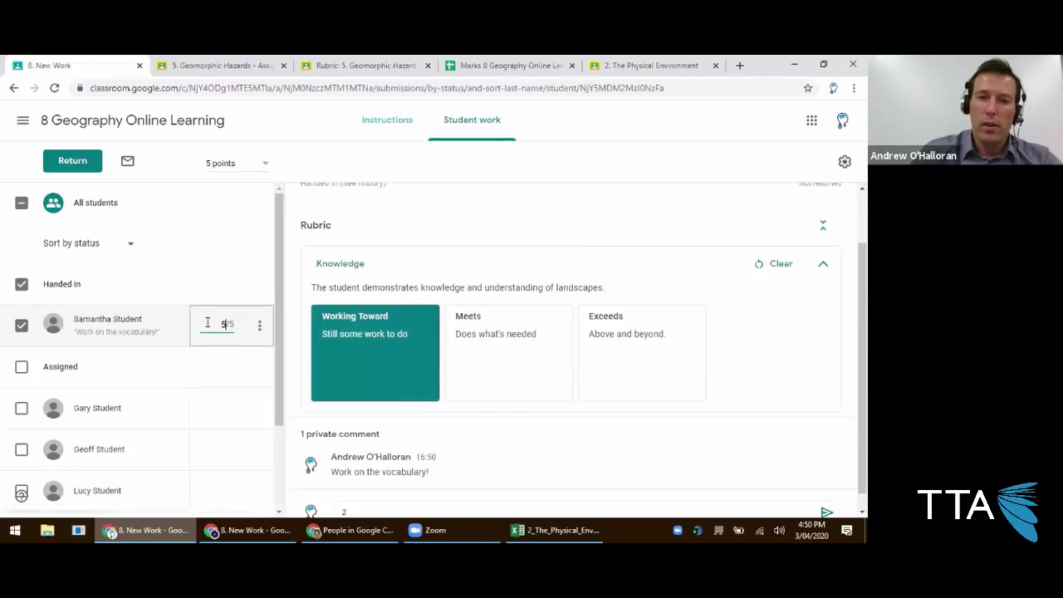
key(BackSpace)
text(2)
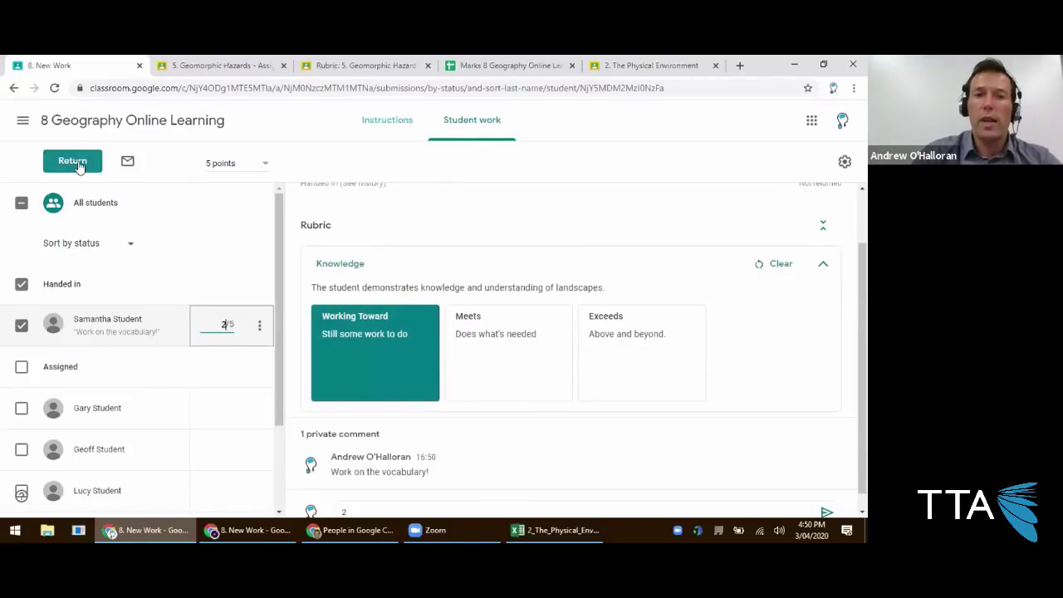
Return the graded work to the student and check the student's Classwork page.
click(75, 162)
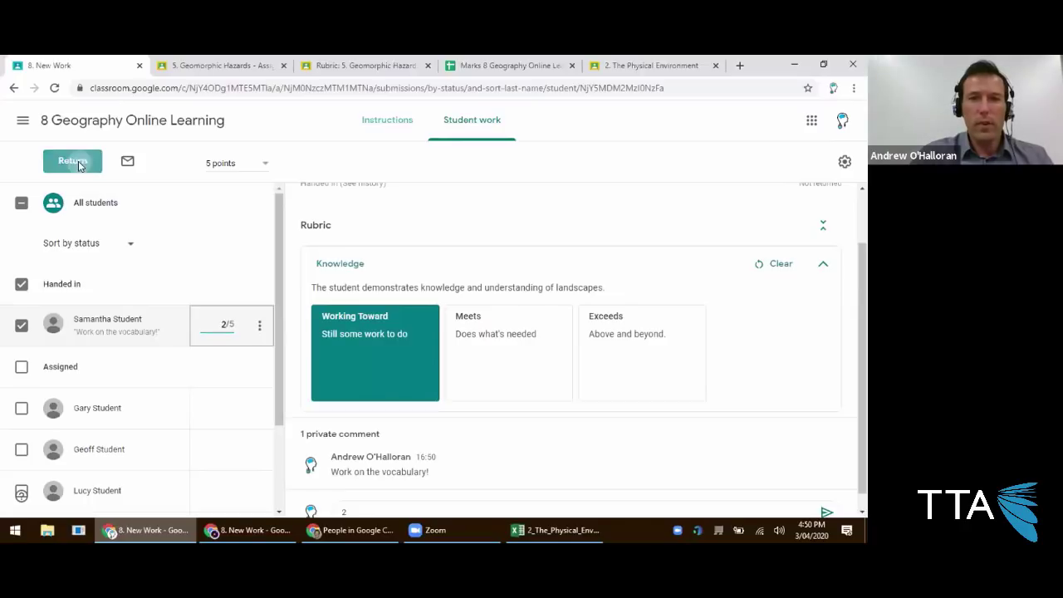
click(551, 372)
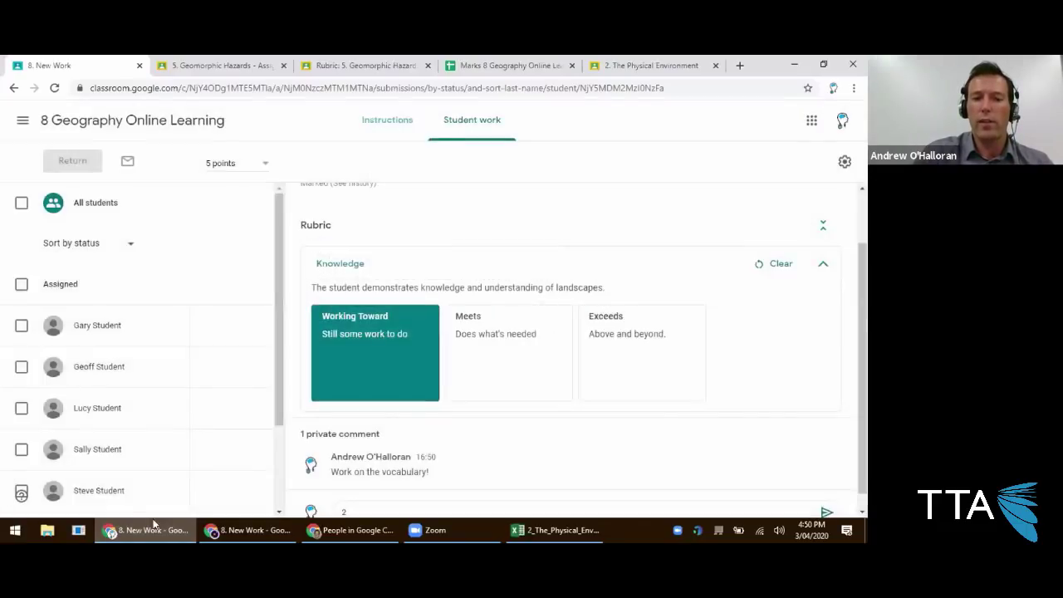
click(155, 525)
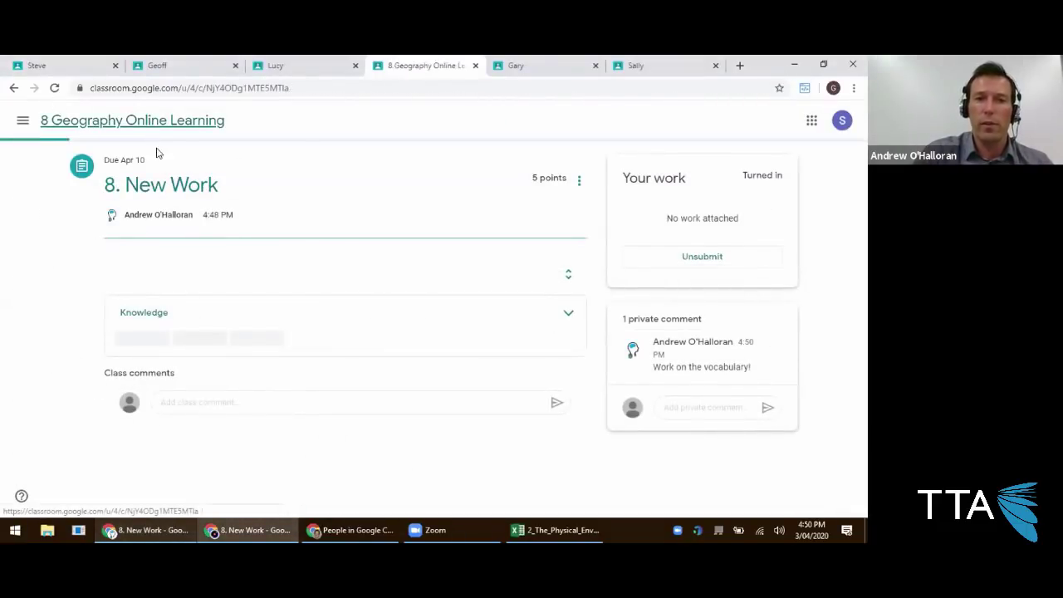
click(150, 123)
click(414, 122)
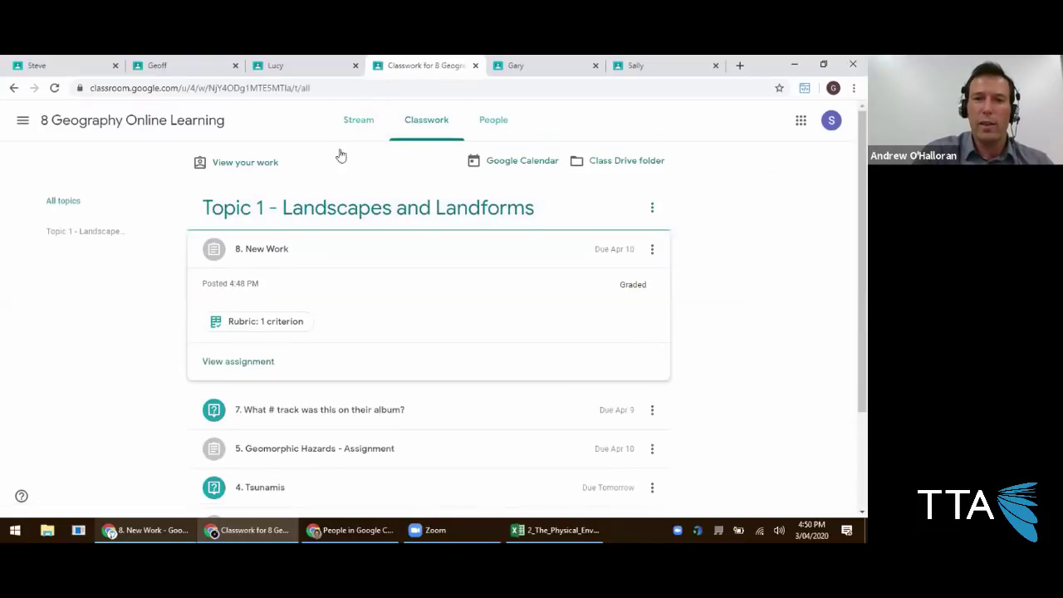
In the teacher window, keep the unsent private comment, then go to the class's main page.
click(141, 530)
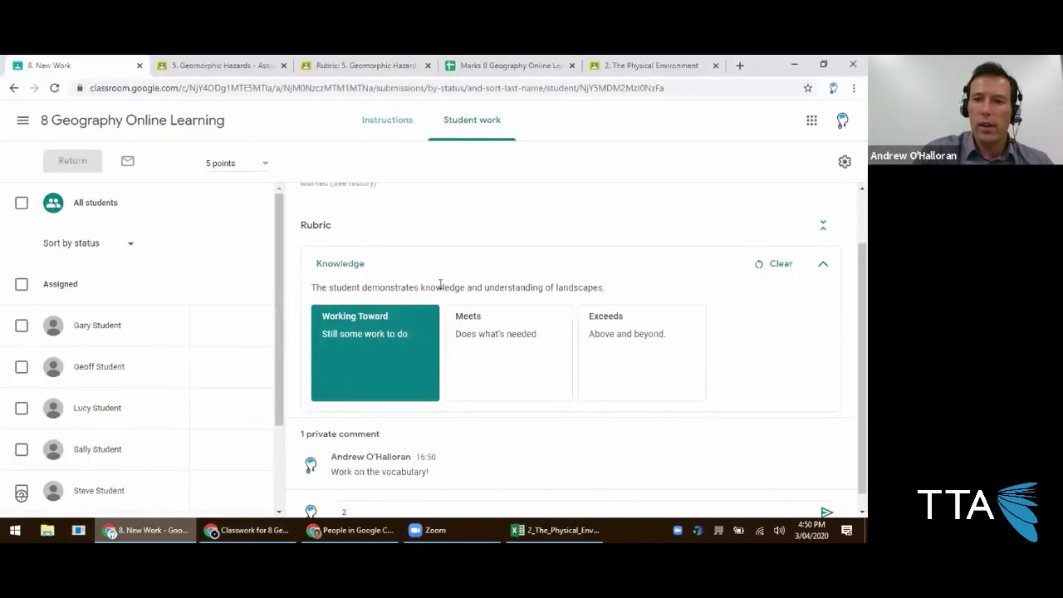
scroll(442, 285, down, 1)
scroll(446, 295, up, 1)
click(119, 125)
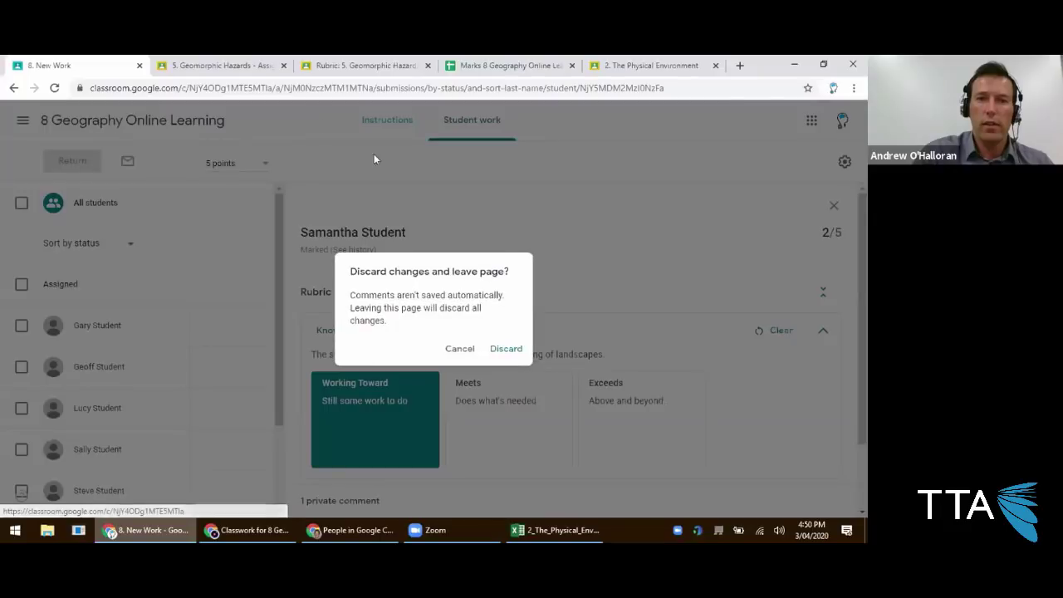
click(453, 356)
scroll(470, 415, down, 1)
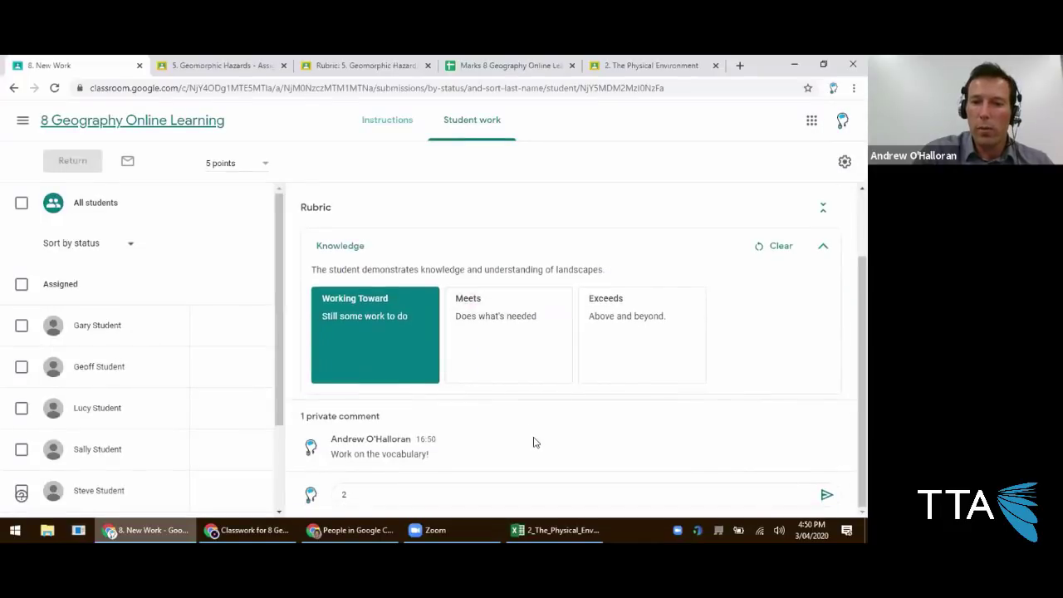
click(557, 495)
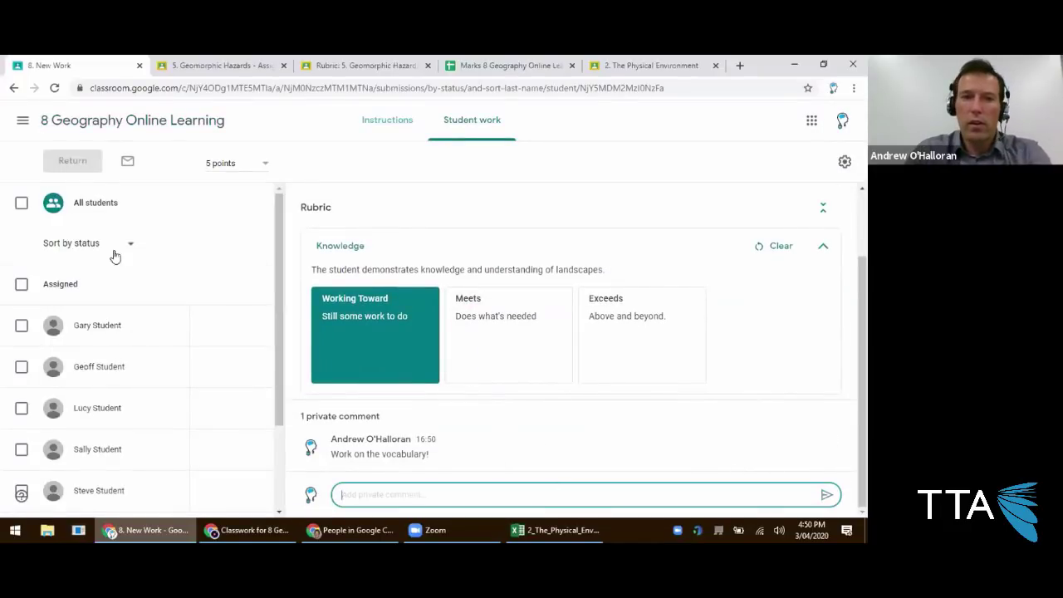
click(104, 120)
Create assignment '9. New Work Again' on Classwork, worth 5 points.
click(384, 128)
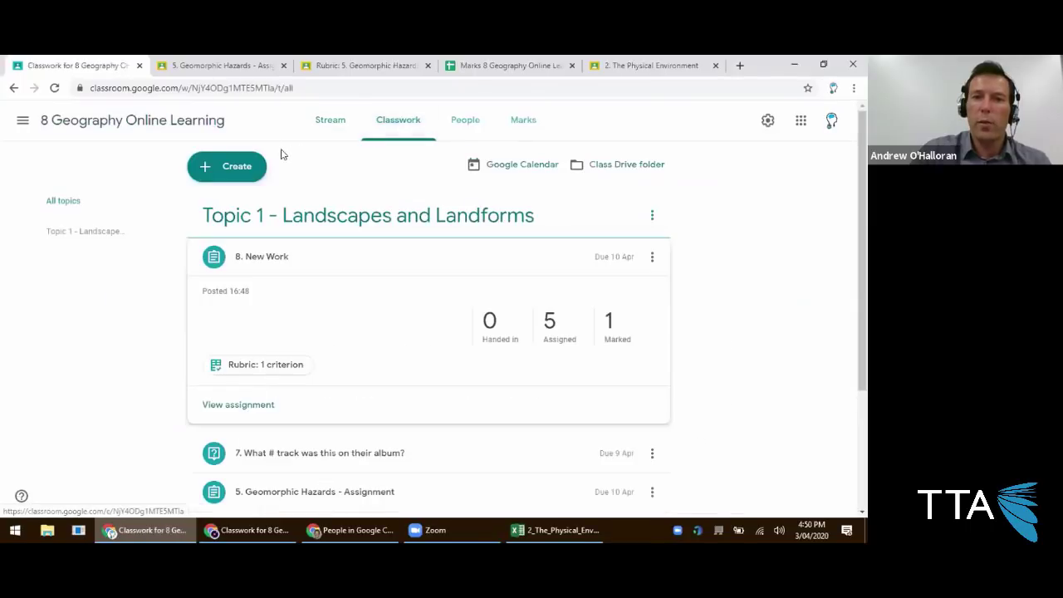
click(238, 172)
click(250, 207)
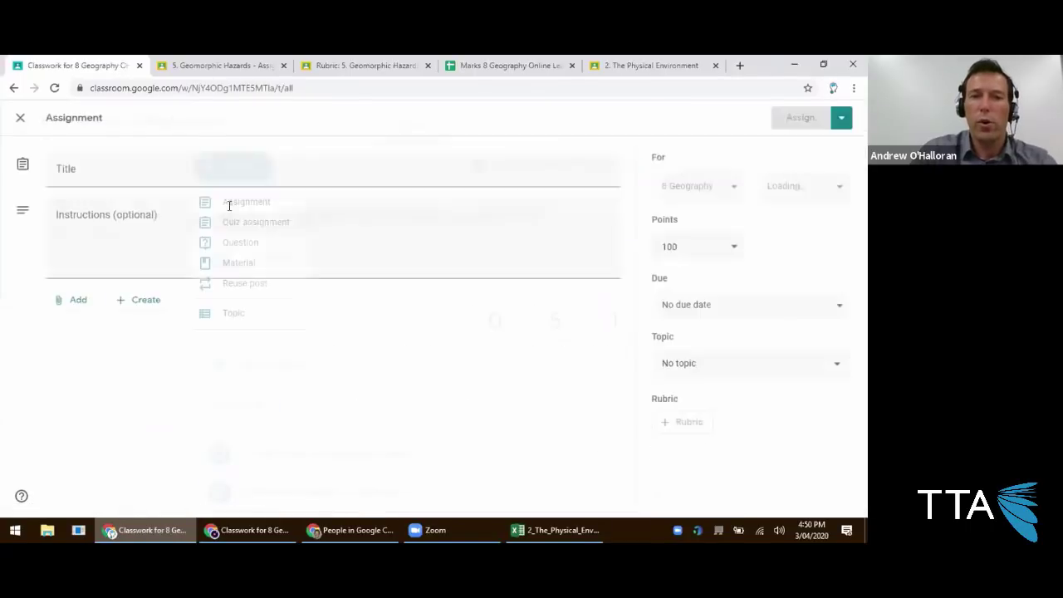
text(9. New Work Again)
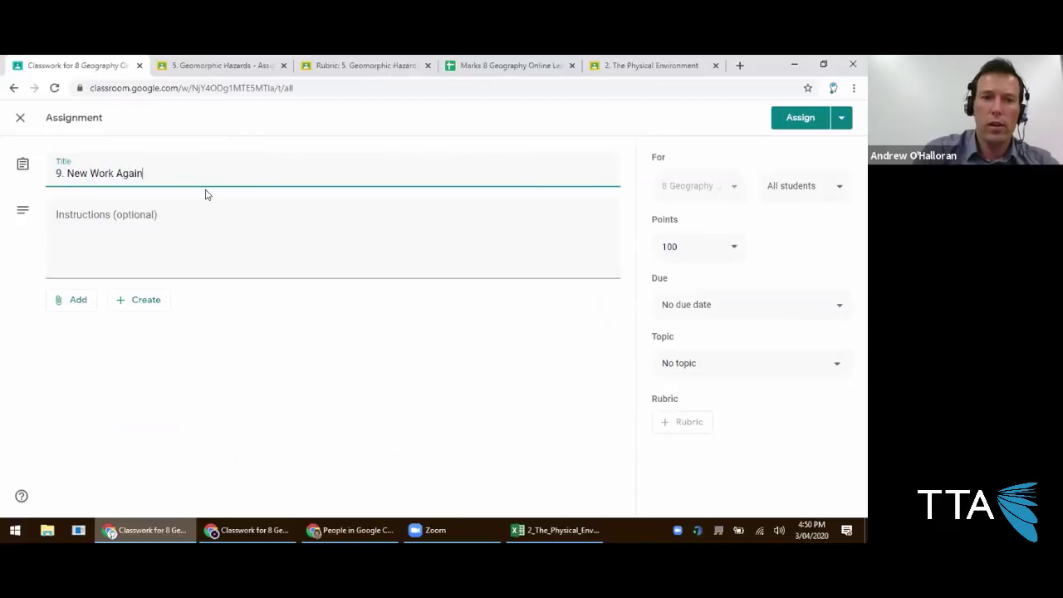
click(703, 247)
drag(702, 243, 629, 244)
text(5)
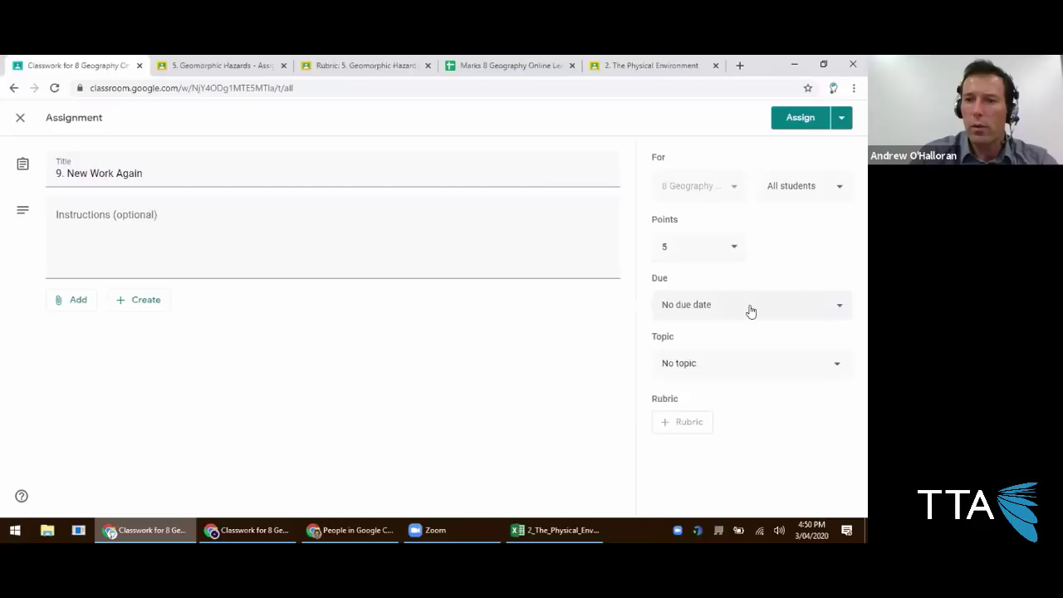
Set it due Tue, 21 Apr 2020 under Topic 1 - Landscapes and Landforms.
click(750, 311)
click(738, 357)
click(716, 471)
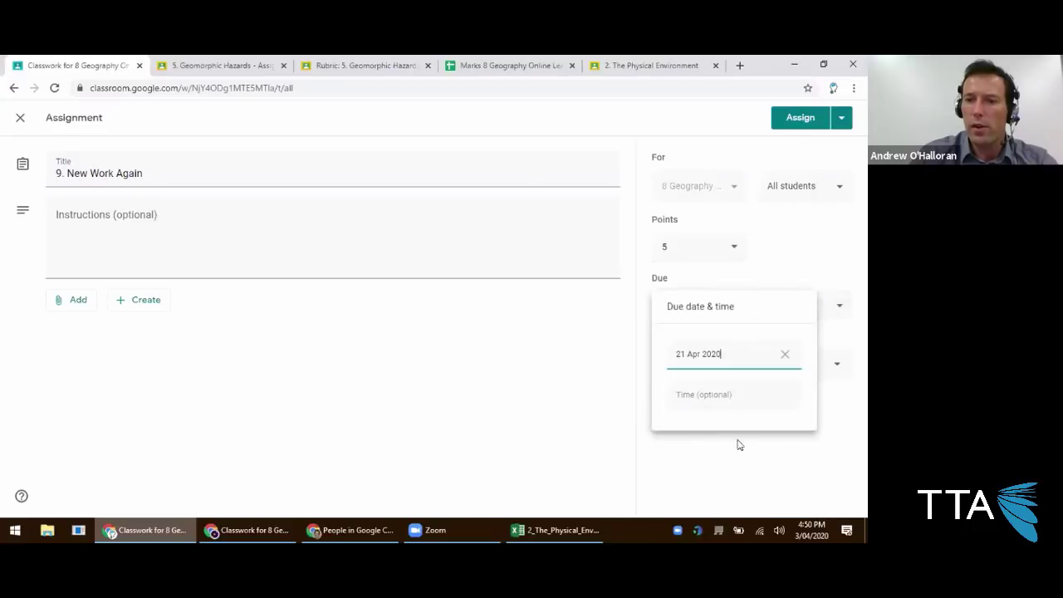
click(728, 450)
click(717, 355)
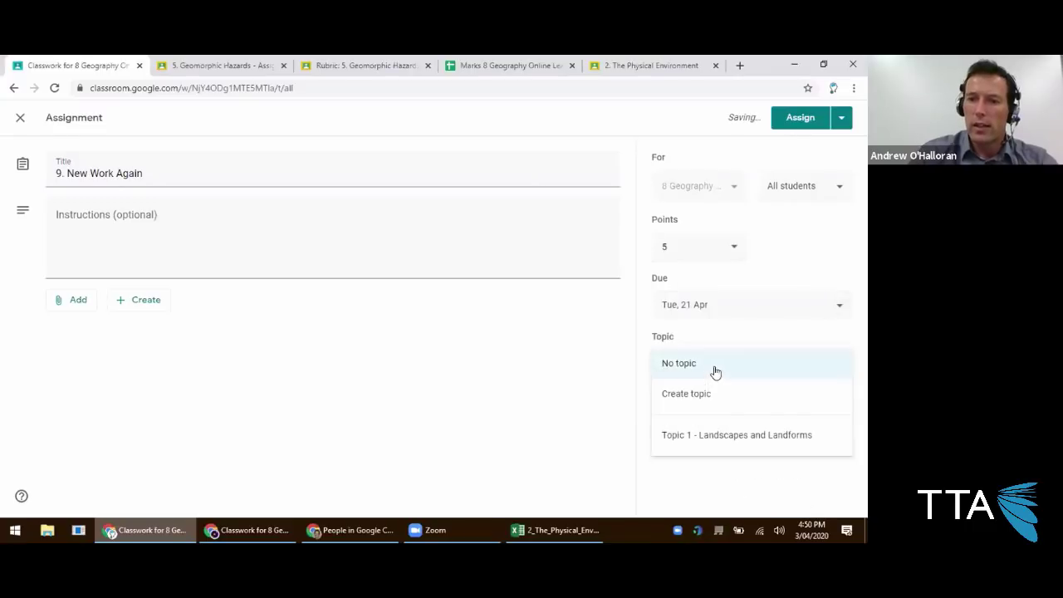
click(717, 435)
click(679, 423)
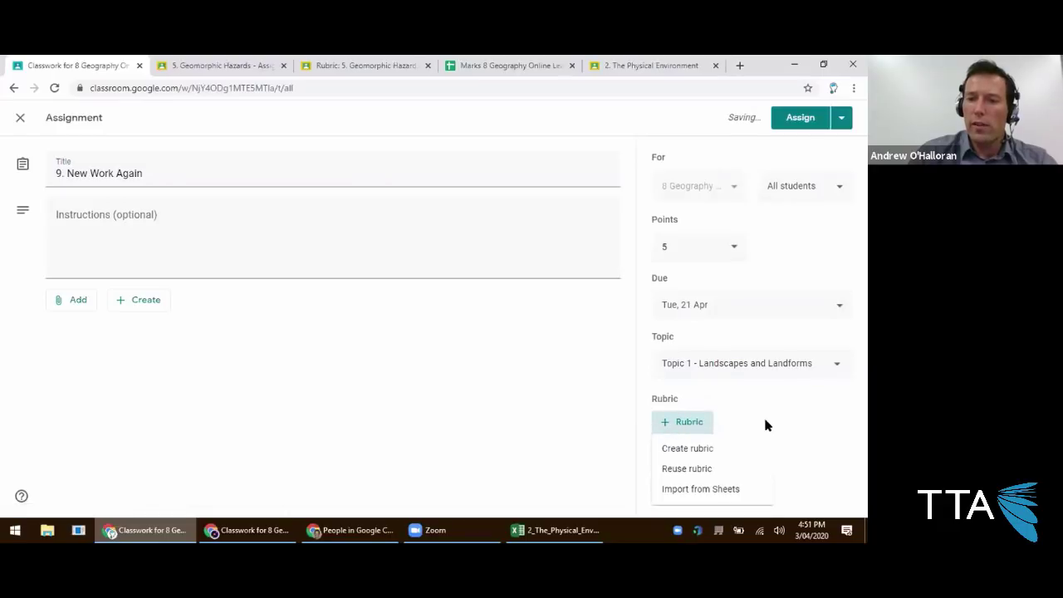
Preview, then attach the reused 2. The Physical Environment rubric.
click(717, 470)
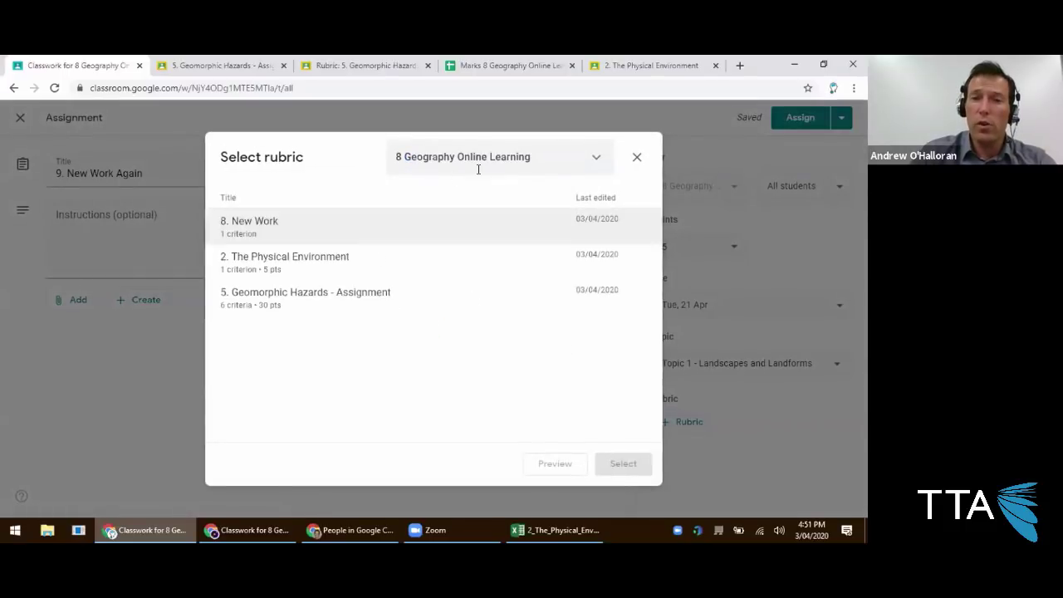
click(295, 263)
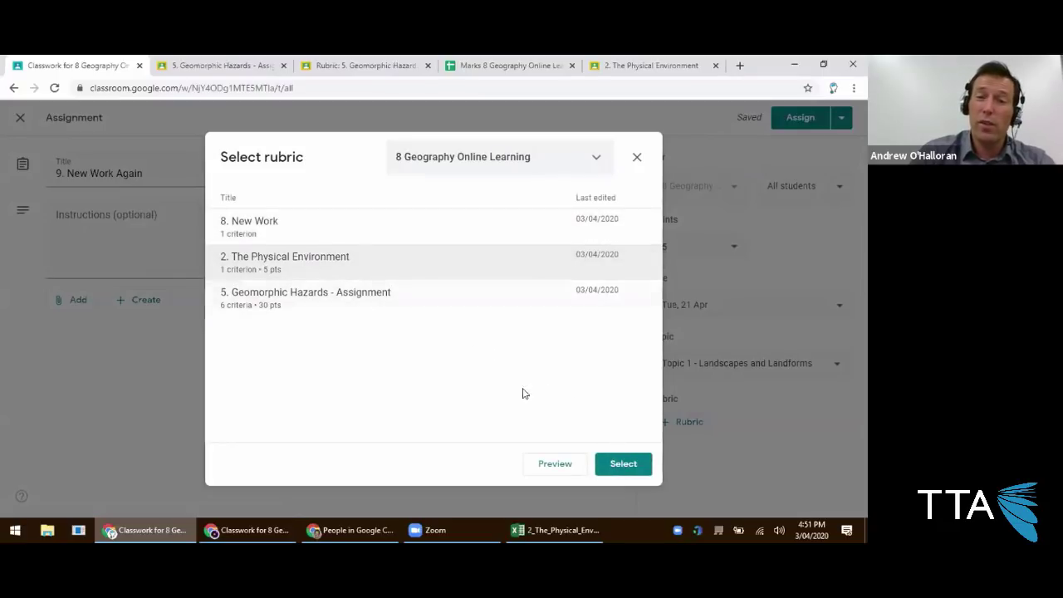
click(557, 466)
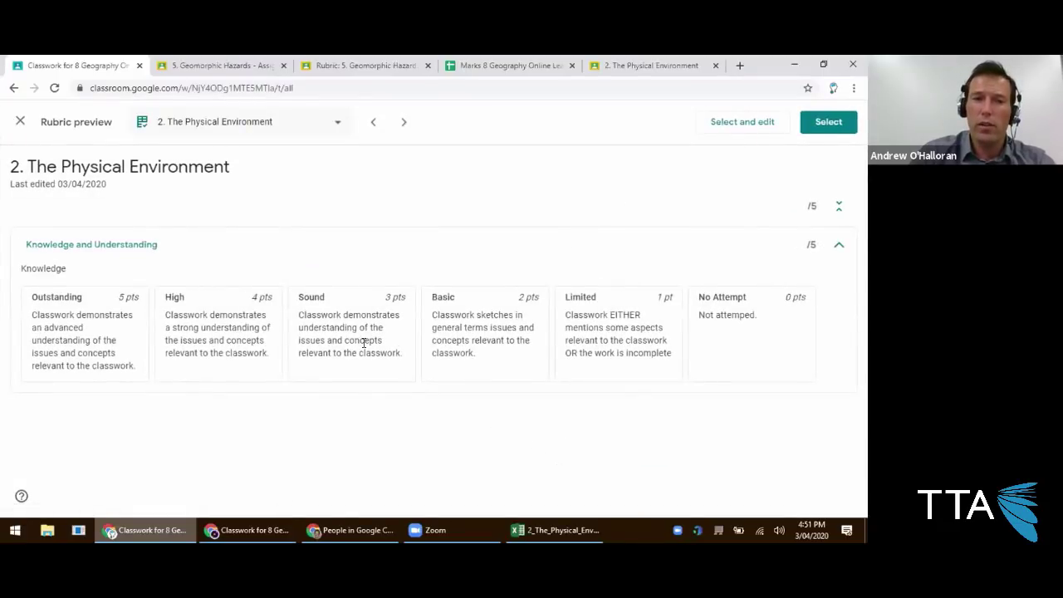
click(20, 123)
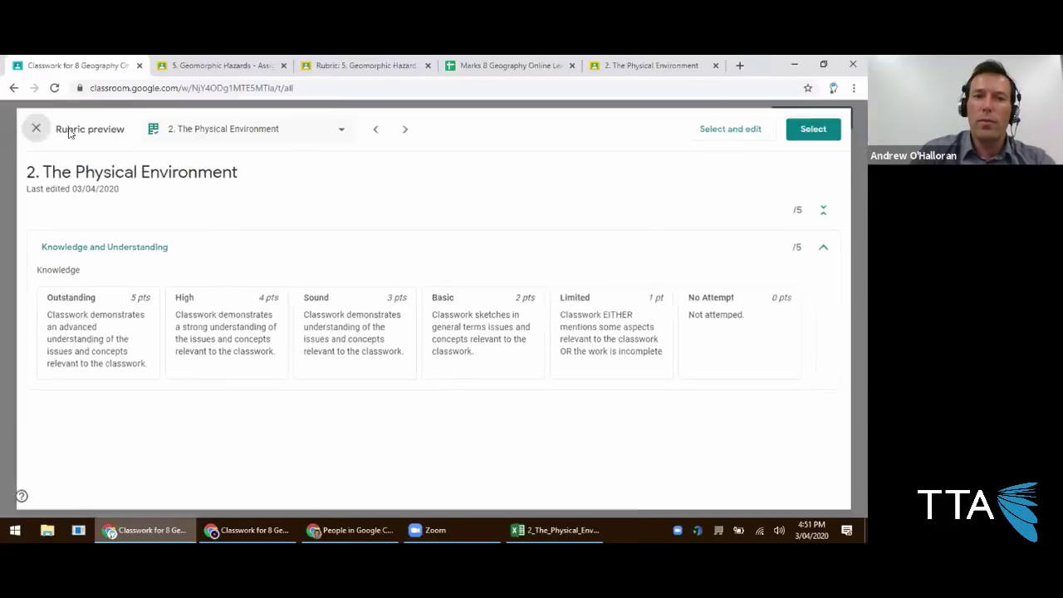
click(689, 423)
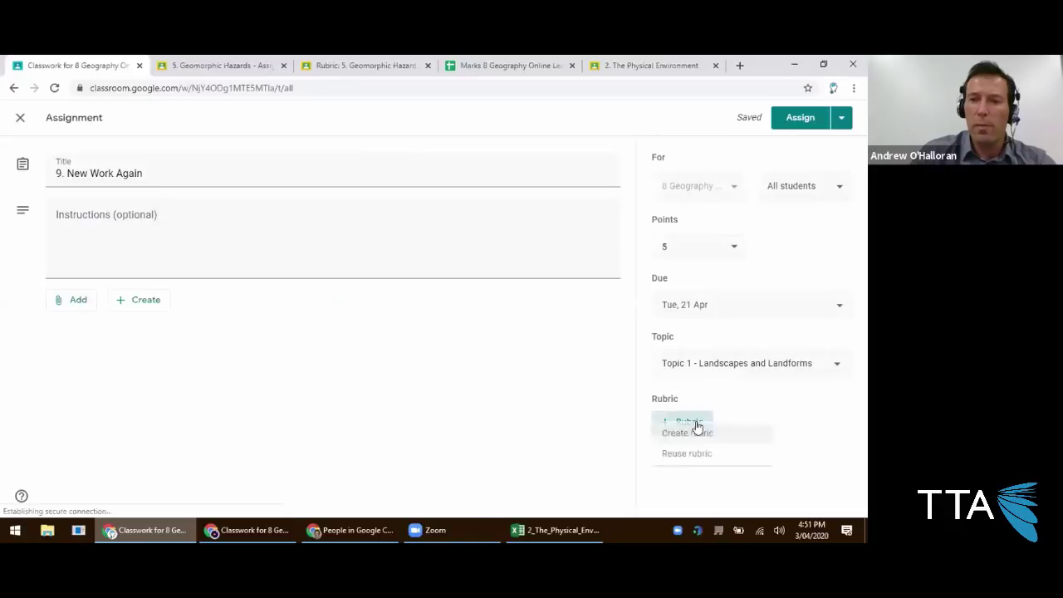
click(694, 469)
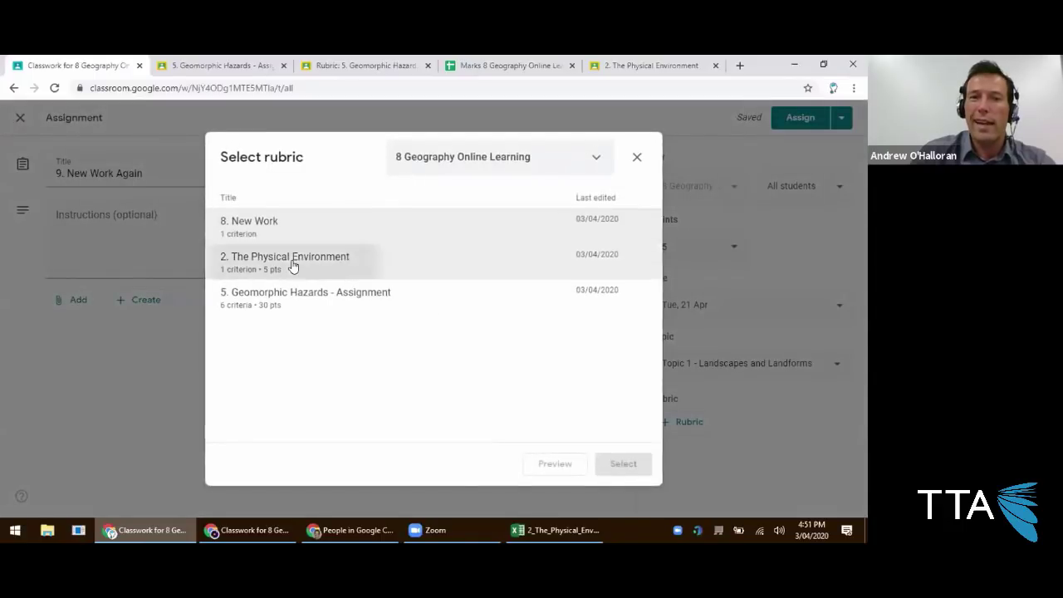
click(297, 262)
click(622, 463)
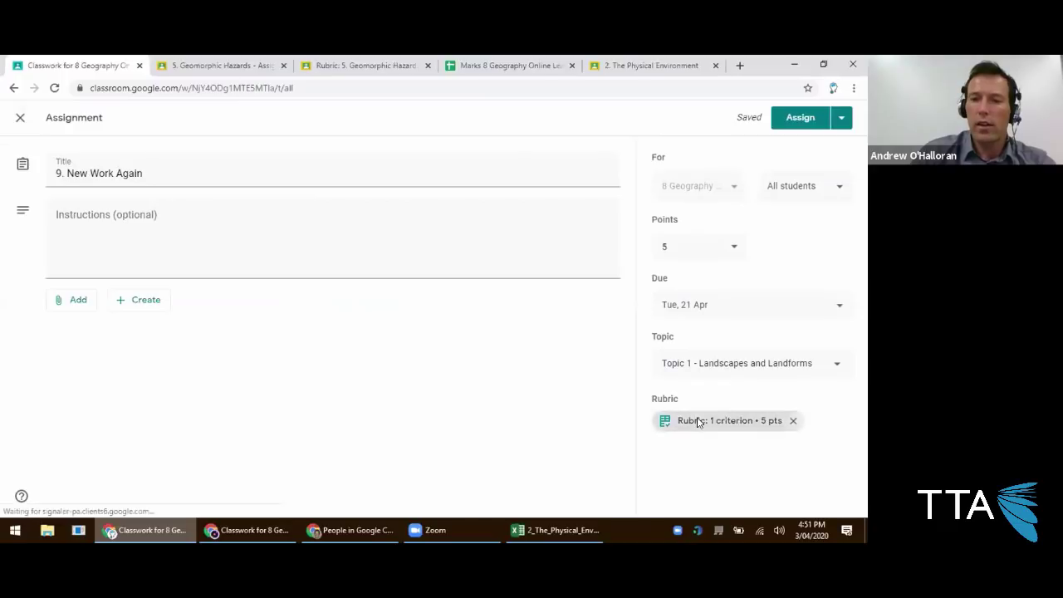
Reword 'classwork' to 'Class work' in all five rubric levels, save, and assign the work.
click(695, 423)
click(829, 162)
click(788, 193)
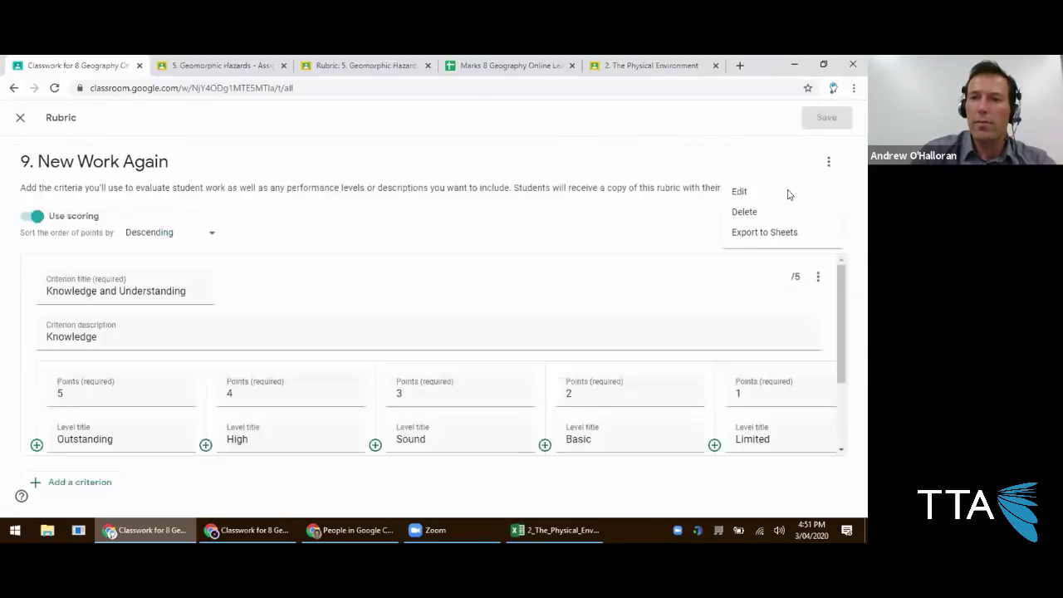
scroll(359, 346, down, 2)
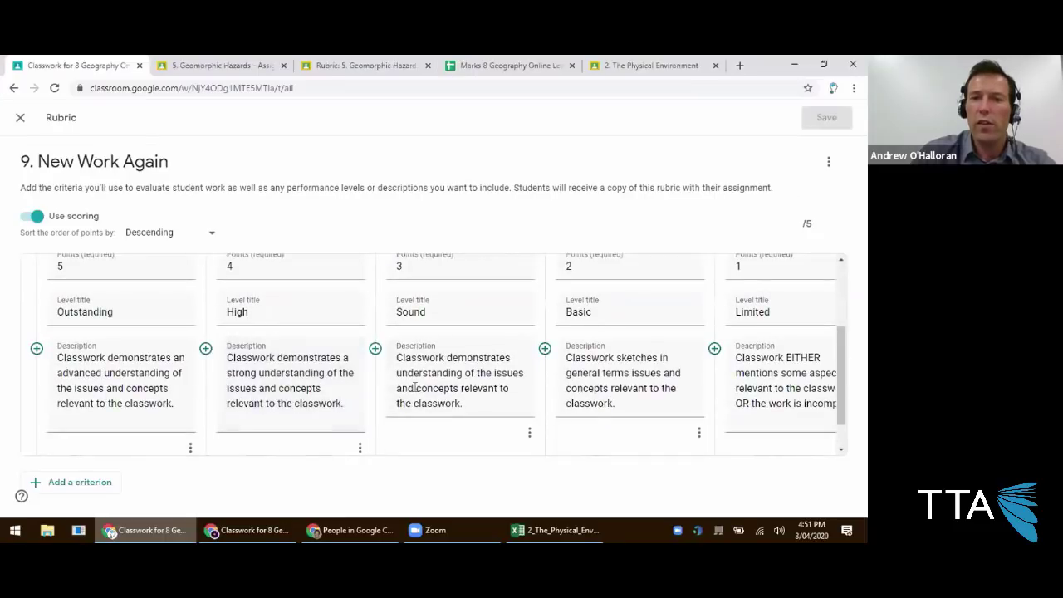
scroll(410, 443, up, 1)
scroll(424, 422, down, 1)
double_click(423, 423)
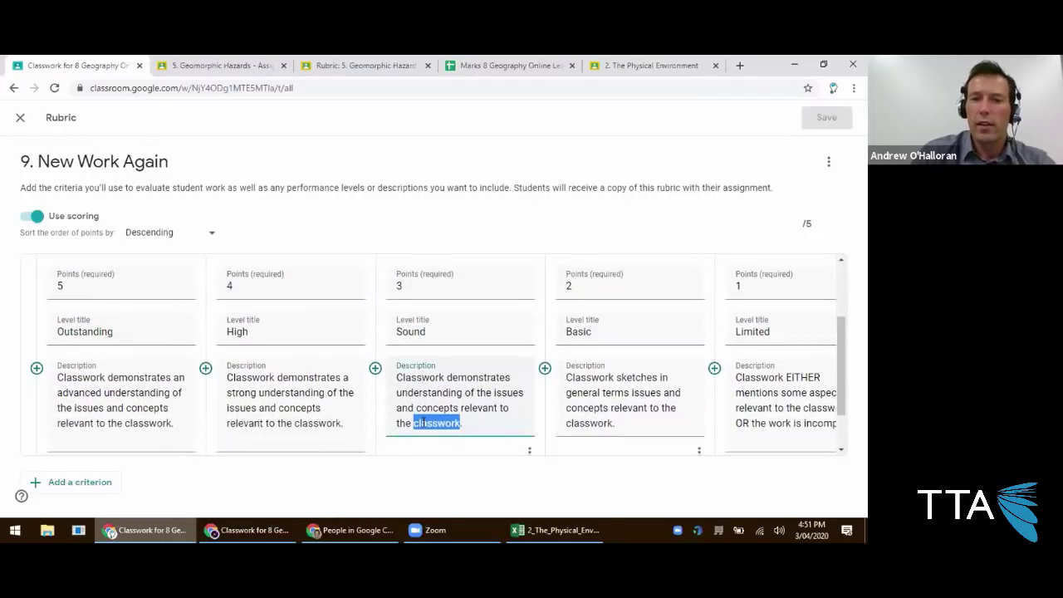
click(423, 377)
click(591, 377)
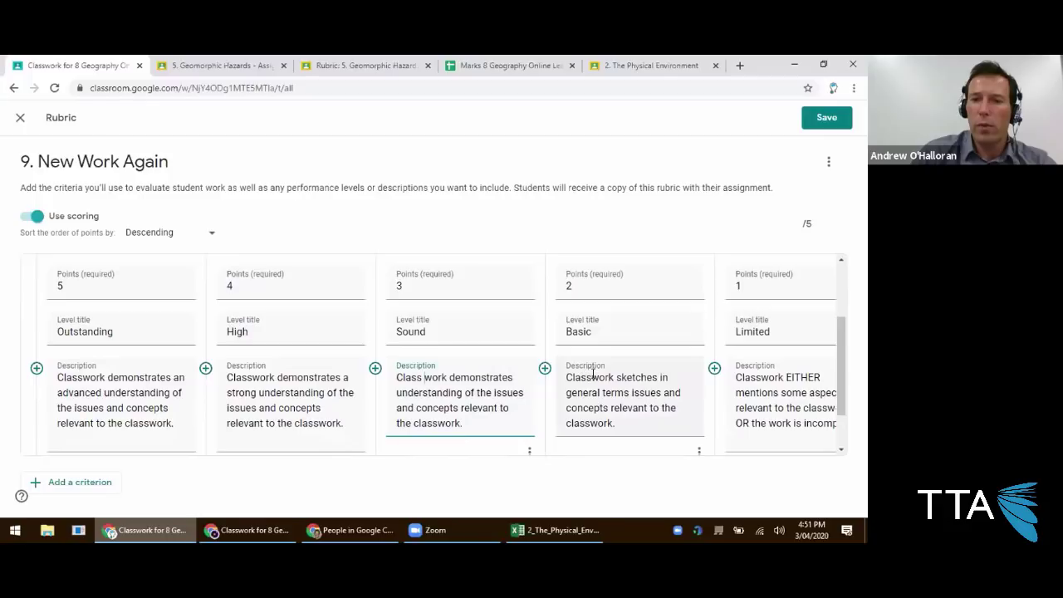
click(760, 376)
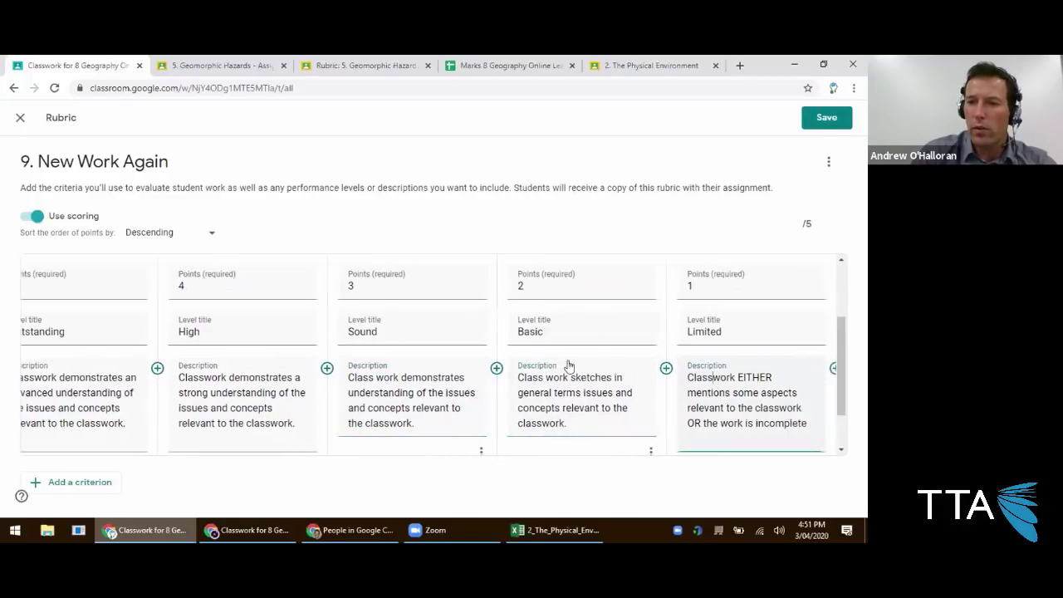
click(207, 377)
click(82, 375)
click(827, 117)
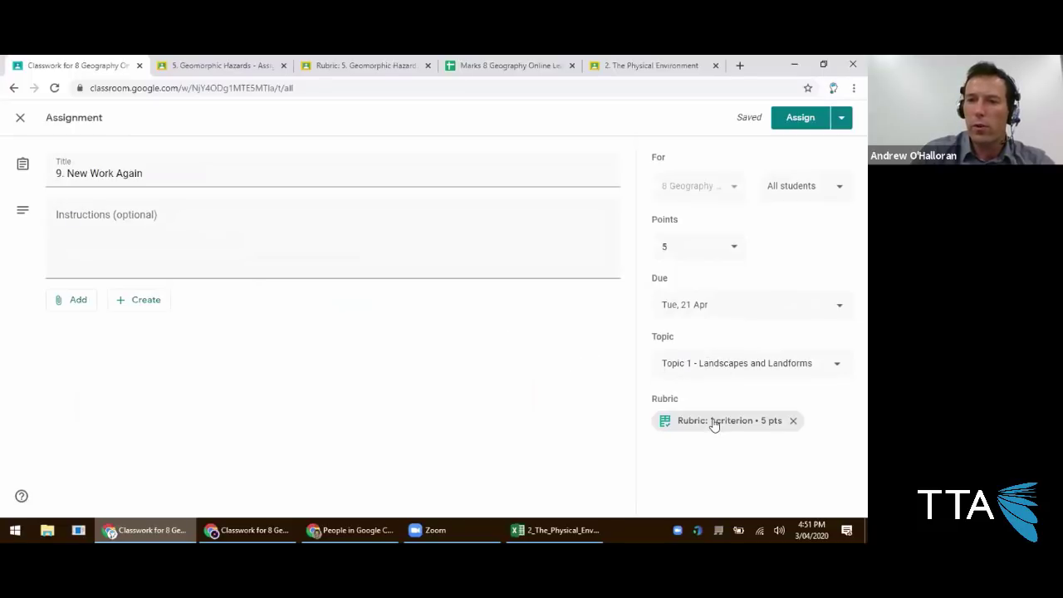
click(790, 114)
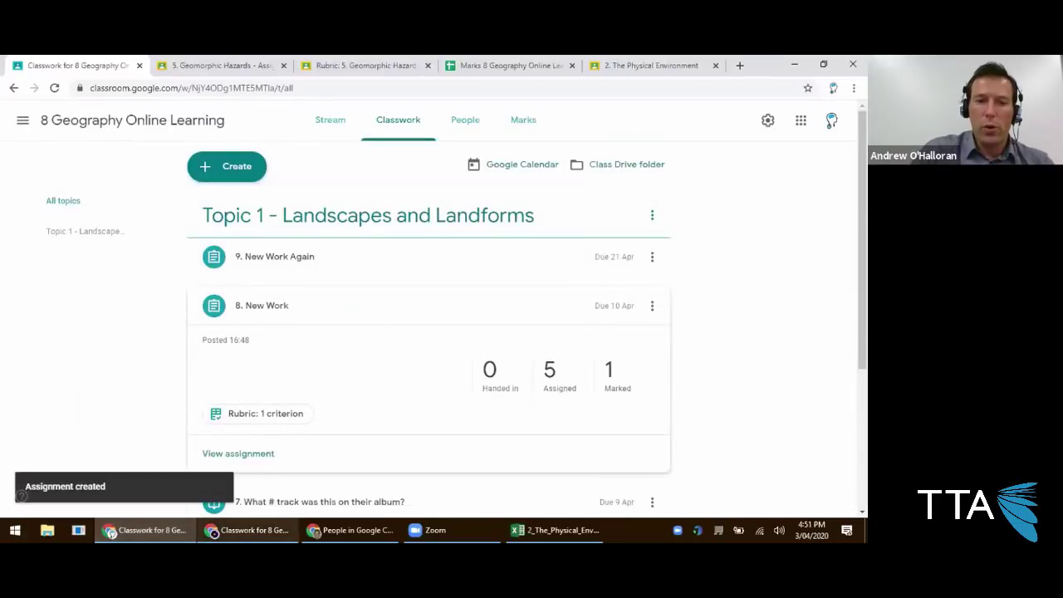
click(205, 530)
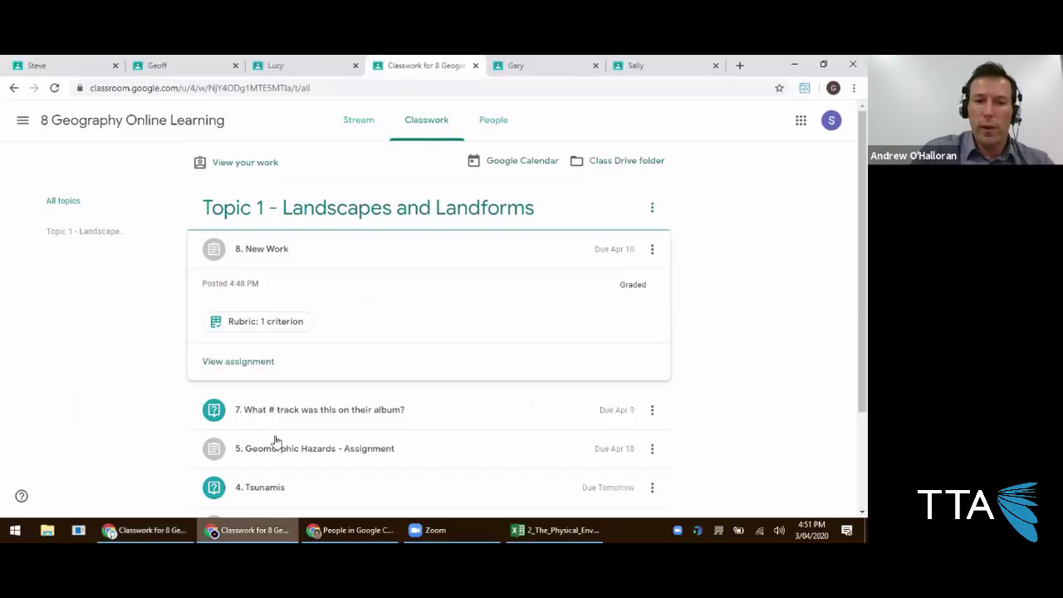
click(640, 65)
click(438, 124)
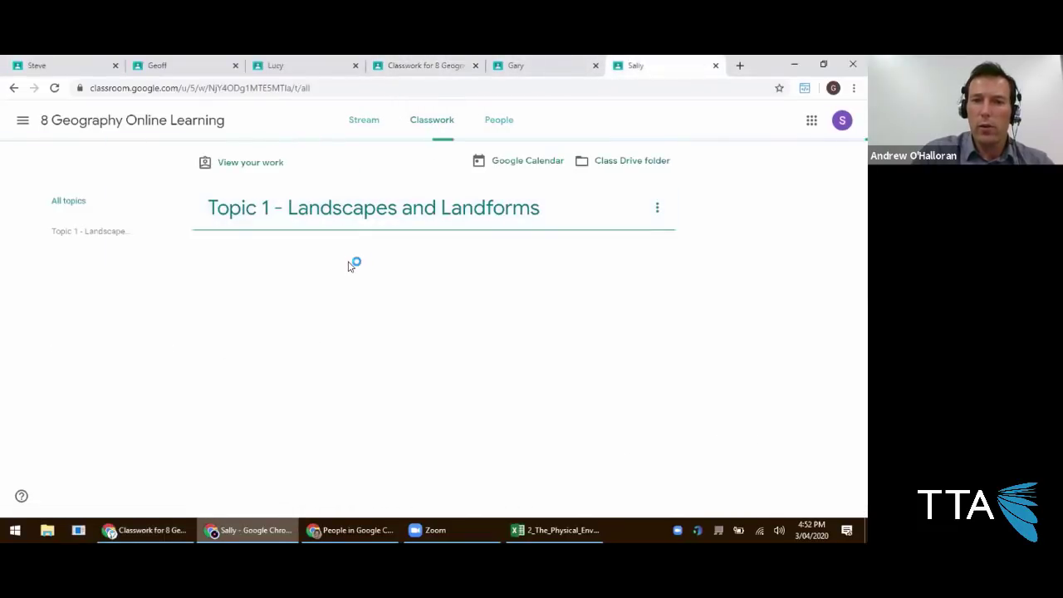
click(304, 255)
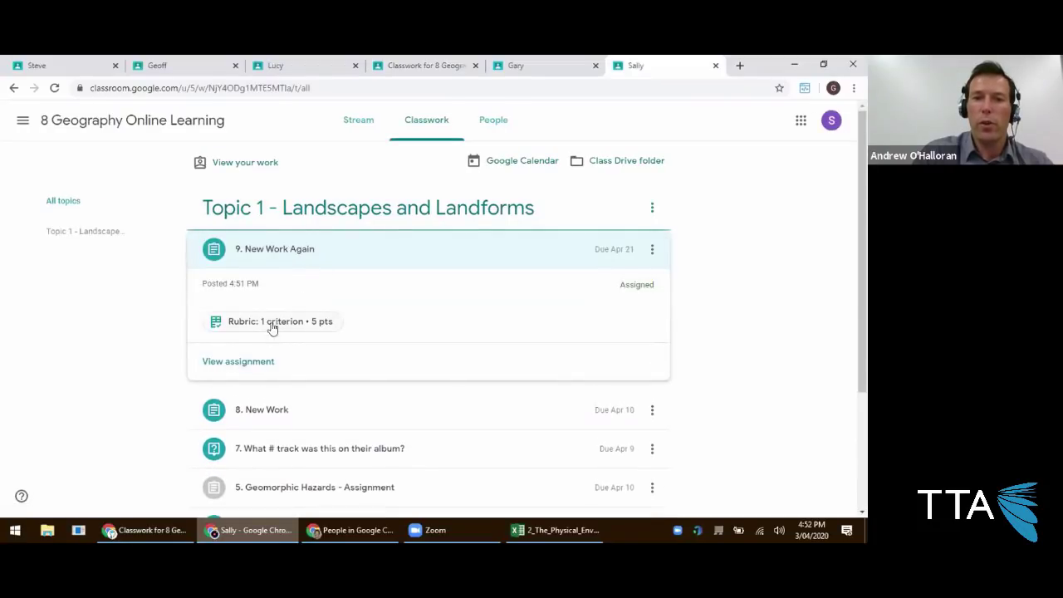
click(257, 362)
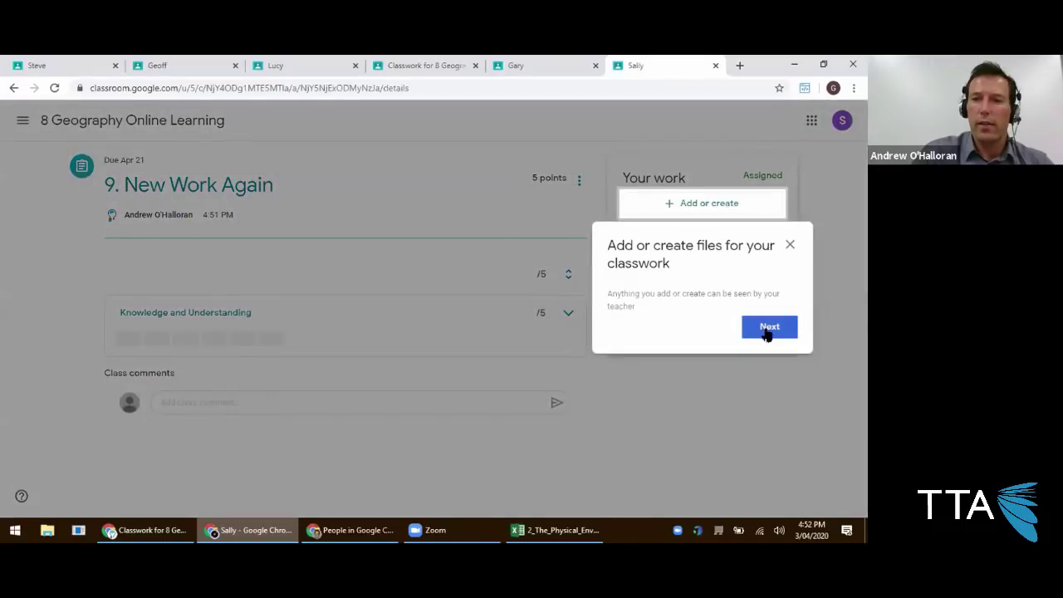
click(768, 329)
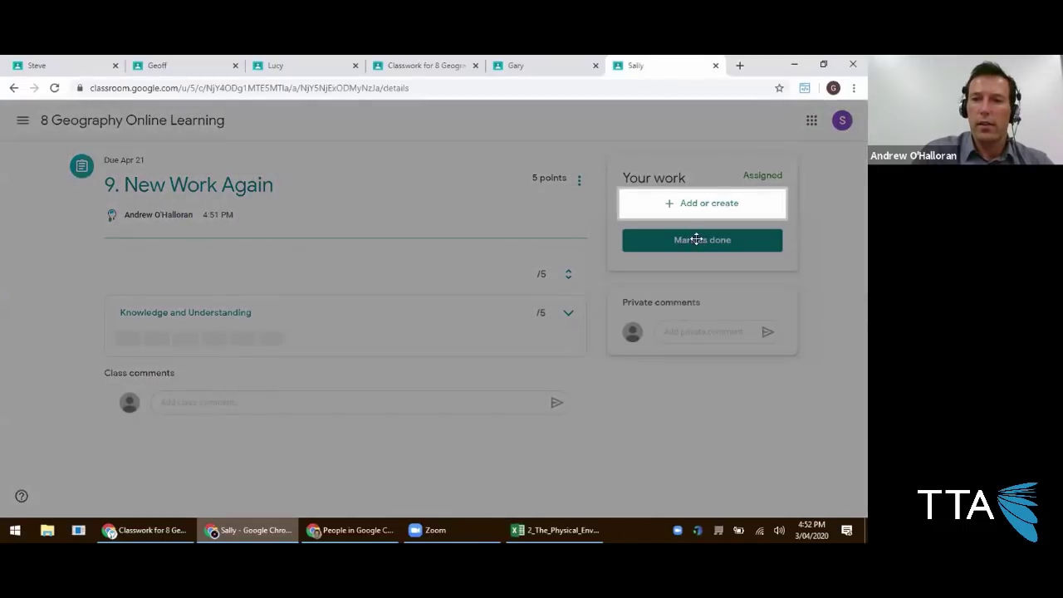
click(769, 360)
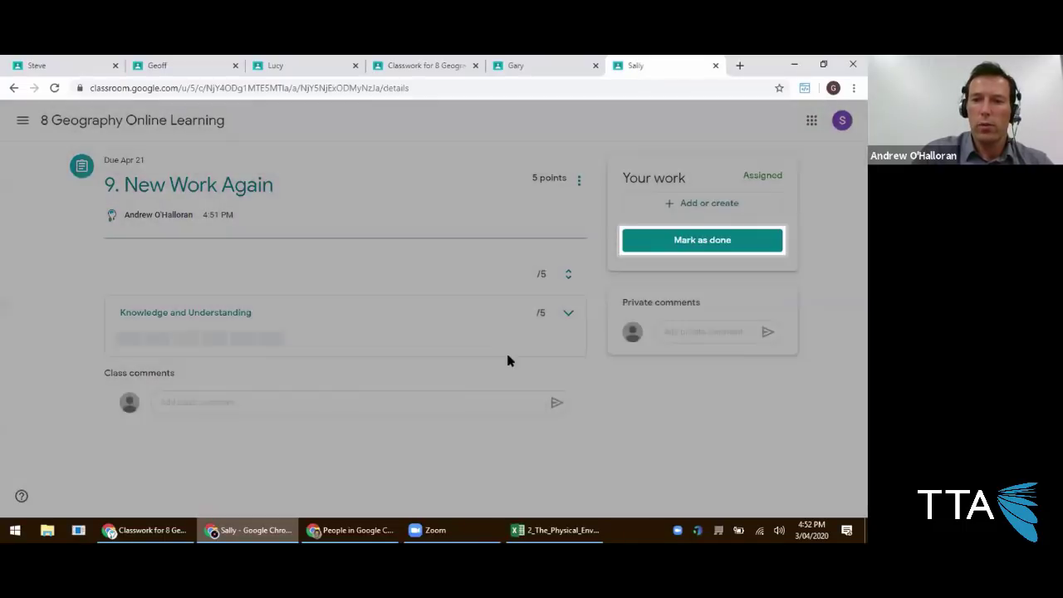
click(556, 322)
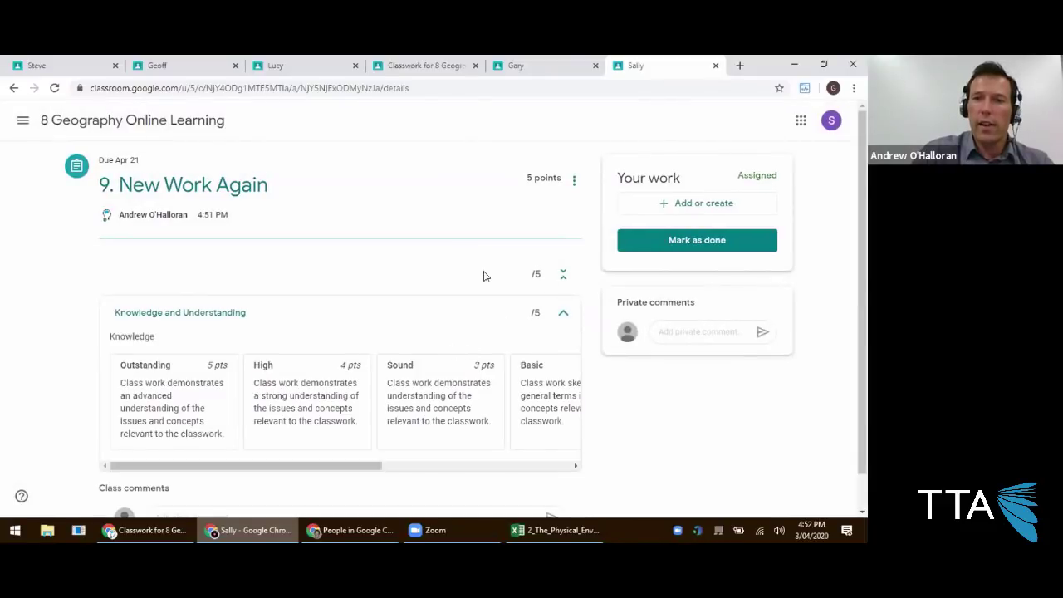
scroll(240, 413, down, 1)
drag(254, 427, 155, 421)
scroll(232, 418, right, 2)
scroll(303, 414, left, 2)
scroll(394, 399, right, 4)
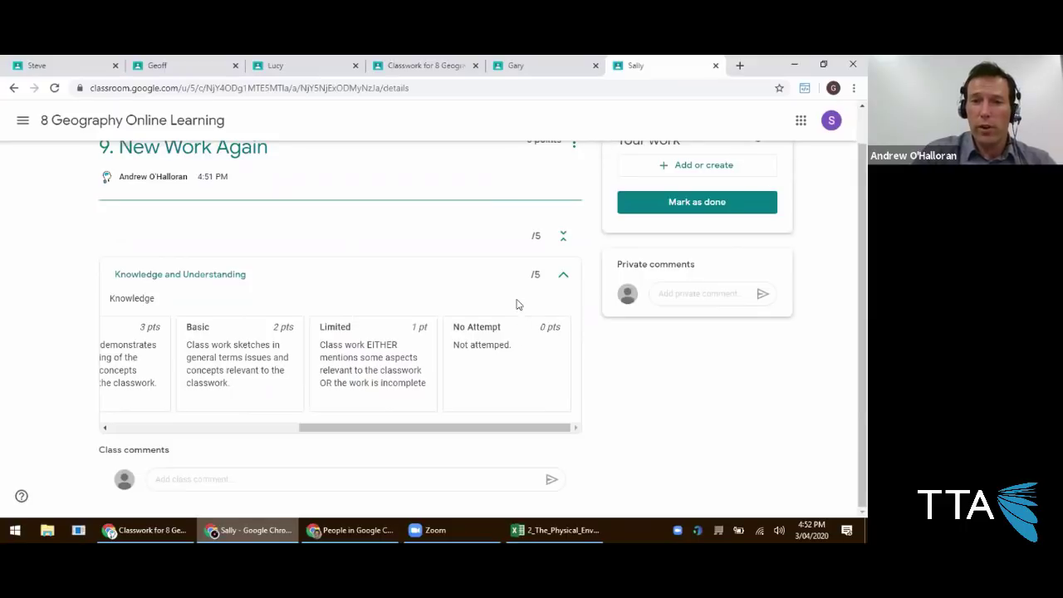
scroll(496, 288, up, 1)
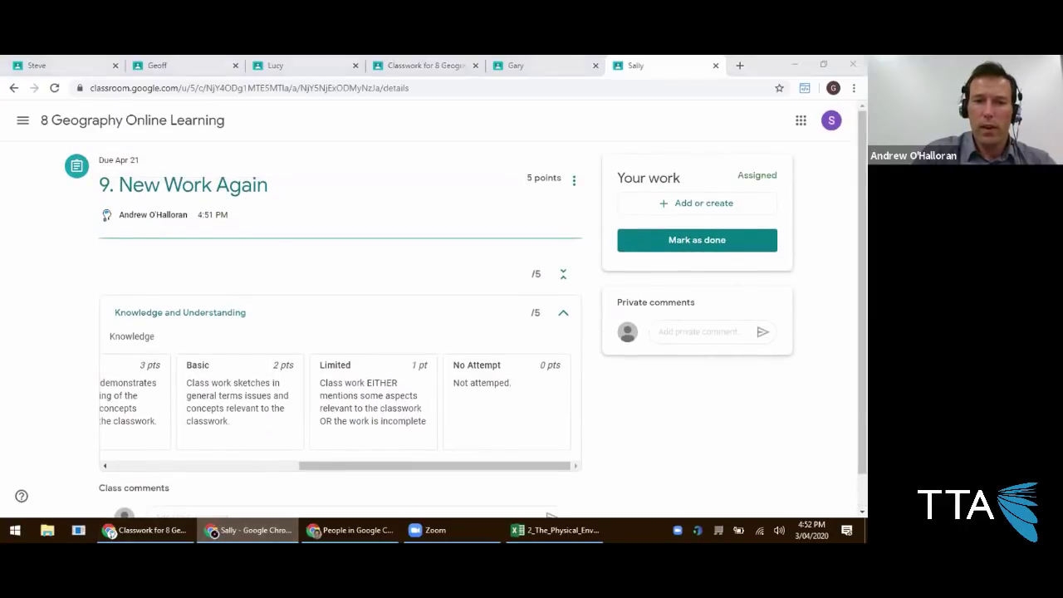
click(145, 530)
click(349, 530)
click(146, 530)
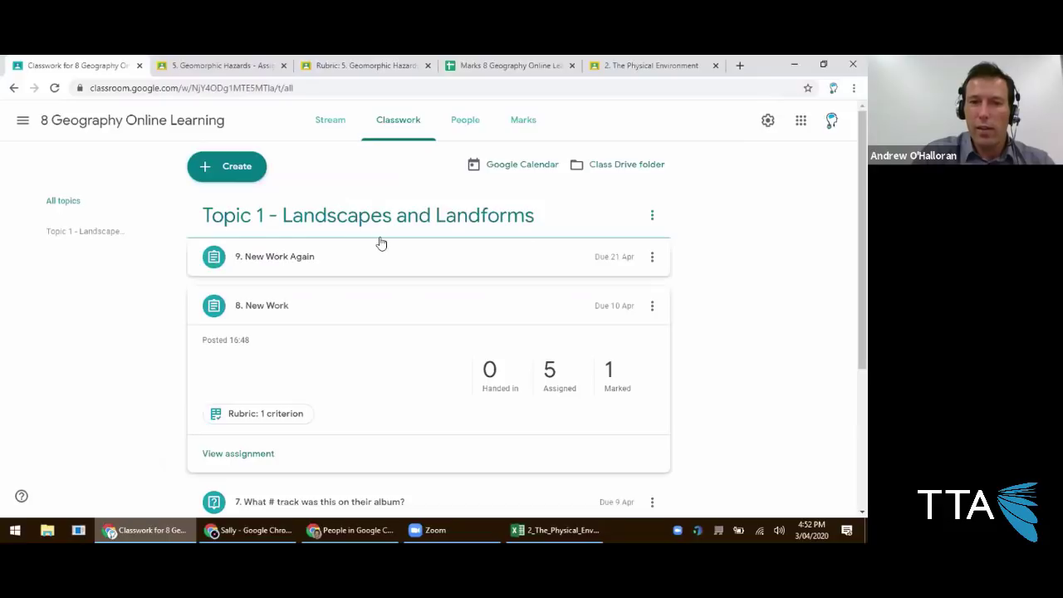
Start a new assignment titled 10. New Work Finally.
scroll(383, 249, down, 1)
scroll(268, 227, up, 1)
click(231, 166)
click(235, 204)
text(10. New Work Finally)
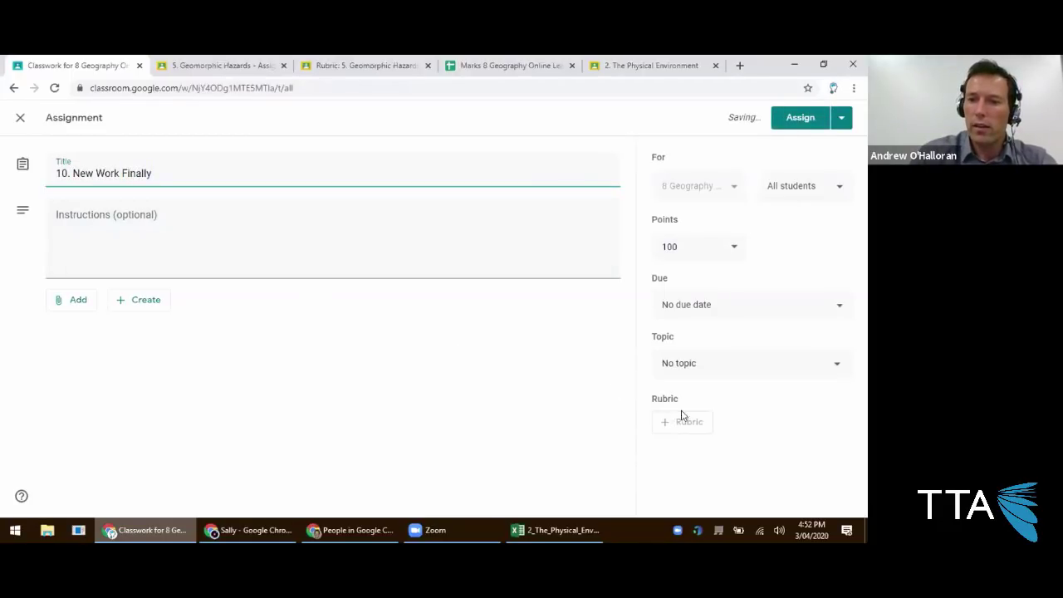
click(290, 238)
Set 5 points, a 24 April due date, Topic 1 - Landscapes and Landforms, then import a rubric from Sheets.
double_click(669, 247)
text(5)
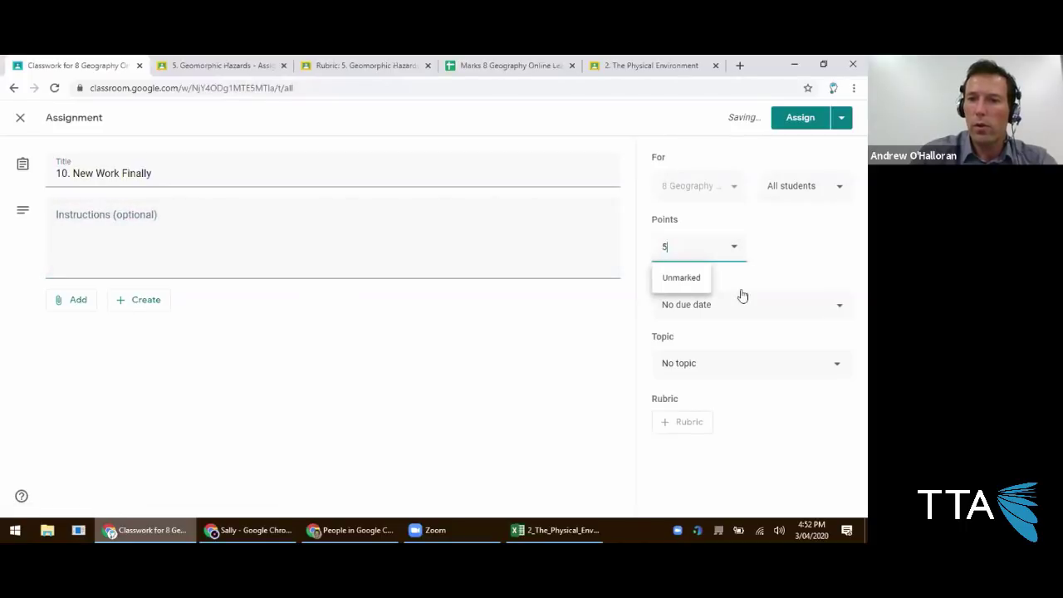
click(726, 309)
click(725, 363)
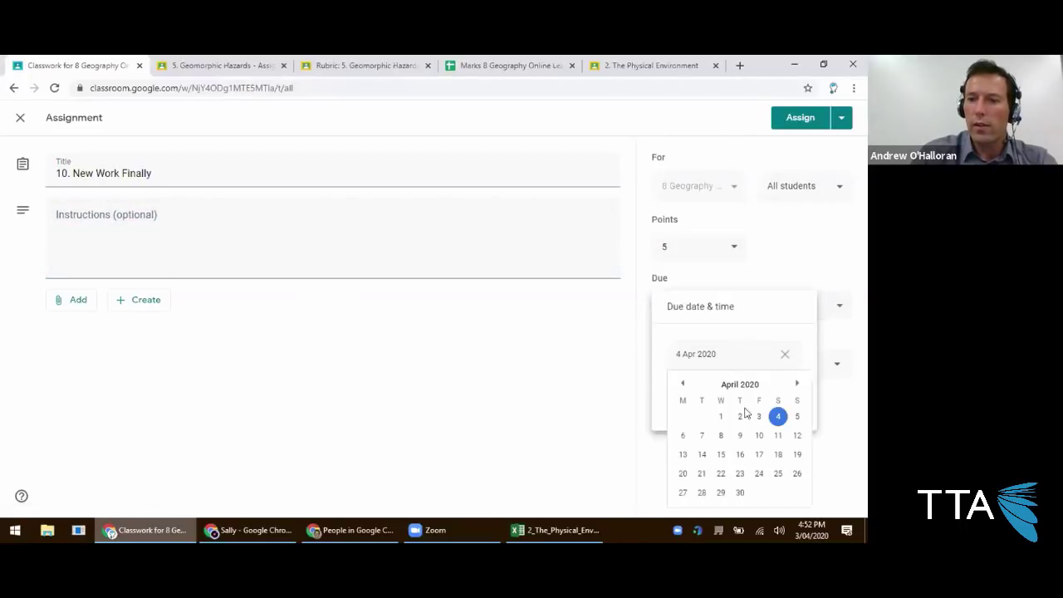
click(774, 472)
click(771, 457)
click(721, 378)
click(721, 440)
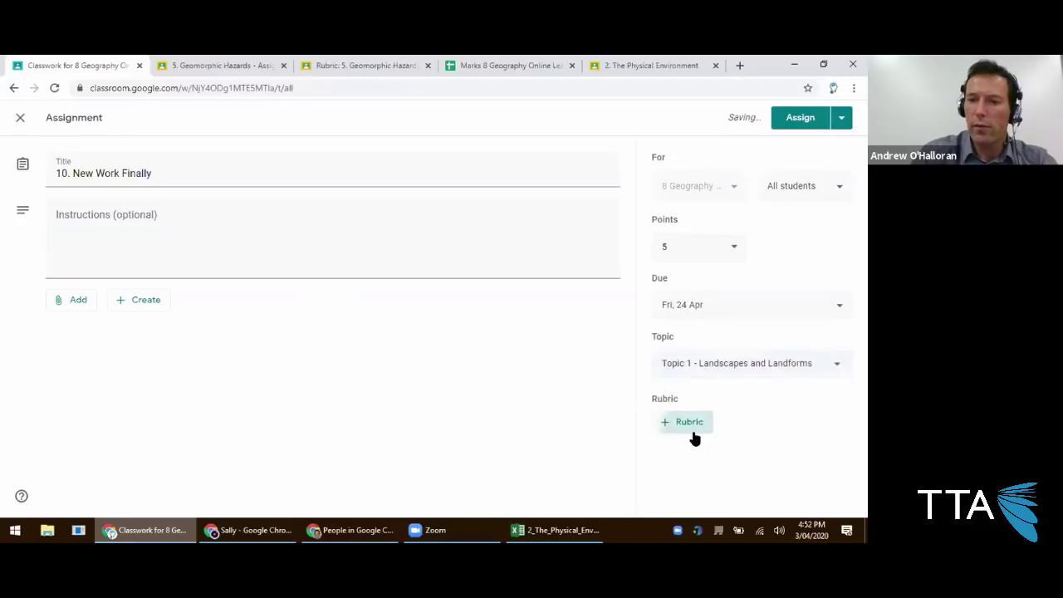
click(694, 427)
click(698, 492)
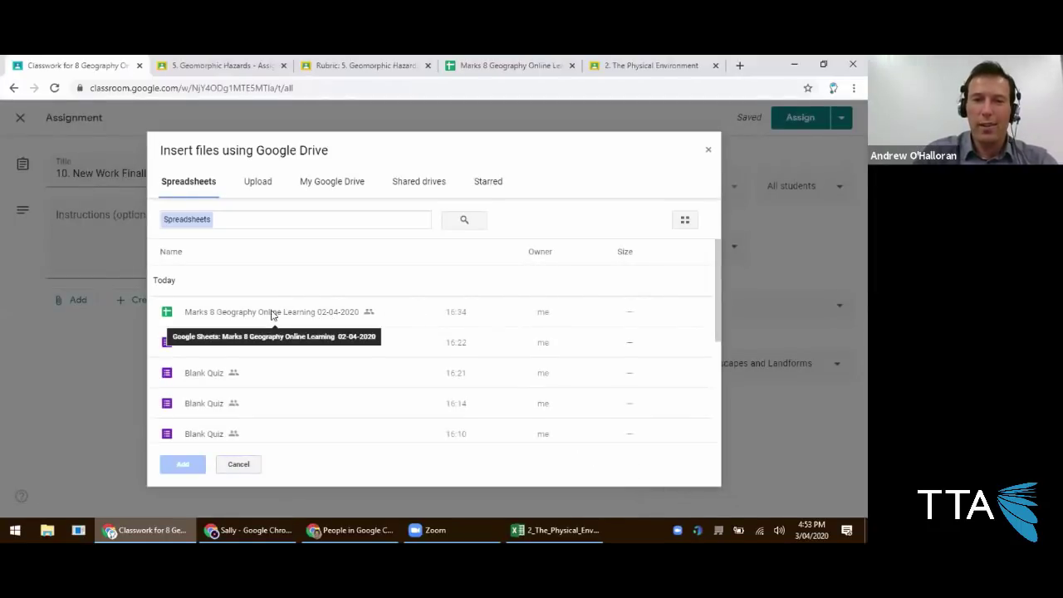
Add the Landscapes and Landforms Rubric spreadsheet from Drive as the 30-point rubric.
click(271, 314)
scroll(273, 324, down, 3)
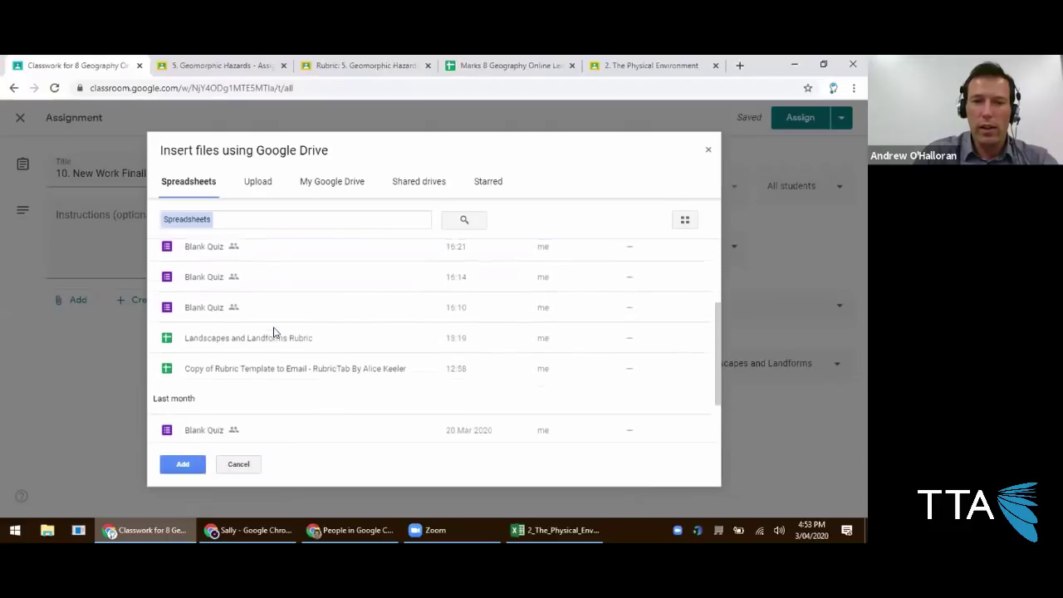
click(264, 348)
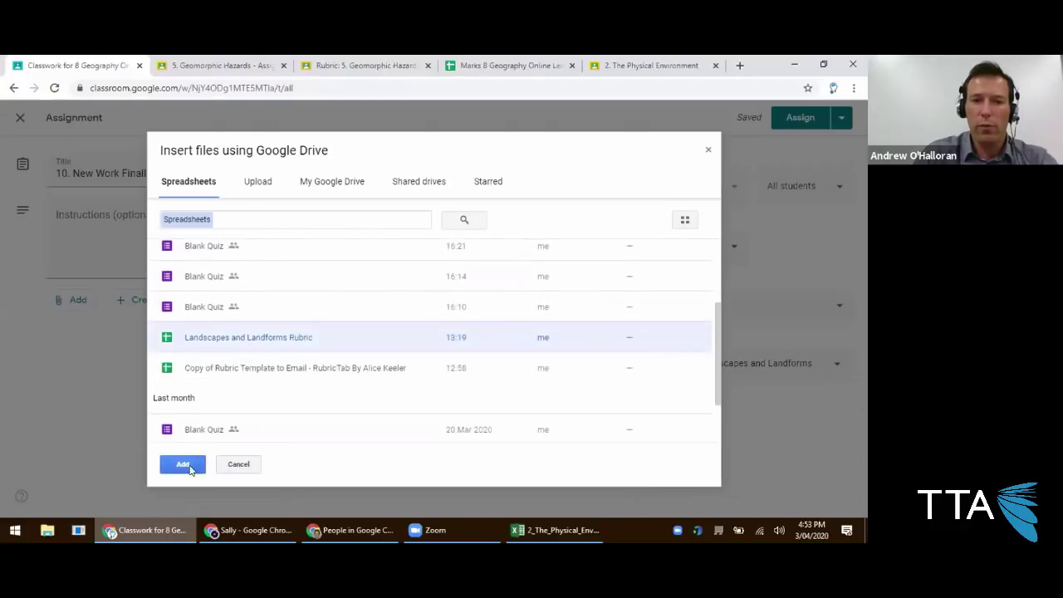
click(180, 469)
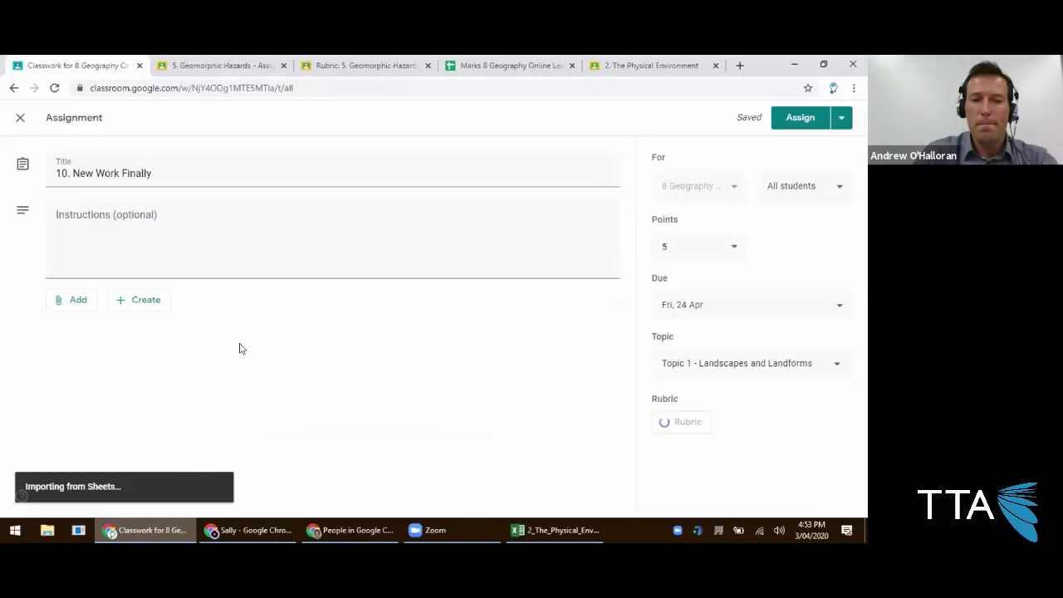
scroll(308, 287, down, 6)
scroll(311, 292, down, 10)
Delete the Title criterion and move the Structure criterion up one place.
scroll(312, 294, down, 10)
scroll(313, 292, down, 6)
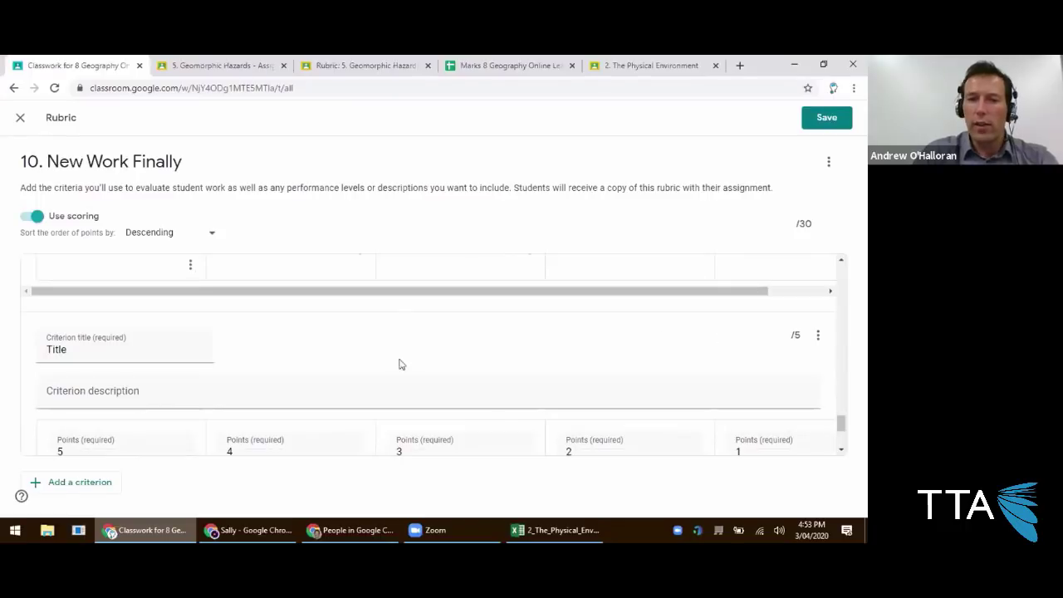
scroll(254, 394, down, 3)
scroll(175, 365, up, 2)
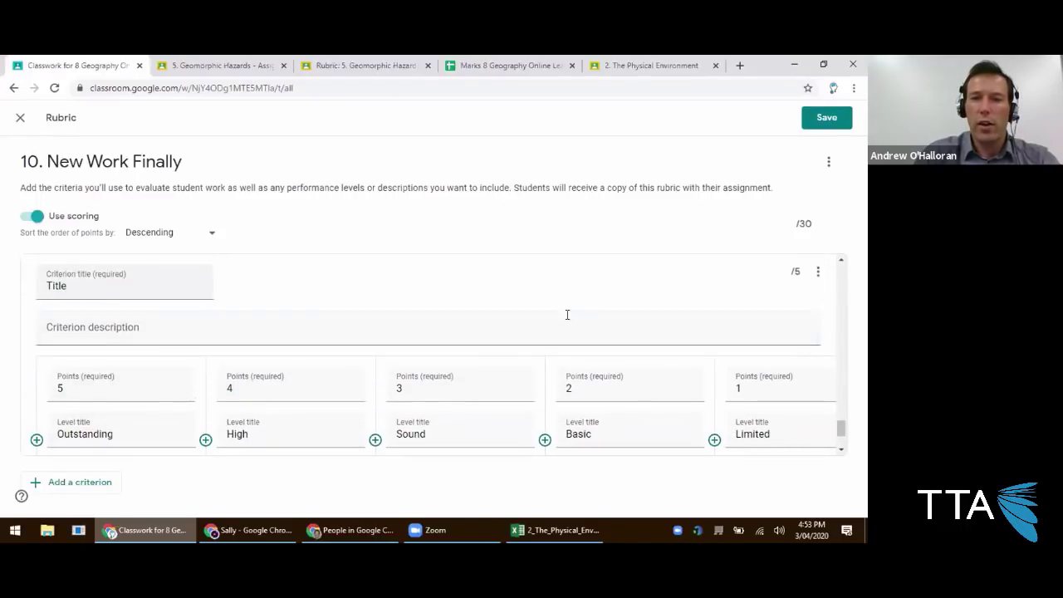
click(818, 272)
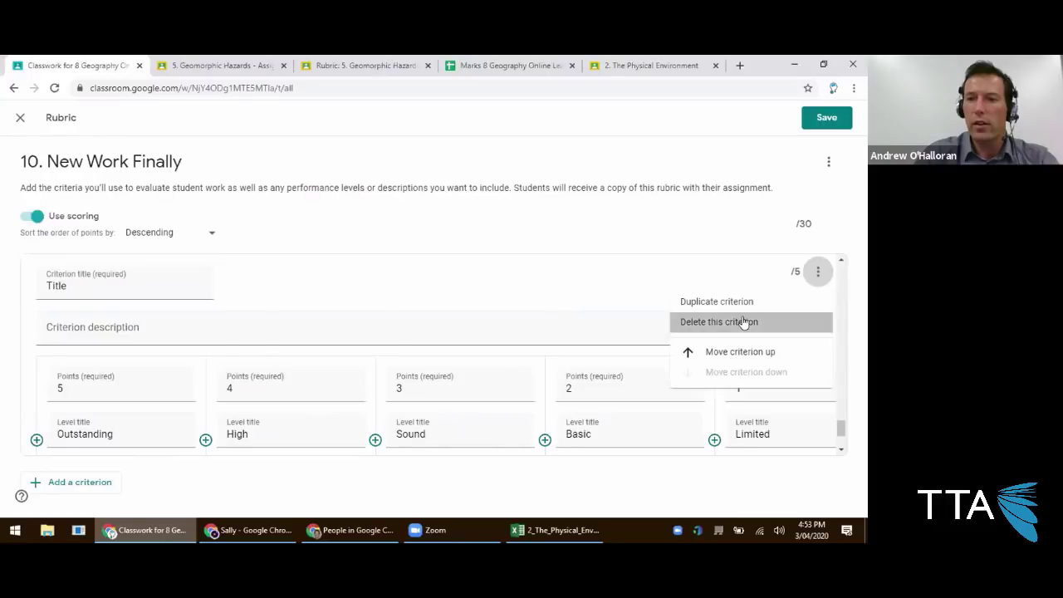
click(743, 322)
scroll(532, 342, up, 1)
scroll(541, 345, up, 3)
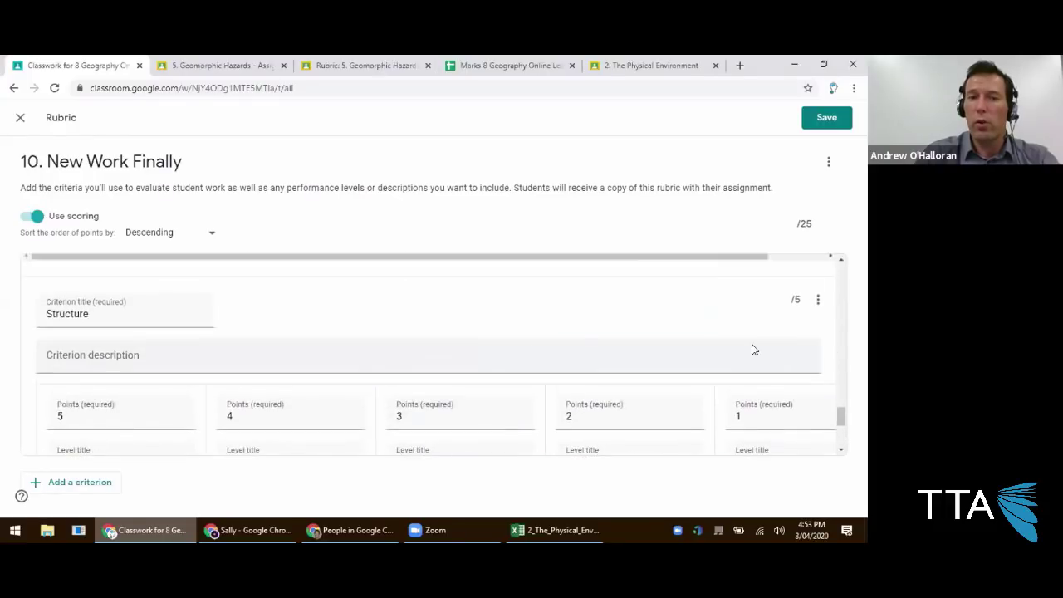
click(818, 349)
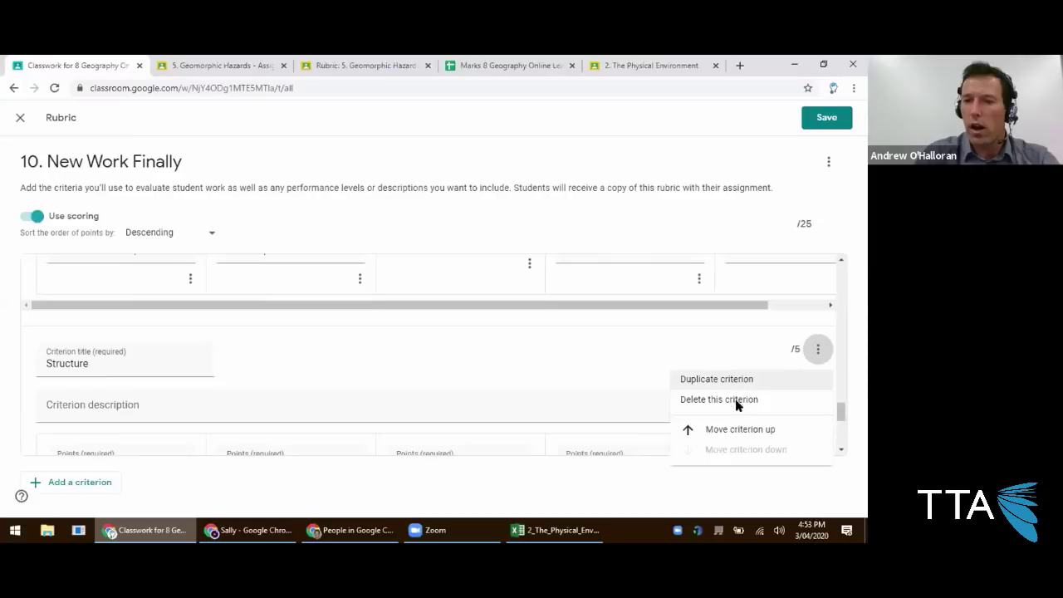
click(739, 429)
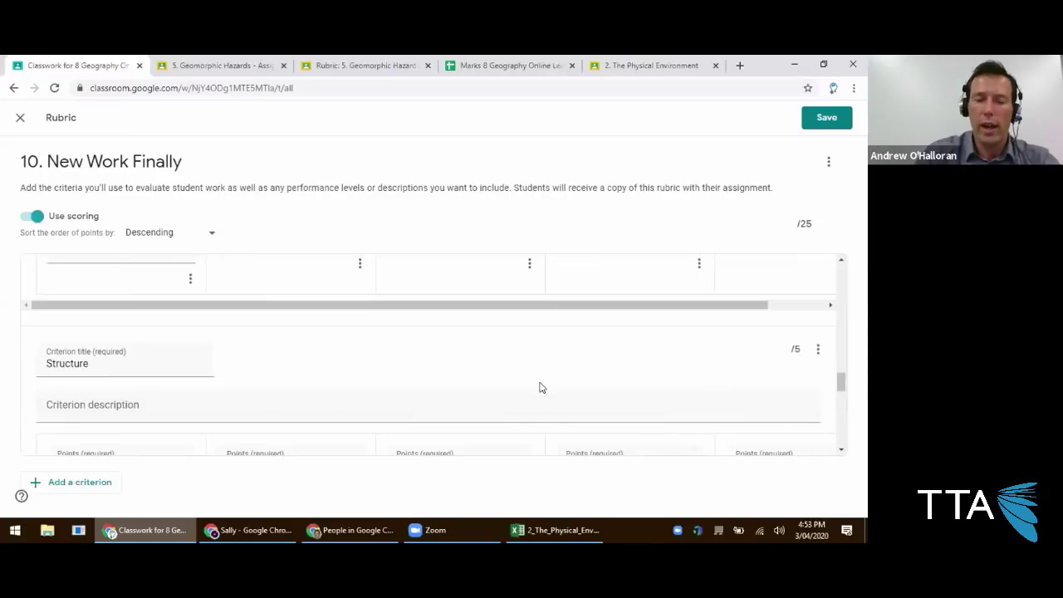
Save the 25-point rubric and assign 10. New Work Finally to all students.
scroll(536, 387, up, 5)
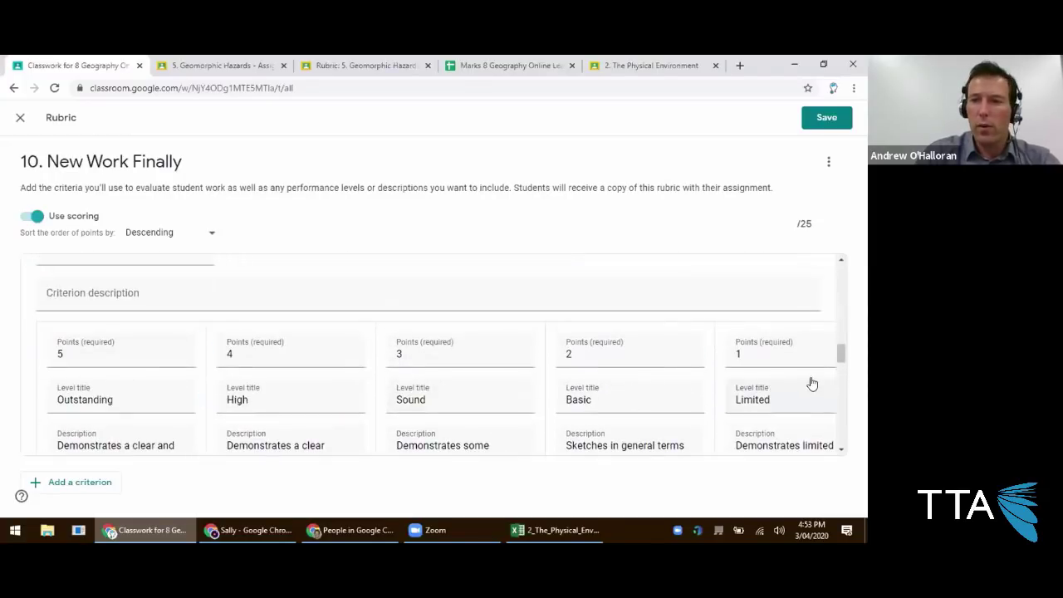
scroll(781, 385, up, 2)
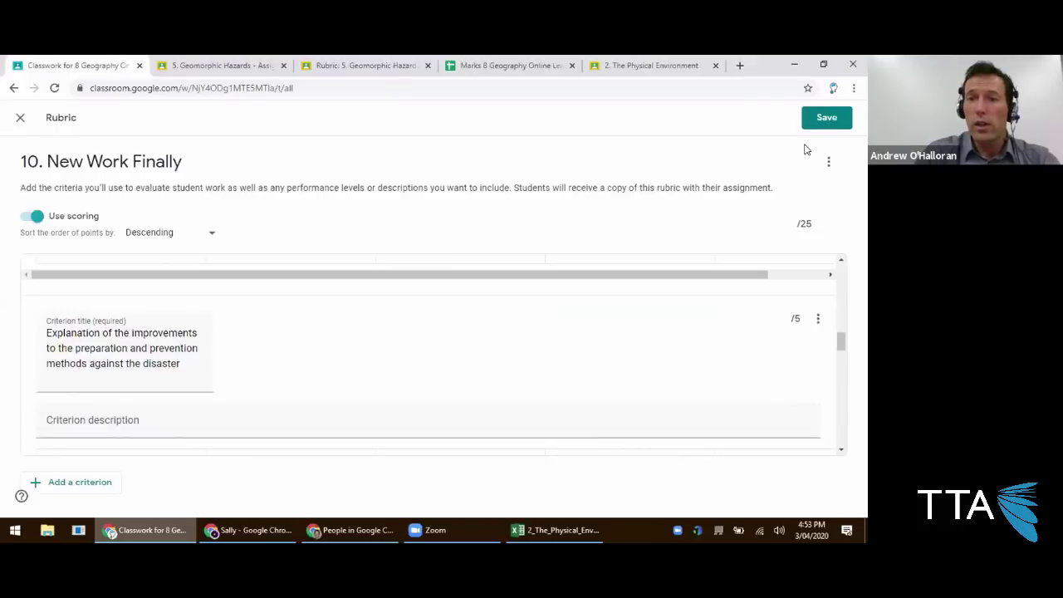
drag(781, 229, 815, 223)
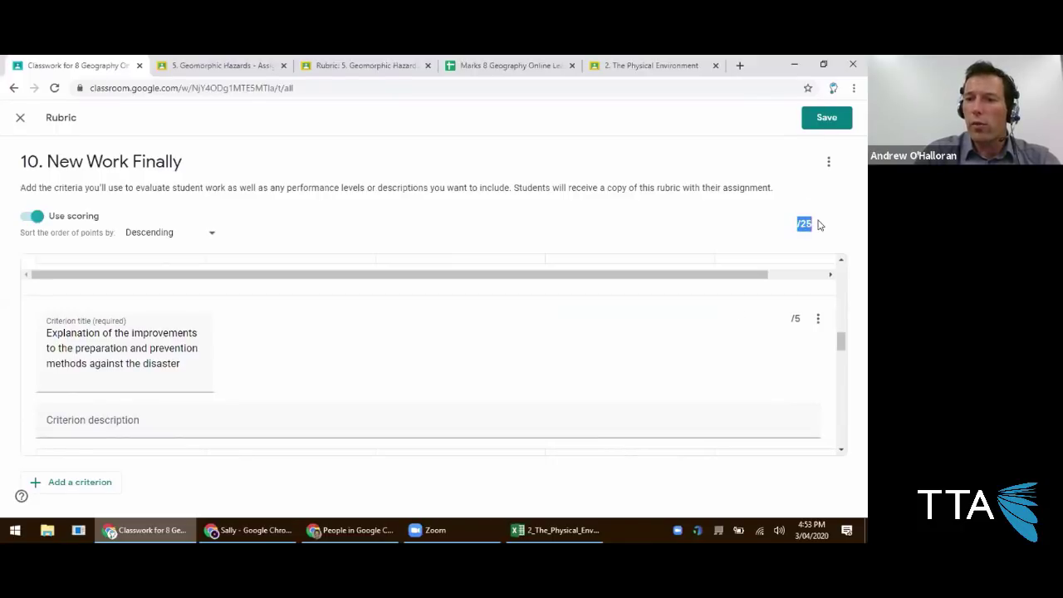
click(827, 118)
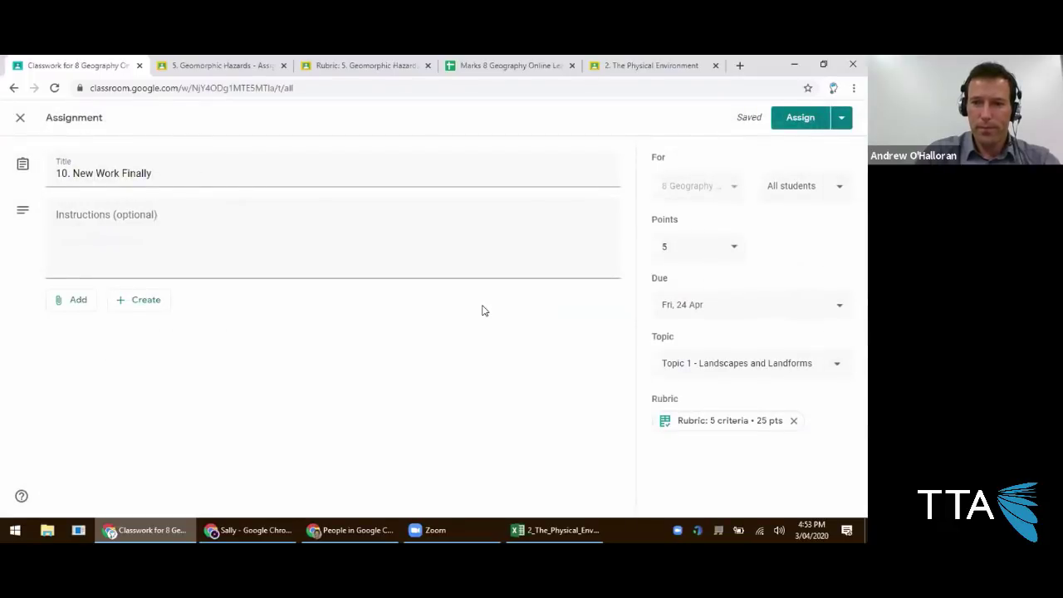
click(800, 118)
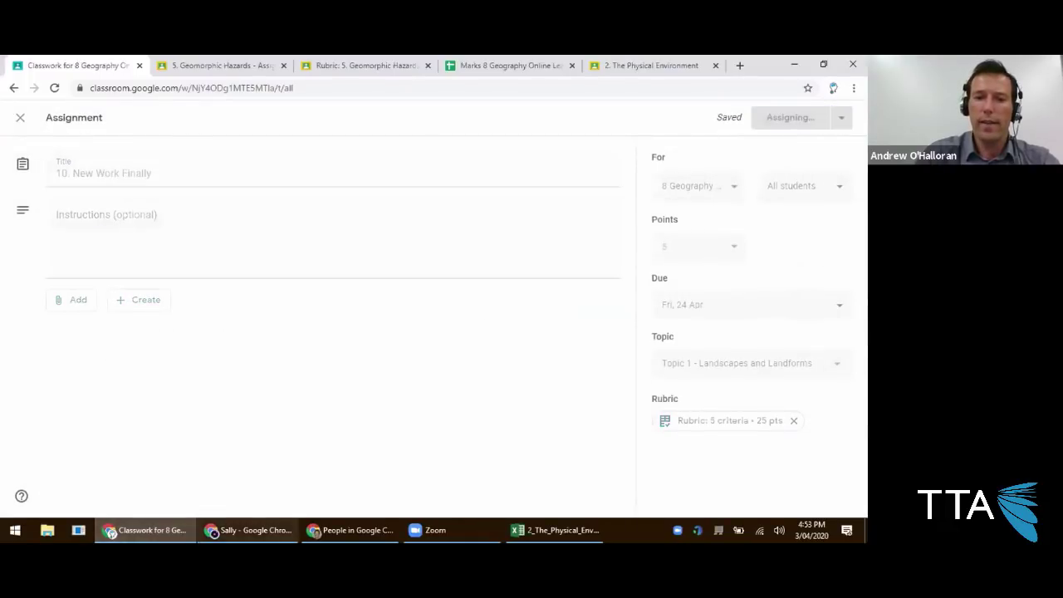
click(250, 530)
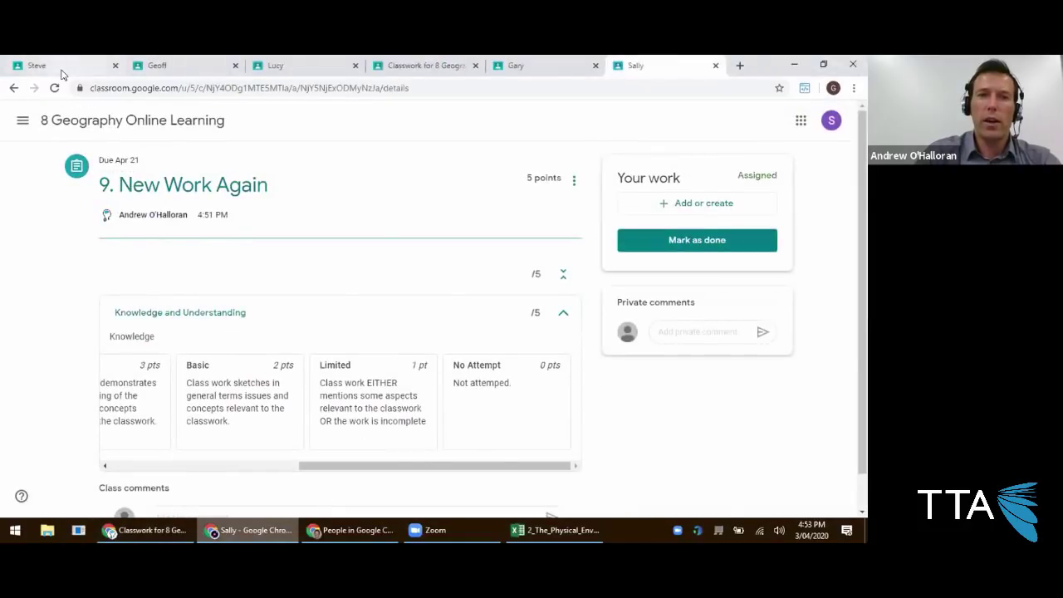
As a student, view the 25-point rubric on 10. New Work Finally, then open Guardian Summaries' People list.
click(58, 65)
click(422, 125)
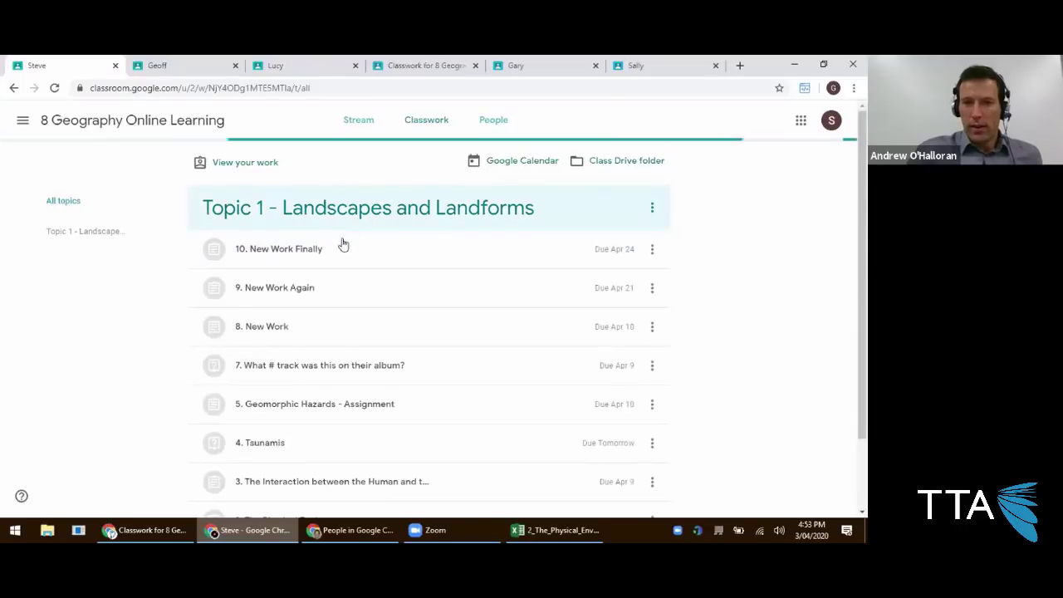
click(332, 252)
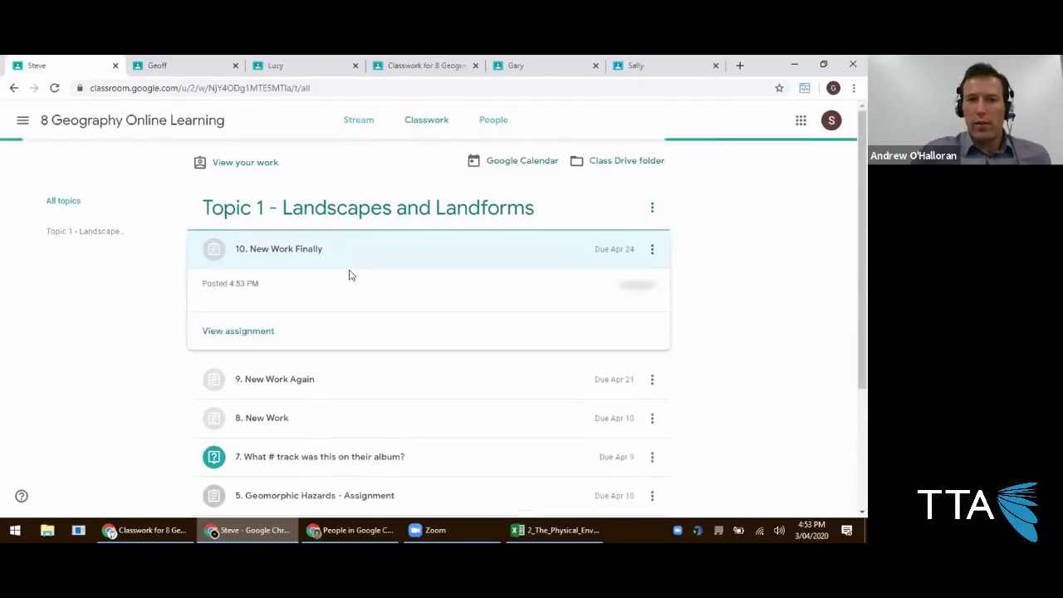
click(285, 327)
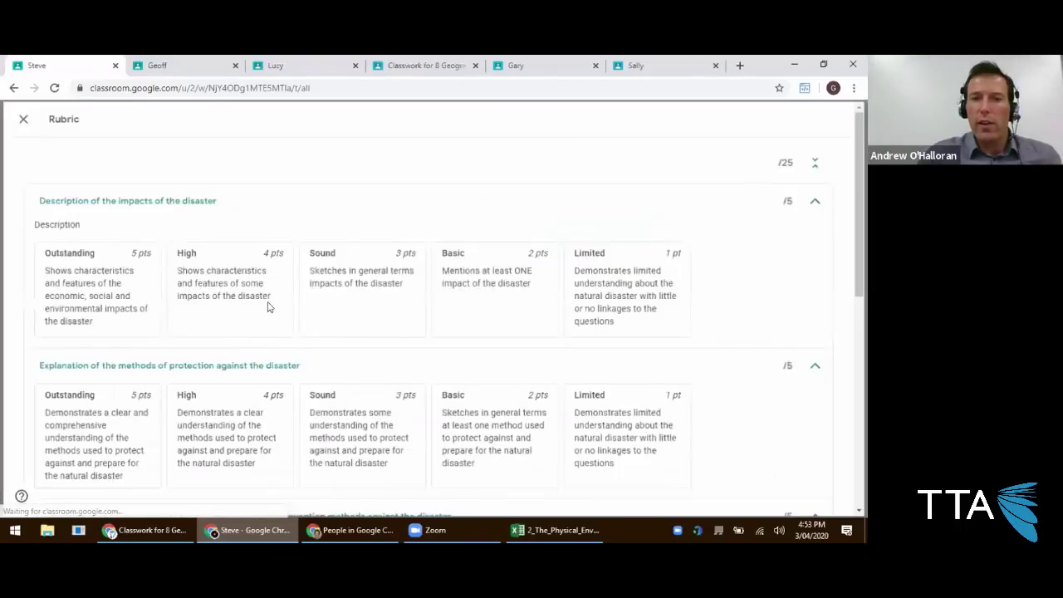
scroll(336, 280, down, 5)
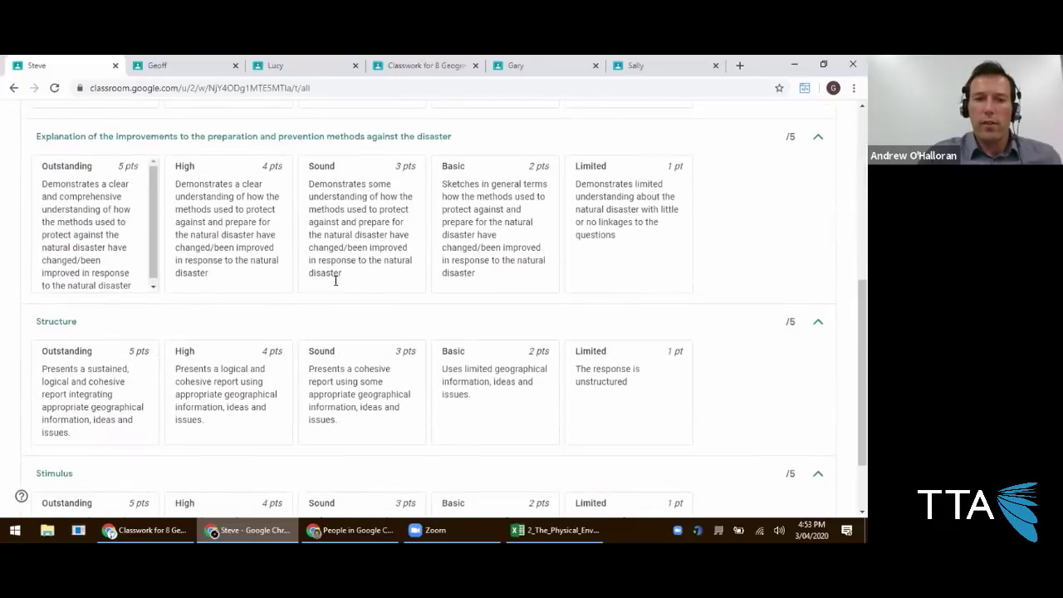
scroll(146, 194, up, 10)
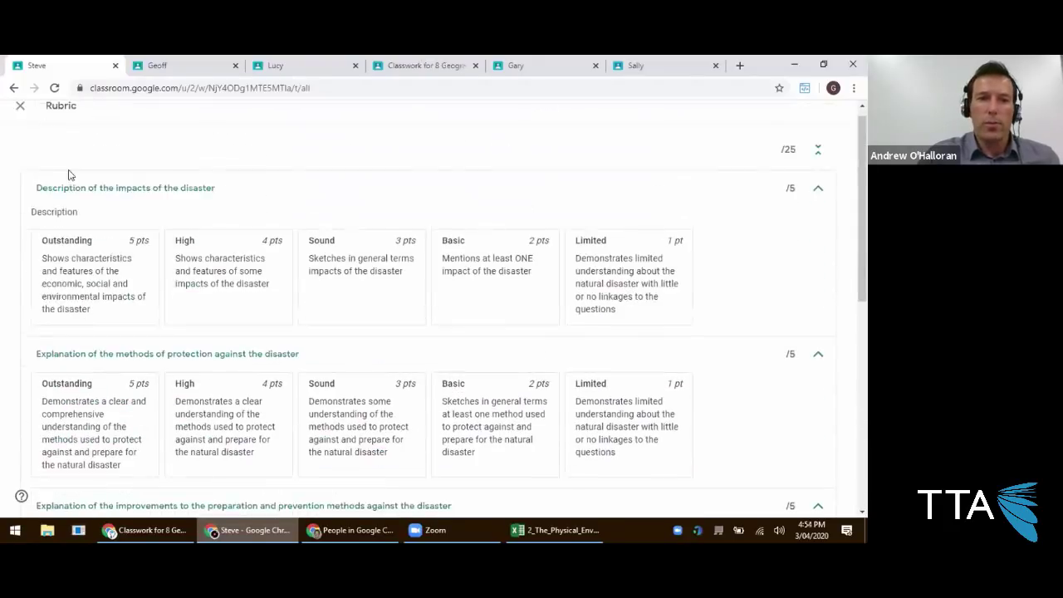
key(Escape)
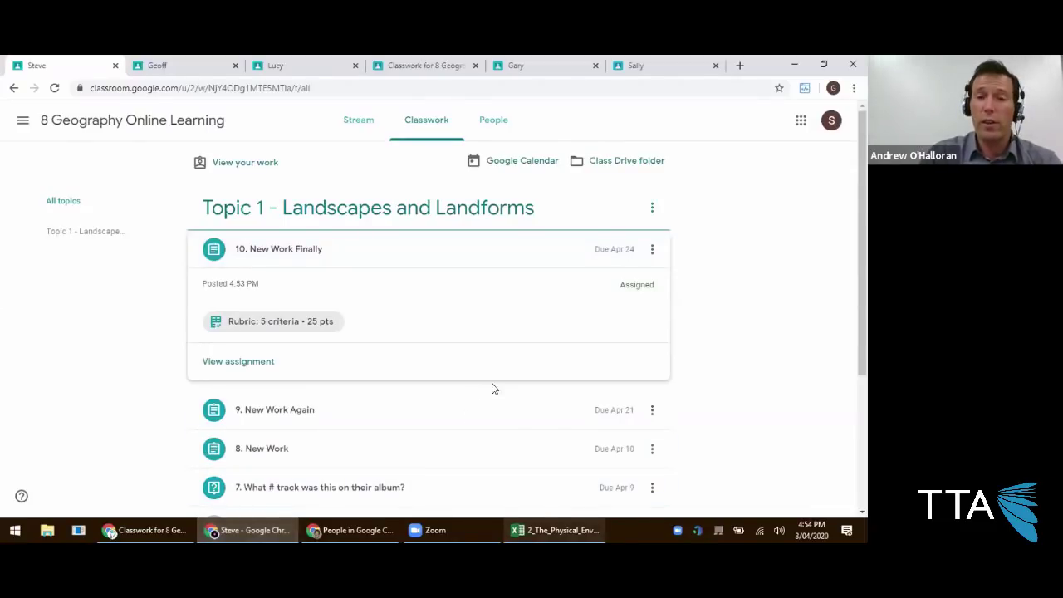
click(349, 530)
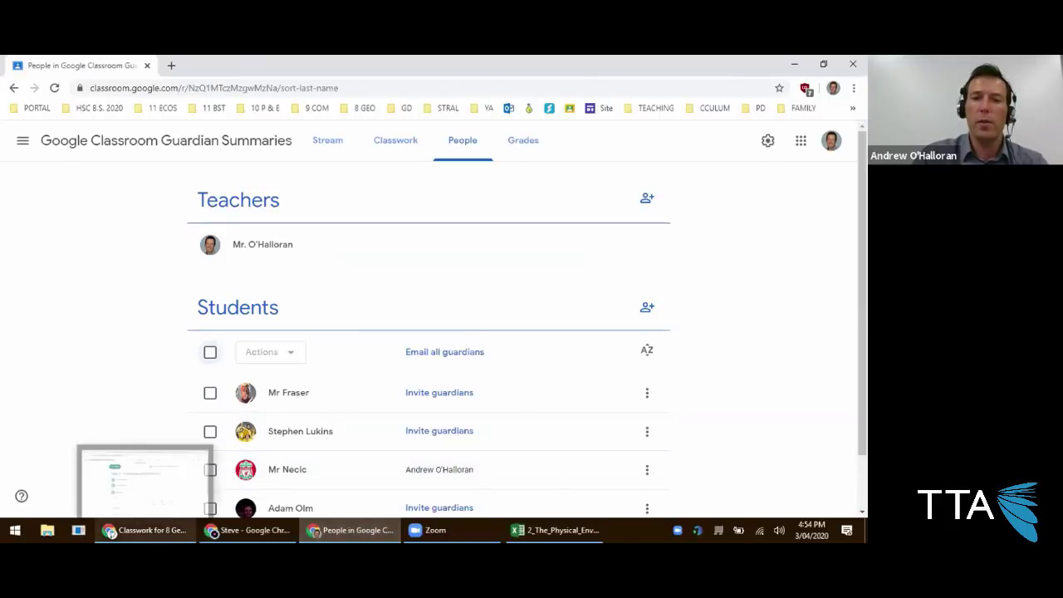
Create a new quiz assignment from the teacher's Classwork and open its Blank Quiz form.
click(145, 529)
scroll(275, 346, down, 3)
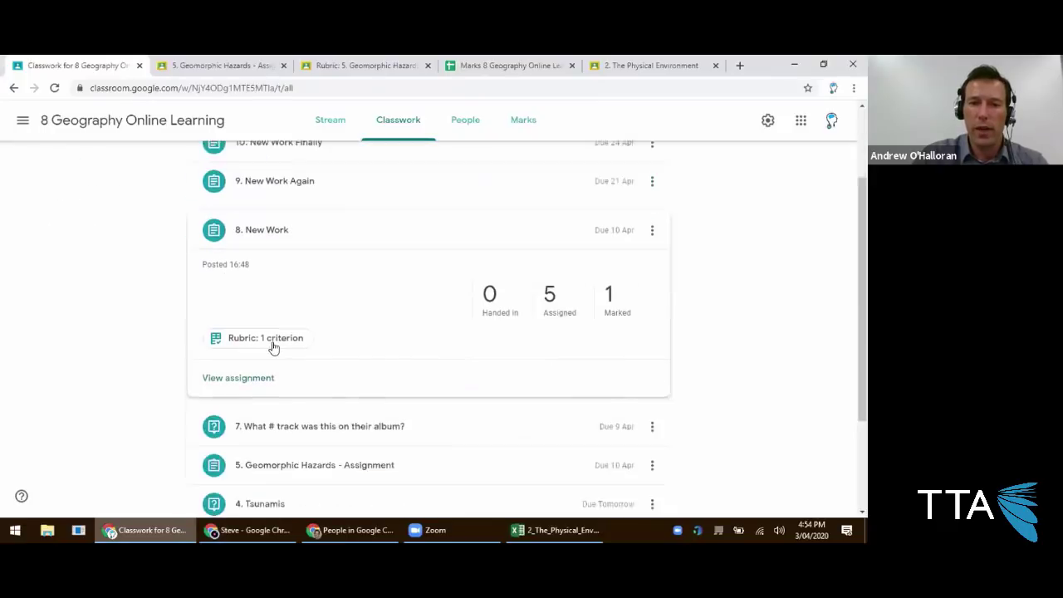
scroll(271, 385, down, 3)
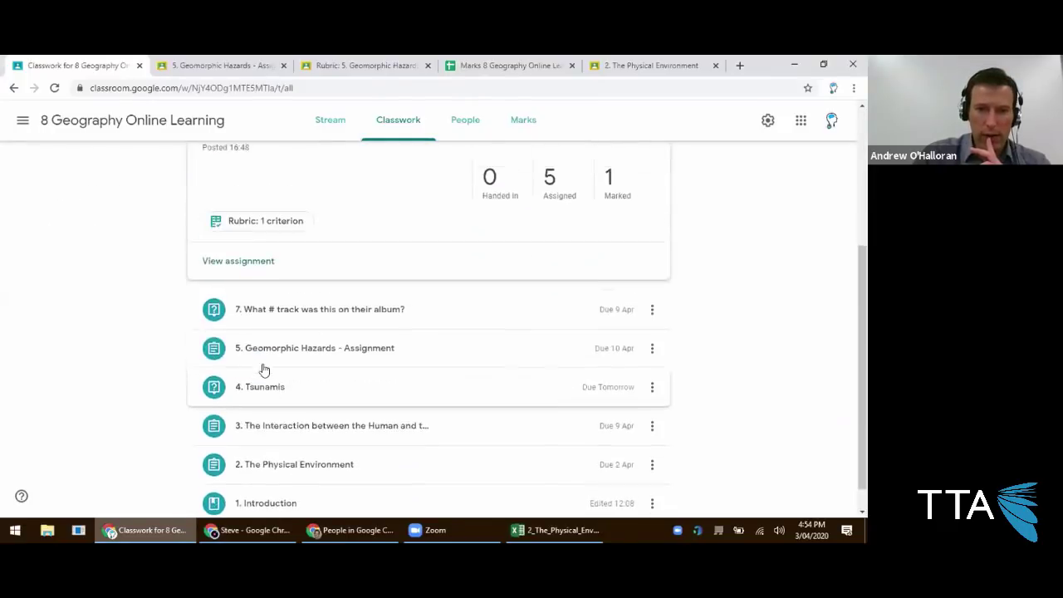
scroll(260, 368, up, 6)
click(228, 166)
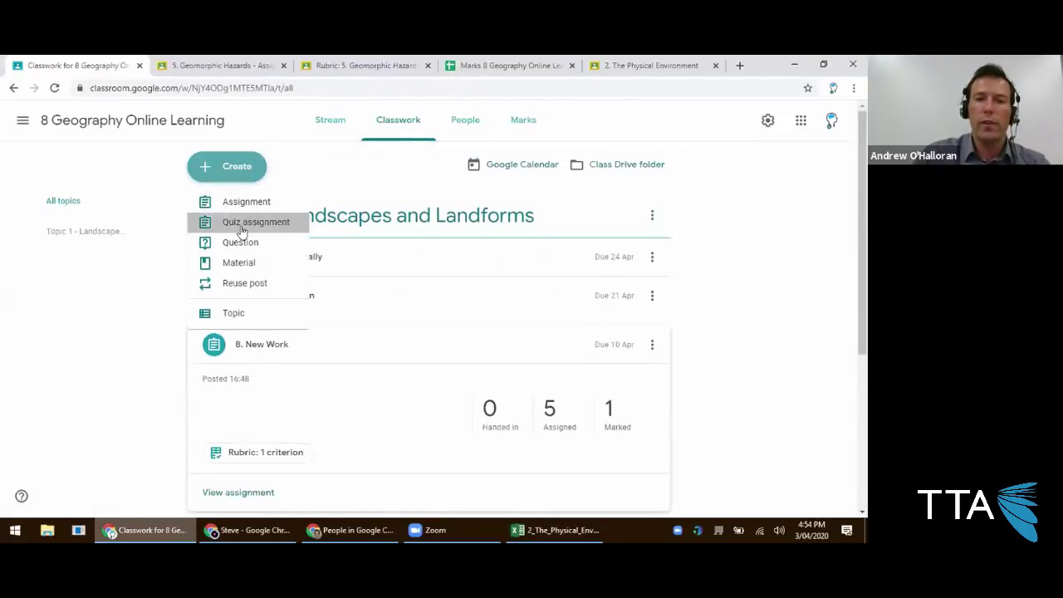
click(239, 224)
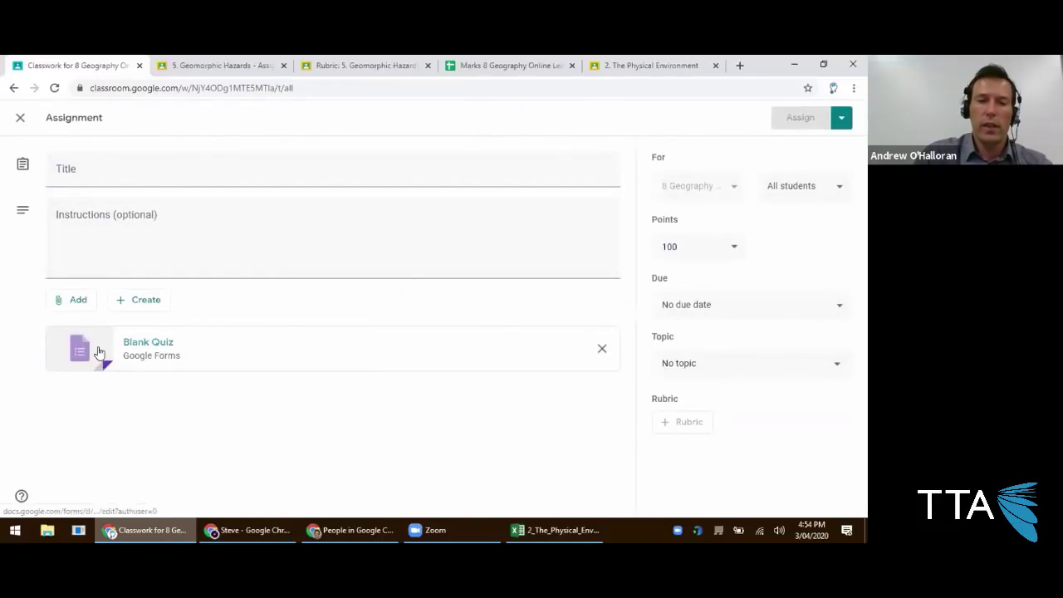
click(100, 352)
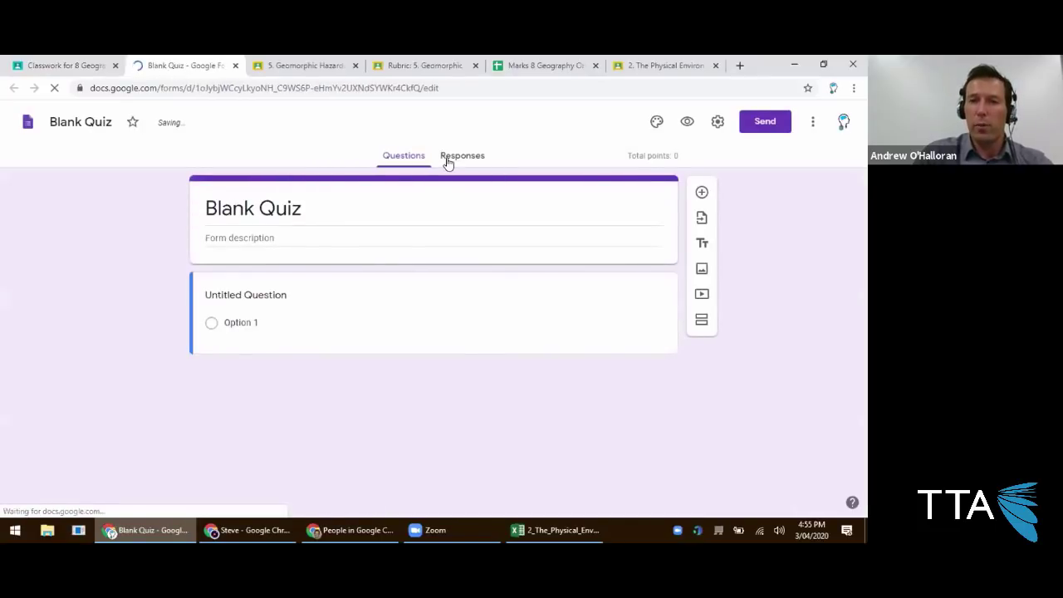
Link the Blank Quiz responses to a new Blank Quiz (Responses) spreadsheet.
click(449, 162)
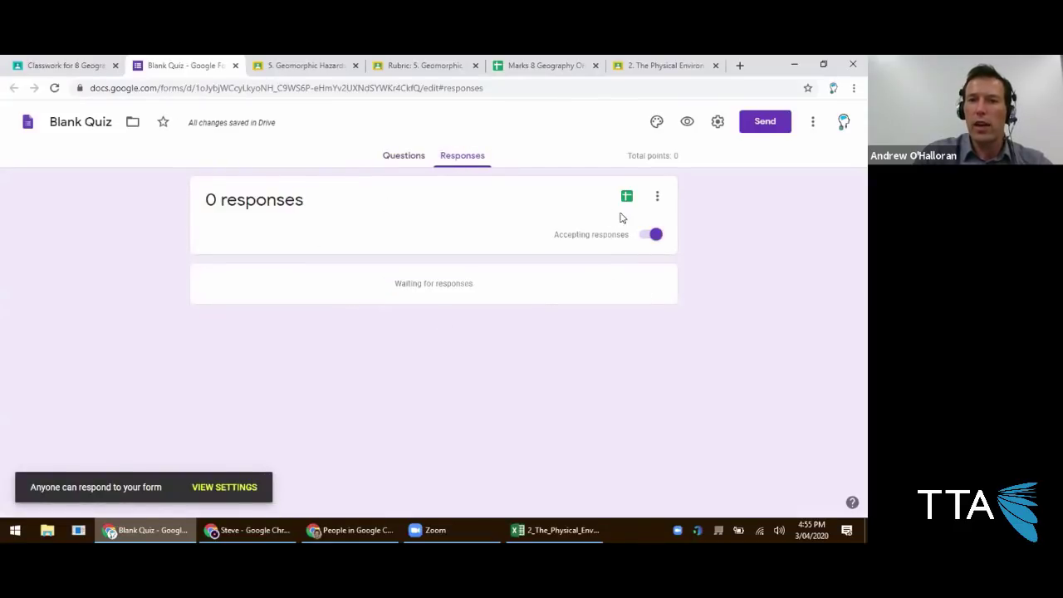
click(627, 200)
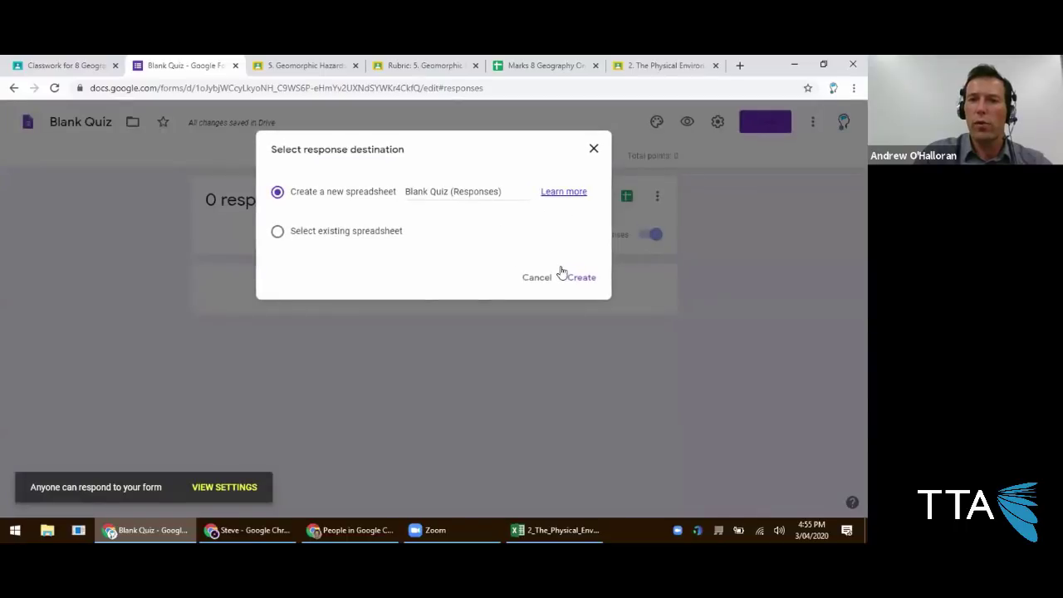
click(577, 279)
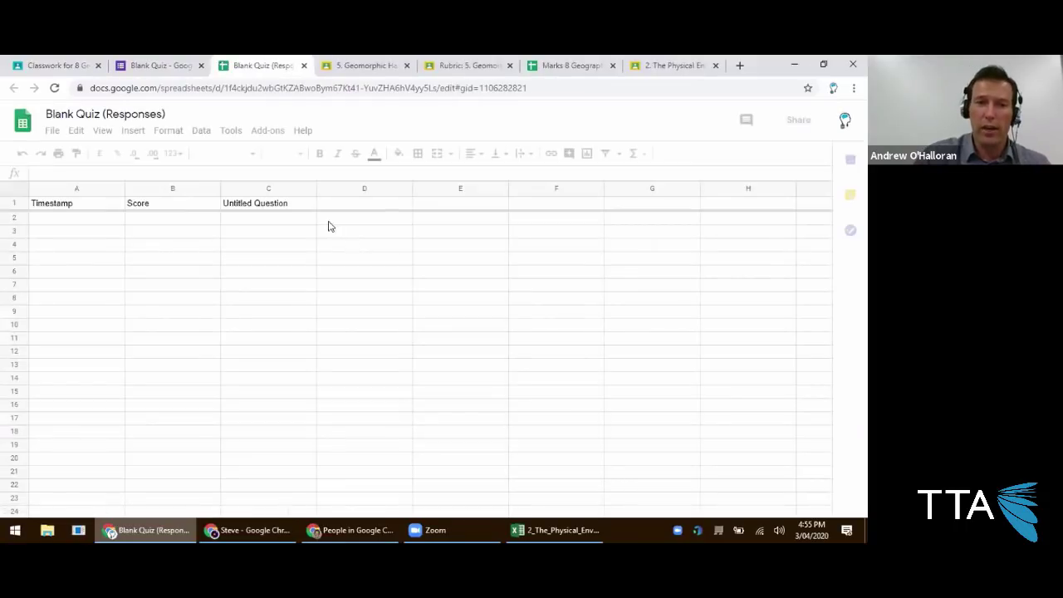
Look over the new responses spreadsheet, then return to the form and open its Settings.
click(75, 237)
click(84, 273)
click(85, 313)
click(90, 354)
scroll(86, 398, down, 3)
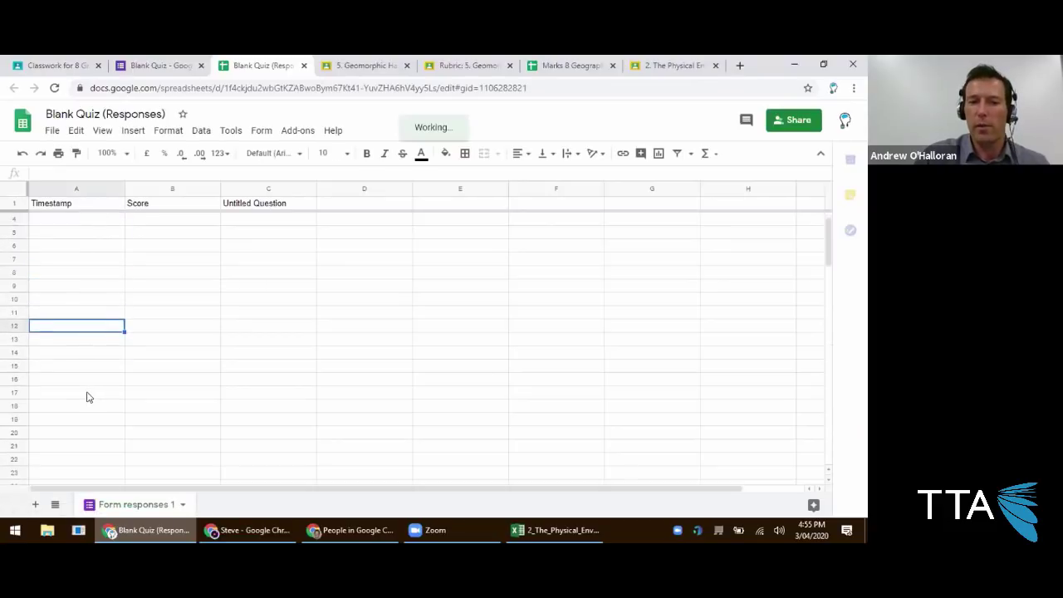
click(68, 433)
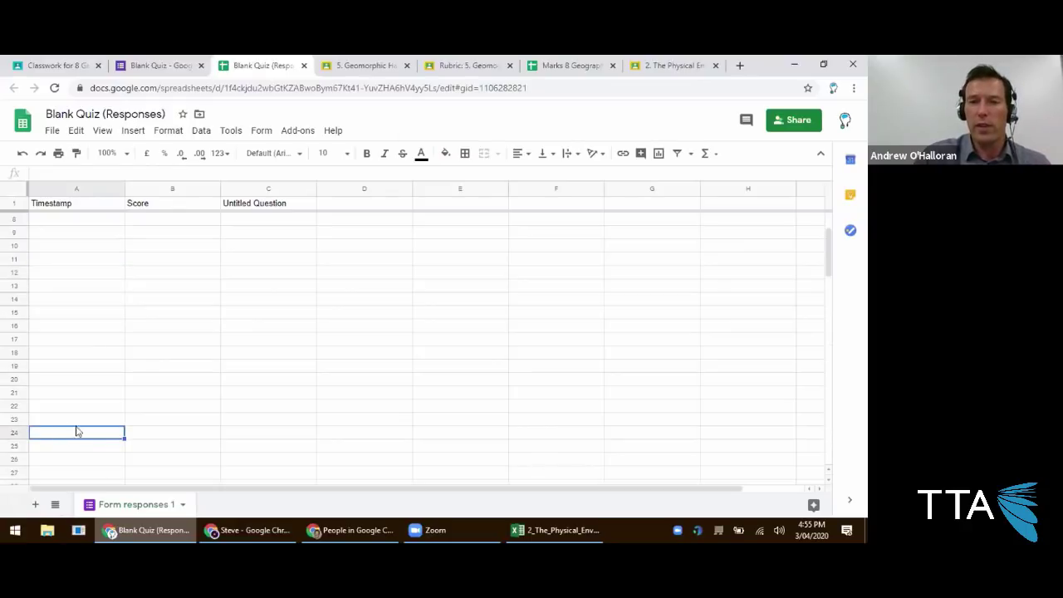
click(158, 68)
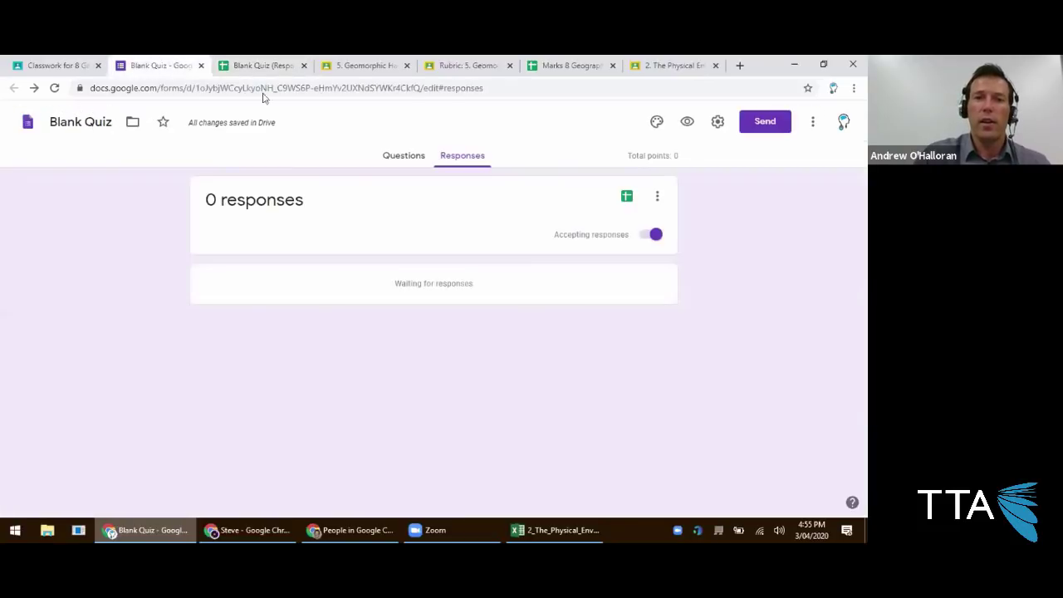
click(716, 123)
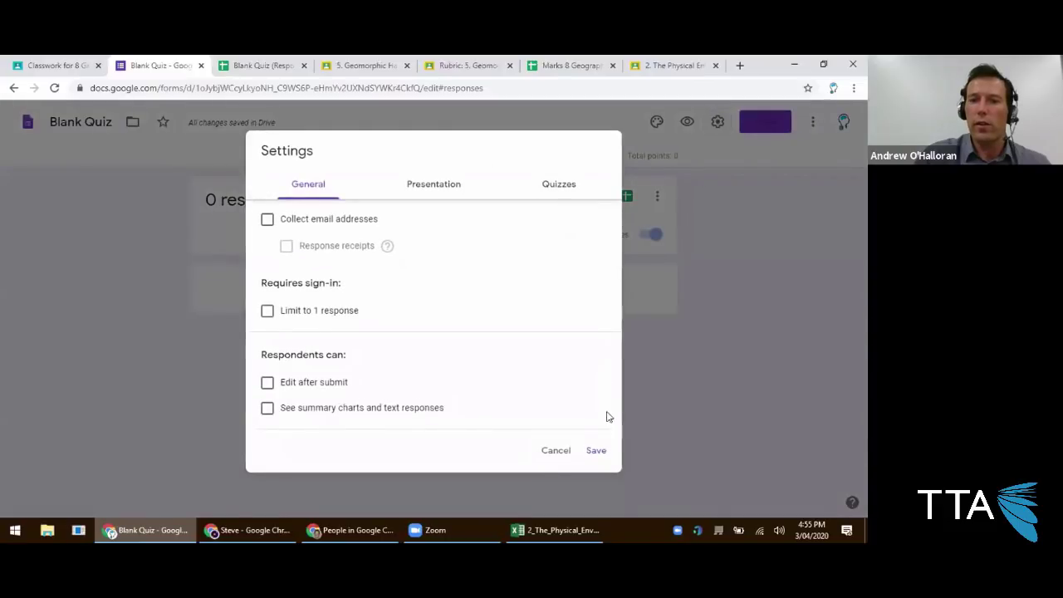
Close Settings unchanged and cancel the Make a copy dialog for the Blank Quiz form.
click(540, 452)
click(812, 122)
click(784, 200)
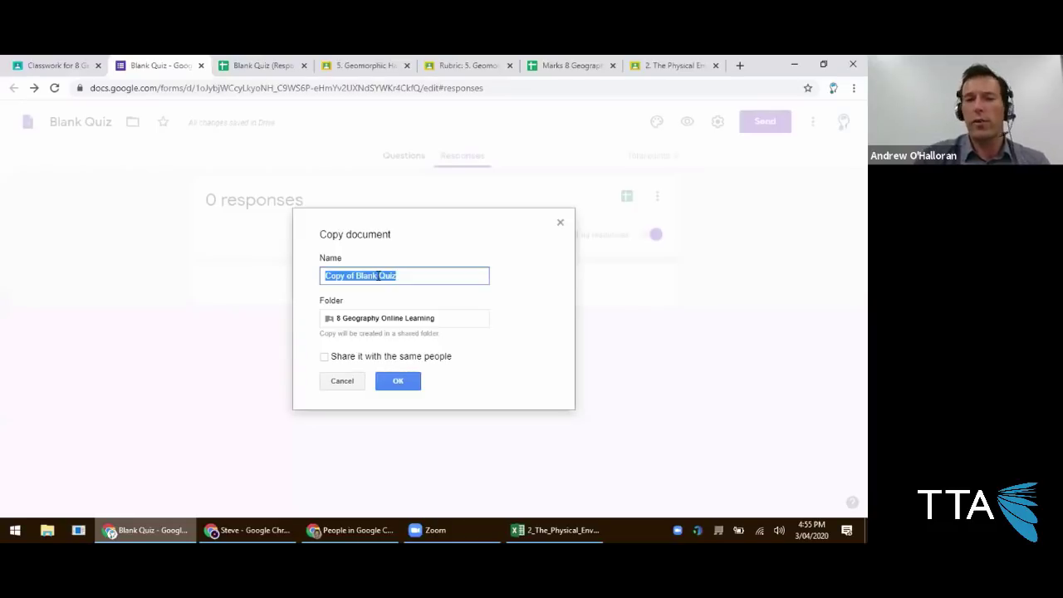
click(360, 387)
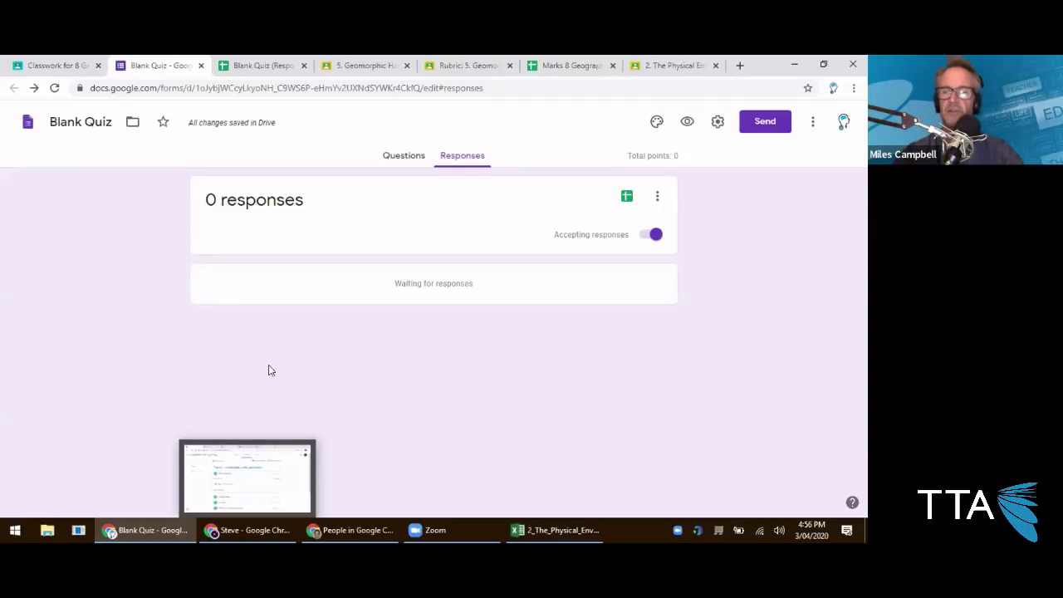
Load drive.google.com in the responses spreadsheet tab, then return to the Classroom quiz draft.
click(267, 68)
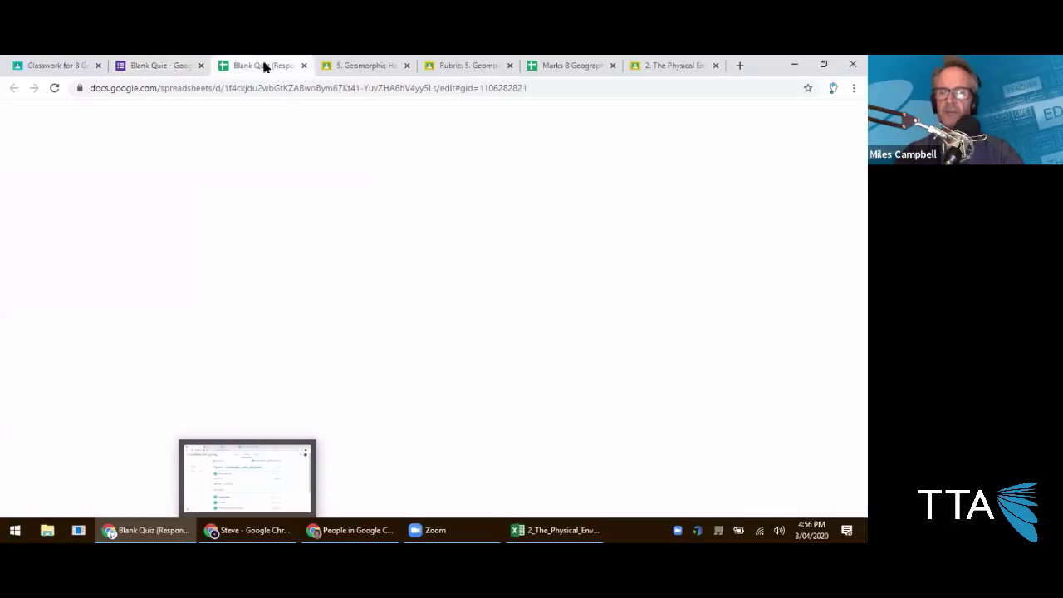
click(289, 88)
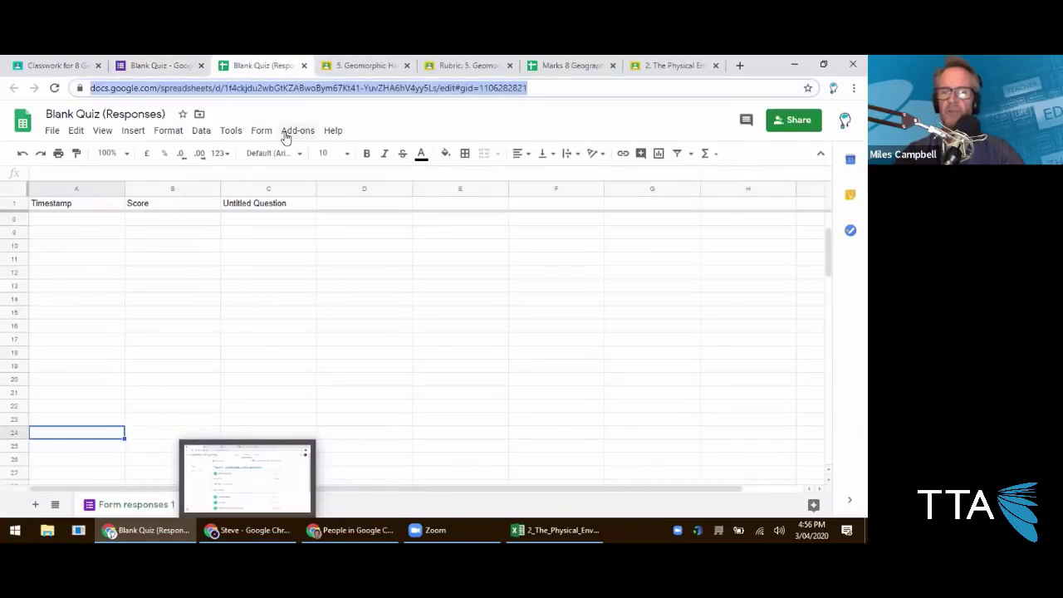
text(drive.google.com)
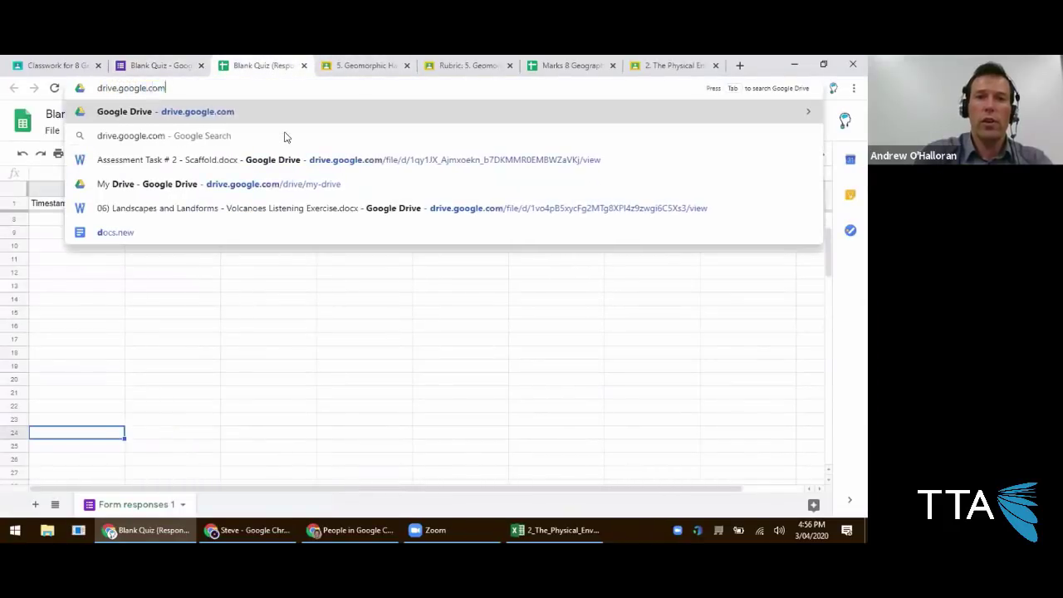
key(Return)
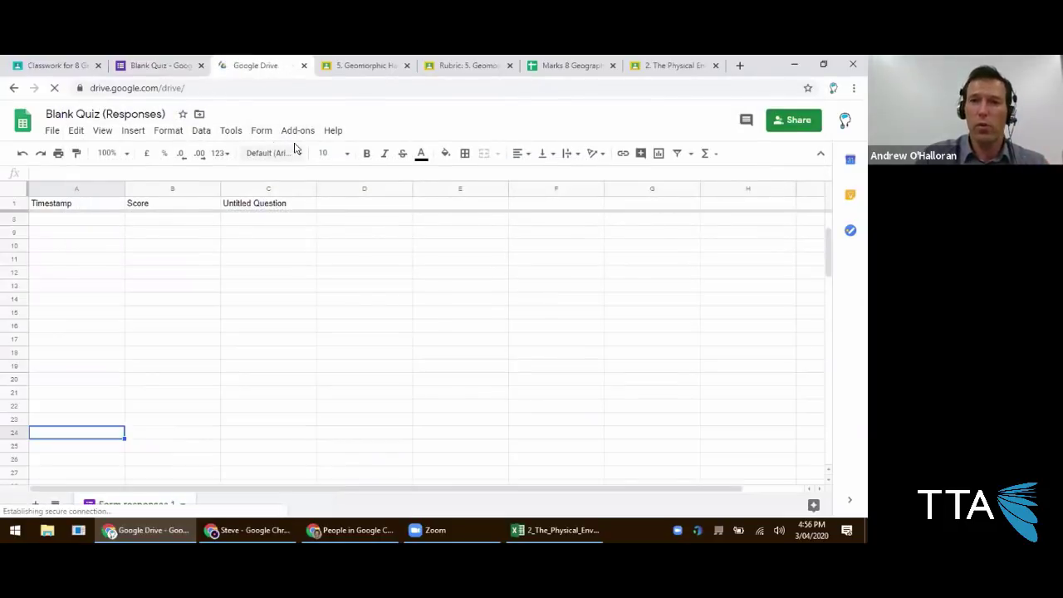
click(79, 65)
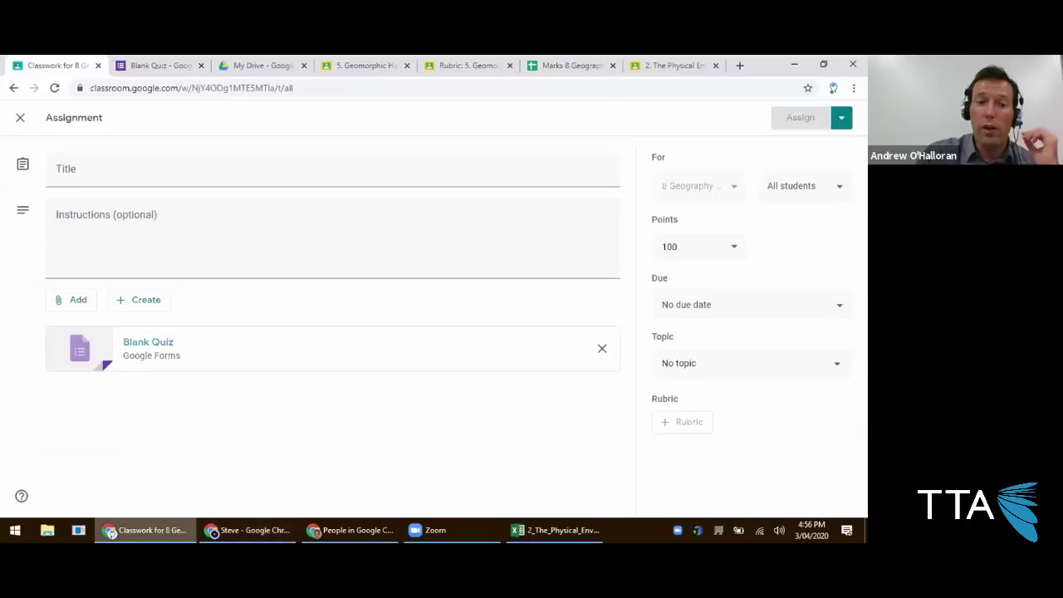
Discard the quiz draft, then export the 8. New Work rubric to Sheets and open it.
click(20, 117)
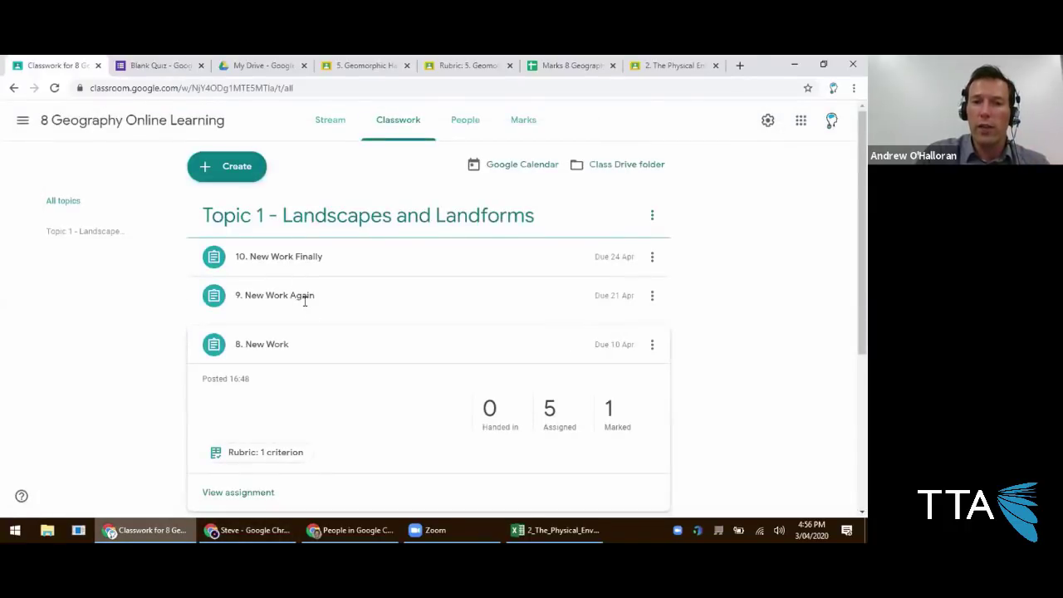
click(288, 304)
scroll(273, 332, down, 1)
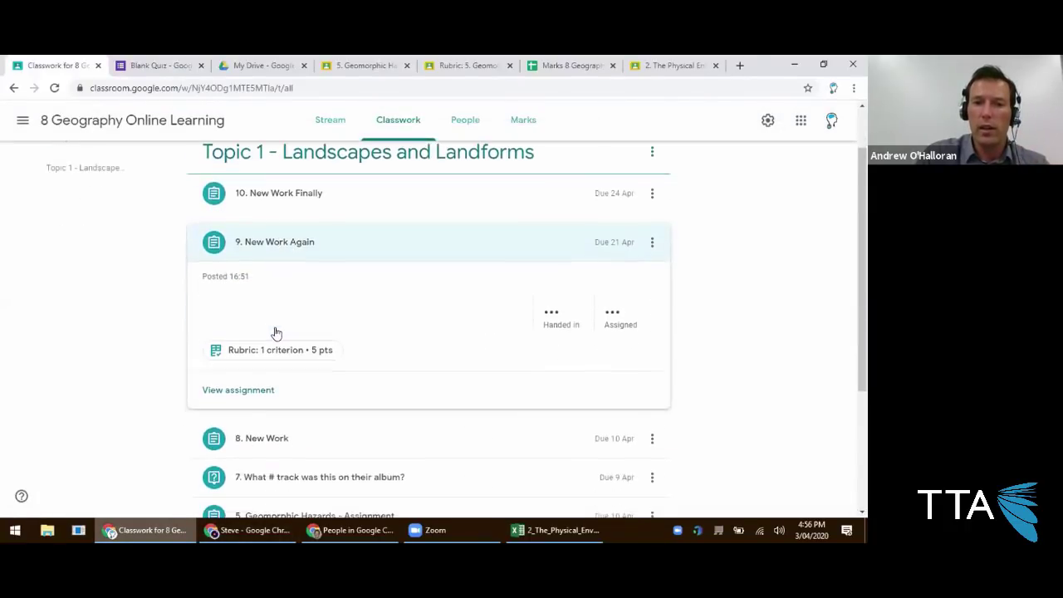
scroll(263, 359, down, 3)
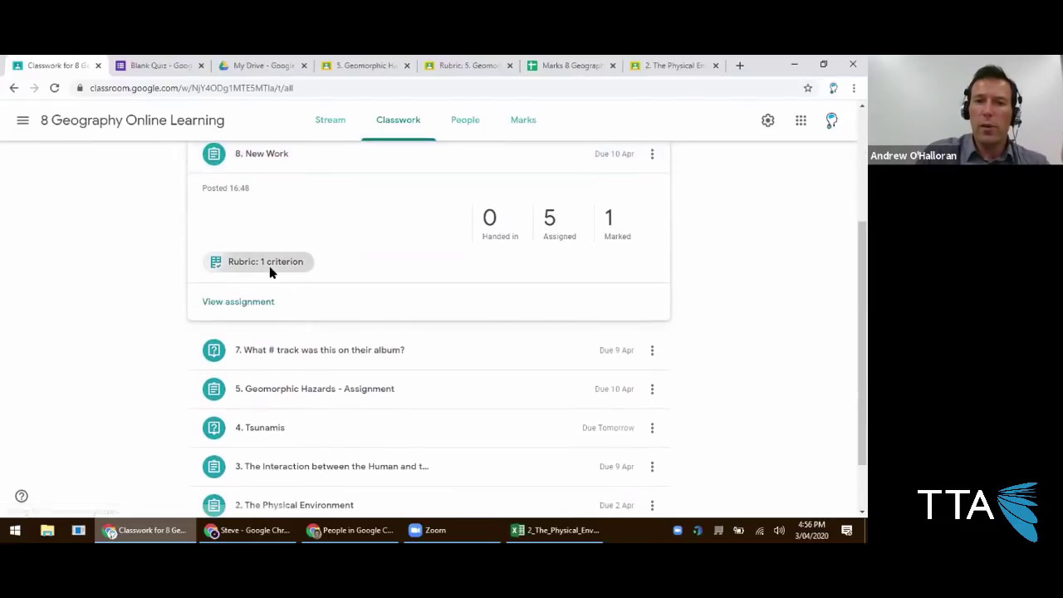
click(269, 266)
click(828, 199)
click(781, 248)
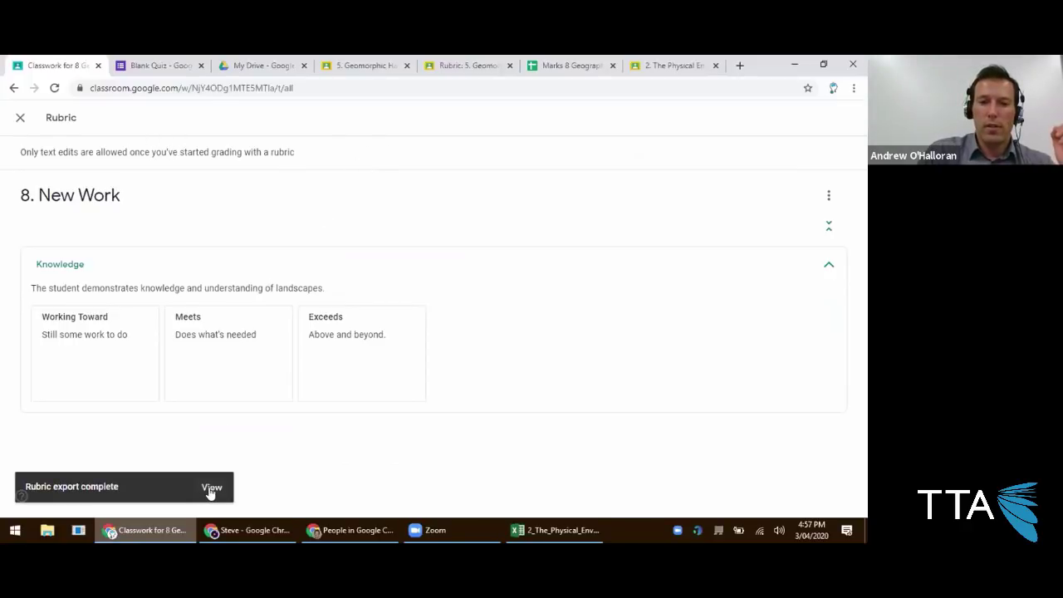
click(211, 490)
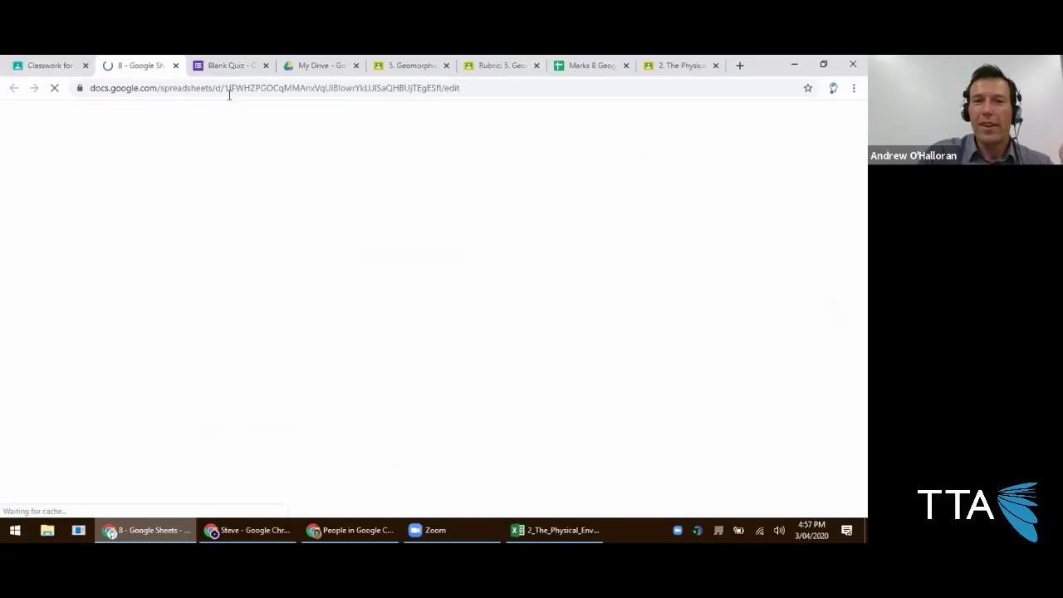
In the exported rubric spreadsheet, widen columns A to D equally and wrap all text.
click(241, 66)
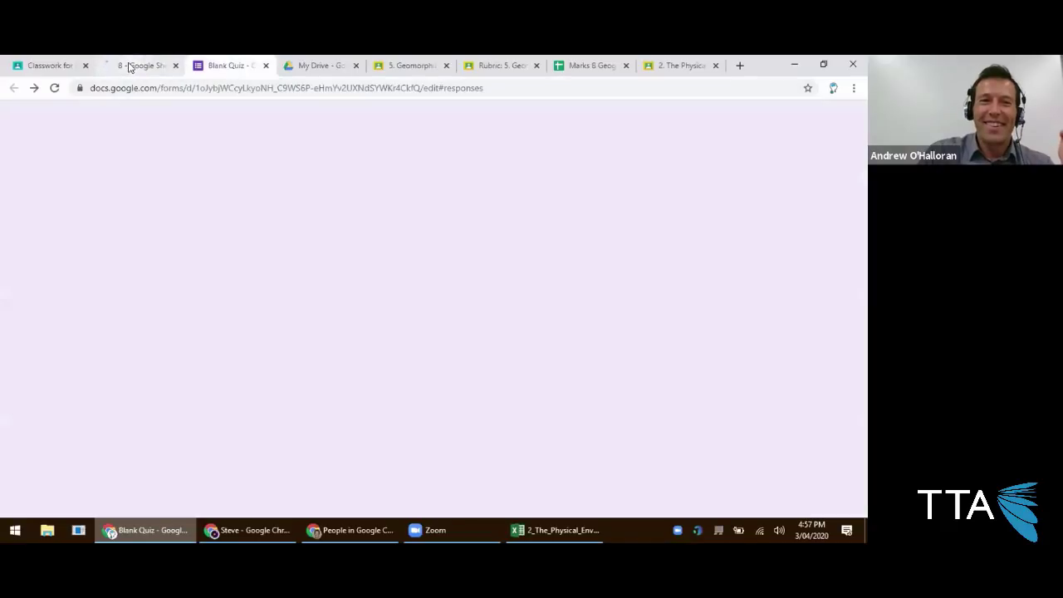
click(132, 68)
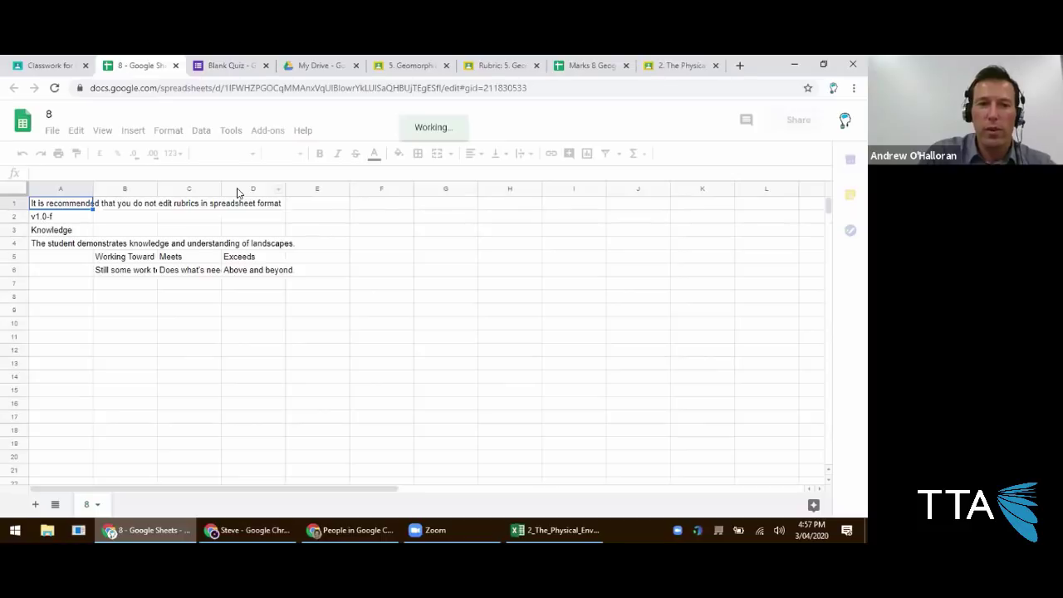
drag(60, 189, 224, 188)
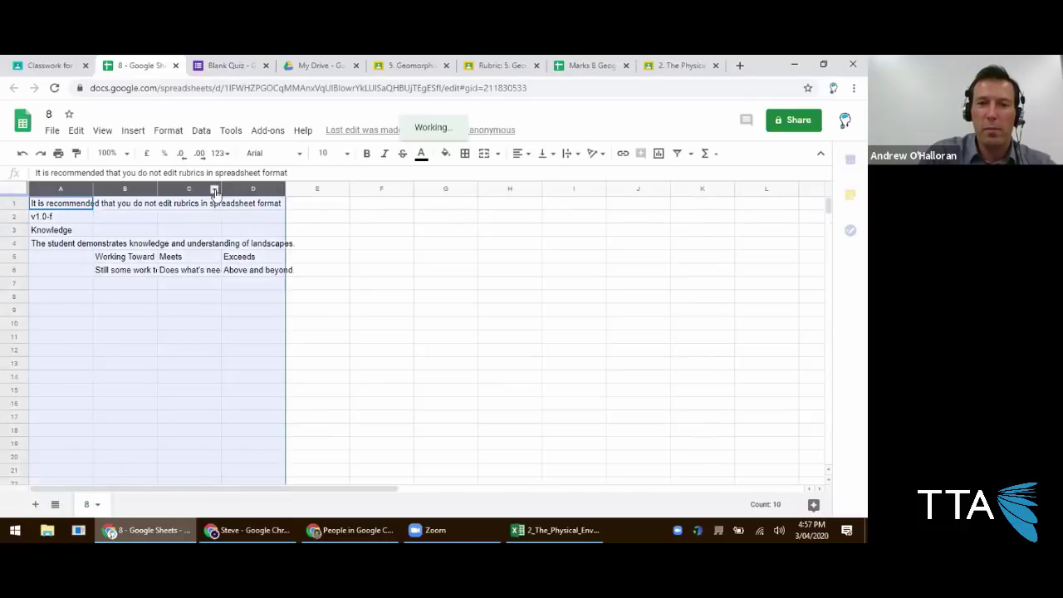
drag(219, 188, 285, 188)
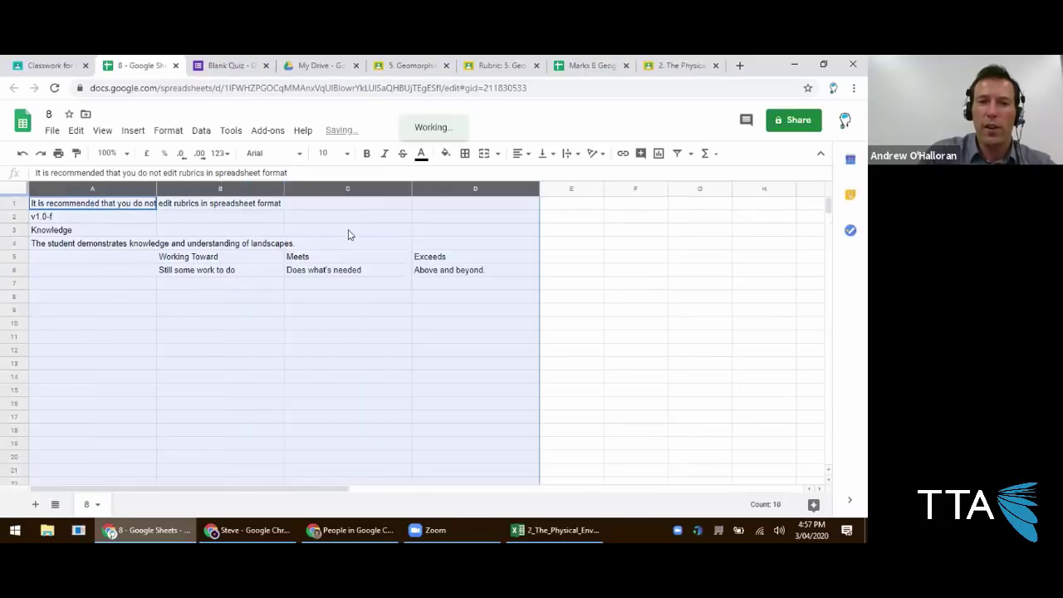
click(223, 269)
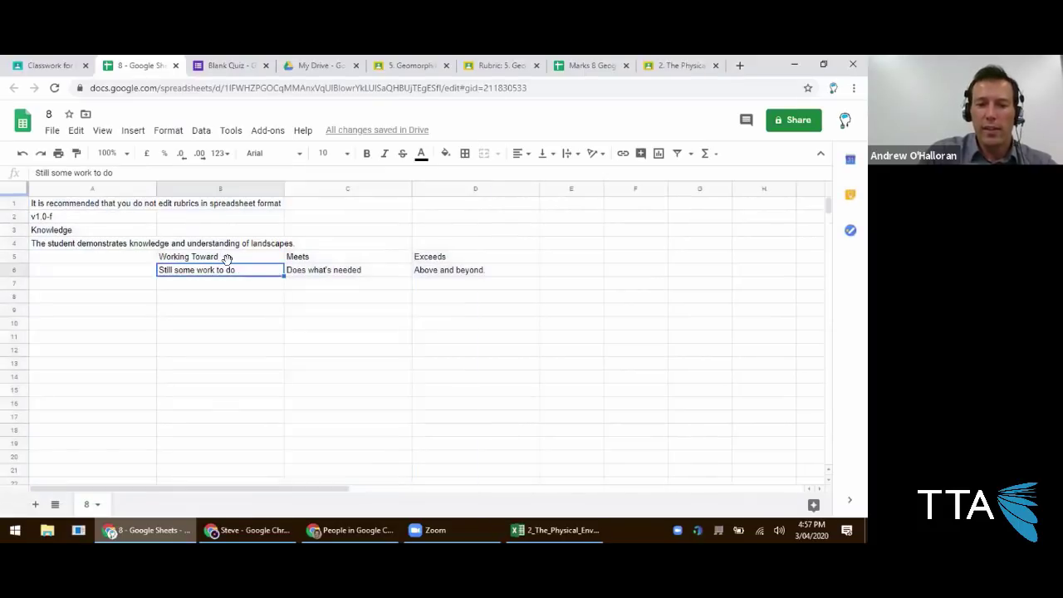
key(ctrl+a)
key(ctrl+a)
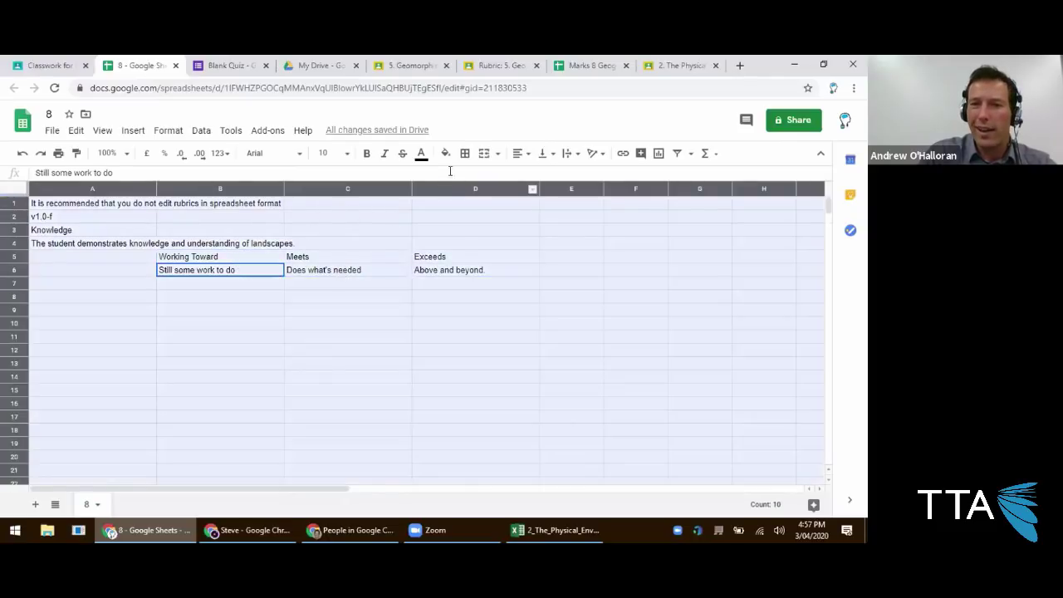
click(570, 156)
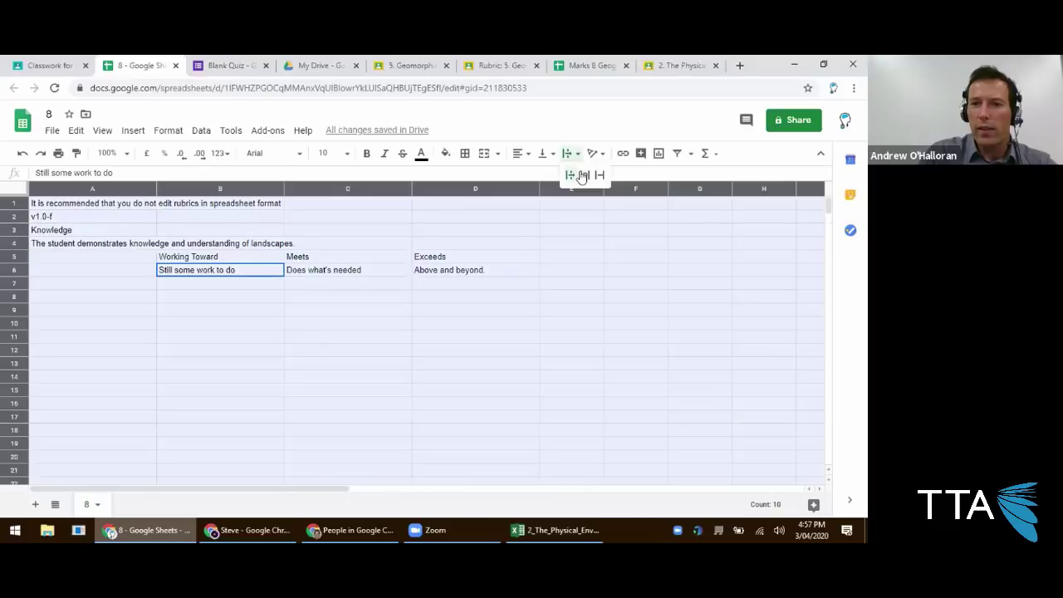
click(583, 177)
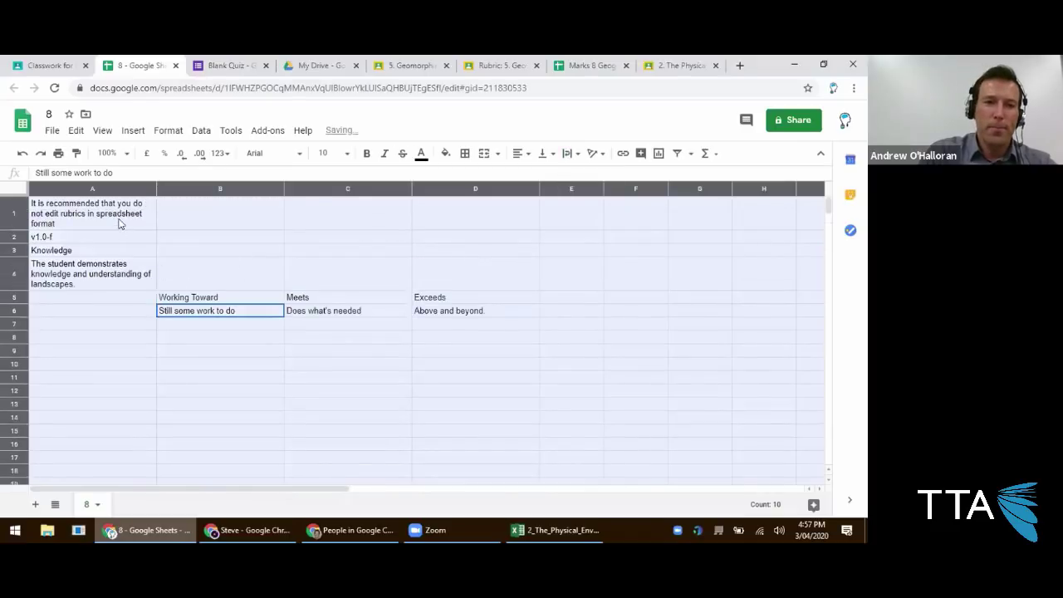
click(117, 229)
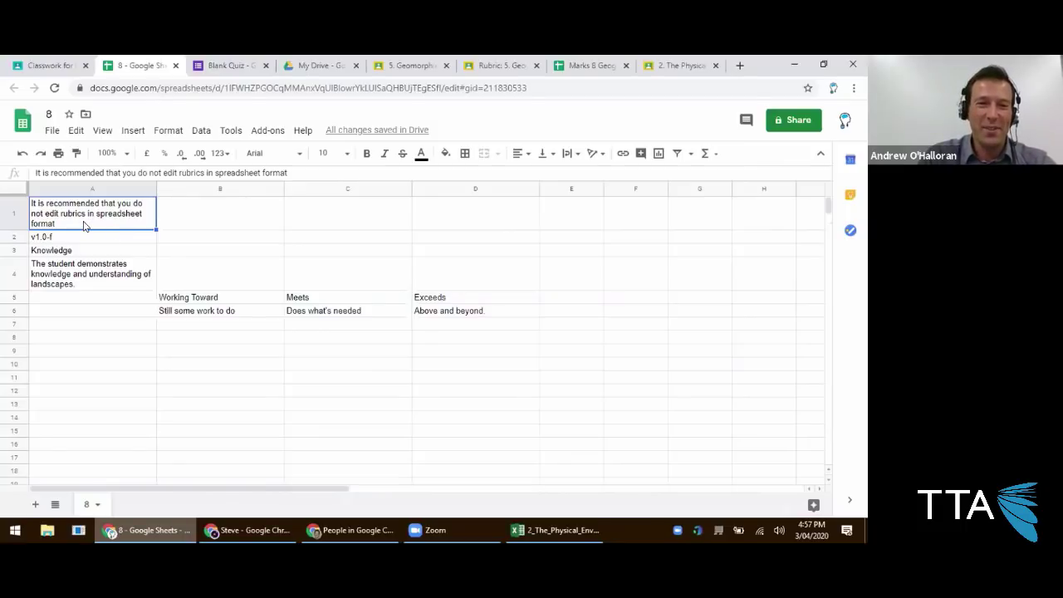
Click through the first column's cells to select the Knowledge criterion cell.
click(78, 237)
click(79, 216)
click(82, 236)
click(83, 223)
click(84, 237)
click(86, 222)
click(86, 236)
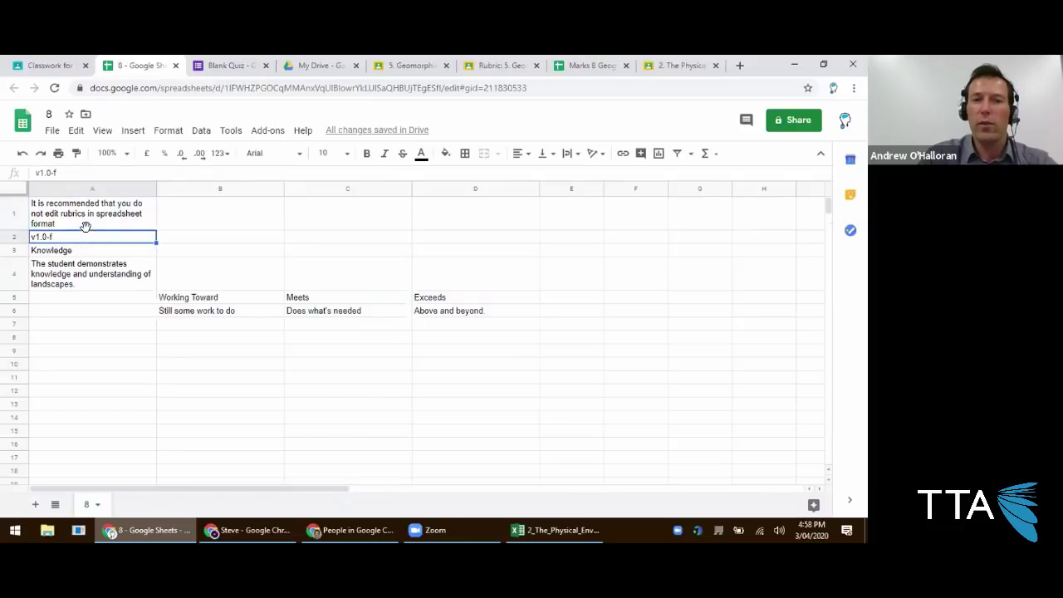
click(74, 253)
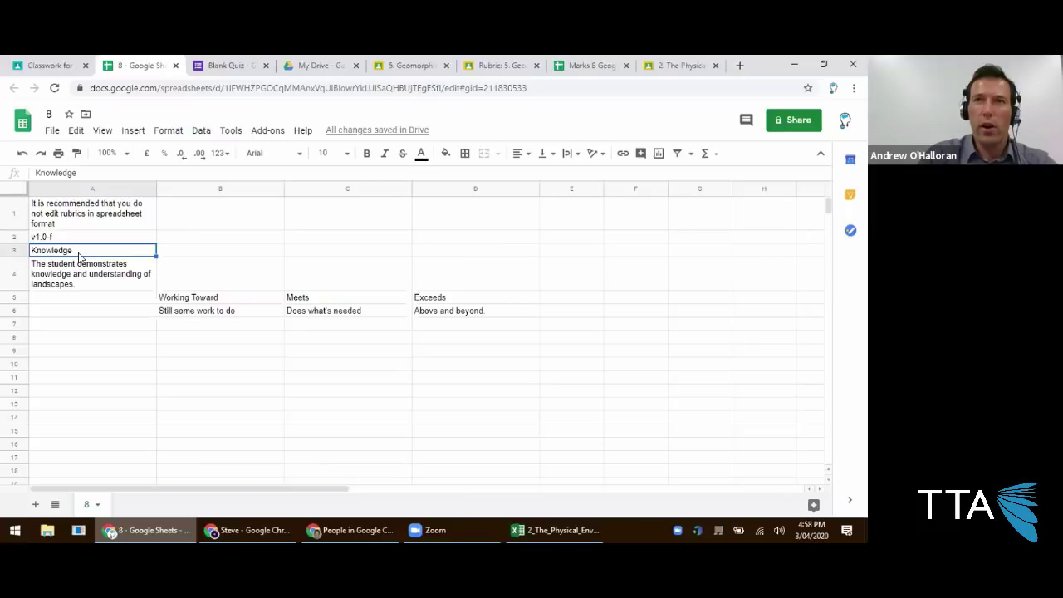
Put the Classroom rubric into edit mode and select the Knowledge criterion title and description.
click(46, 65)
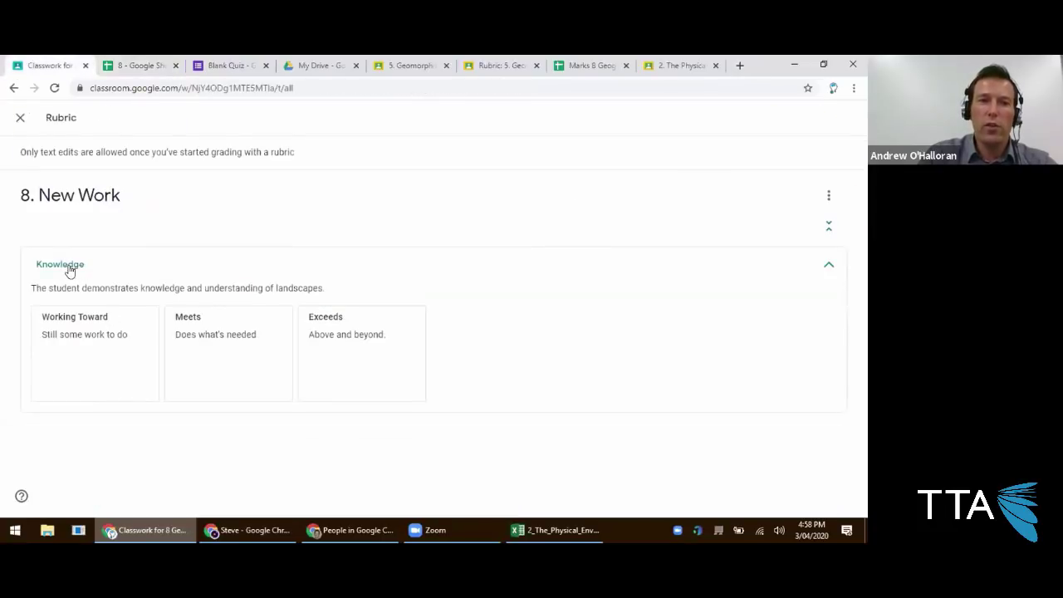
click(829, 195)
click(800, 226)
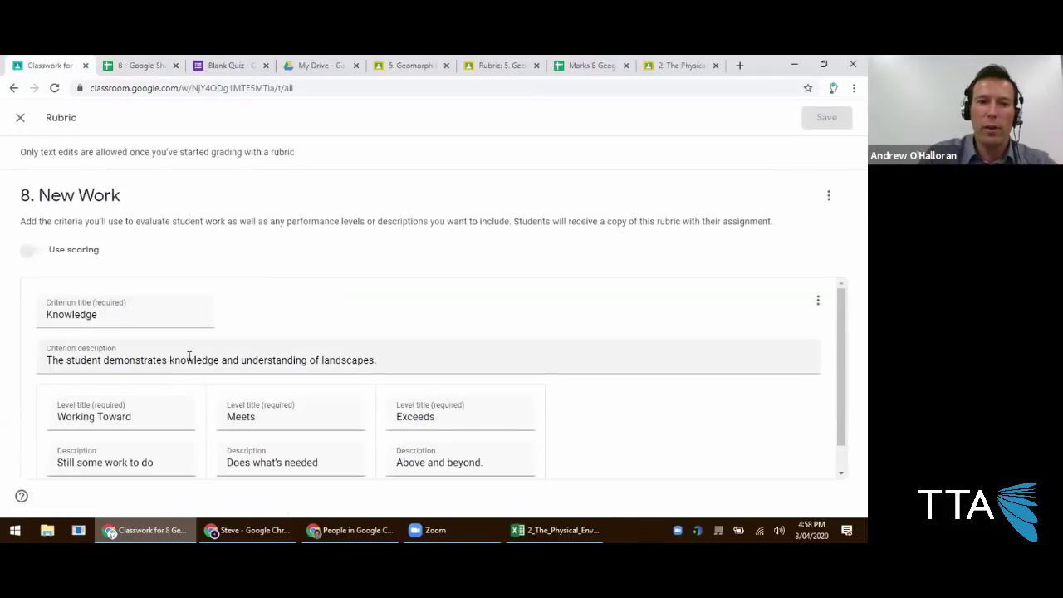
drag(119, 320, 19, 309)
click(141, 65)
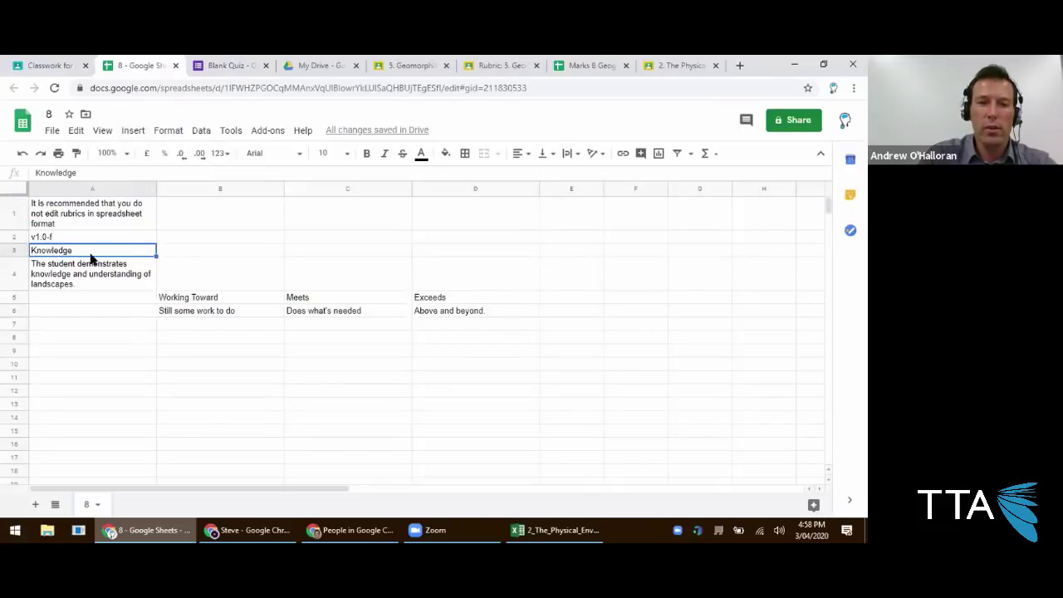
click(45, 66)
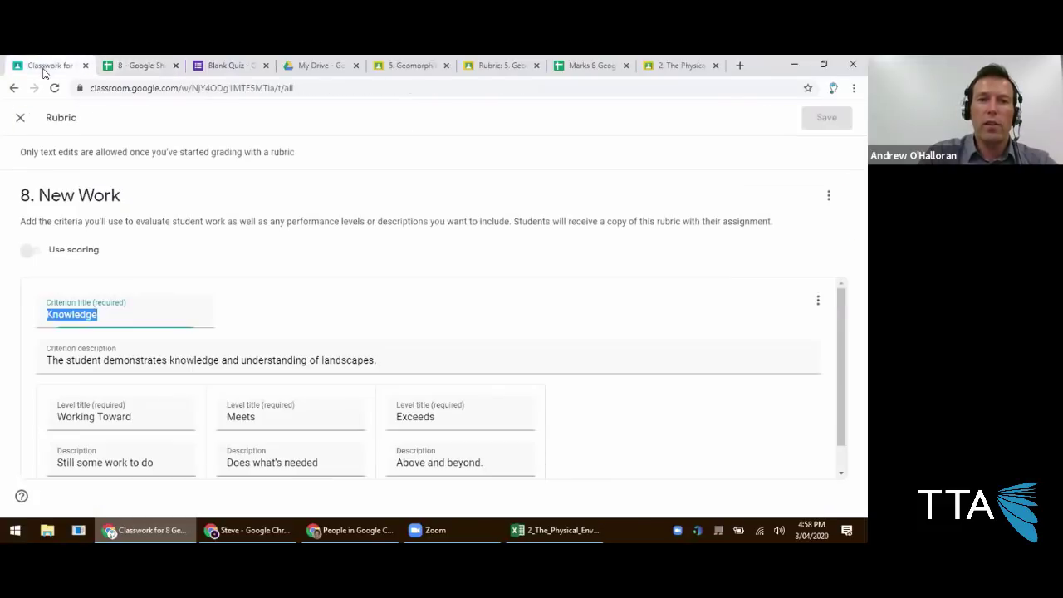
click(69, 349)
Inspect the Working Toward, Meets and Exceeds level cells, then select empty cell E5 for a new level.
click(133, 64)
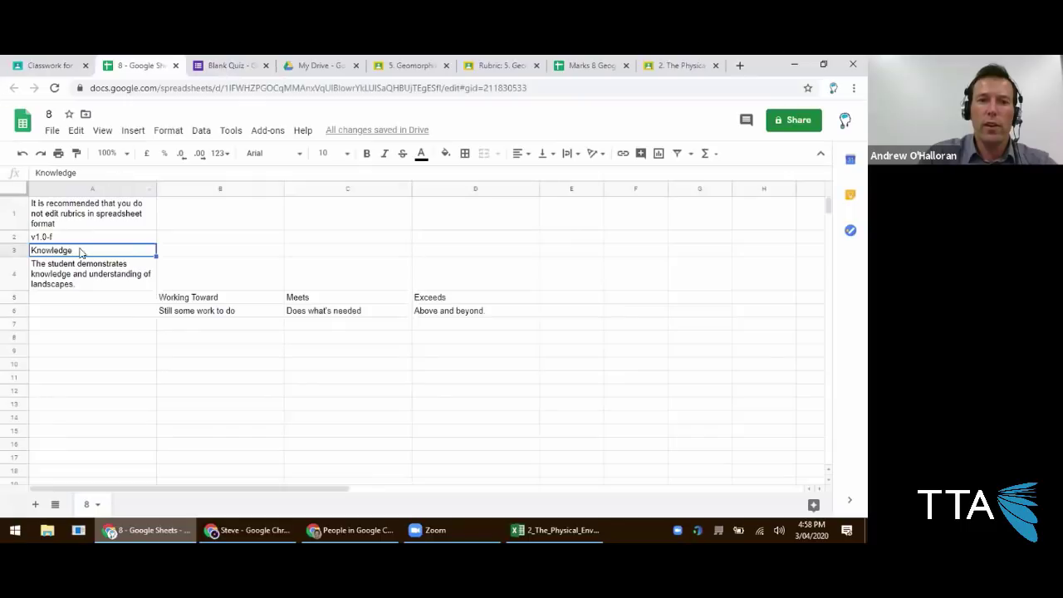
click(188, 299)
click(313, 299)
click(440, 297)
click(356, 301)
click(214, 303)
click(368, 301)
click(417, 299)
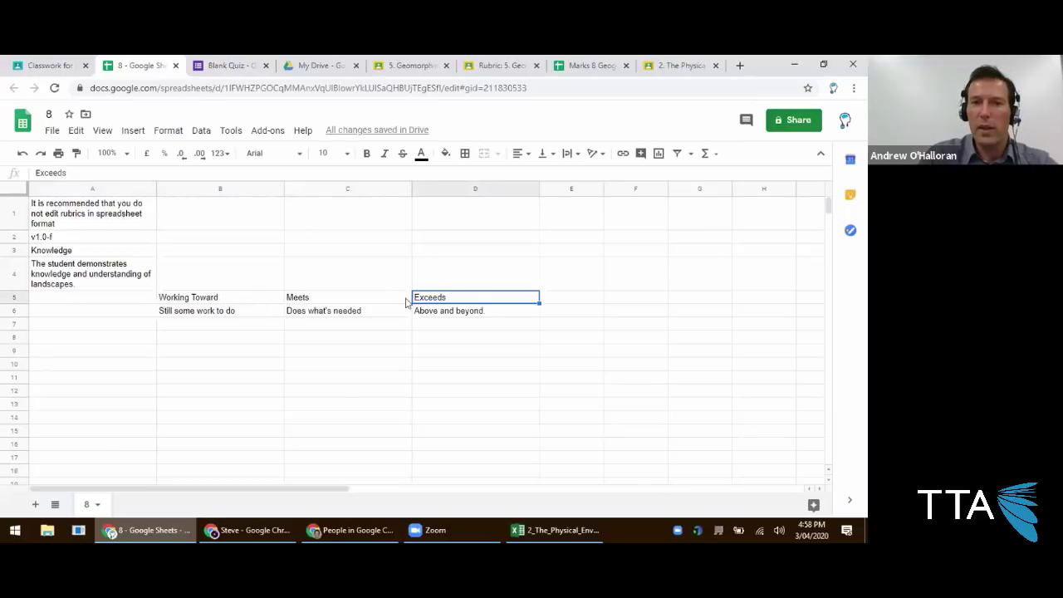
click(557, 299)
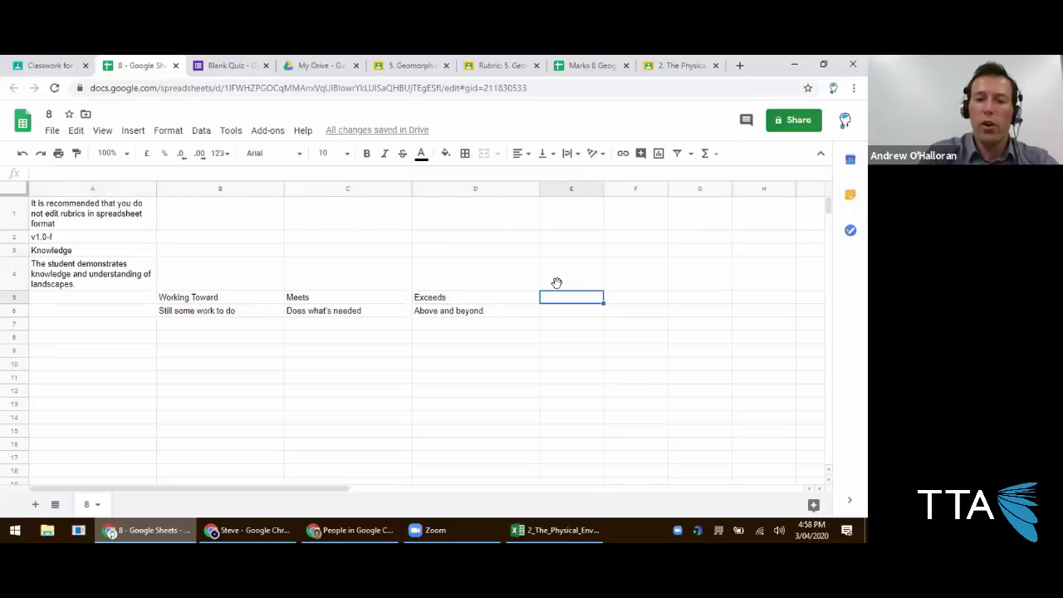
Add the Exemplary level in E5 and Out of this World in F5 of the rubric.
double_click(565, 291)
text(Exemplary)
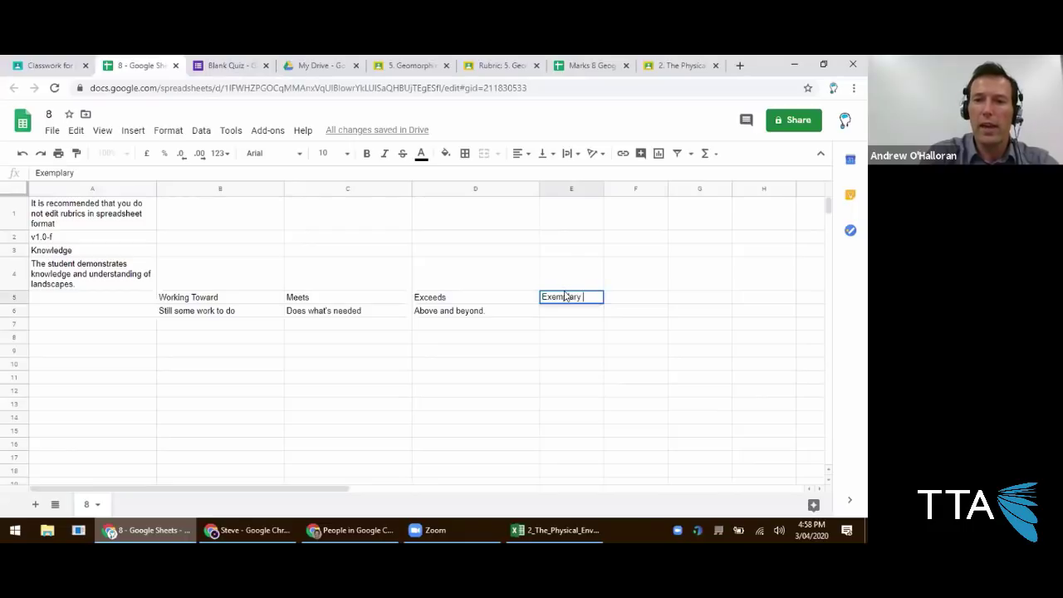
key(Tab)
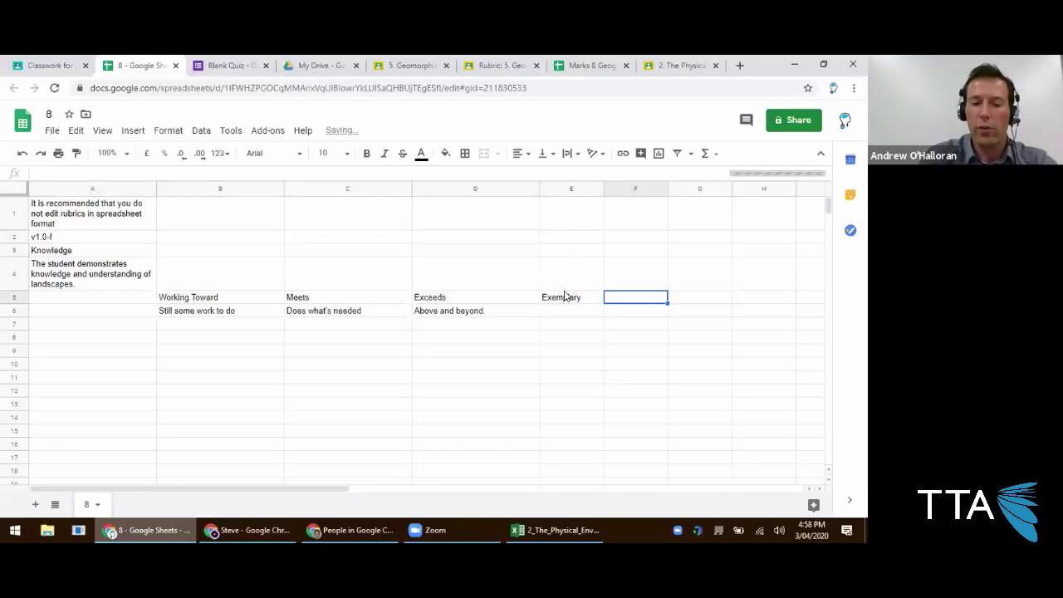
text(Out of this World)
click(514, 364)
click(559, 319)
click(622, 320)
click(597, 321)
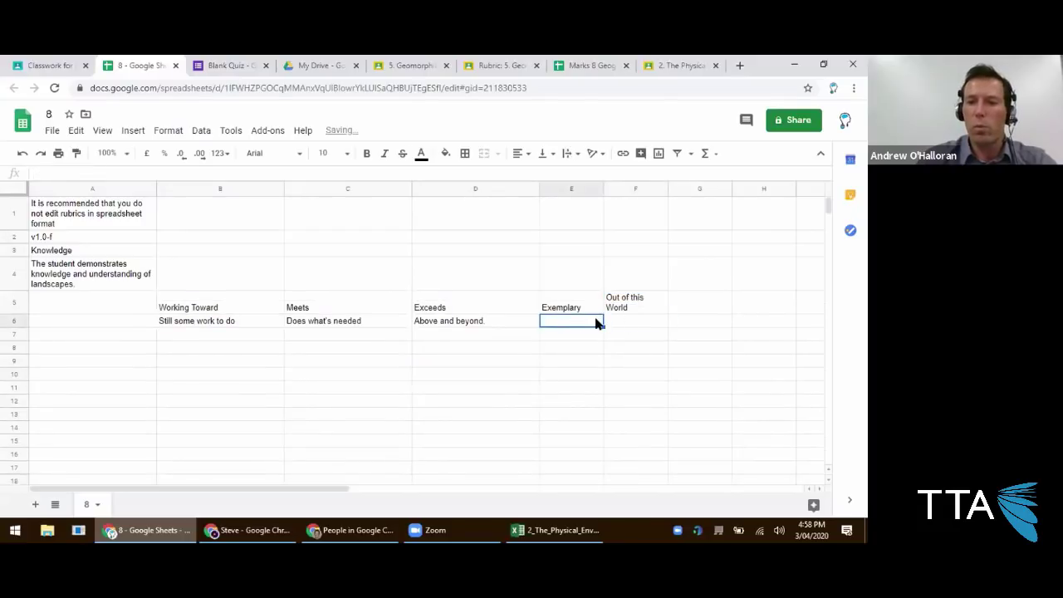
click(617, 324)
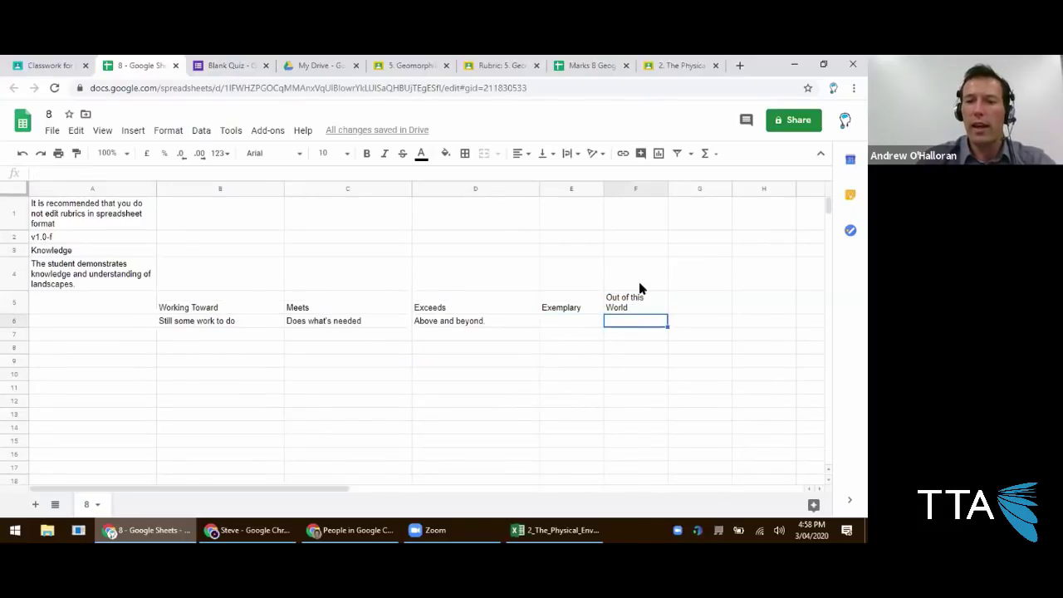
click(120, 337)
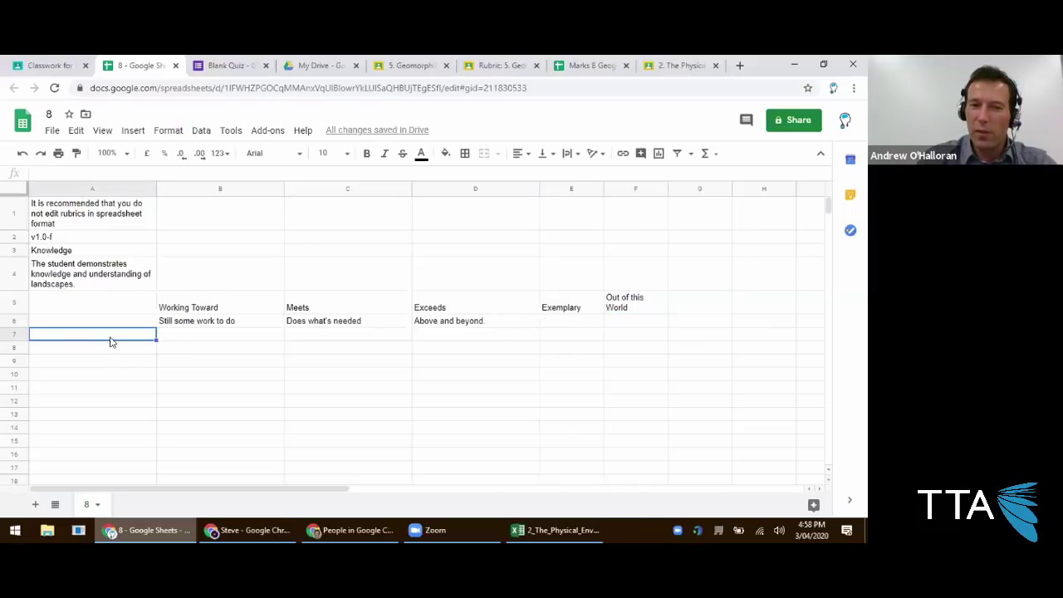
double_click(110, 340)
Duplicate the Knowledge criterion block A3:F5 at A8 and close the rubric sheet.
click(79, 252)
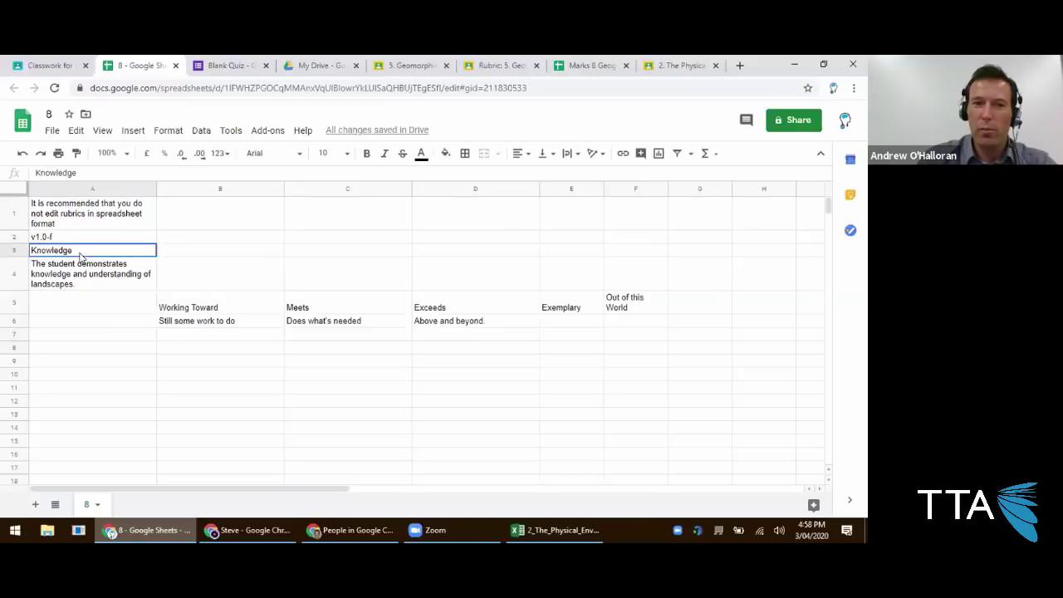
click(621, 316)
shift+click(614, 322)
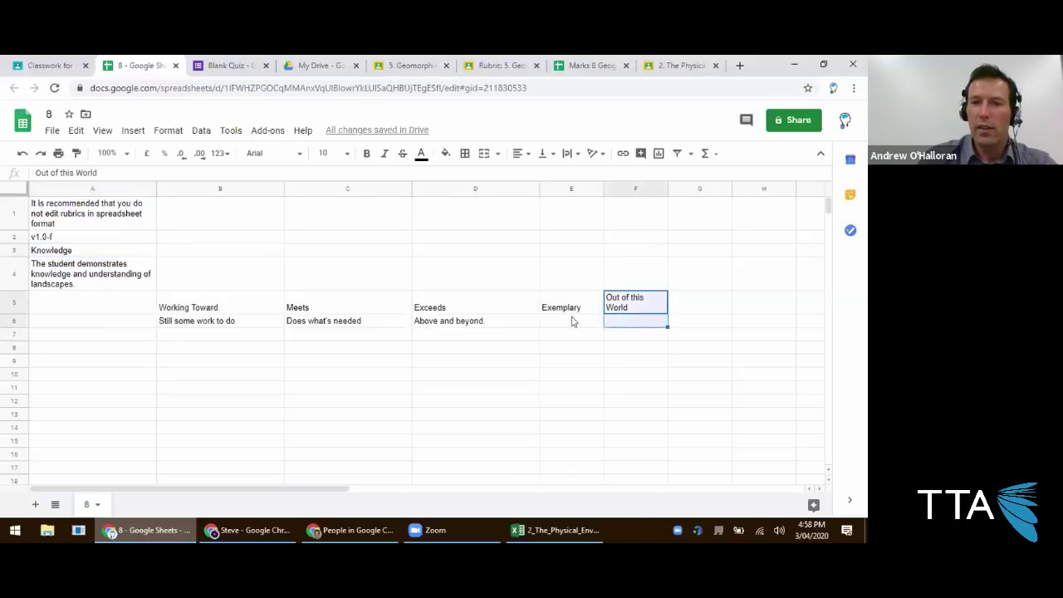
shift+click(52, 256)
key(ctrl+c)
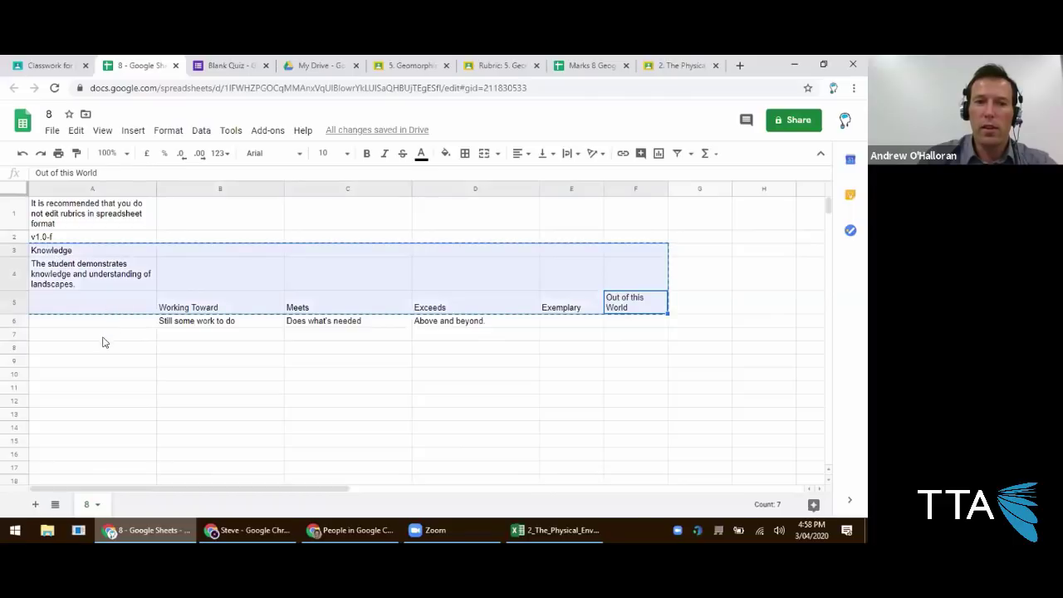
click(102, 348)
key(ctrl+v)
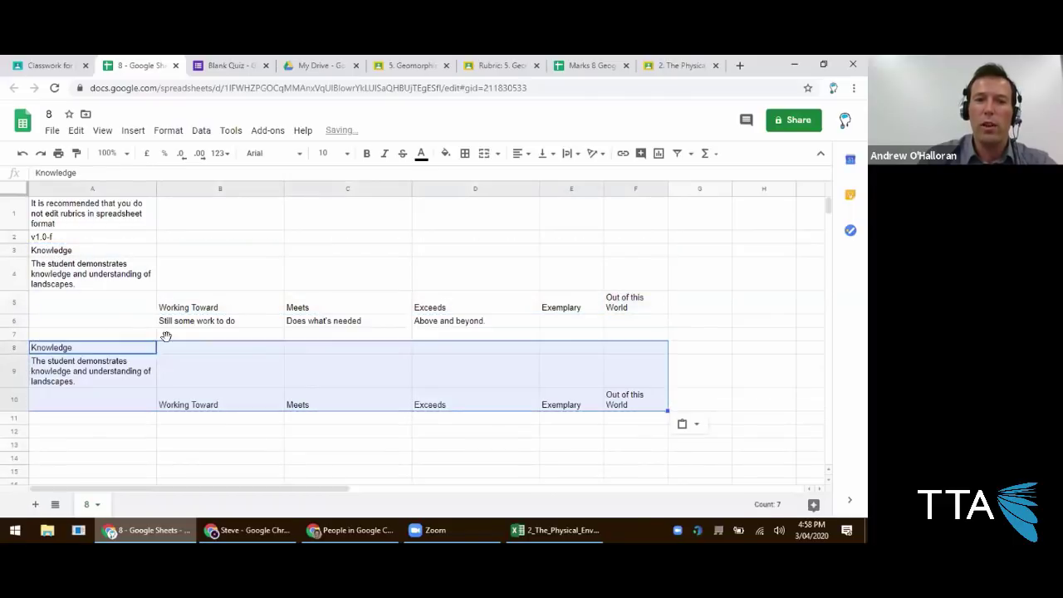
click(205, 336)
click(357, 335)
click(465, 334)
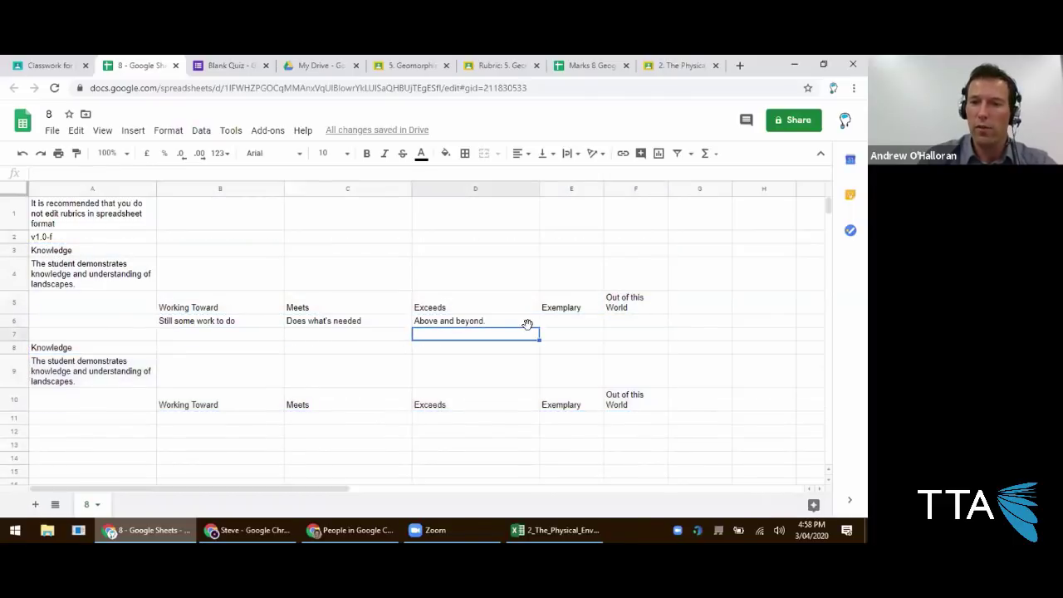
click(559, 332)
click(623, 333)
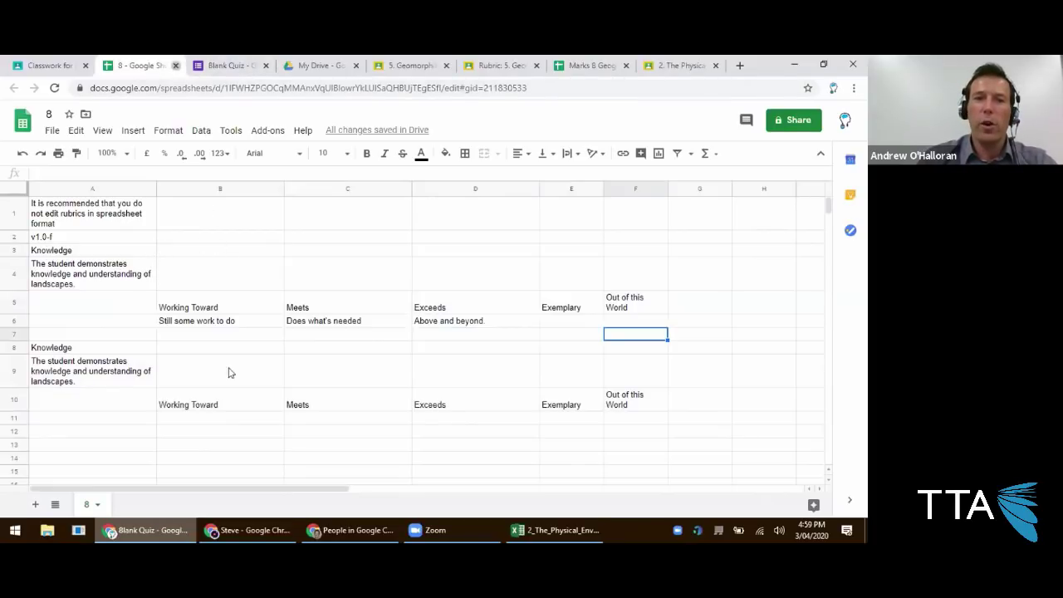
key(ctrl+w)
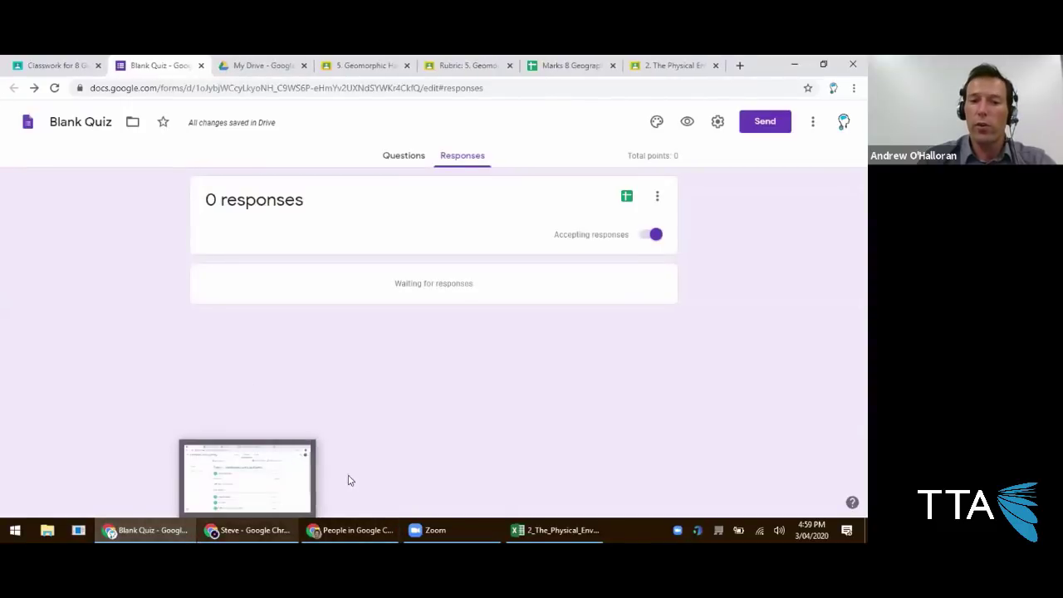
Close the rubric editor, view the 8 Geography class People list, then switch to Guardian Summaries.
click(353, 530)
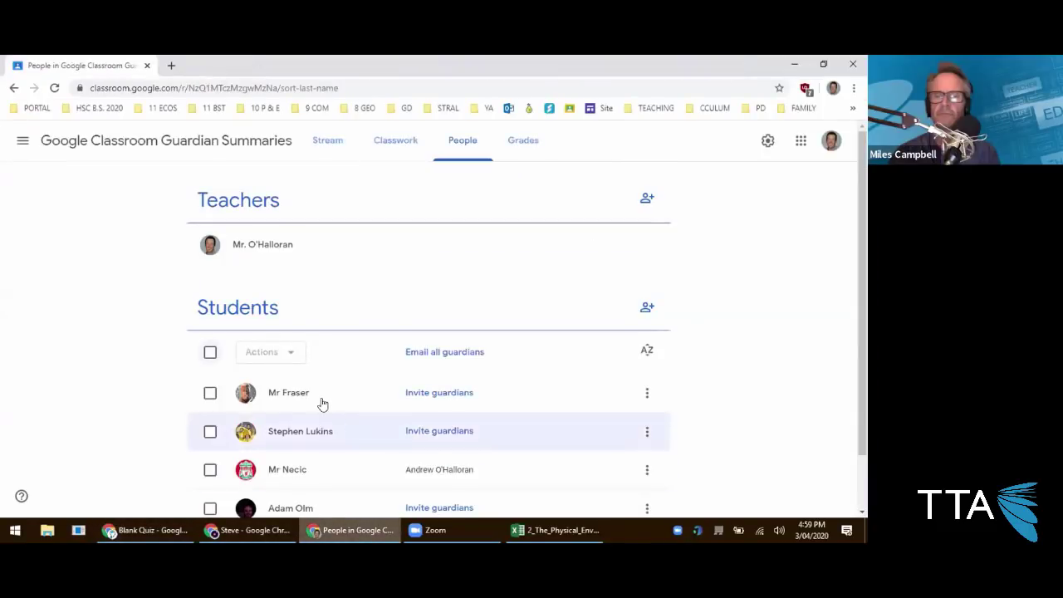
scroll(320, 403, down, 1)
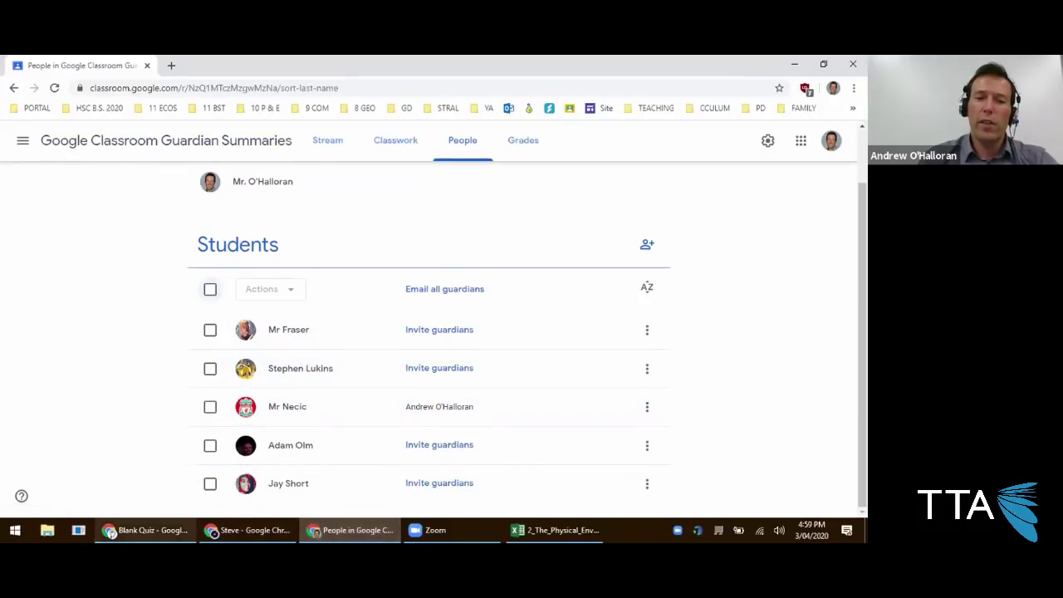
click(148, 530)
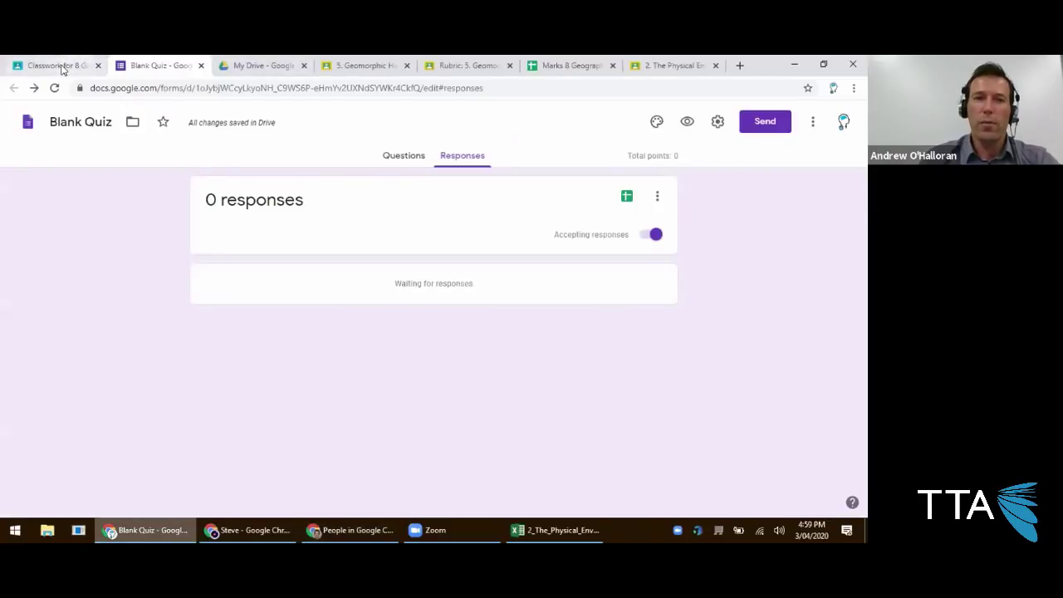
click(58, 66)
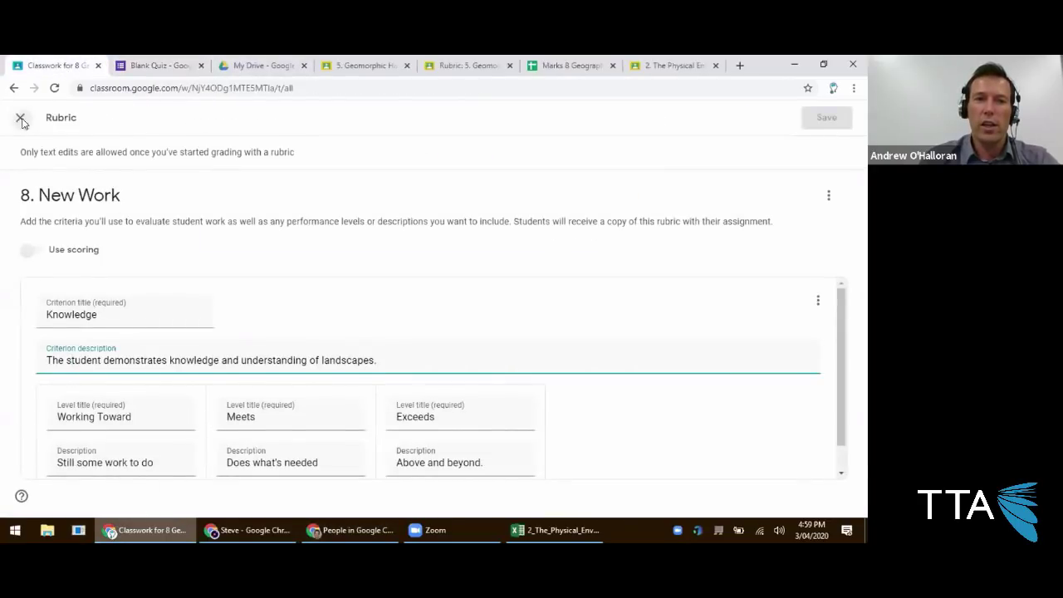
click(21, 118)
click(496, 124)
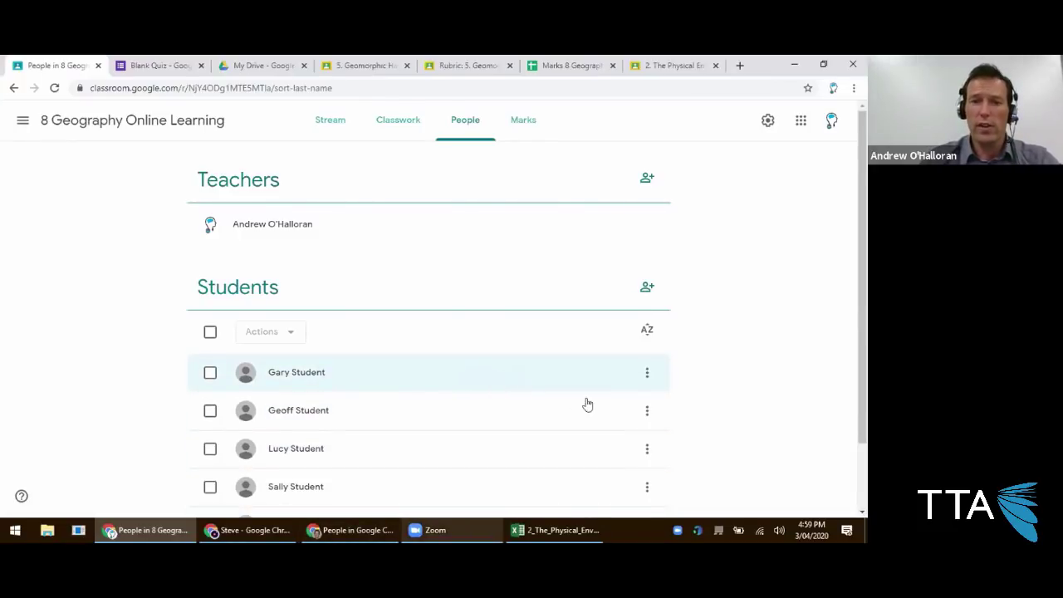
key(alt+Tab)
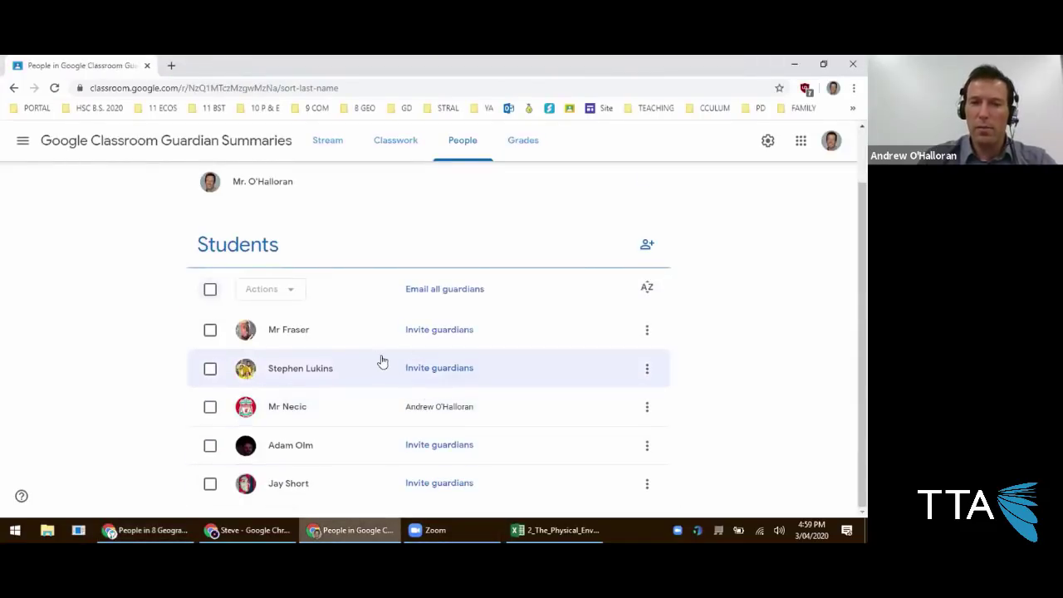
Invite a guardian for the first student by entering the guardian's email address.
click(436, 332)
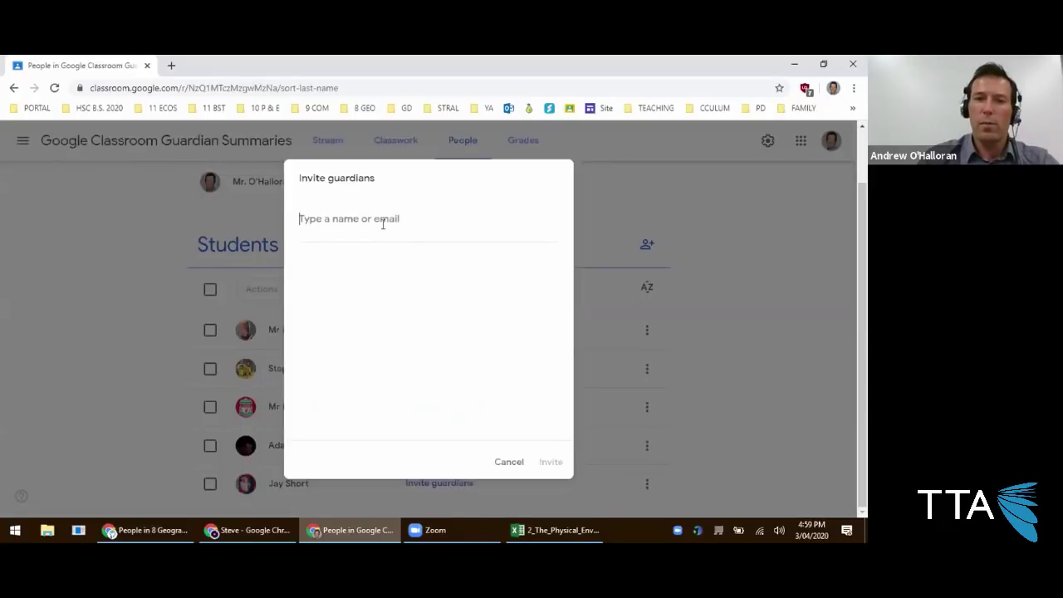
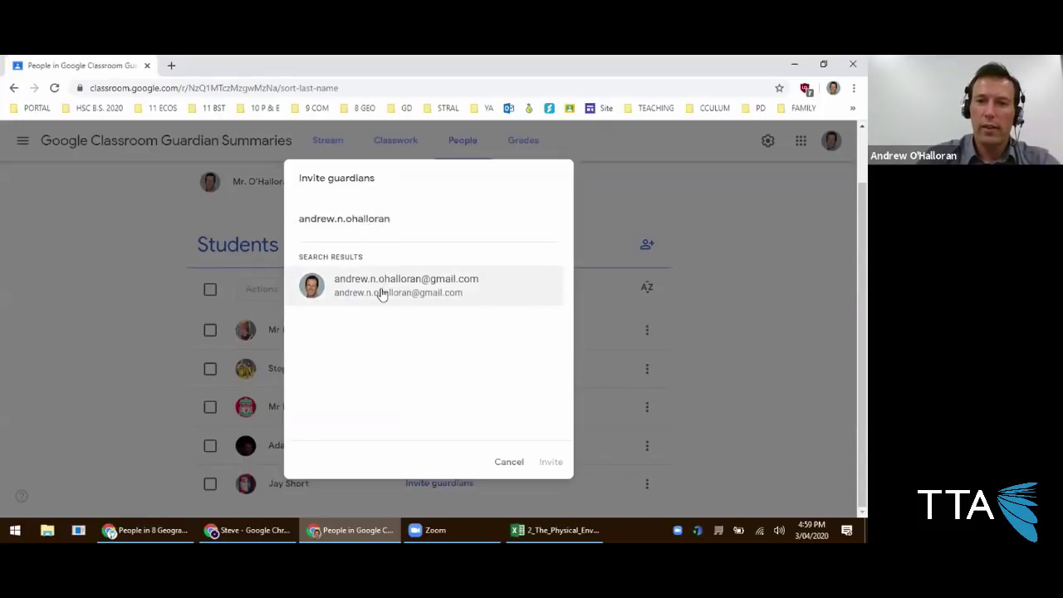
click(380, 286)
click(549, 461)
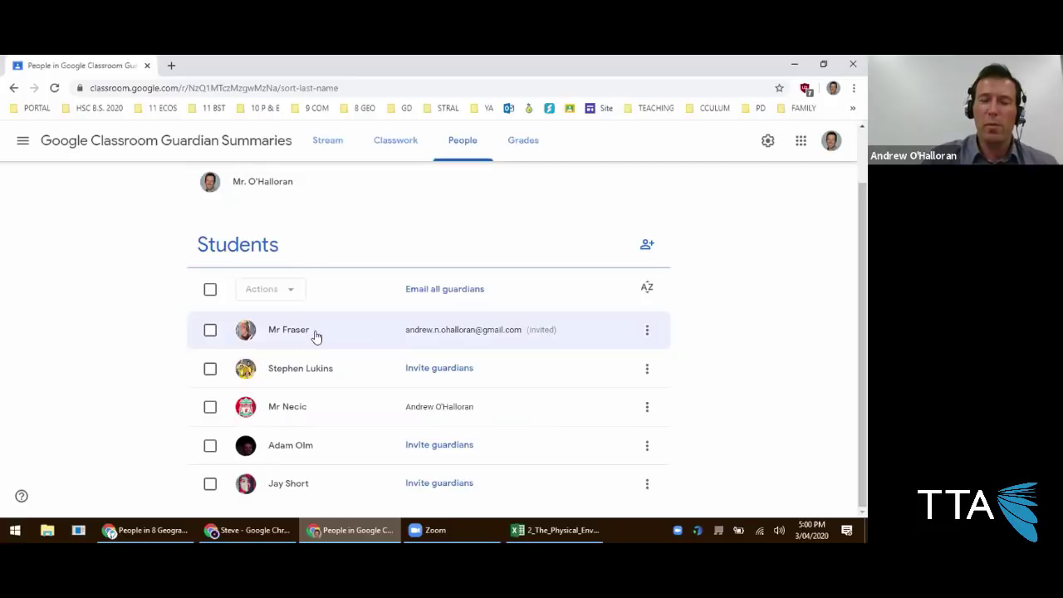
Start a guardian invitation for the second student, then cancel it.
click(419, 372)
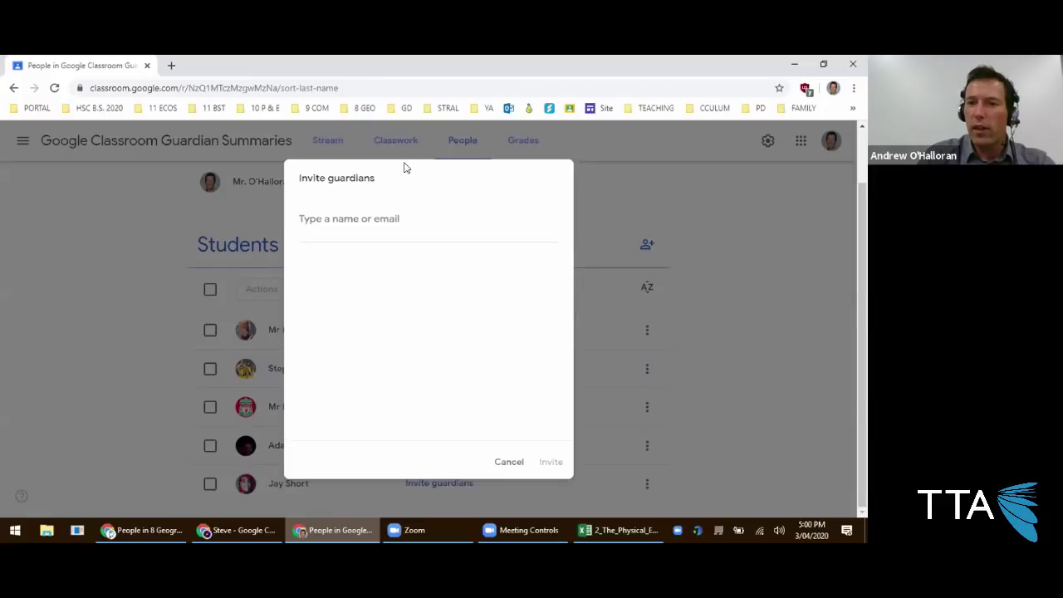
click(509, 462)
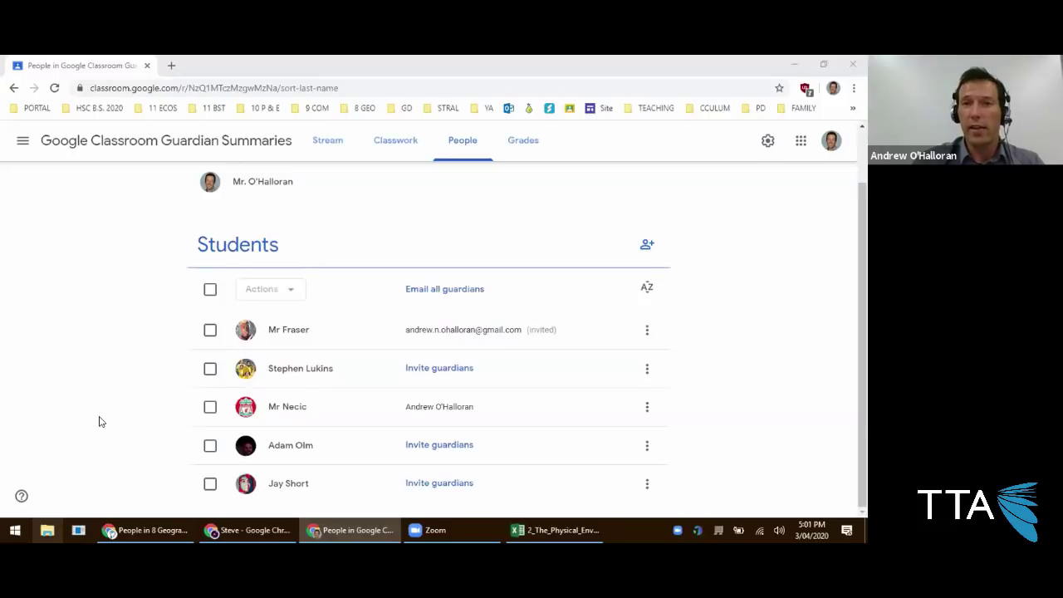
key(super+e)
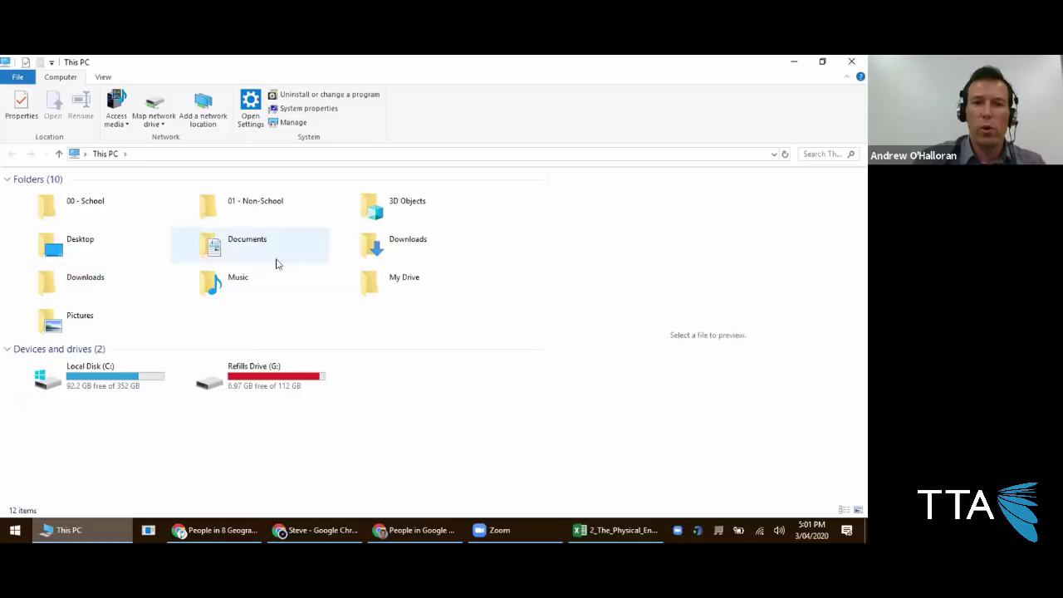
Open Guardian Summaries.pdf from the Downloads folder in Adobe Acrobat.
double_click(404, 254)
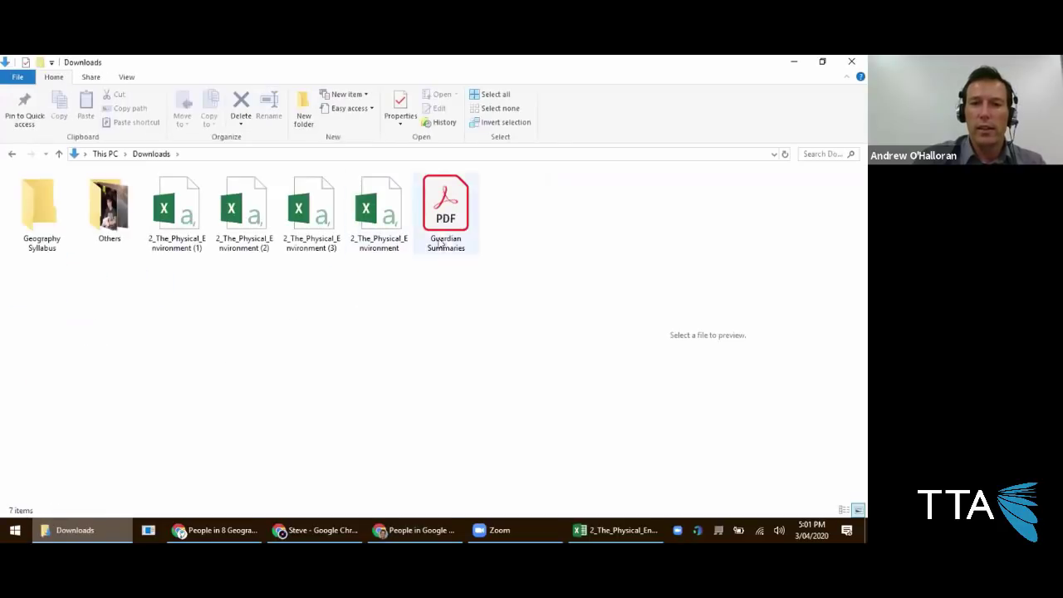
double_click(450, 239)
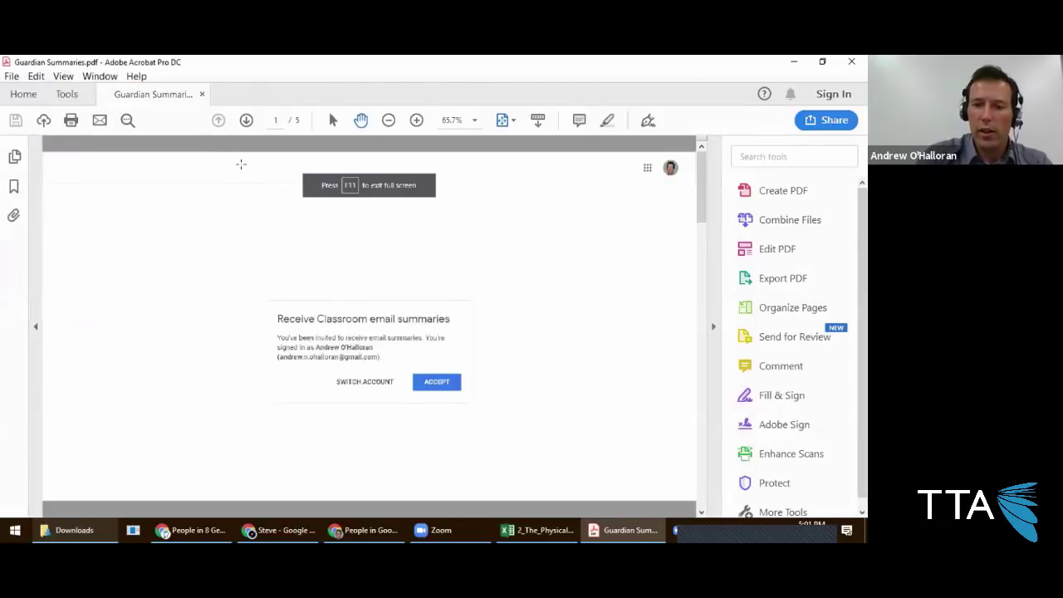
Show the PDF full screen and advance through the Email settings, Daily frequency and time zone slides.
key(ctrl+l)
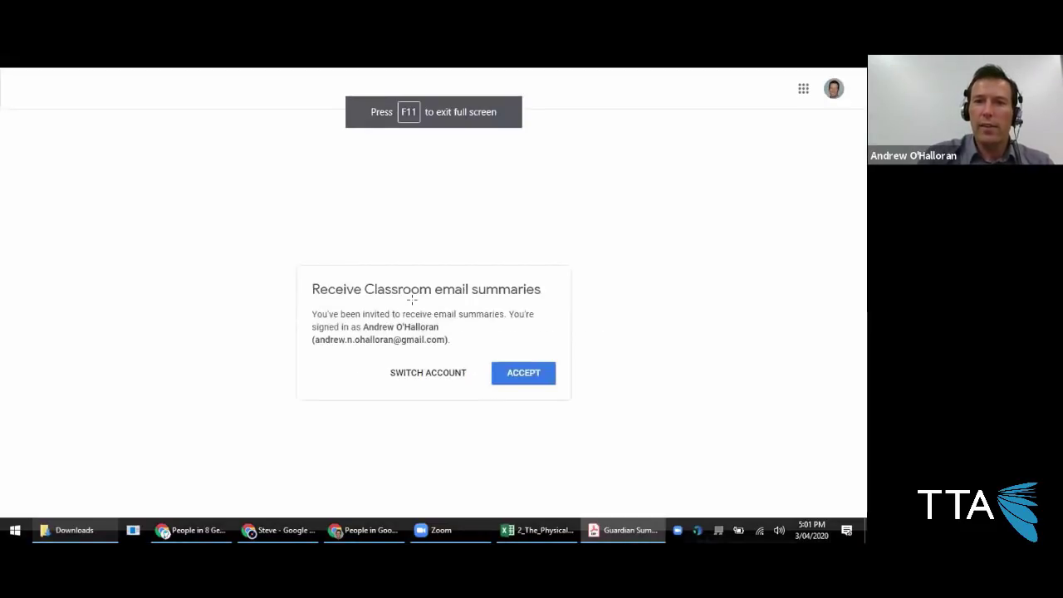
key(Right)
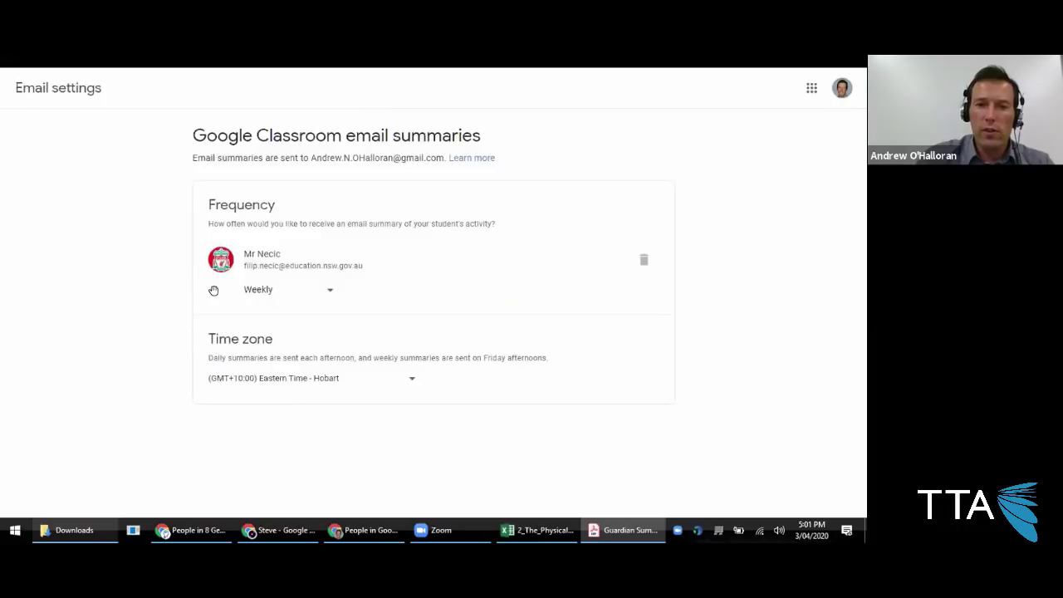
click(241, 319)
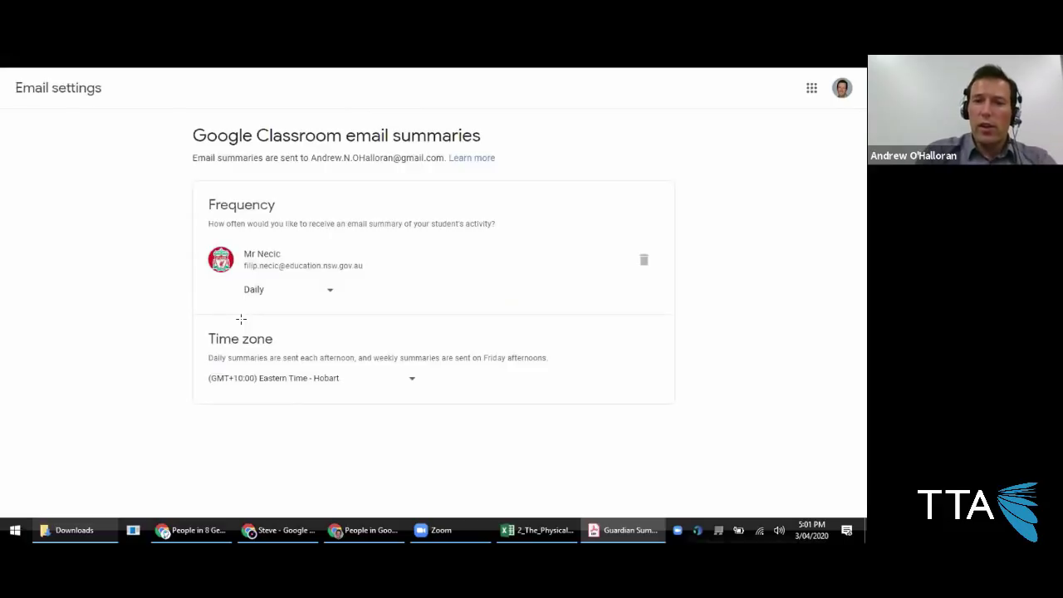
key(Right)
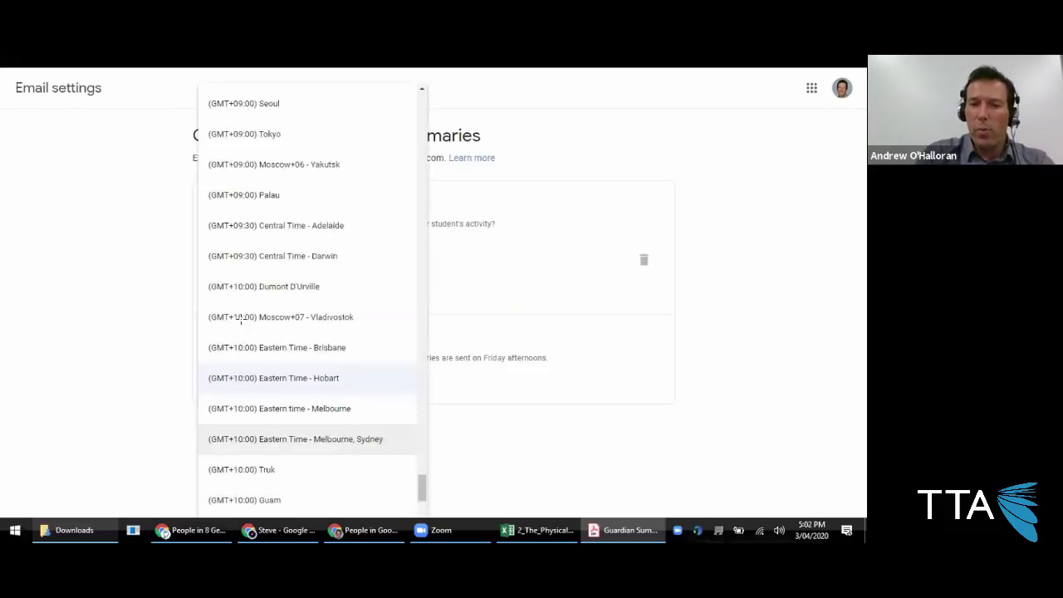
Advance to the daily summary email slide and scroll through its student work and class activity.
key(Right)
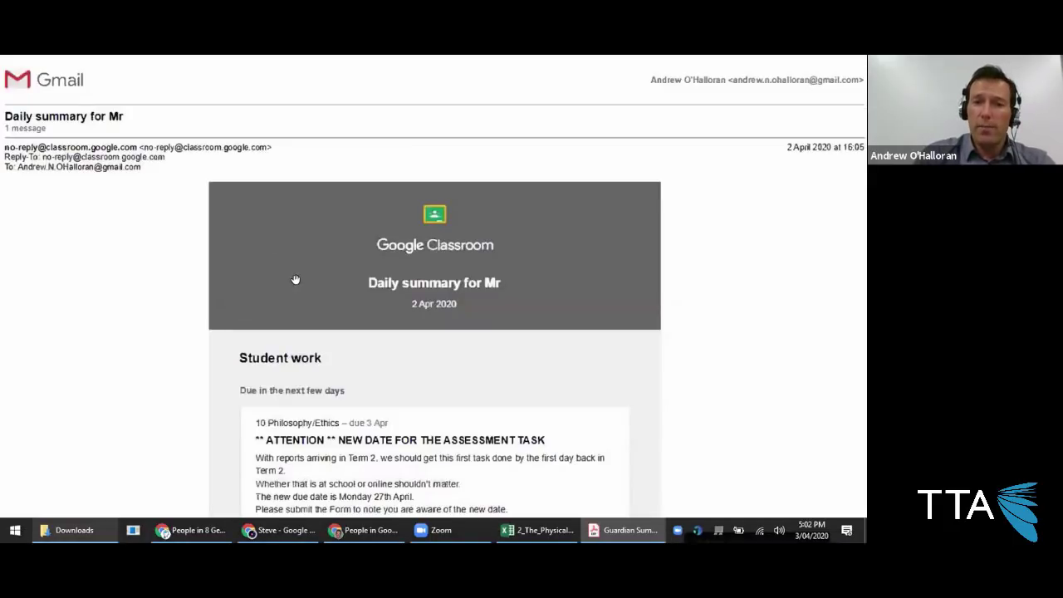
scroll(721, 319, down, 1)
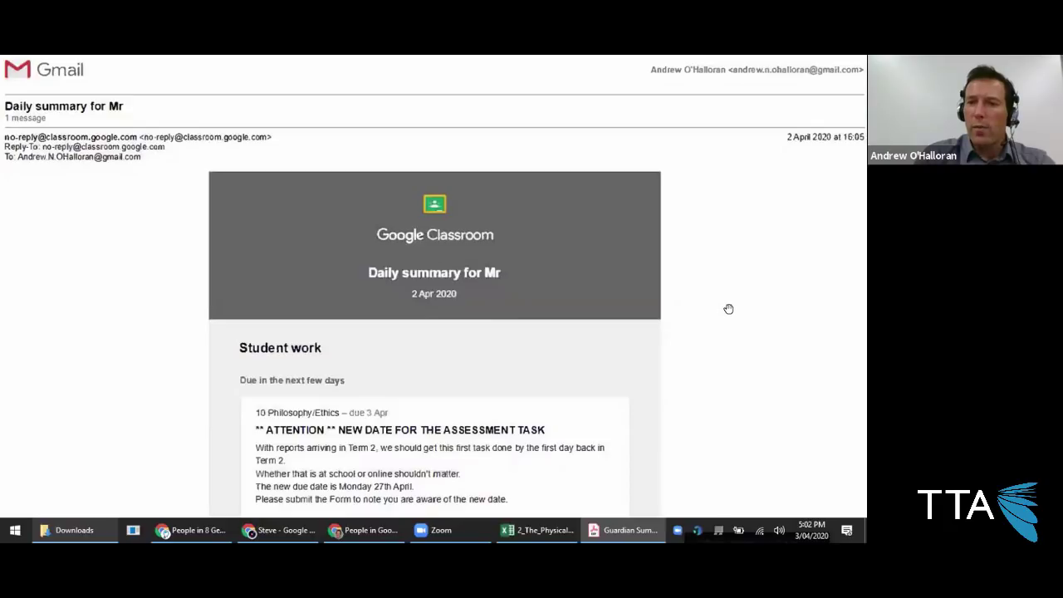
scroll(720, 318, down, 1)
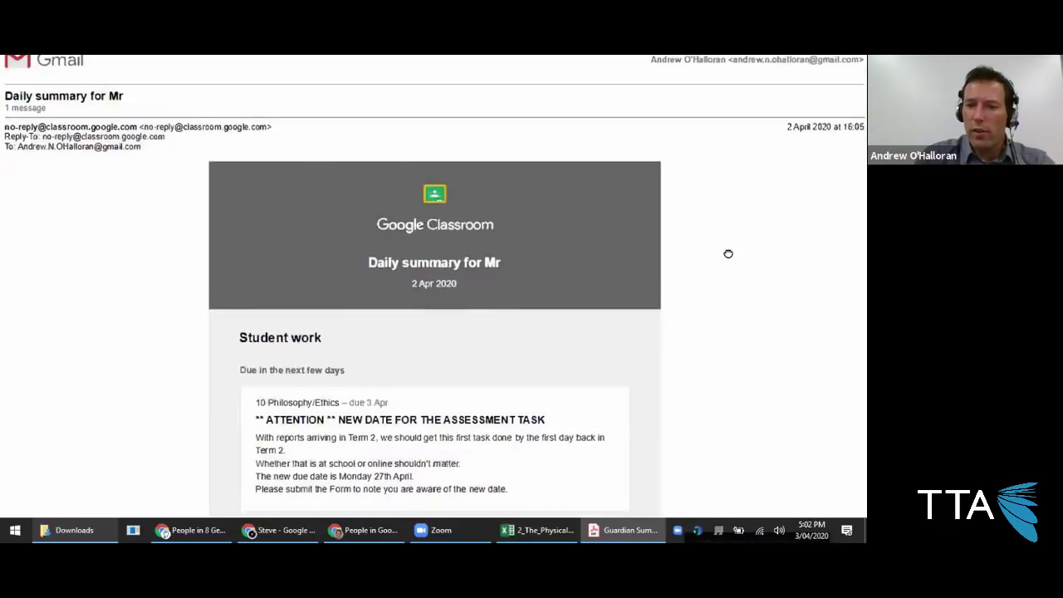
scroll(728, 294, down, 3)
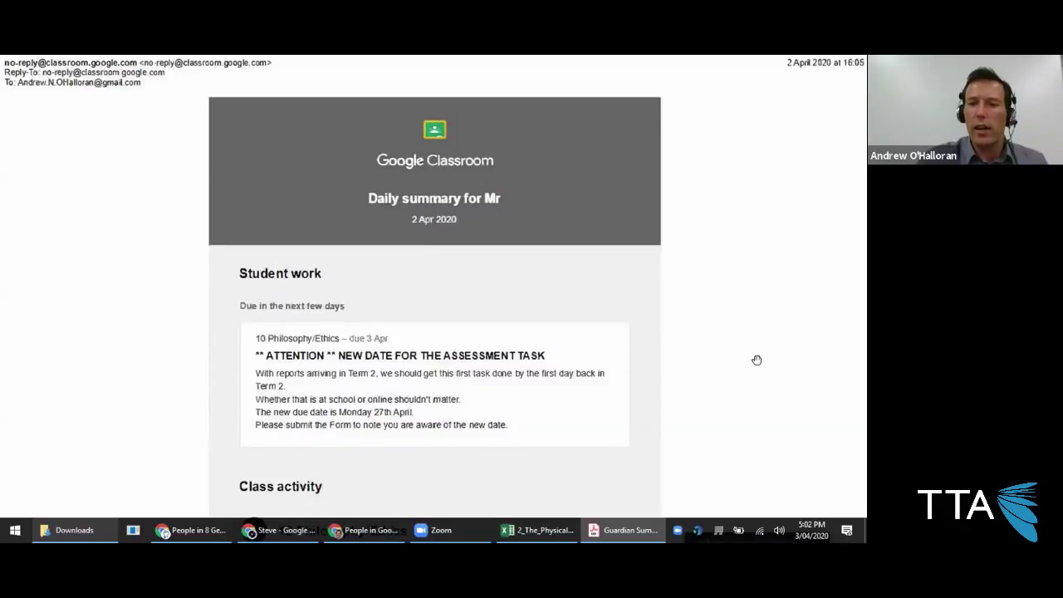
scroll(757, 367, down, 5)
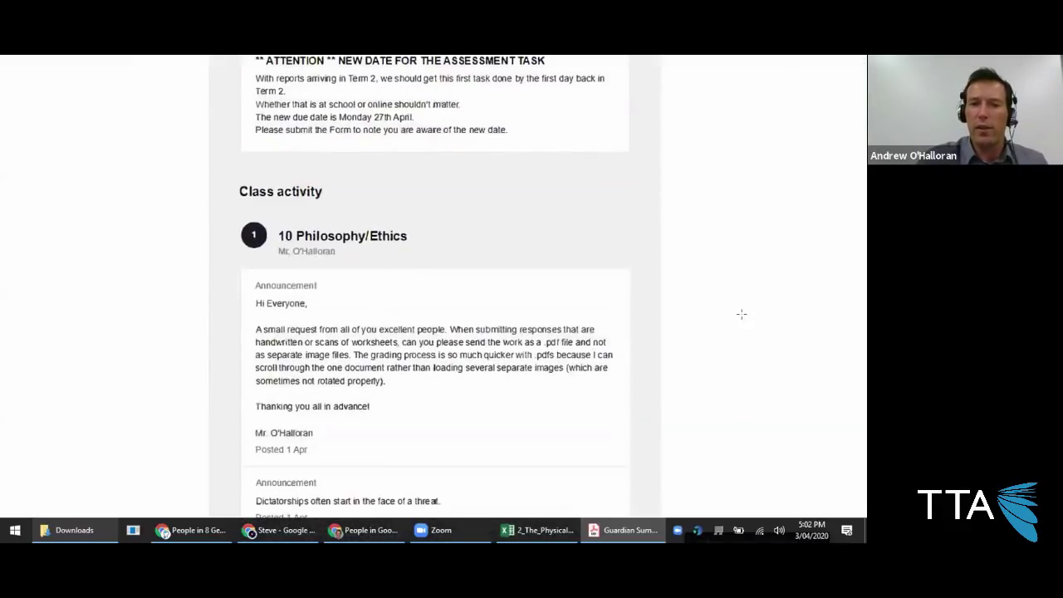
scroll(743, 316, down, 1)
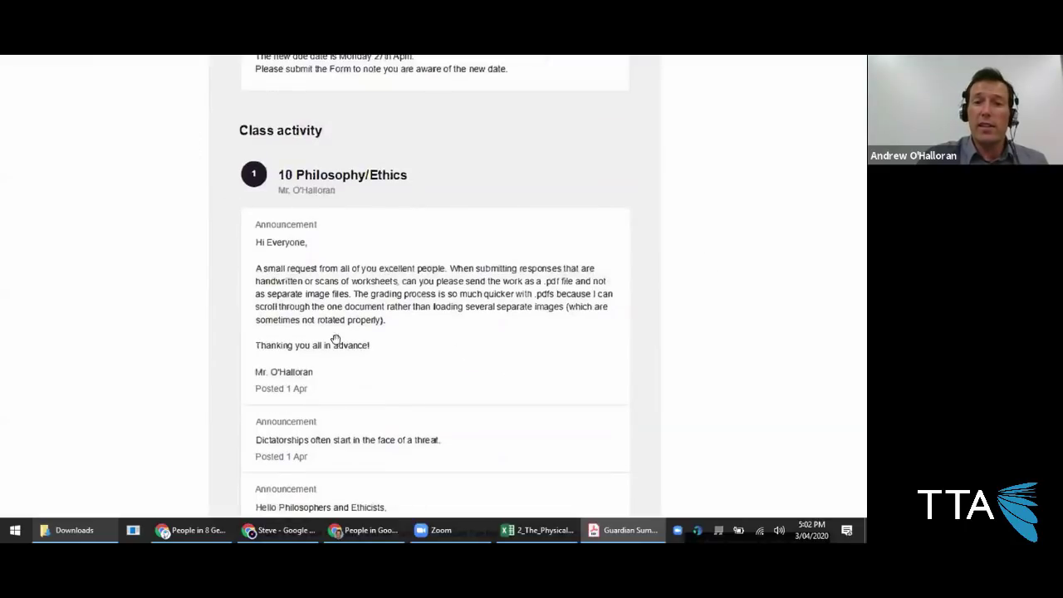
scroll(393, 369, down, 5)
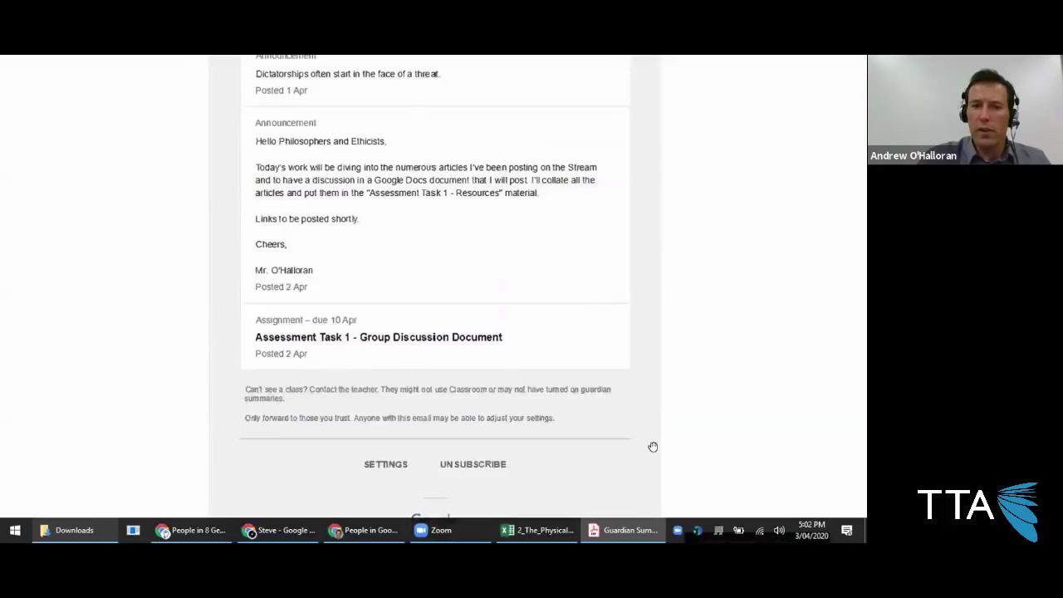
scroll(670, 353, up, 3)
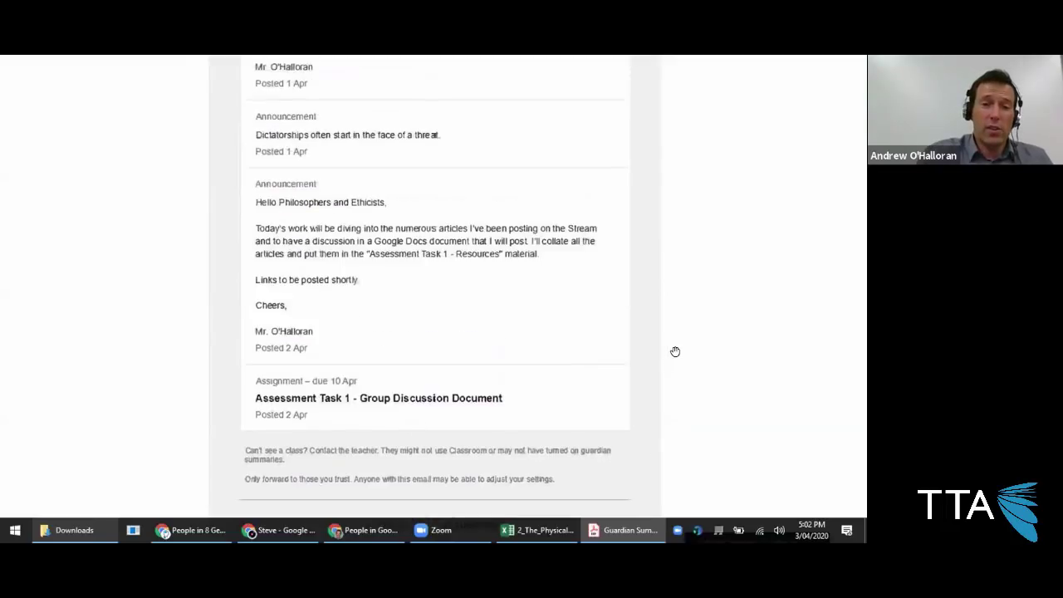
scroll(668, 357, up, 5)
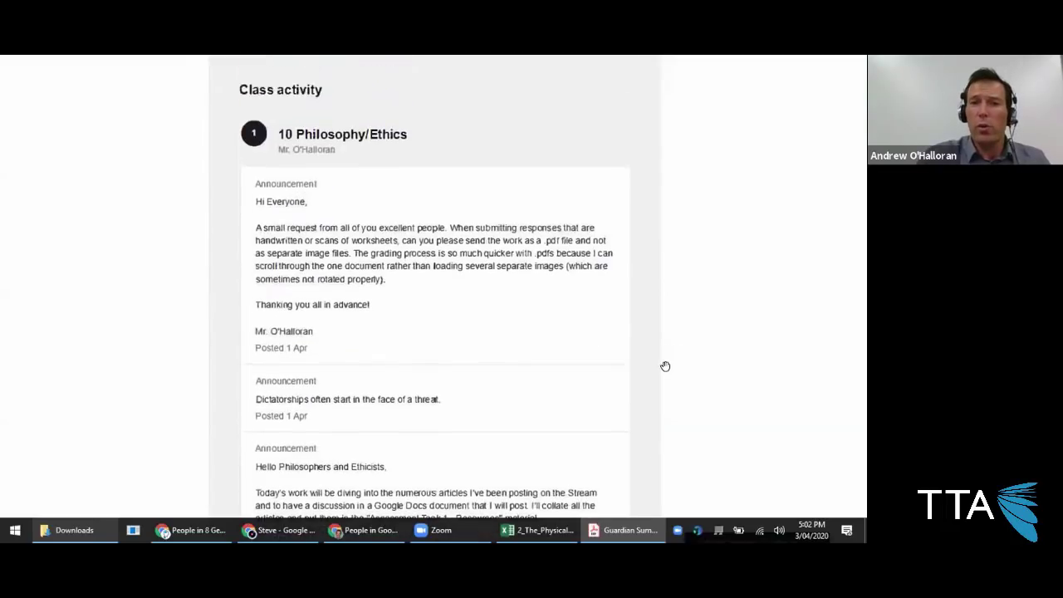
scroll(659, 365, up, 3)
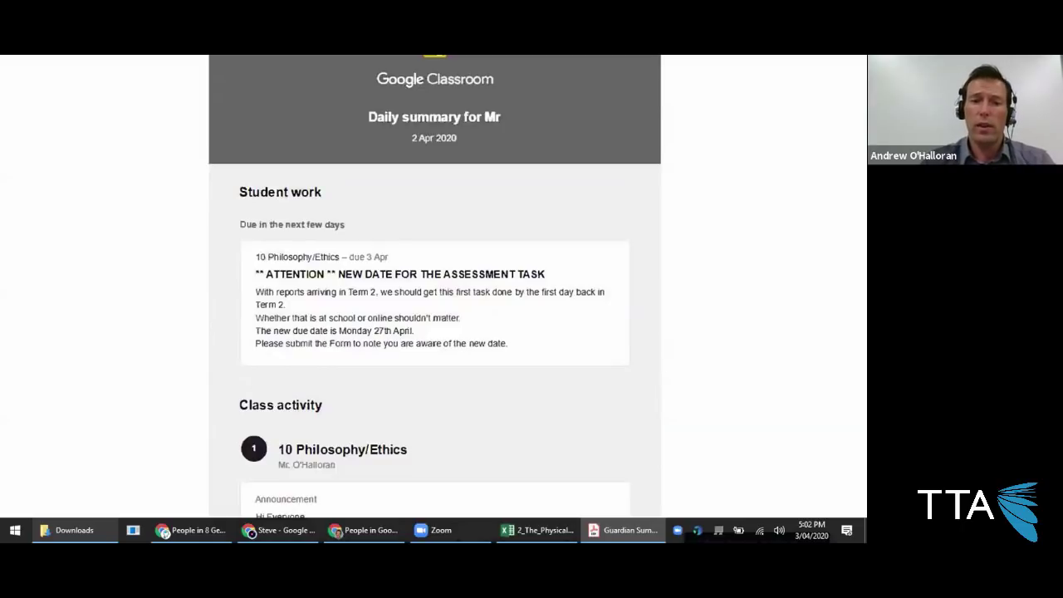
mouse_move(280, 530)
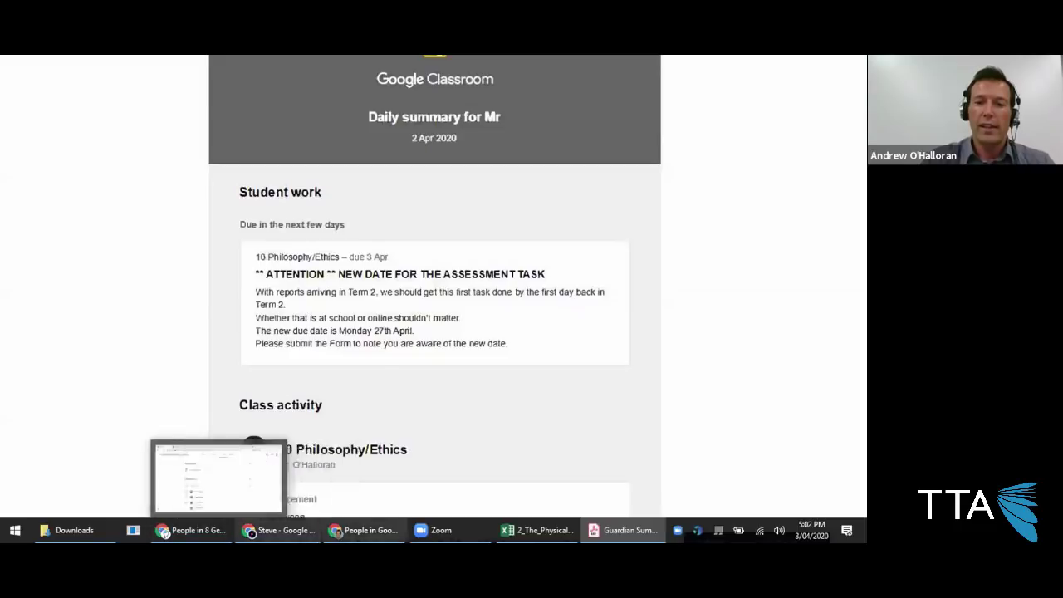
Select the student with a connected guardian on the People list and open their page.
click(365, 530)
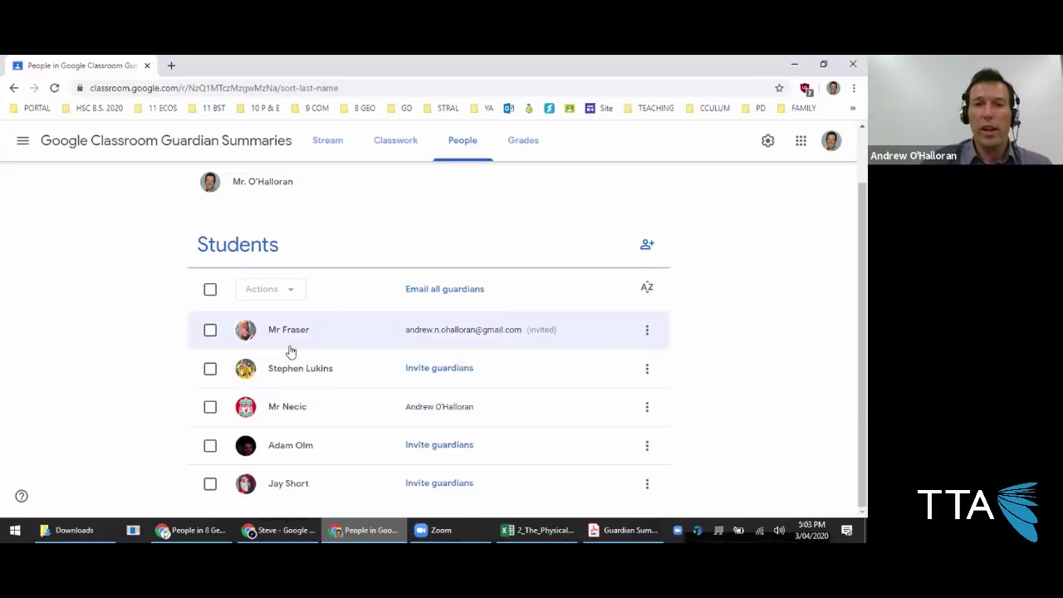
click(210, 407)
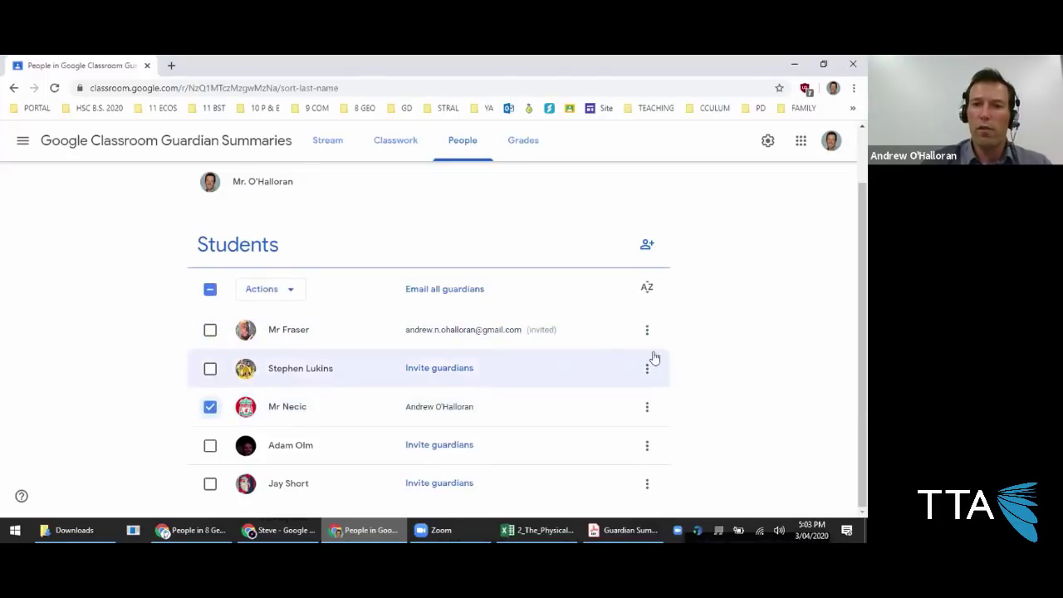
scroll(693, 363, up, 1)
scroll(466, 407, down, 1)
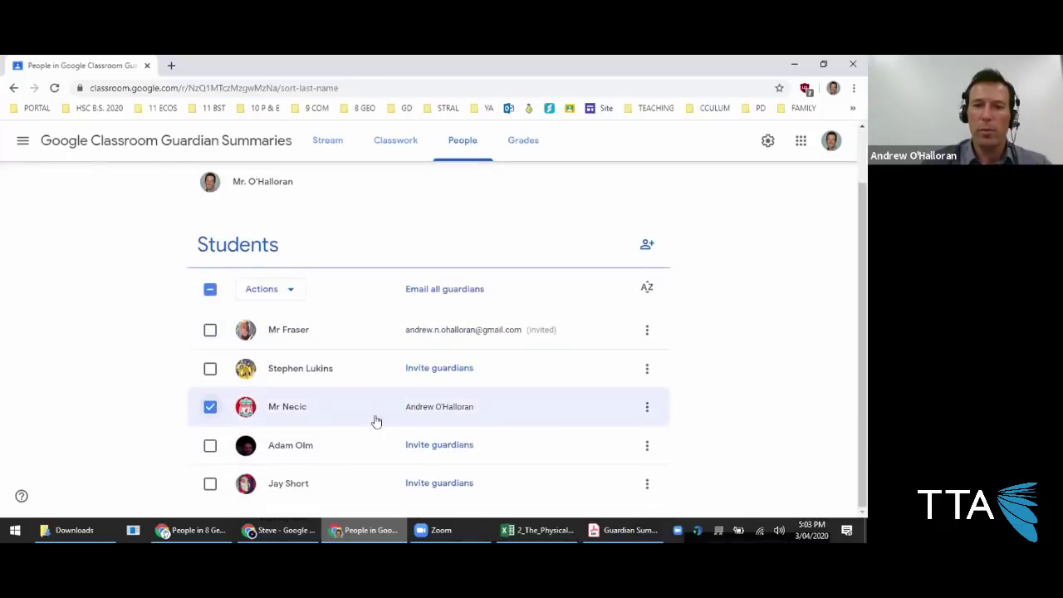
click(292, 407)
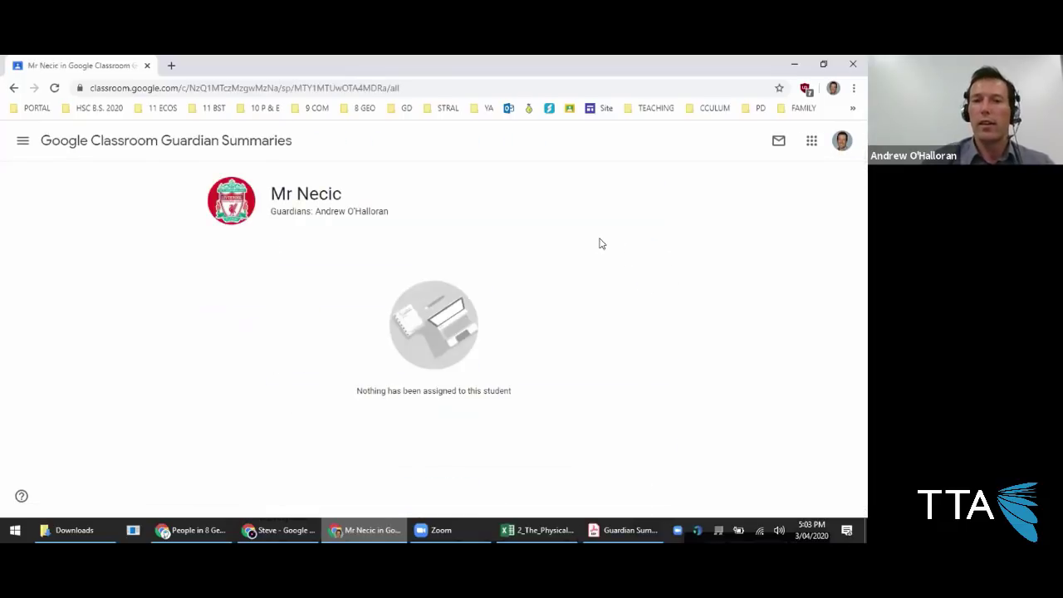
Start an email addressed to Student and guardians, including the student work summary.
click(779, 140)
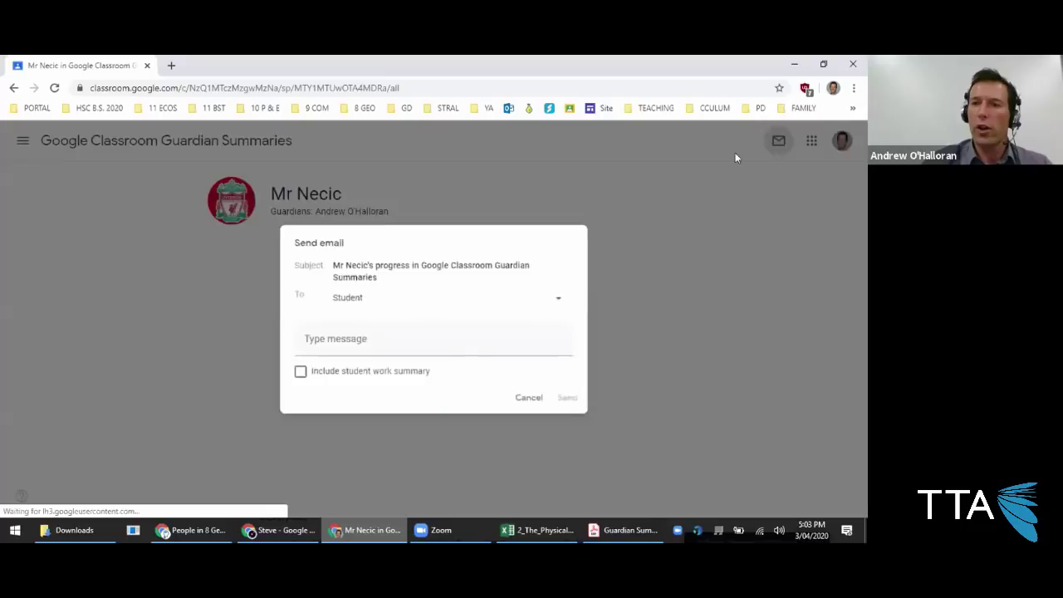
click(364, 304)
click(363, 325)
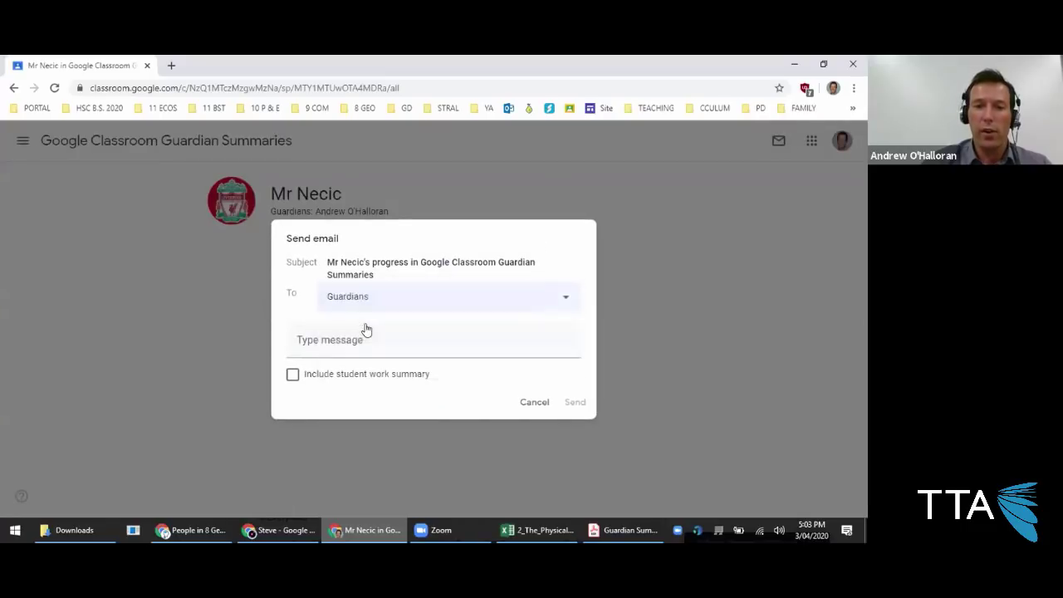
click(372, 302)
click(379, 329)
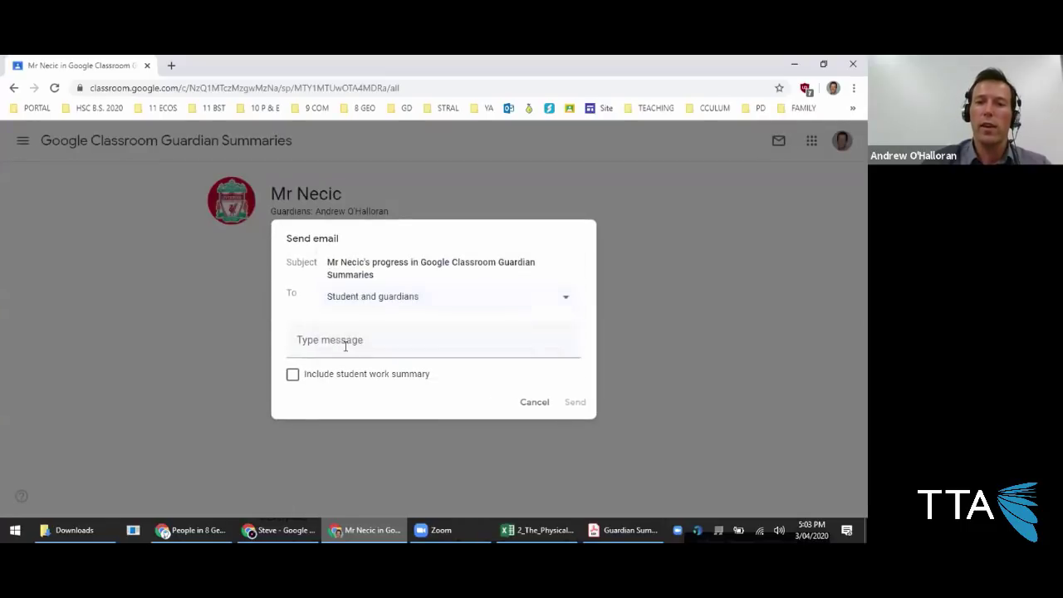
click(288, 378)
Write a short two-line message asking the student about their work and send it.
click(342, 333)
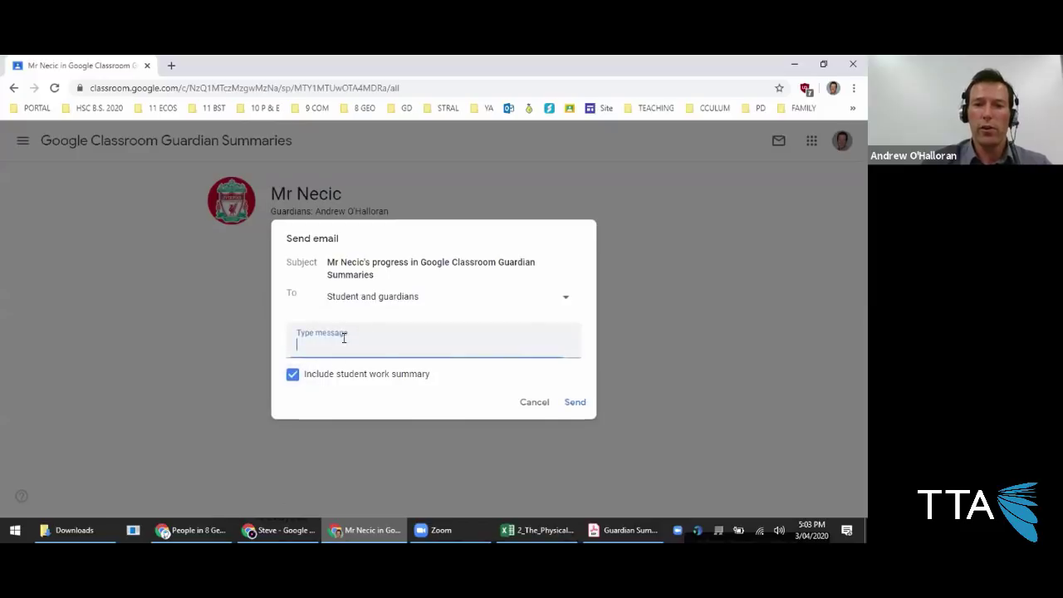
text(Hey Fil,)
key(Return)
key(Return)
text(What gives, do youw work)
key(Tab)
key(Tab)
key(Tab)
key(Return)
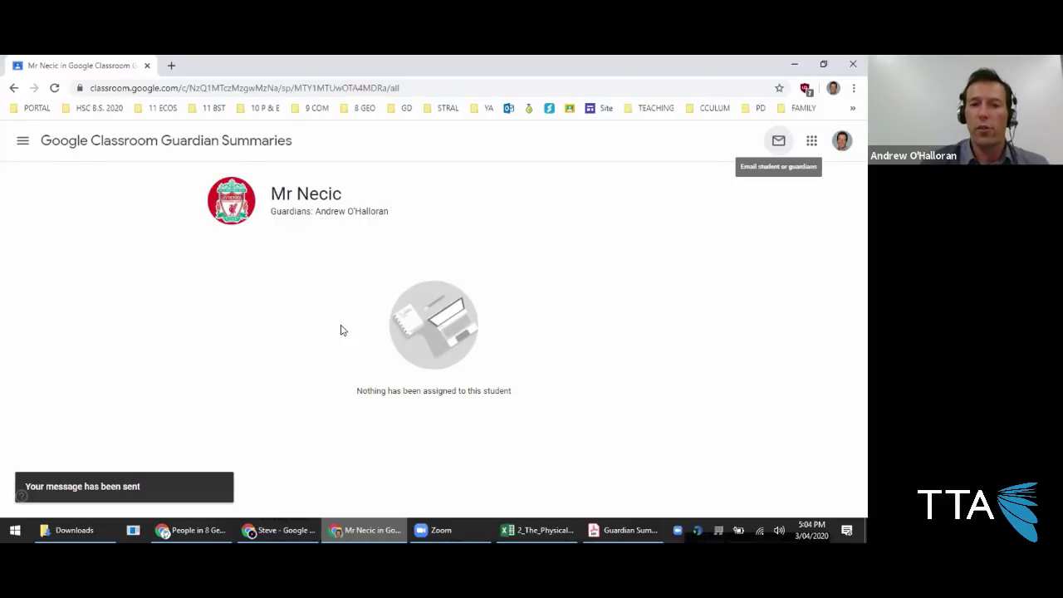
click(150, 141)
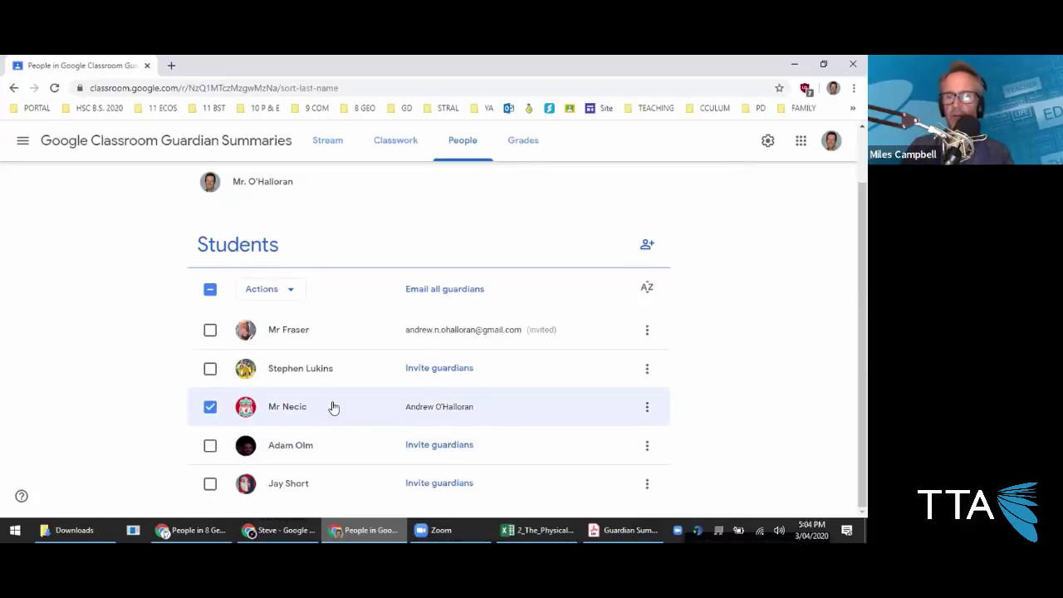
Copy the 8 Geography class's Blank Quiz form as 'Blank Quiz - Mr Teacher'.
click(402, 155)
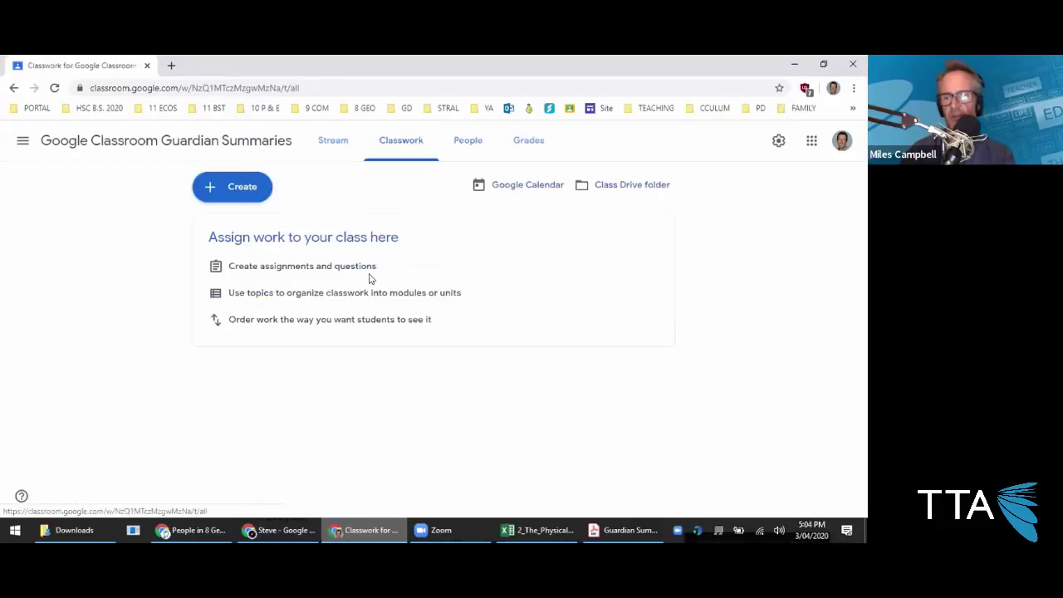
click(207, 530)
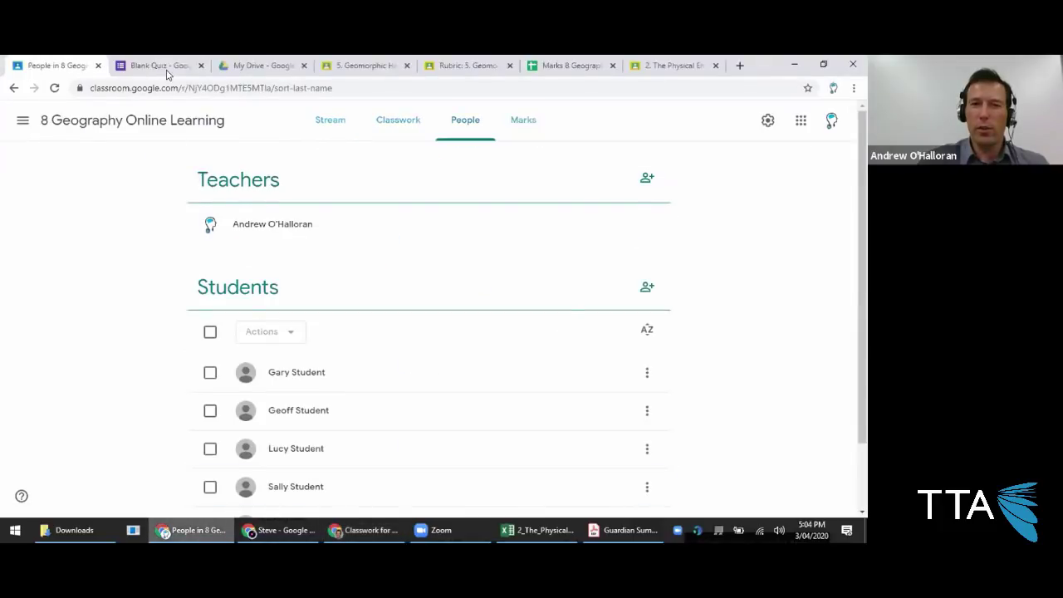
click(169, 71)
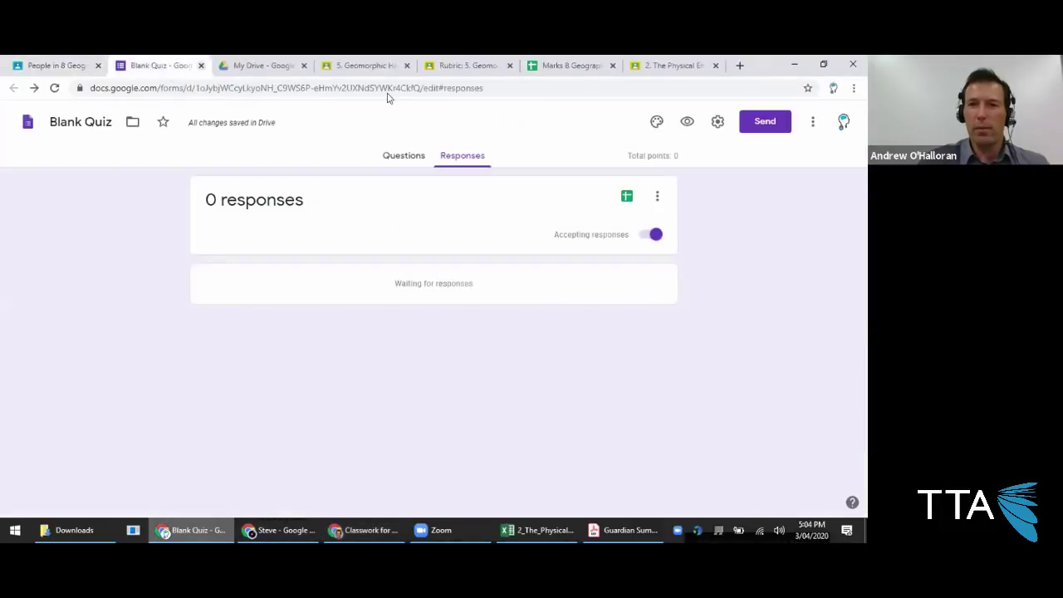
click(812, 122)
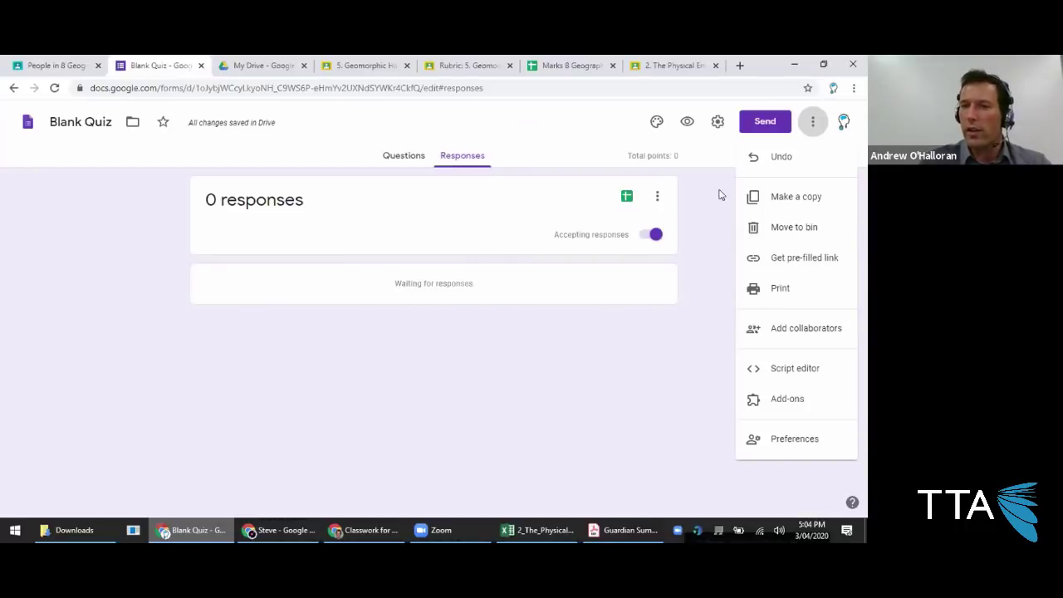
click(787, 199)
click(408, 278)
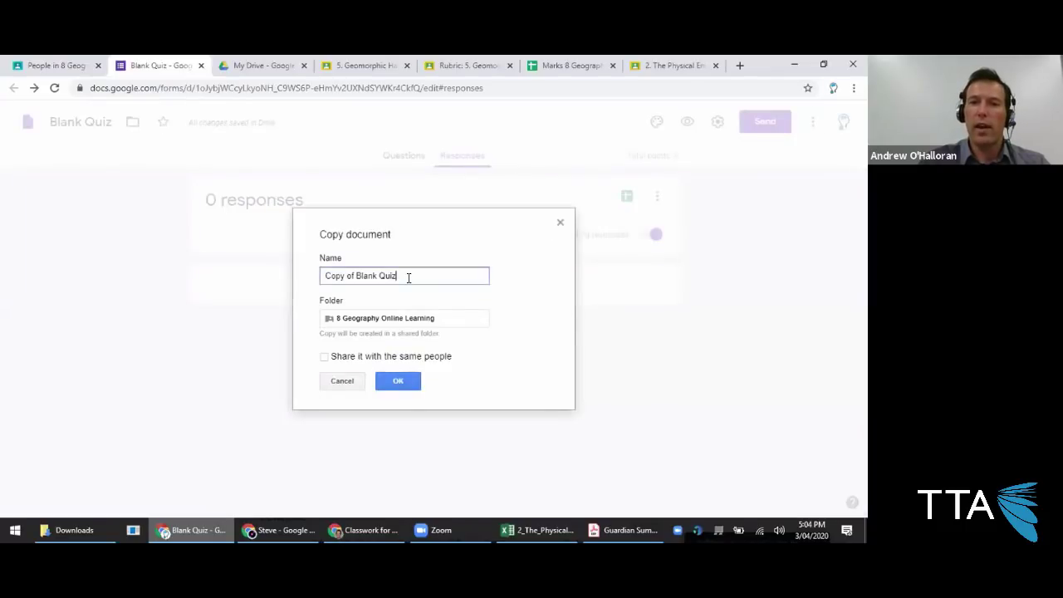
triple_click(408, 277)
text(Blank Quiz)
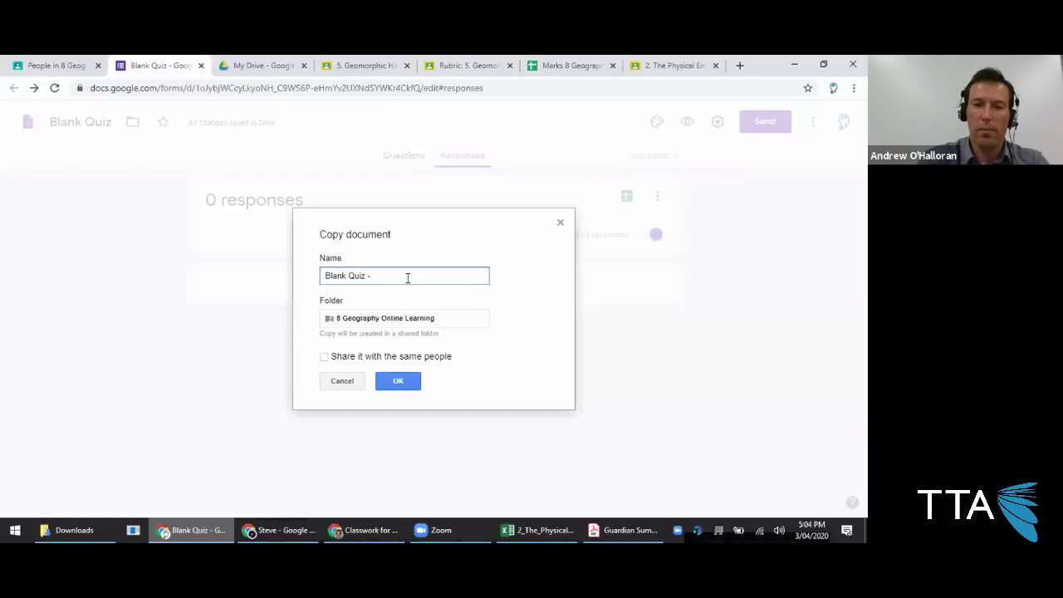
text( - Mr Teacher)
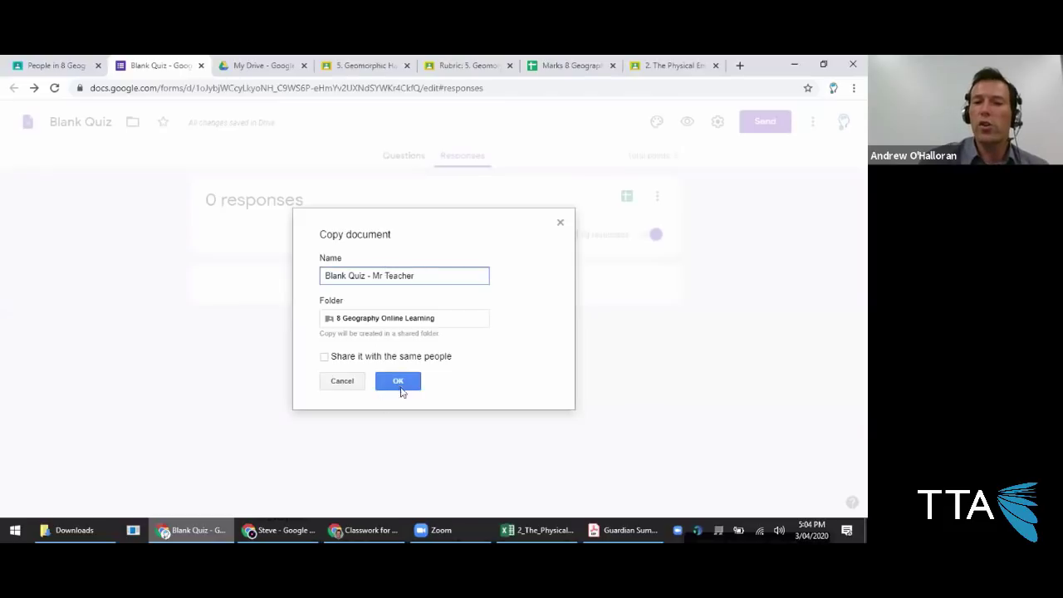
click(400, 384)
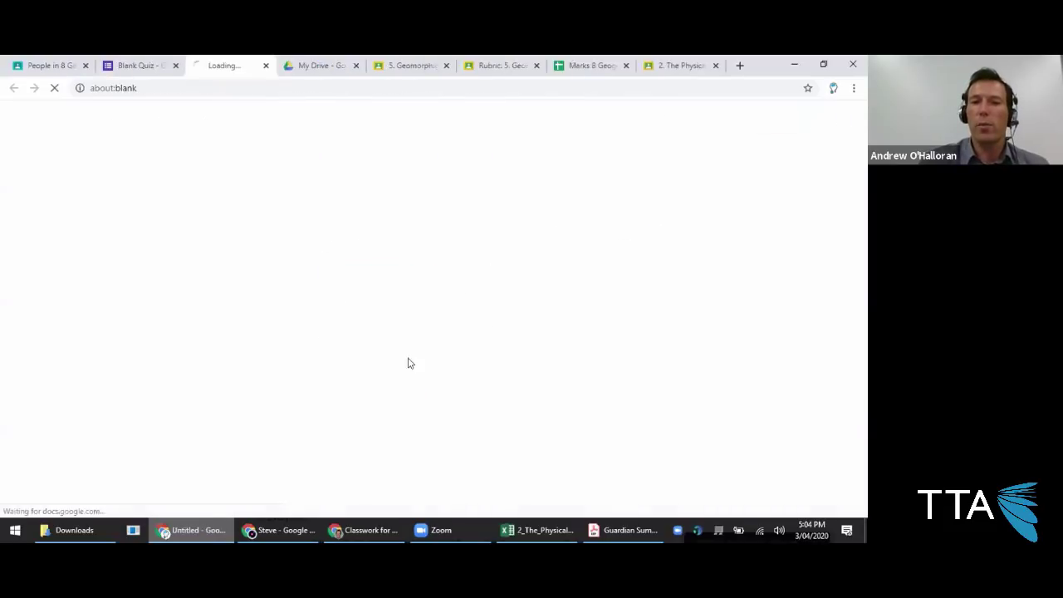
click(177, 87)
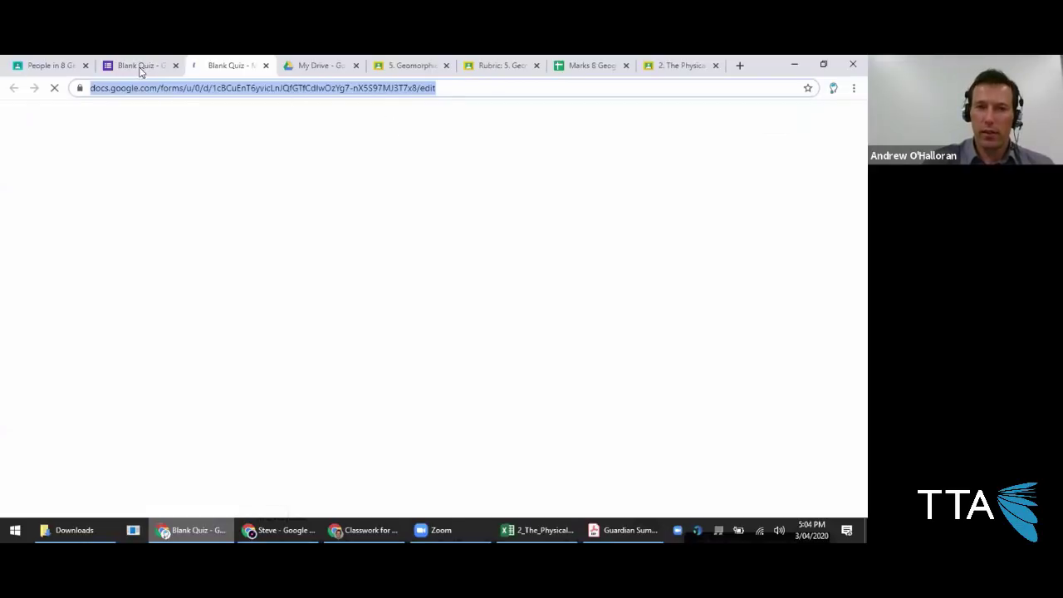
click(141, 67)
Replace the form address ending with 'copy' and load that link in a new tab.
click(406, 93)
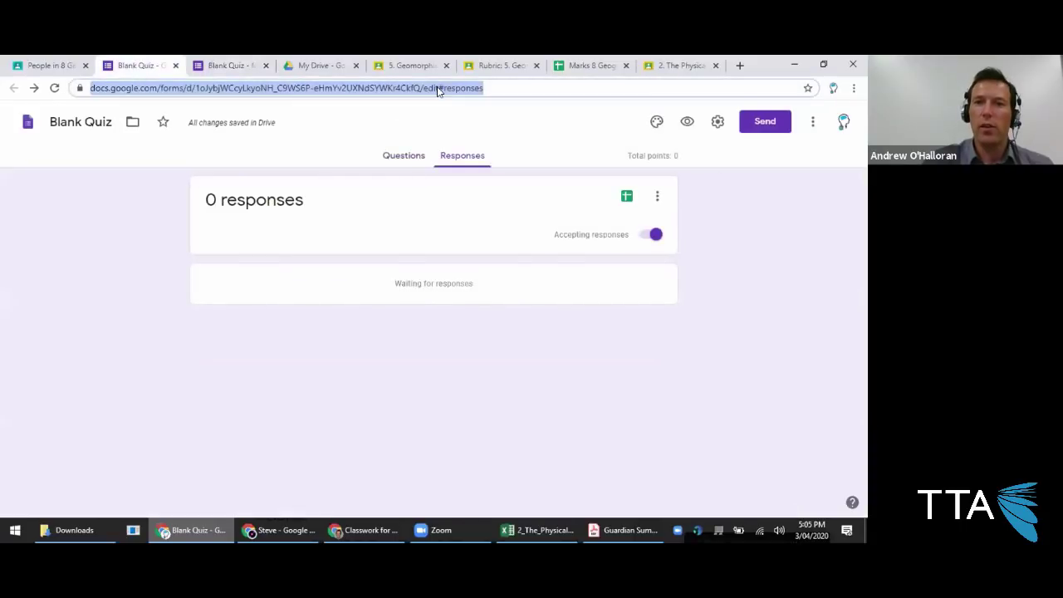
click(453, 89)
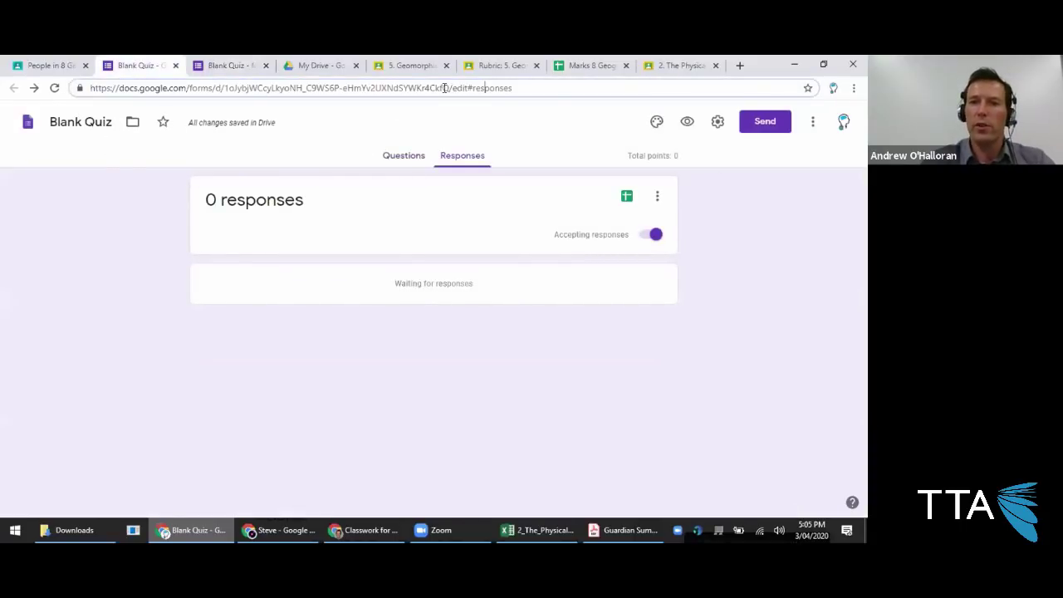
key(ctrl+shift+Right)
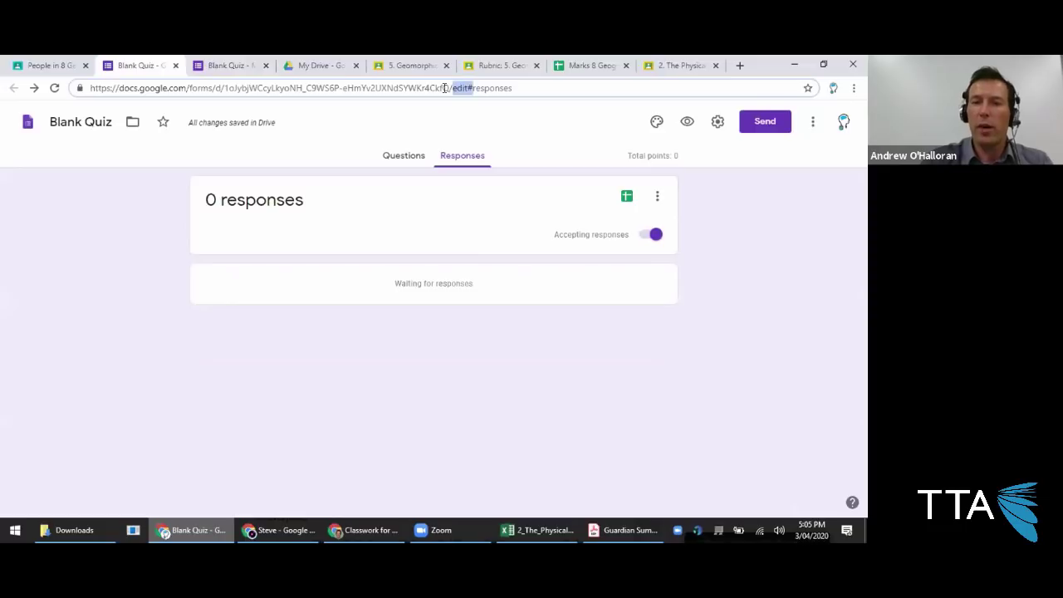
key(ctrl+shift+Right)
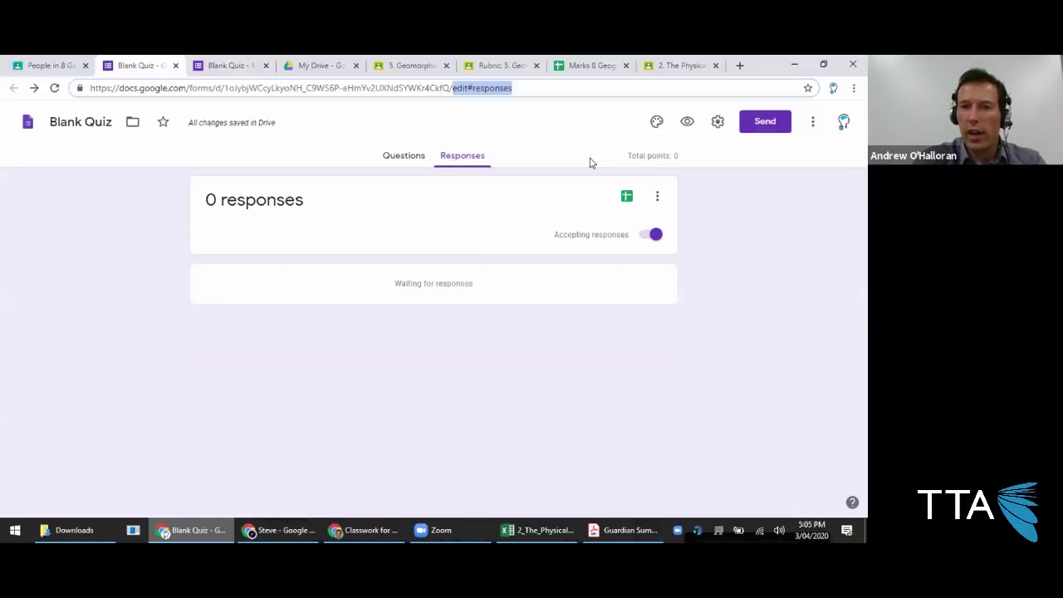
text(copy)
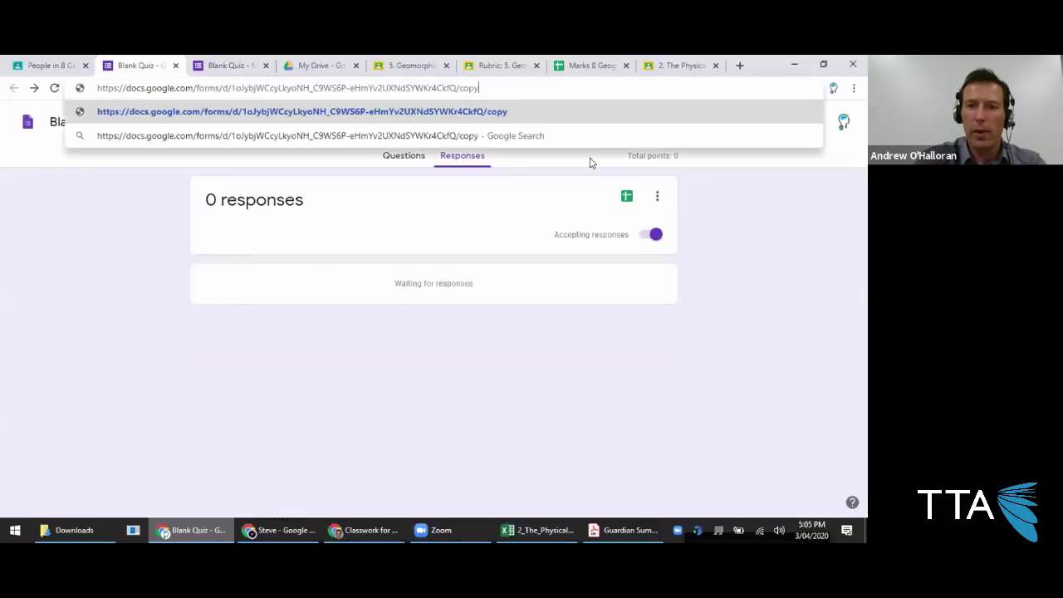
key(ctrl+a)
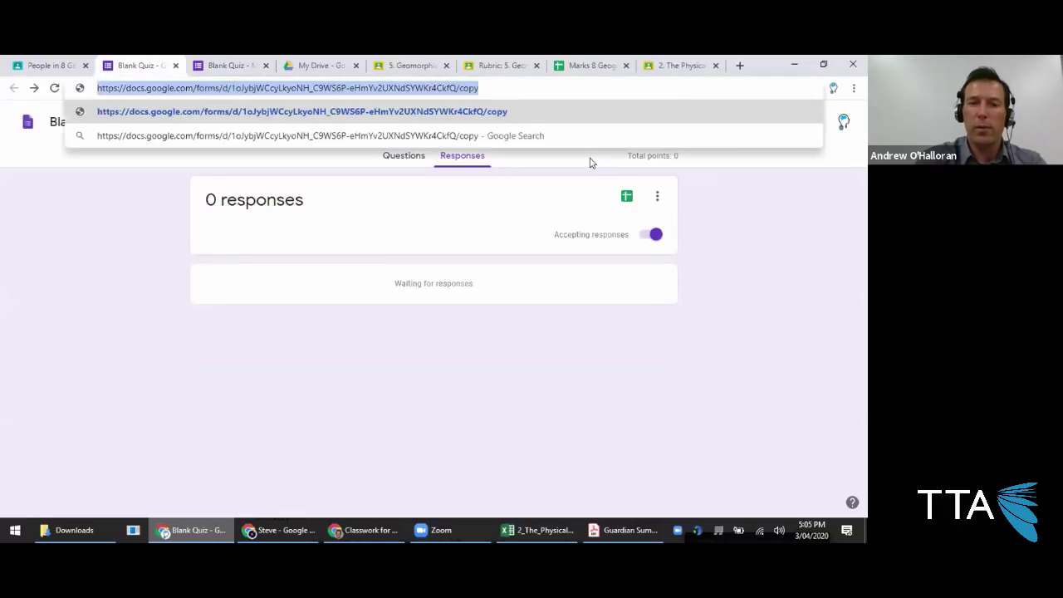
key(ctrl+t)
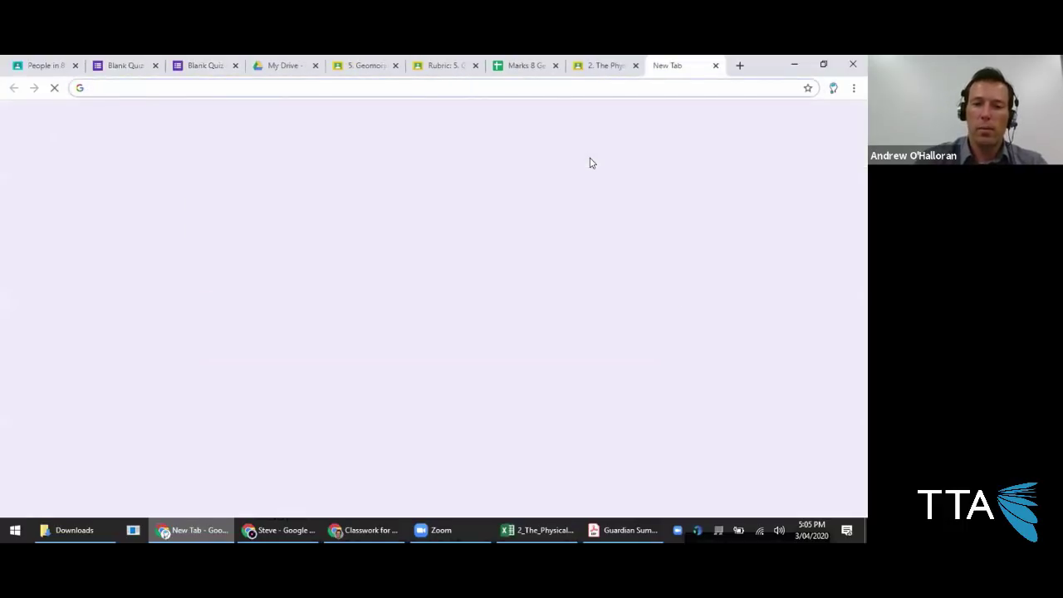
key(ctrl+v)
key(Return)
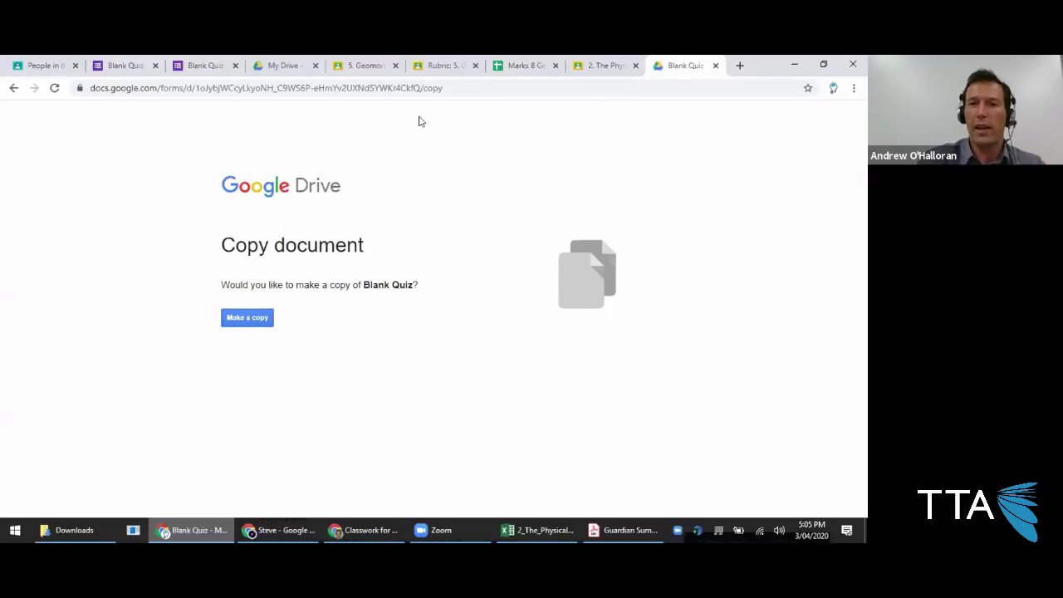
Inspect the form ID and 'copy' ending in the make-a-copy link's address.
click(438, 90)
double_click(438, 89)
click(445, 90)
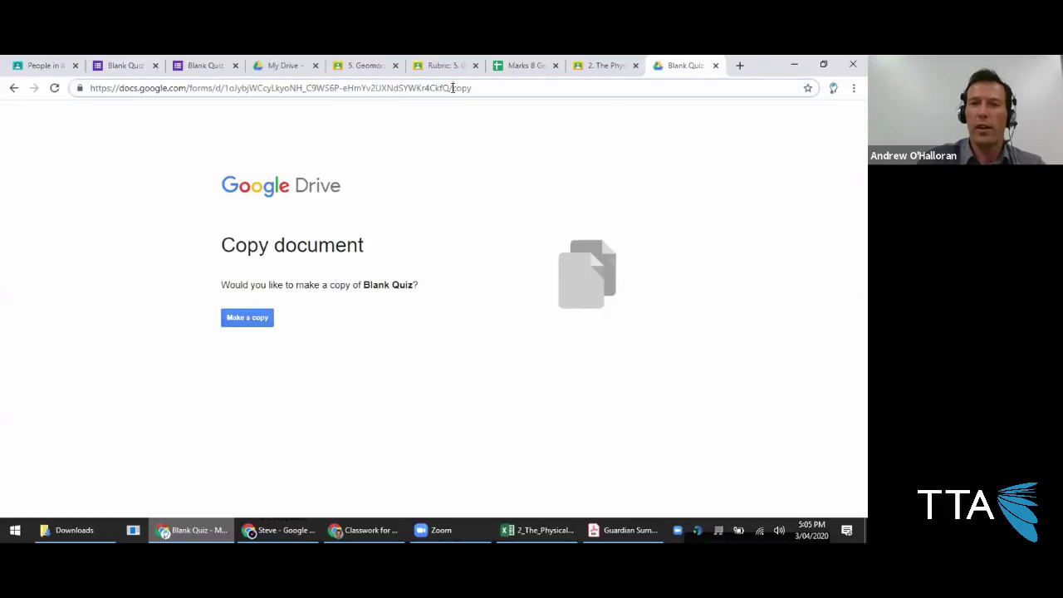
double_click(461, 89)
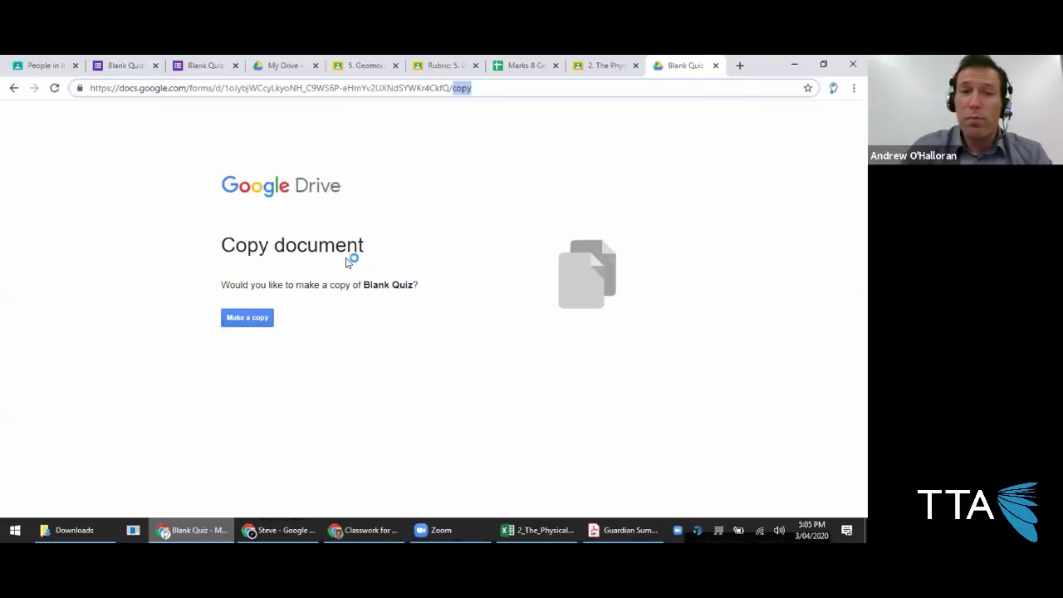
click(55, 66)
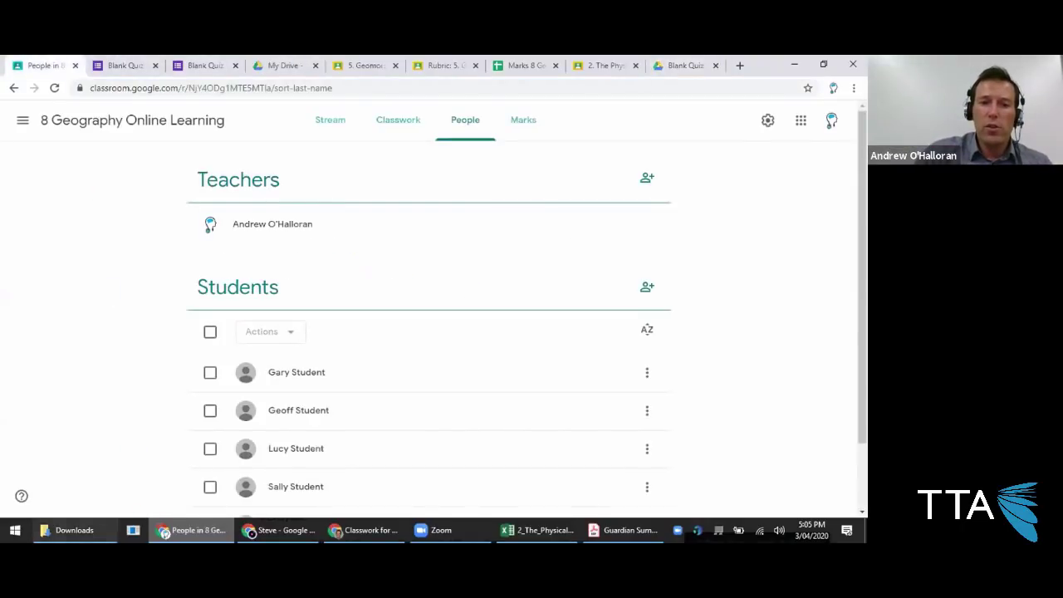
Go to the 8 Geography Online Learning Classwork page and open its Class Drive folder.
click(366, 530)
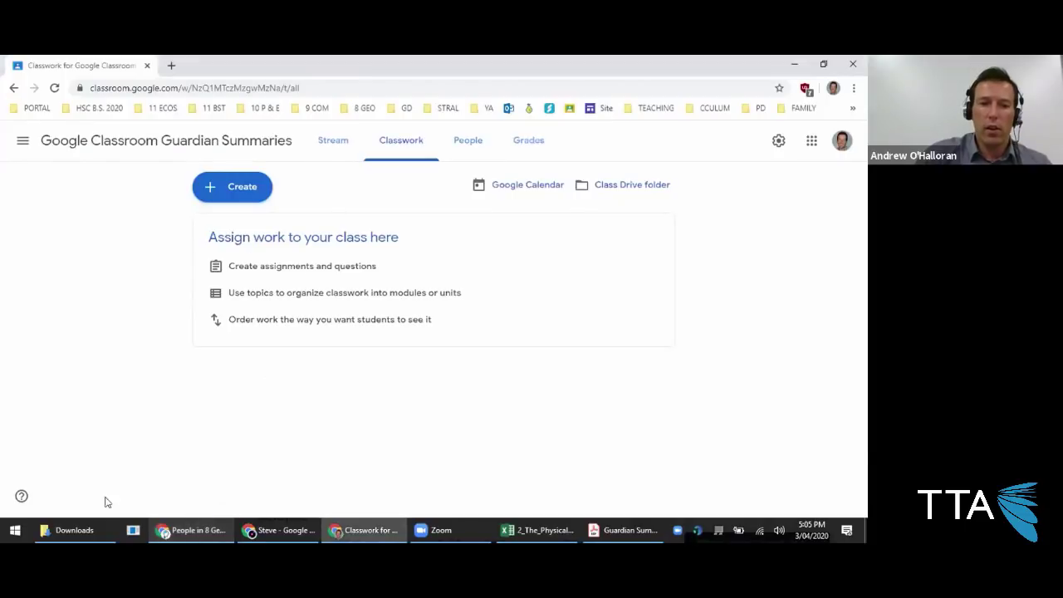
click(191, 530)
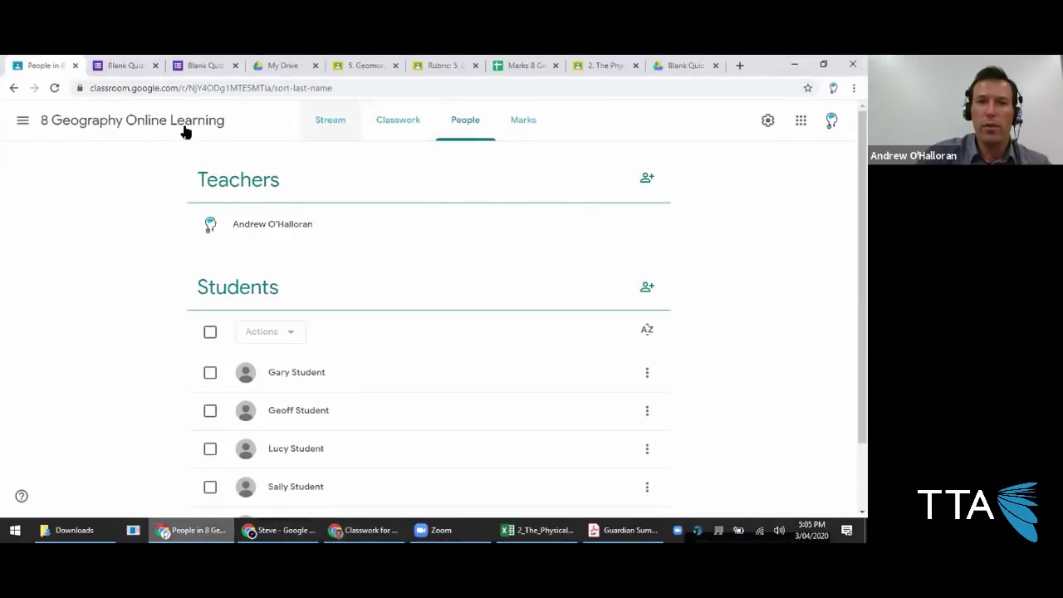
click(188, 127)
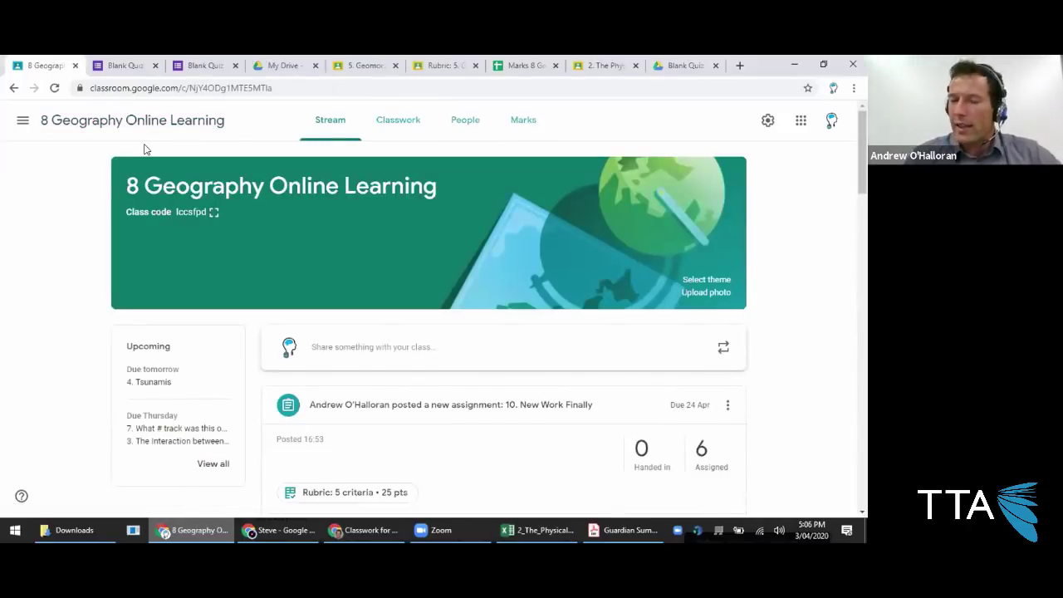
click(392, 135)
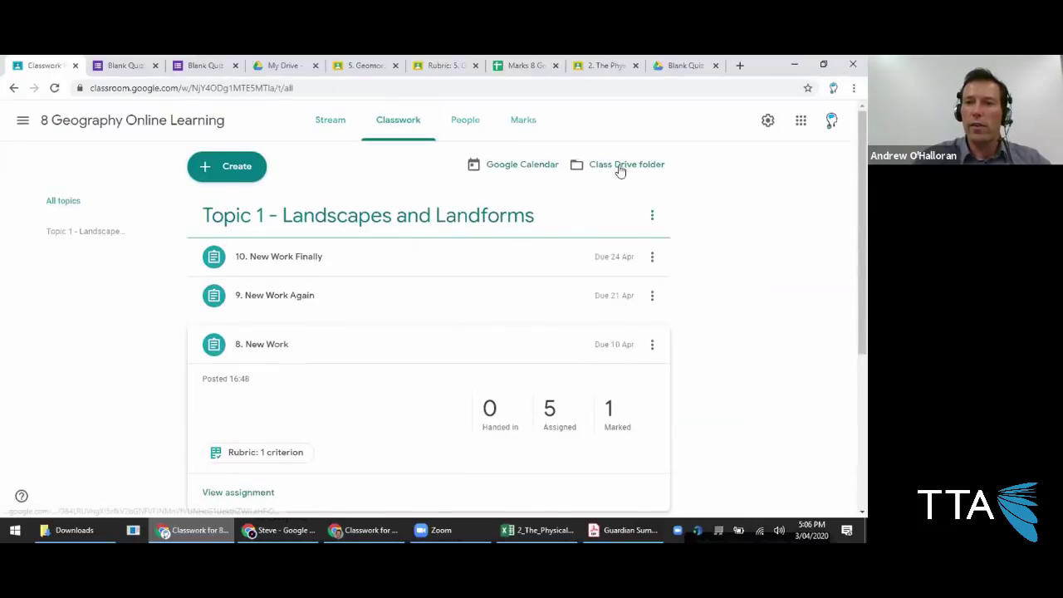
click(617, 166)
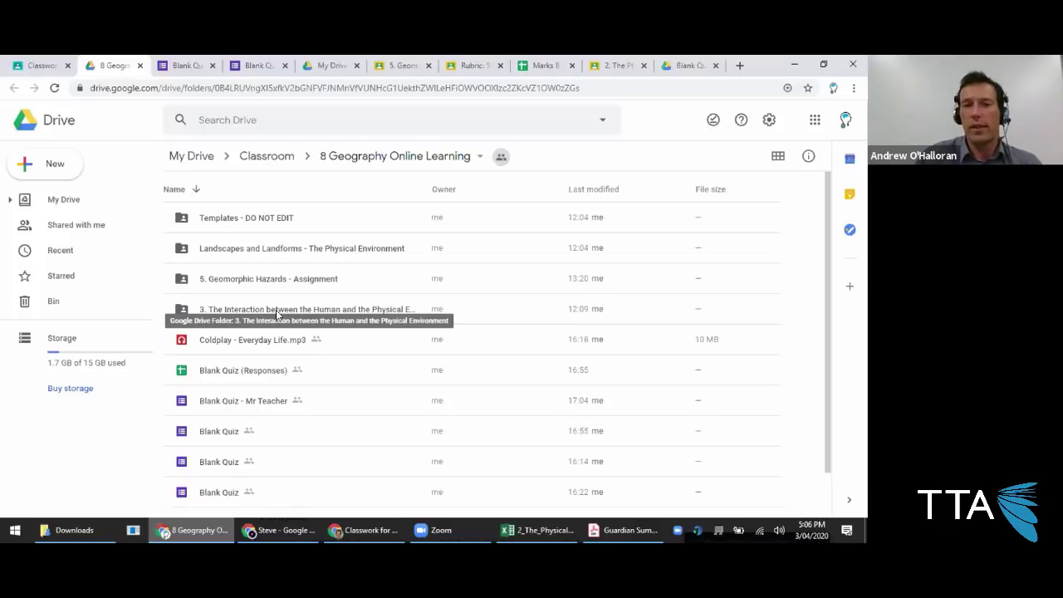
click(52, 67)
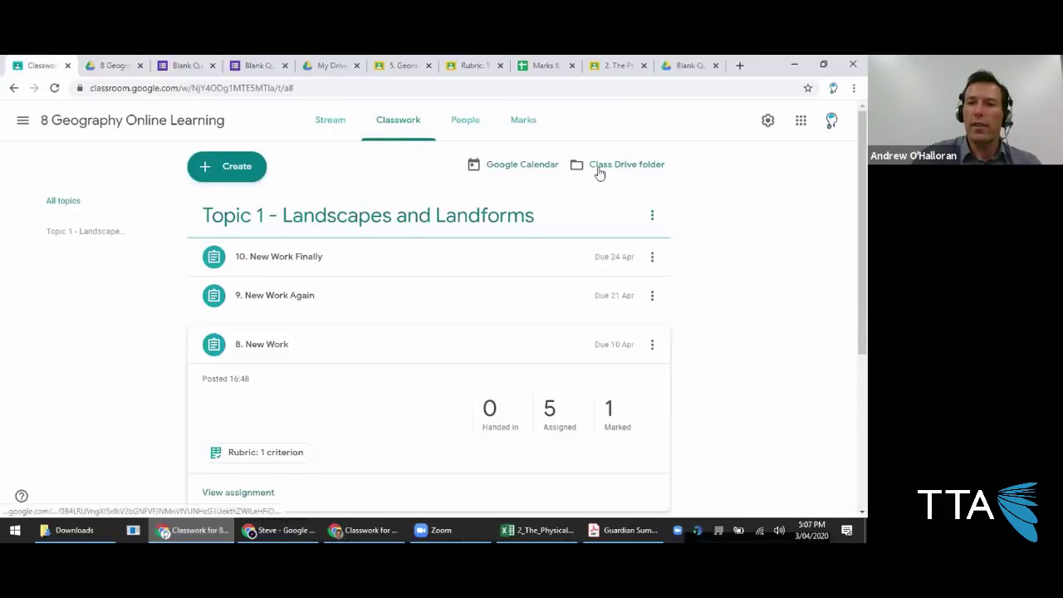
Select every item in the 8 Geography Online Learning Drive folder, including Landscapes and Landforms, and download them.
click(86, 65)
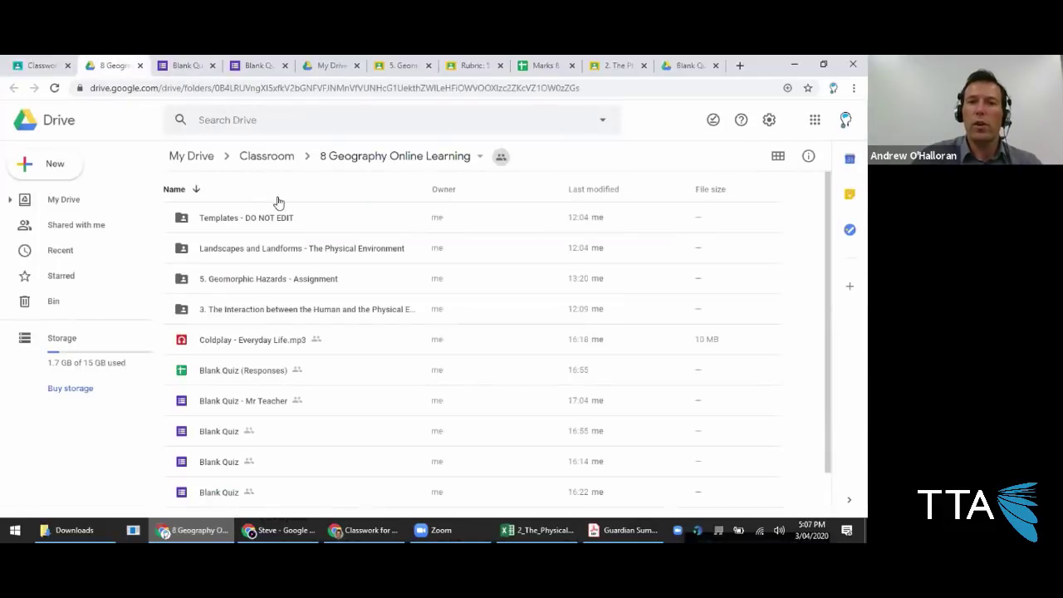
click(282, 248)
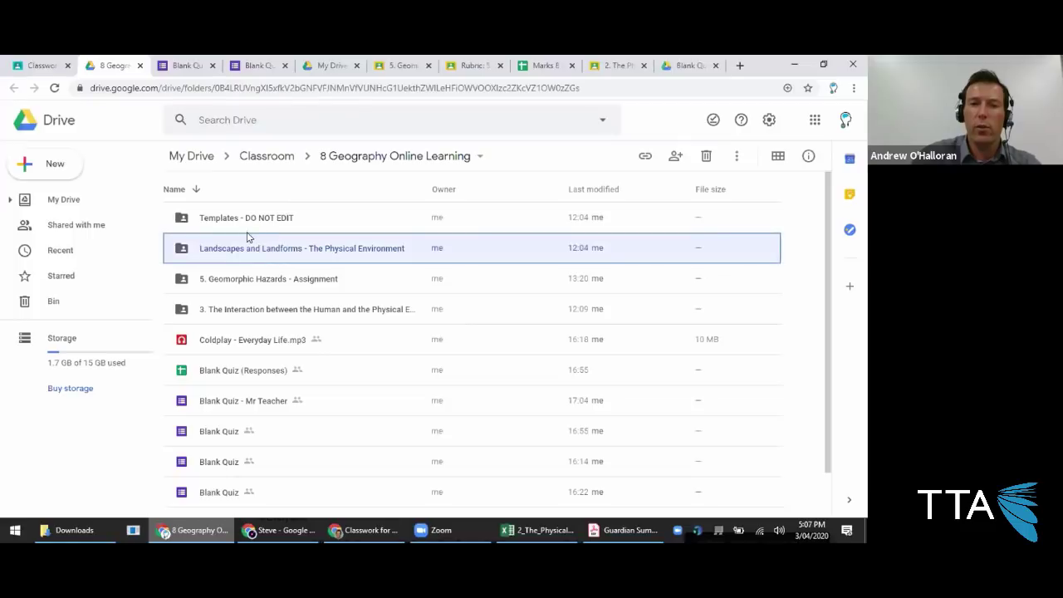
key(ctrl+a)
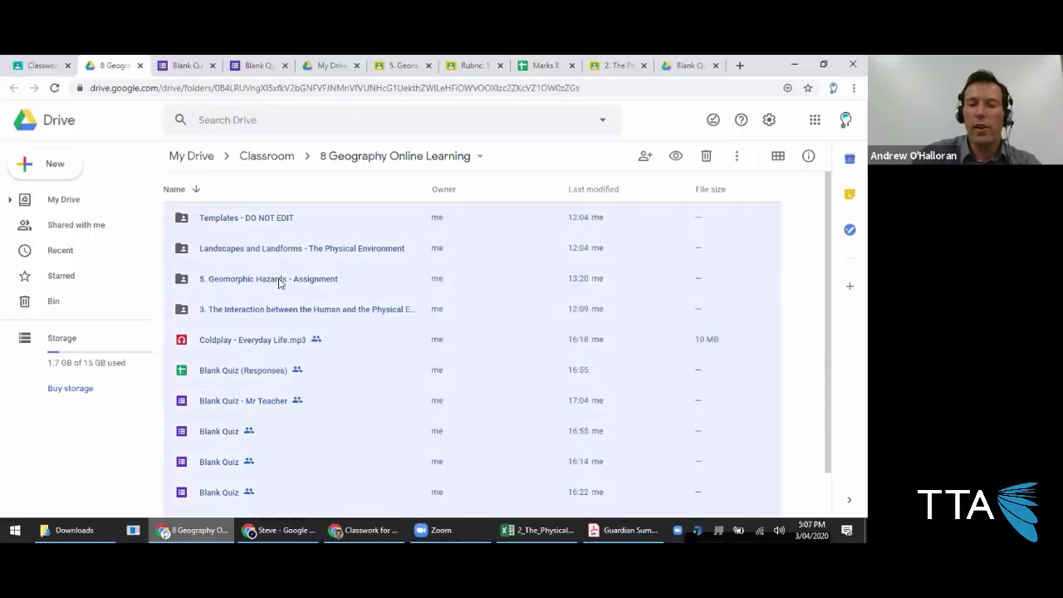
right_click(336, 393)
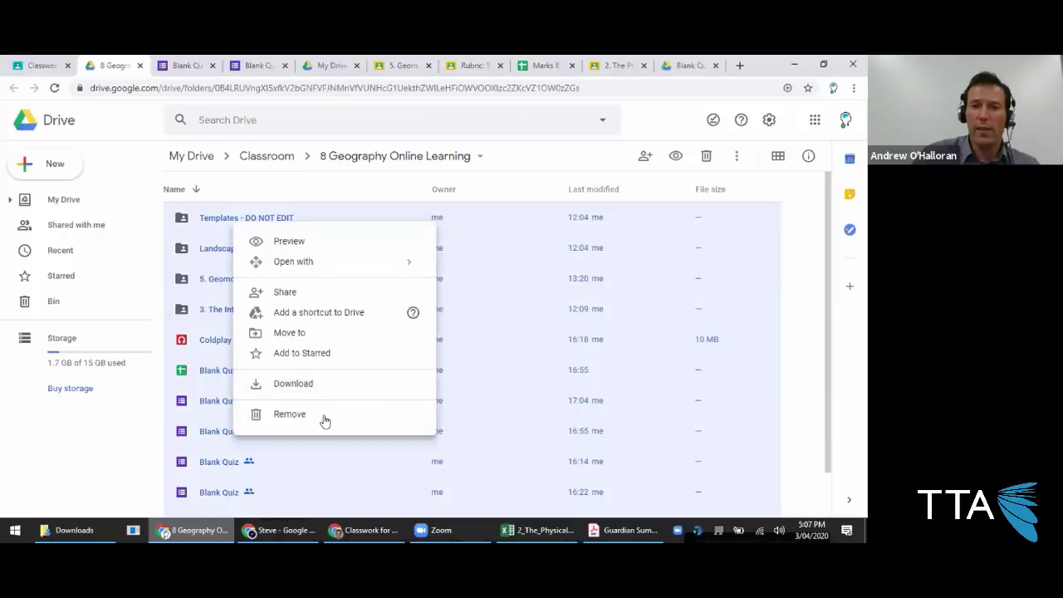
click(307, 382)
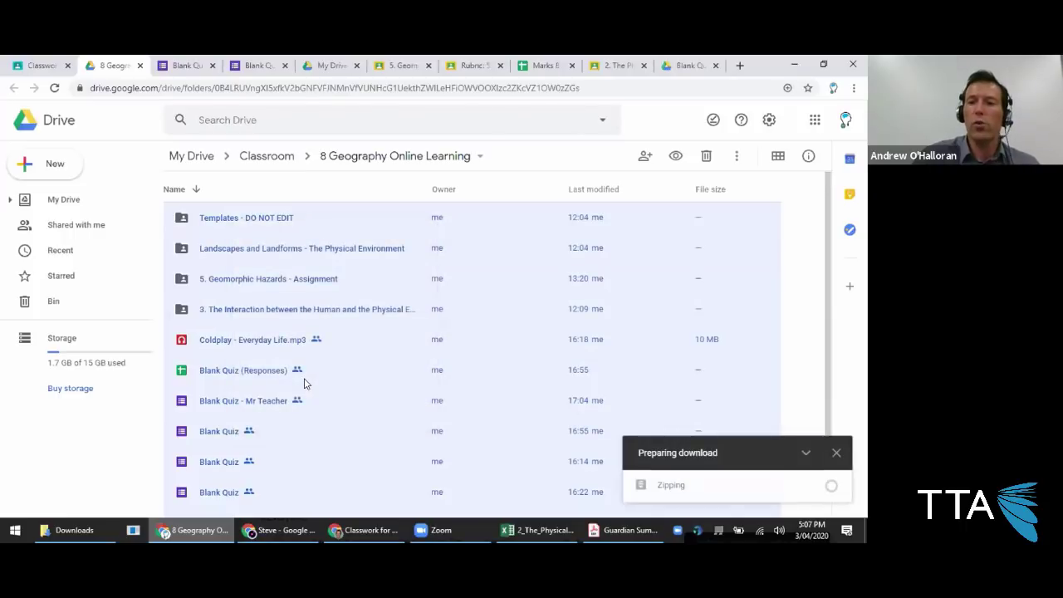